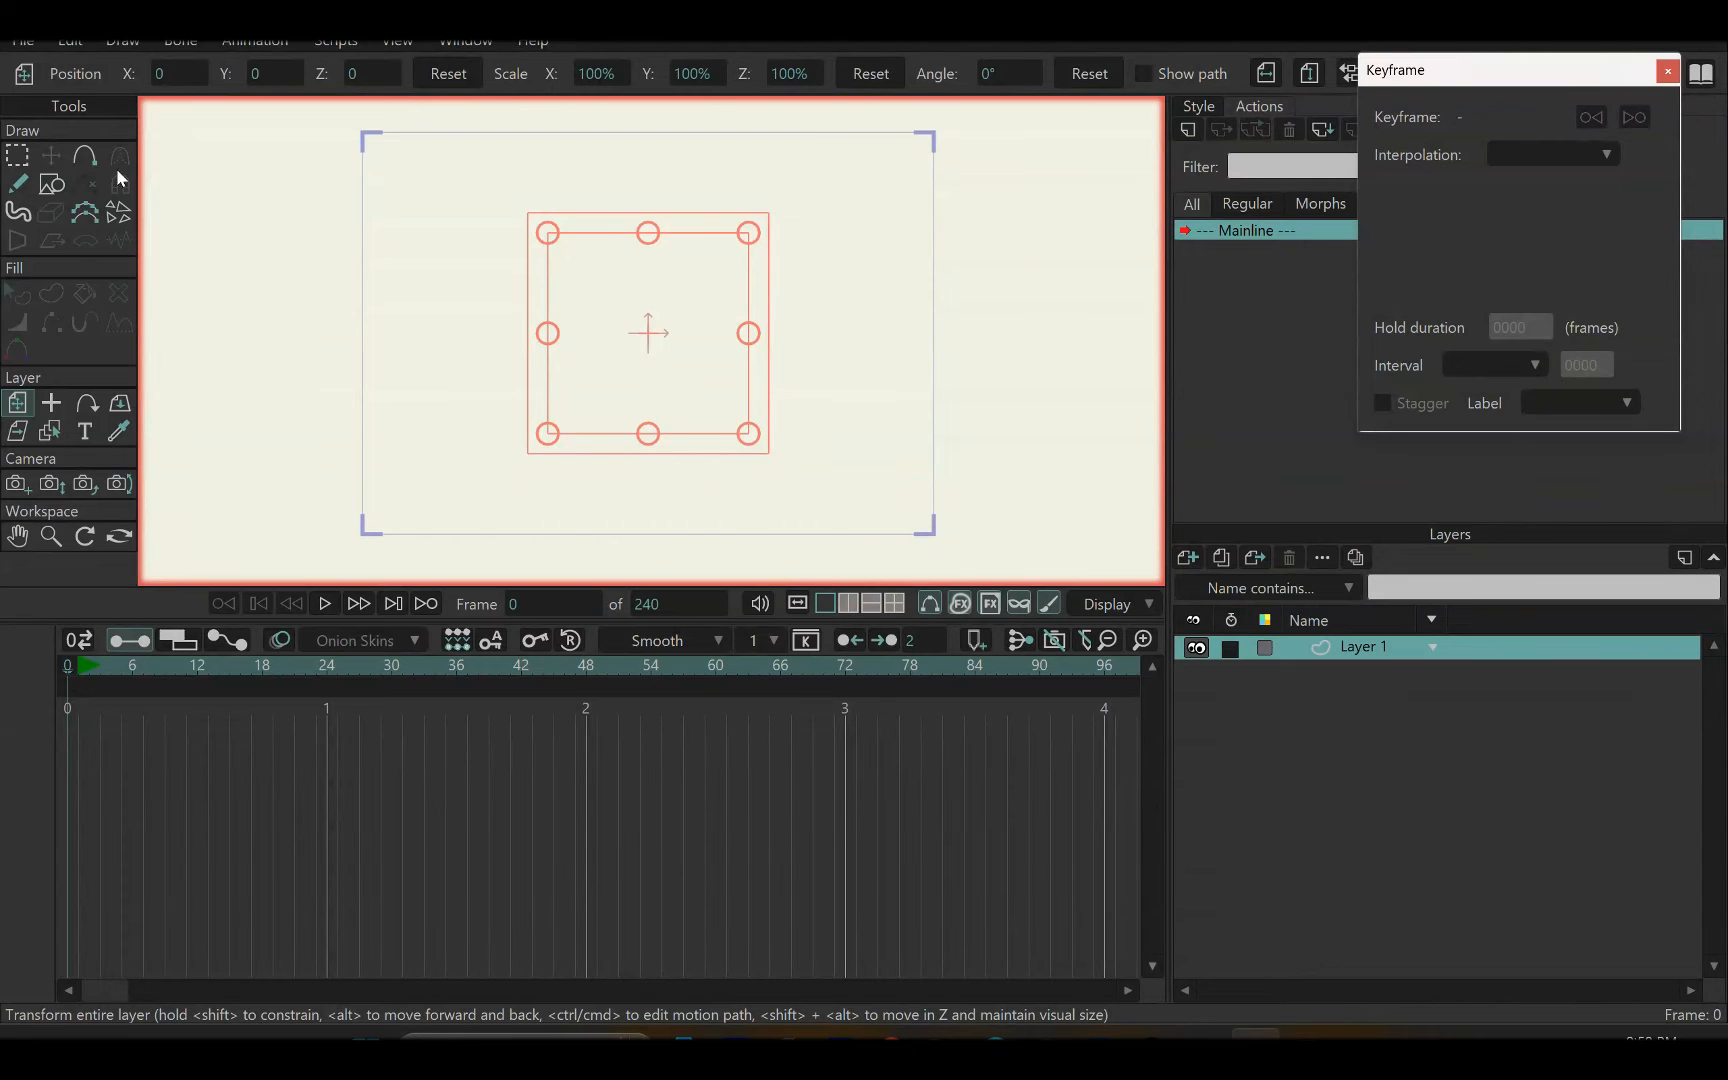
Import the Back to school-pana.svg file, centred at Fit to 50% of Screen, with vector and group layers consolidated
{"action": "left_click", "coordinate": [23, 40]}
{"action": "mouse_move", "coordinate": [136, 400]}
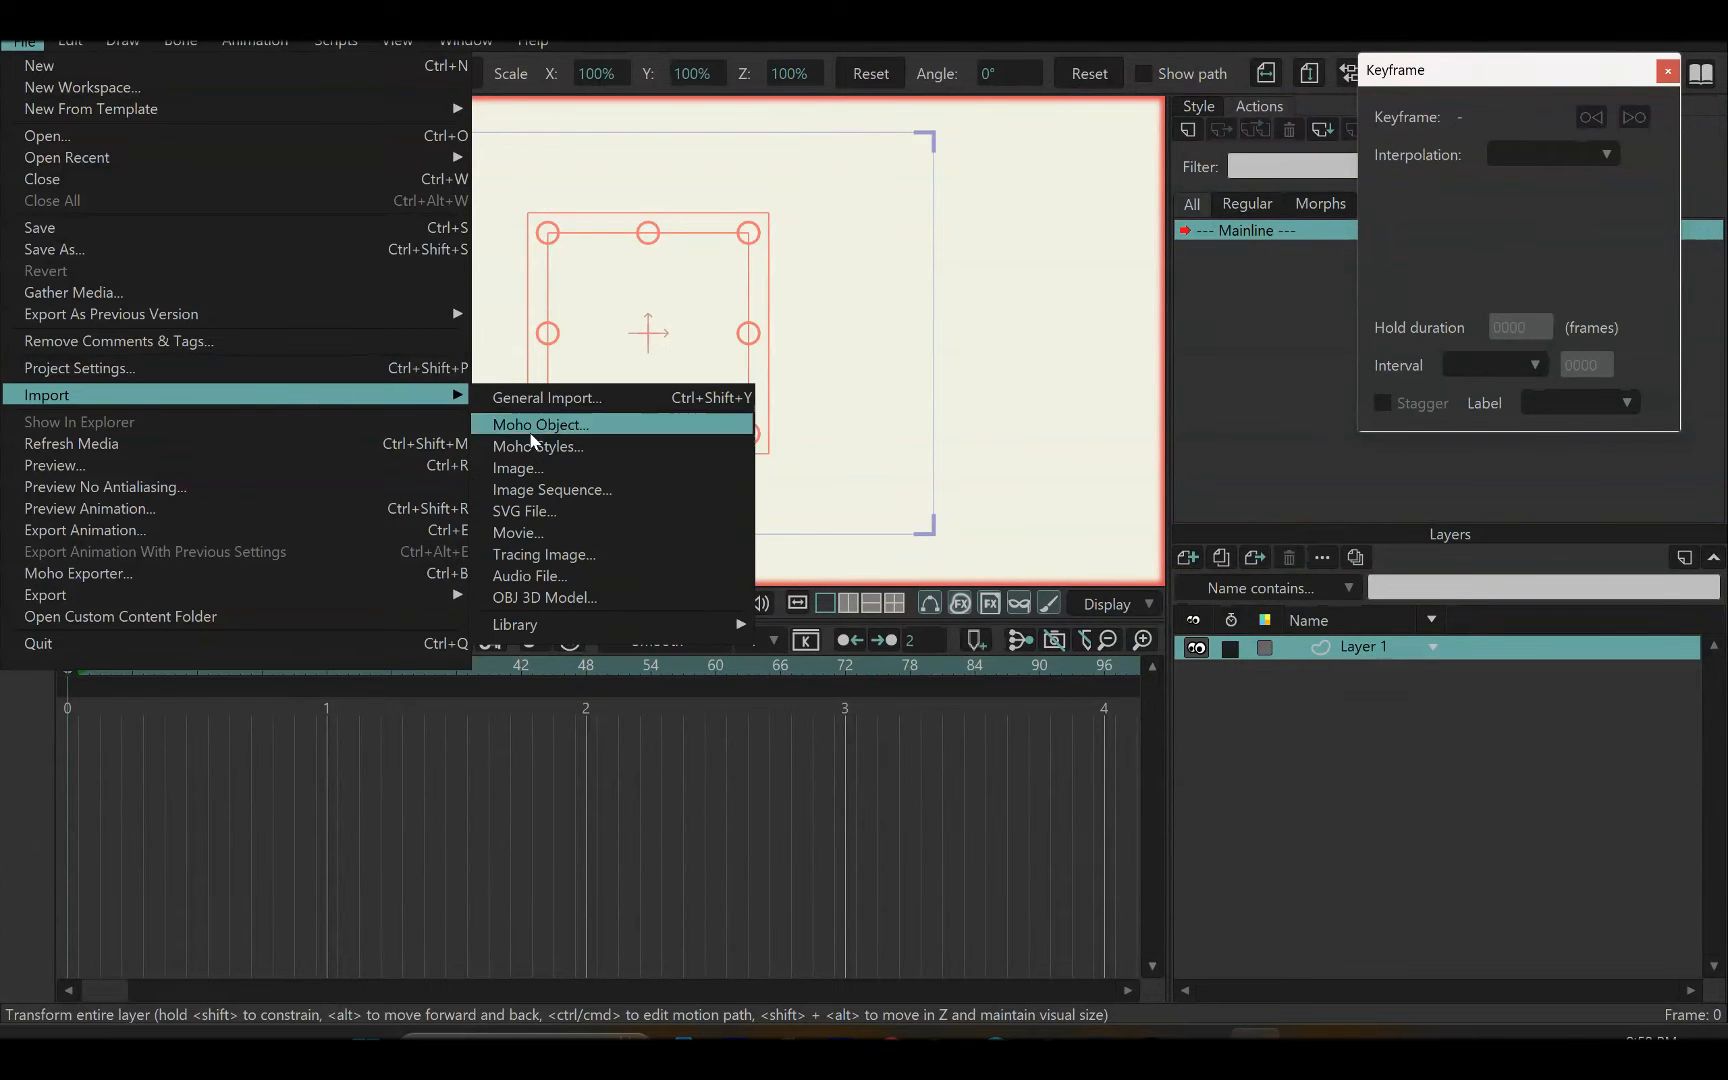
{"action": "left_click", "coordinate": [527, 512]}
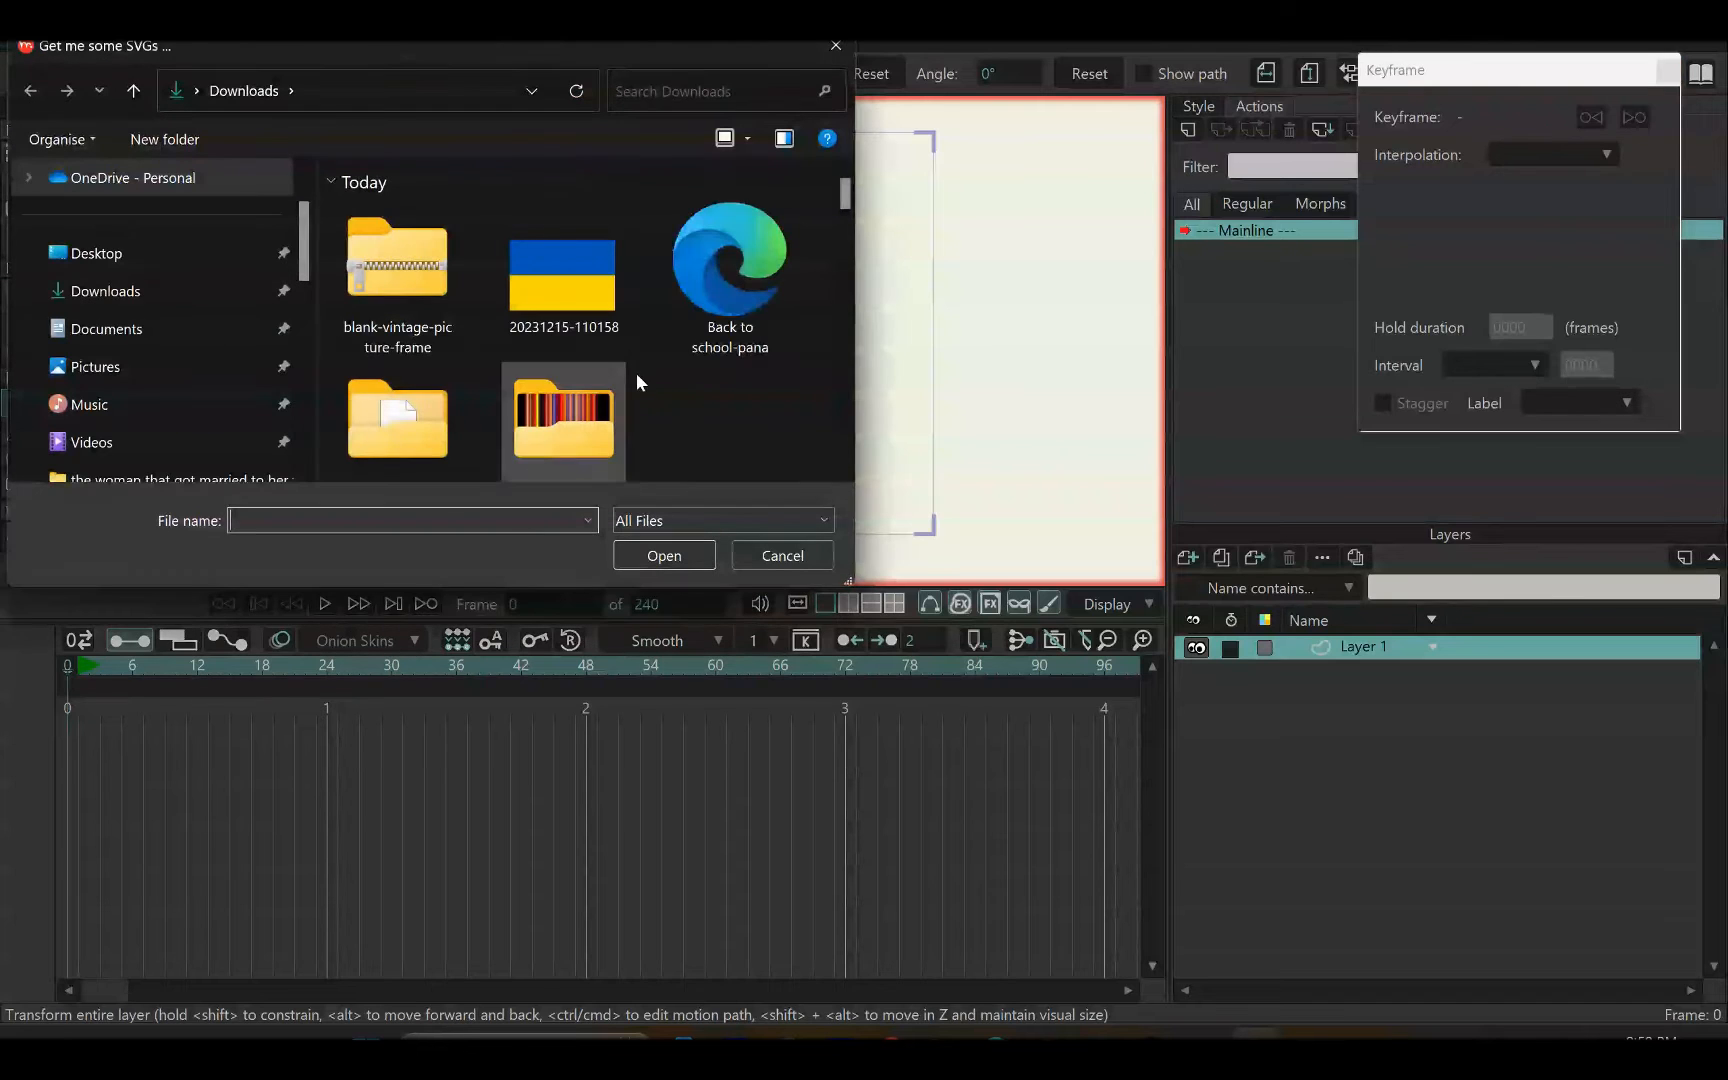
{"action": "left_click", "coordinate": [744, 238]}
{"action": "left_click", "coordinate": [637, 558]}
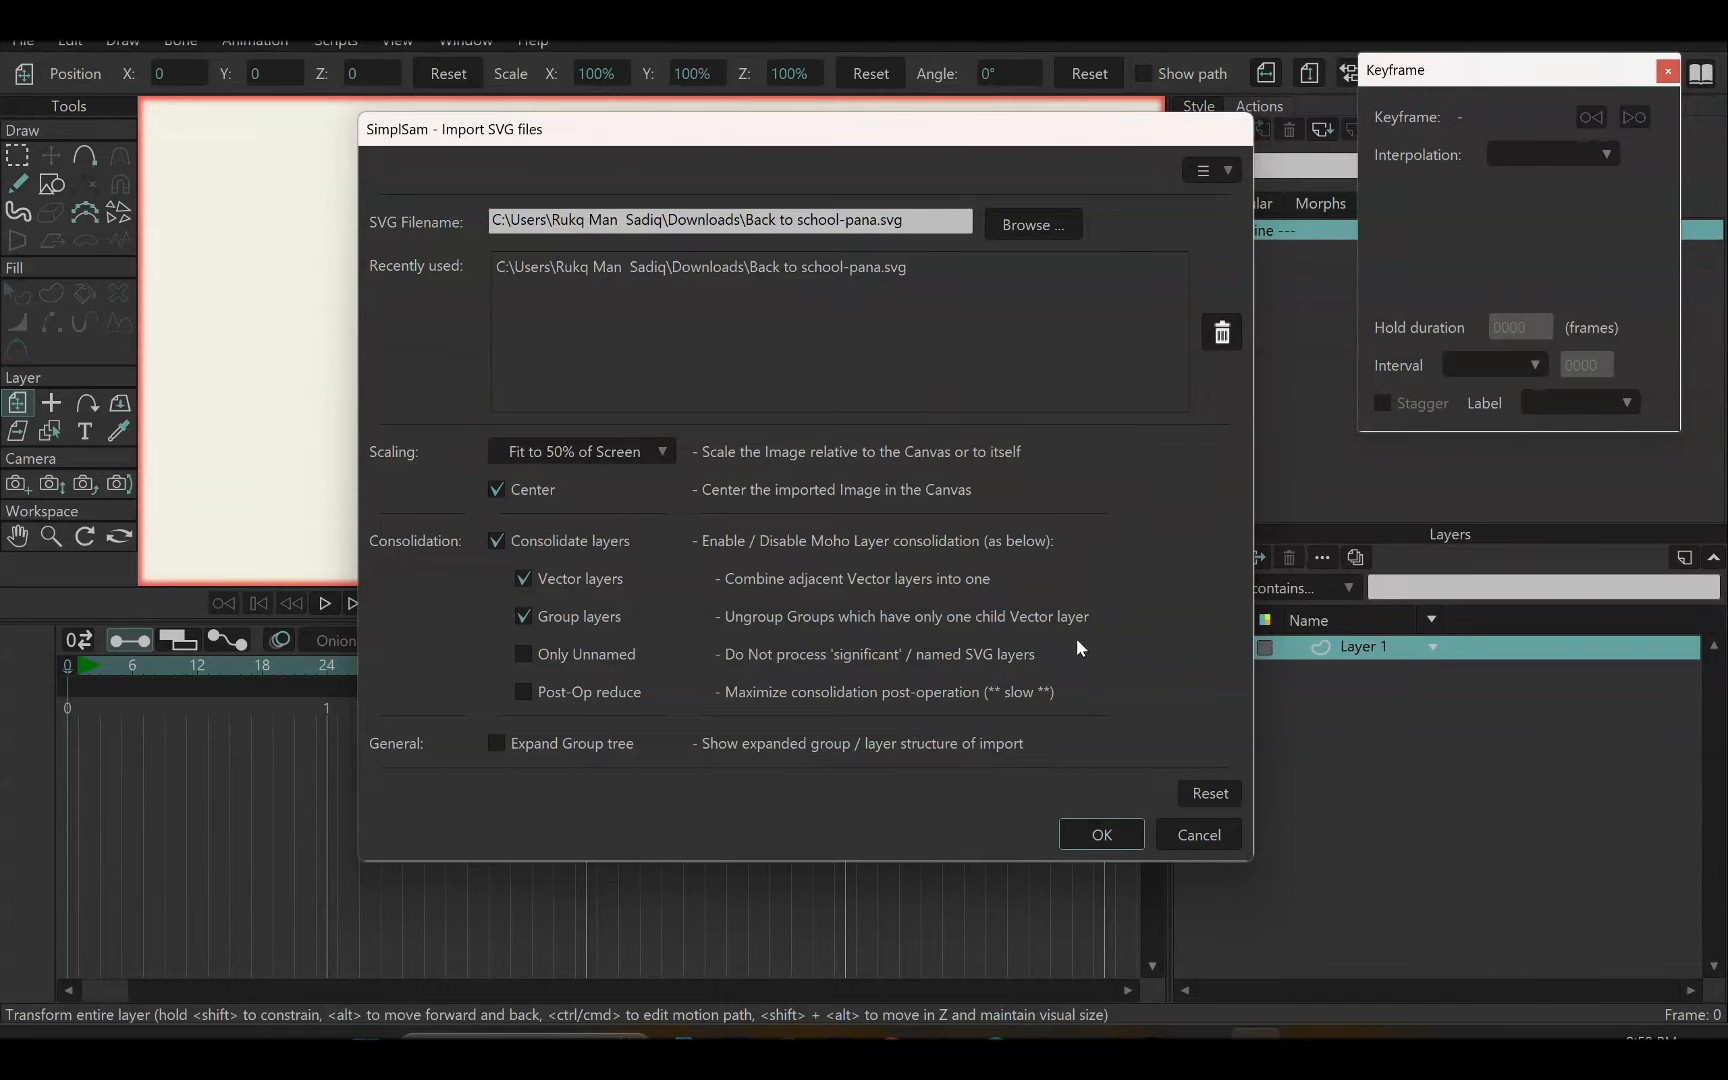
{"action": "left_click", "coordinate": [1092, 829]}
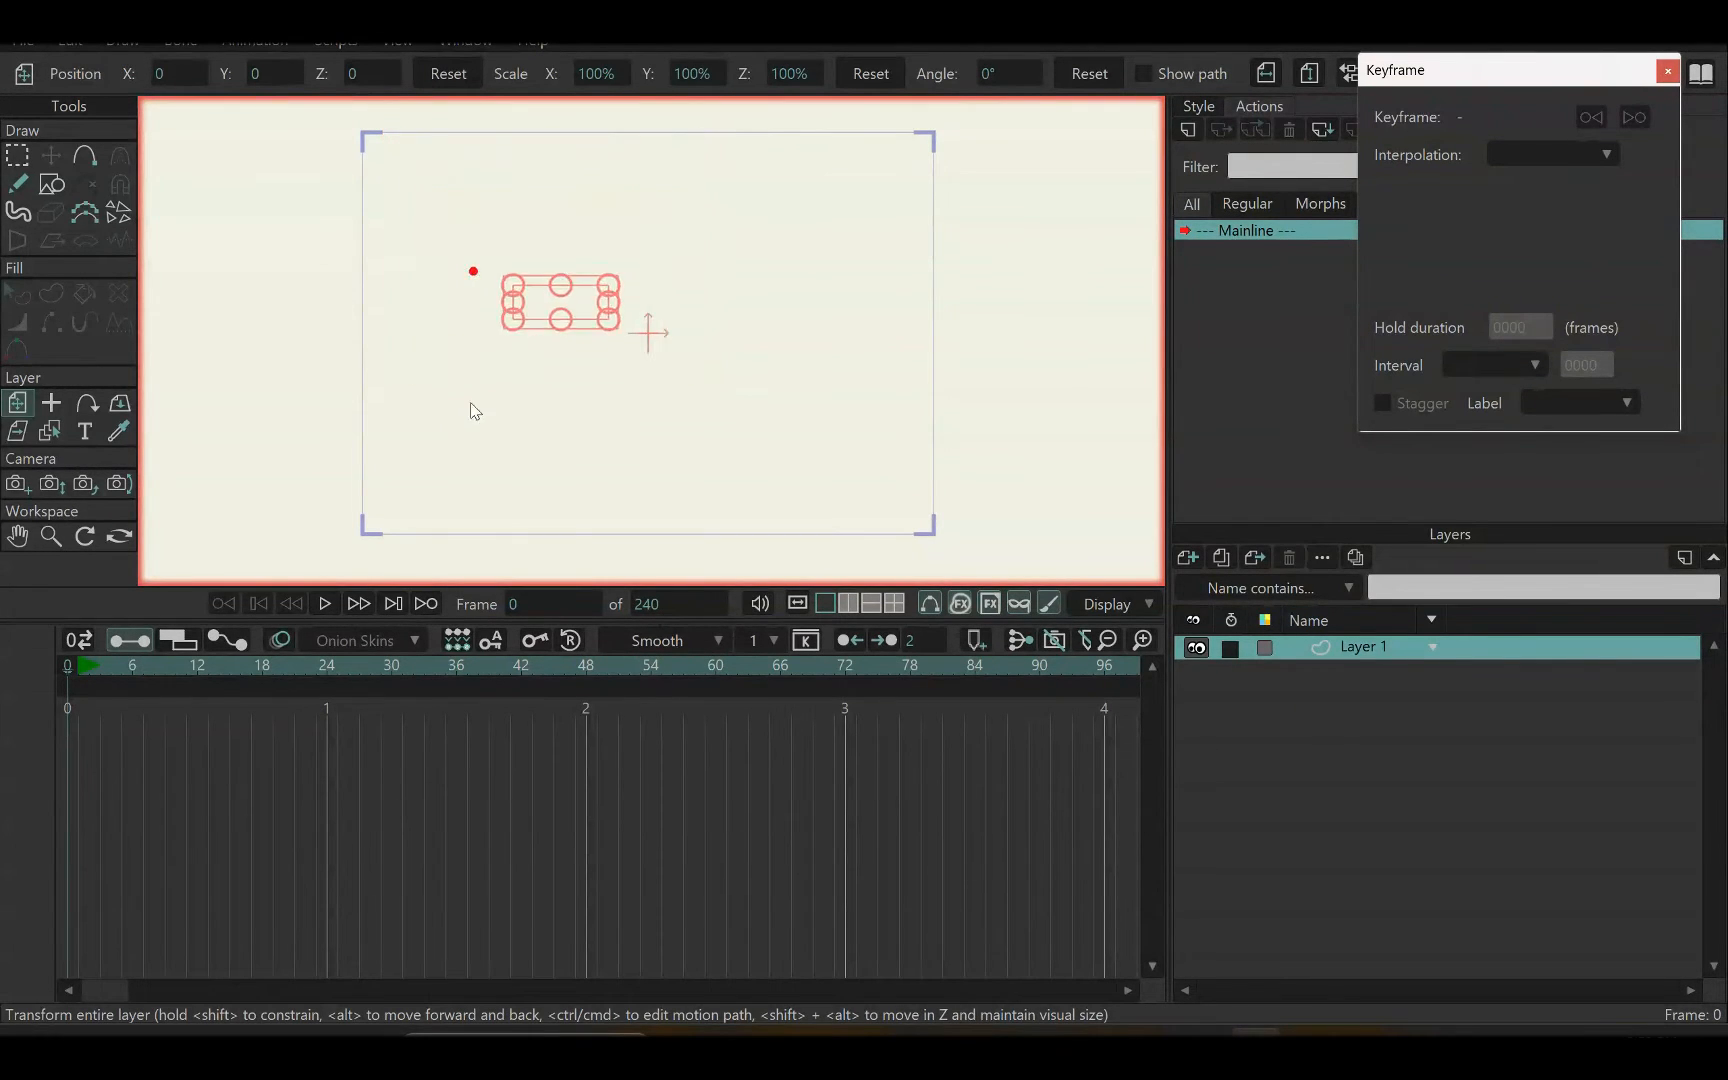
Scale the imported Back to school-pana group layer up uniformly to about 183.5%
{"action": "scroll", "coordinate": [586, 314], "scroll_direction": "up", "scroll_amount": 1}
{"action": "left_click_drag", "start_coordinate": [657, 313], "coordinate": [648, 323]}
{"action": "scroll", "coordinate": [648, 324], "scroll_direction": "down", "scroll_amount": 1}
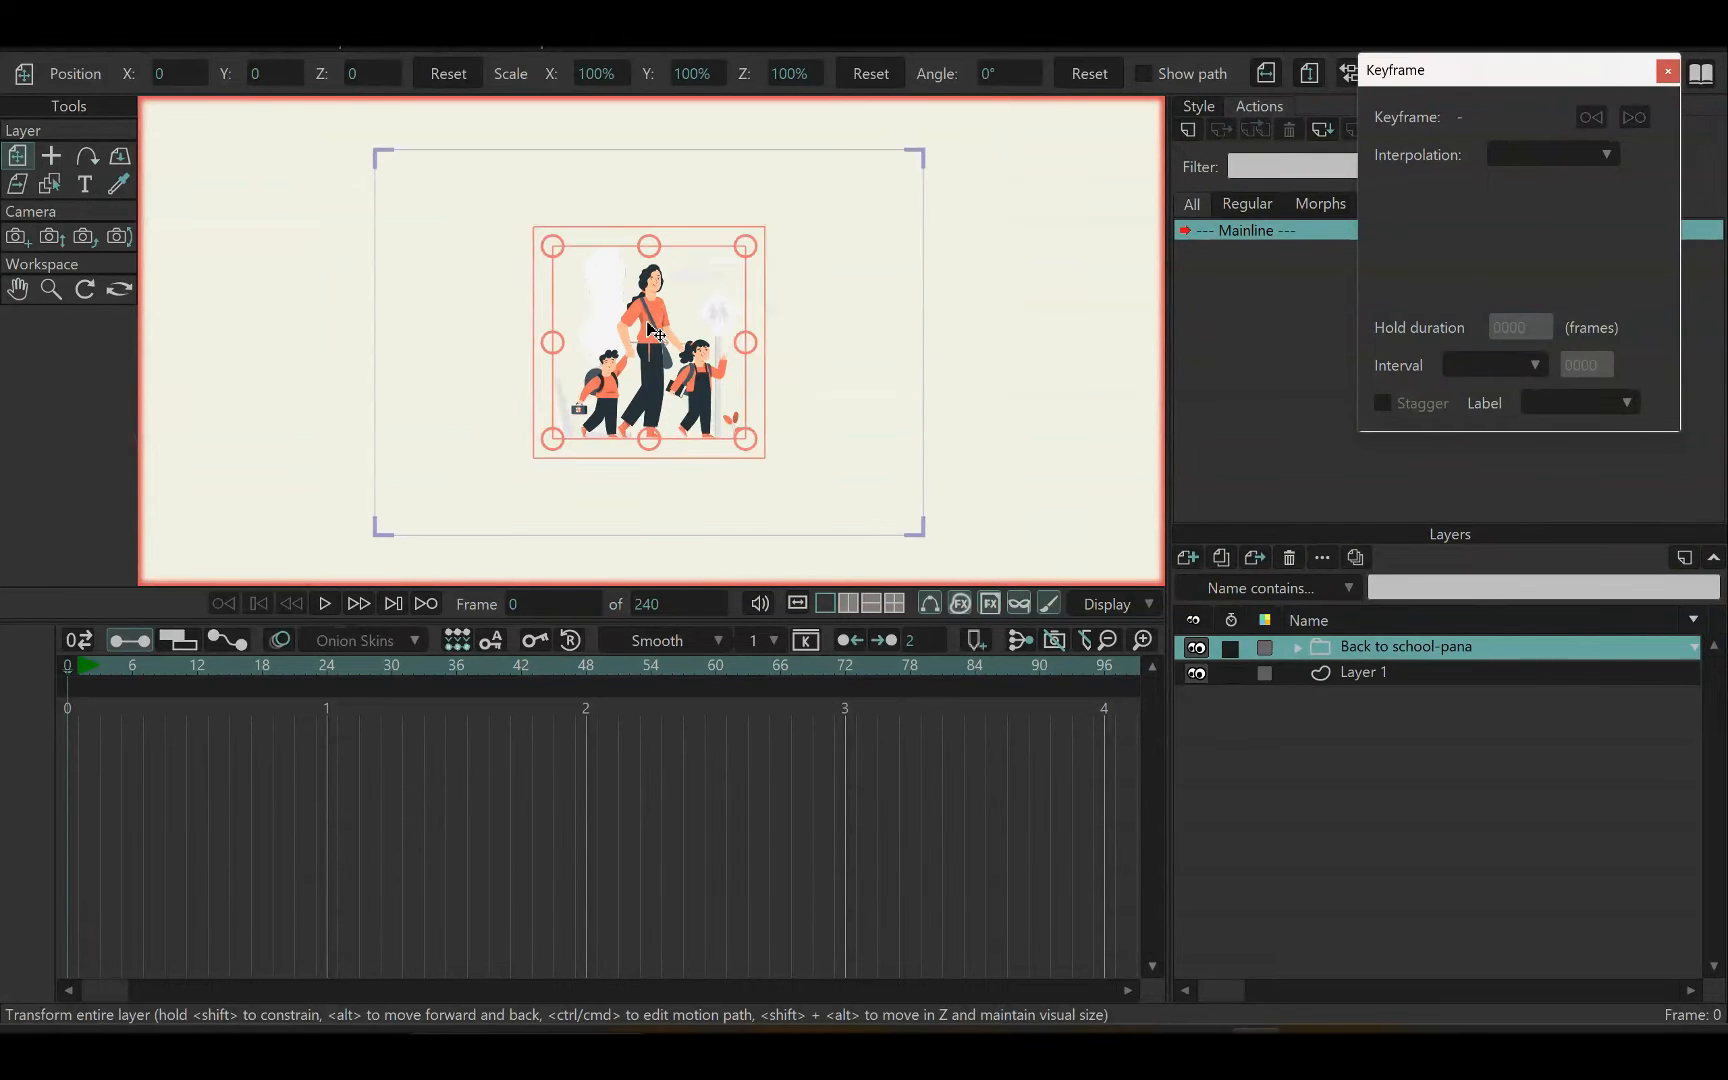
{"action": "scroll", "coordinate": [648, 325], "scroll_direction": "up", "scroll_amount": 1}
{"action": "left_click_drag", "start_coordinate": [765, 232], "coordinate": [871, 152]}
{"action": "scroll", "coordinate": [840, 210], "scroll_direction": "down", "scroll_amount": 1}
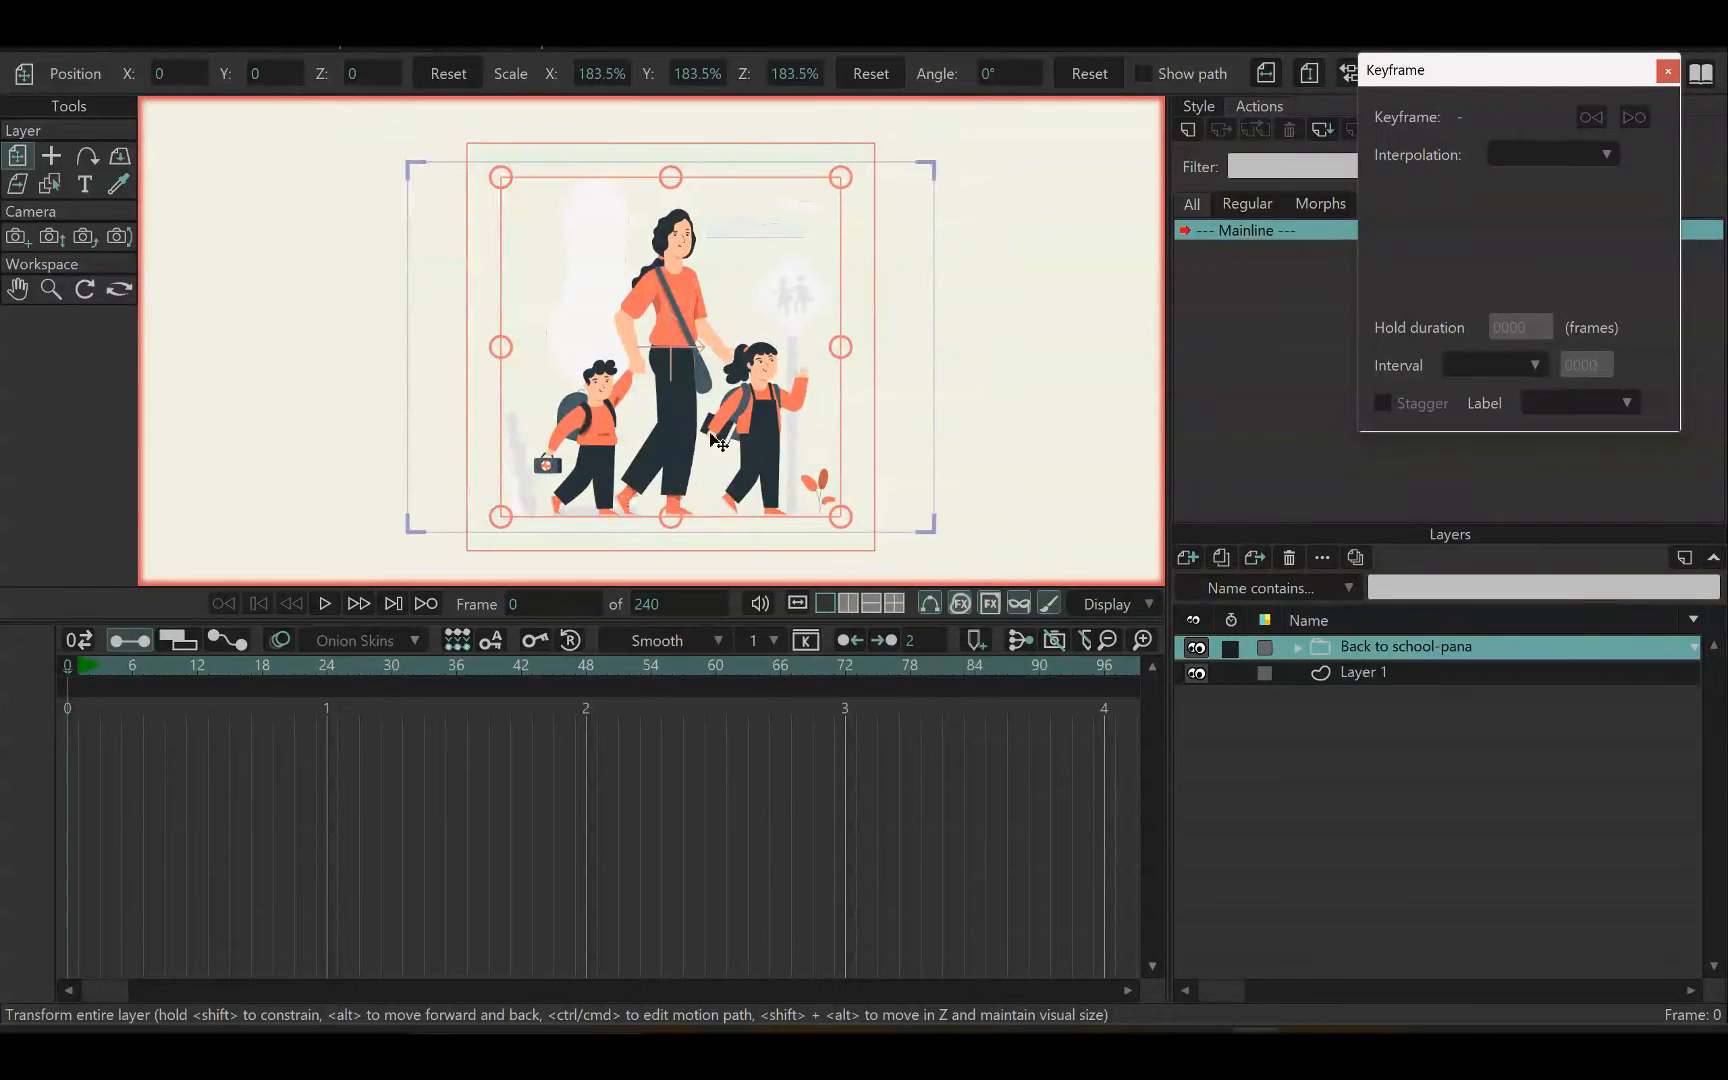
Expand the Back to school-pana group and toggle its plant, character and floor layers off and on to identify each one
{"action": "left_click", "coordinate": [1297, 649]}
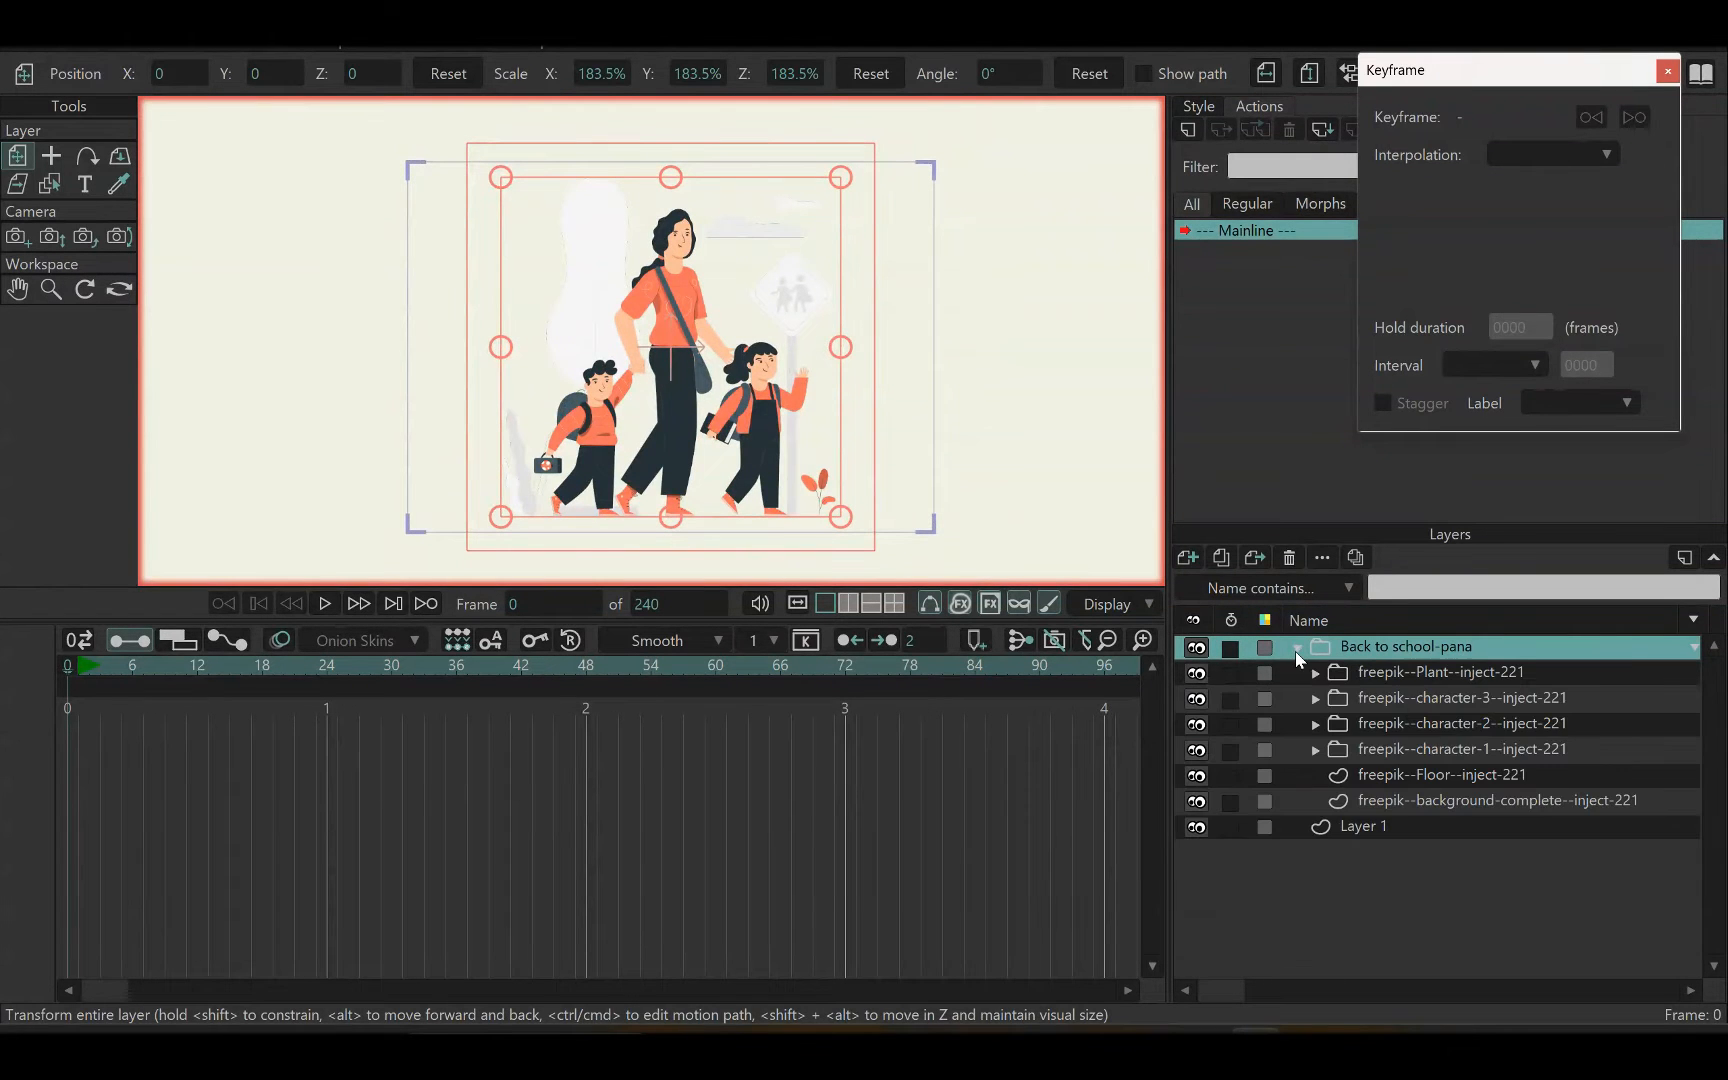
{"action": "left_click", "coordinate": [1195, 672]}
{"action": "left_click", "coordinate": [1195, 672]}
{"action": "double_click", "coordinate": [1195, 672]}
{"action": "left_click", "coordinate": [1197, 705]}
{"action": "left_click", "coordinate": [1197, 705]}
{"action": "left_click", "coordinate": [1197, 724]}
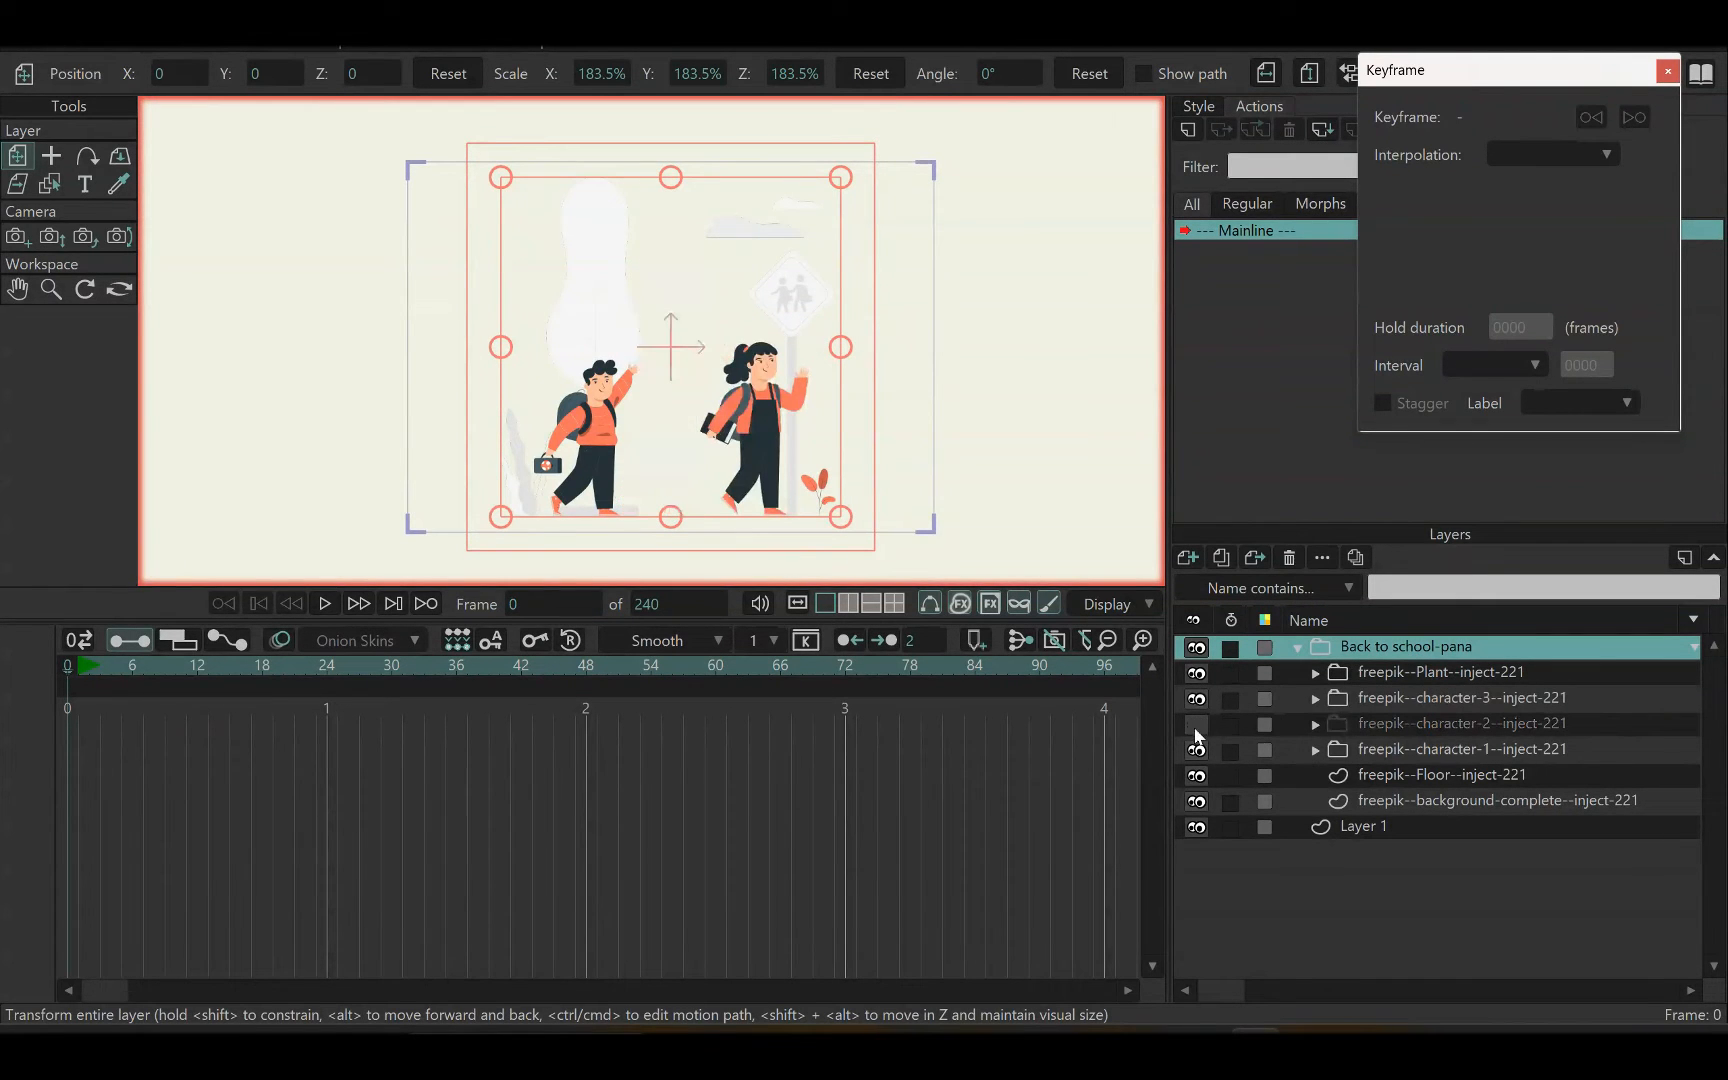
{"action": "left_click", "coordinate": [1197, 724]}
{"action": "left_click", "coordinate": [1197, 747]}
{"action": "left_click", "coordinate": [1197, 747]}
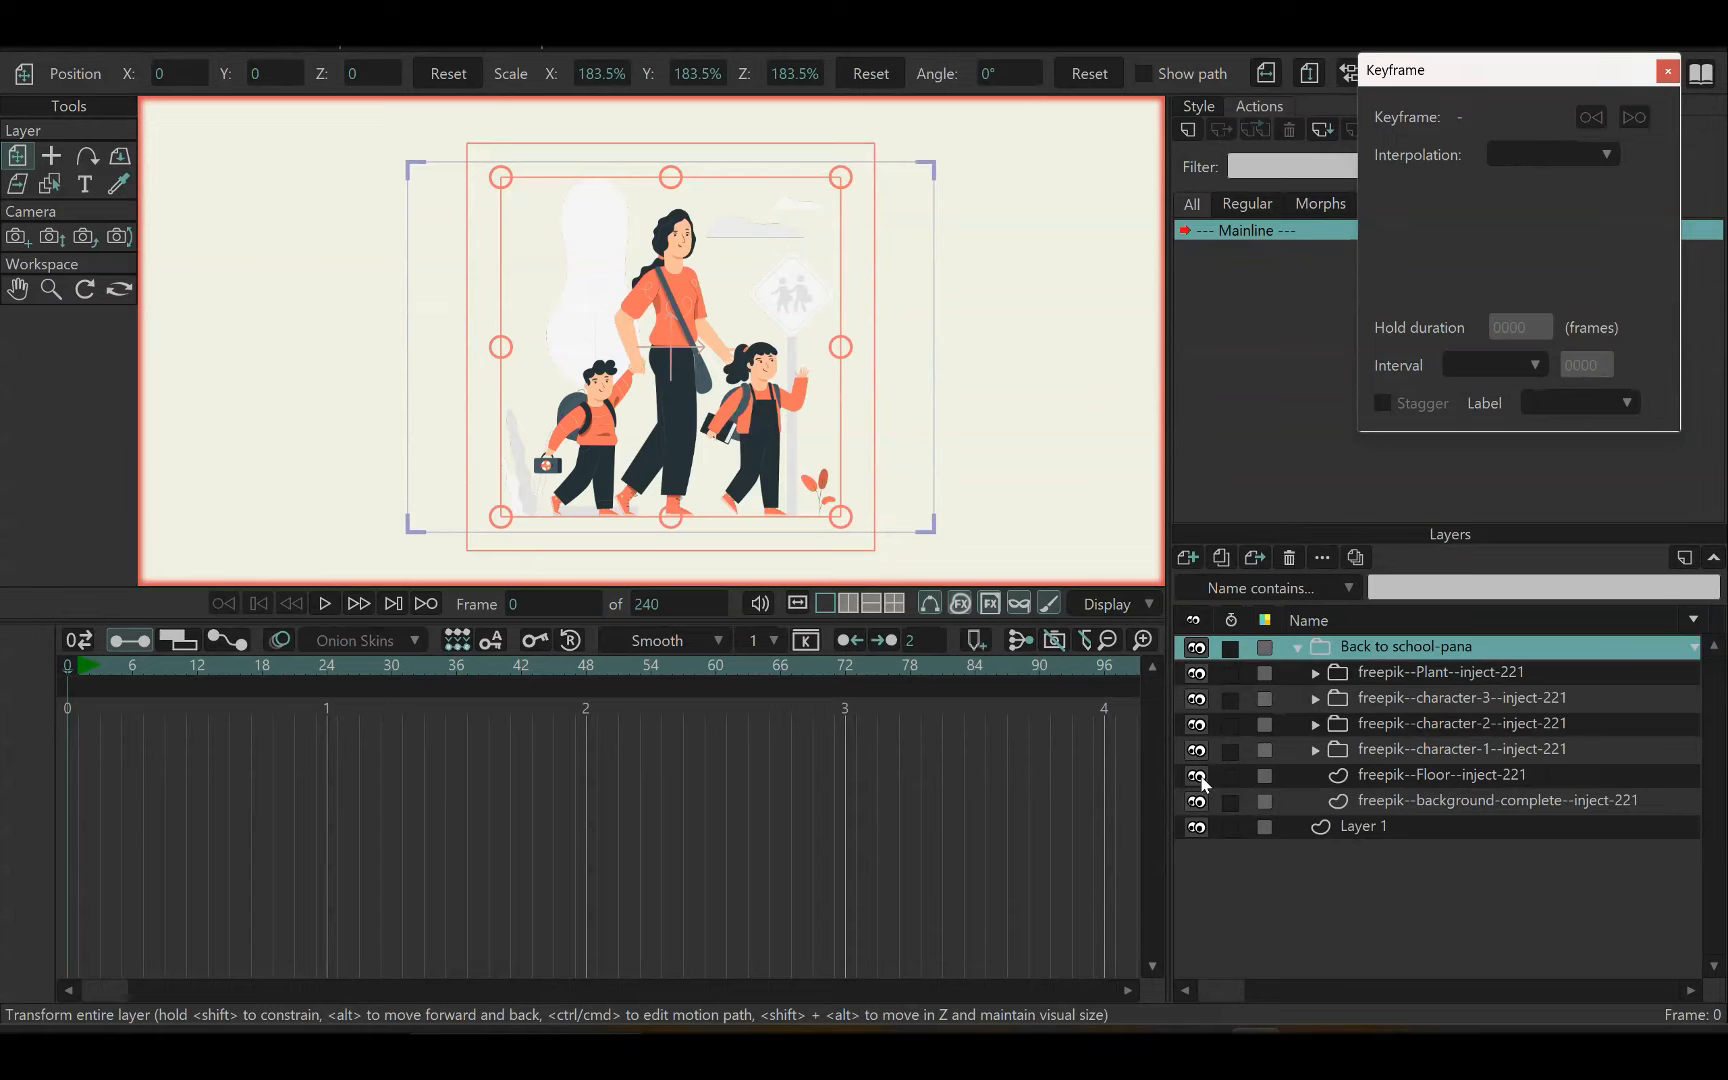
{"action": "left_click", "coordinate": [1197, 775]}
{"action": "left_click", "coordinate": [1197, 775]}
Delete the freepik--Floor--inject-221 layer from the imported group
{"action": "left_click", "coordinate": [1376, 774]}
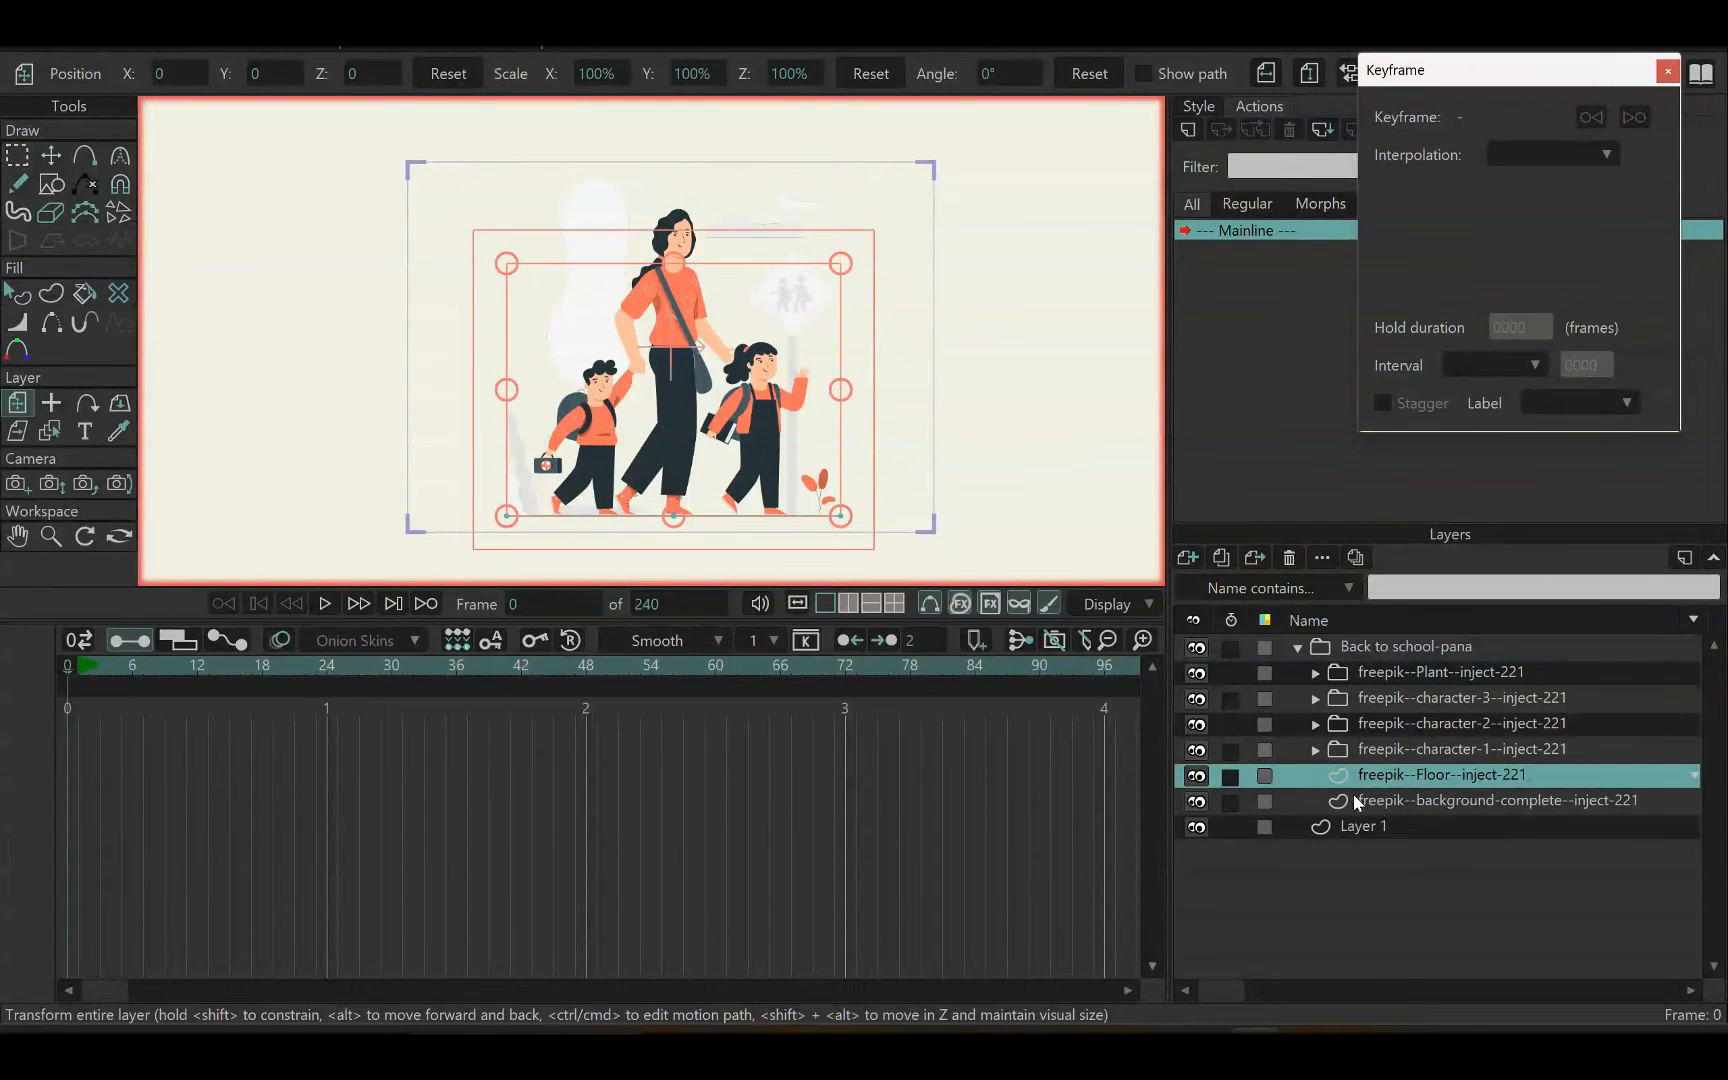
{"action": "left_click", "coordinate": [1290, 558]}
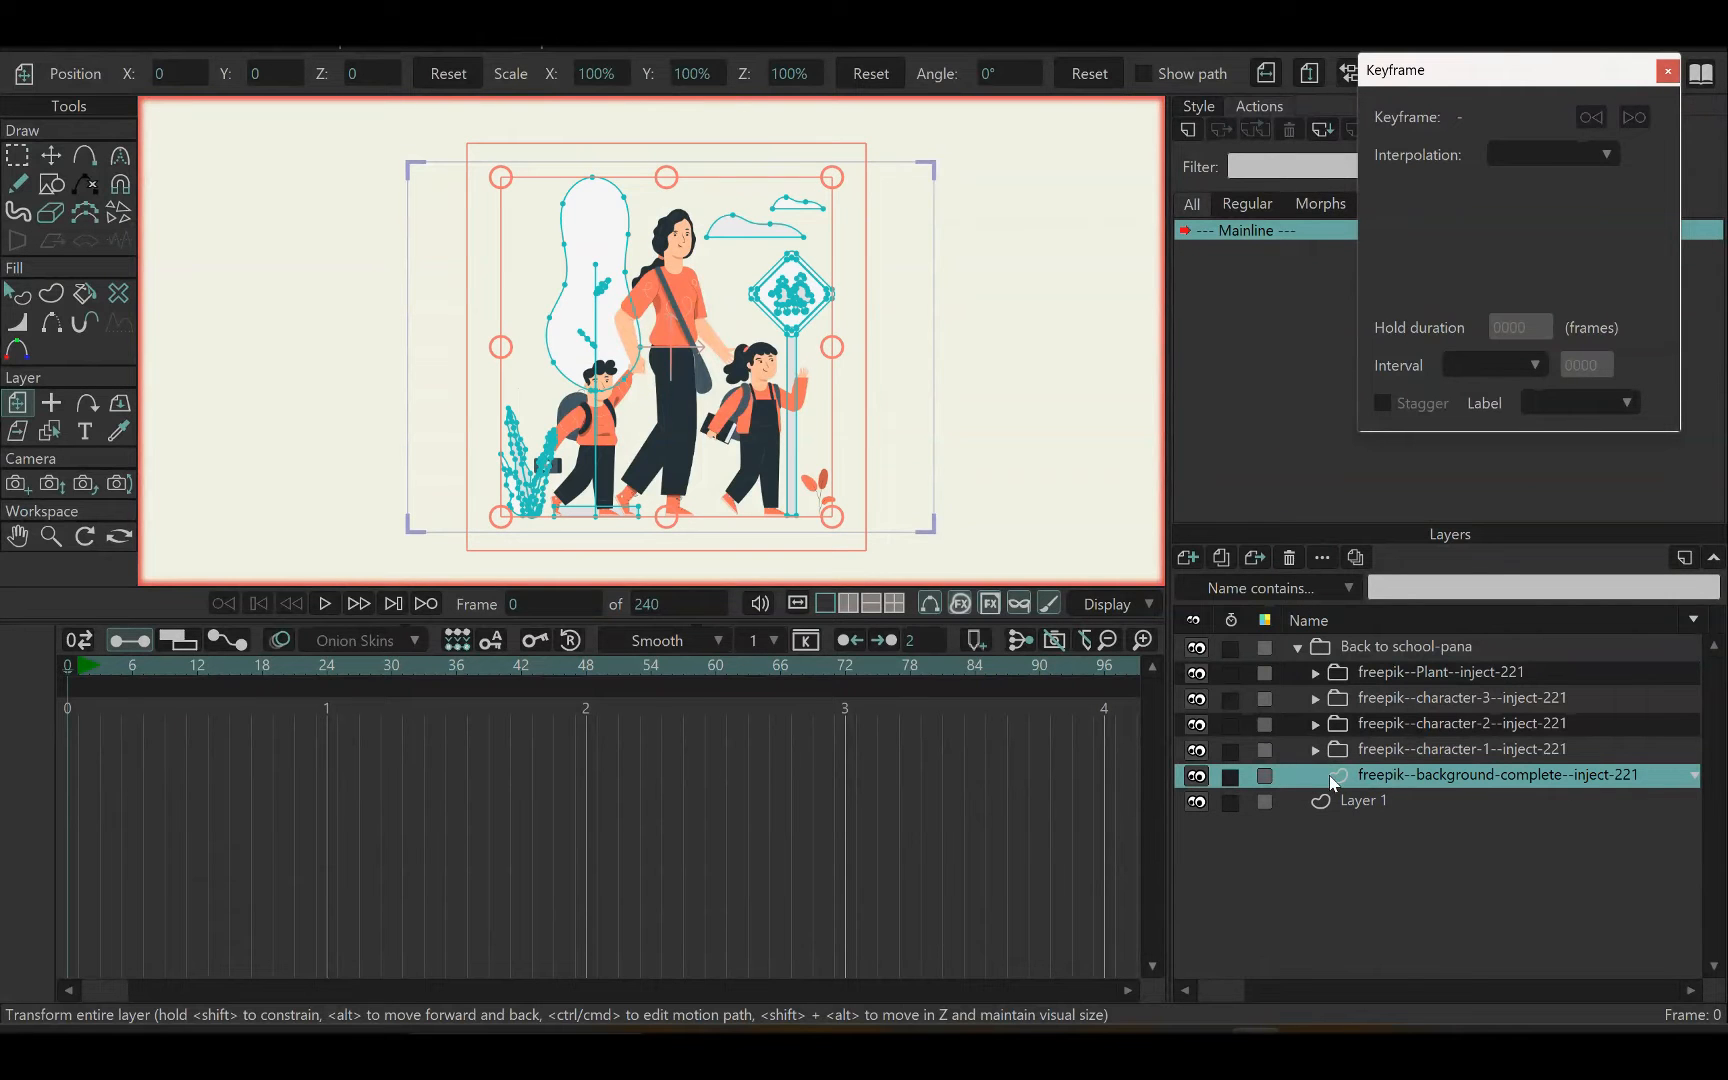
{"action": "left_click", "coordinate": [1289, 557]}
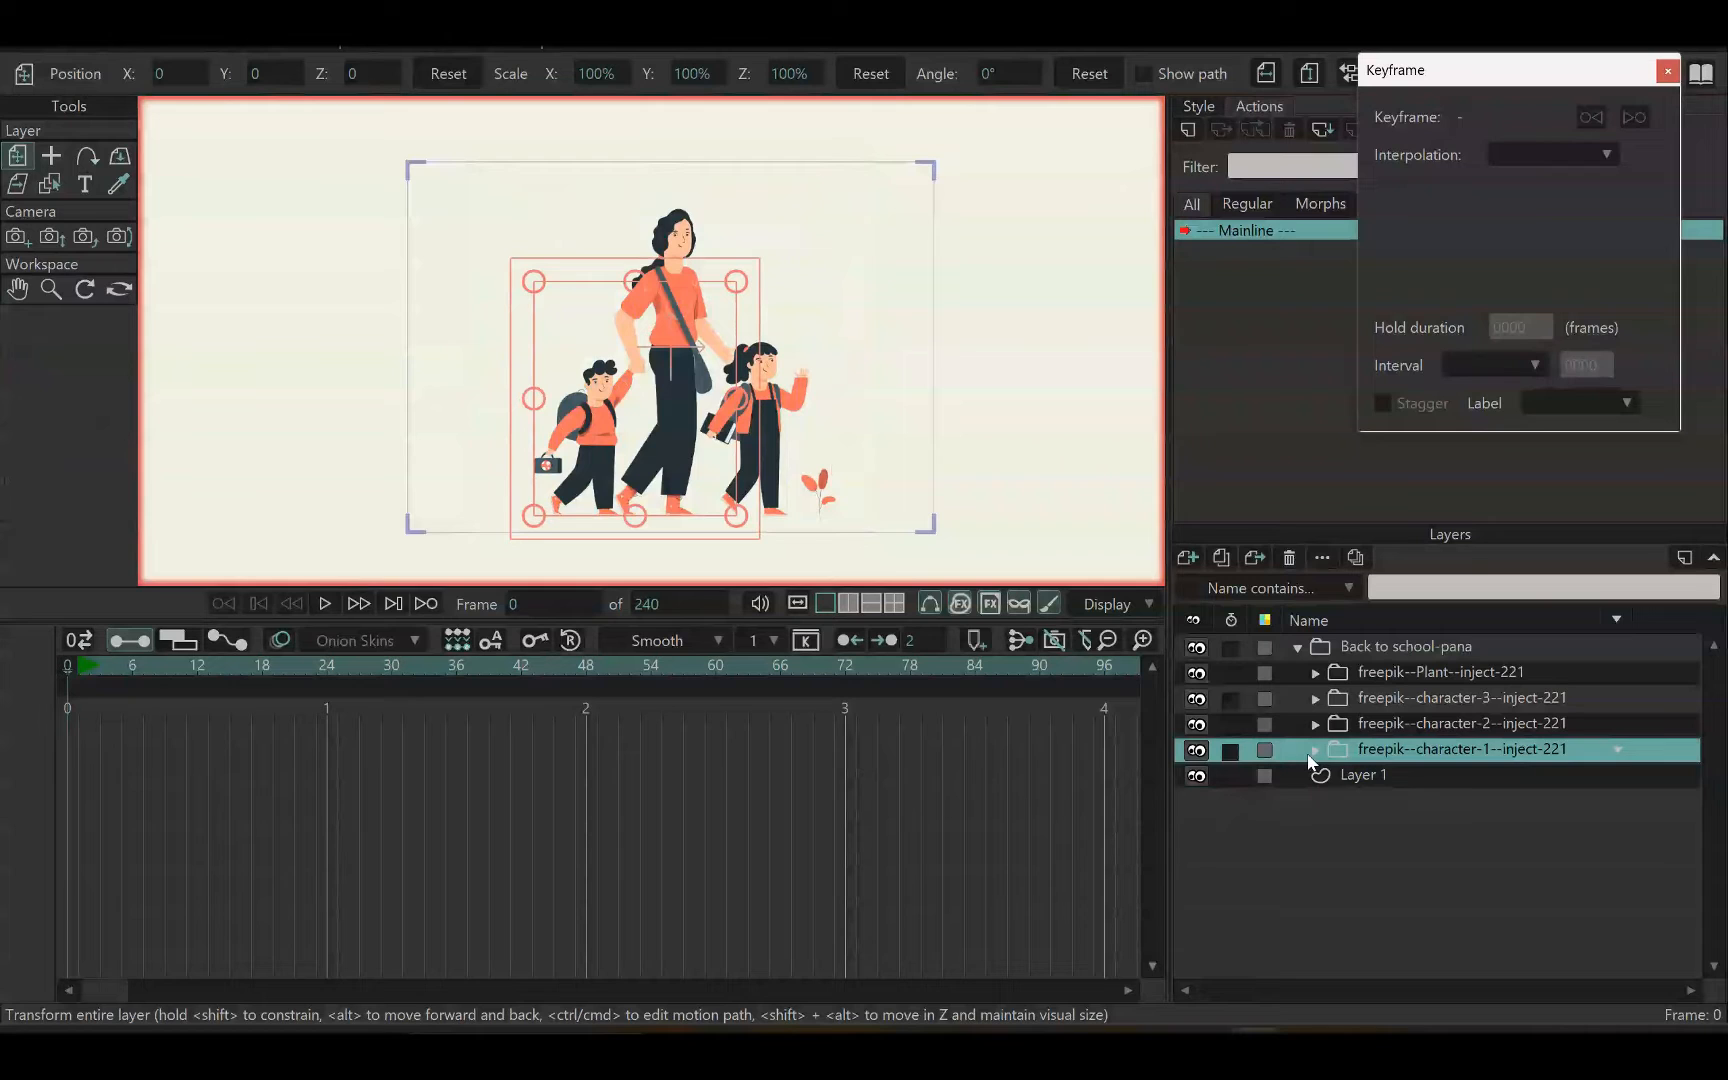
{"action": "key", "text": "ctrl+z"}
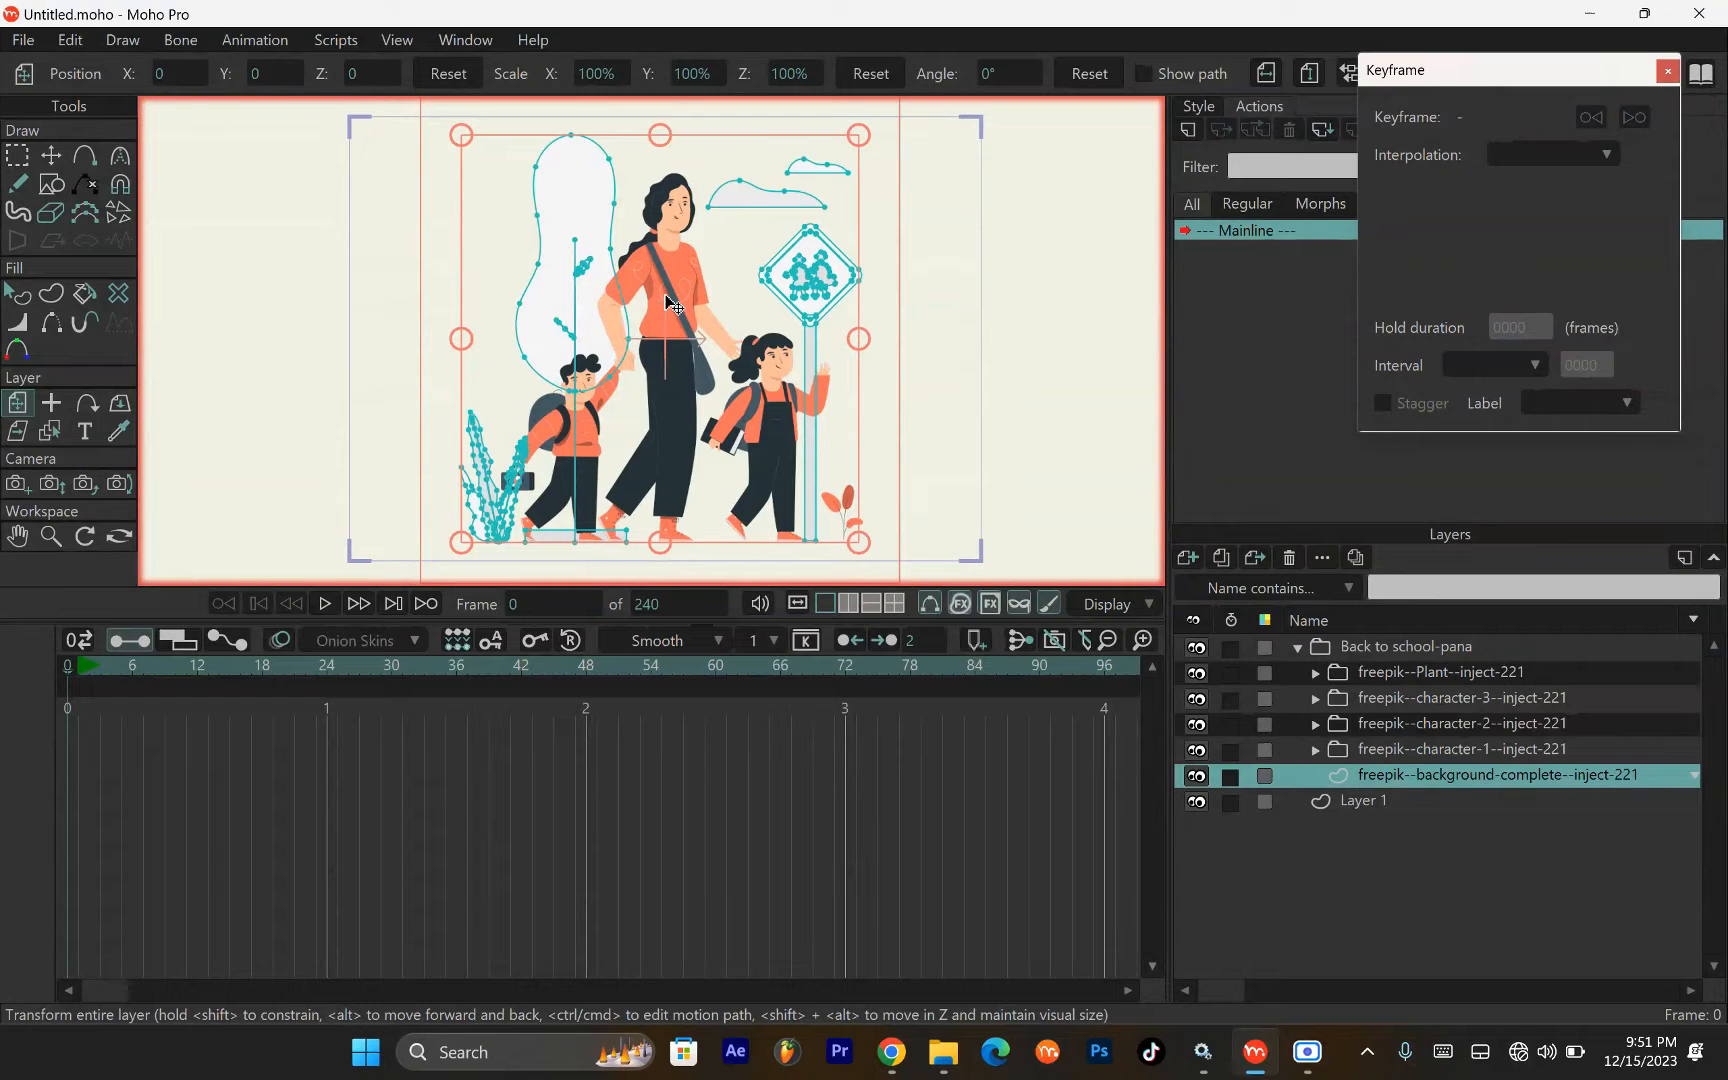
{"action": "key", "text": "t"}
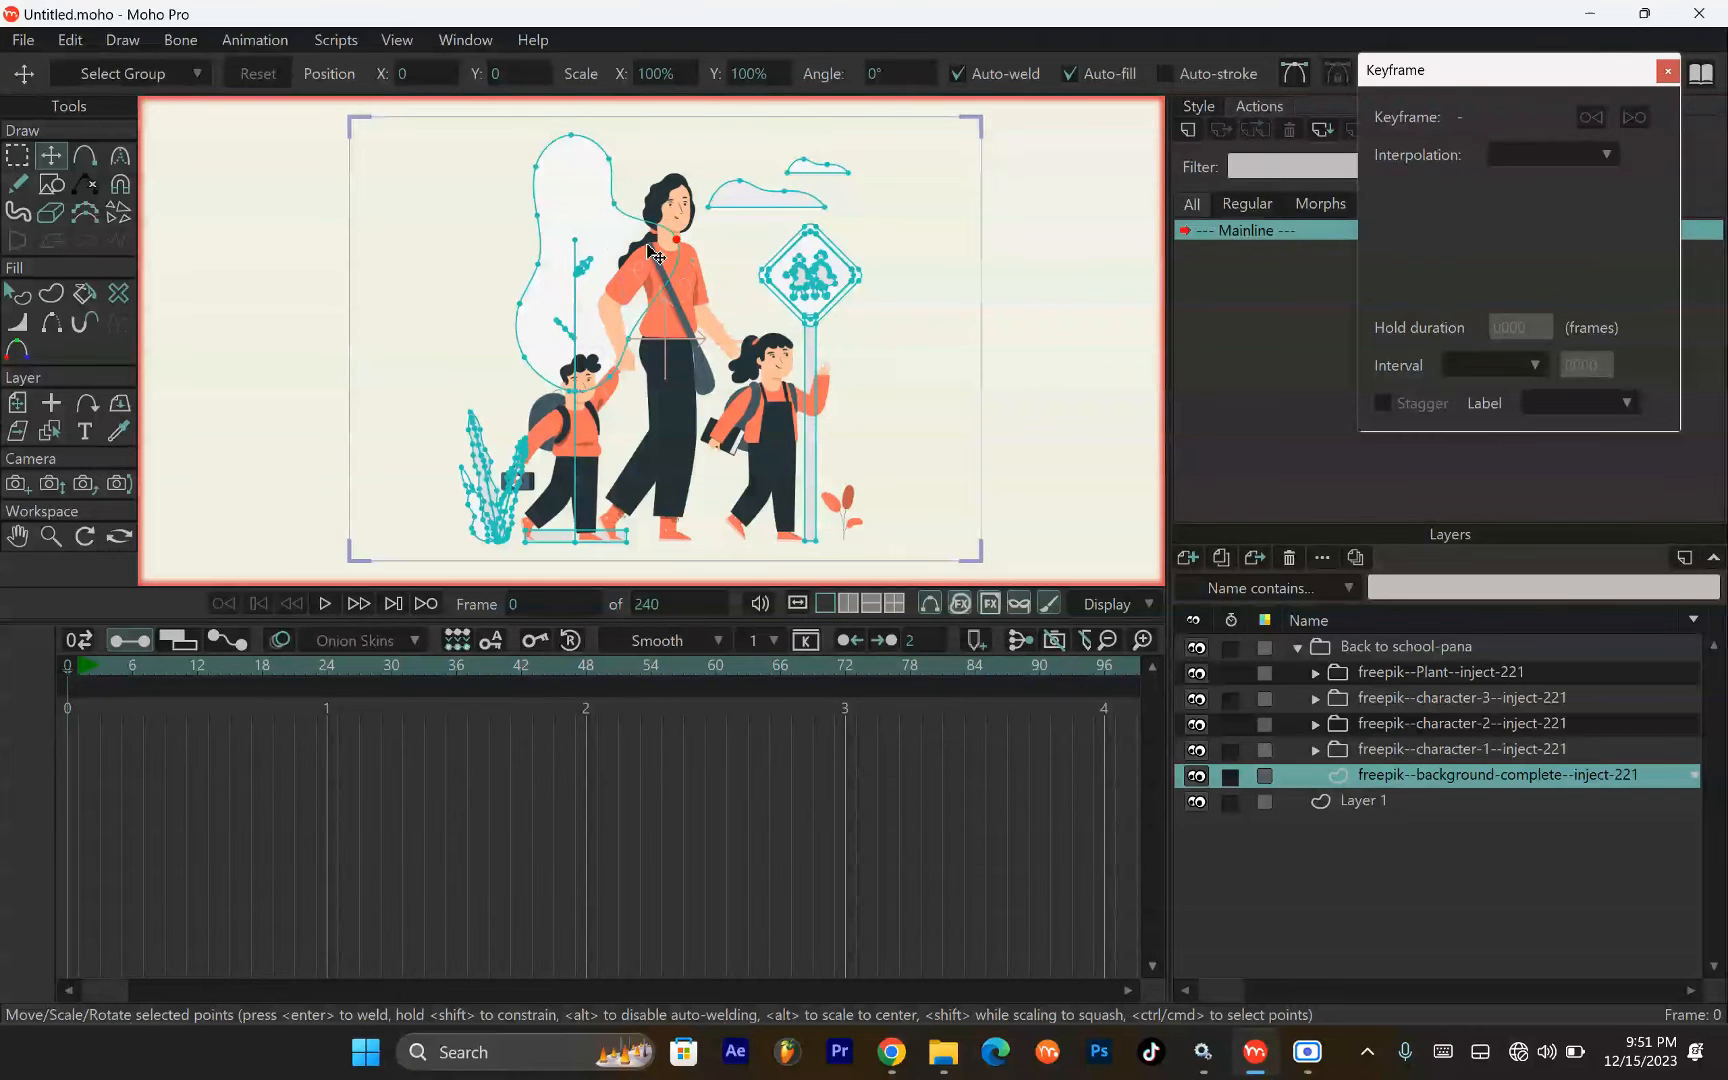
{"action": "left_click_drag", "start_coordinate": [614, 237], "coordinate": [620, 246]}
{"action": "key", "text": "ctrl+z"}
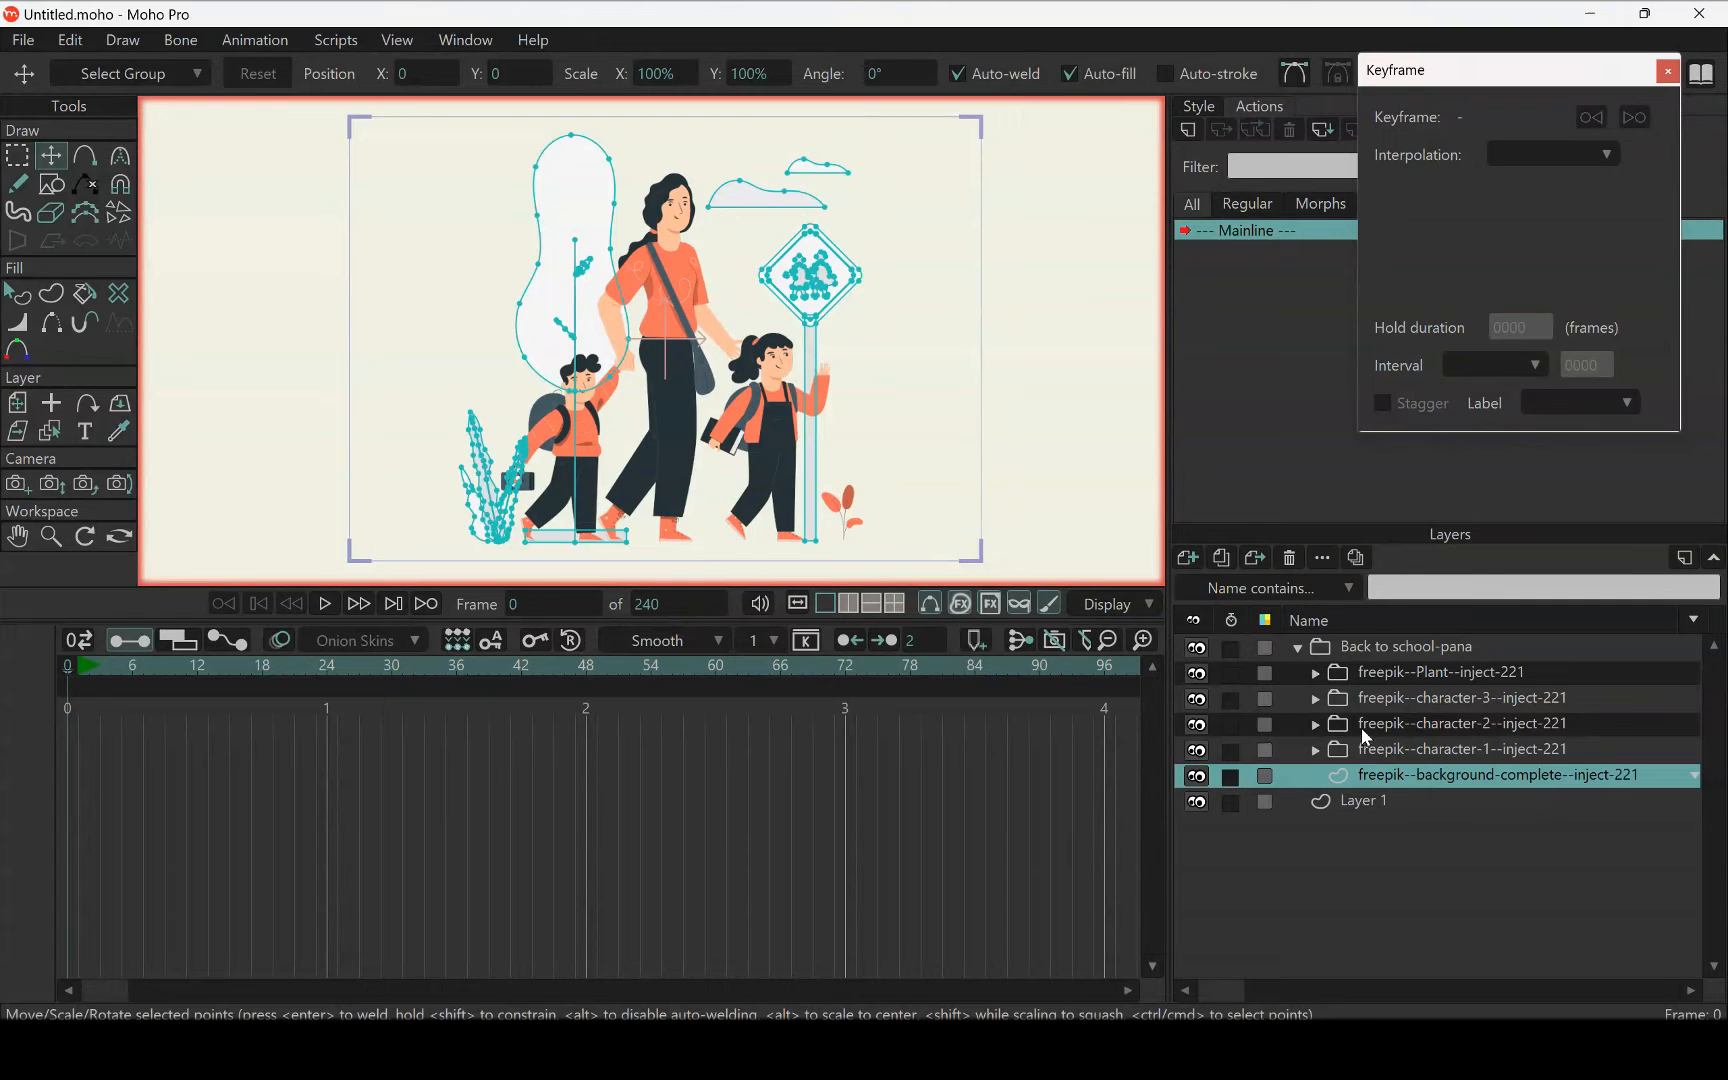
In the woman's trousers layer, Layer 7, select the bent leg's points together with its knee crease and cut them out
{"action": "left_click", "coordinate": [52, 433]}
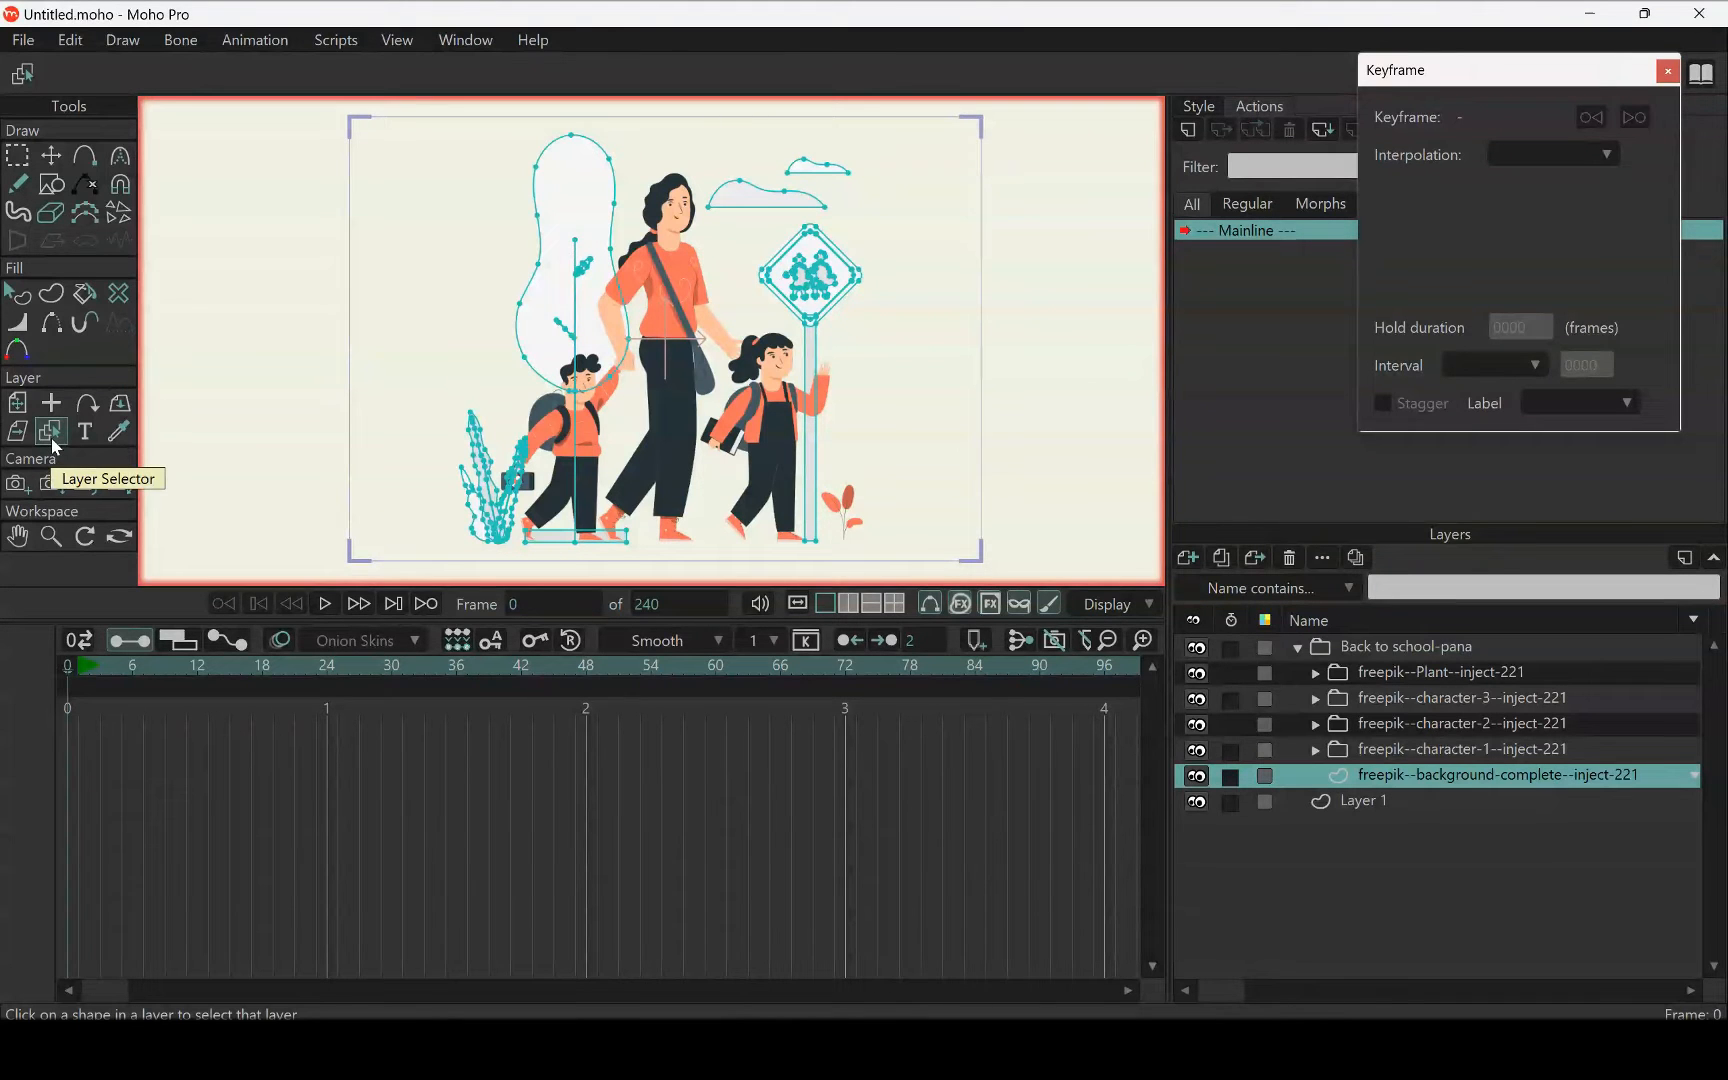
{"action": "left_click", "coordinate": [671, 405]}
{"action": "scroll", "coordinate": [684, 412], "scroll_direction": "up", "scroll_amount": 5}
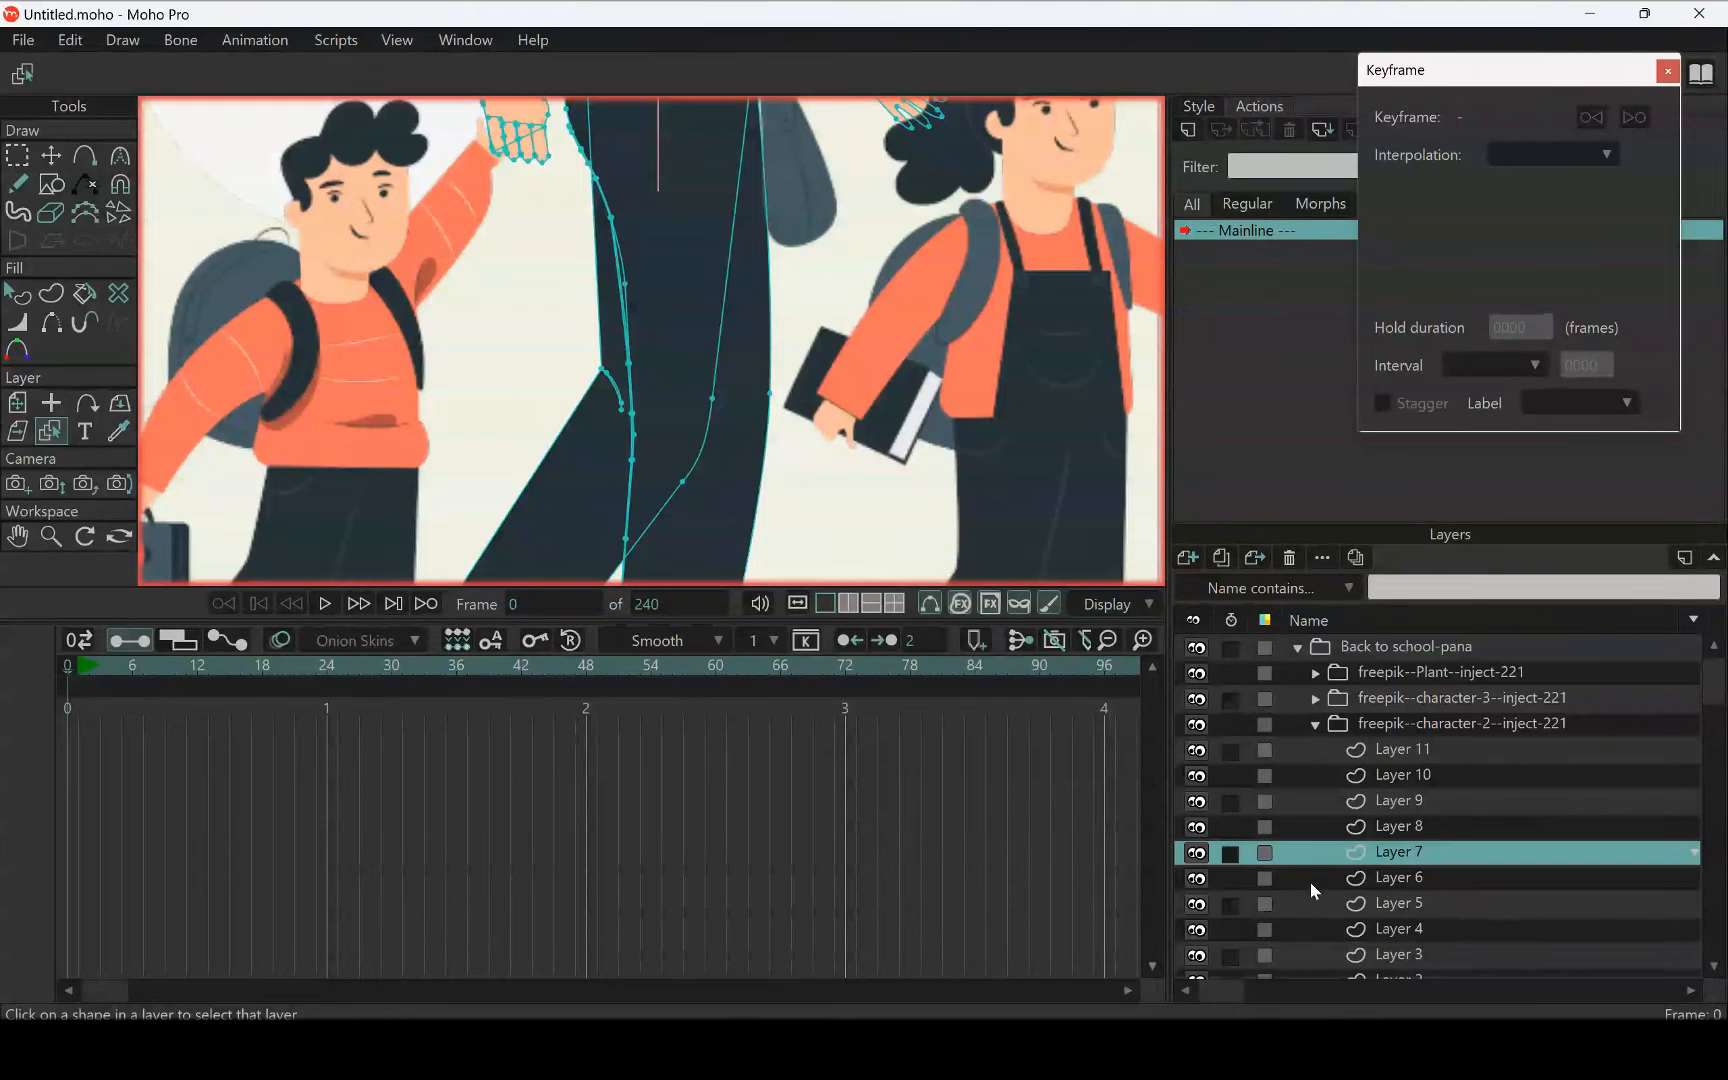
{"action": "scroll", "coordinate": [620, 368], "scroll_direction": "down", "scroll_amount": 5}
{"action": "scroll", "coordinate": [607, 362], "scroll_direction": "up", "scroll_amount": 3}
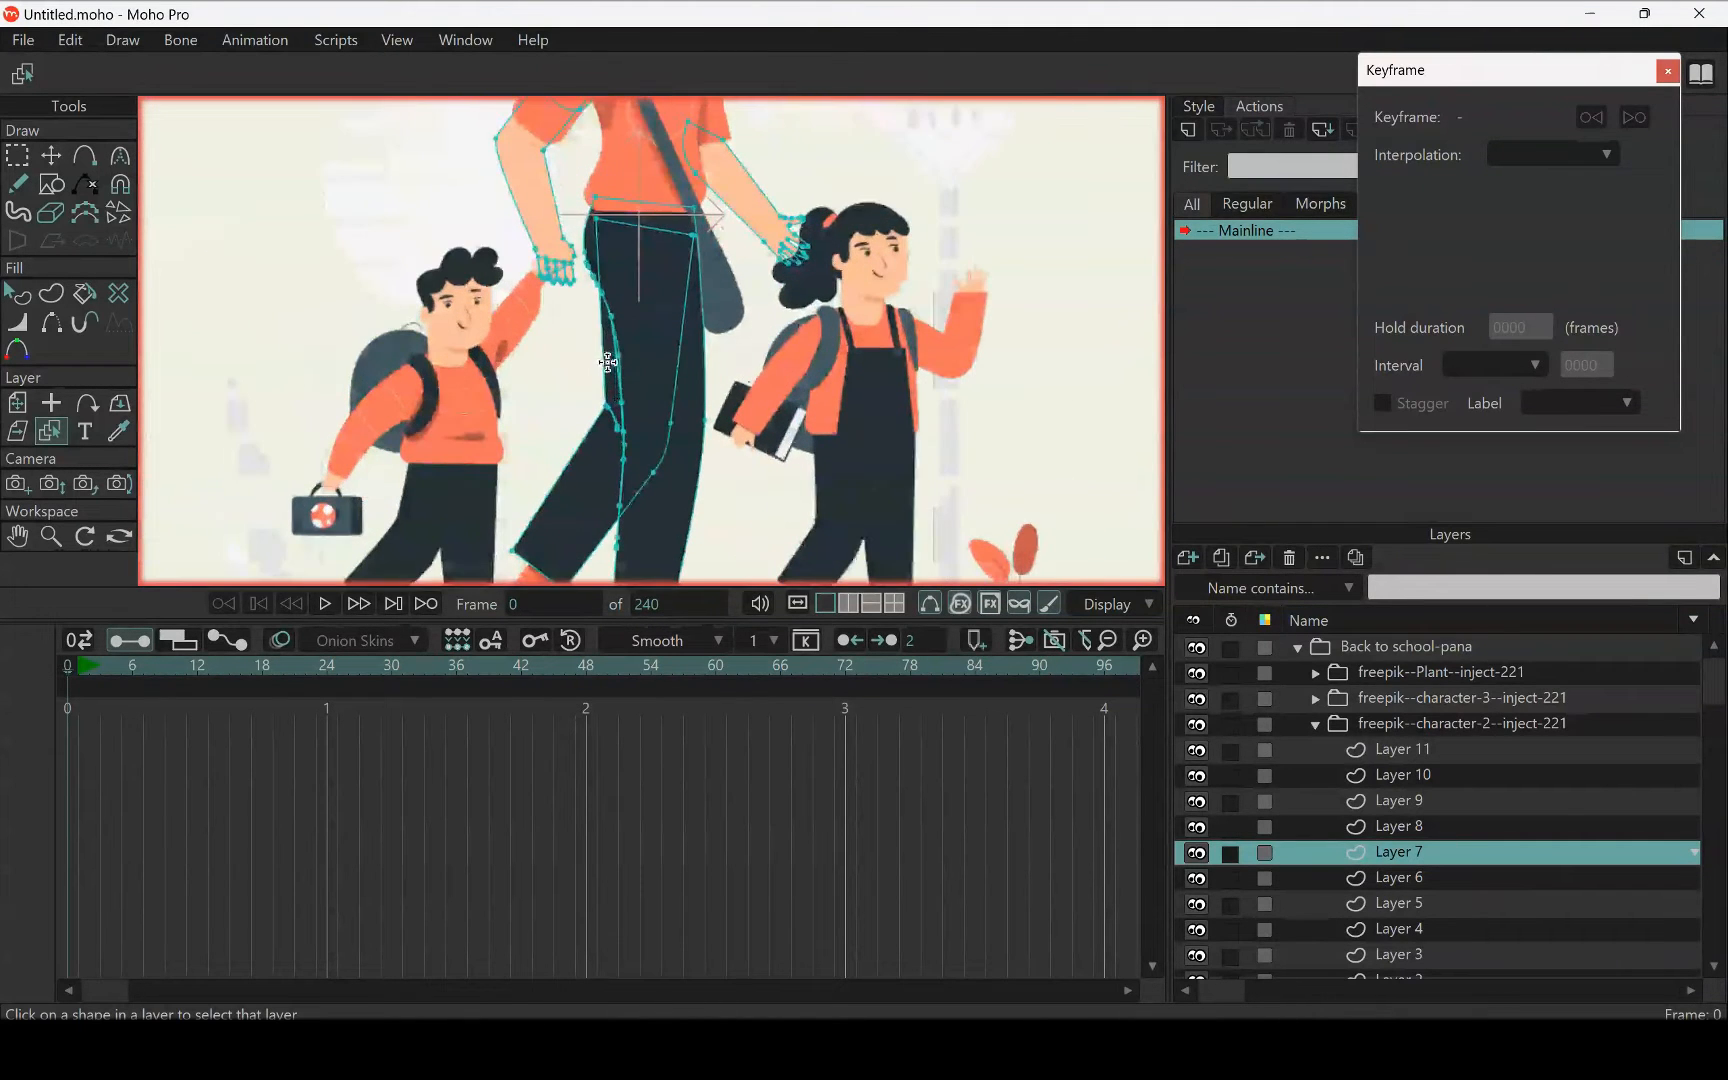
{"action": "scroll", "coordinate": [607, 362], "scroll_direction": "down", "scroll_amount": 2}
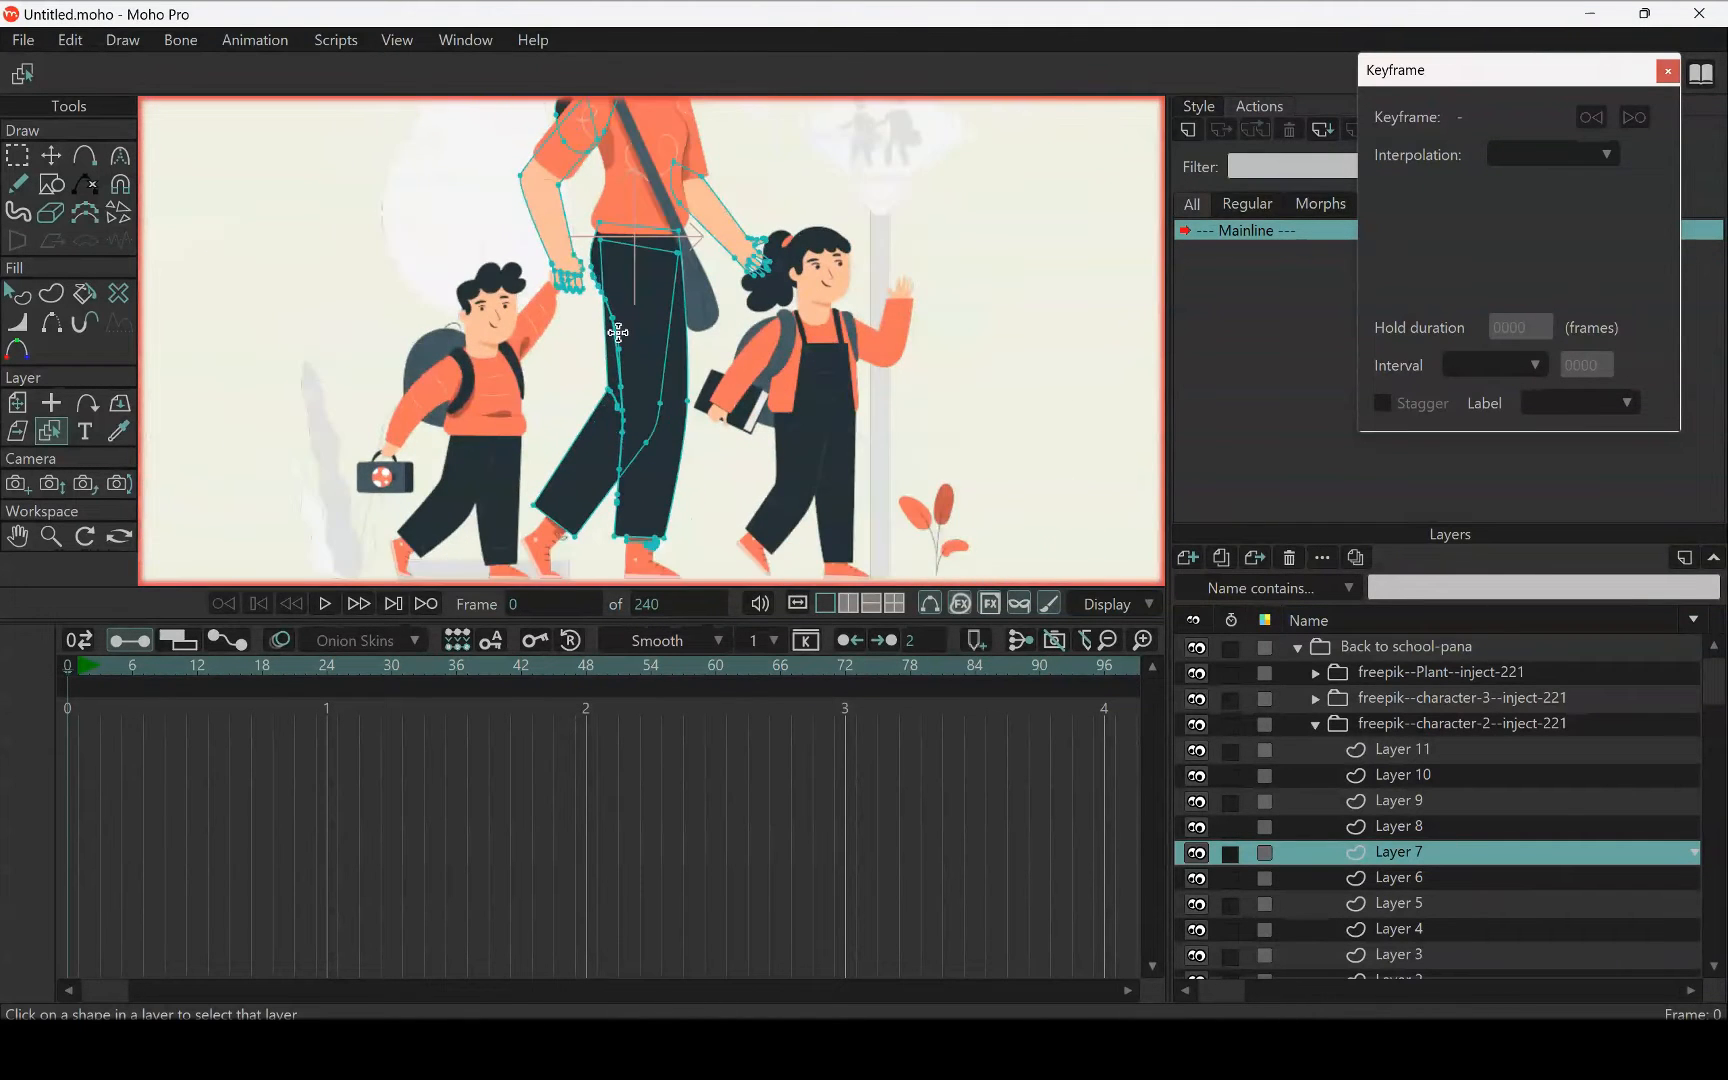
{"action": "left_click", "coordinate": [28, 160]}
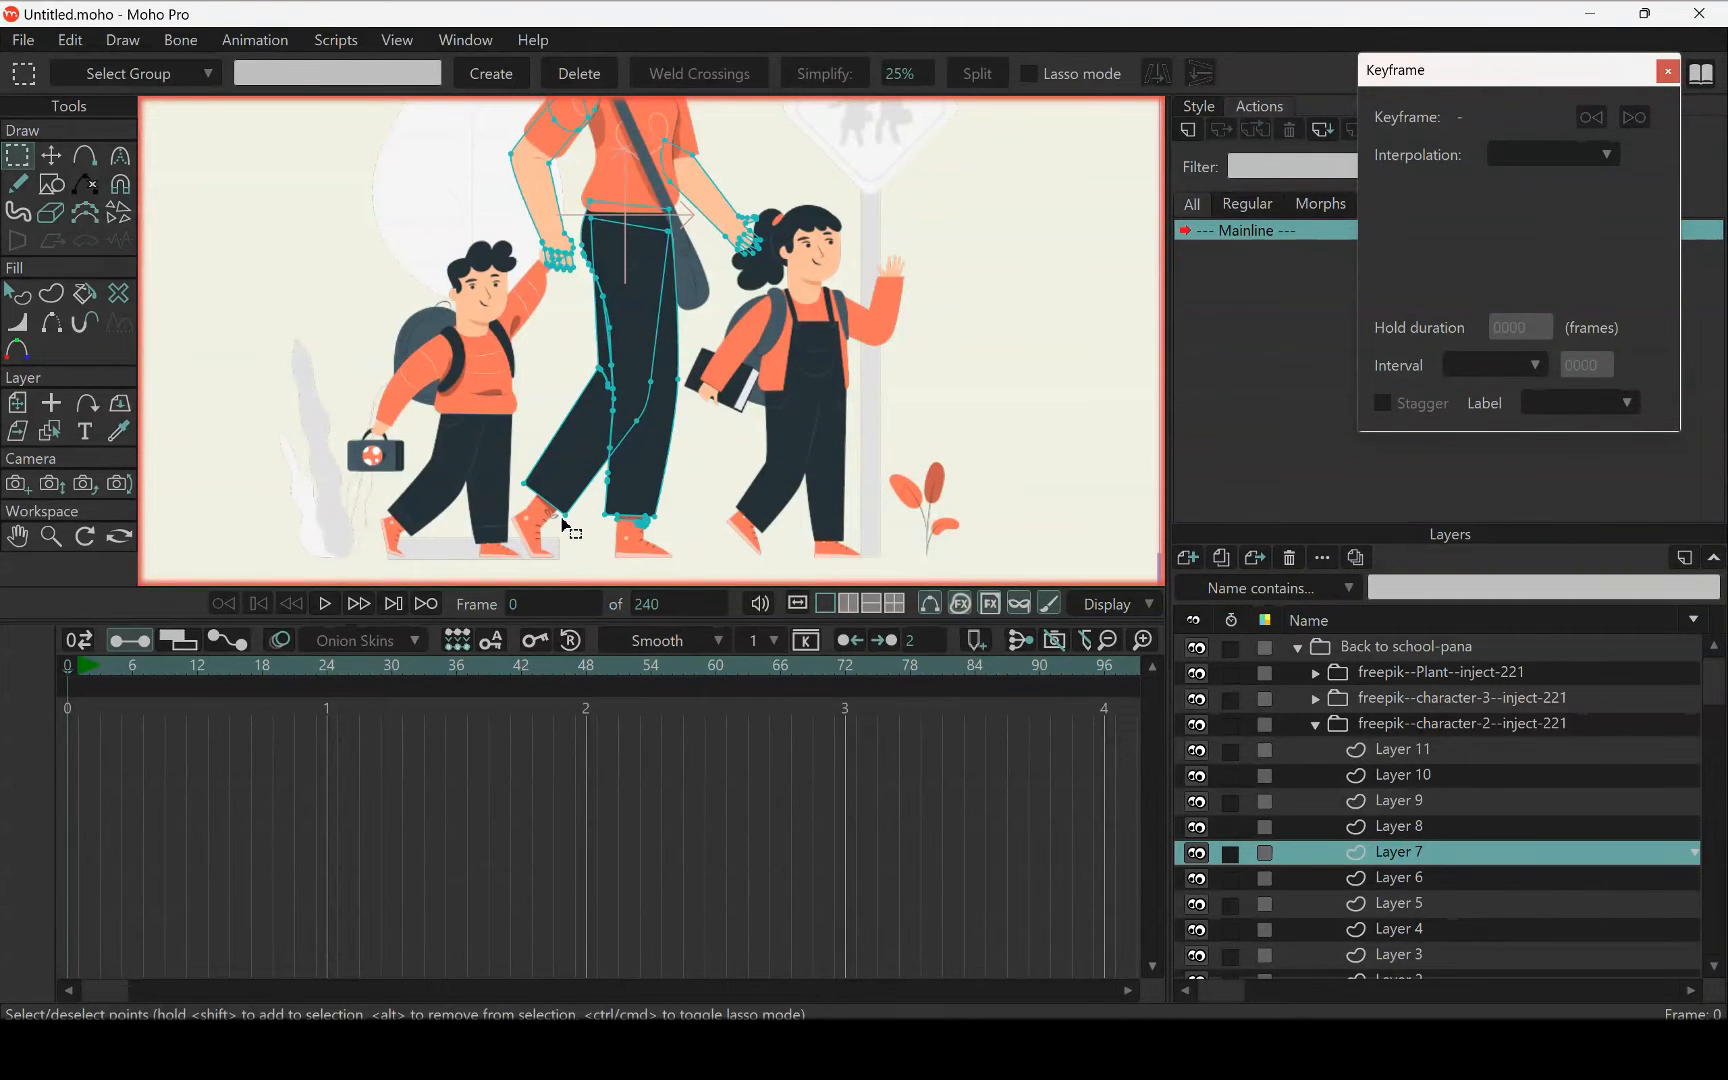
{"action": "left_click", "coordinate": [556, 445]}
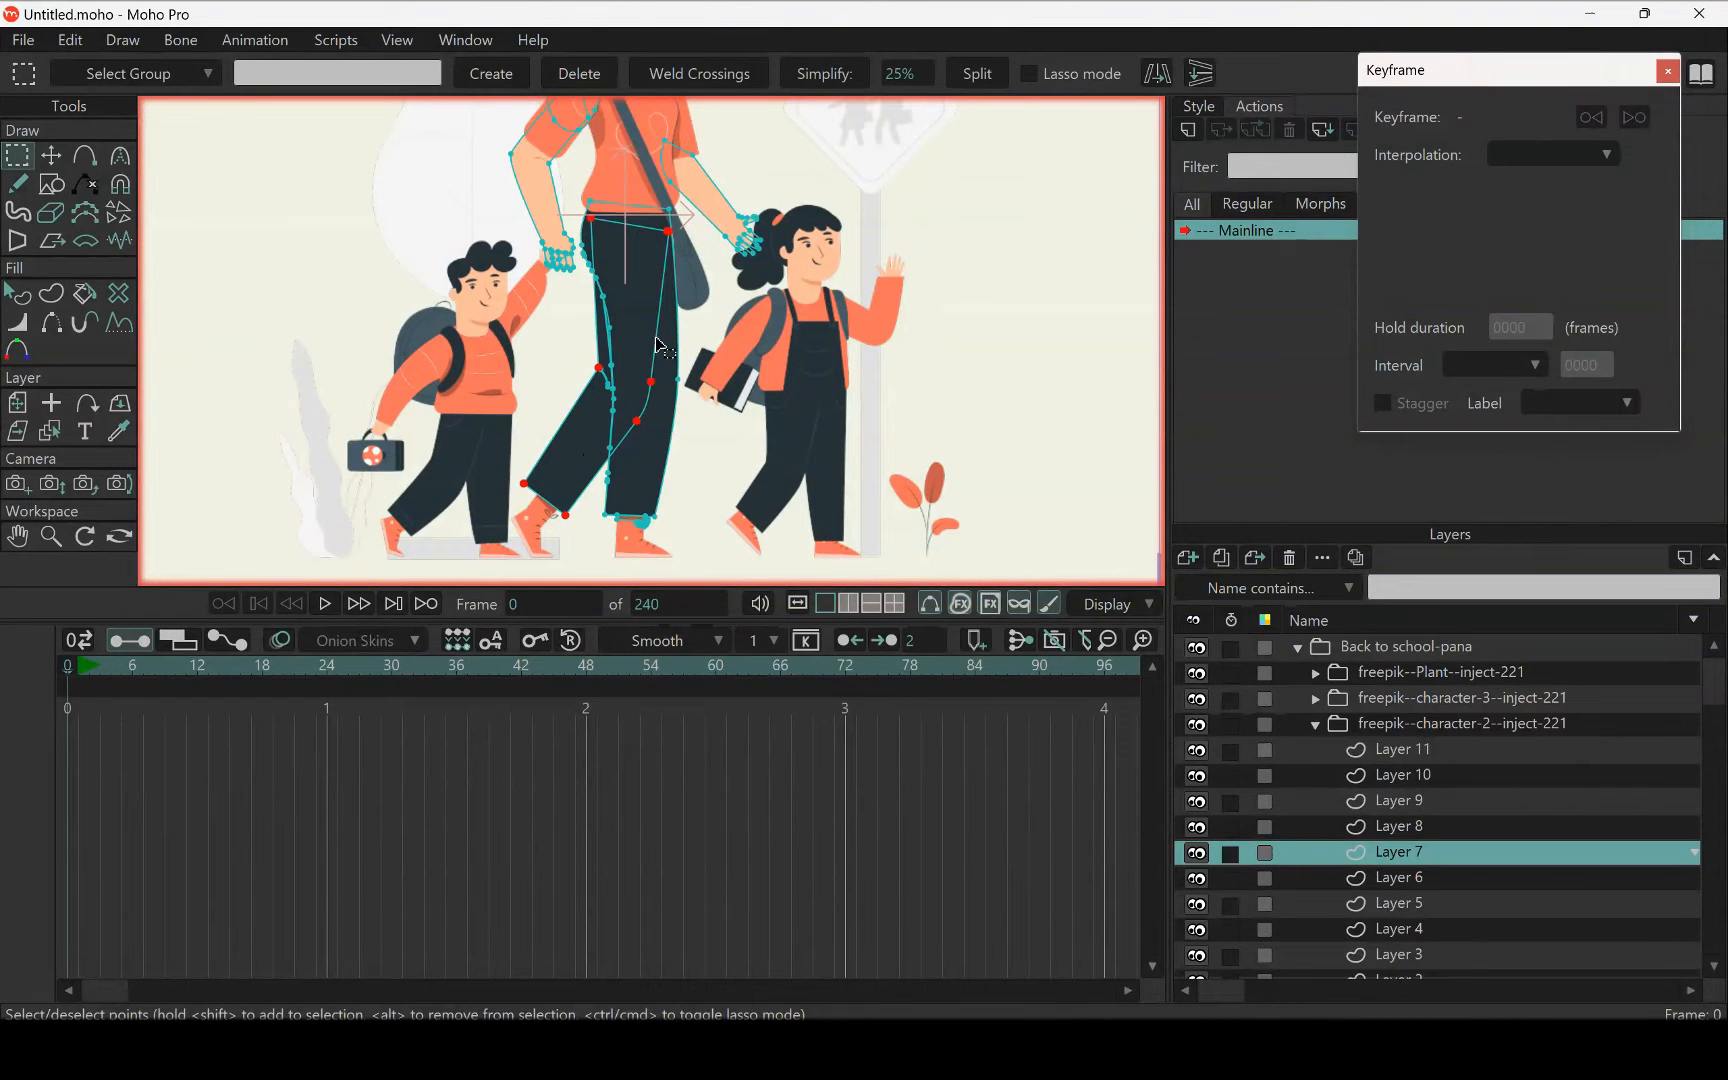
{"action": "scroll", "coordinate": [607, 297], "scroll_direction": "up", "scroll_amount": 5}
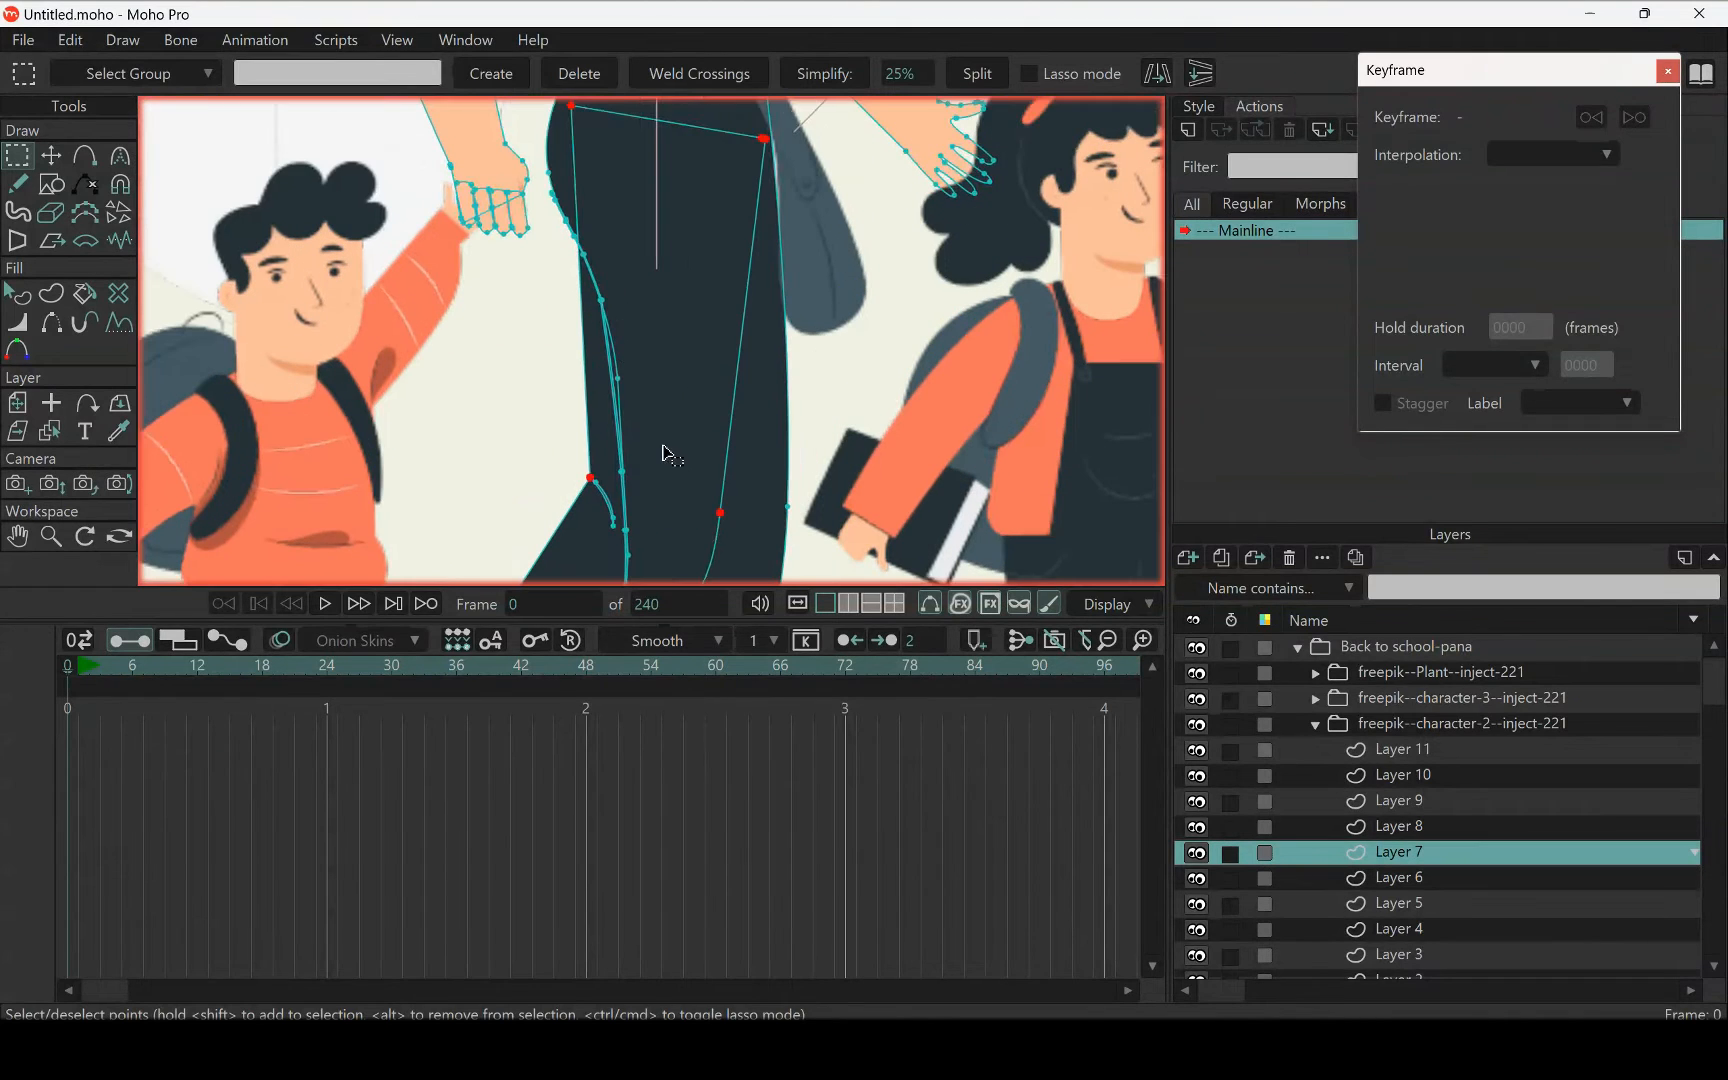
{"action": "left_click_drag", "start_coordinate": [663, 447], "coordinate": [641, 361]}
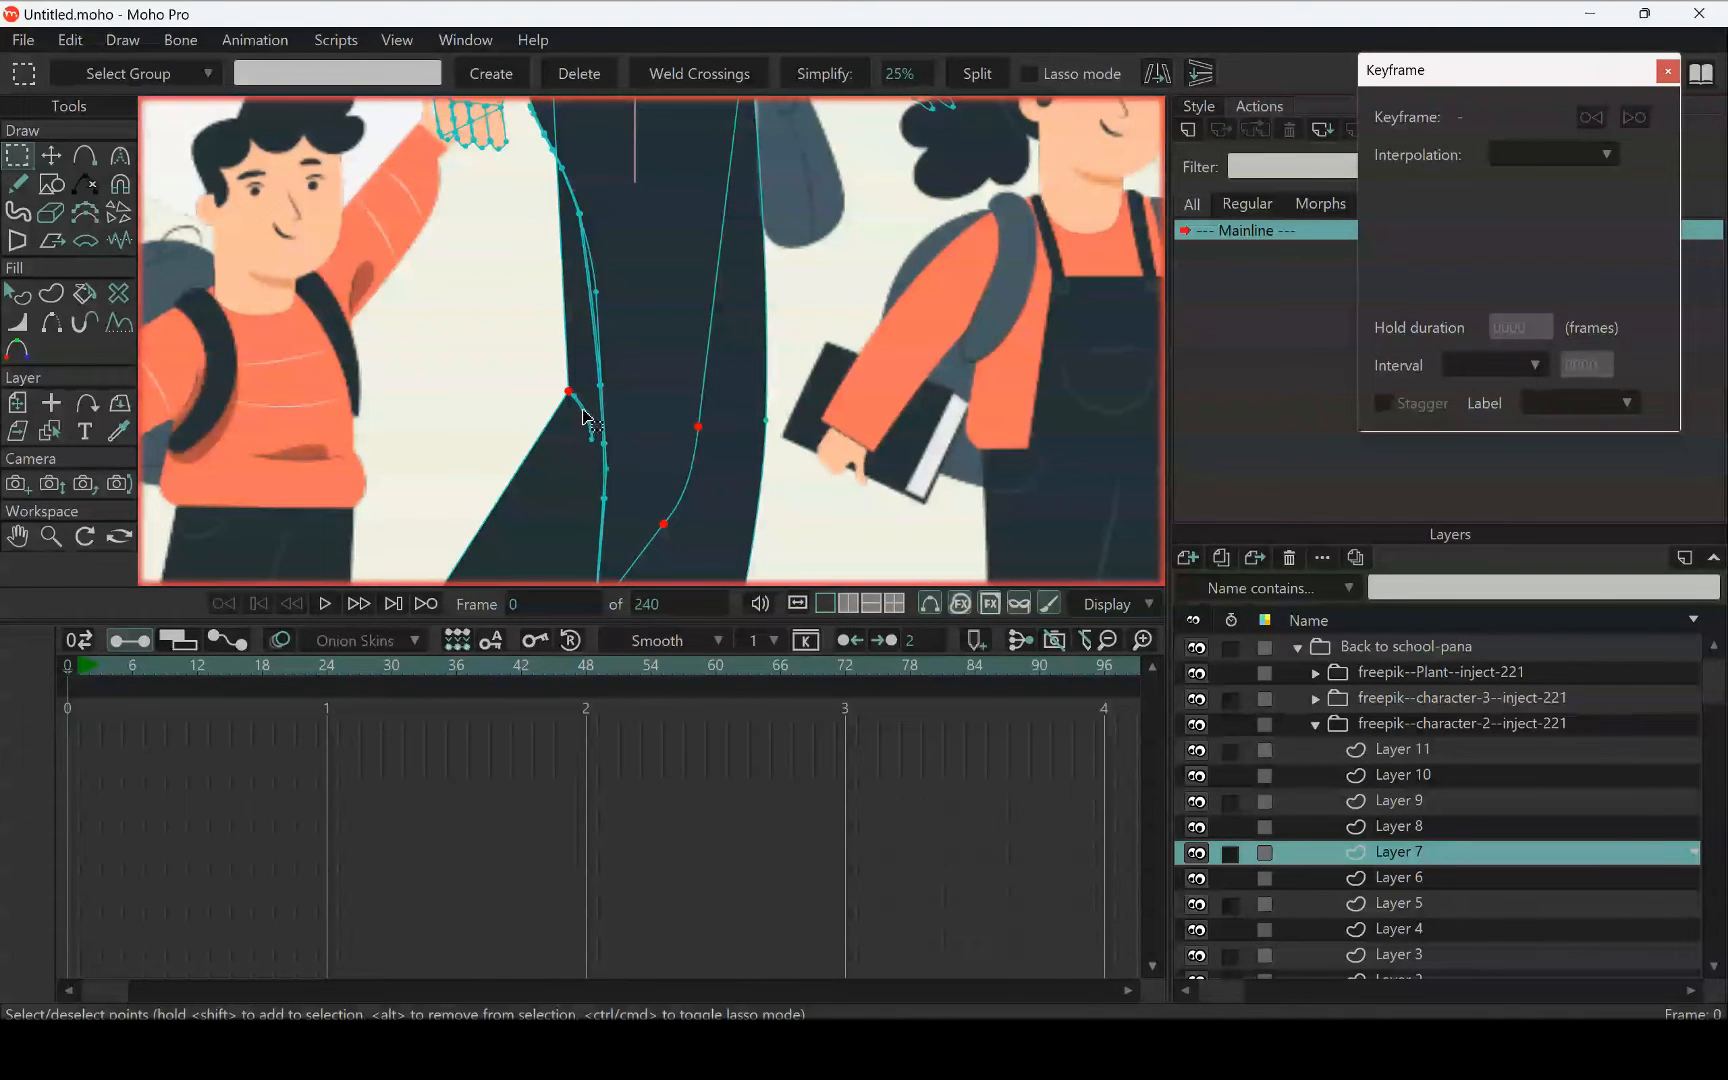
{"action": "scroll", "coordinate": [588, 425], "scroll_direction": "down", "scroll_amount": 5}
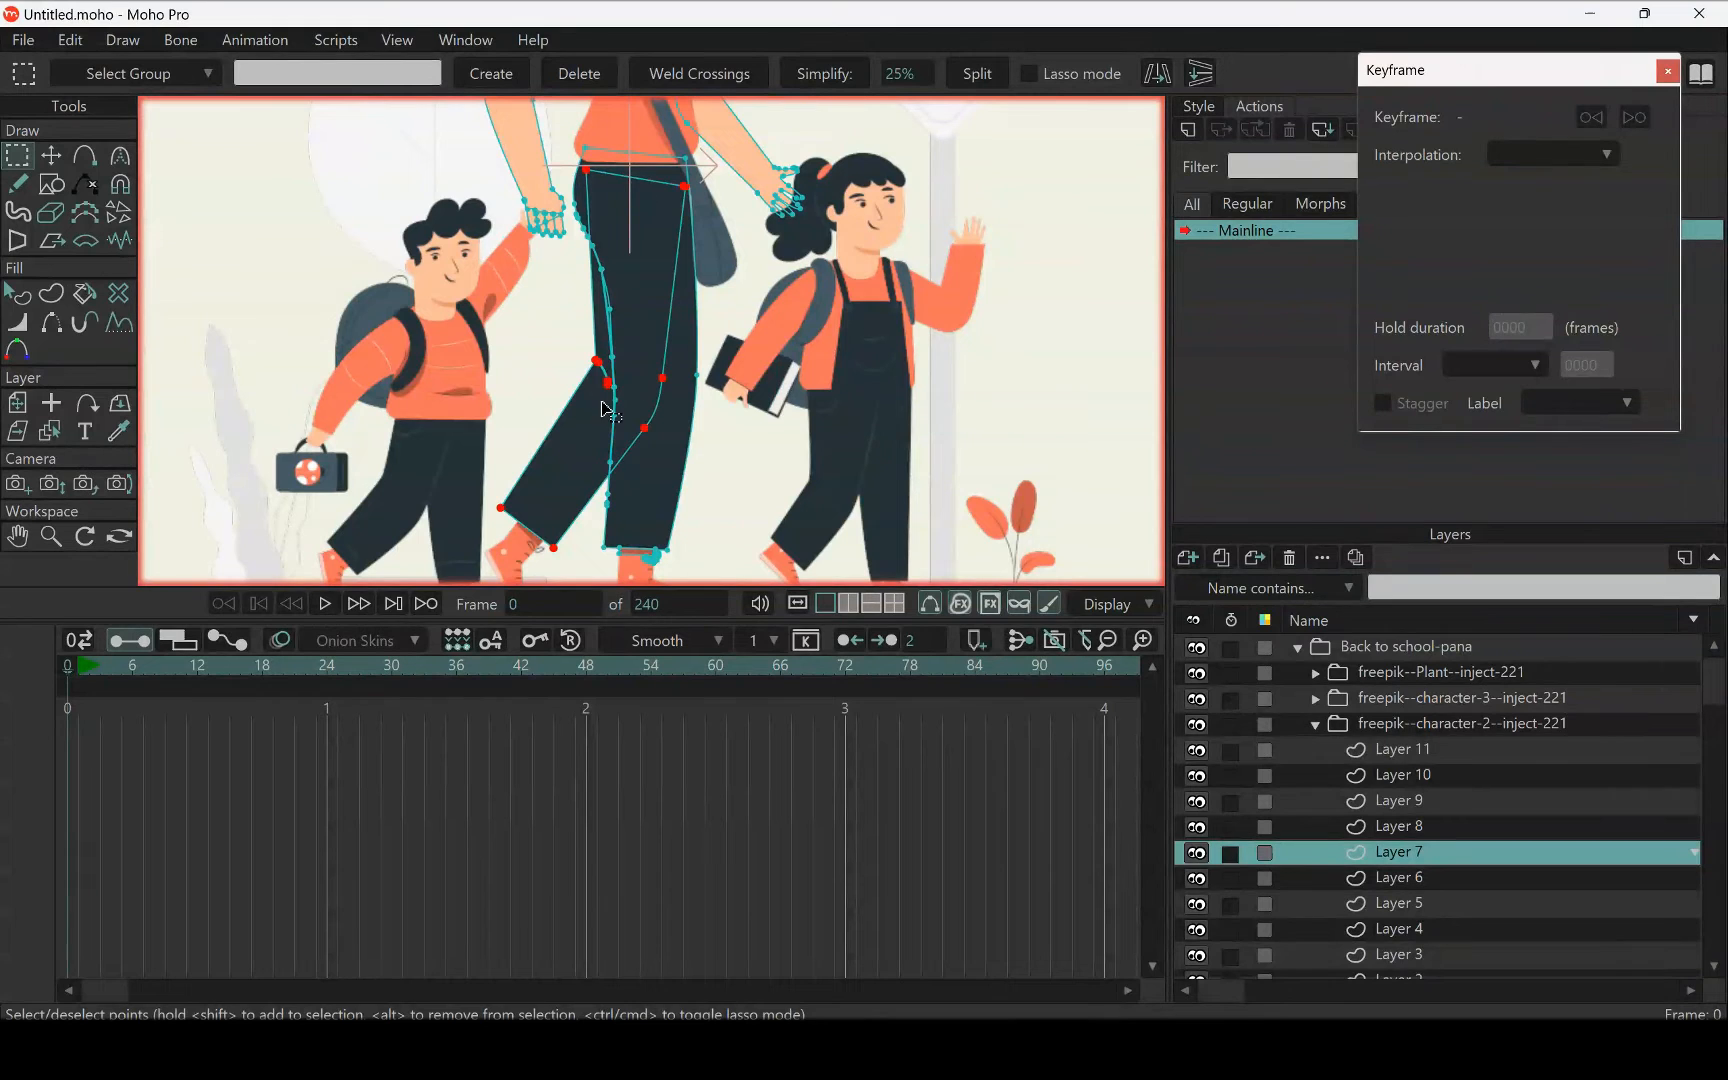
{"action": "key", "text": "Delete"}
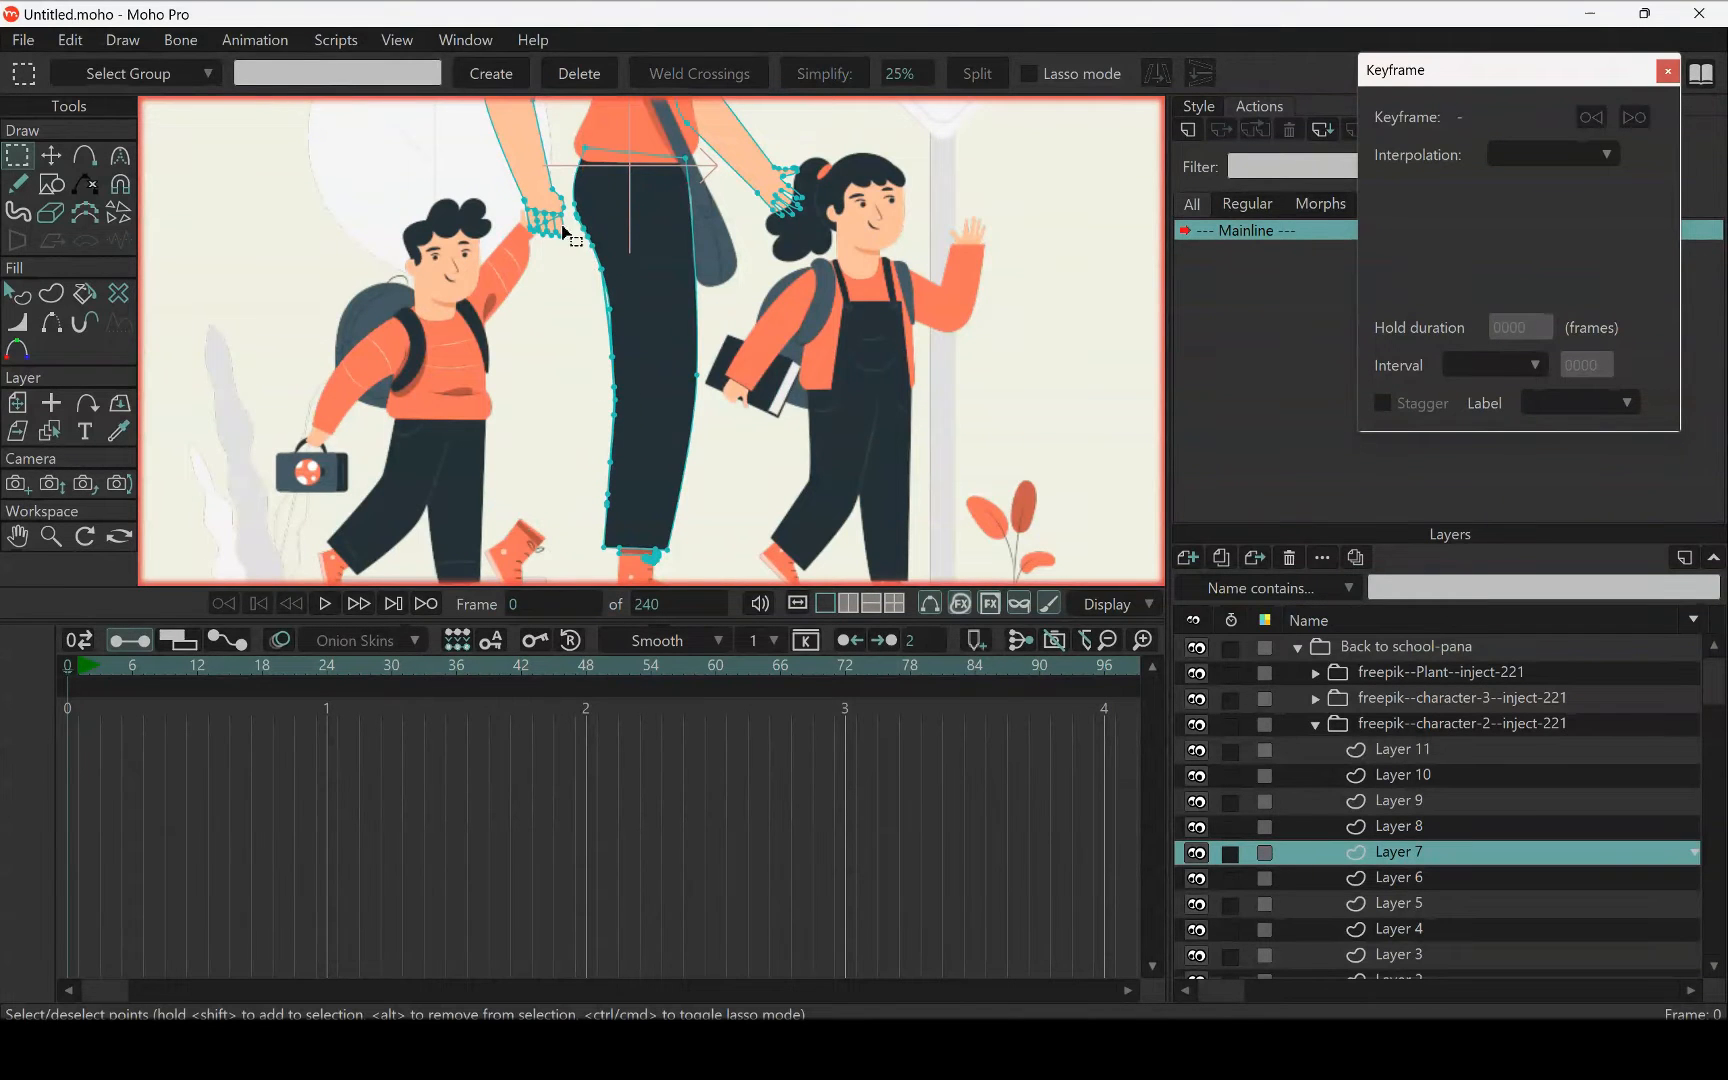
Add a new vector layer directly above Layer 1, the bent leg's shoe layer, in the character-2 group
{"action": "scroll", "coordinate": [637, 390], "scroll_direction": "down", "scroll_amount": 2}
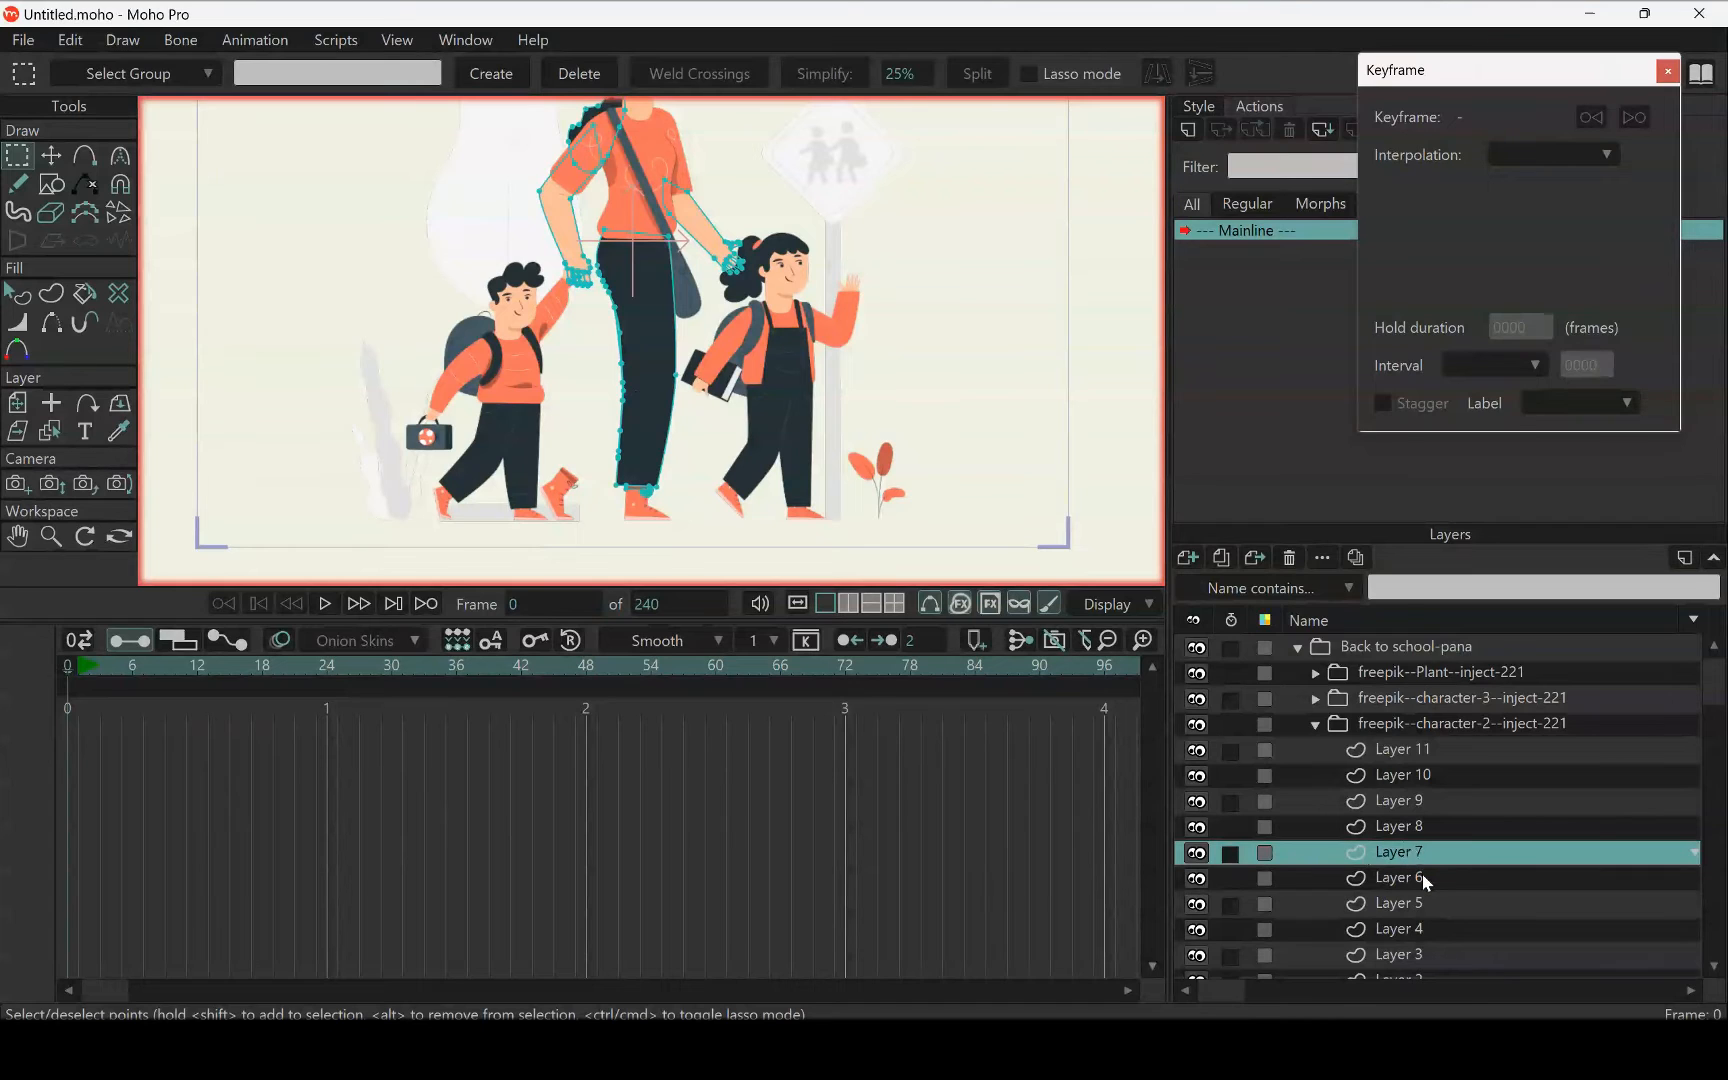
{"action": "scroll", "coordinate": [1426, 826], "scroll_direction": "down", "scroll_amount": 3}
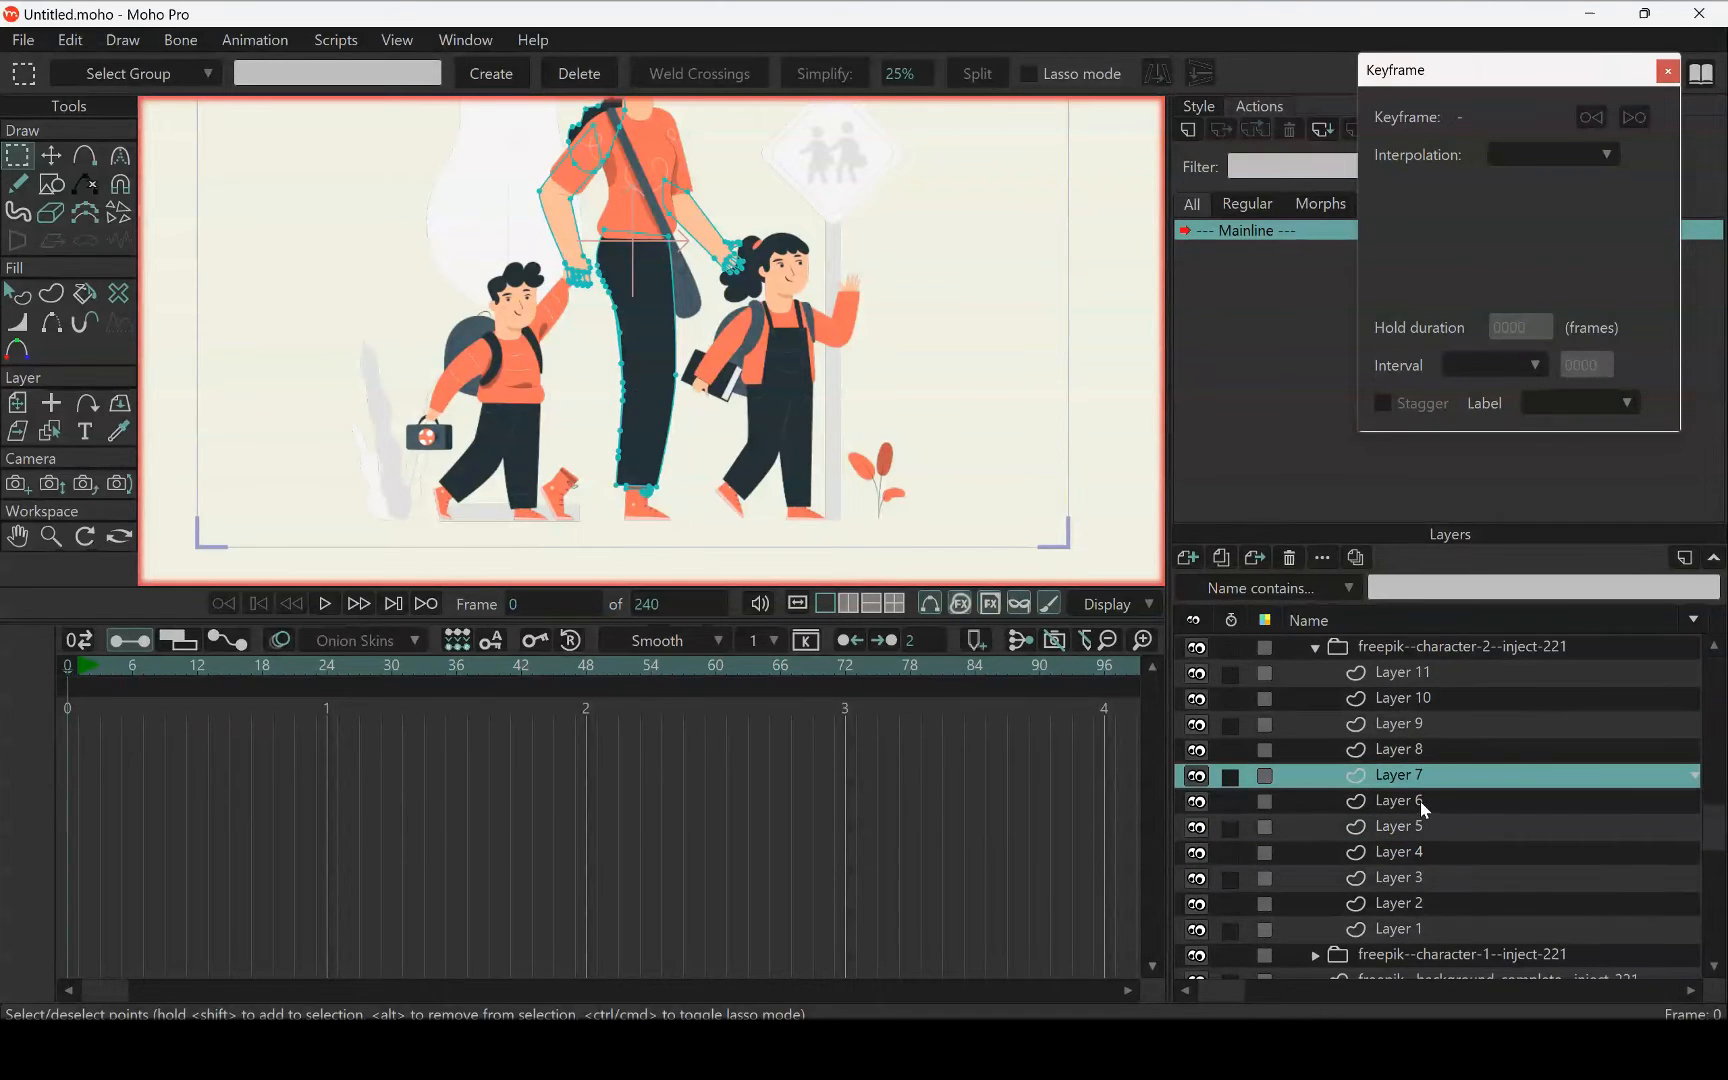
{"action": "left_click", "coordinate": [1420, 801]}
{"action": "left_click", "coordinate": [1424, 836]}
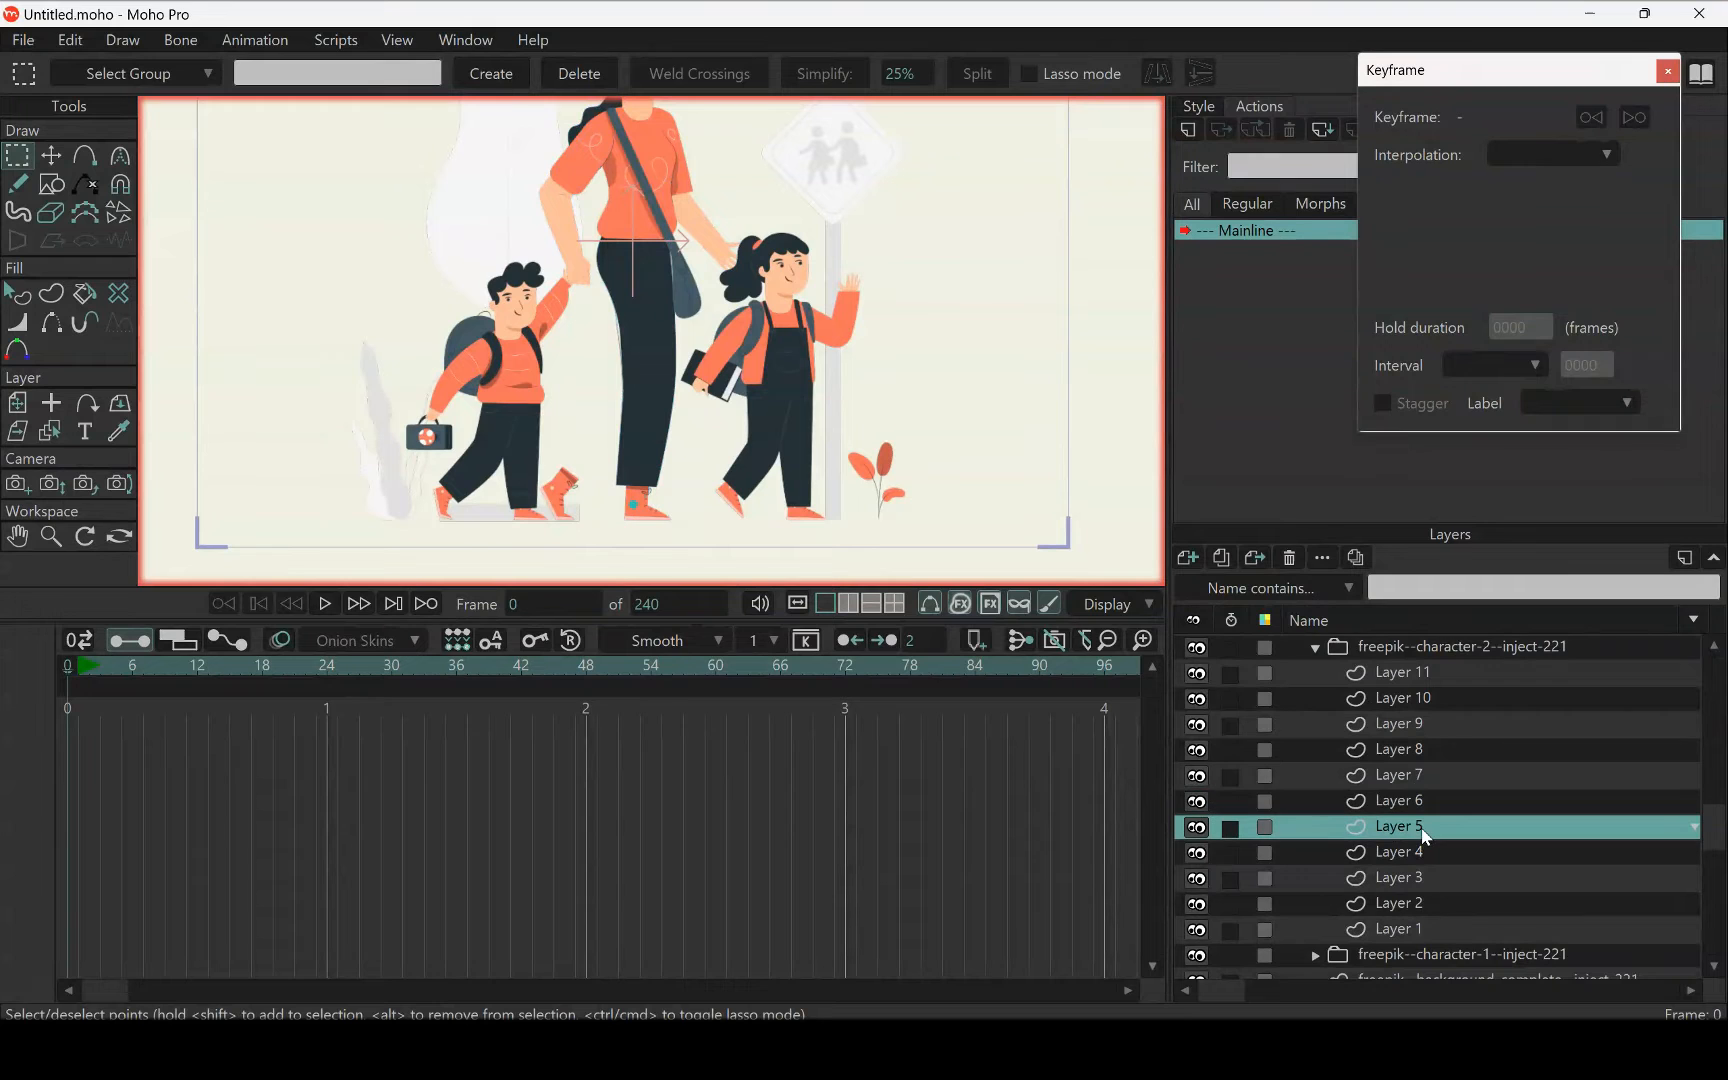
{"action": "left_click", "coordinate": [1422, 853]}
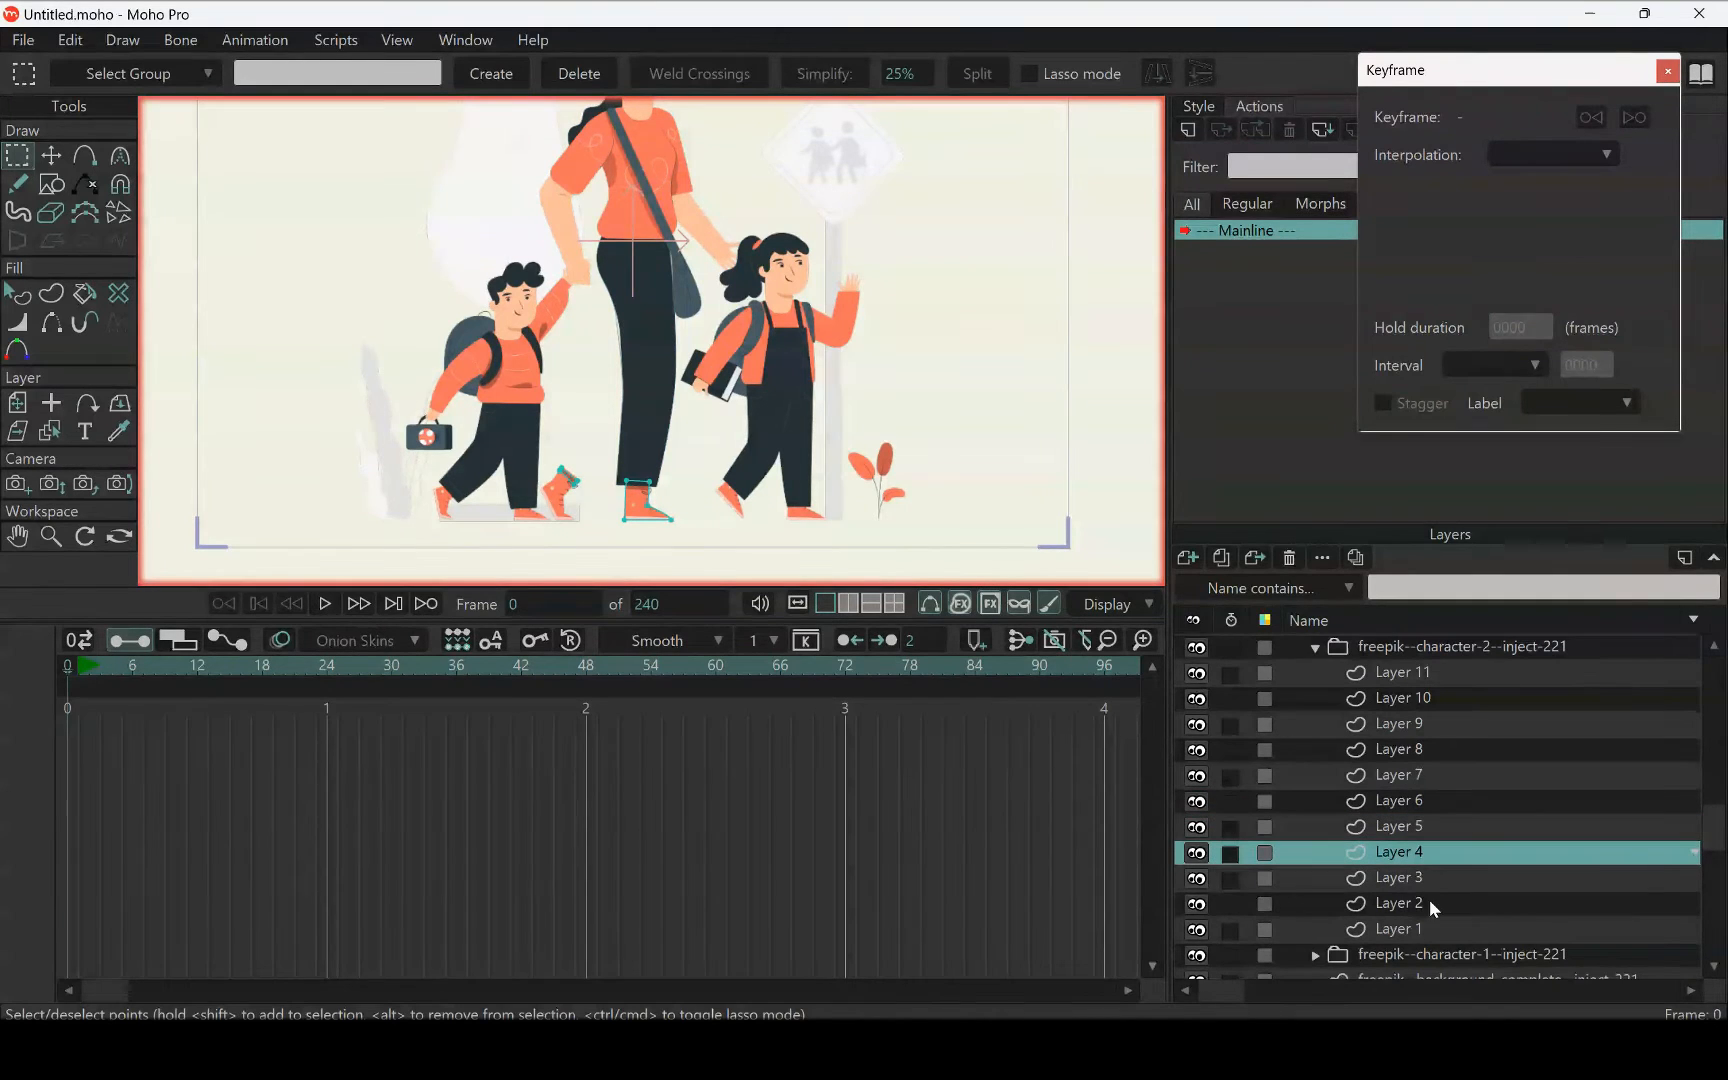
{"action": "left_click", "coordinate": [1429, 926]}
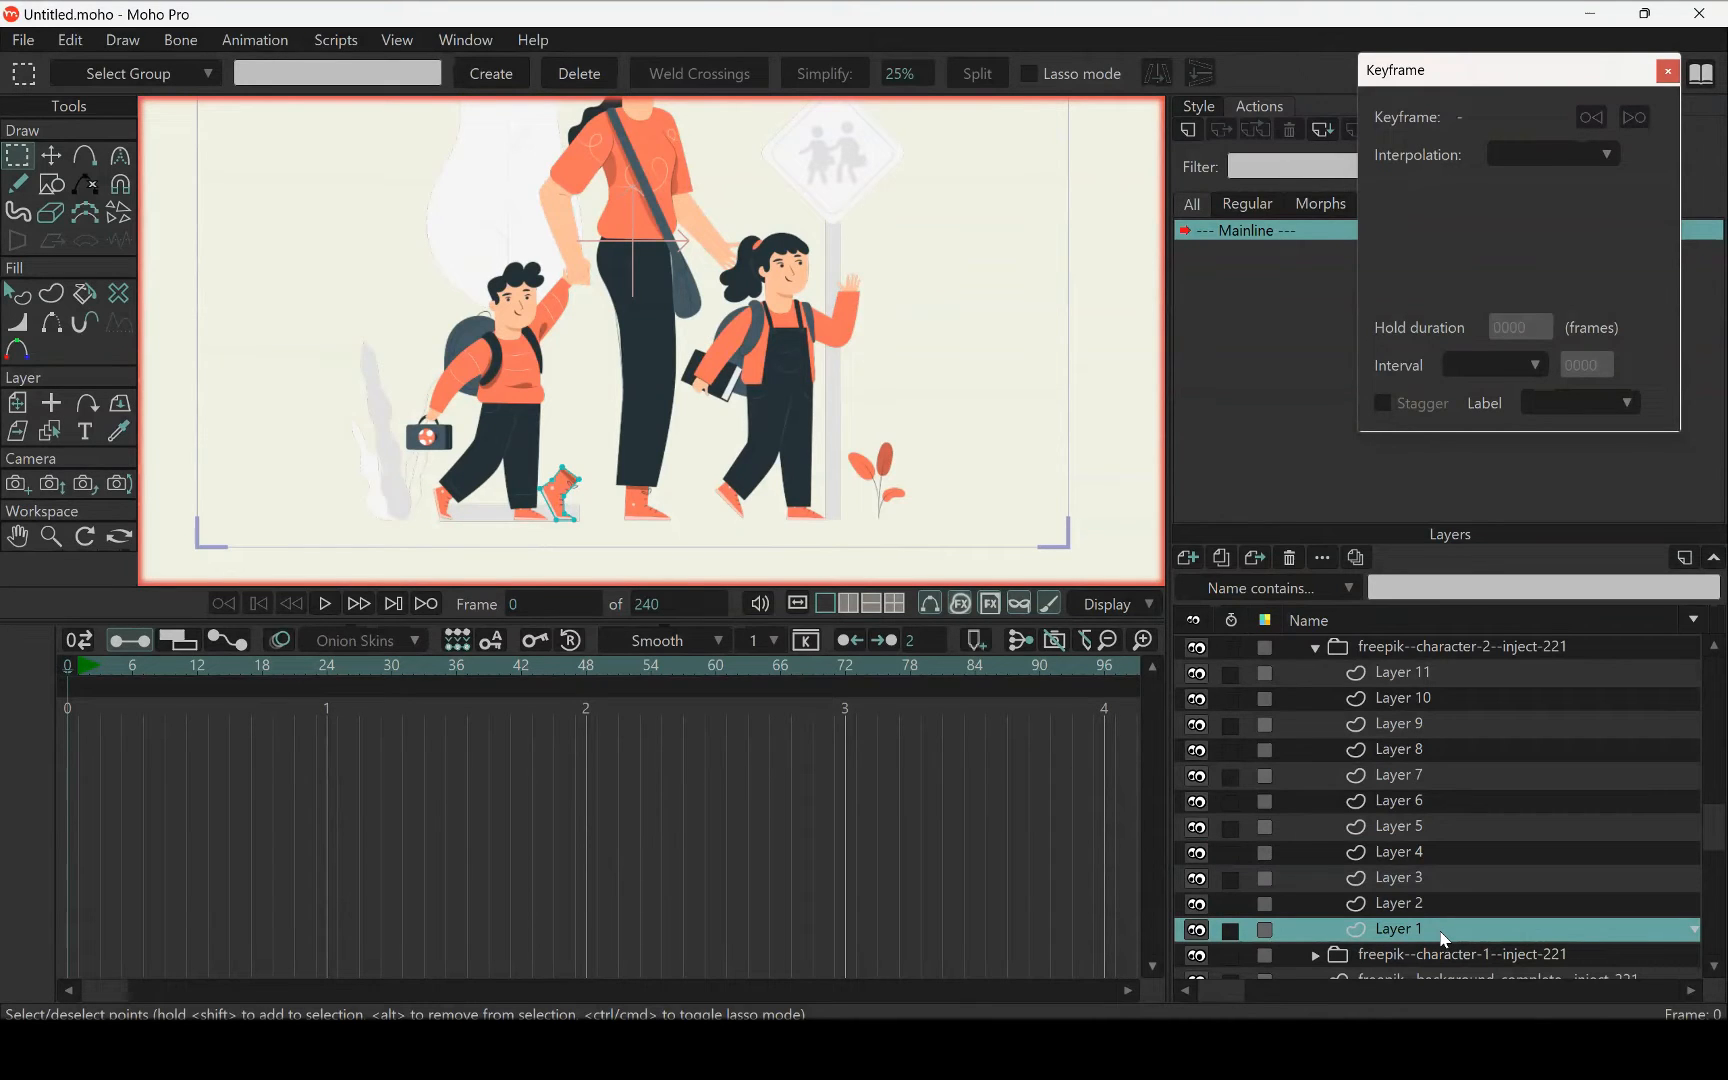
{"action": "left_click", "coordinate": [1190, 568]}
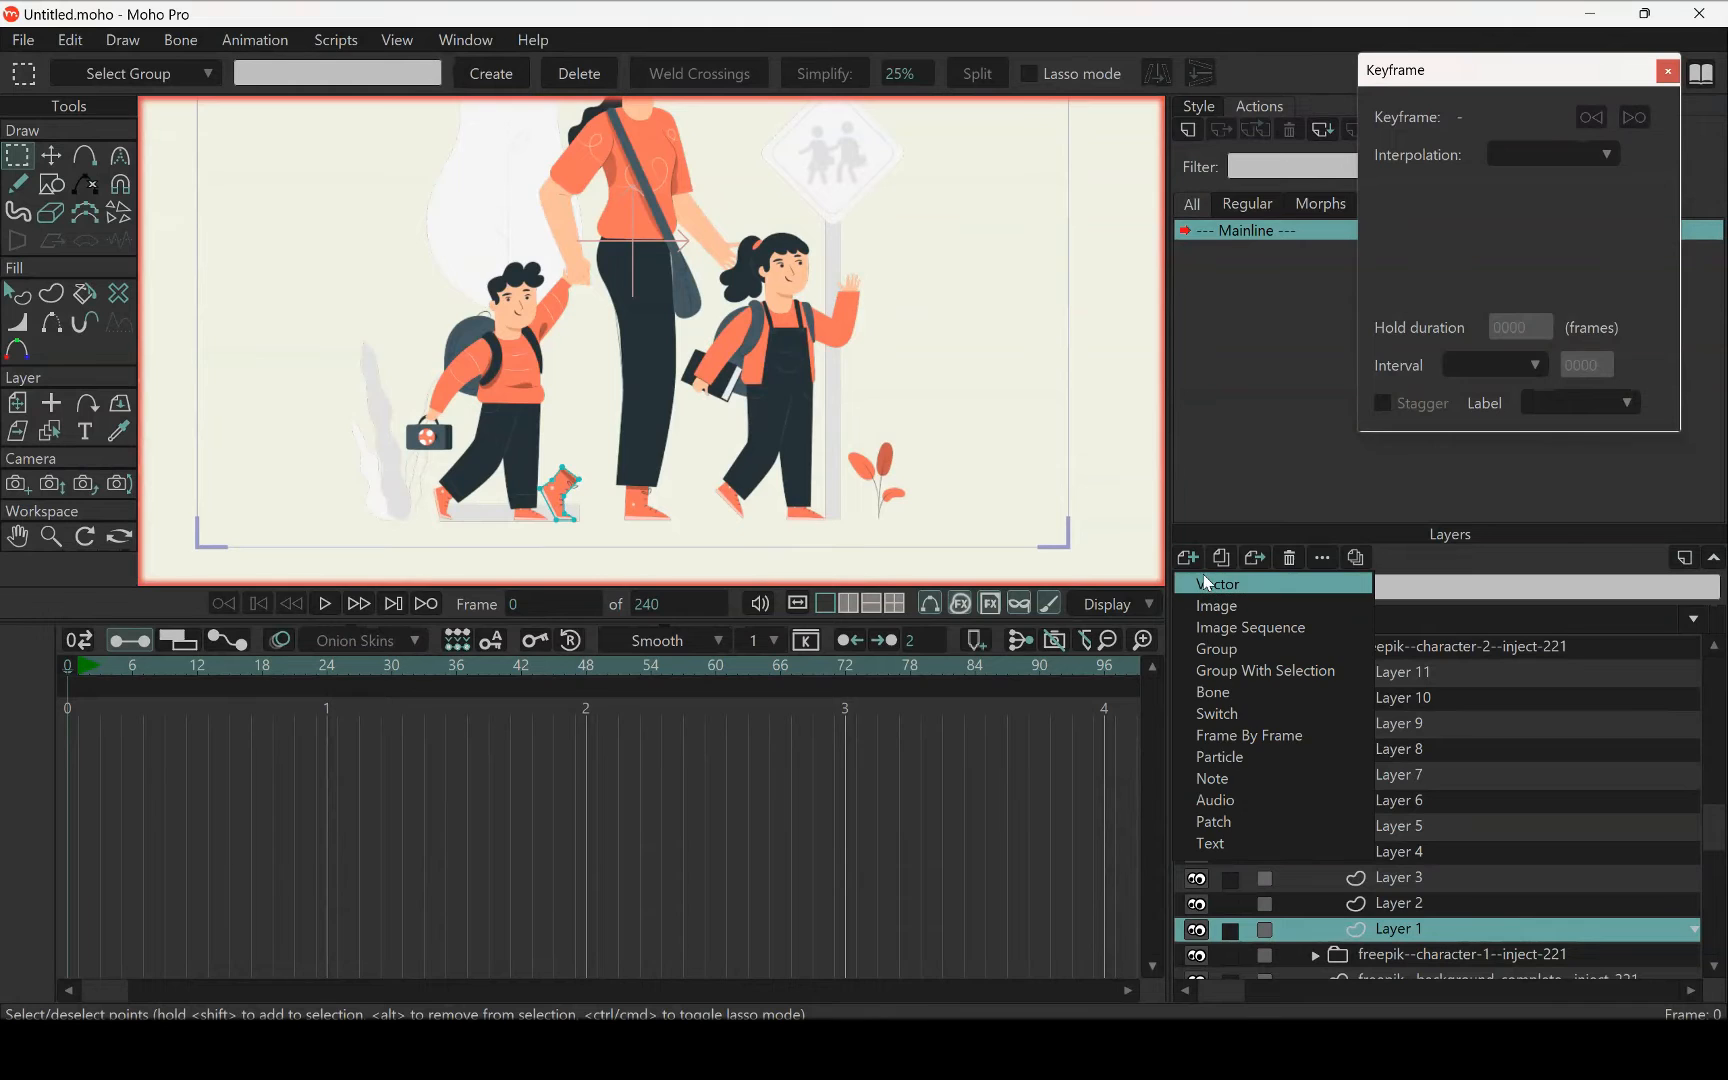
{"action": "left_click", "coordinate": [1212, 586]}
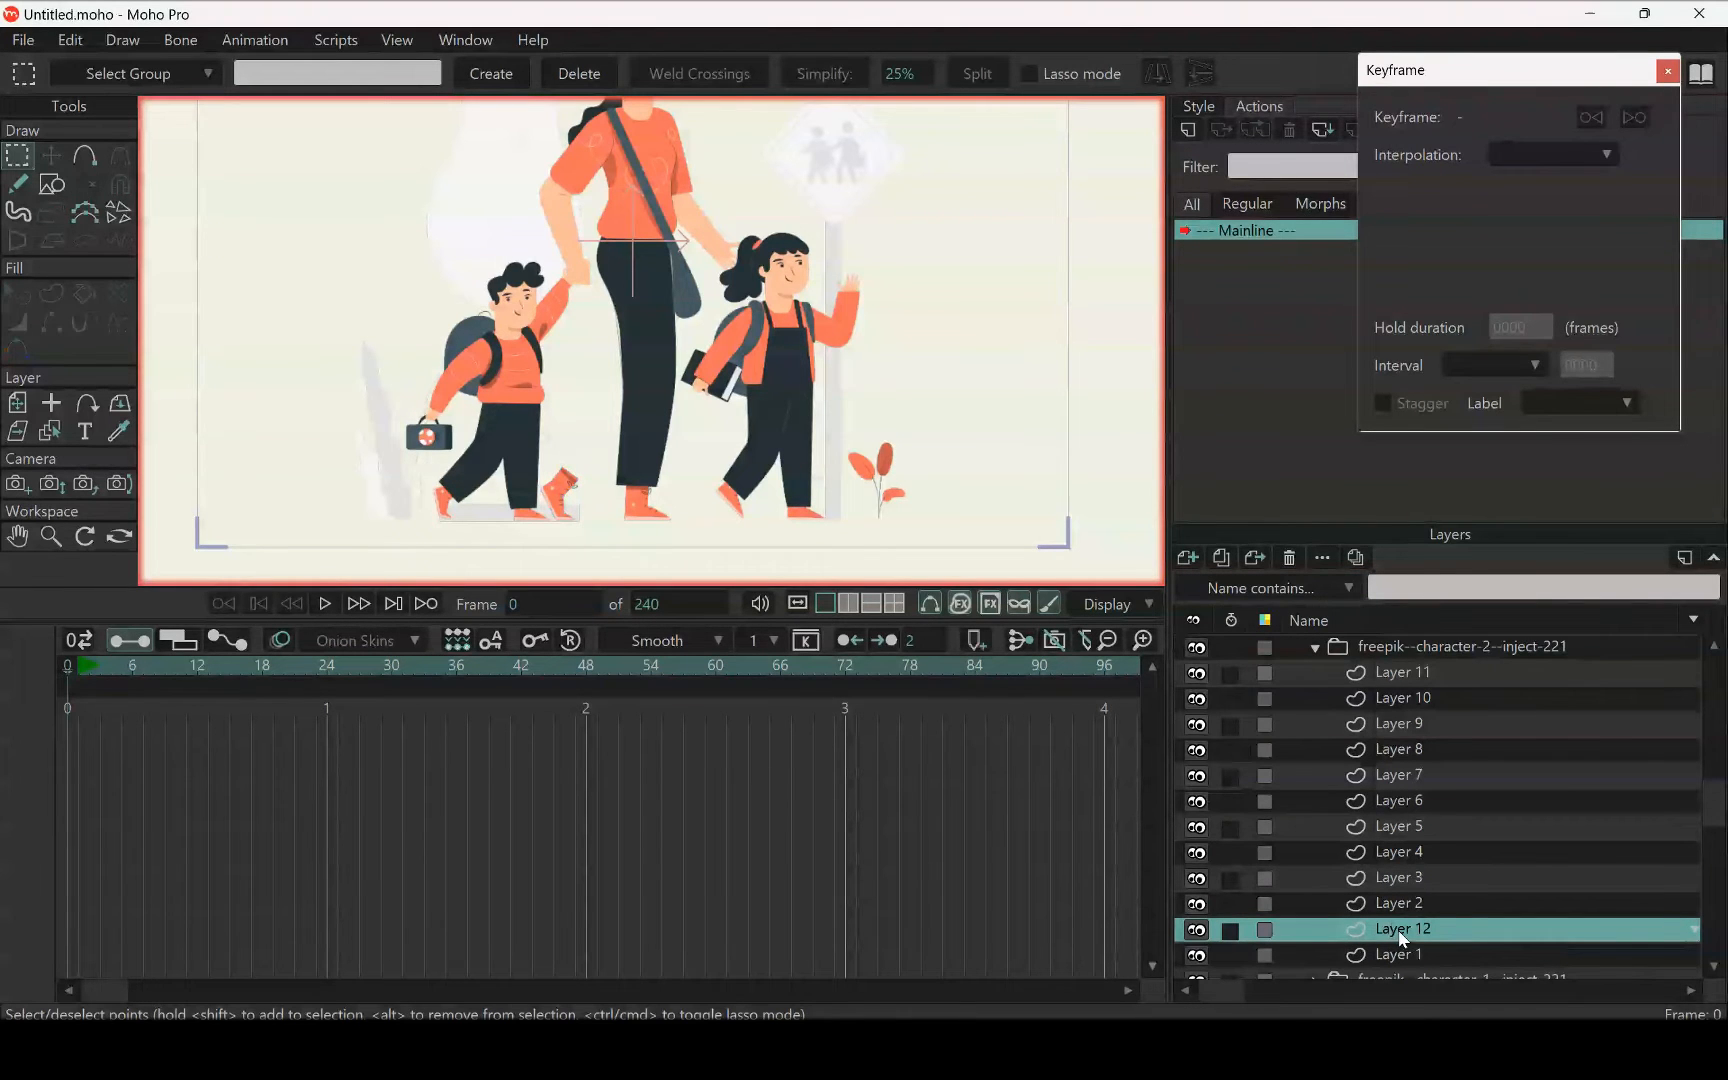
Rename the new vector layer as leg front and paste the cut bent-leg shape into it
{"action": "double_click", "coordinate": [1401, 929]}
{"action": "type", "text": "leg"}
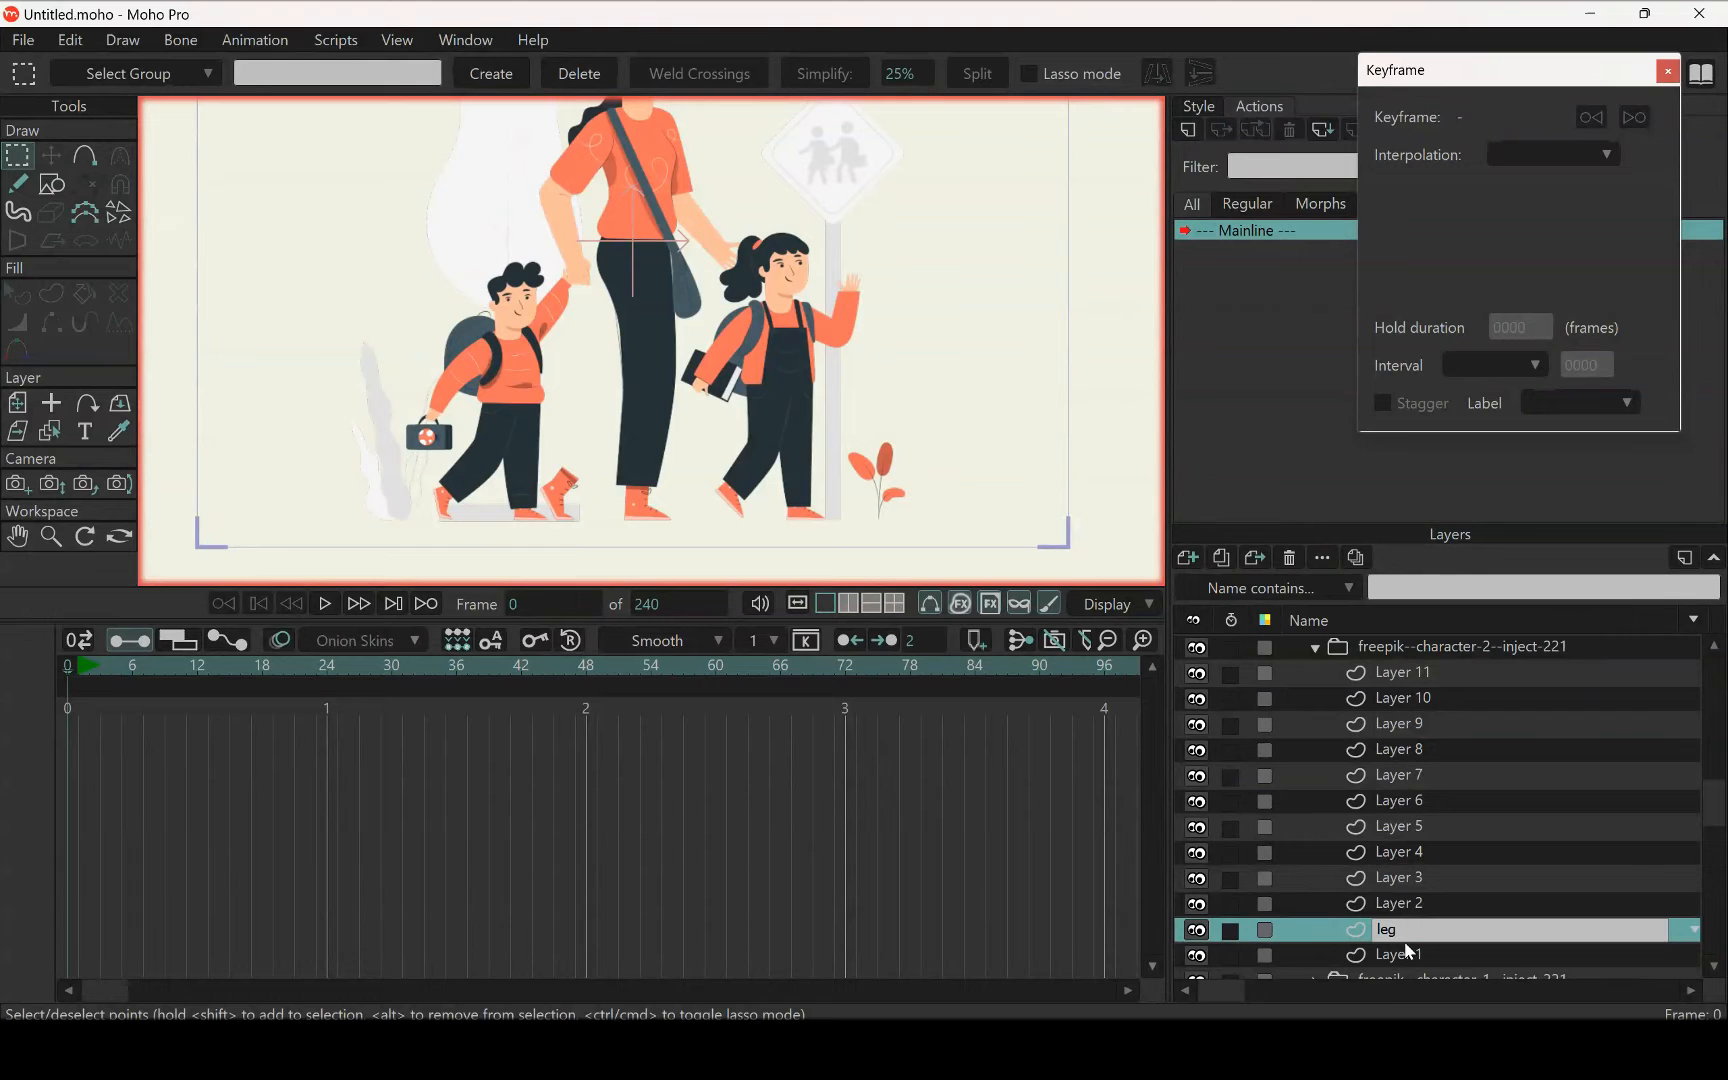
{"action": "type", "text": "front"}
{"action": "key", "text": "Return"}
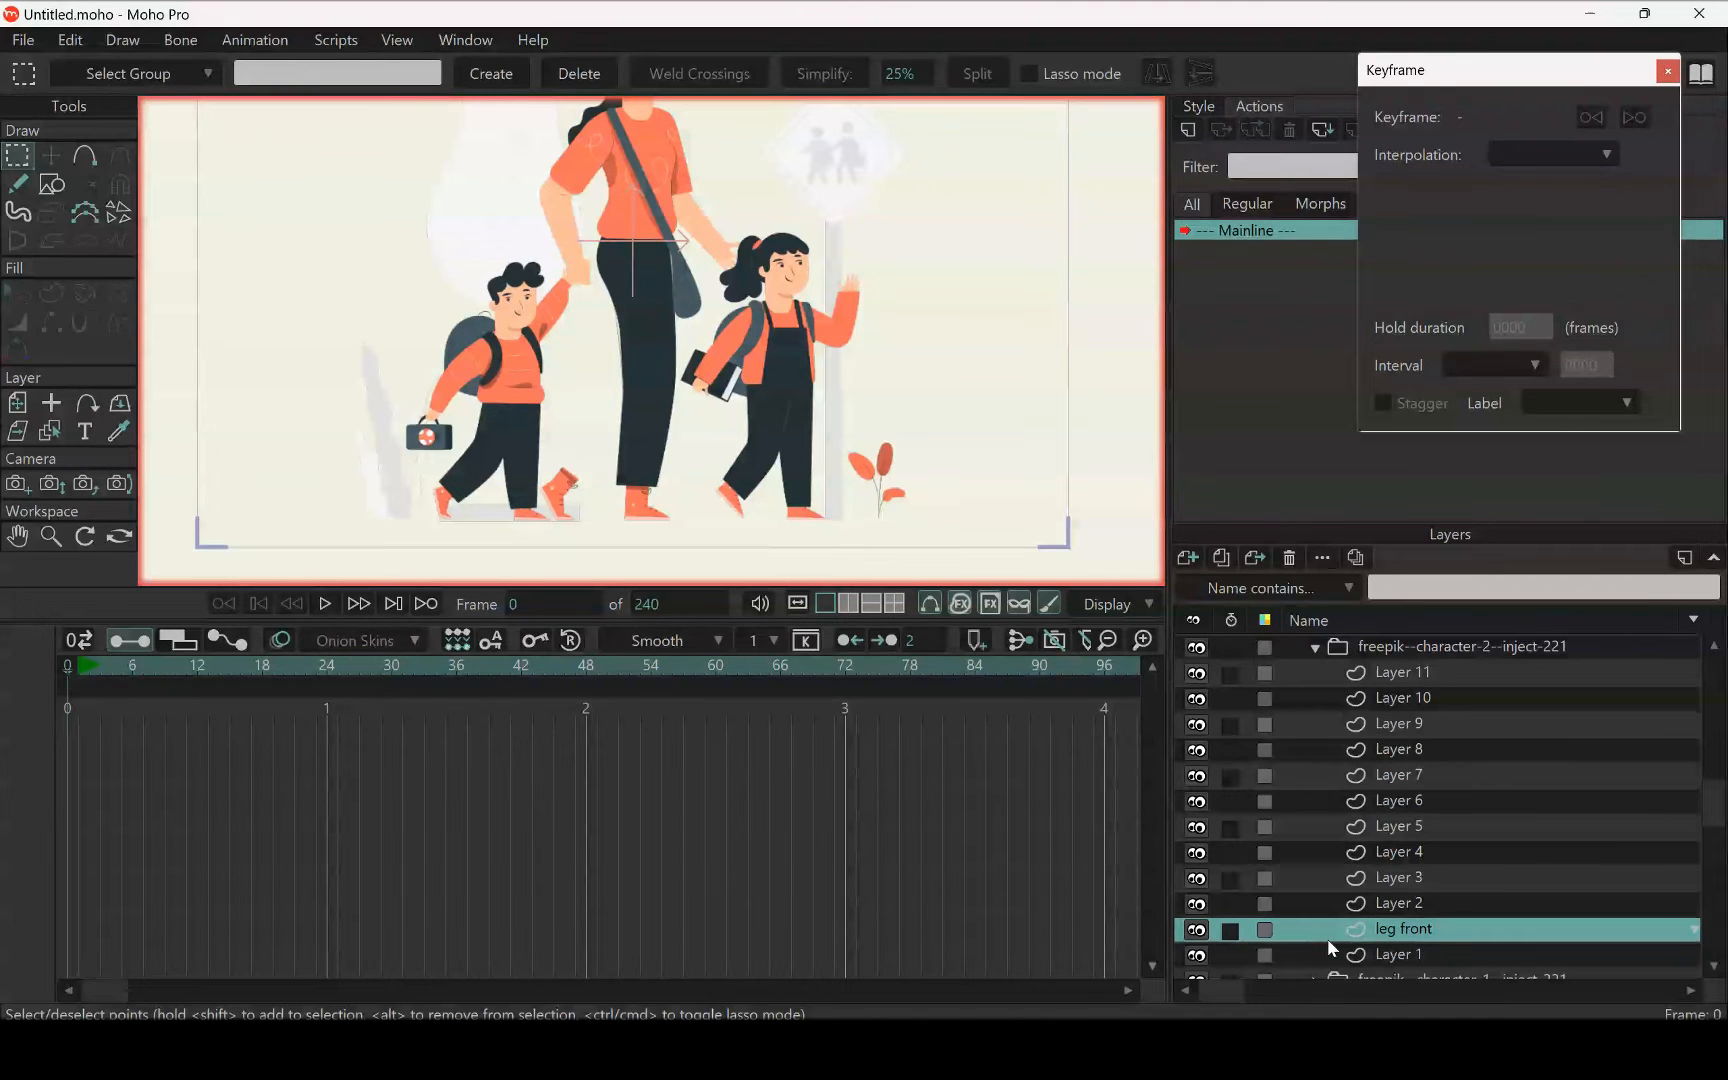
{"action": "key", "text": "t"}
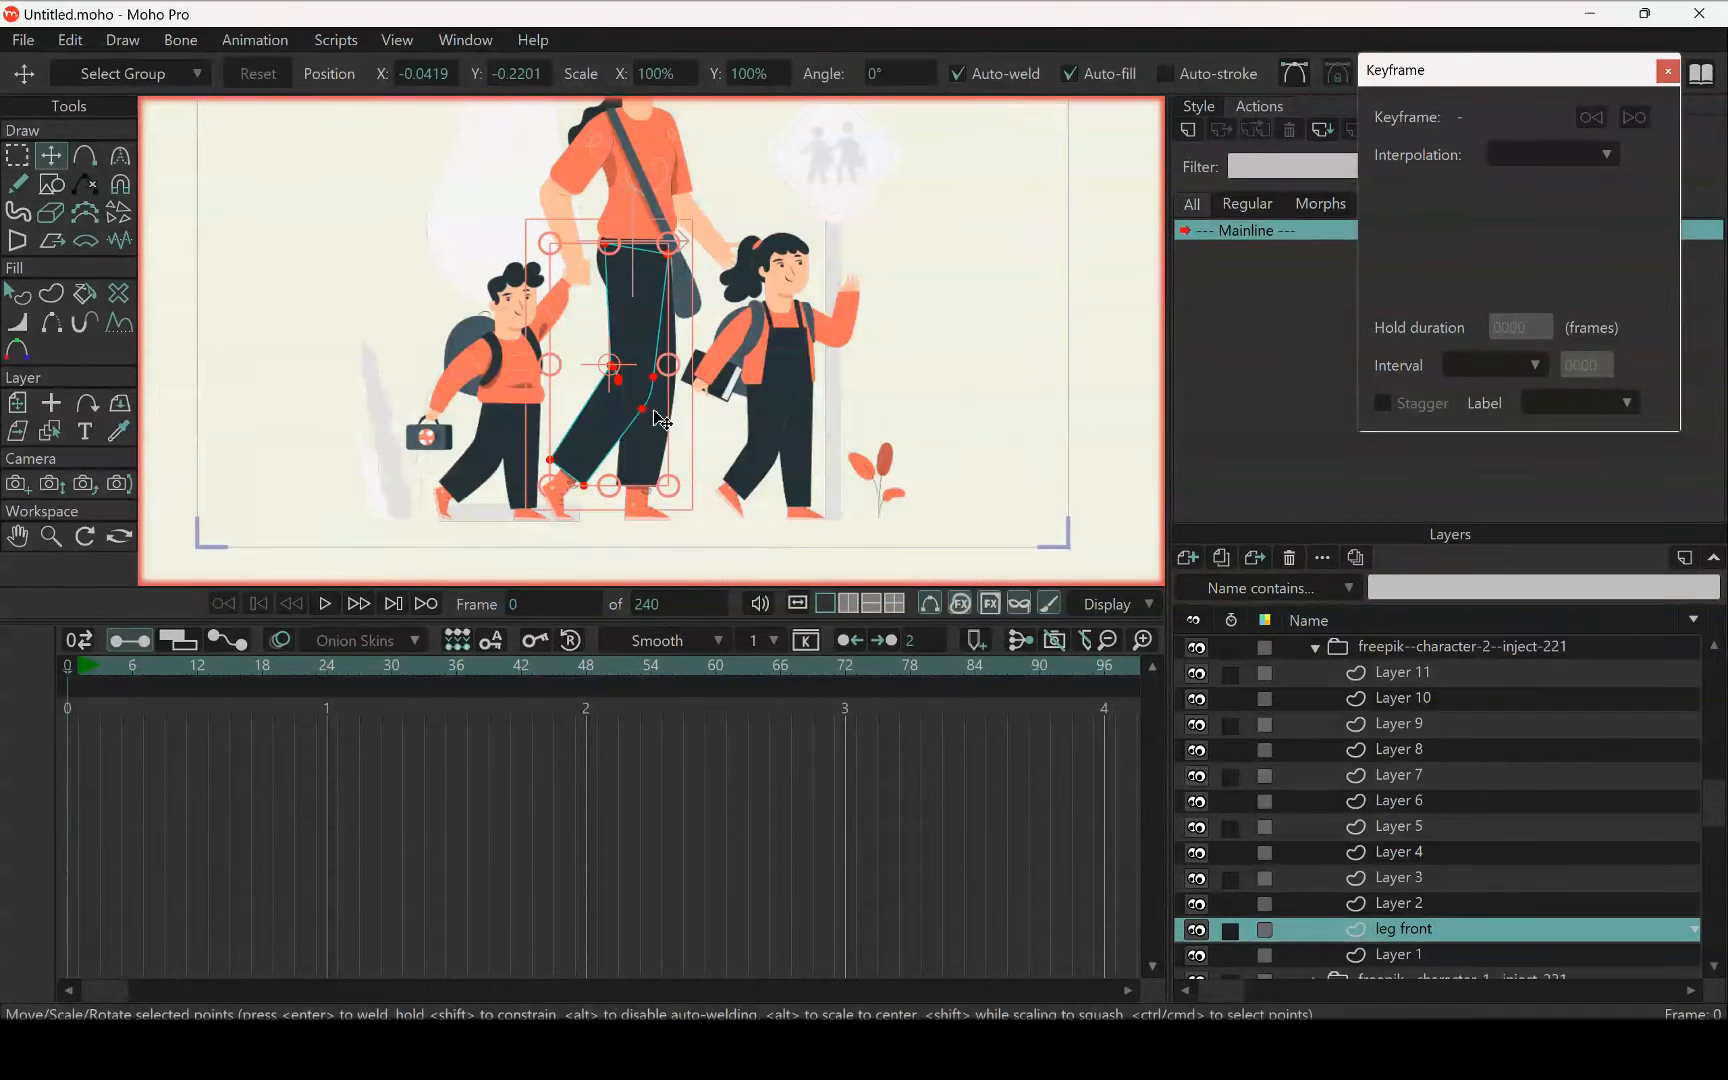
Rename the leg front layer as leg back
{"action": "scroll", "coordinate": [660, 425], "scroll_direction": "up", "scroll_amount": 2}
{"action": "scroll", "coordinate": [636, 340], "scroll_direction": "up", "scroll_amount": 1}
{"action": "scroll", "coordinate": [636, 340], "scroll_direction": "down", "scroll_amount": 3}
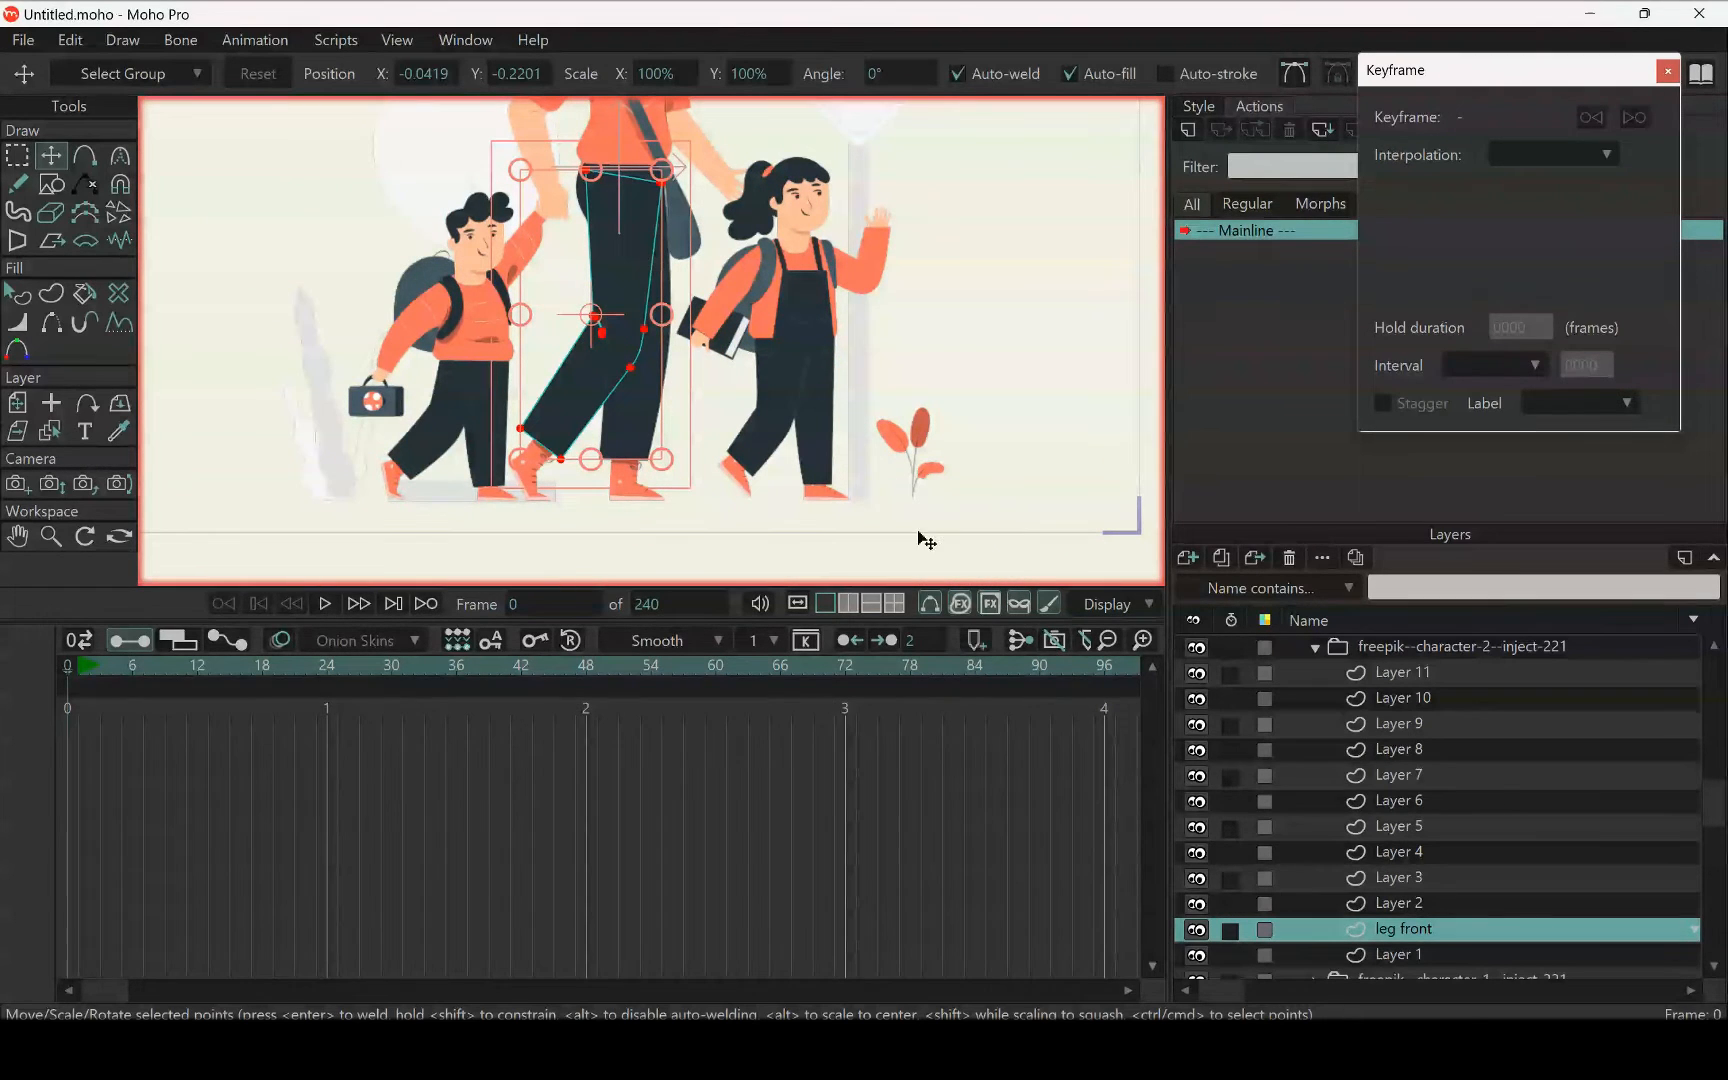
{"action": "double_click", "coordinate": [1410, 930]}
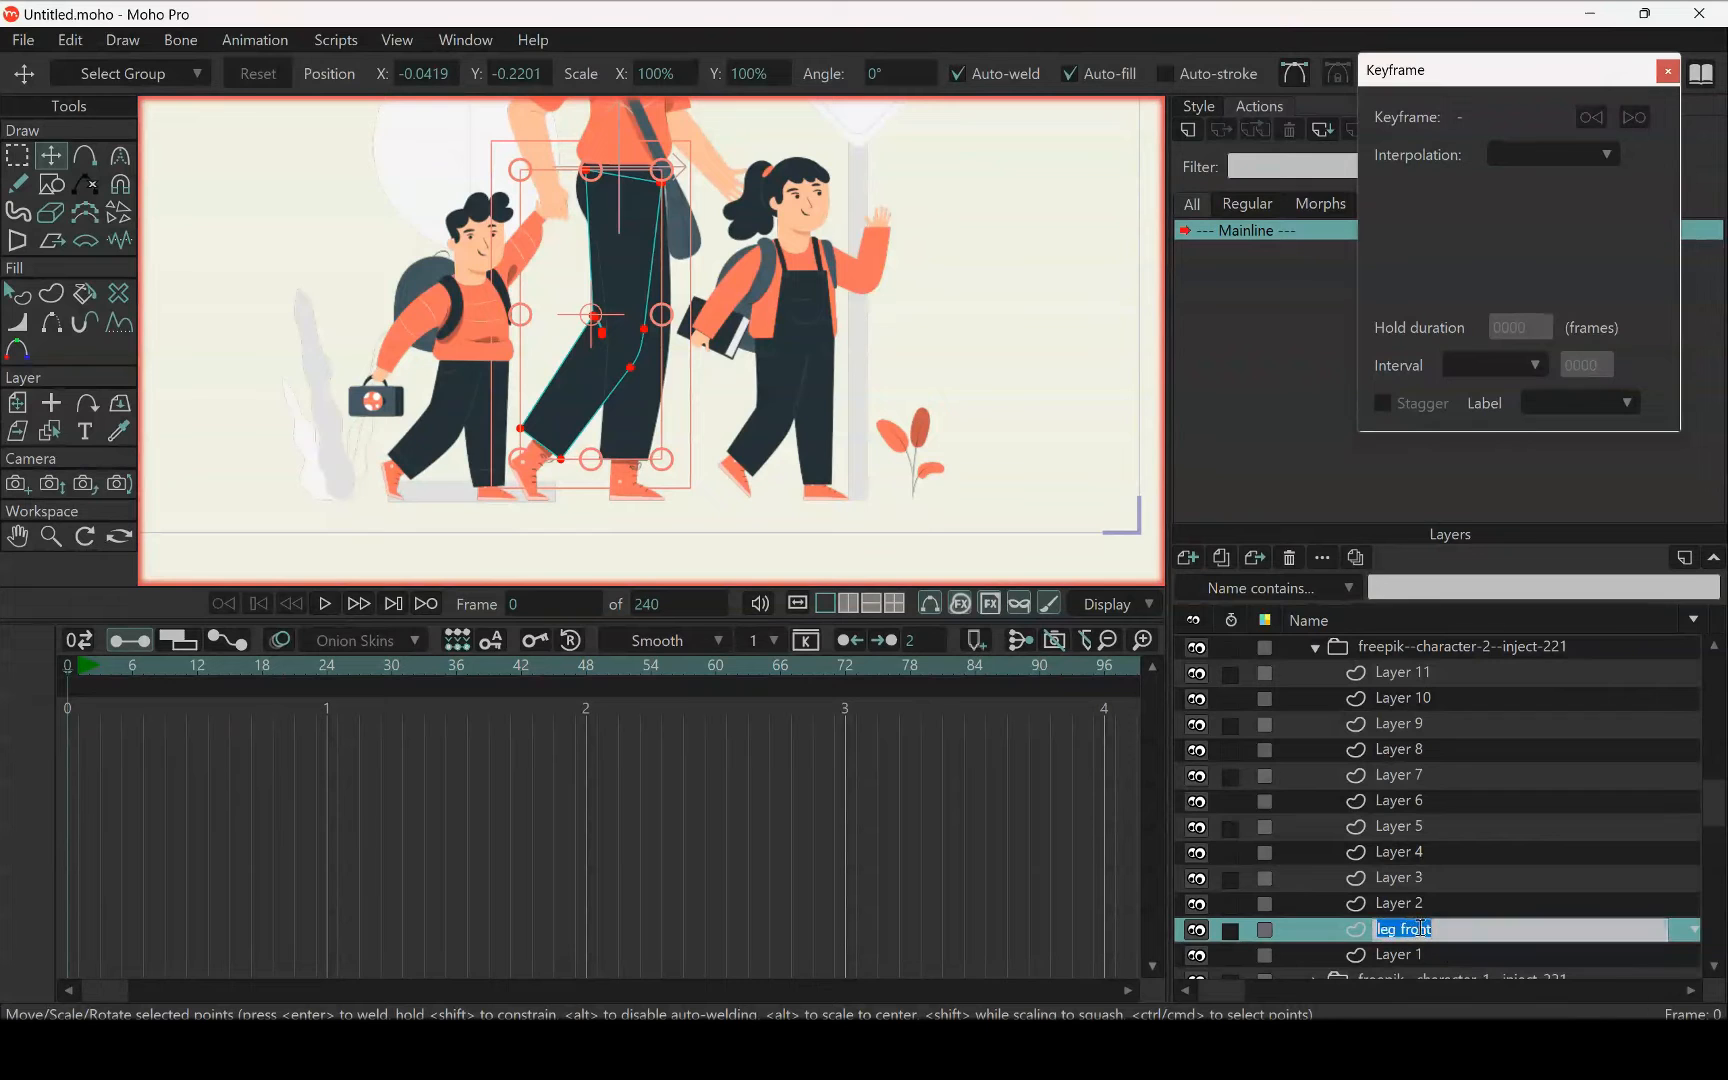
{"action": "scroll", "coordinate": [708, 400], "scroll_direction": "up", "scroll_amount": 3}
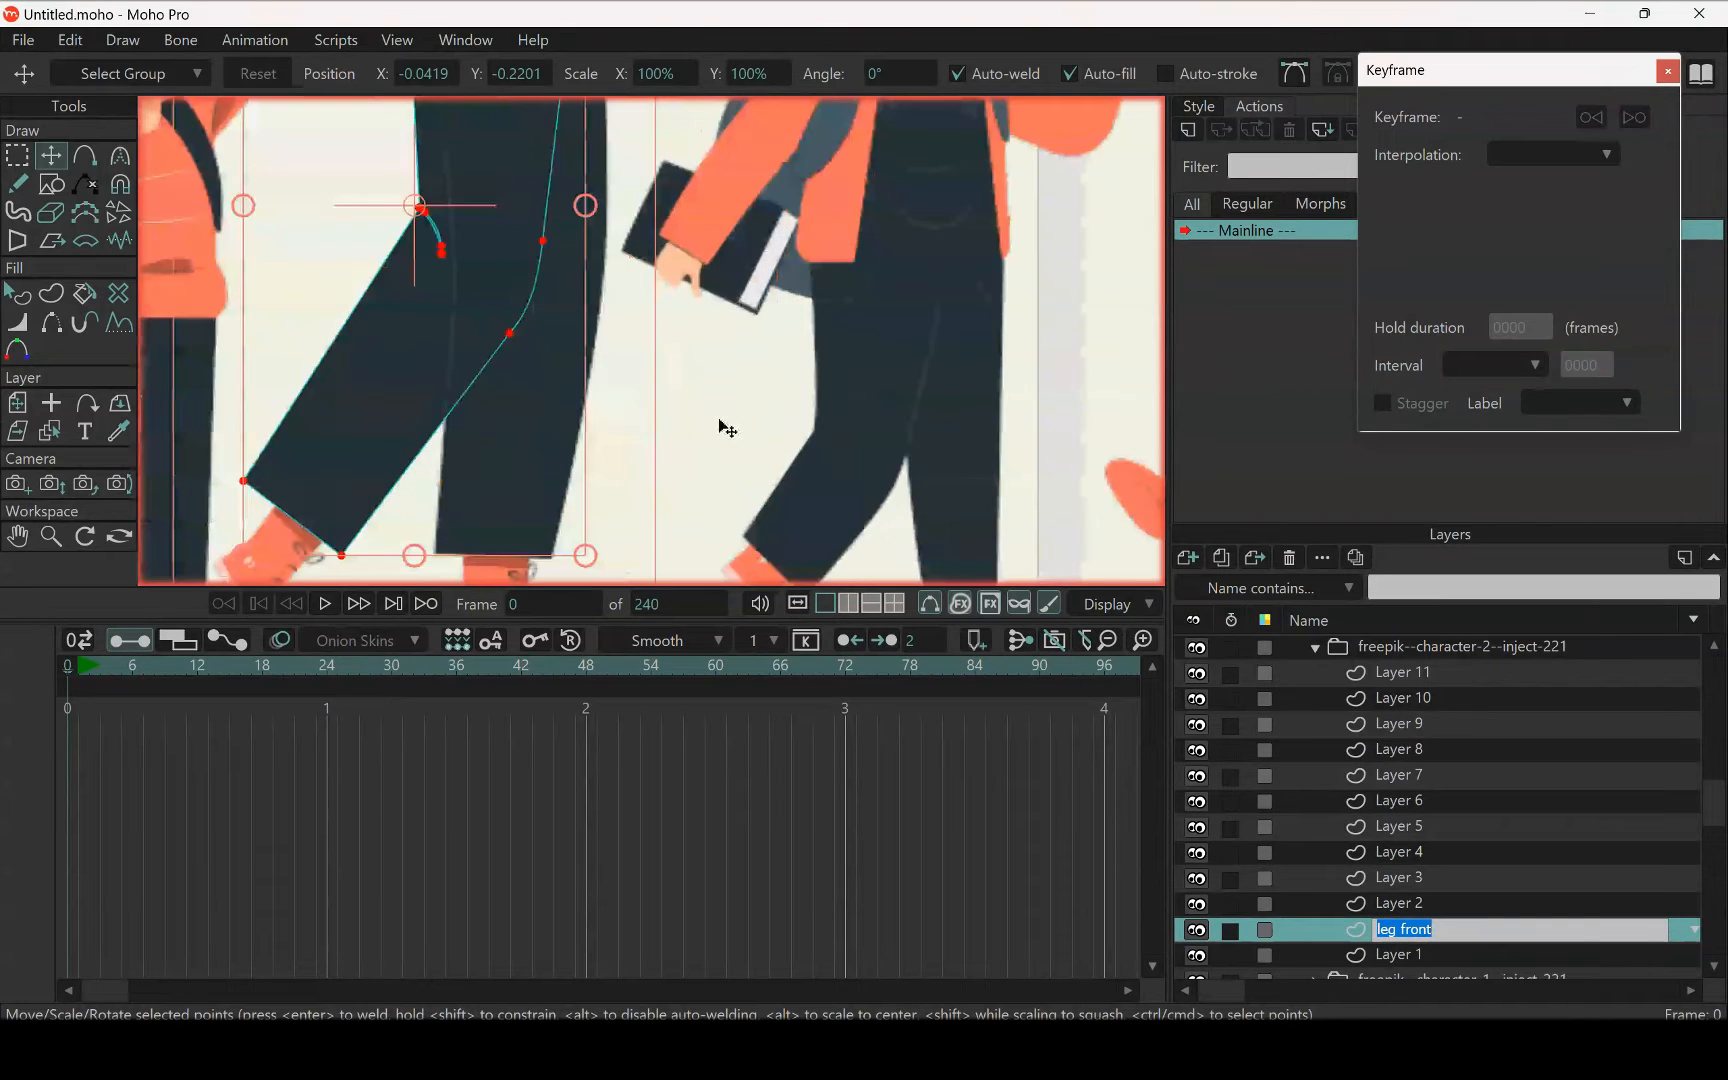
{"action": "scroll", "coordinate": [720, 432], "scroll_direction": "down", "scroll_amount": 3}
{"action": "left_click", "coordinate": [1350, 930]}
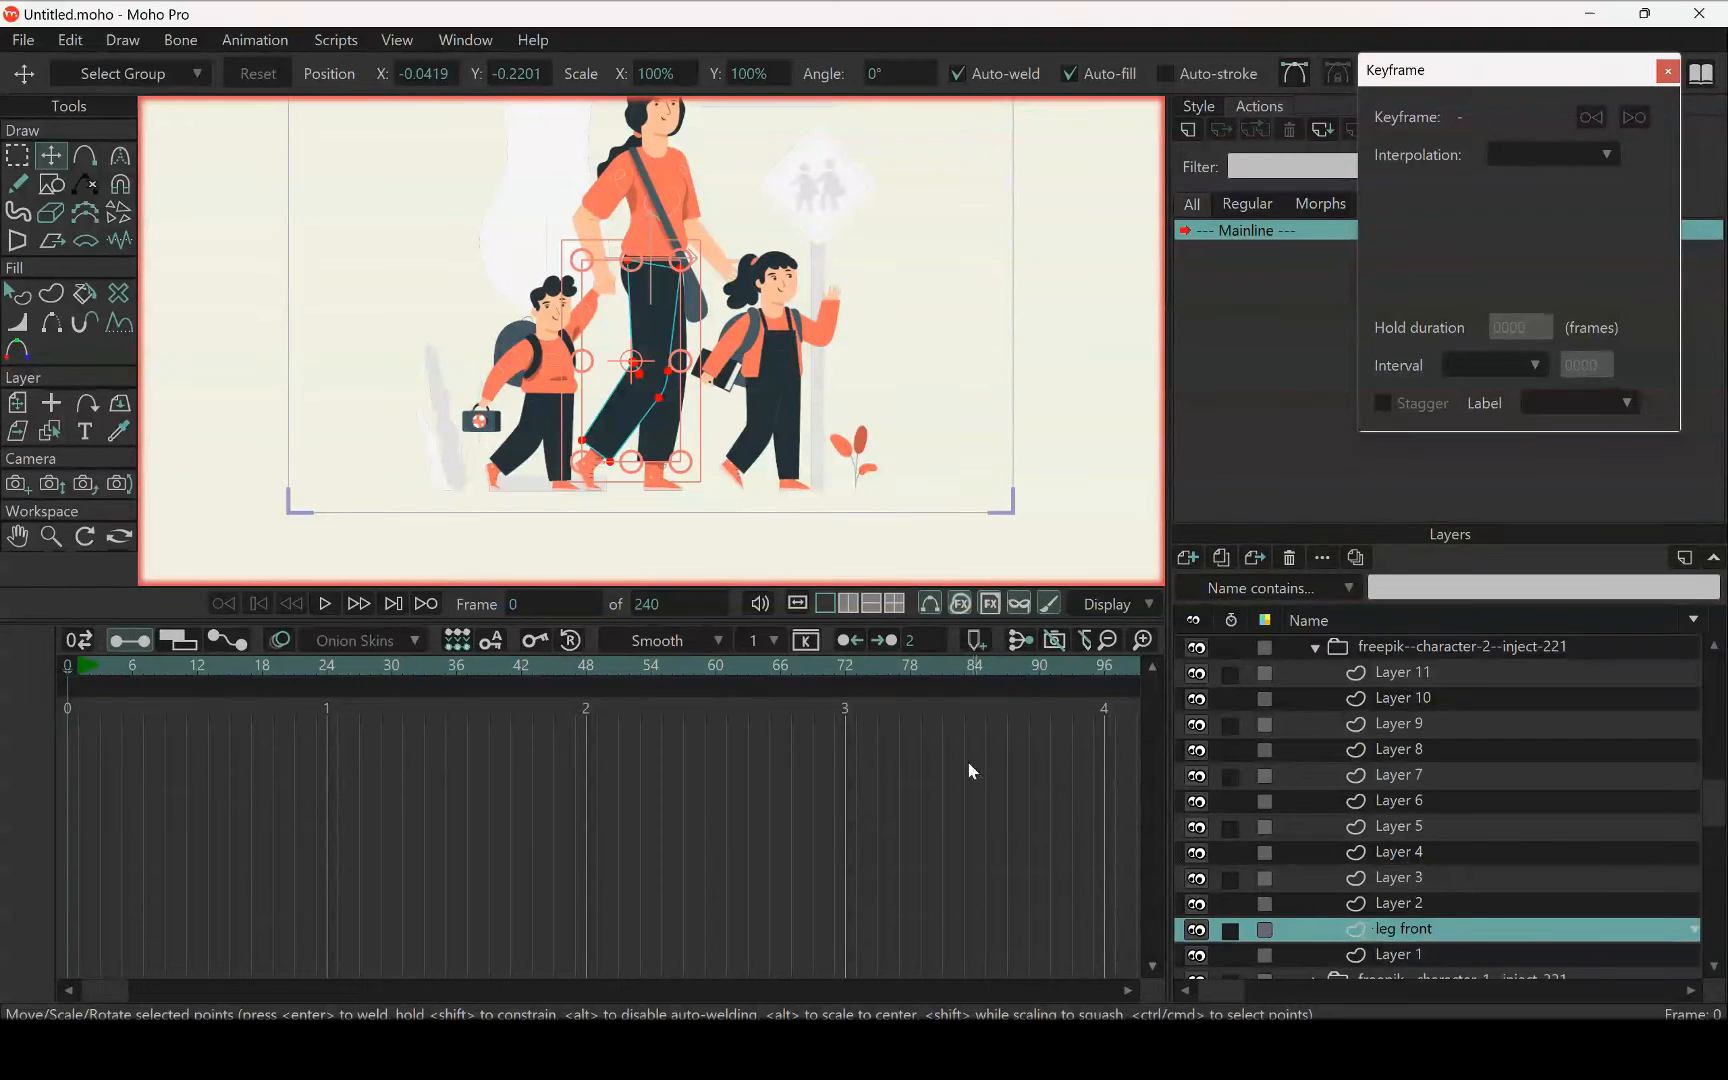
{"action": "scroll", "coordinate": [622, 335], "scroll_direction": "up", "scroll_amount": 3}
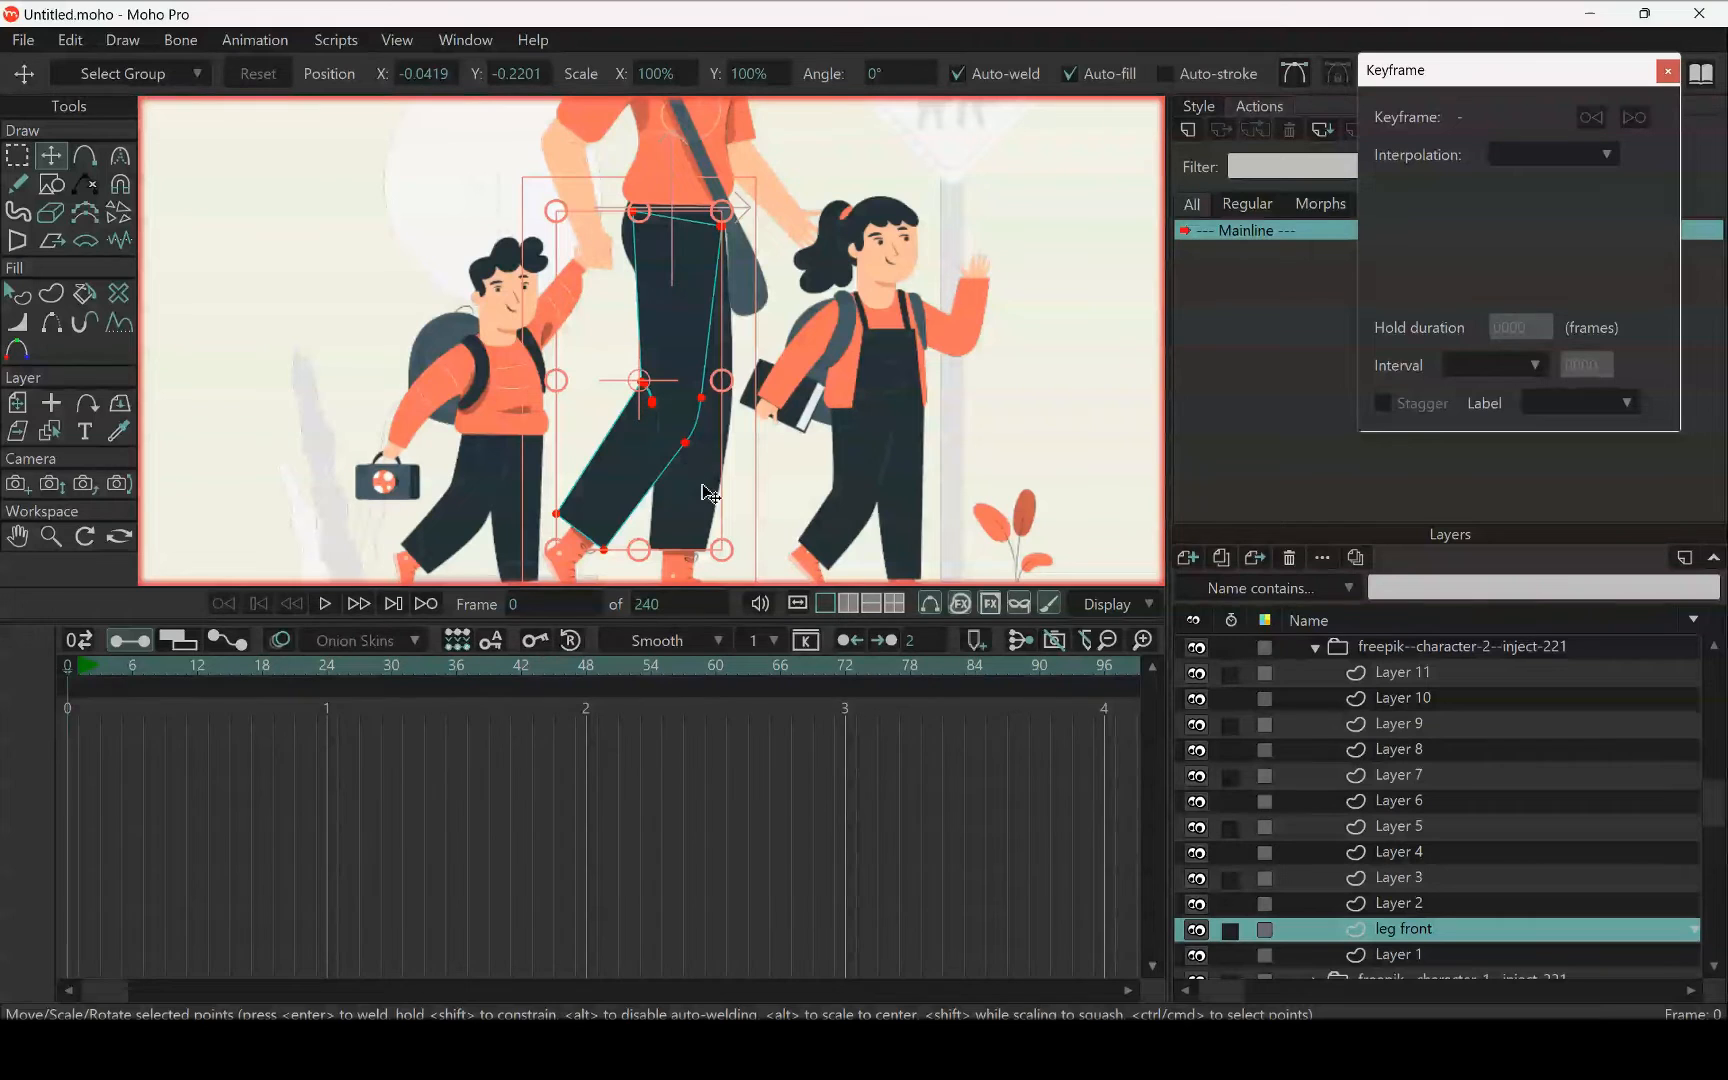
{"action": "double_click", "coordinate": [1420, 929]}
{"action": "left_click_drag", "start_coordinate": [1446, 930], "coordinate": [1406, 937]}
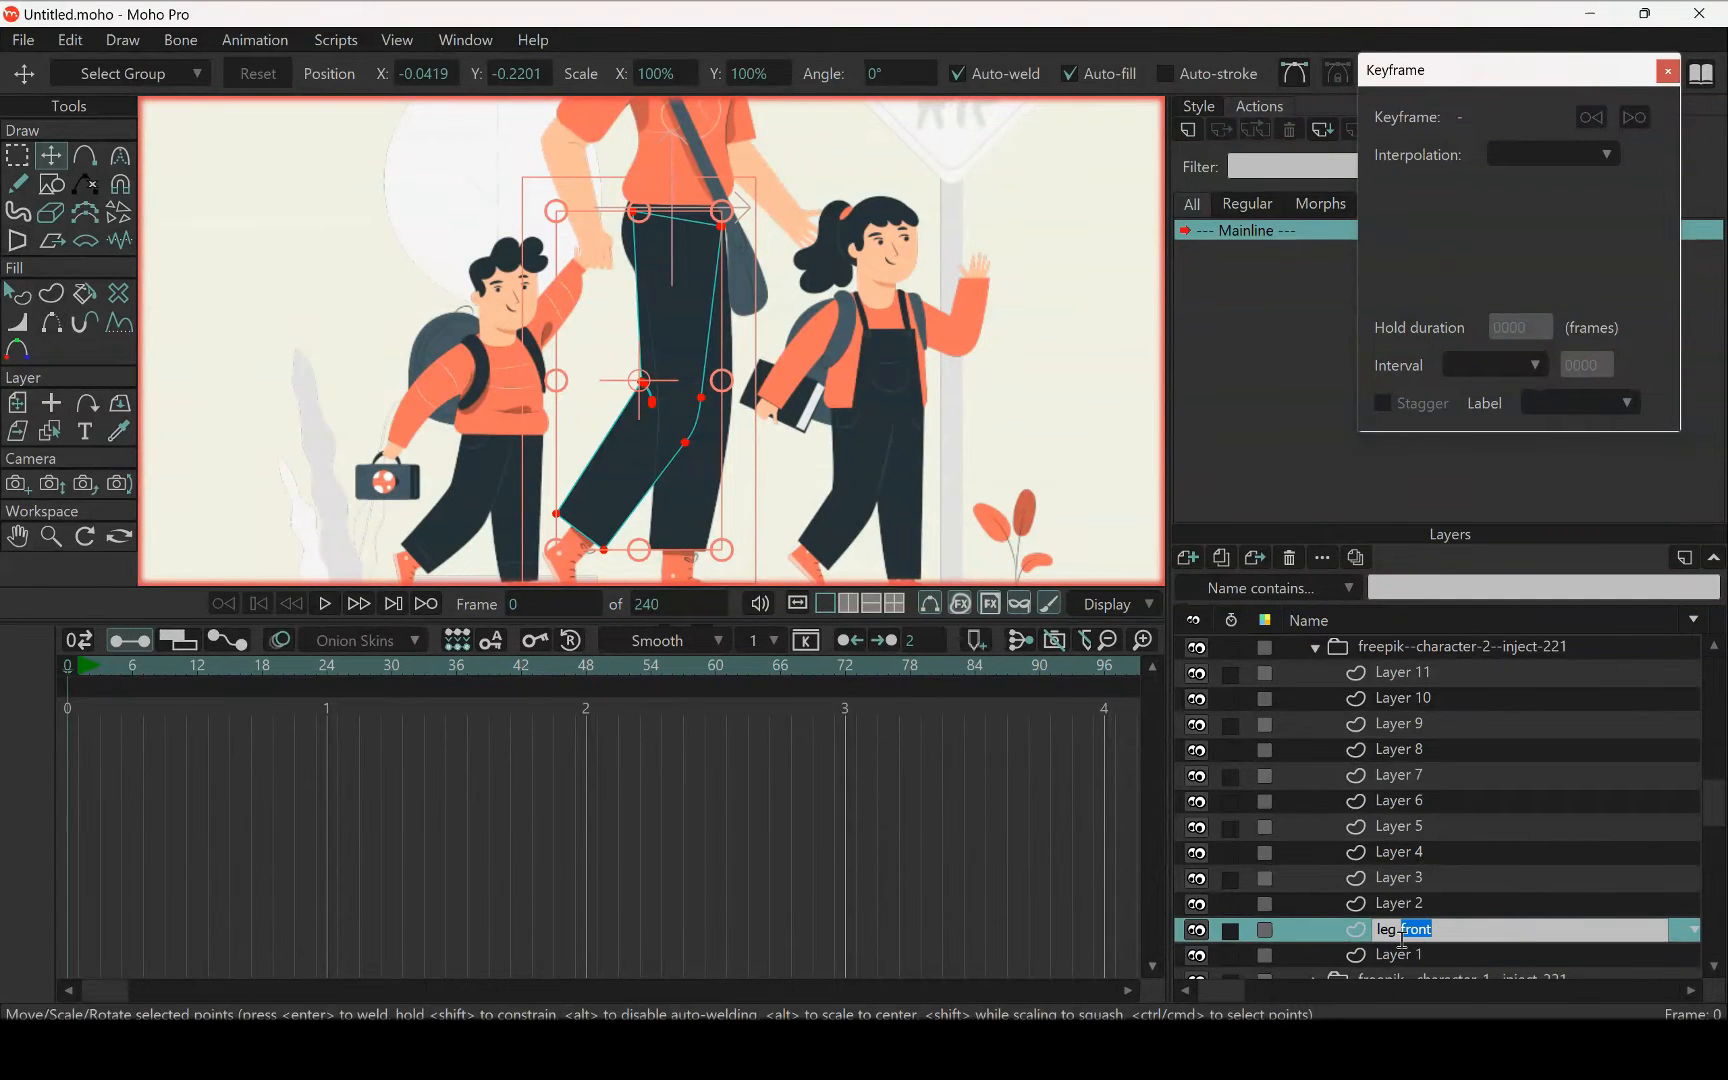
{"action": "key", "text": "BackSpace"}
{"action": "type", "text": "back"}
{"action": "key", "text": "Return"}
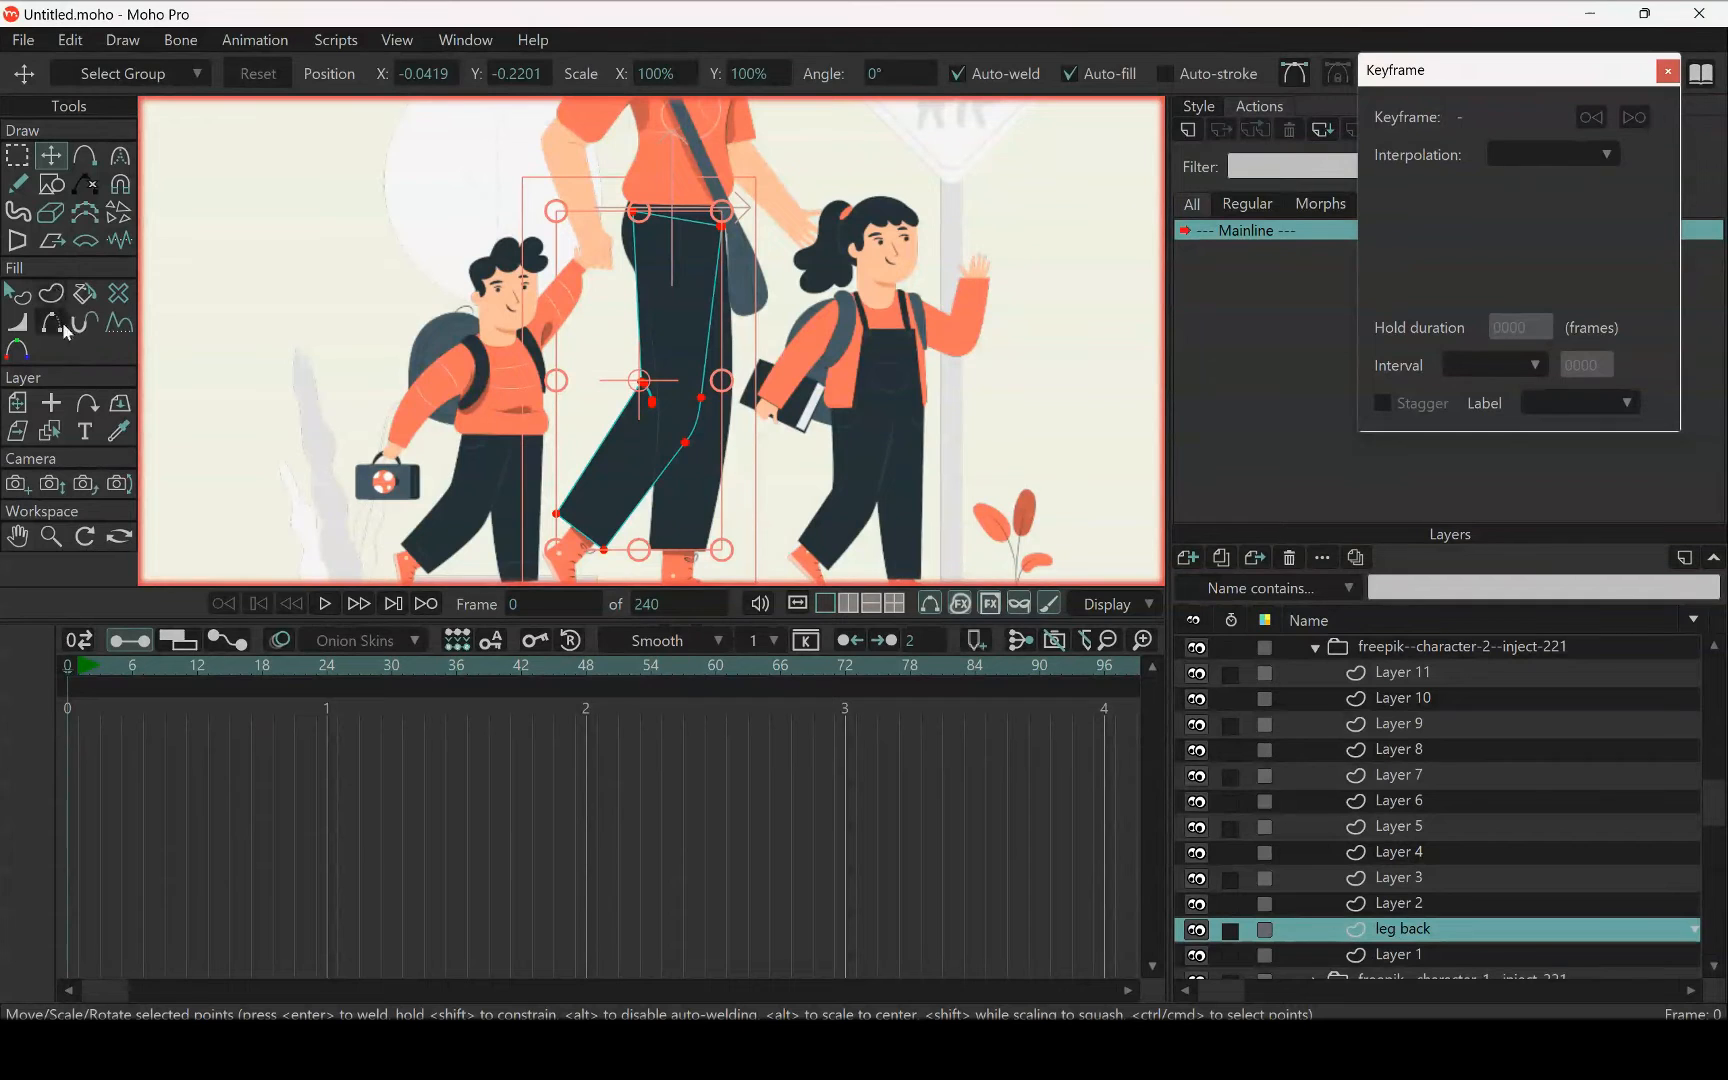
In Layer 7, select the outline of the woman's straight trouser leg and cut it out
{"action": "left_click", "coordinate": [51, 430]}
{"action": "left_click", "coordinate": [705, 512]}
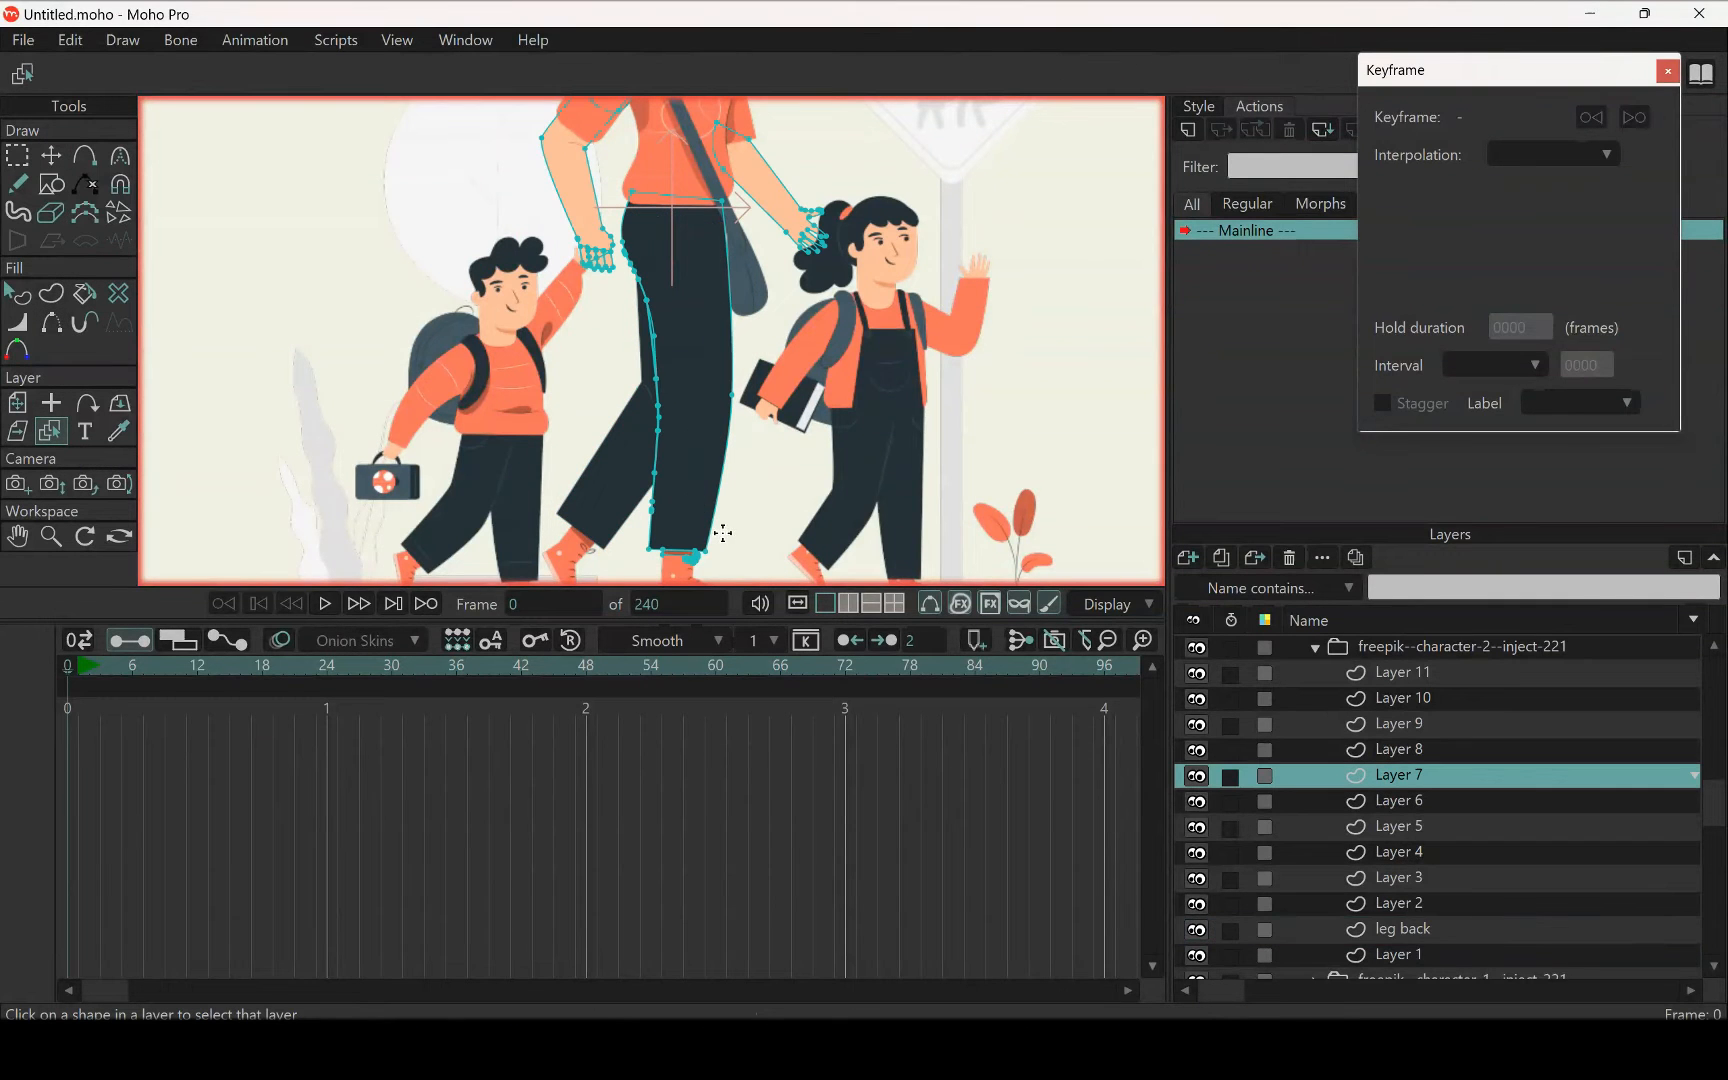
{"action": "scroll", "coordinate": [757, 368], "scroll_direction": "down", "scroll_amount": 6}
{"action": "left_click_drag", "start_coordinate": [755, 366], "coordinate": [786, 431]}
{"action": "scroll", "coordinate": [786, 431], "scroll_direction": "up", "scroll_amount": 5}
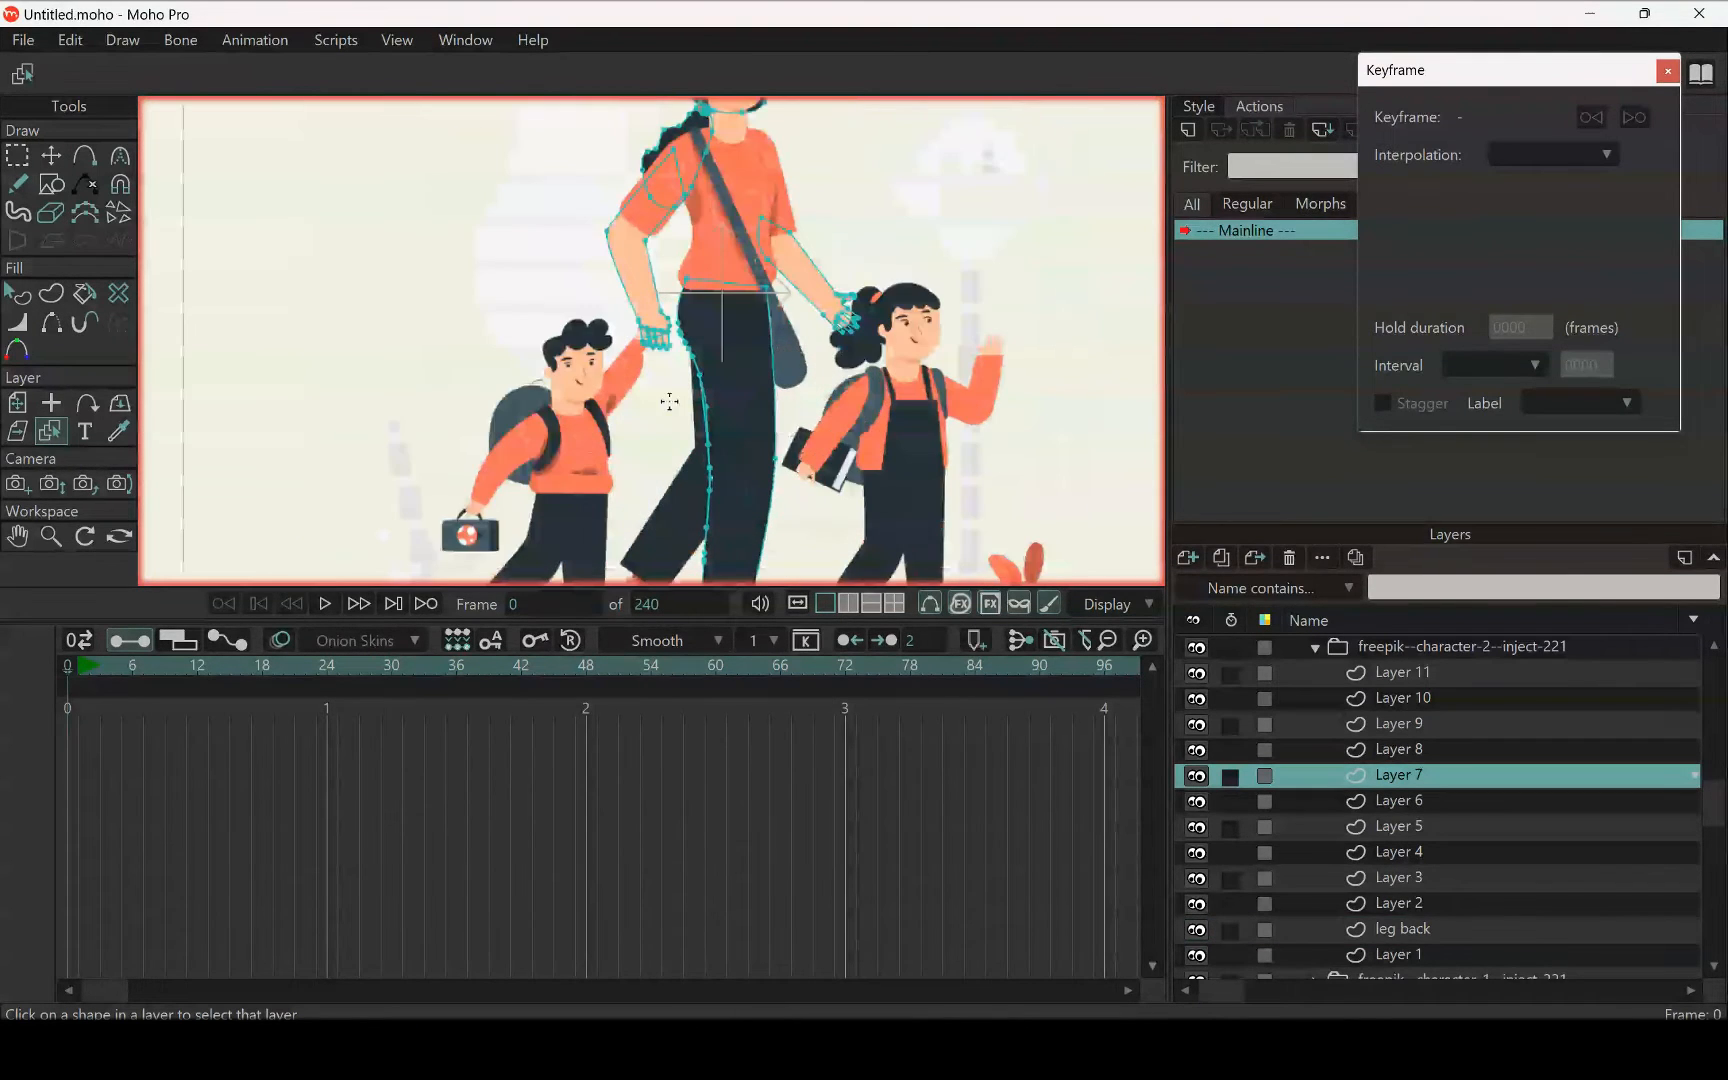
{"action": "scroll", "coordinate": [790, 441], "scroll_direction": "down", "scroll_amount": 3}
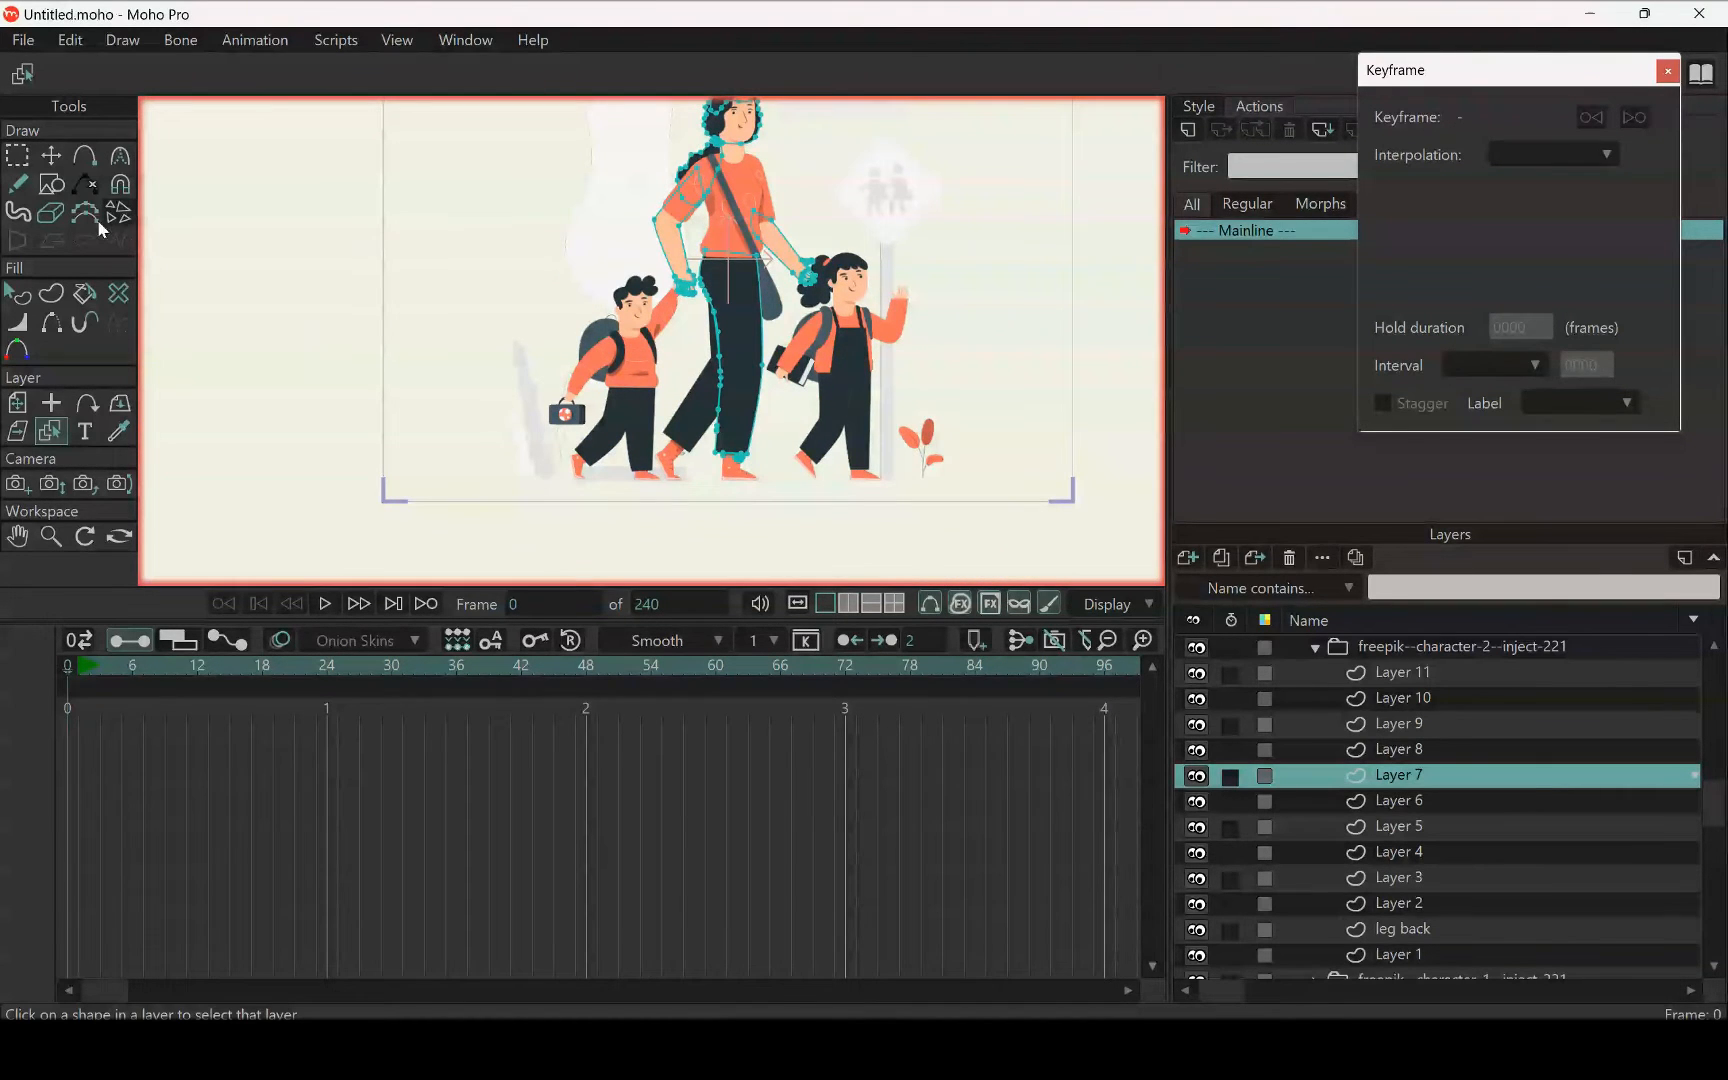
{"action": "left_click", "coordinate": [31, 155]}
{"action": "scroll", "coordinate": [680, 300], "scroll_direction": "up", "scroll_amount": 6}
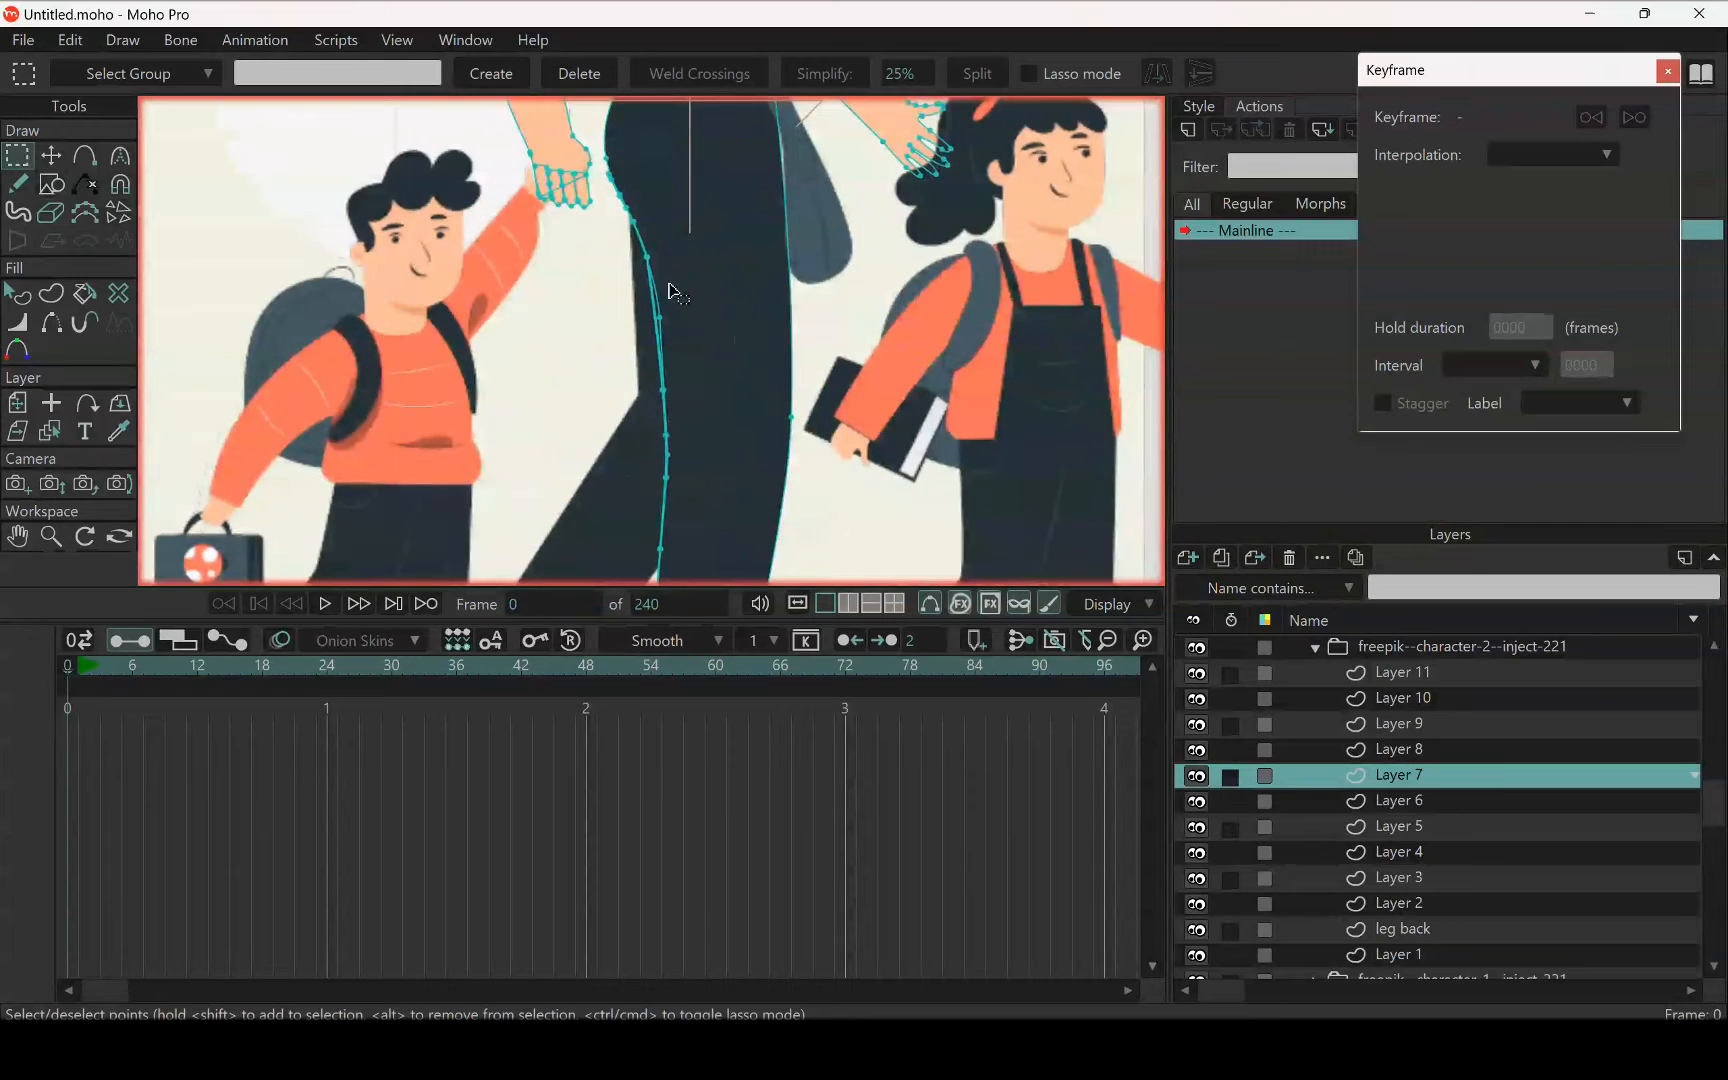
{"action": "scroll", "coordinate": [660, 272], "scroll_direction": "up", "scroll_amount": 3}
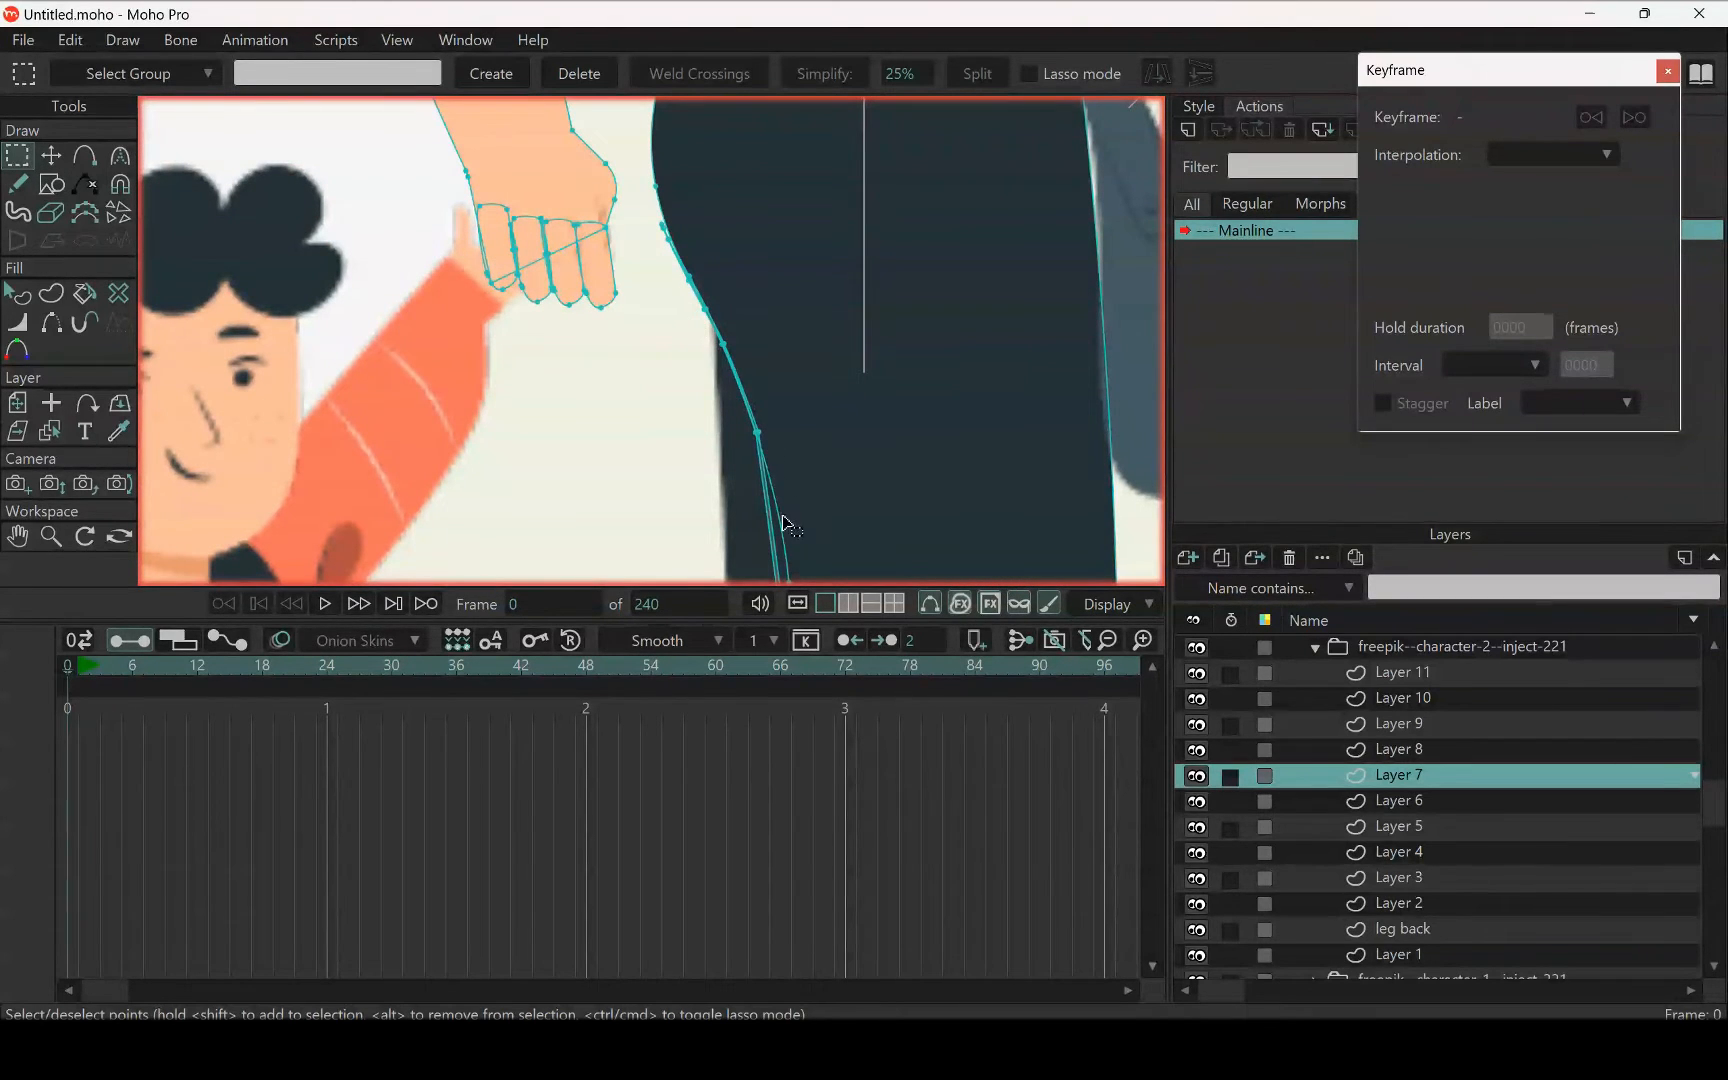
{"action": "scroll", "coordinate": [812, 435], "scroll_direction": "down", "scroll_amount": 2}
{"action": "scroll", "coordinate": [735, 338], "scroll_direction": "up", "scroll_amount": 2}
{"action": "scroll", "coordinate": [740, 430], "scroll_direction": "up", "scroll_amount": 3}
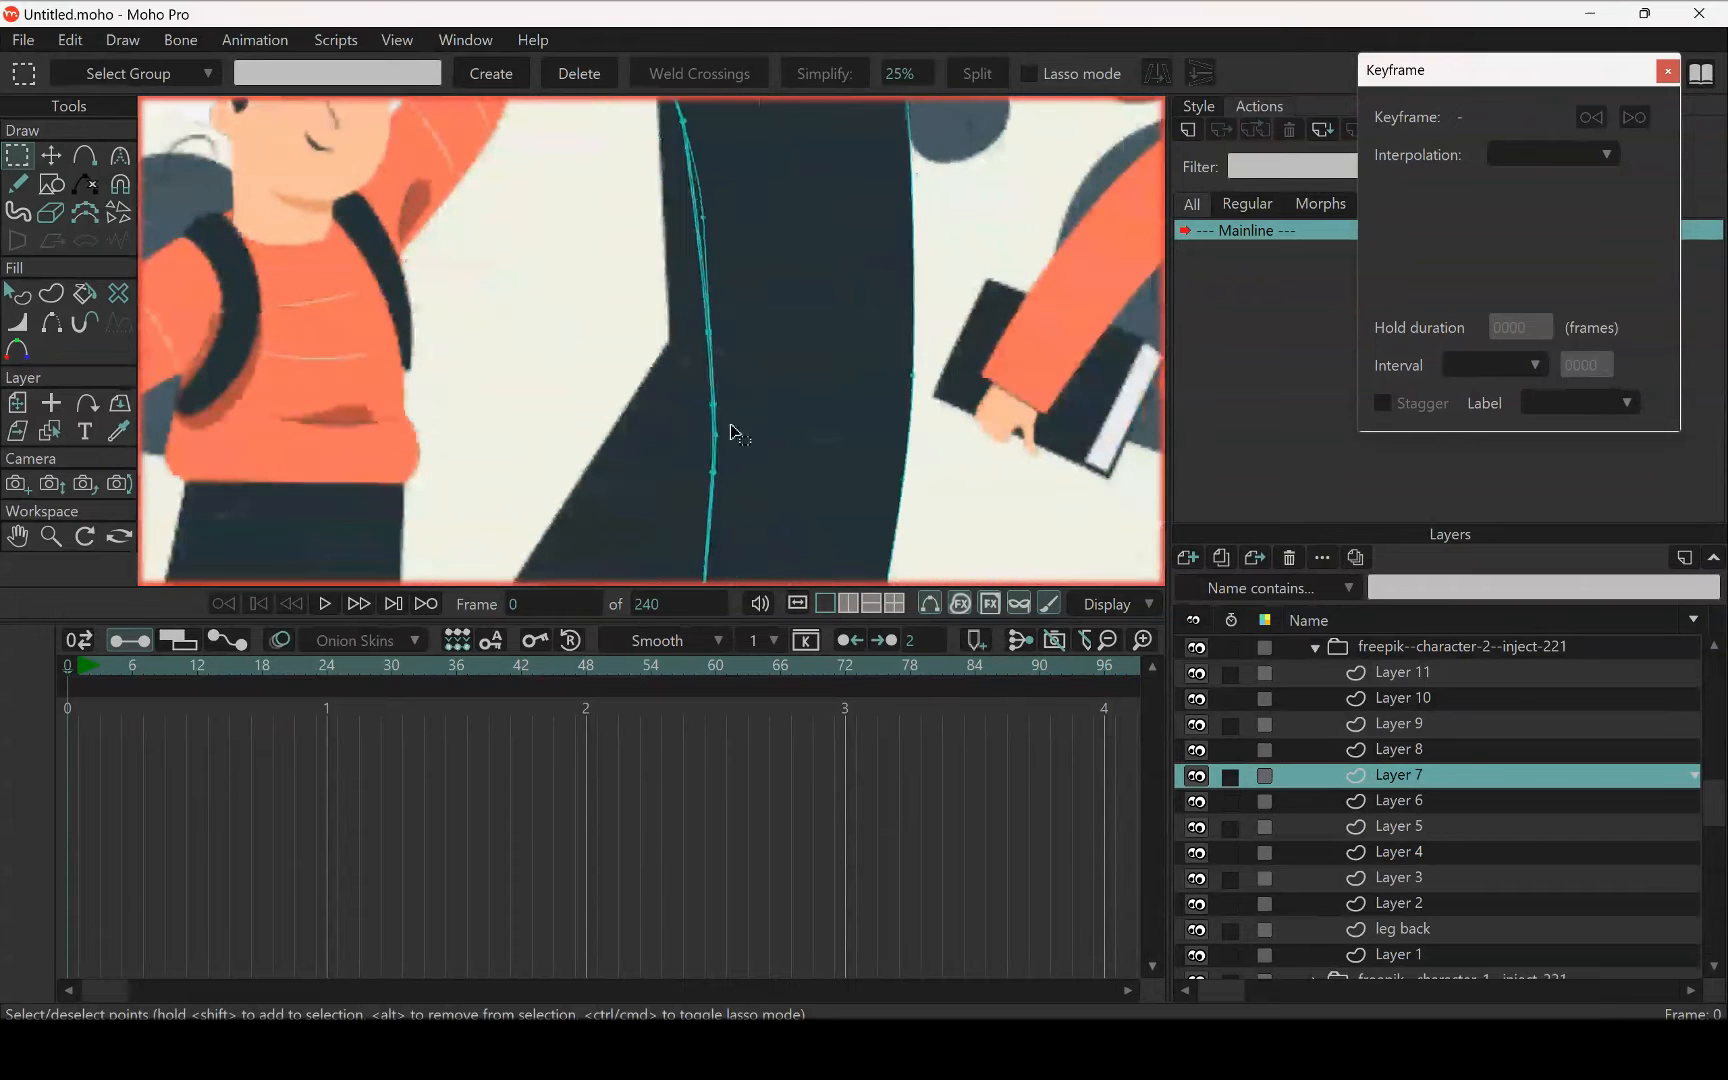
{"action": "scroll", "coordinate": [785, 345], "scroll_direction": "down", "scroll_amount": 1}
{"action": "scroll", "coordinate": [764, 355], "scroll_direction": "up", "scroll_amount": 1}
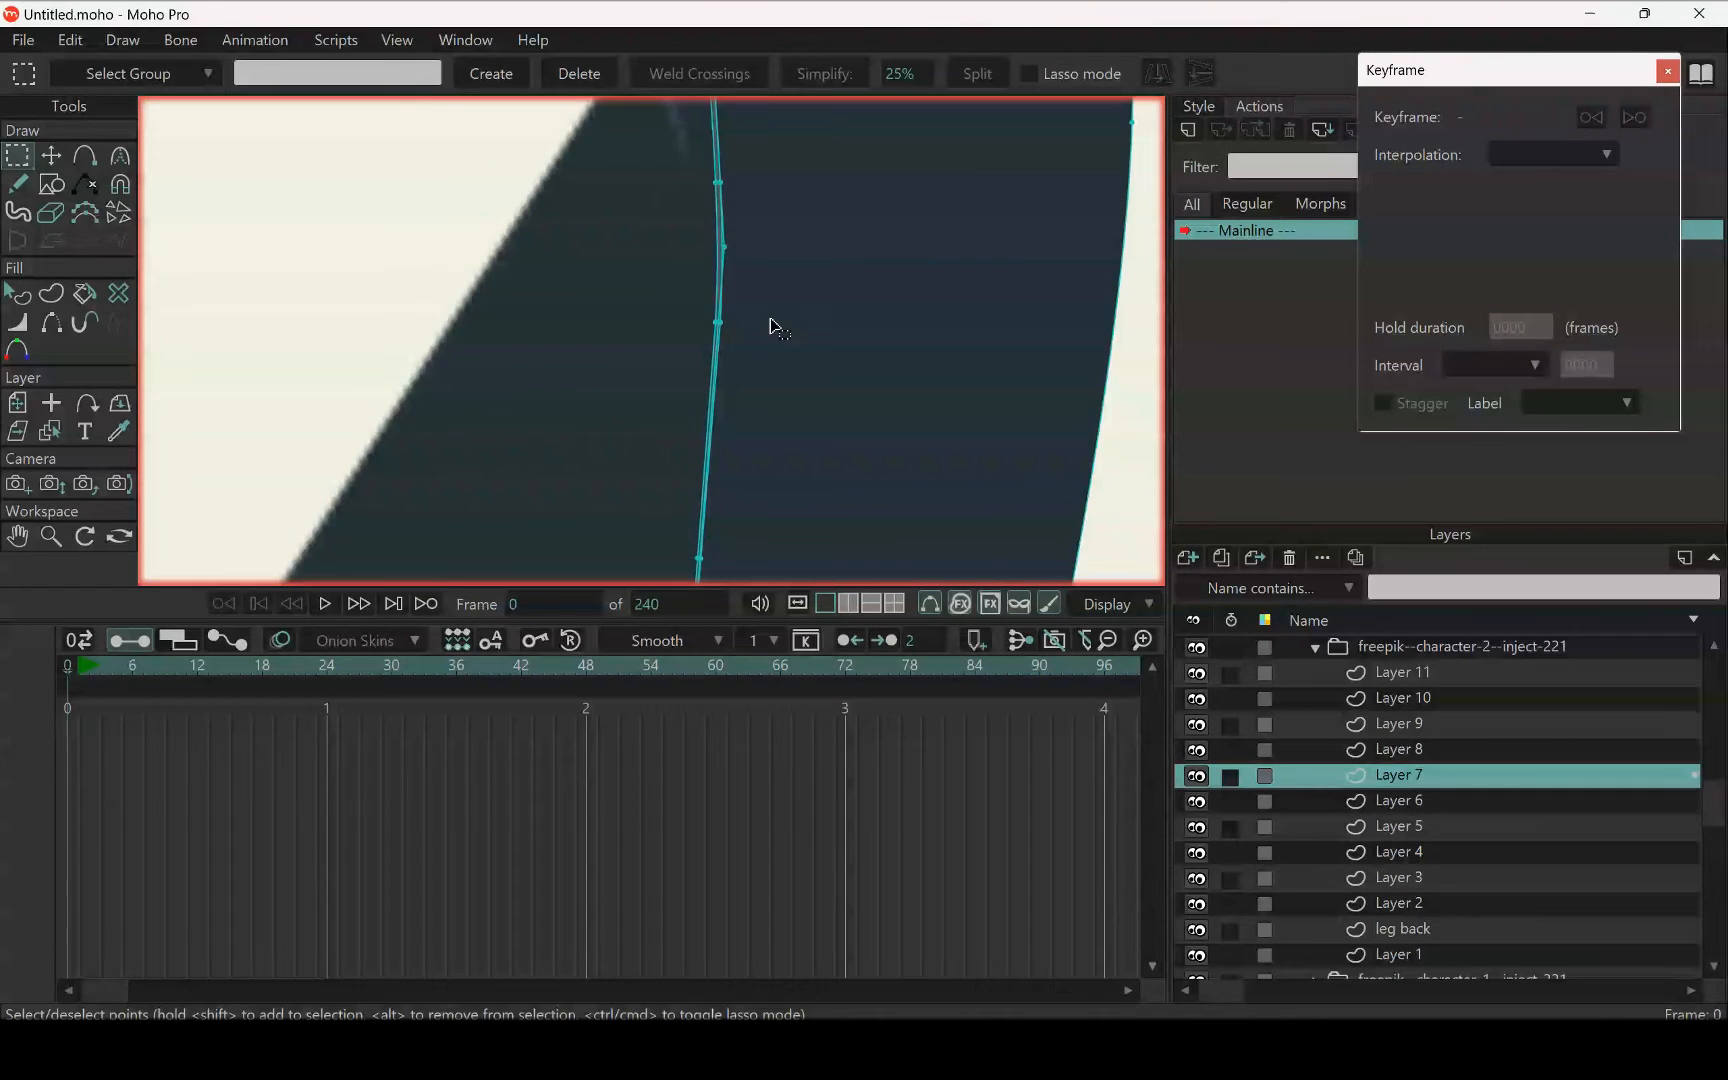
{"action": "scroll", "coordinate": [775, 324], "scroll_direction": "down", "scroll_amount": 2}
{"action": "scroll", "coordinate": [764, 314], "scroll_direction": "down", "scroll_amount": 4}
{"action": "scroll", "coordinate": [813, 334], "scroll_direction": "up", "scroll_amount": 4}
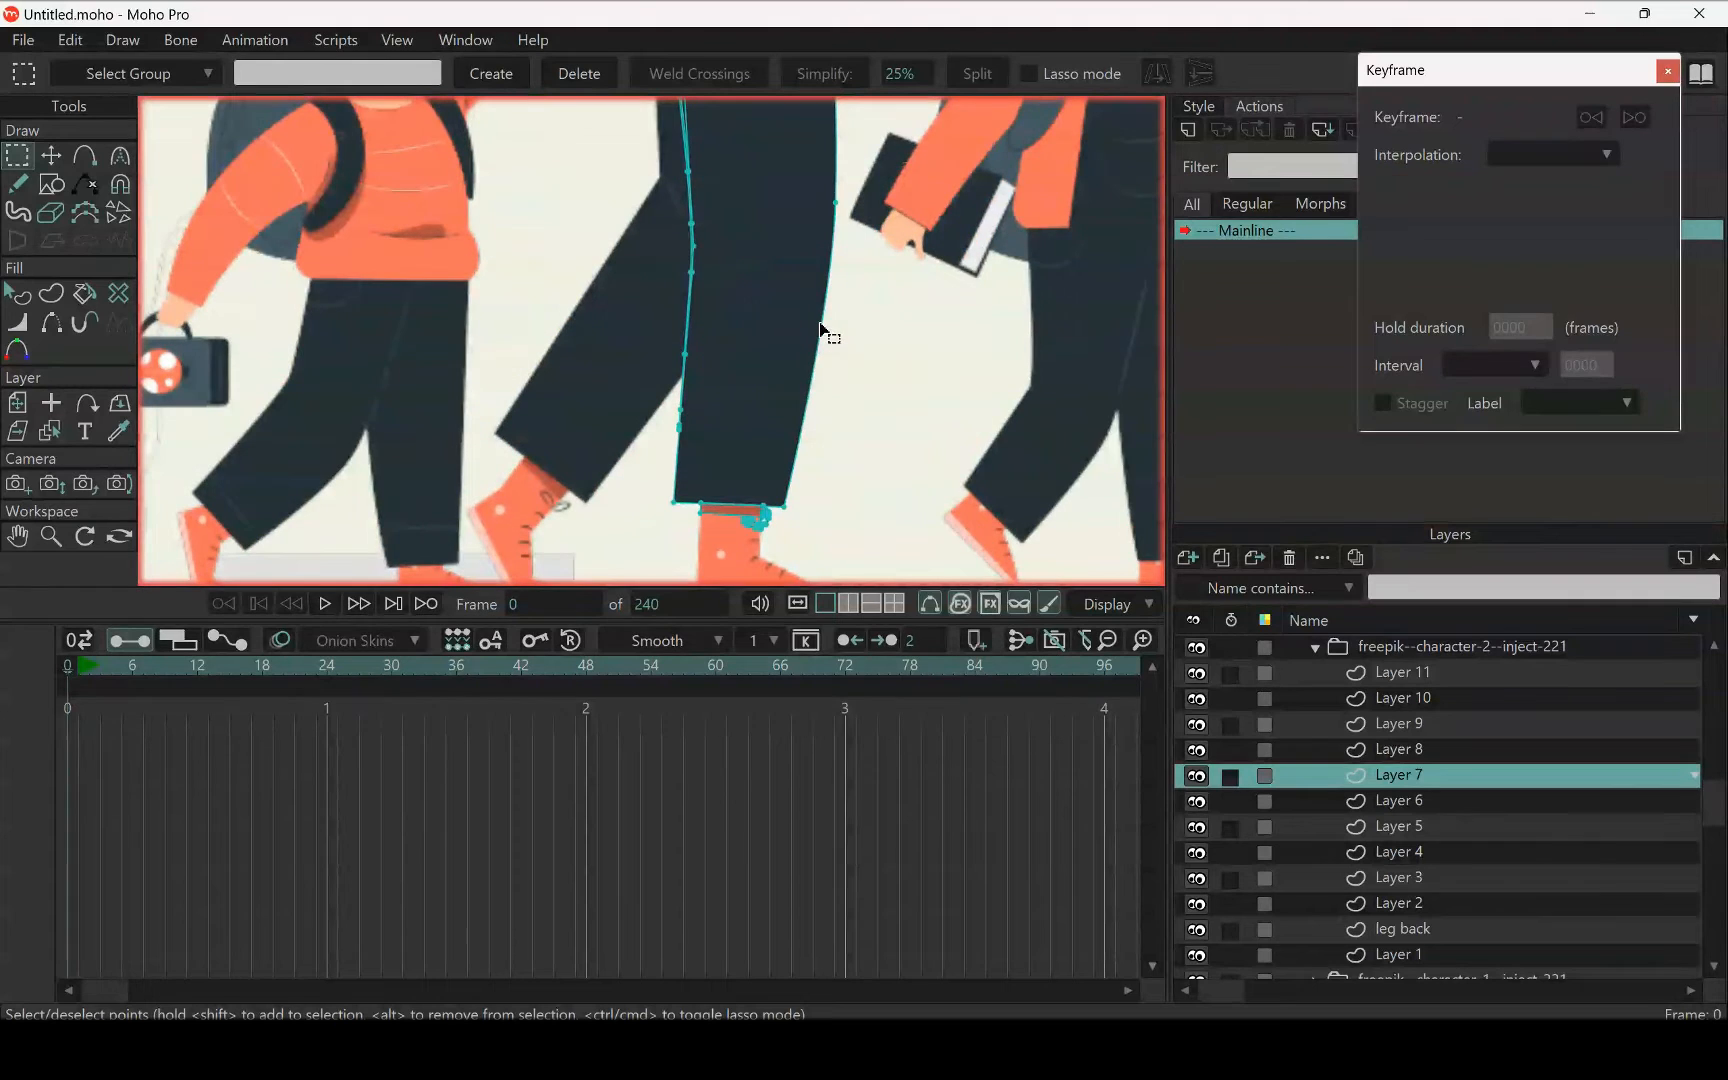
{"action": "left_click", "coordinate": [819, 330]}
{"action": "scroll", "coordinate": [790, 300], "scroll_direction": "down", "scroll_amount": 4}
{"action": "scroll", "coordinate": [706, 380], "scroll_direction": "up", "scroll_amount": 4}
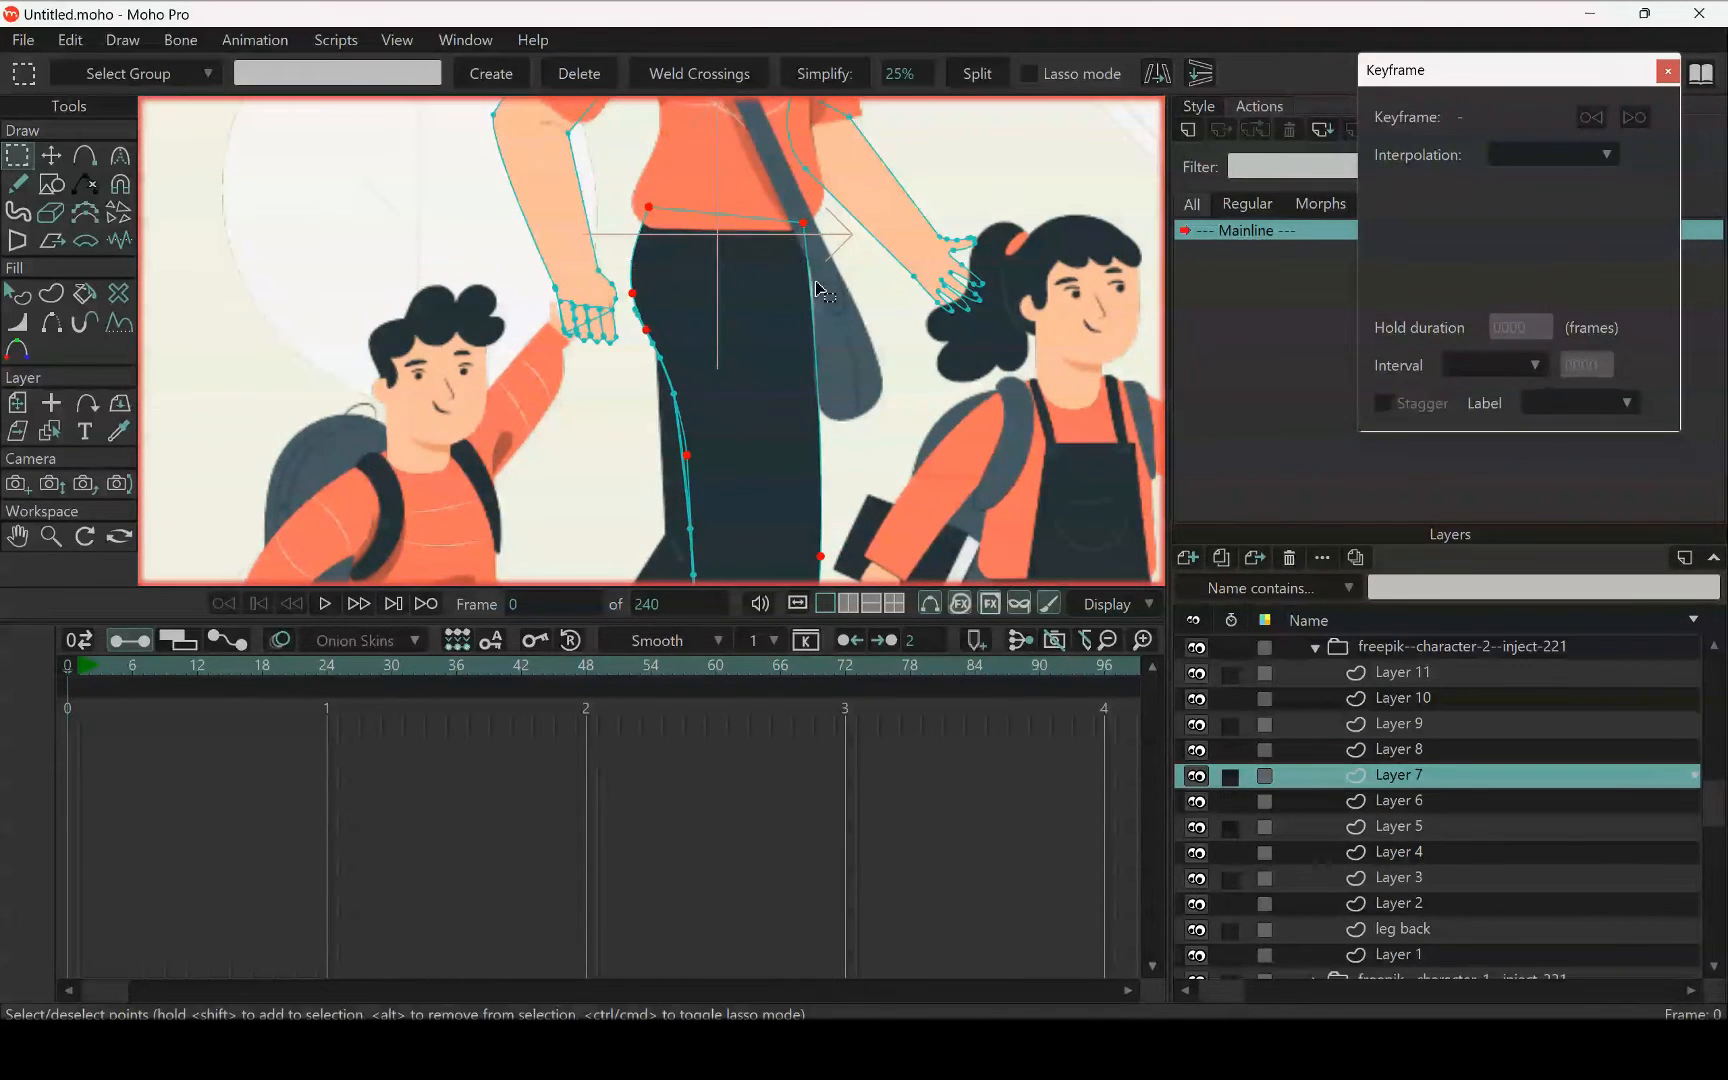
{"action": "scroll", "coordinate": [790, 310], "scroll_direction": "down", "scroll_amount": 4}
{"action": "scroll", "coordinate": [716, 380], "scroll_direction": "up", "scroll_amount": 4}
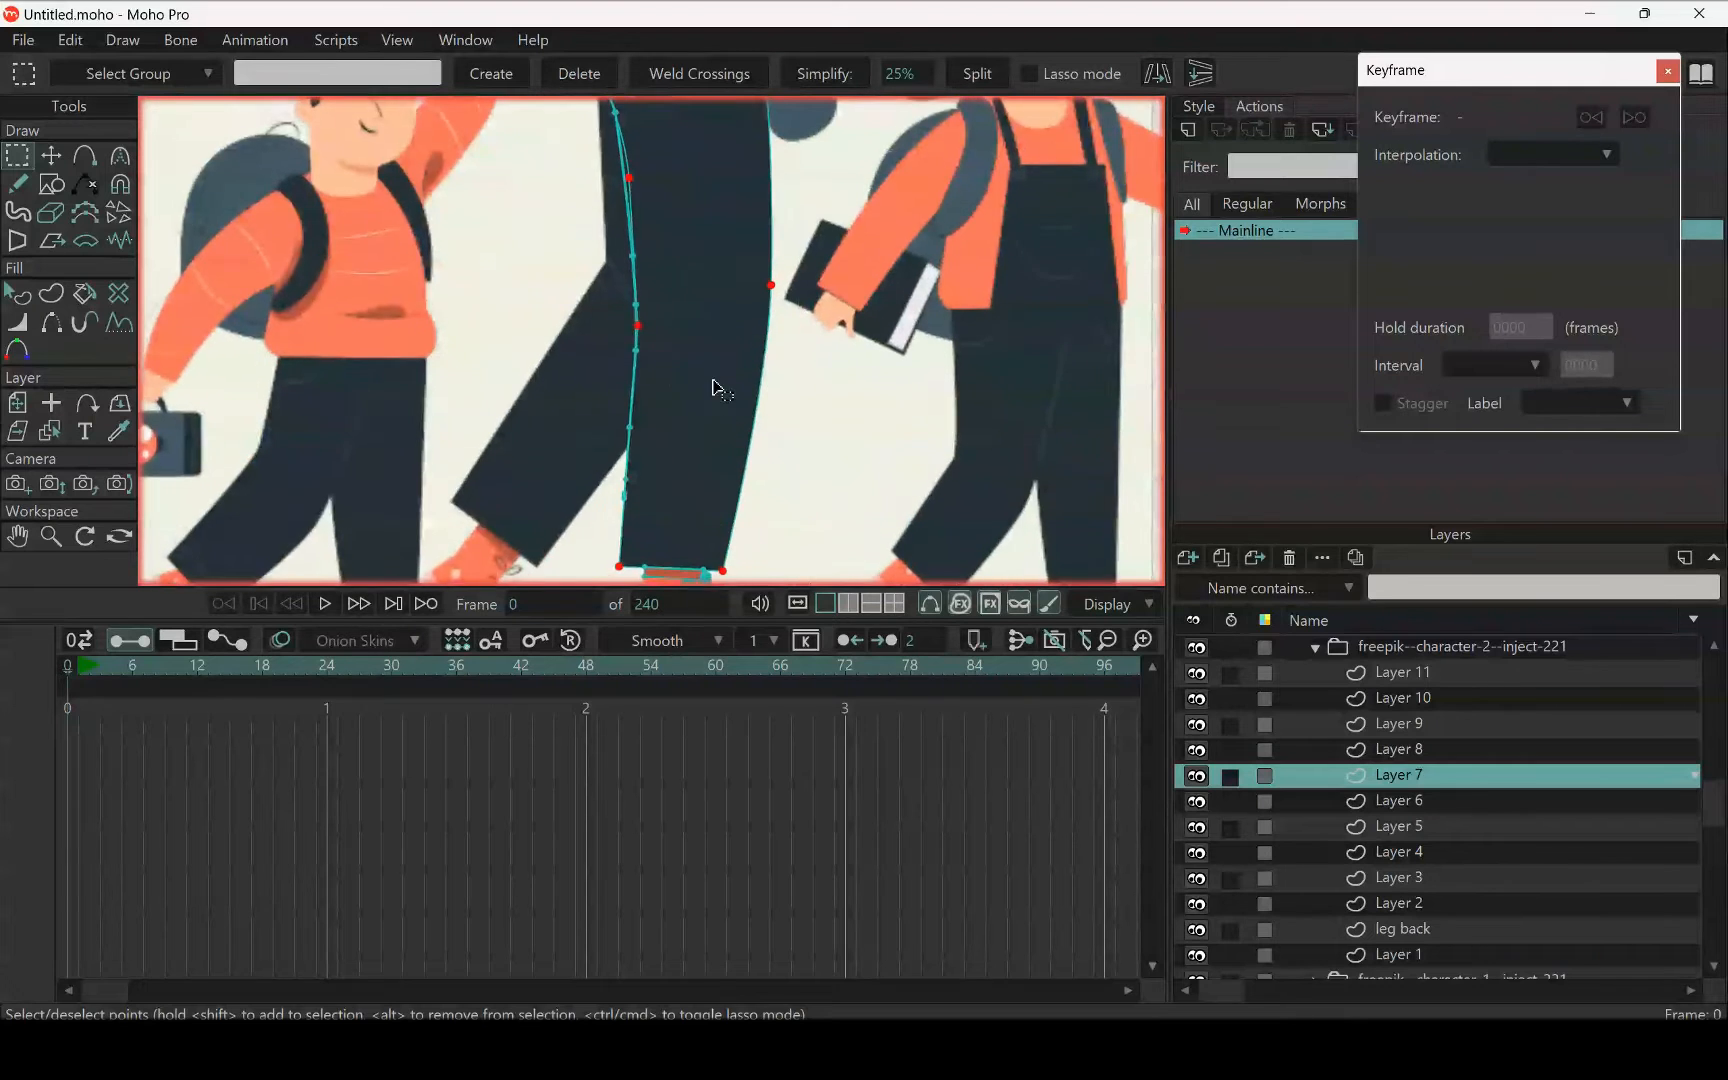
{"action": "scroll", "coordinate": [716, 390], "scroll_direction": "down", "scroll_amount": 3}
{"action": "scroll", "coordinate": [700, 375], "scroll_direction": "up", "scroll_amount": 2}
{"action": "scroll", "coordinate": [690, 365], "scroll_direction": "down", "scroll_amount": 2}
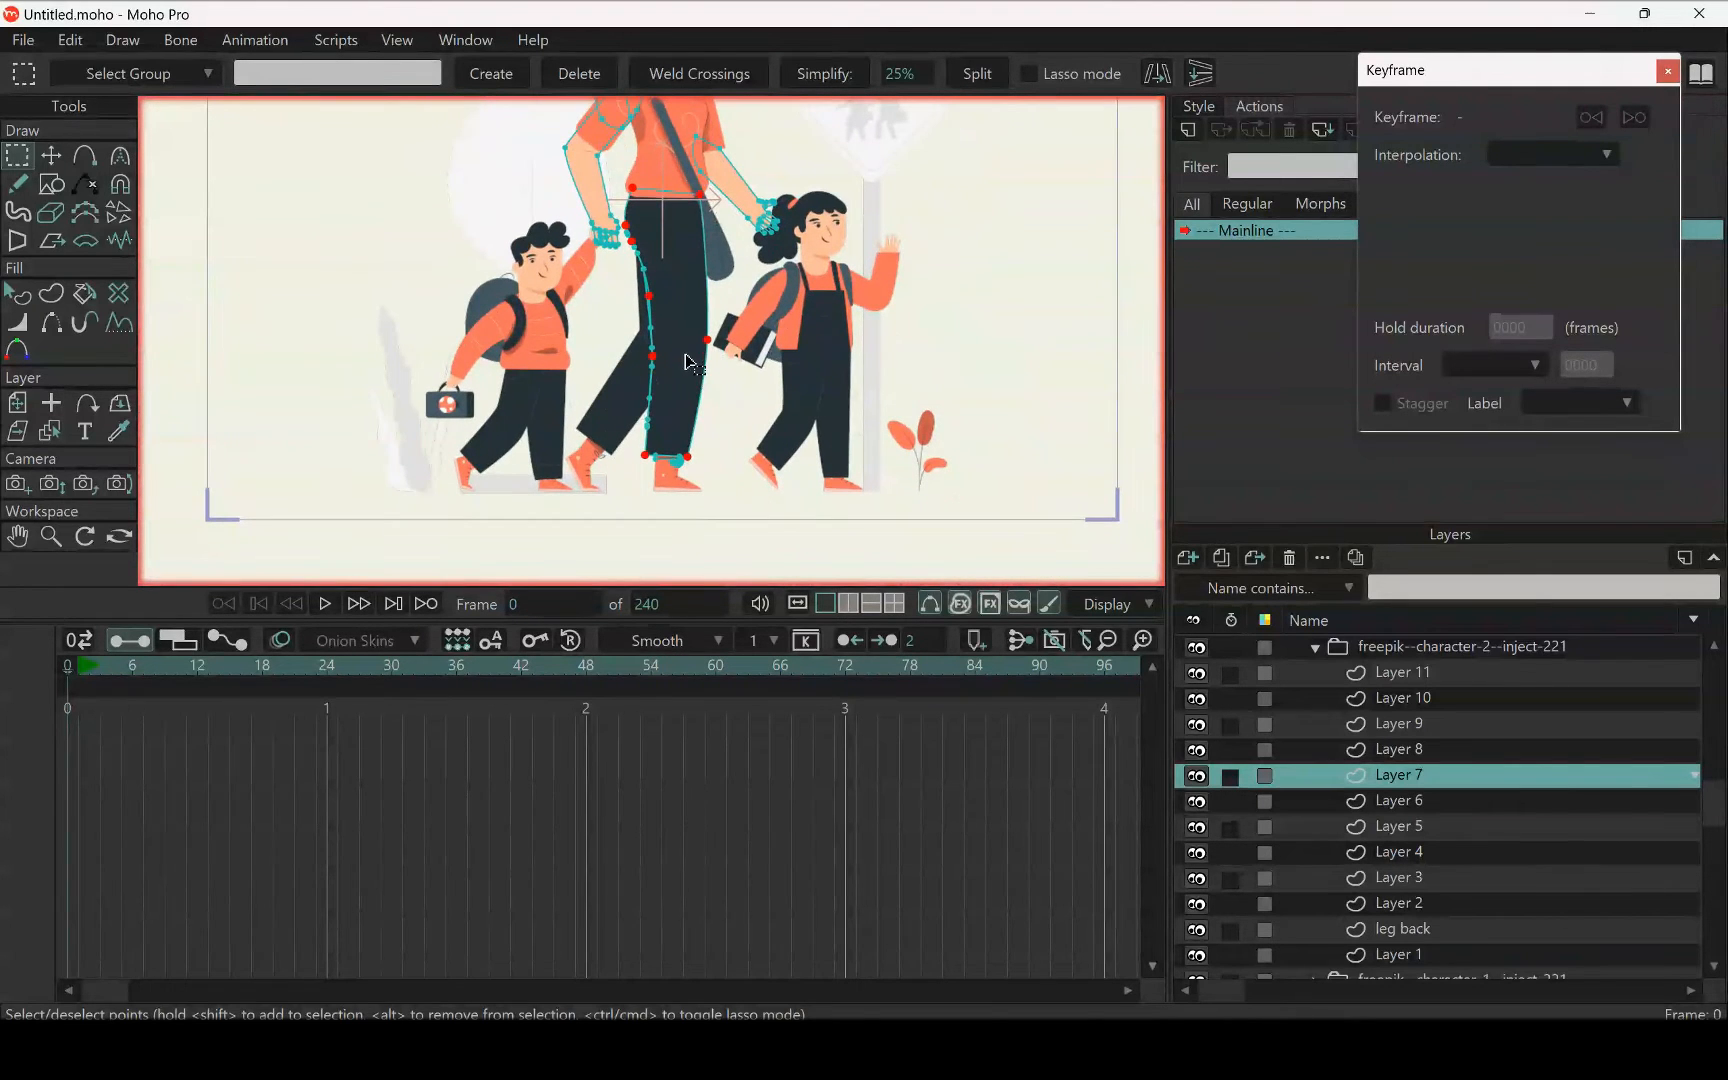
{"action": "left_click", "coordinate": [714, 404]}
Add a new vector layer above Layer 7 and name it leg front
{"action": "scroll", "coordinate": [690, 352], "scroll_direction": "up", "scroll_amount": 2}
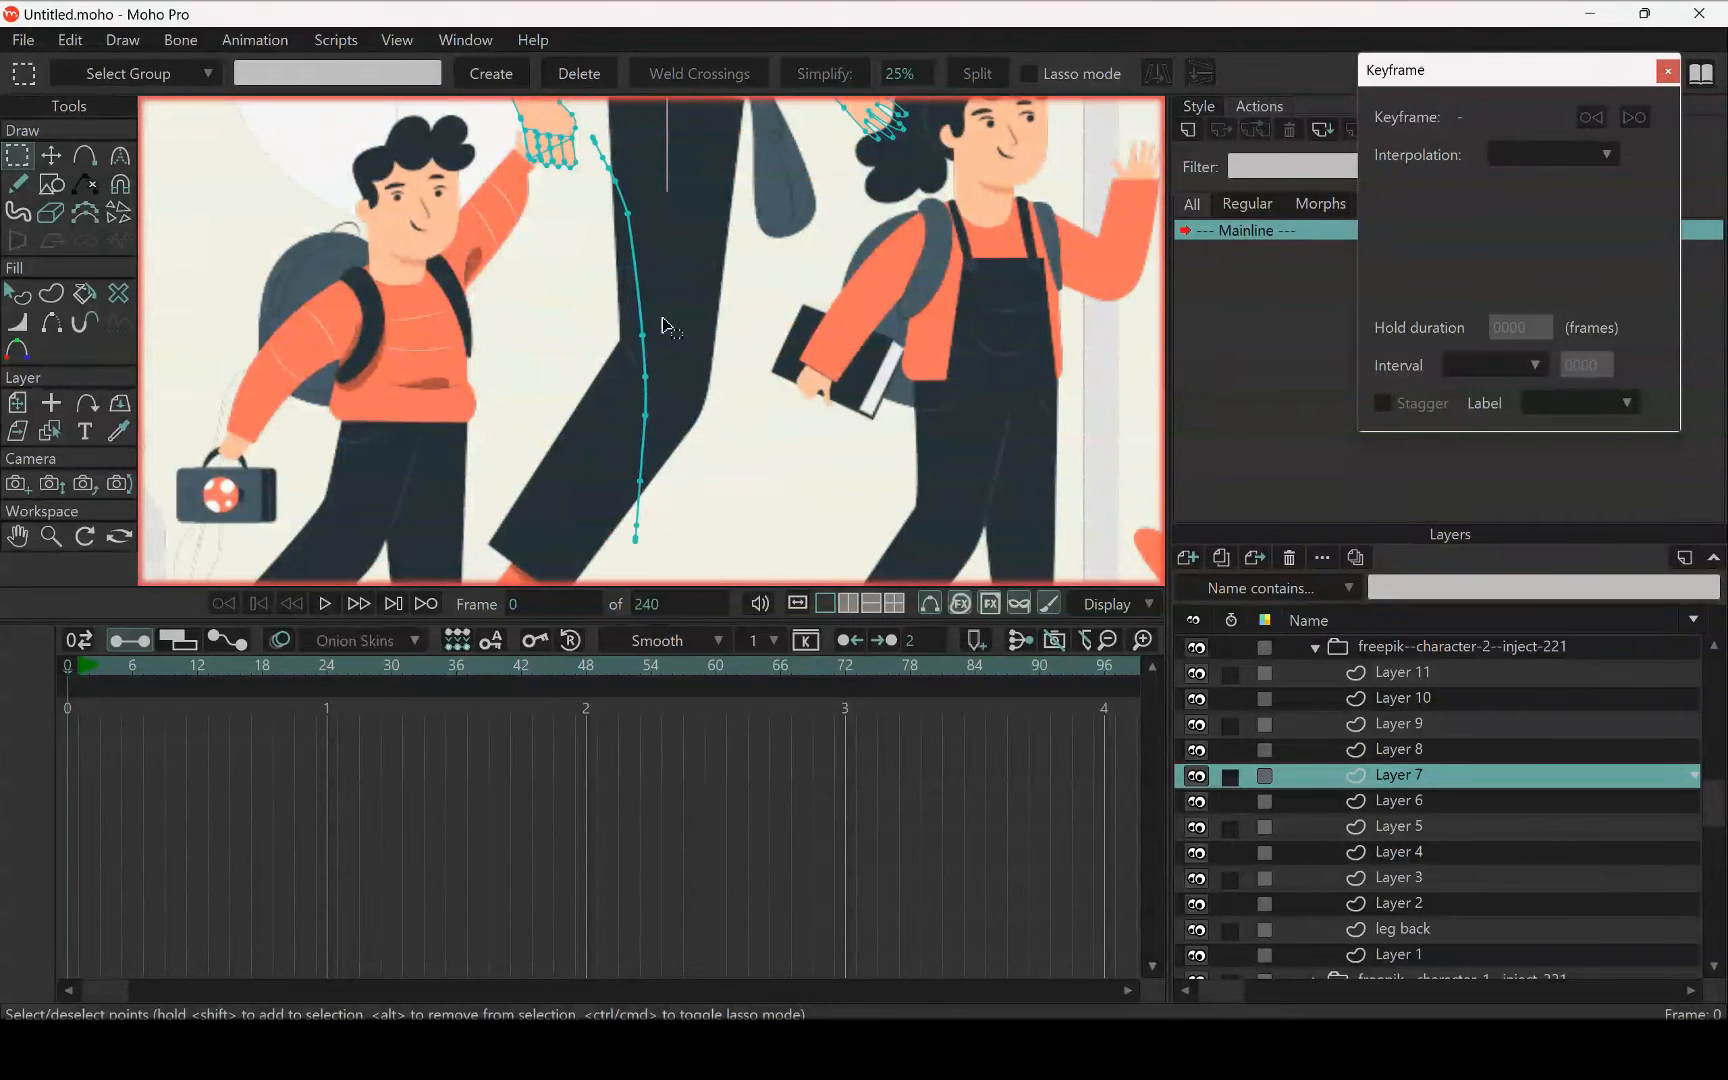
{"action": "scroll", "coordinate": [650, 300], "scroll_direction": "up", "scroll_amount": 3}
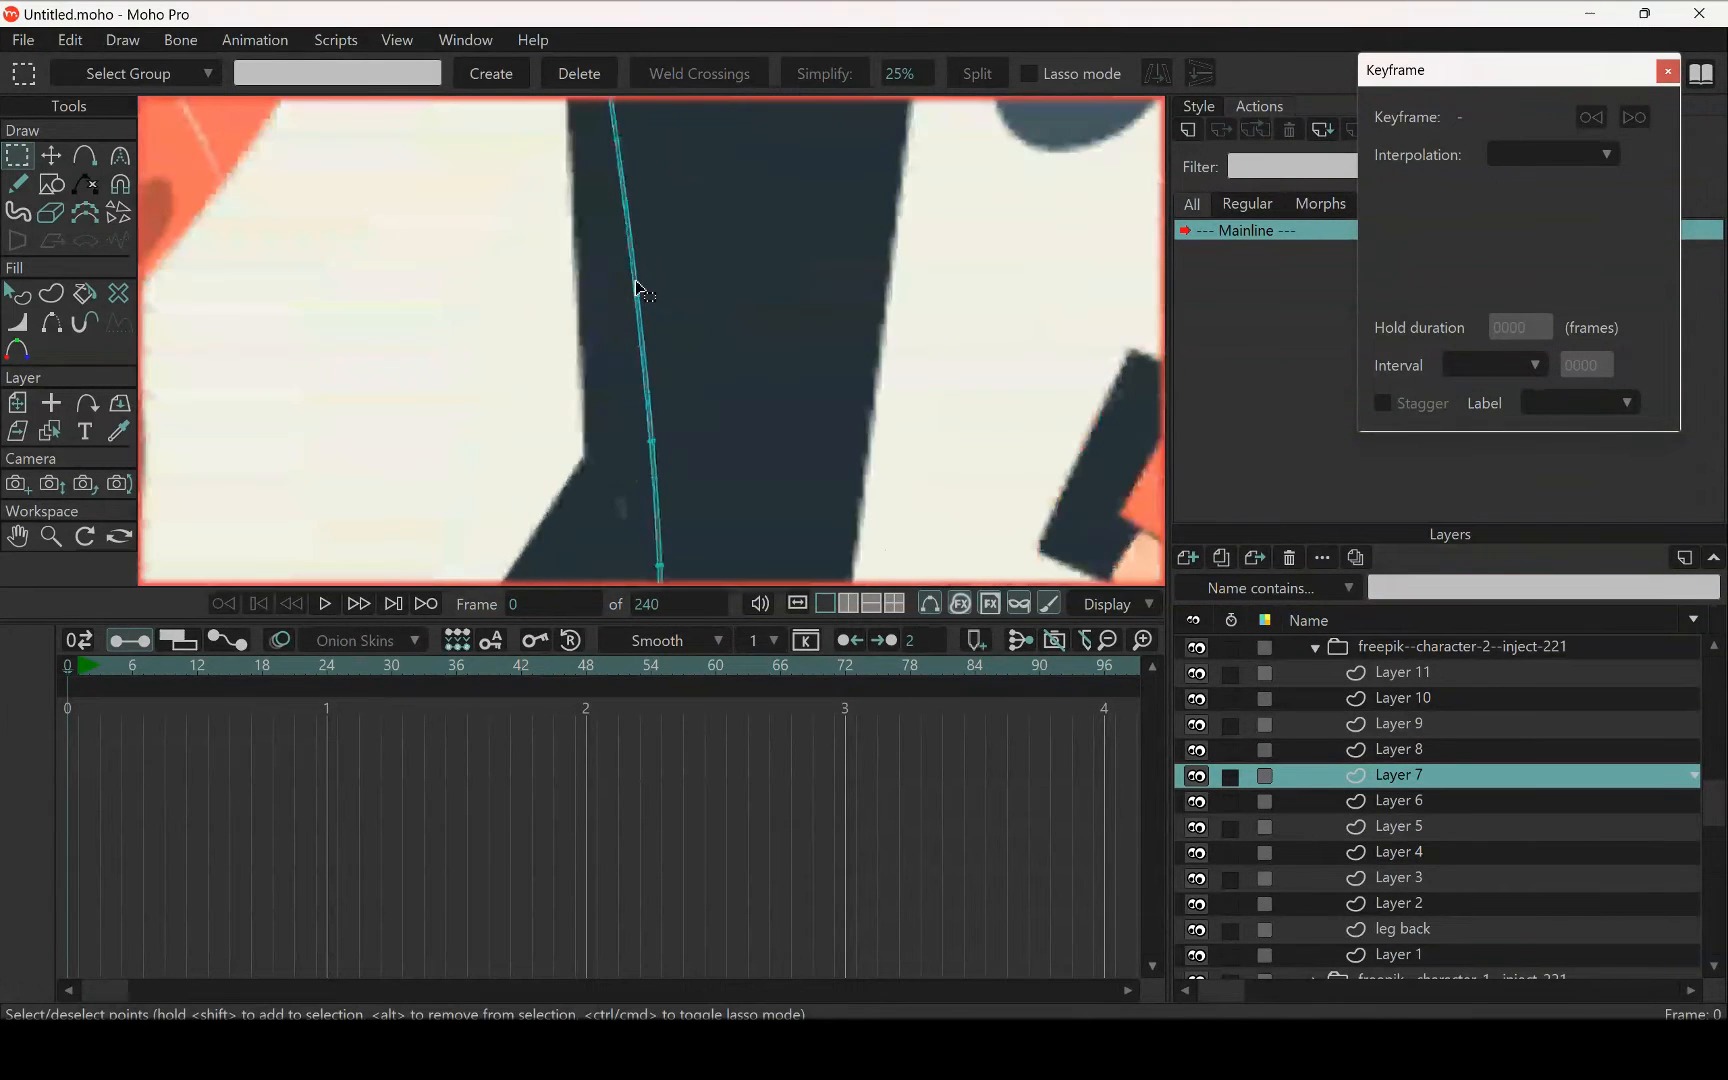
{"action": "scroll", "coordinate": [637, 288], "scroll_direction": "up", "scroll_amount": 2}
{"action": "scroll", "coordinate": [637, 288], "scroll_direction": "down", "scroll_amount": 6}
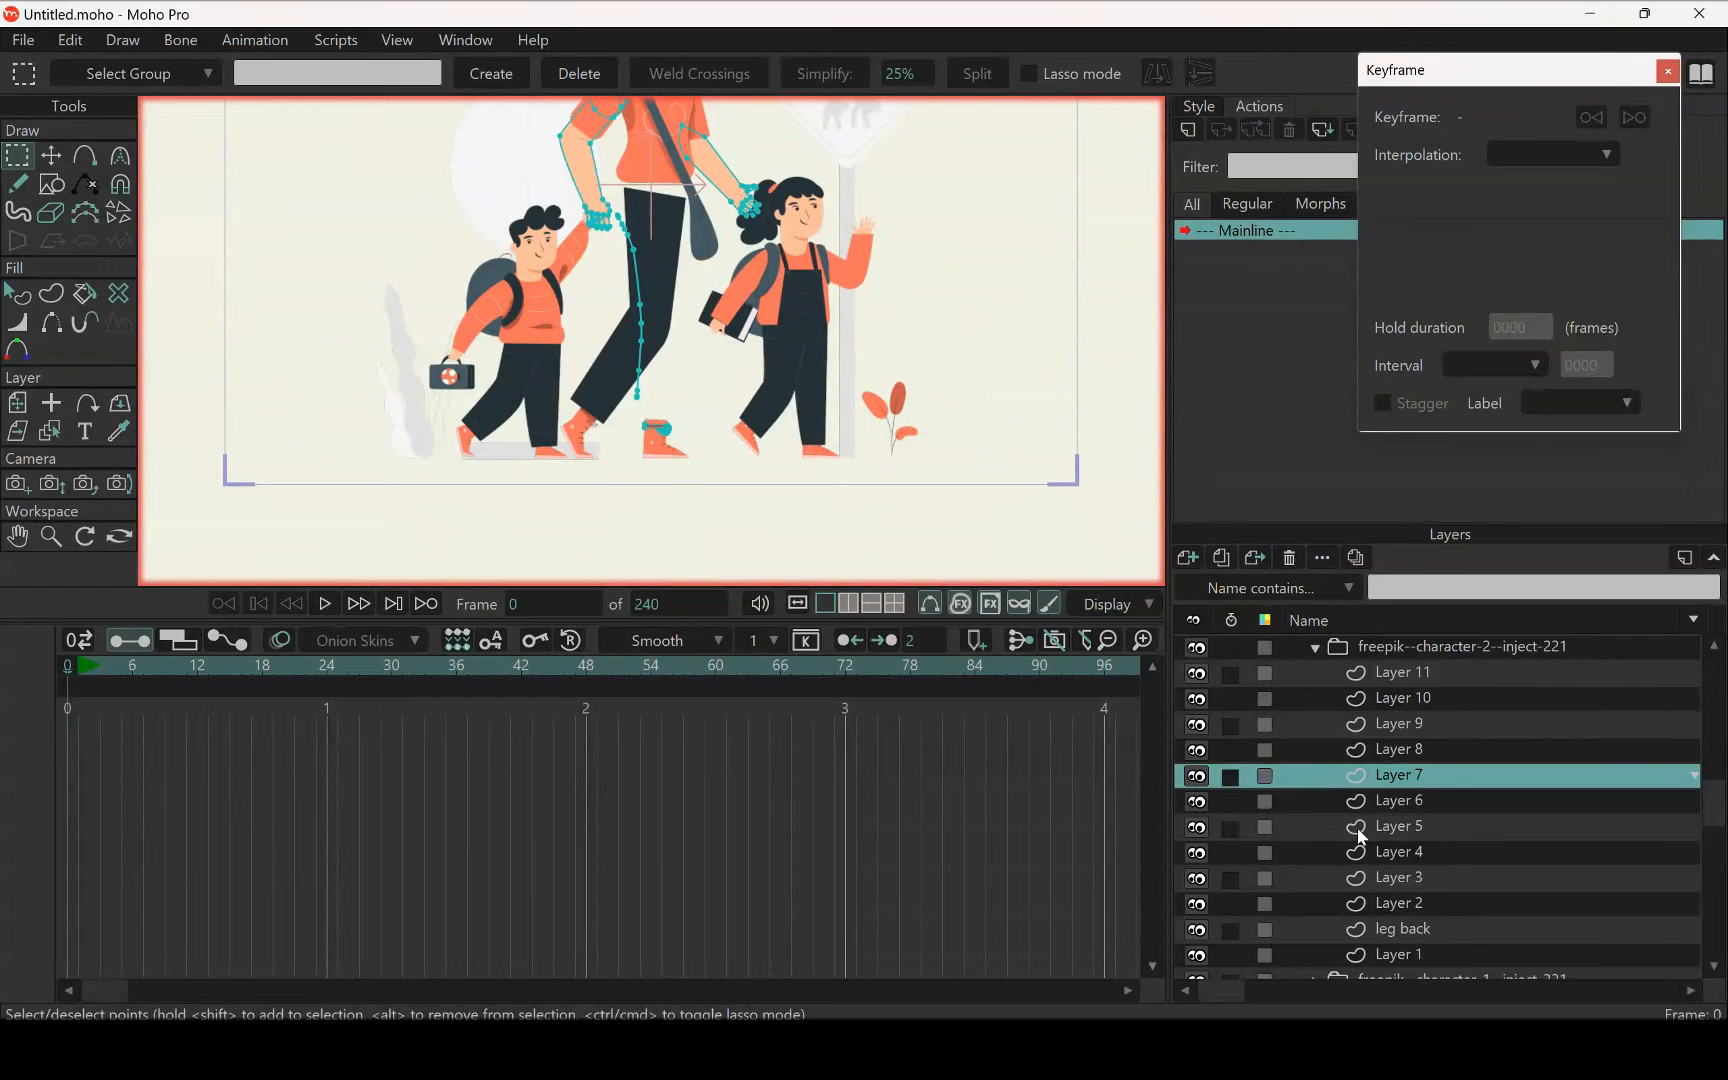
{"action": "left_click", "coordinate": [1190, 563]}
{"action": "left_click", "coordinate": [1214, 585]}
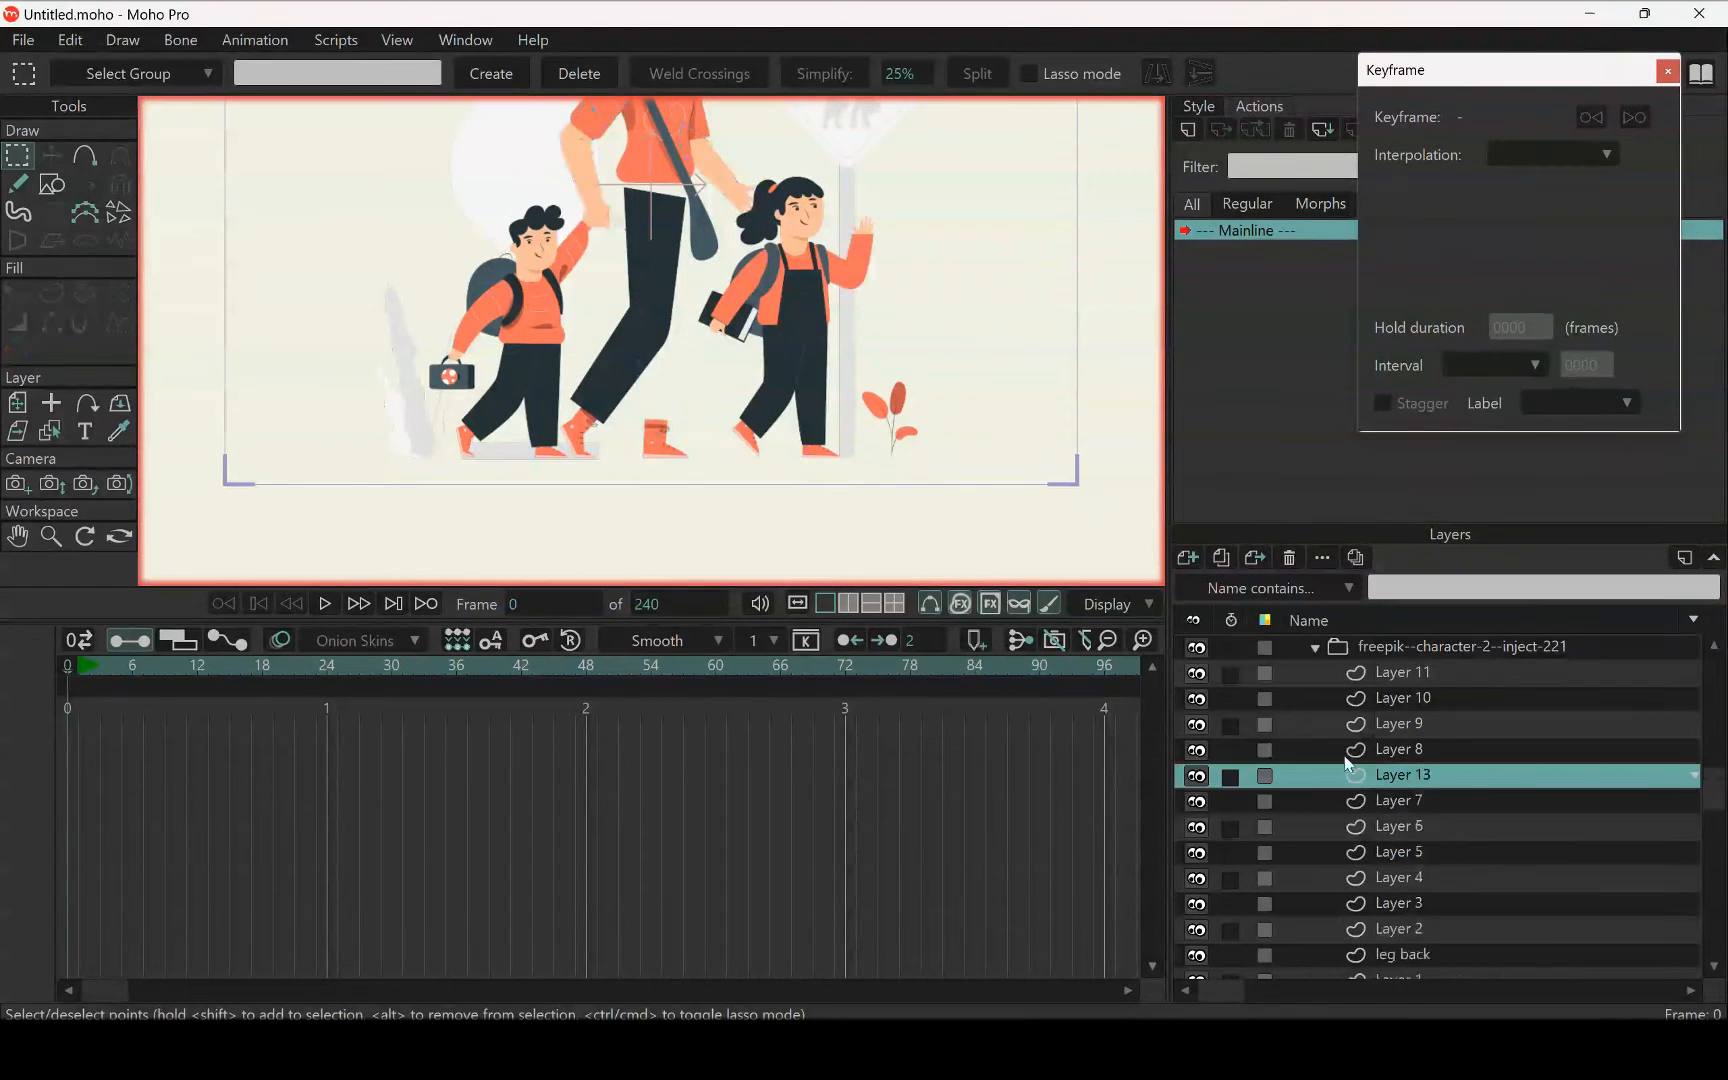
{"action": "double_click", "coordinate": [1401, 778]}
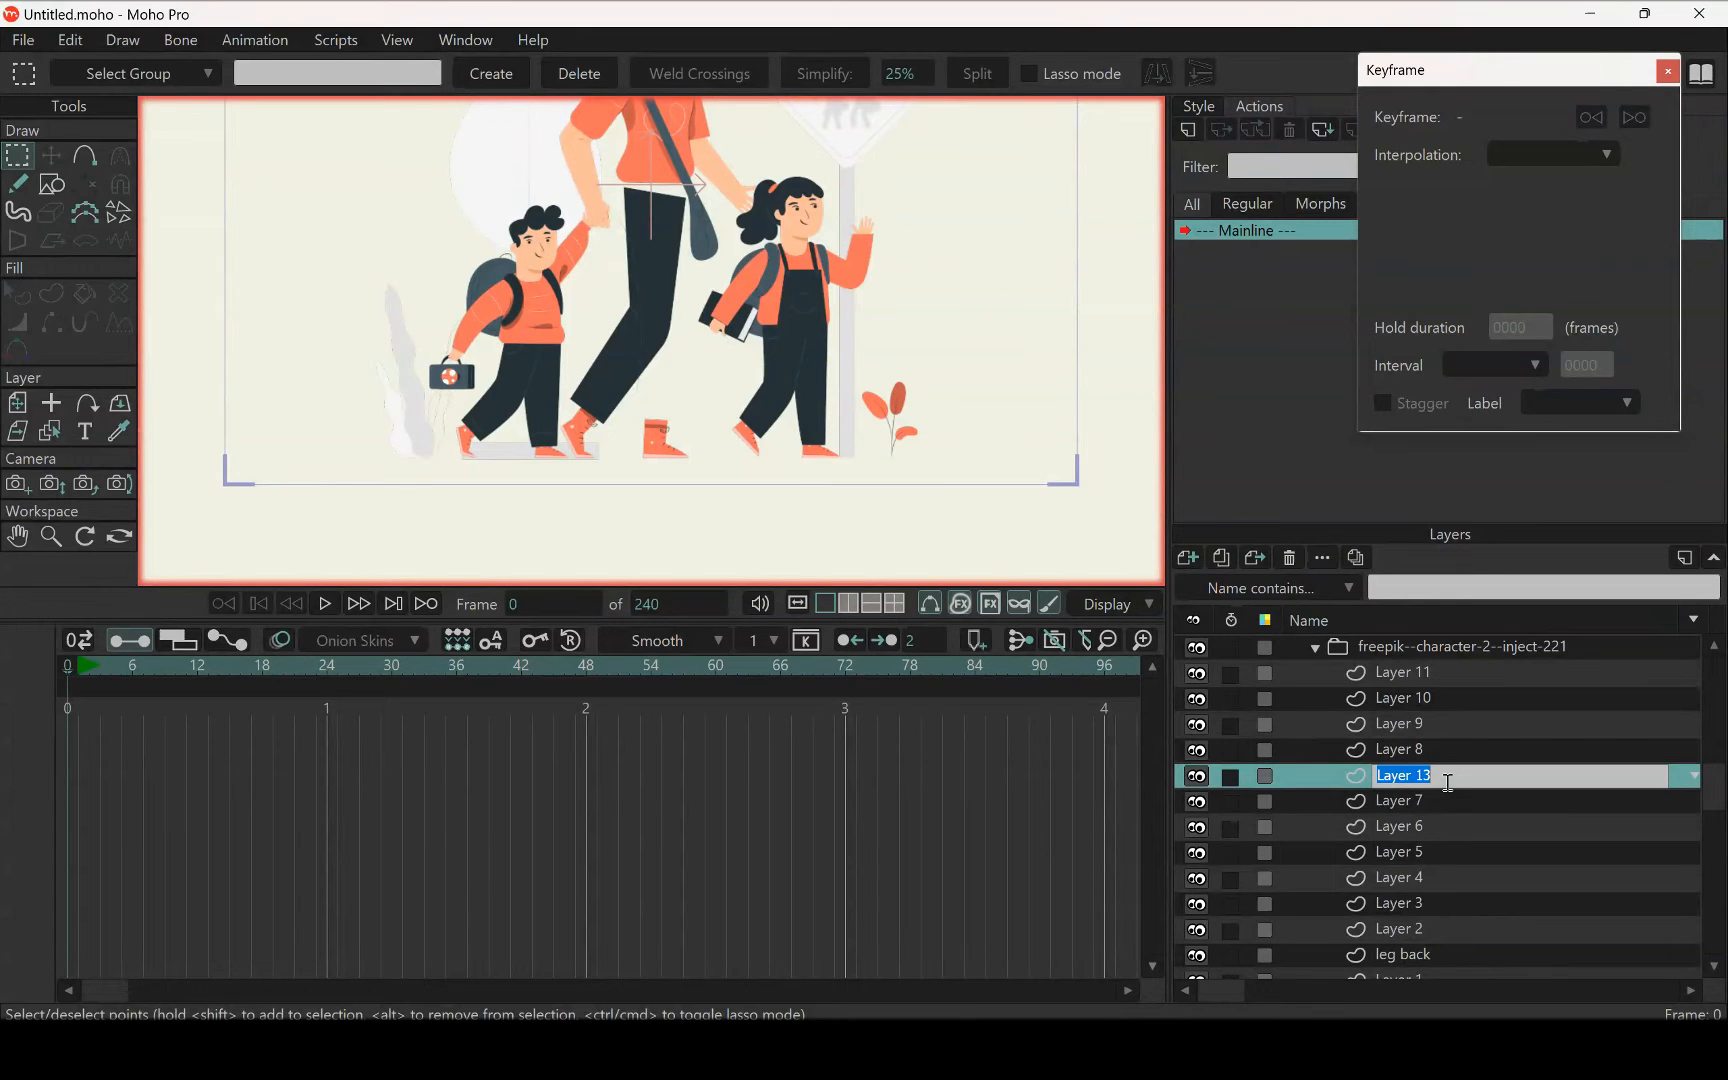
{"action": "type", "text": "leg front"}
{"action": "key", "text": "Return"}
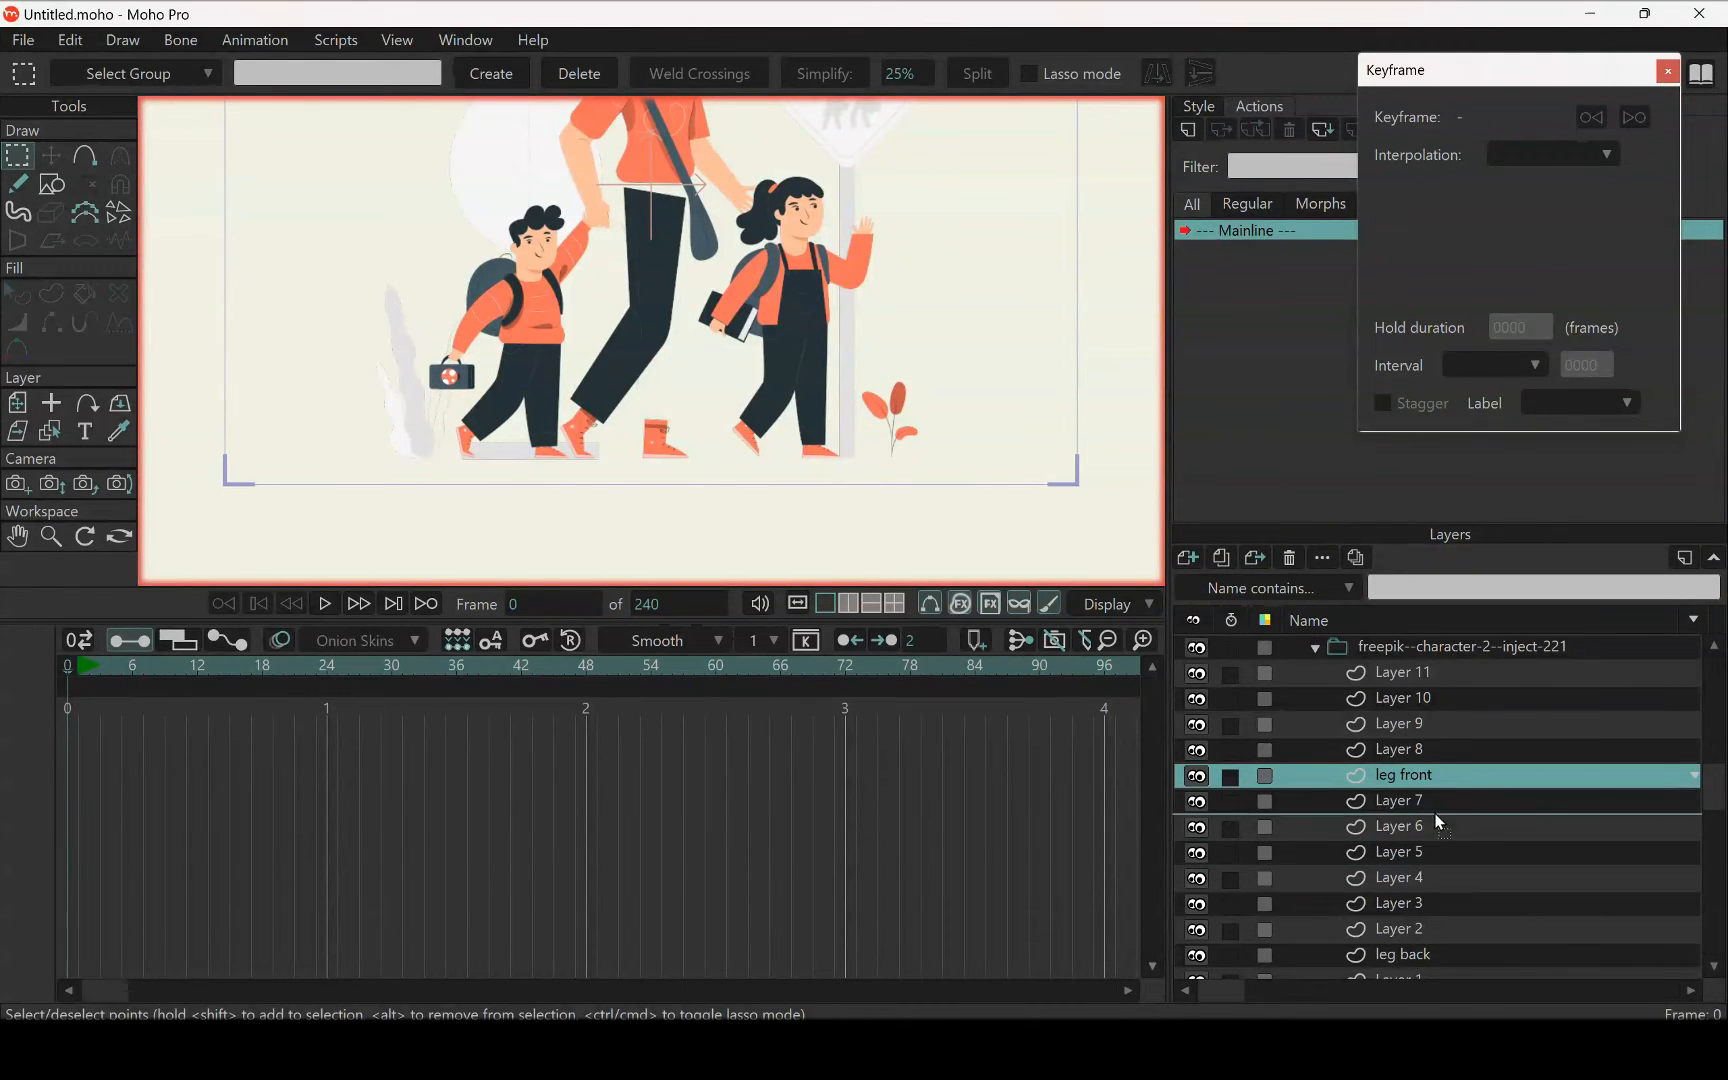
Move the leg front layer directly above leg back and paste the cut straight-leg shape into it
{"action": "left_click_drag", "start_coordinate": [1436, 784], "coordinate": [1448, 940]}
{"action": "scroll", "coordinate": [617, 298], "scroll_direction": "up", "scroll_amount": 2}
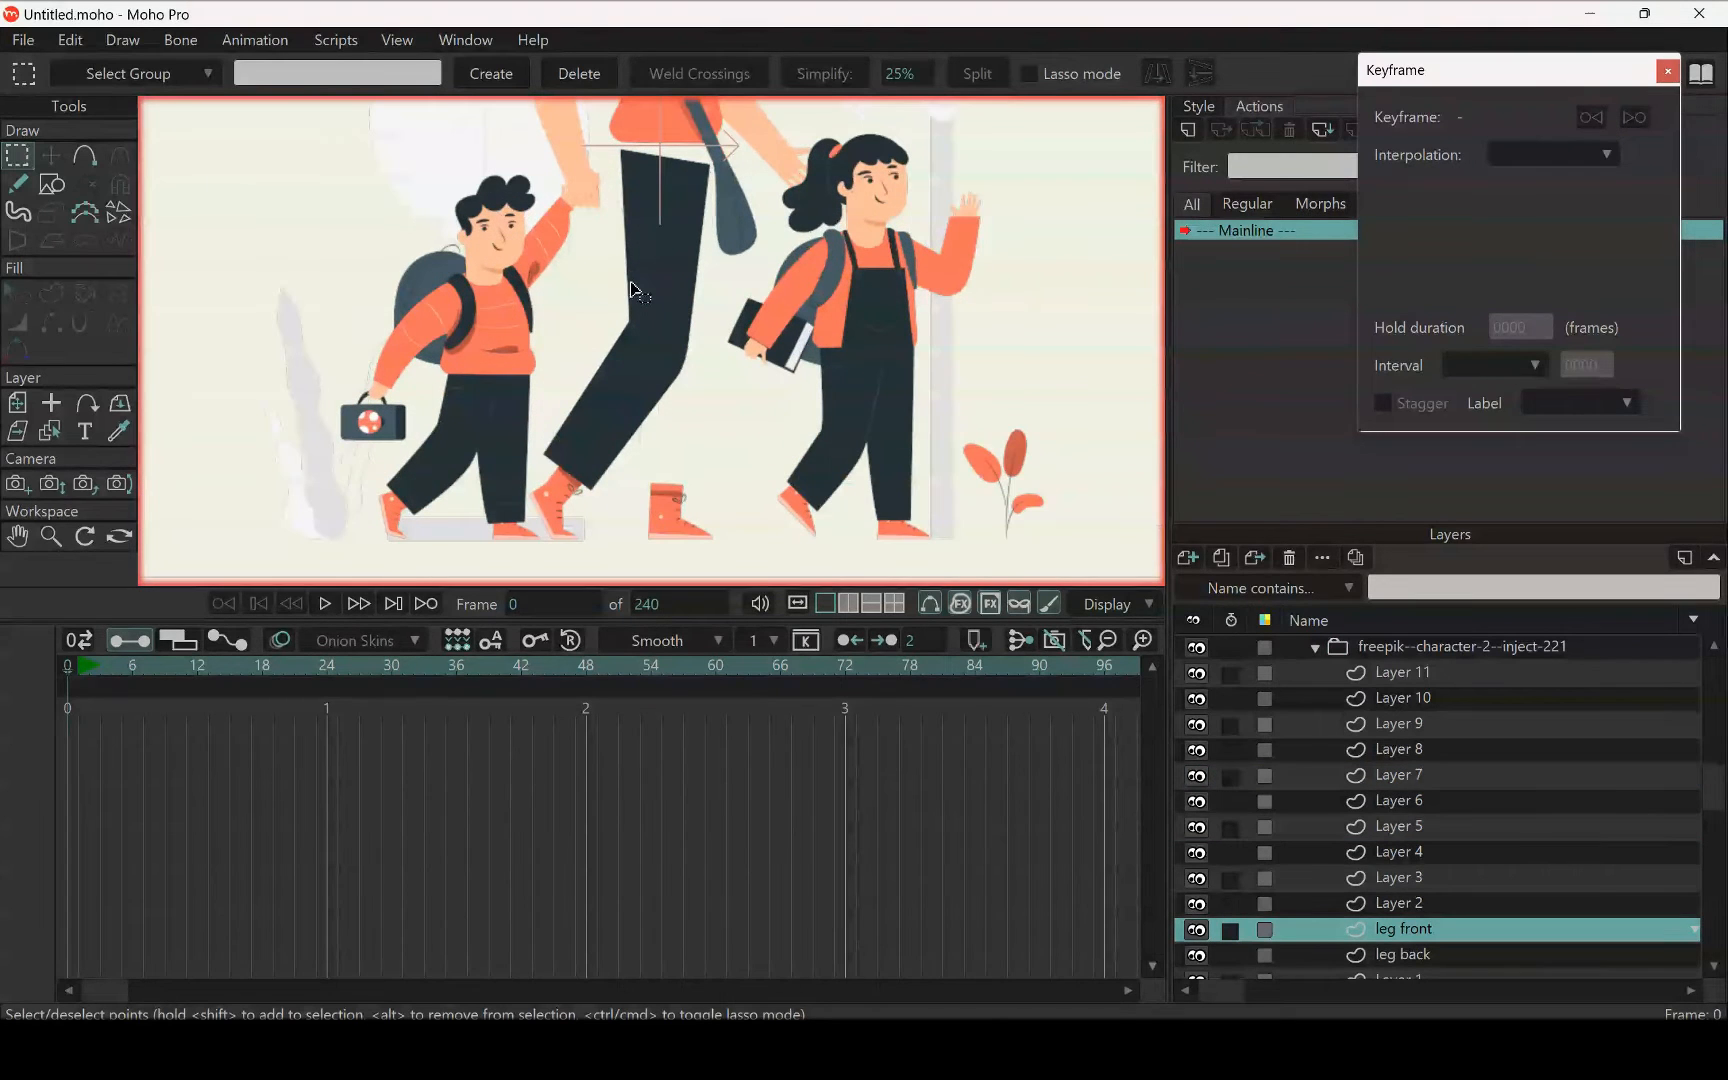
{"action": "key", "text": "ctrl+v"}
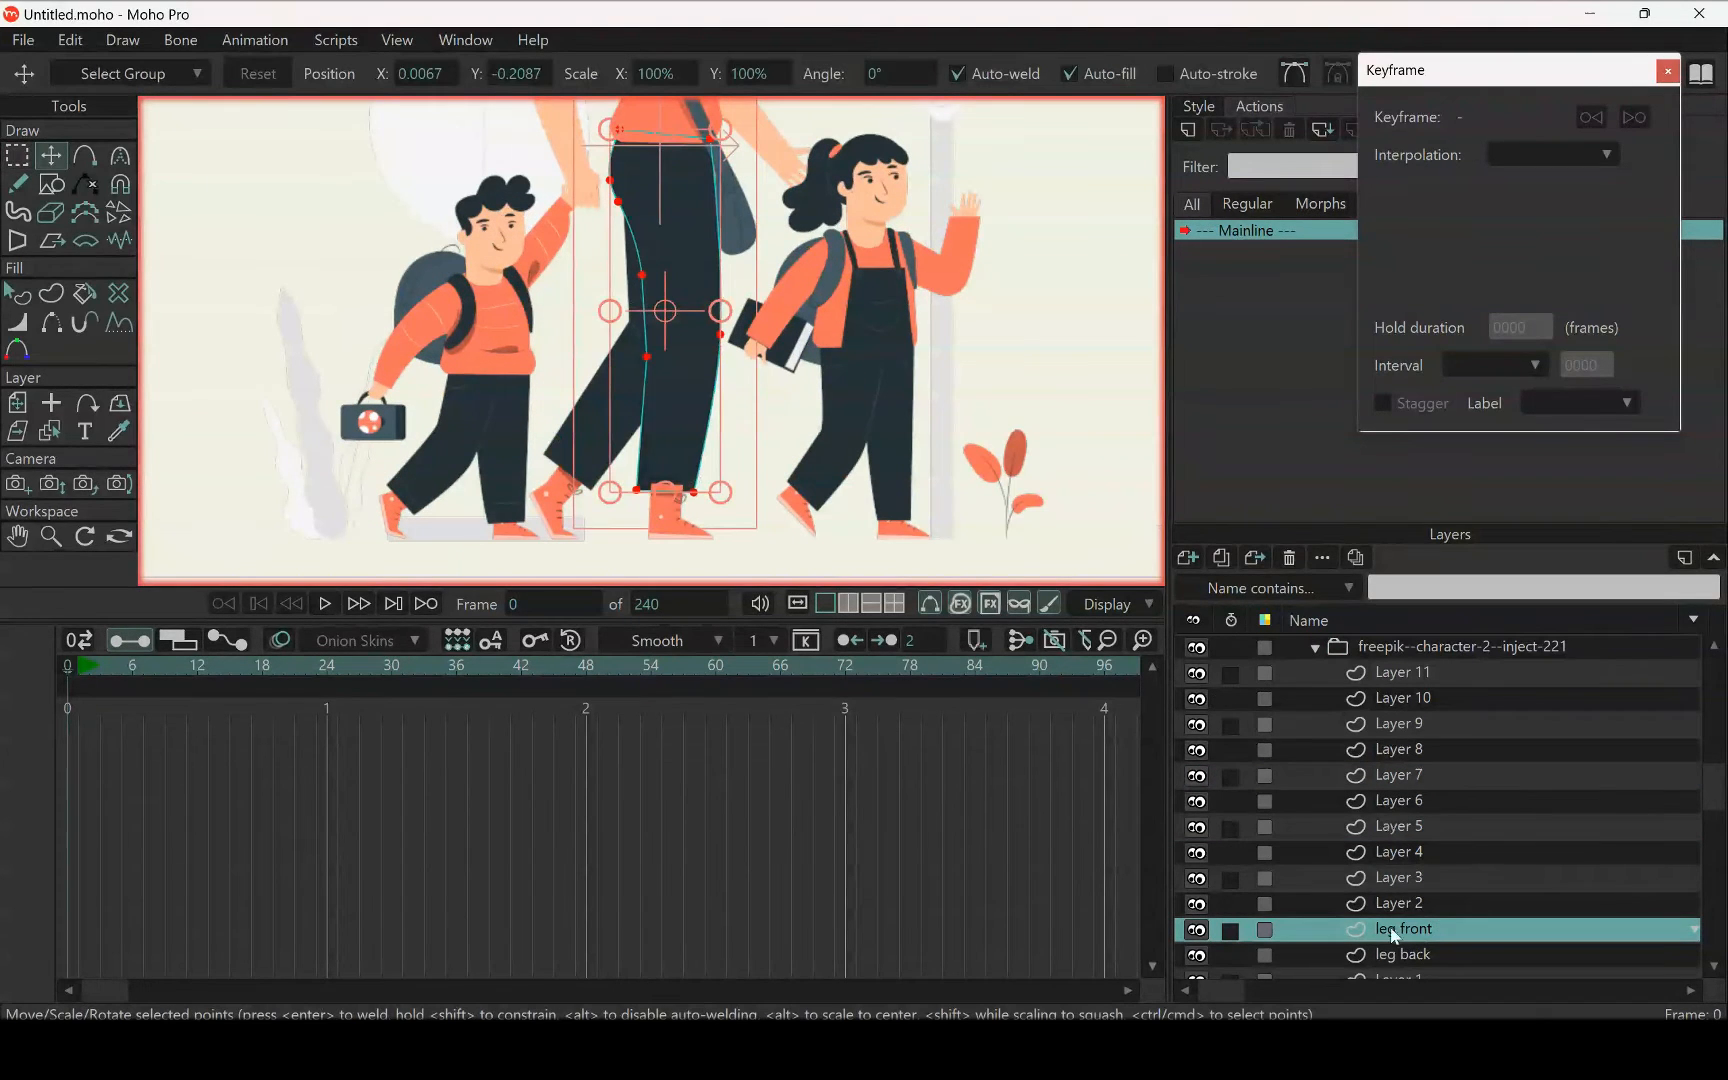
{"action": "left_click", "coordinate": [1421, 954]}
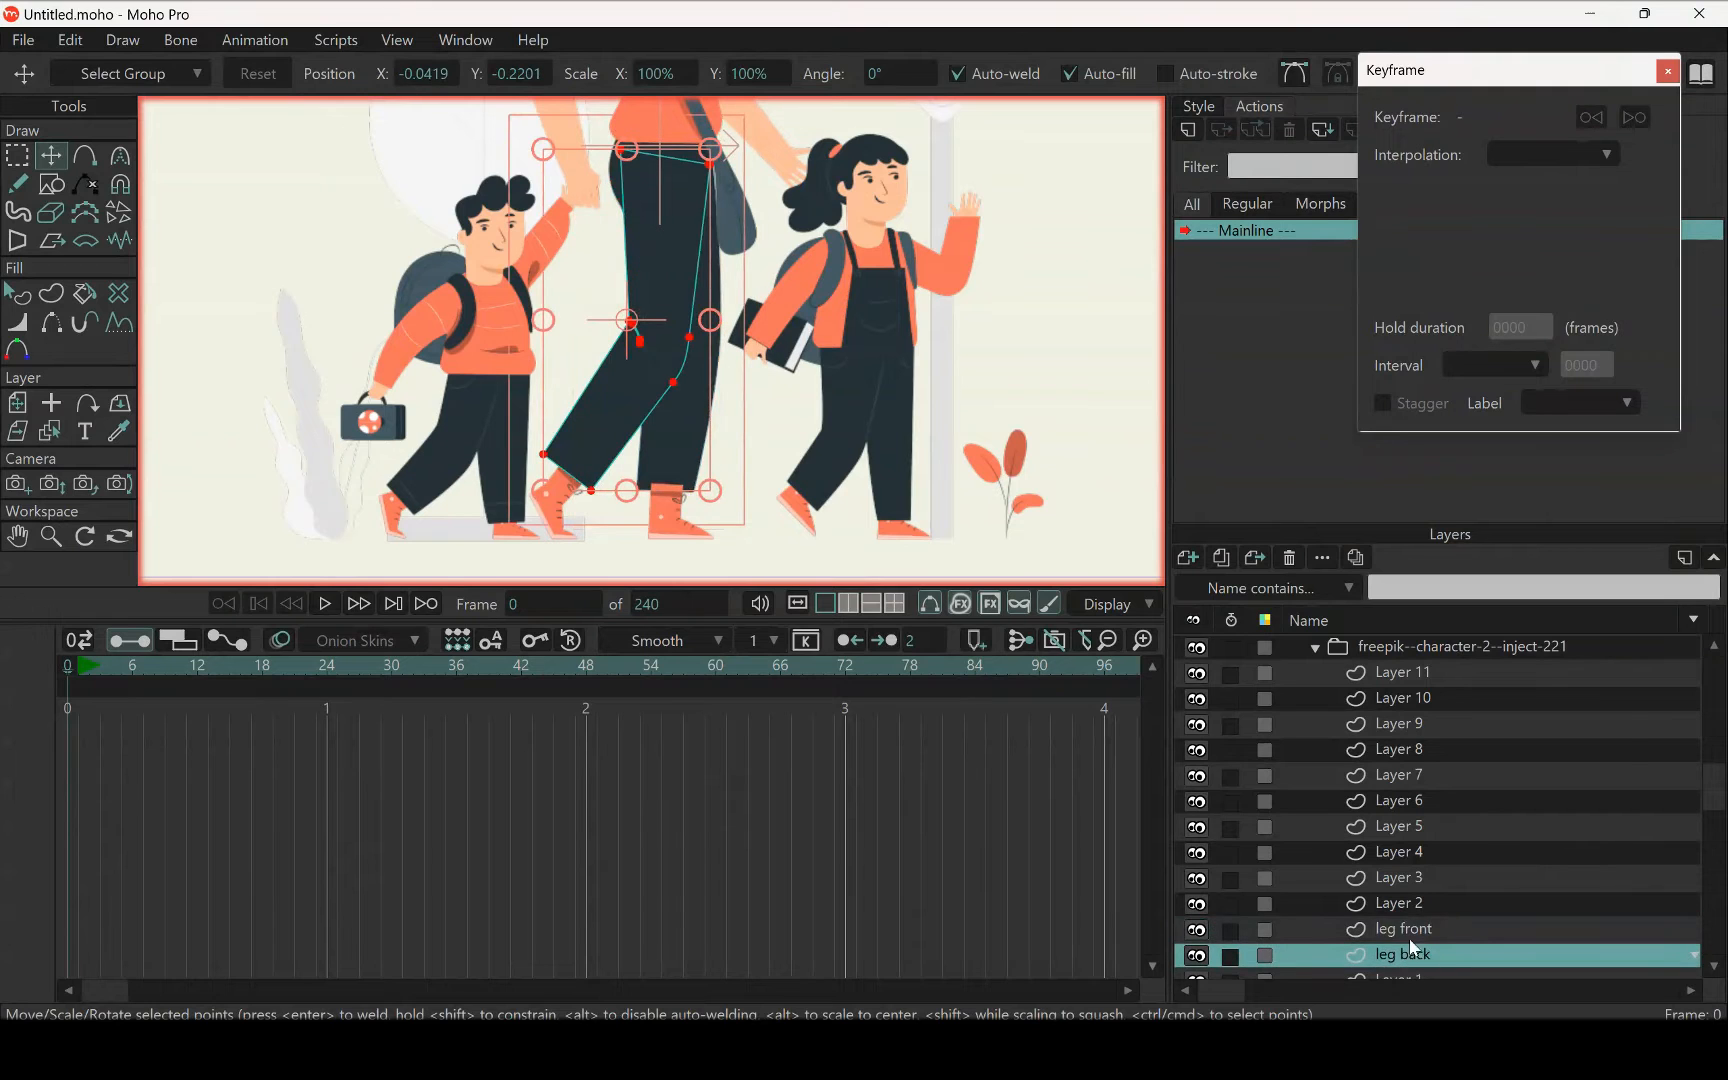
{"action": "left_click", "coordinate": [1414, 930]}
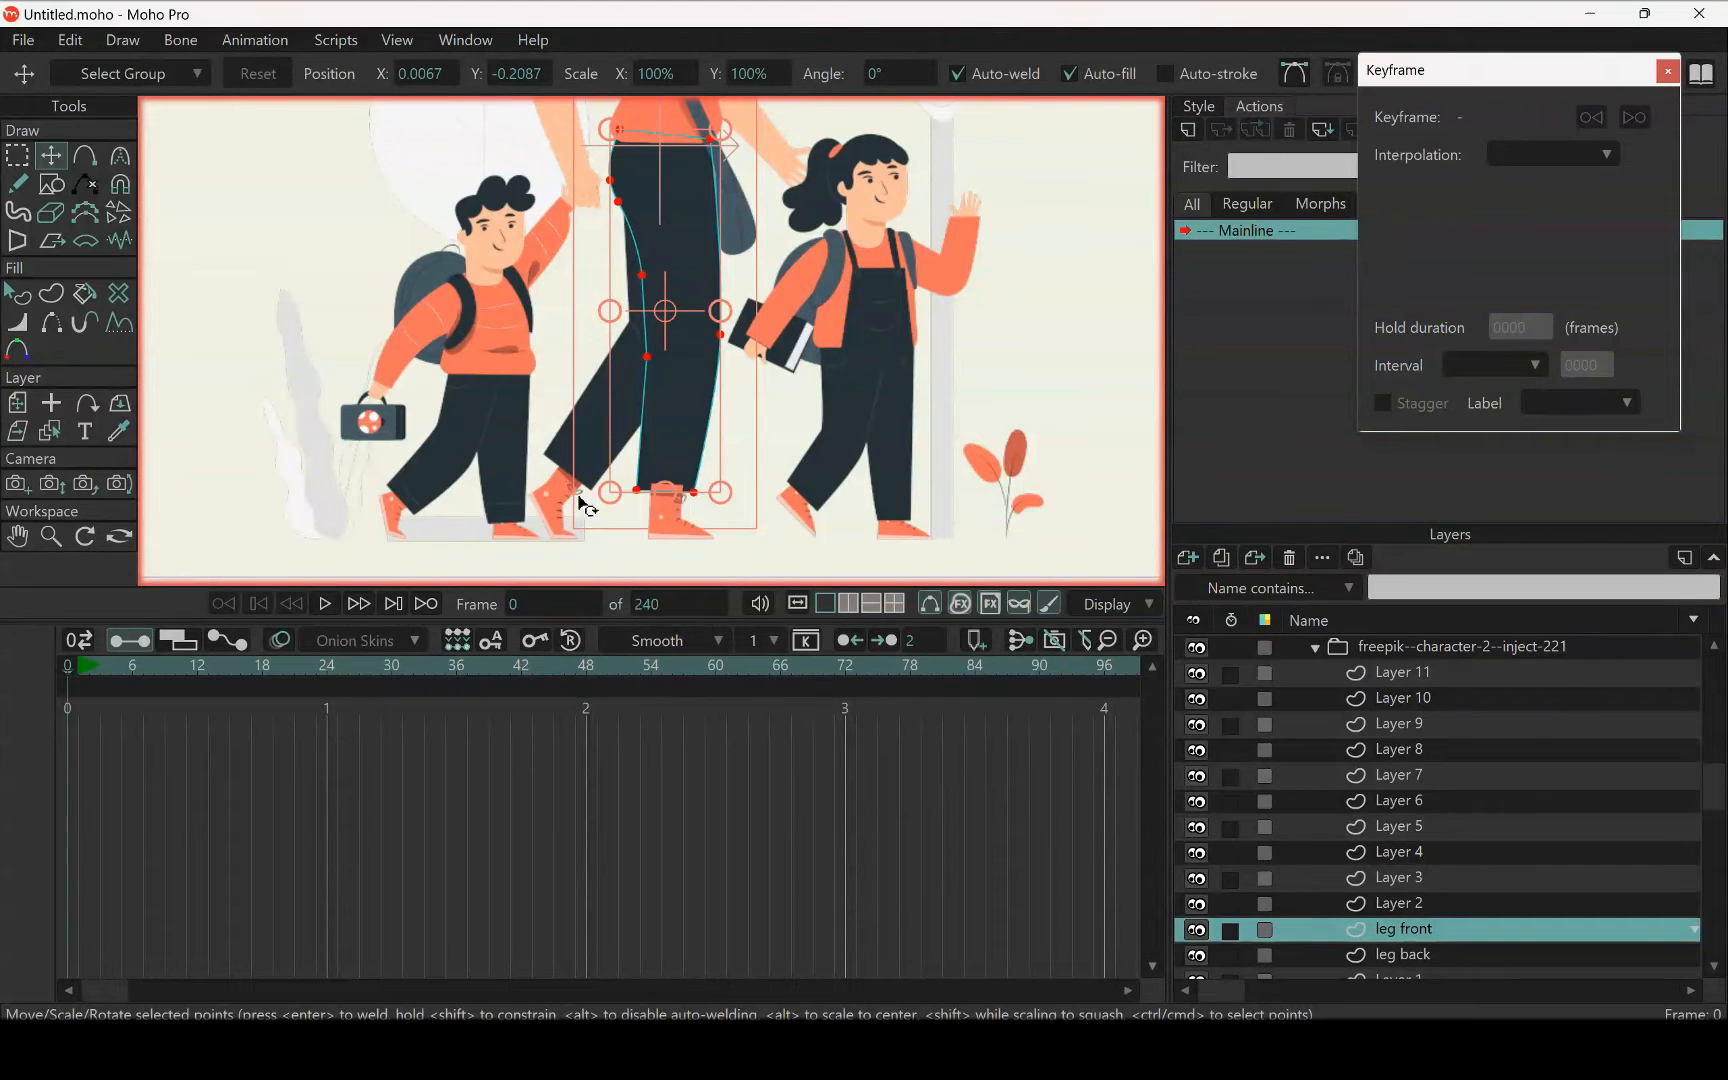
Select all points of the bent leg's shoe in Layer 1 and remove them from that layer
{"action": "left_click", "coordinate": [52, 431]}
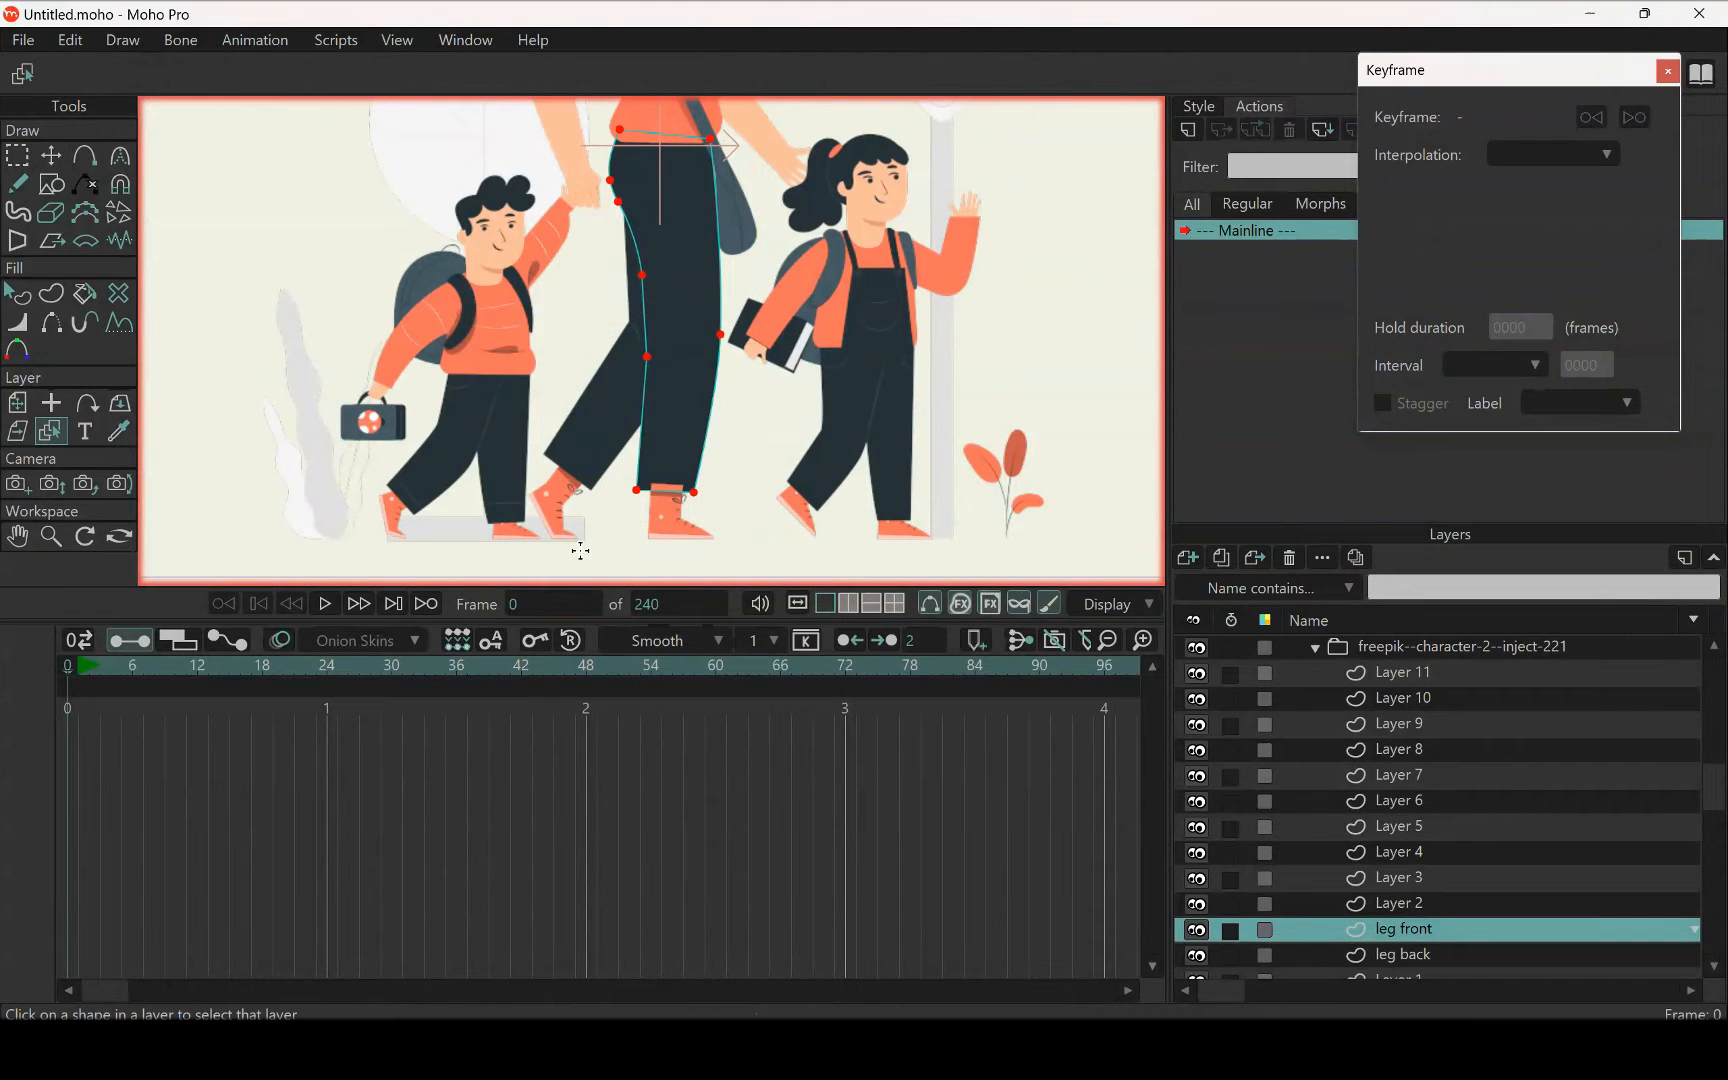
{"action": "scroll", "coordinate": [541, 494], "scroll_direction": "up", "scroll_amount": 2}
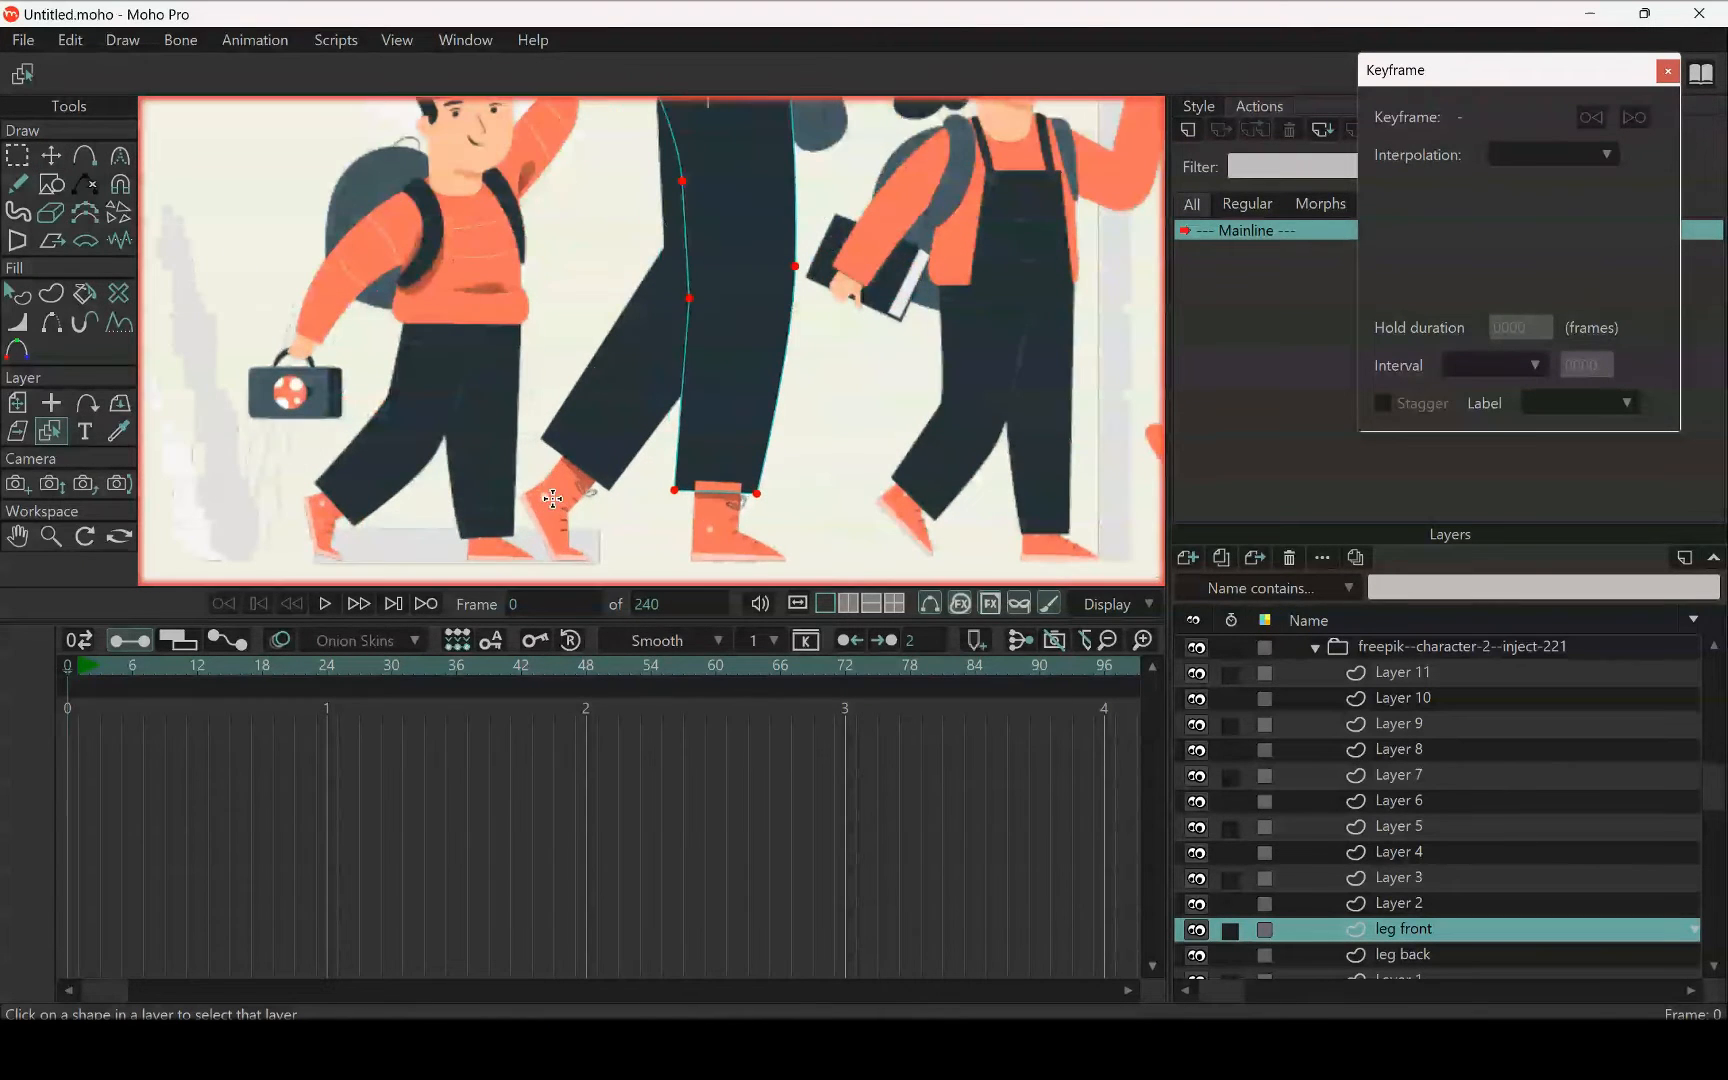
{"action": "left_click", "coordinate": [567, 510]}
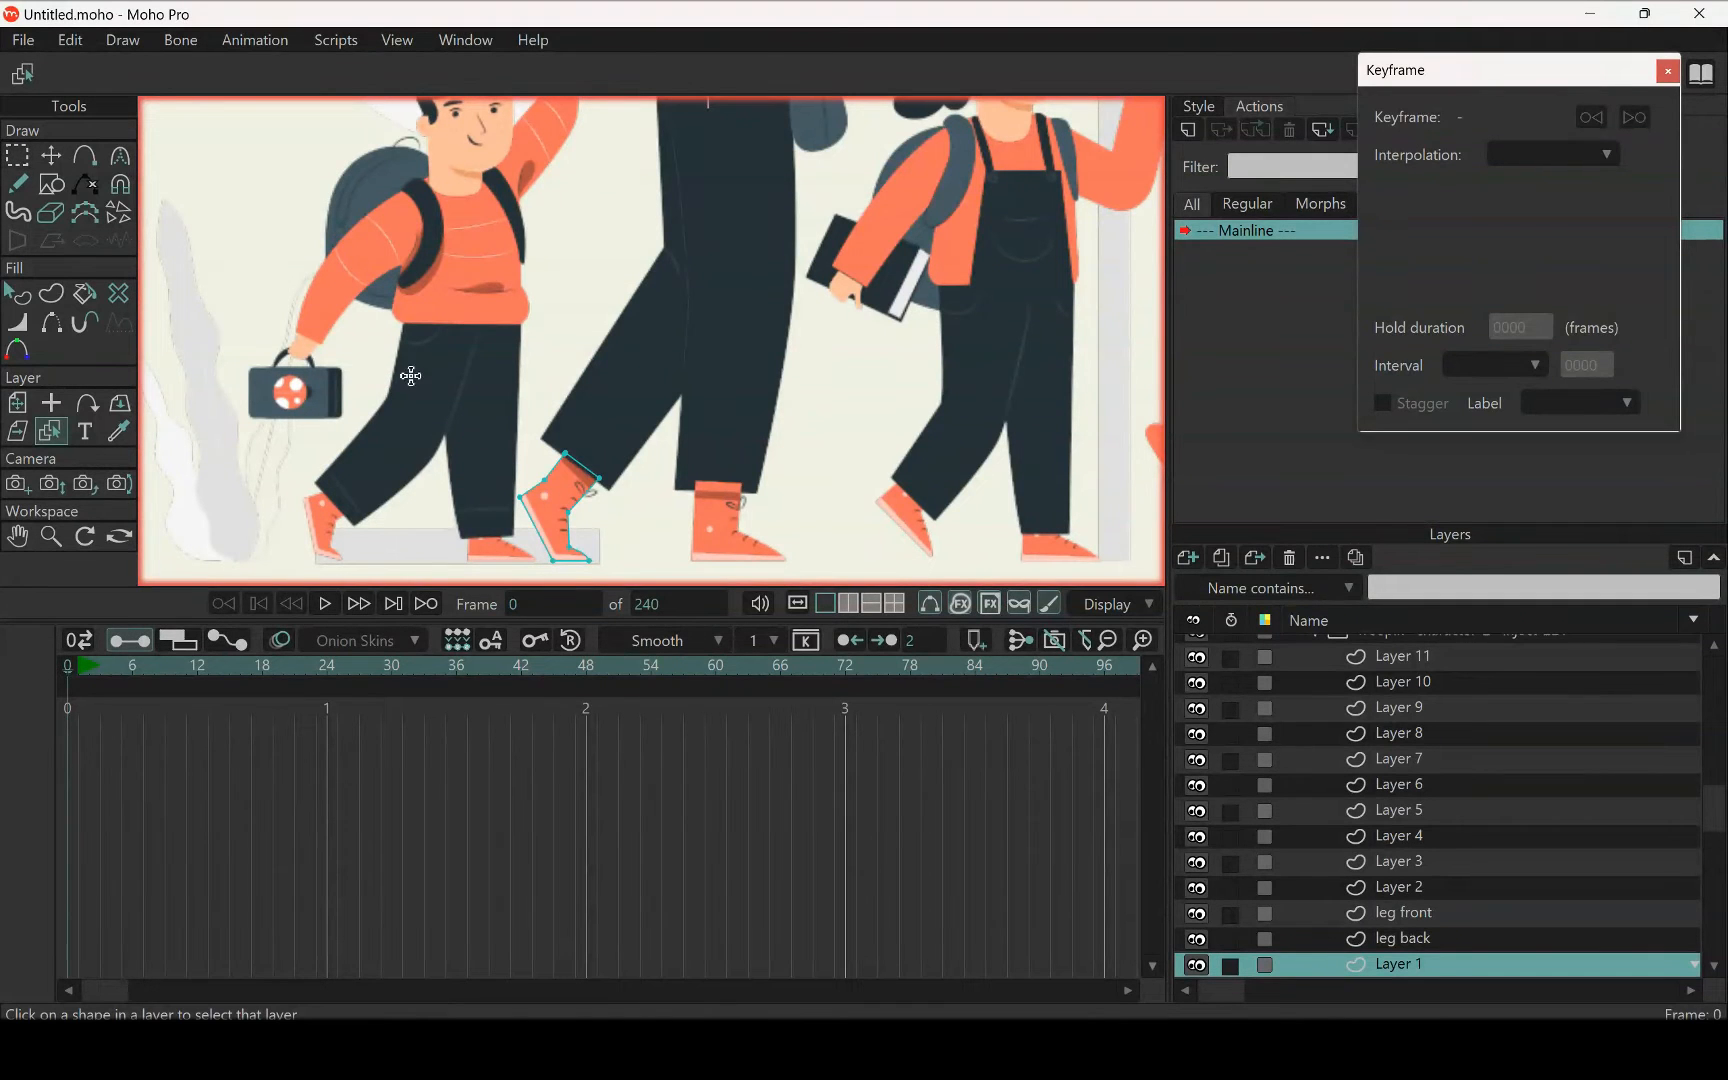
{"action": "left_click", "coordinate": [17, 156]}
{"action": "left_click_drag", "start_coordinate": [523, 415], "coordinate": [715, 586]}
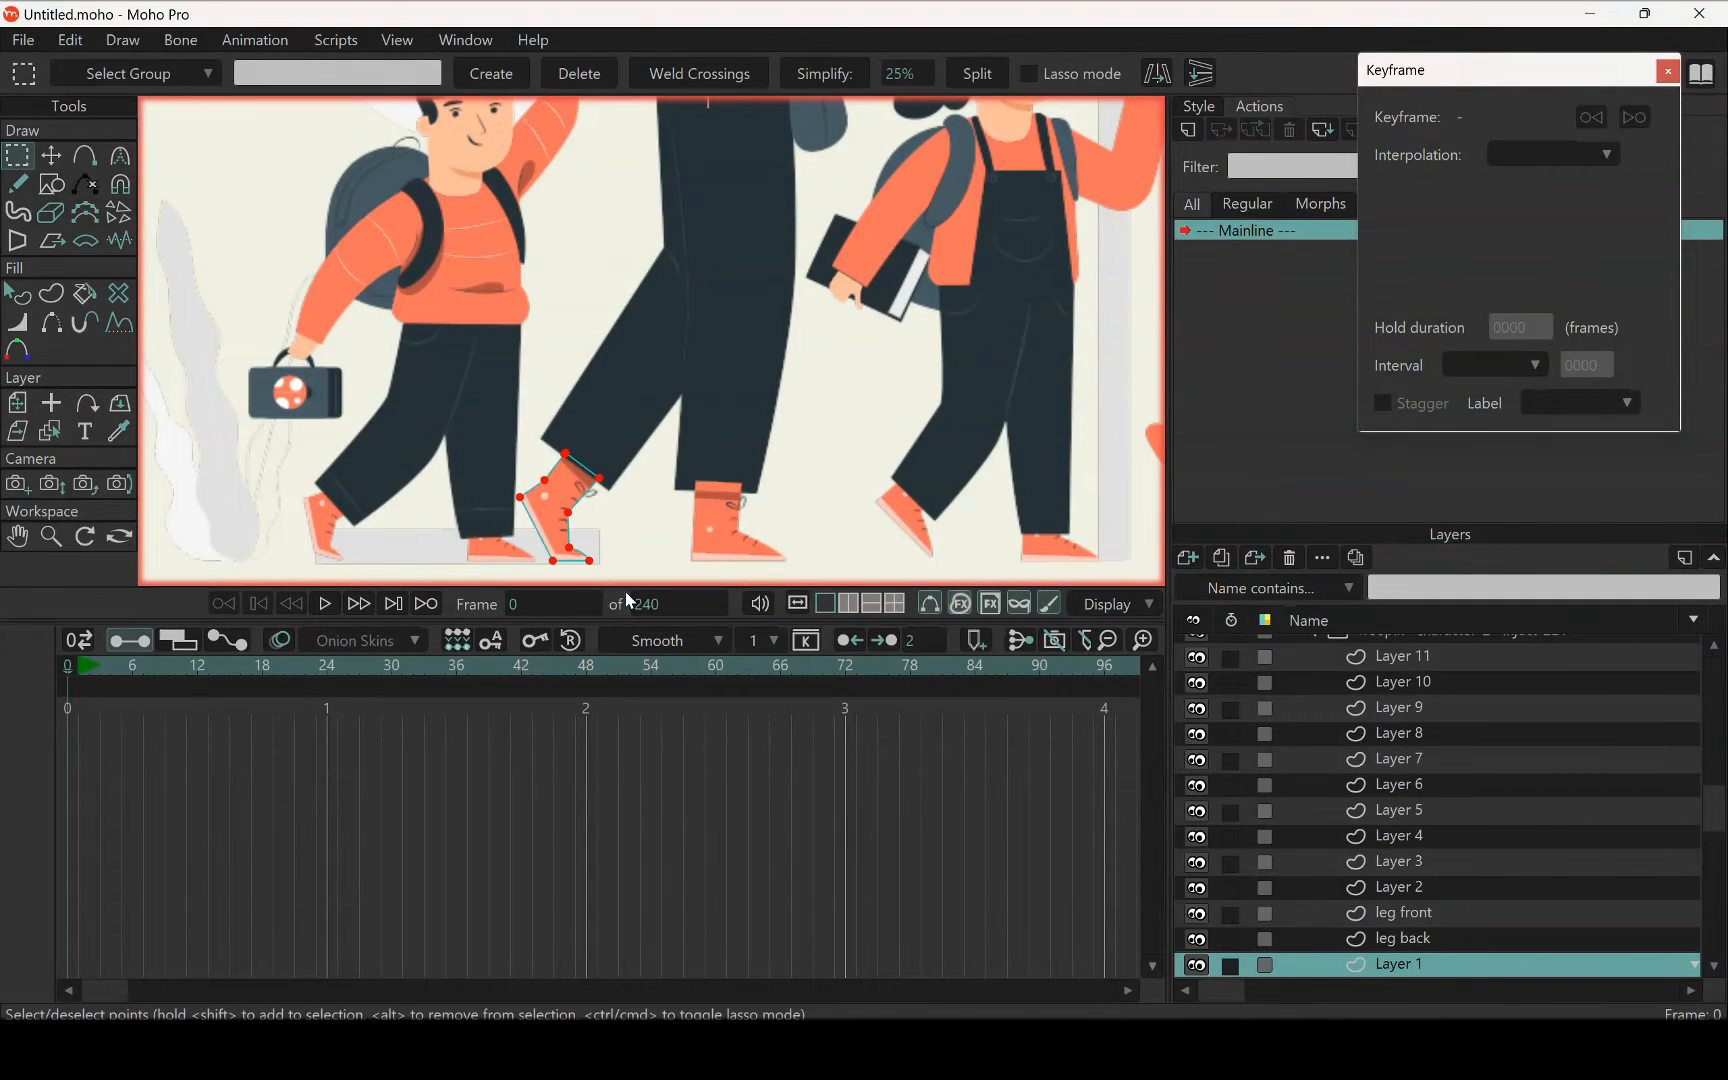
{"action": "key", "text": "Delete"}
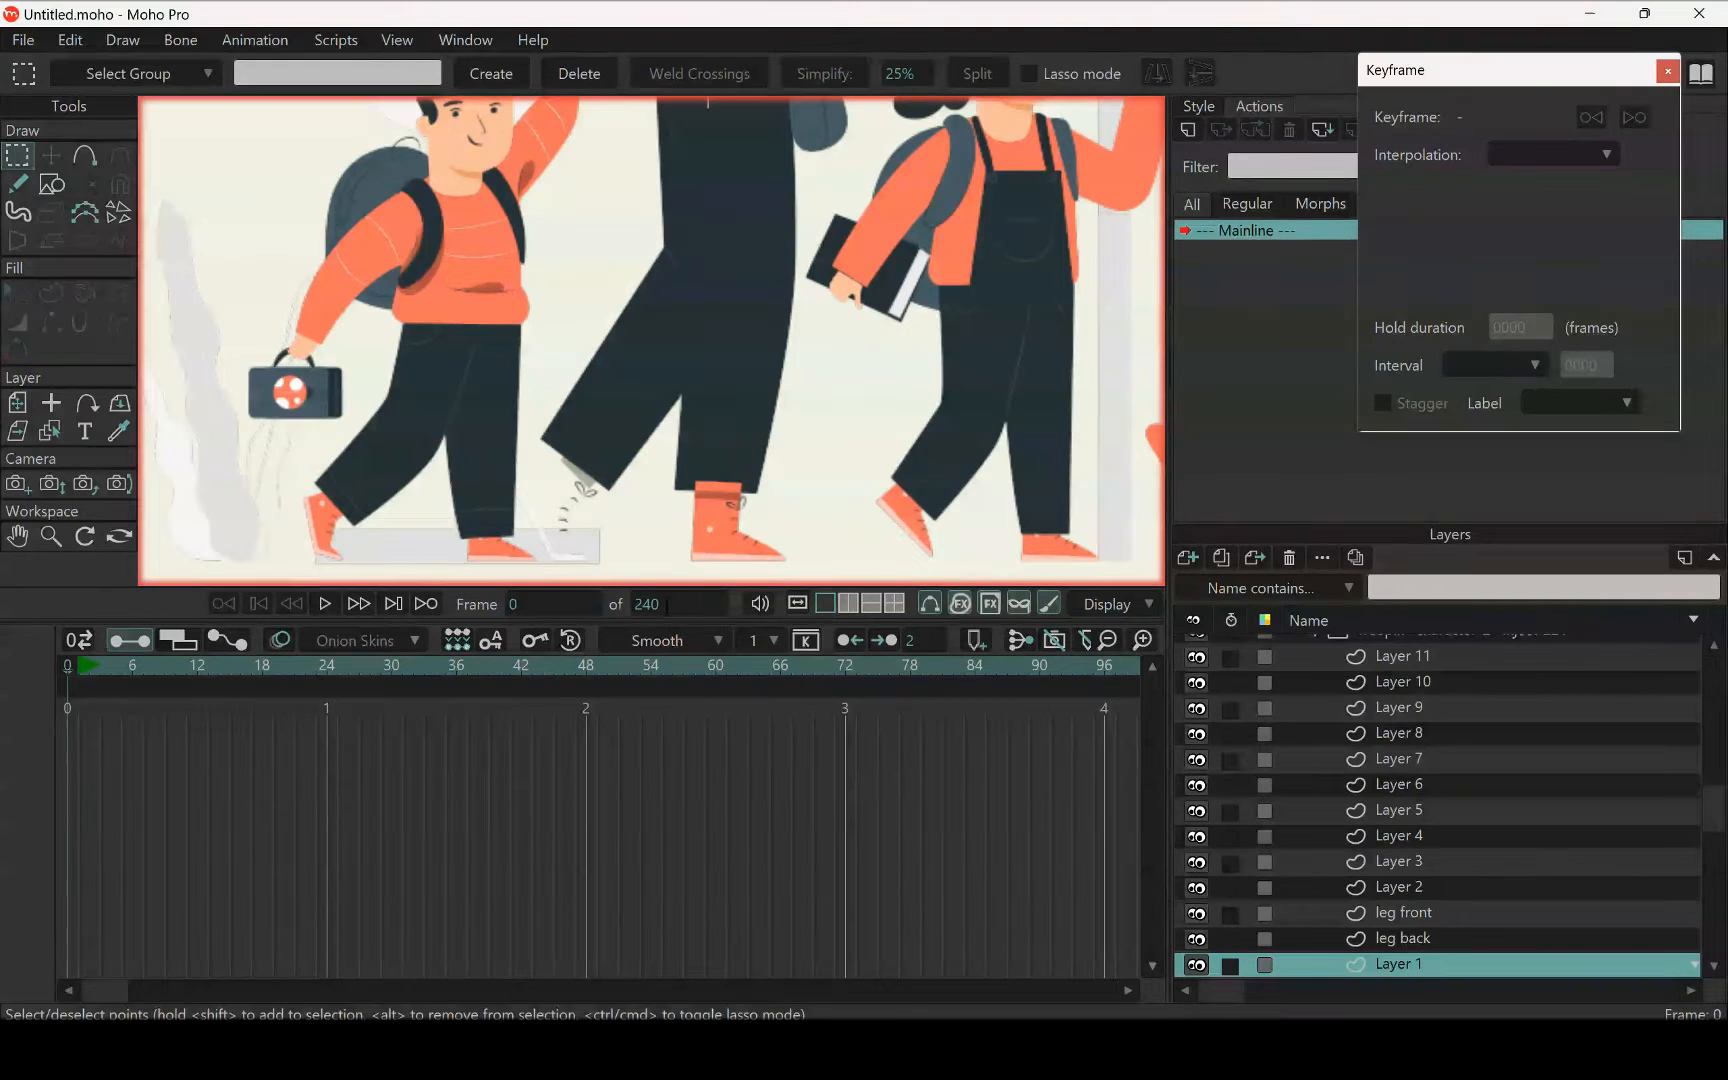
Paste the cut shoe of the woman's bent leg into the leg back layer
{"action": "scroll", "coordinate": [575, 533], "scroll_direction": "up", "scroll_amount": 4}
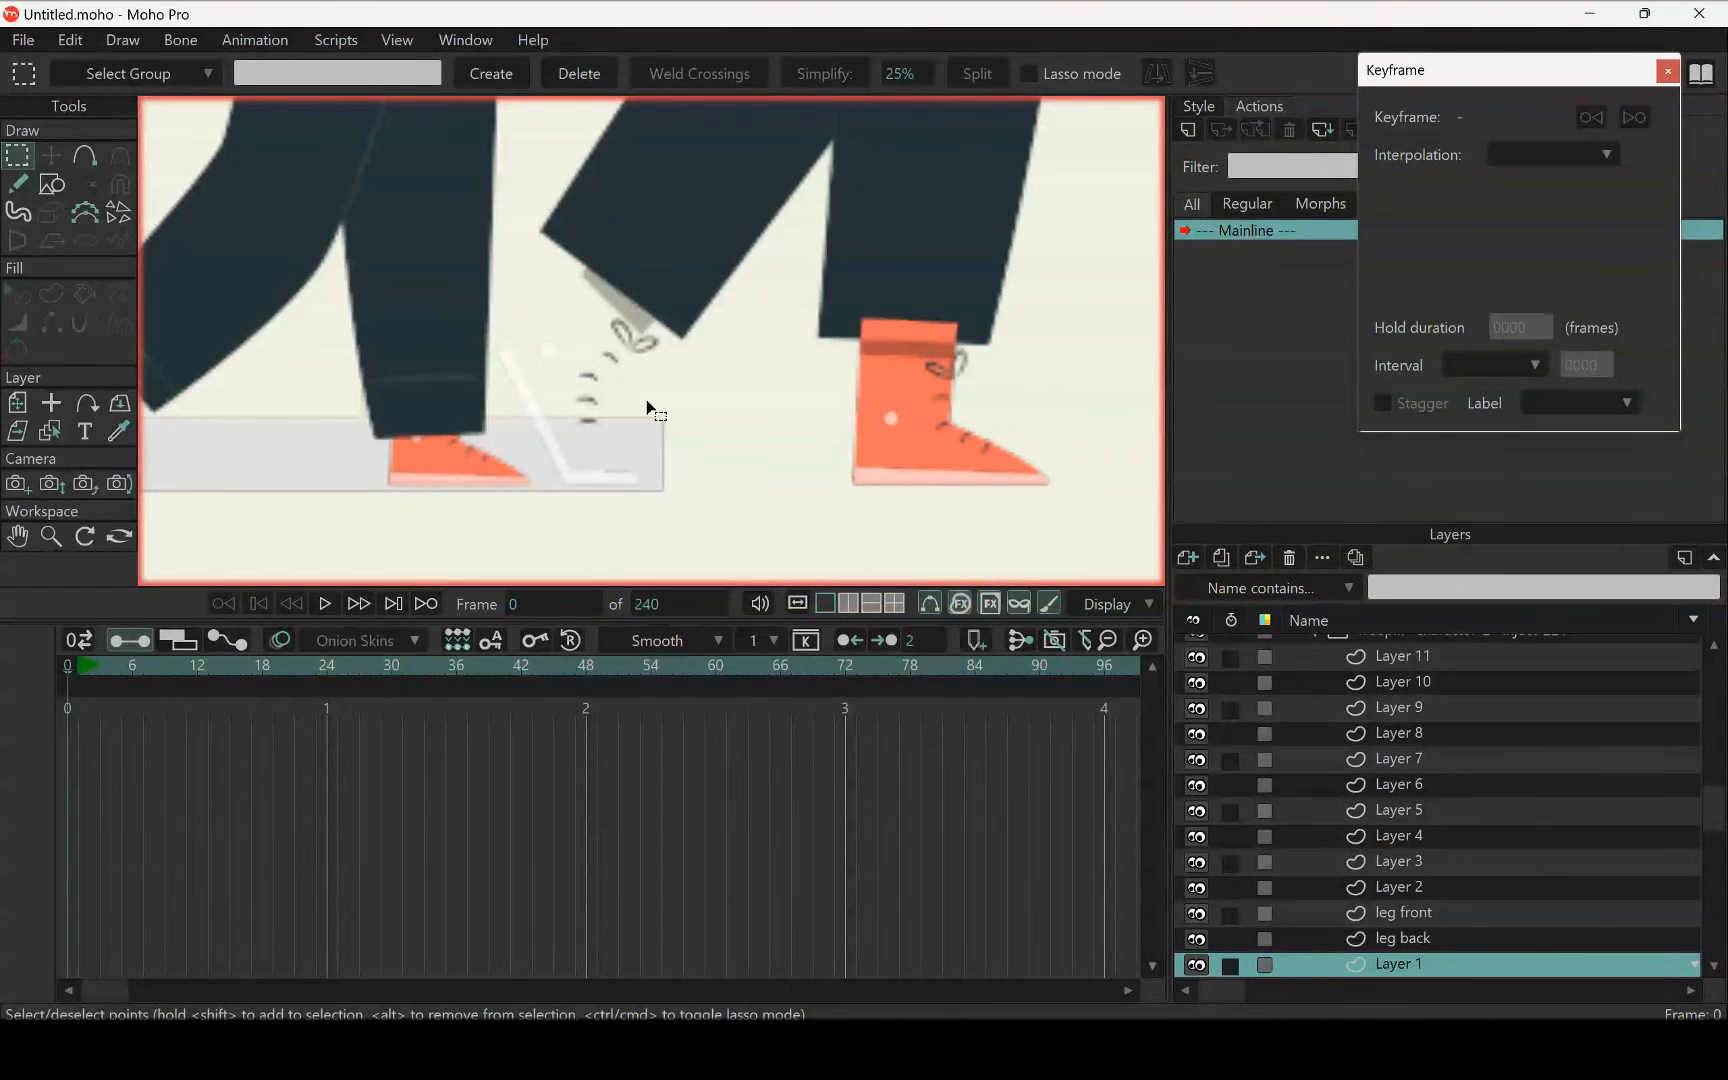
{"action": "left_click", "coordinate": [1410, 938]}
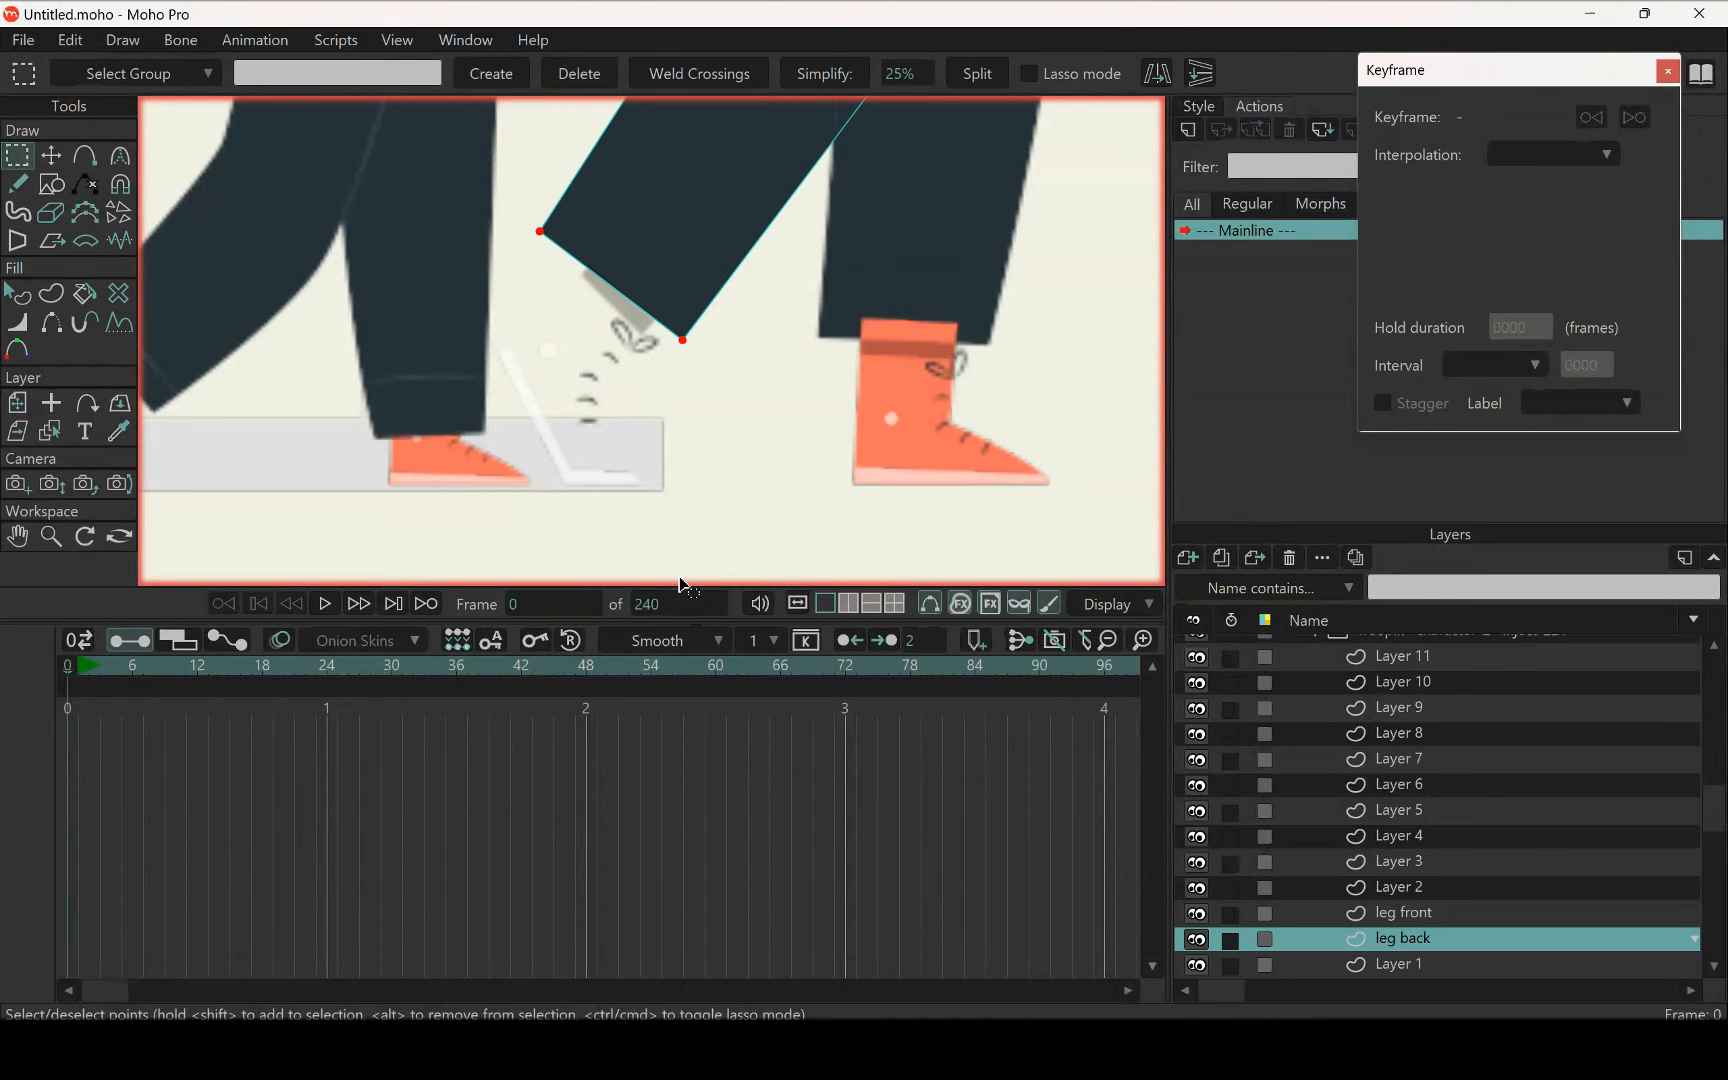
{"action": "key", "text": "ctrl+a"}
{"action": "key", "text": "t"}
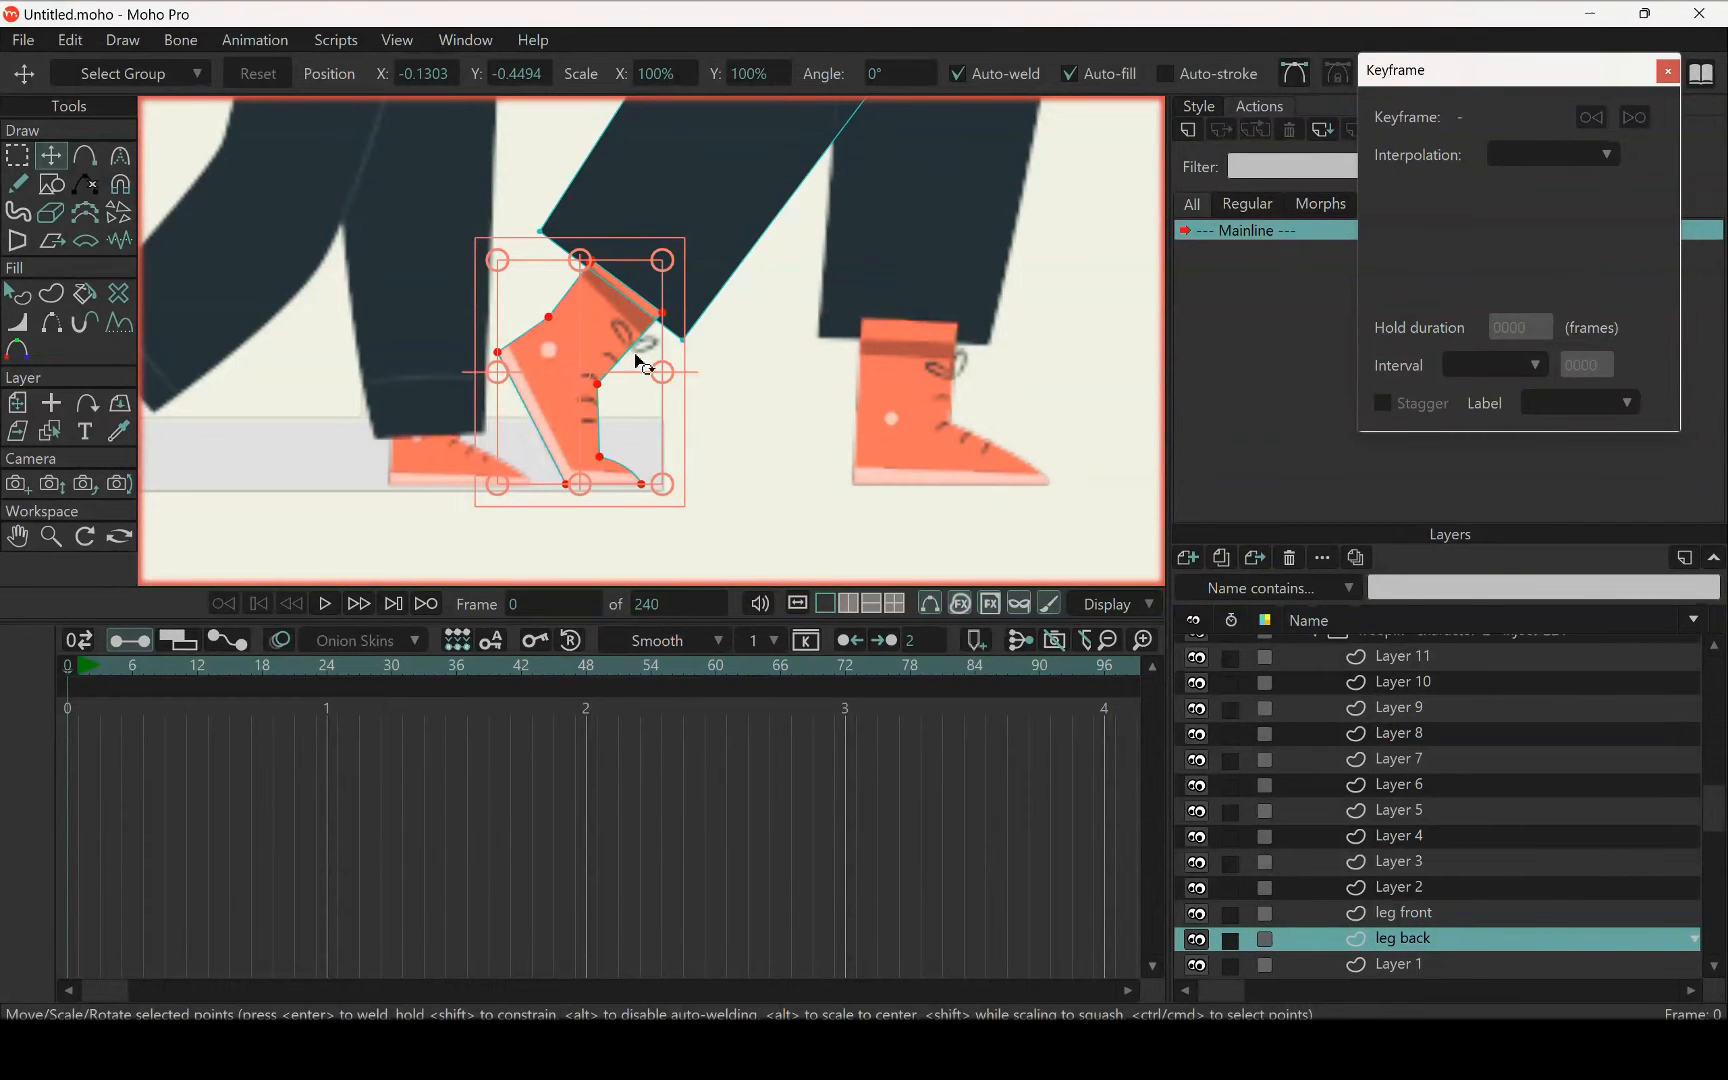
Hide the leg back layer and cut the bent leg's shoe sole and laces out of Layer 2
{"action": "left_click", "coordinate": [1197, 940]}
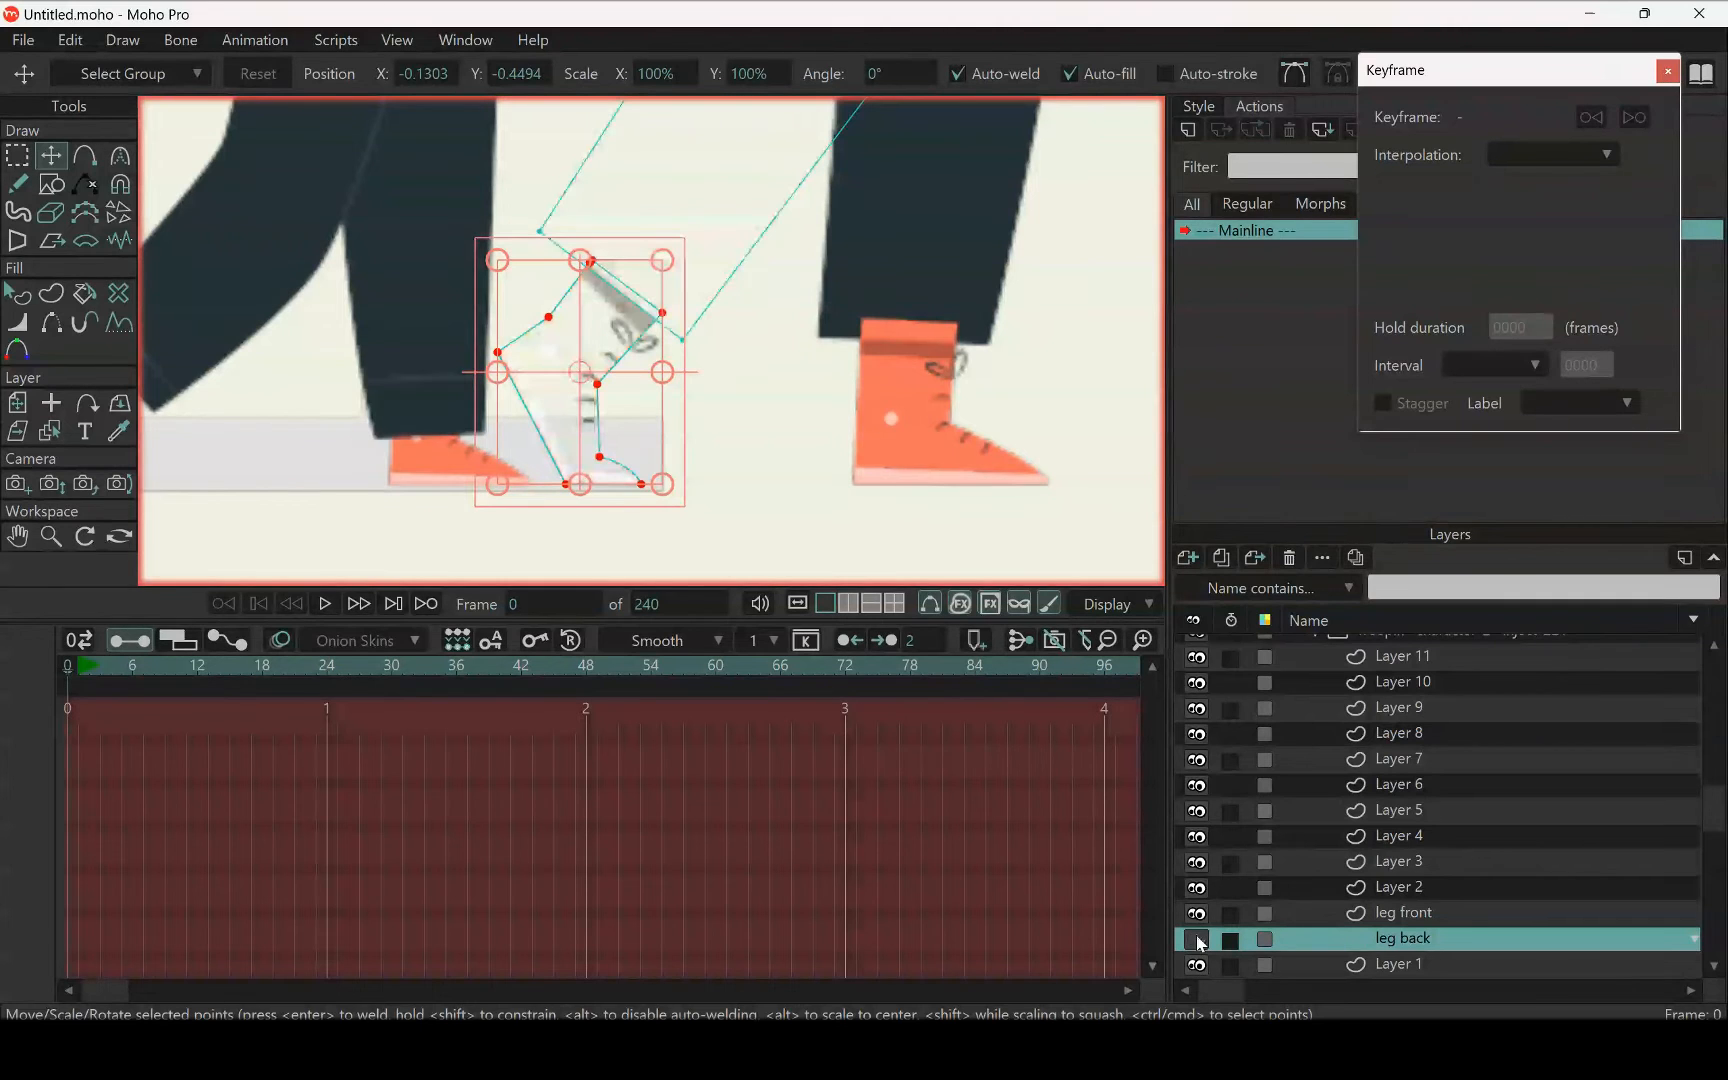
{"action": "scroll", "coordinate": [660, 372], "scroll_direction": "up", "scroll_amount": 2}
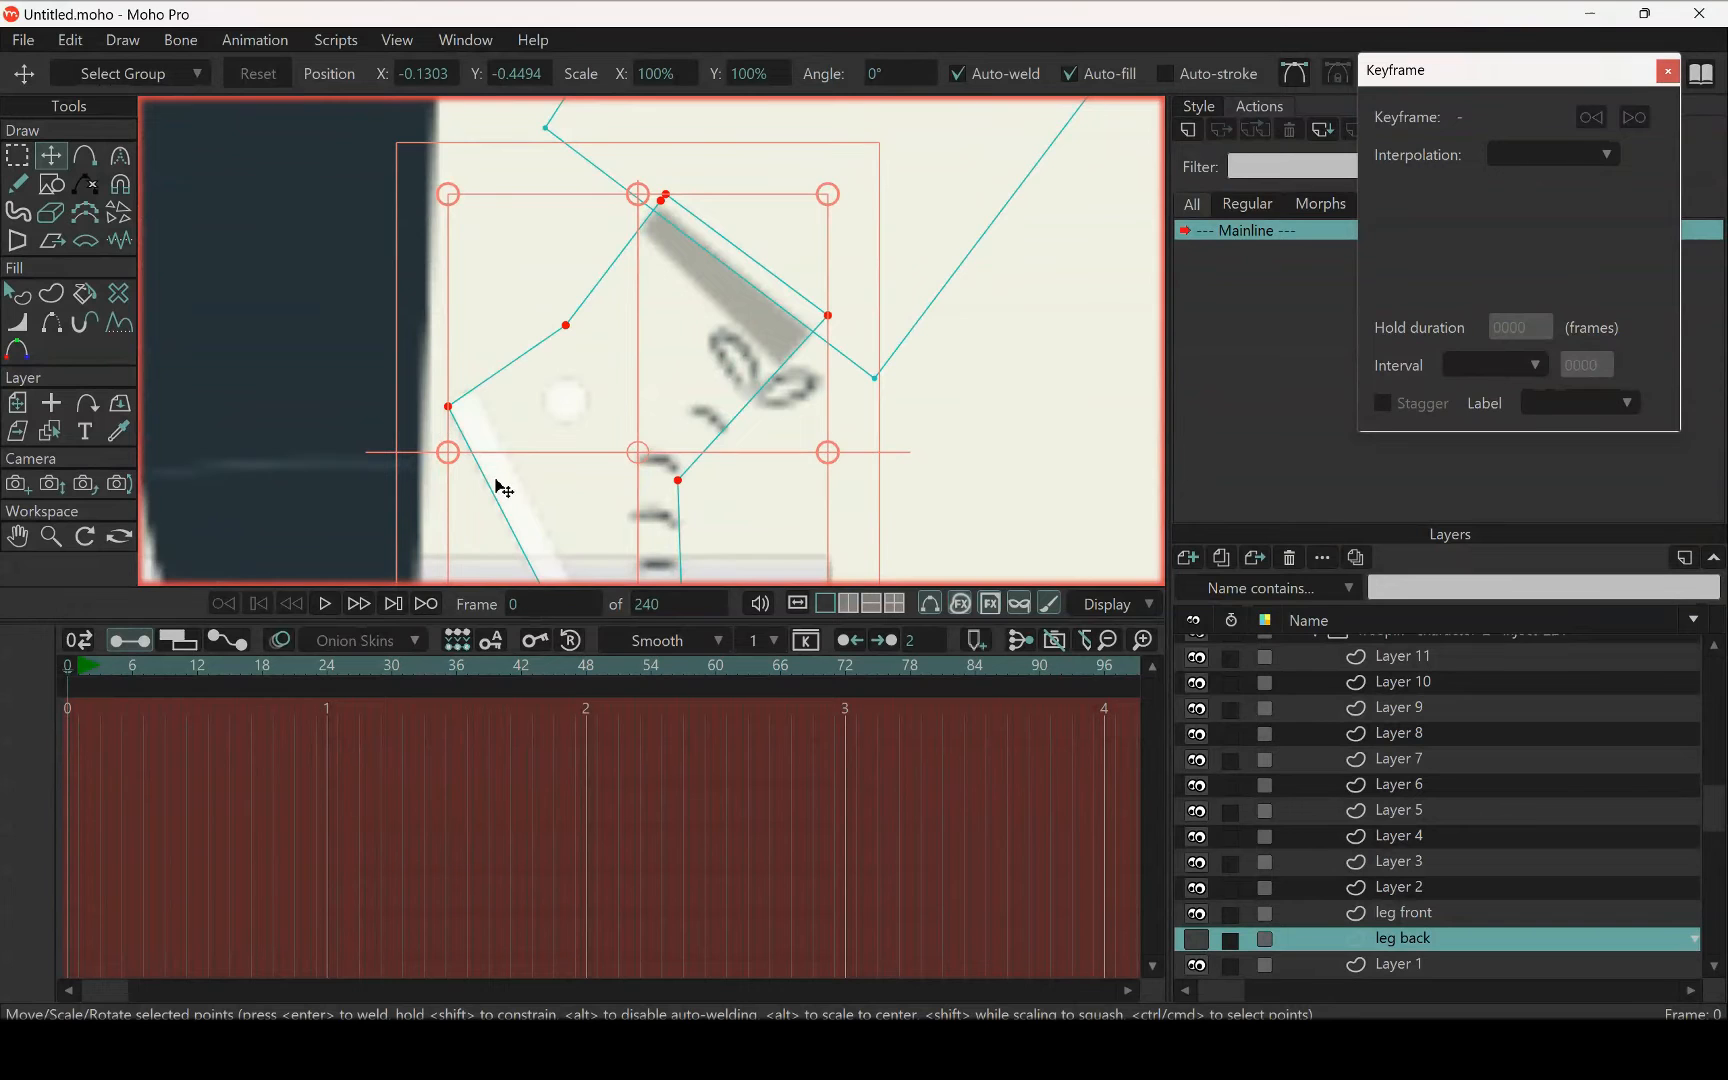
{"action": "scroll", "coordinate": [500, 488], "scroll_direction": "down", "scroll_amount": 2}
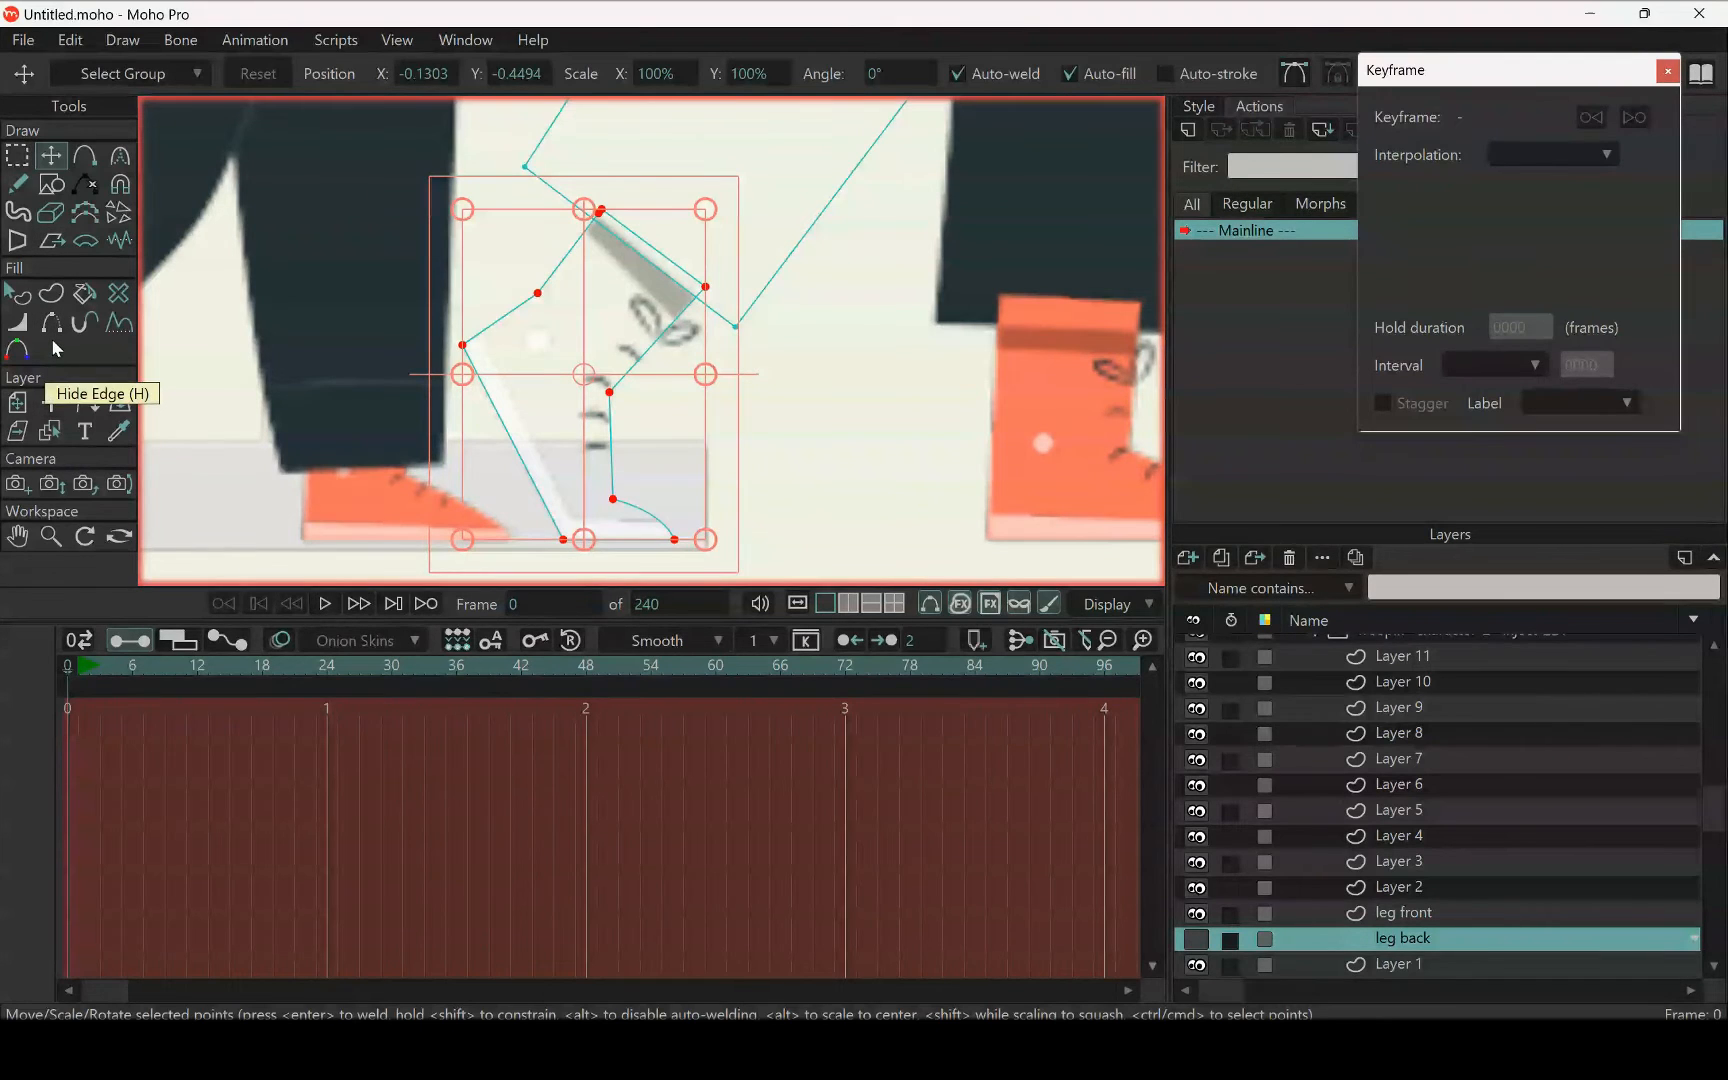
{"action": "left_click", "coordinate": [50, 430]}
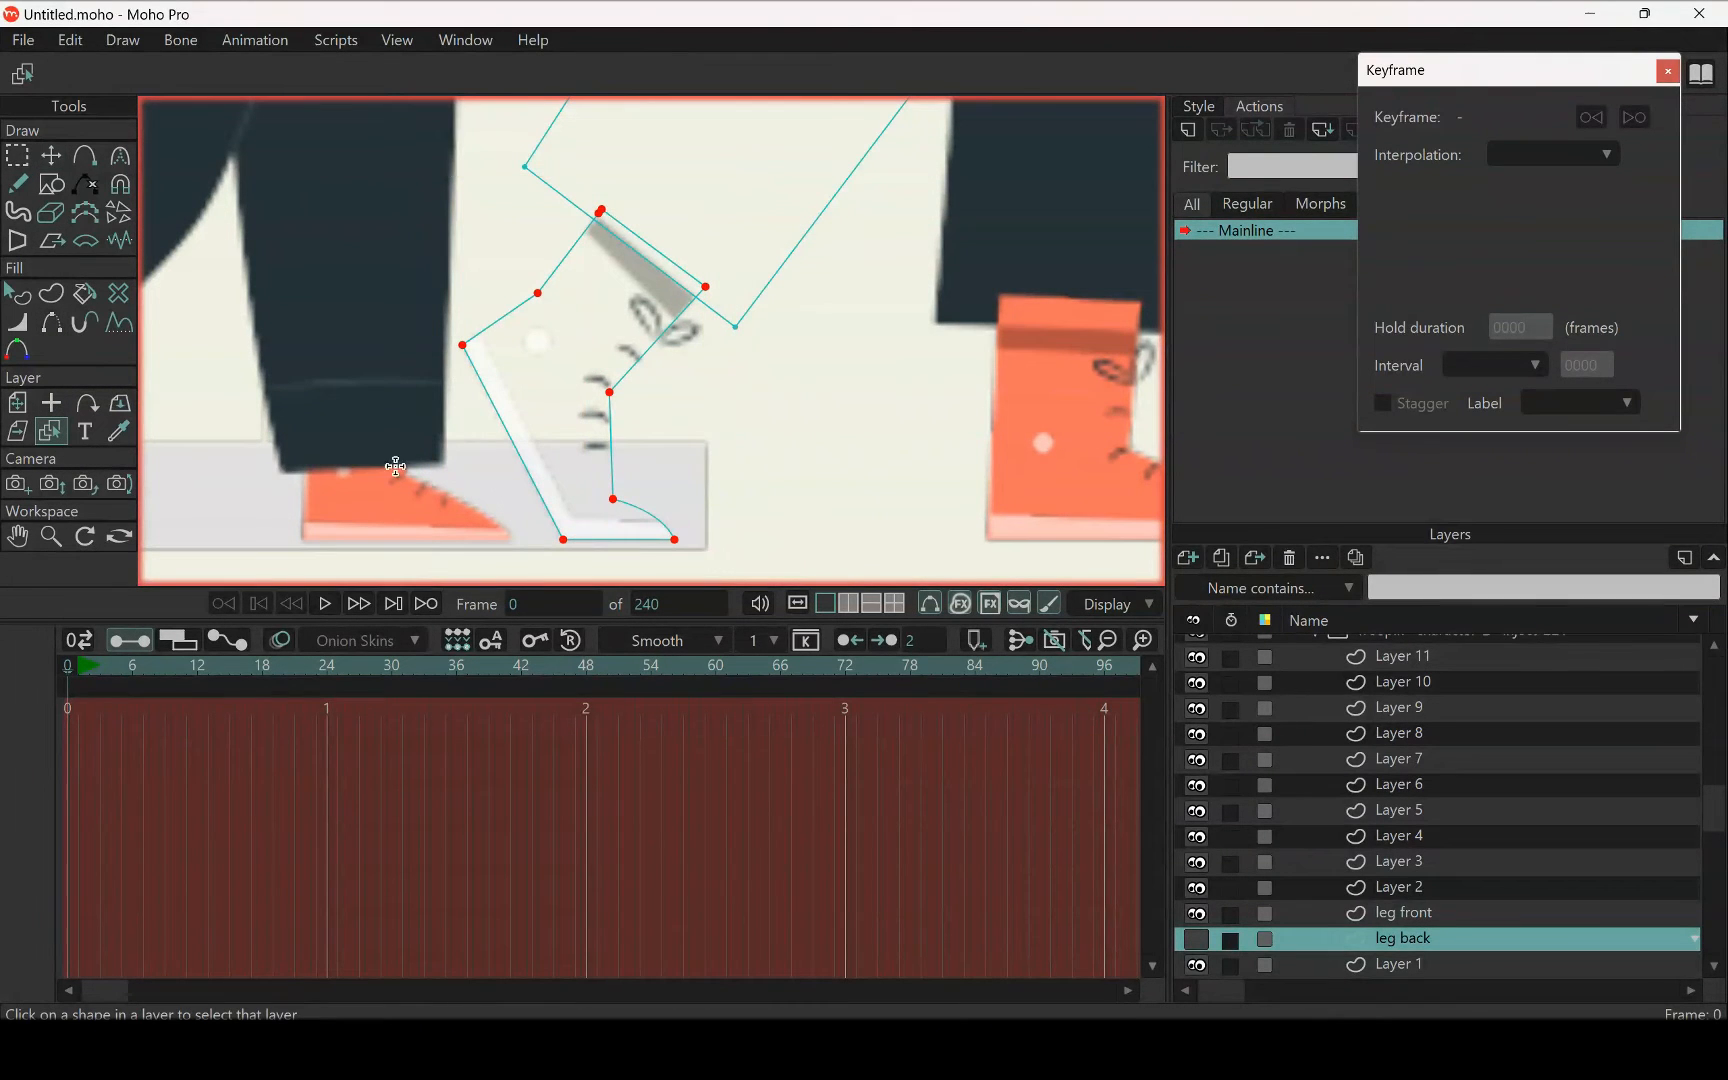
{"action": "left_click", "coordinate": [507, 419]}
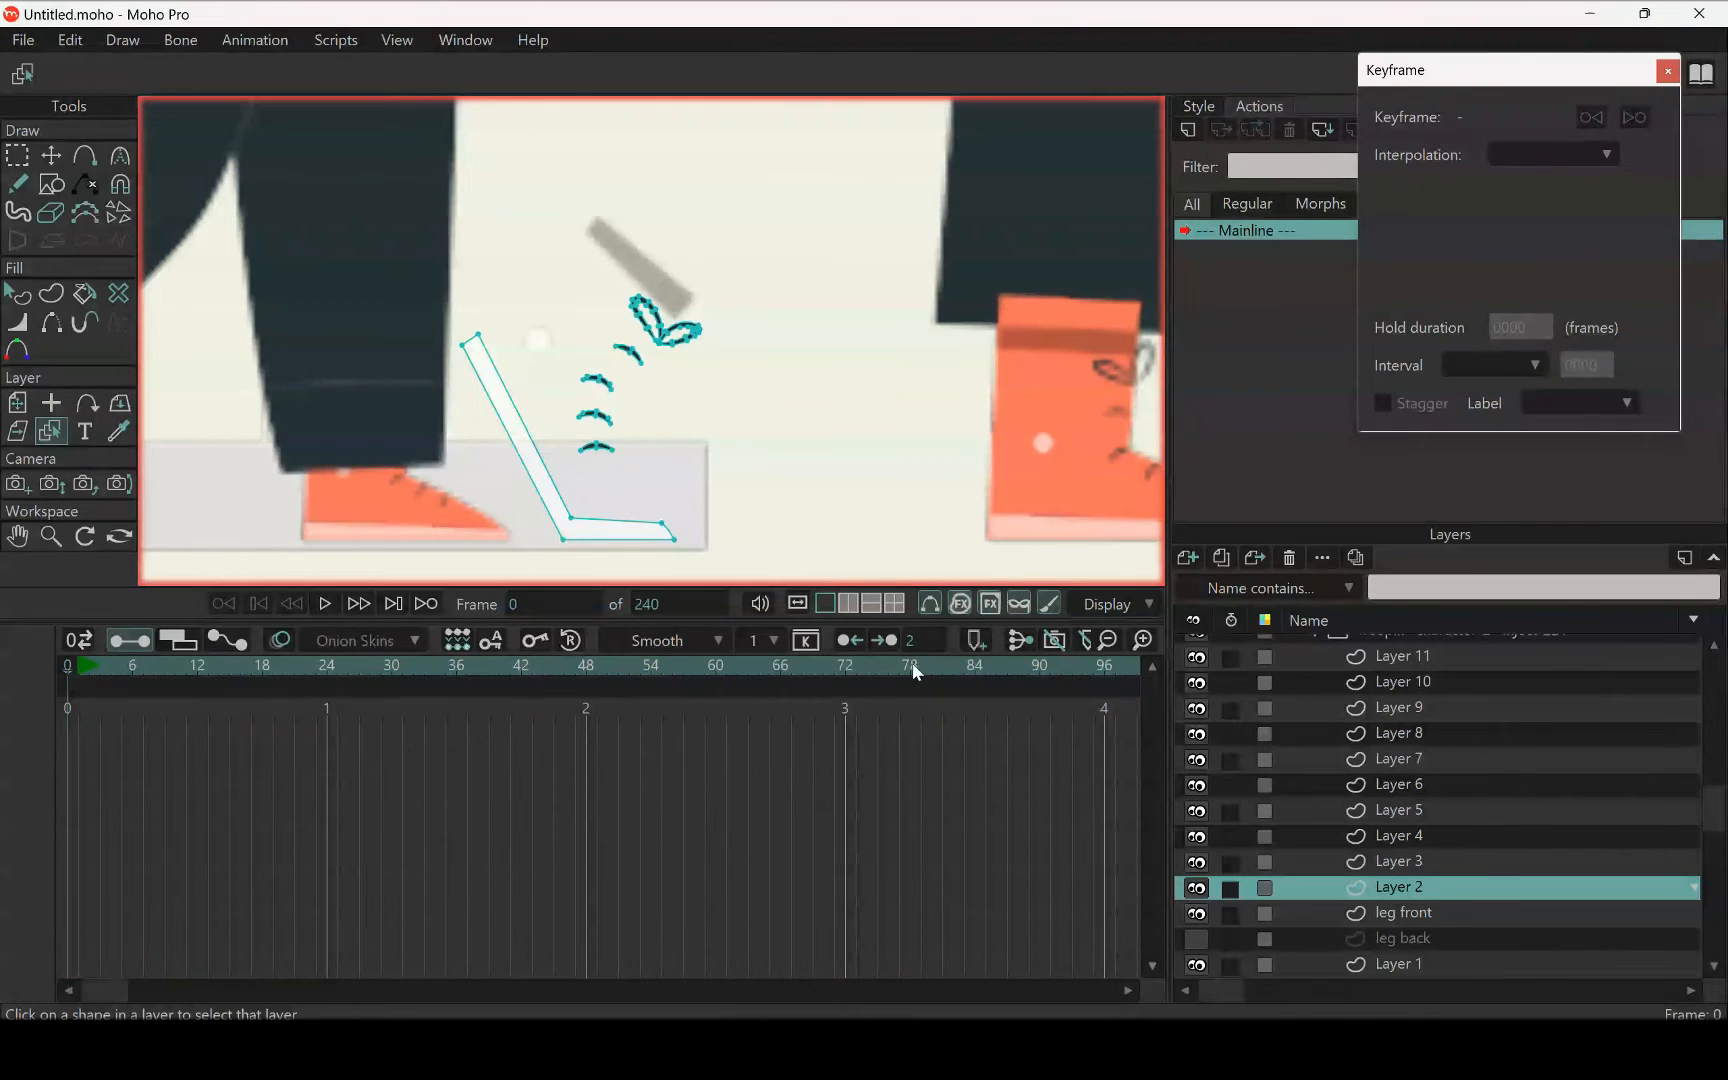
{"action": "left_click", "coordinate": [16, 155]}
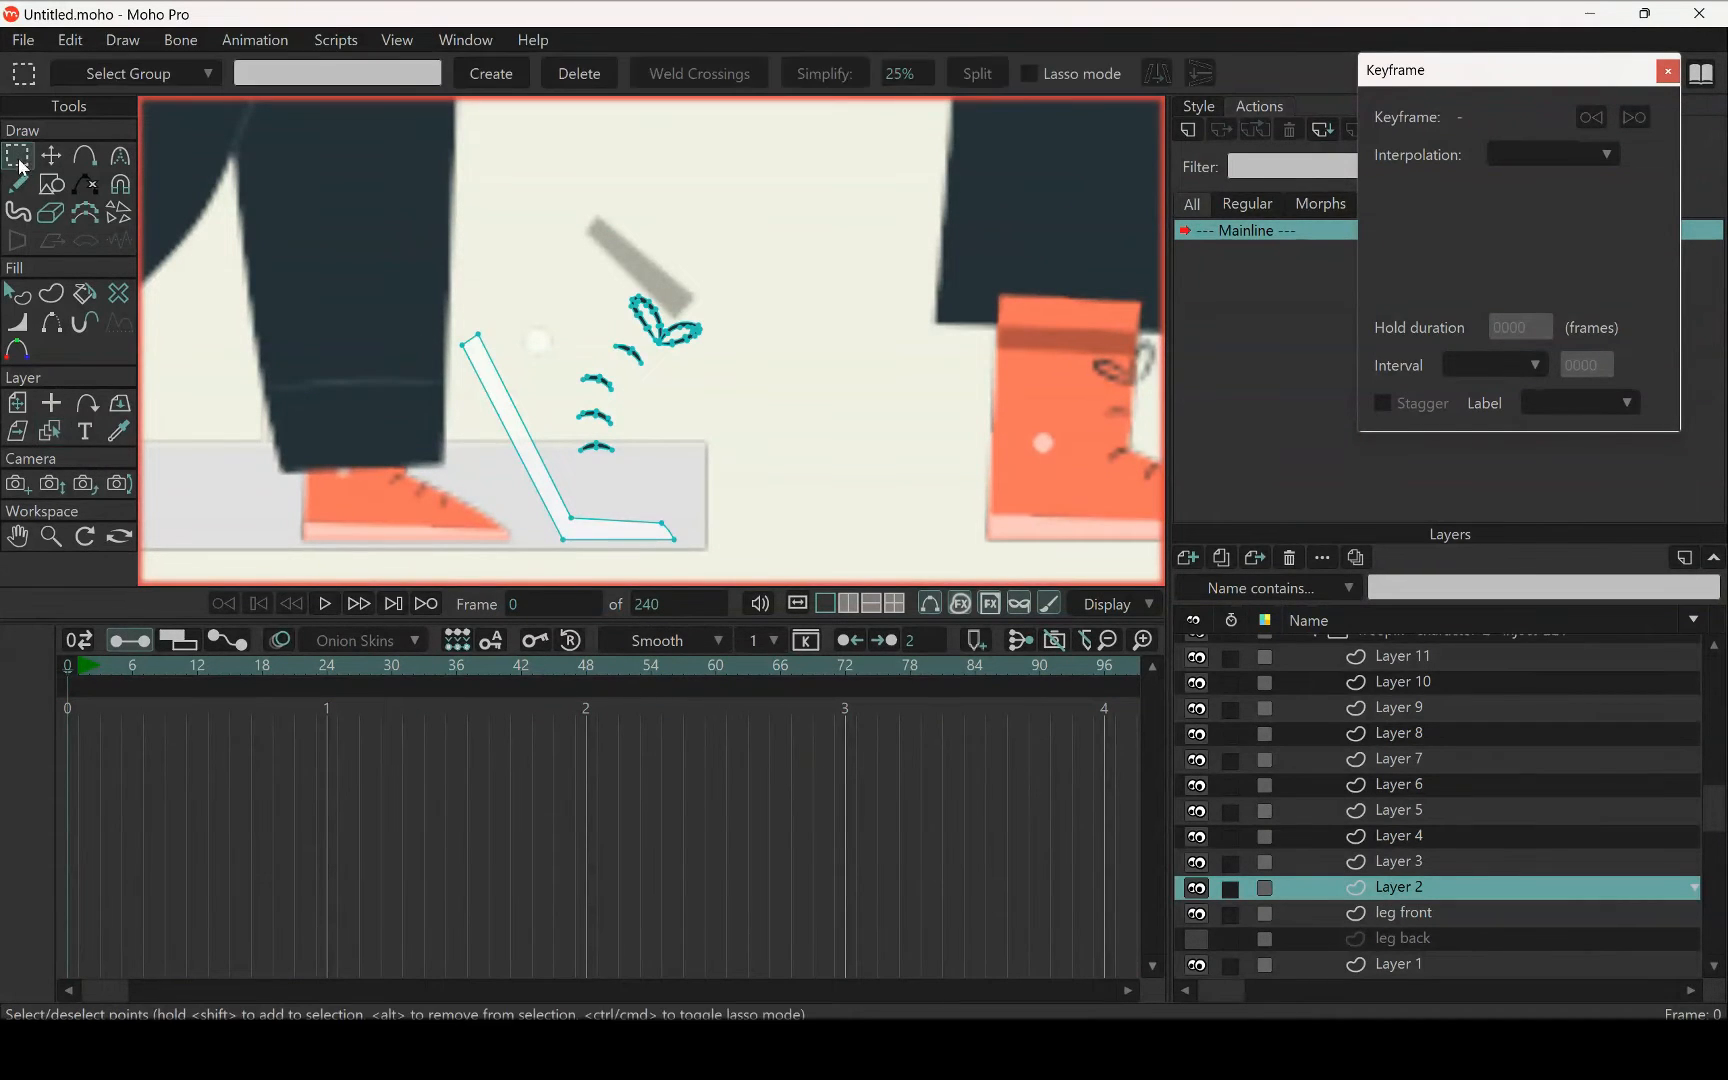
{"action": "left_click_drag", "start_coordinate": [404, 248], "coordinate": [828, 636]}
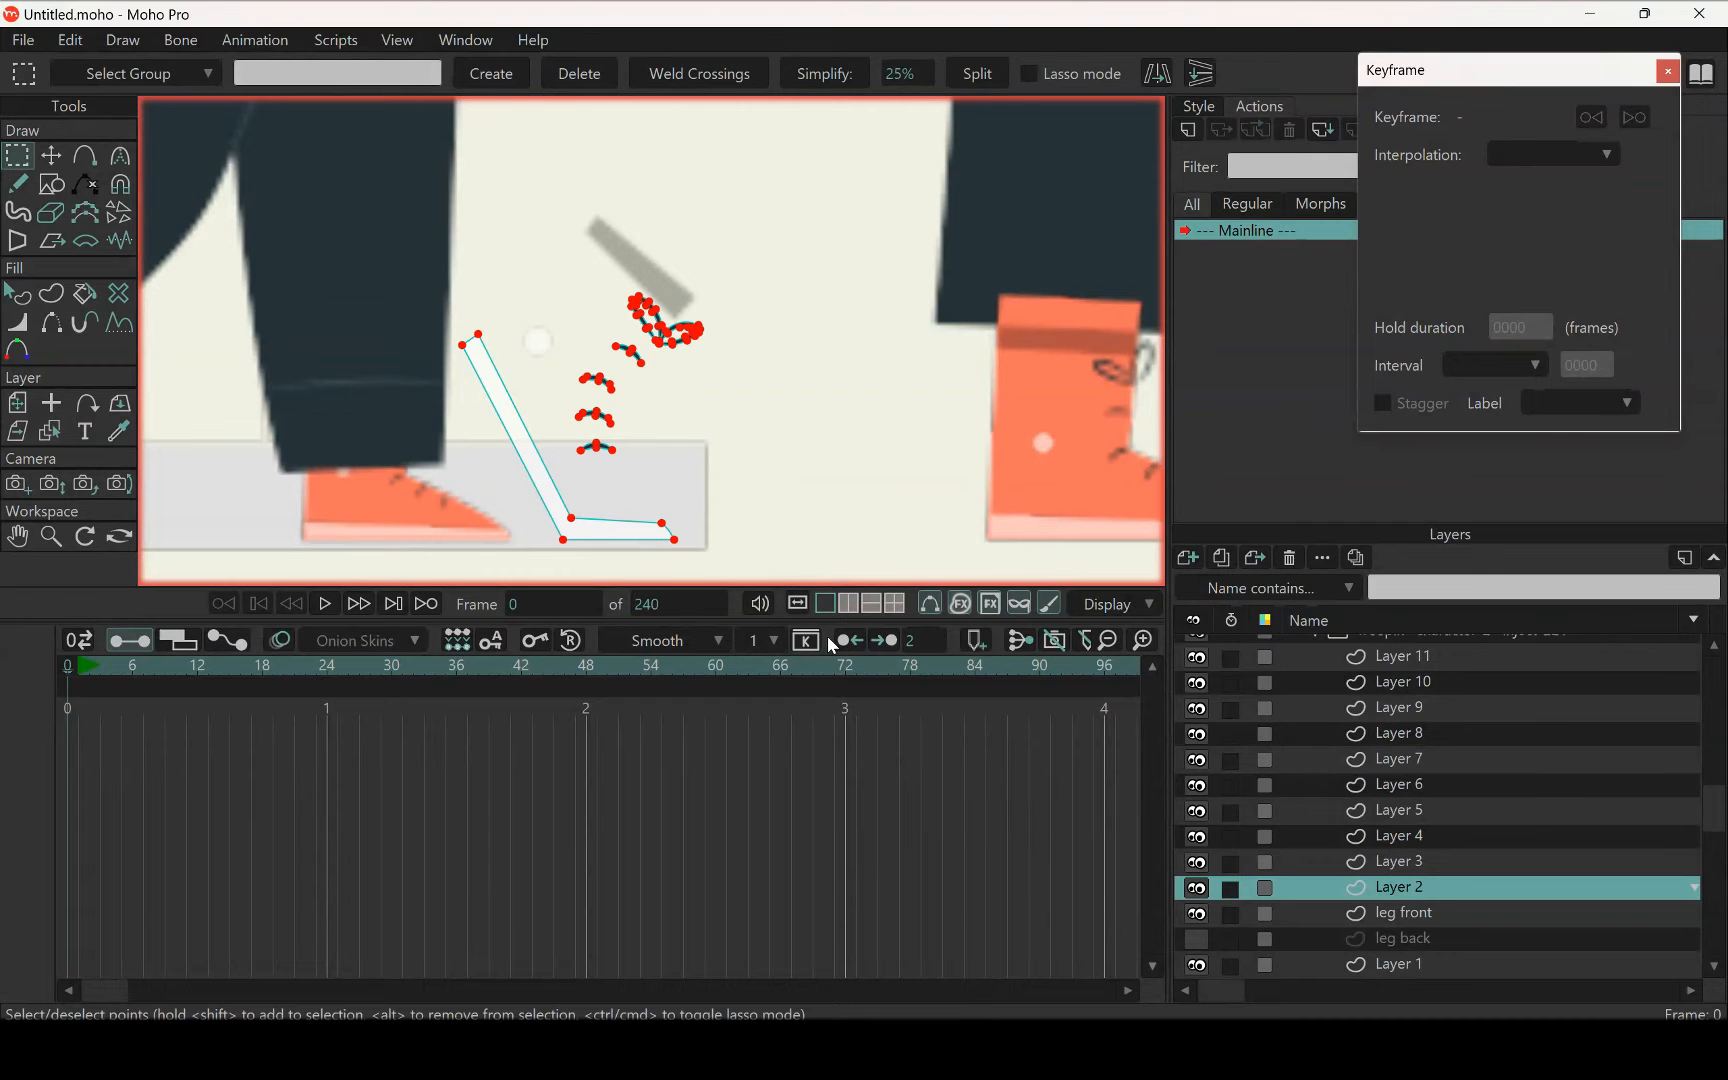
{"action": "key", "text": "Delete"}
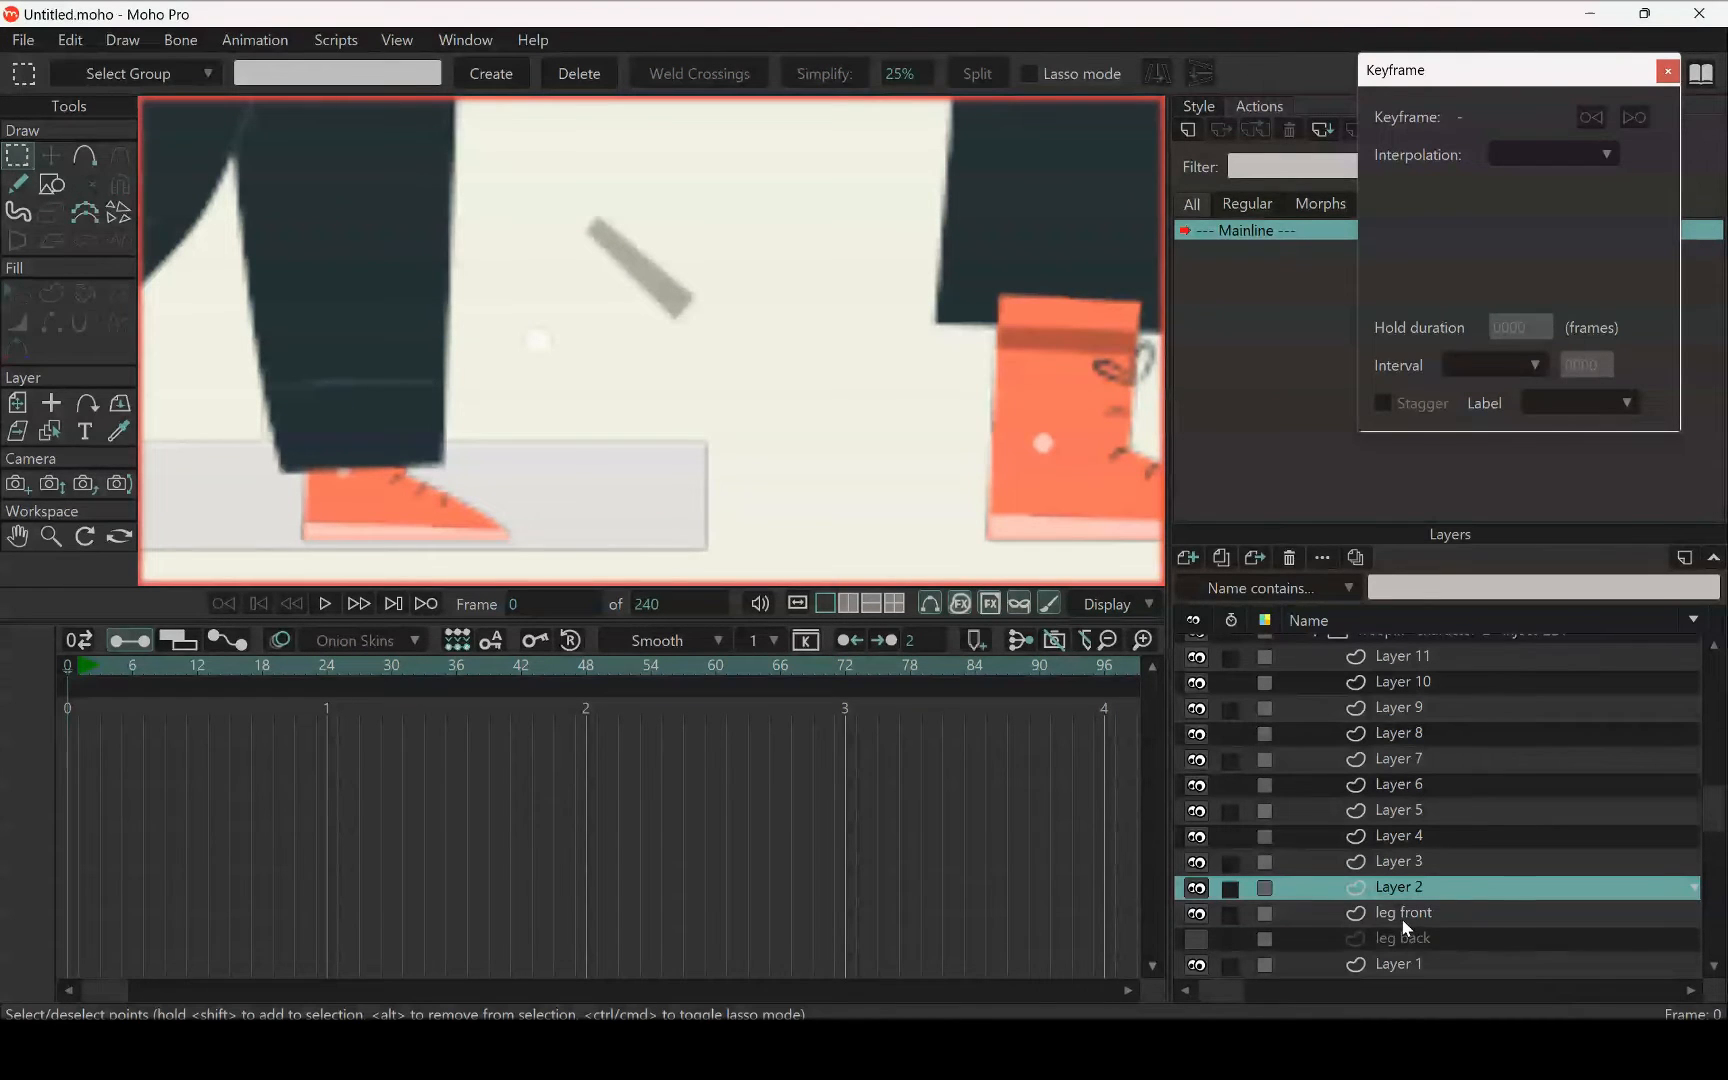
Make the leg back layer visible again and paste the cut sole and laces into it
{"action": "left_click", "coordinate": [1418, 945]}
{"action": "left_click", "coordinate": [1197, 939]}
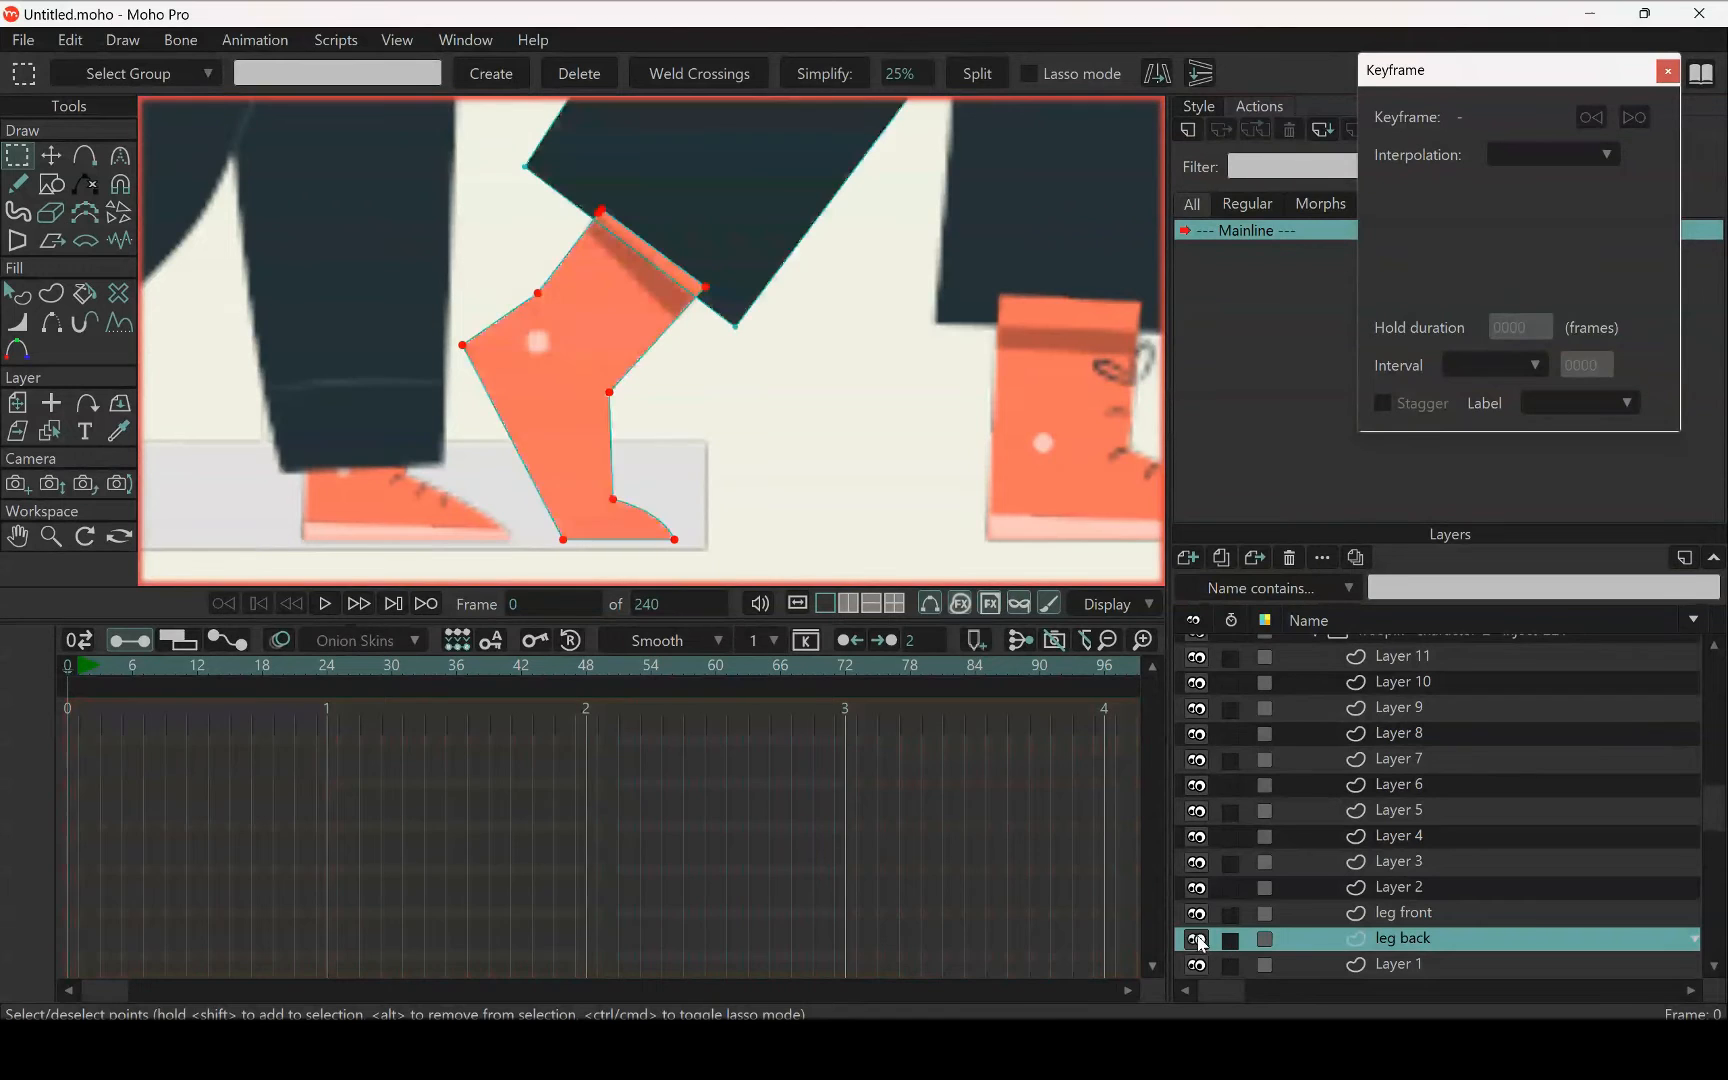
{"action": "key", "text": "ctrl+a"}
{"action": "key", "text": "t"}
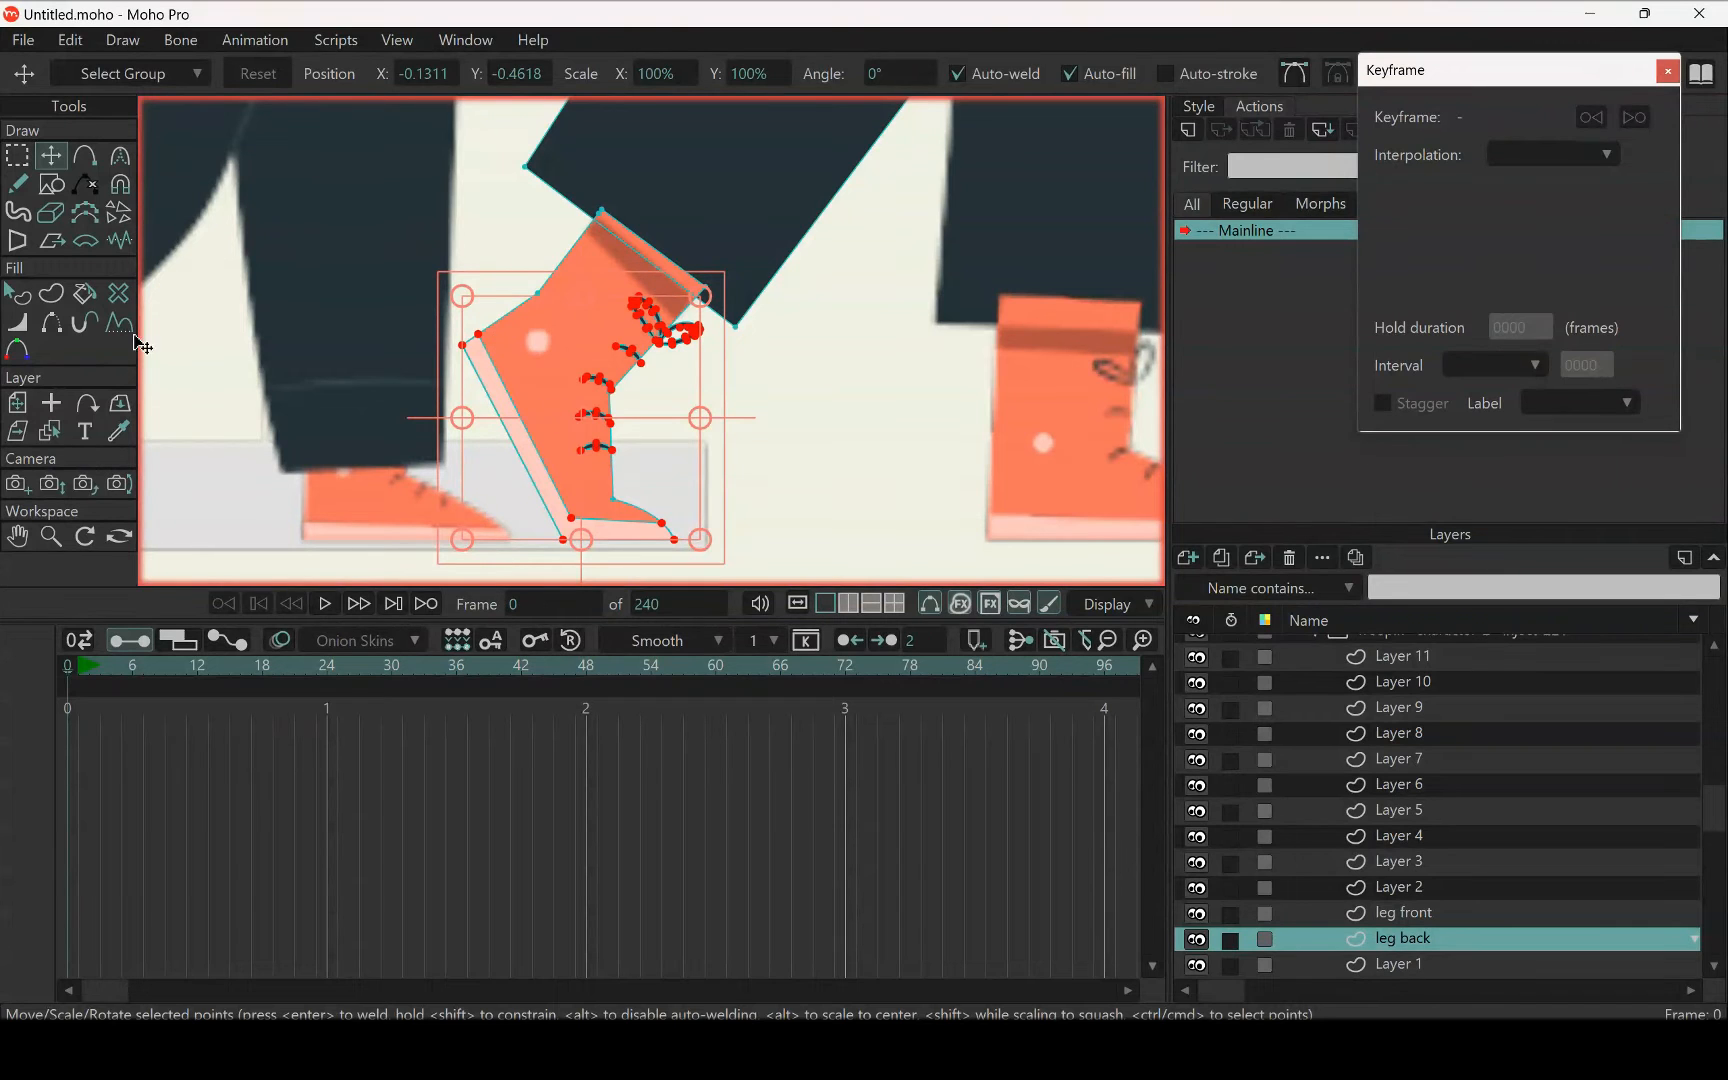
Move the round ankle dot of the bent leg's shoe from Layer 3 into the leg back layer
{"action": "left_click", "coordinate": [49, 431]}
{"action": "left_click", "coordinate": [548, 350]}
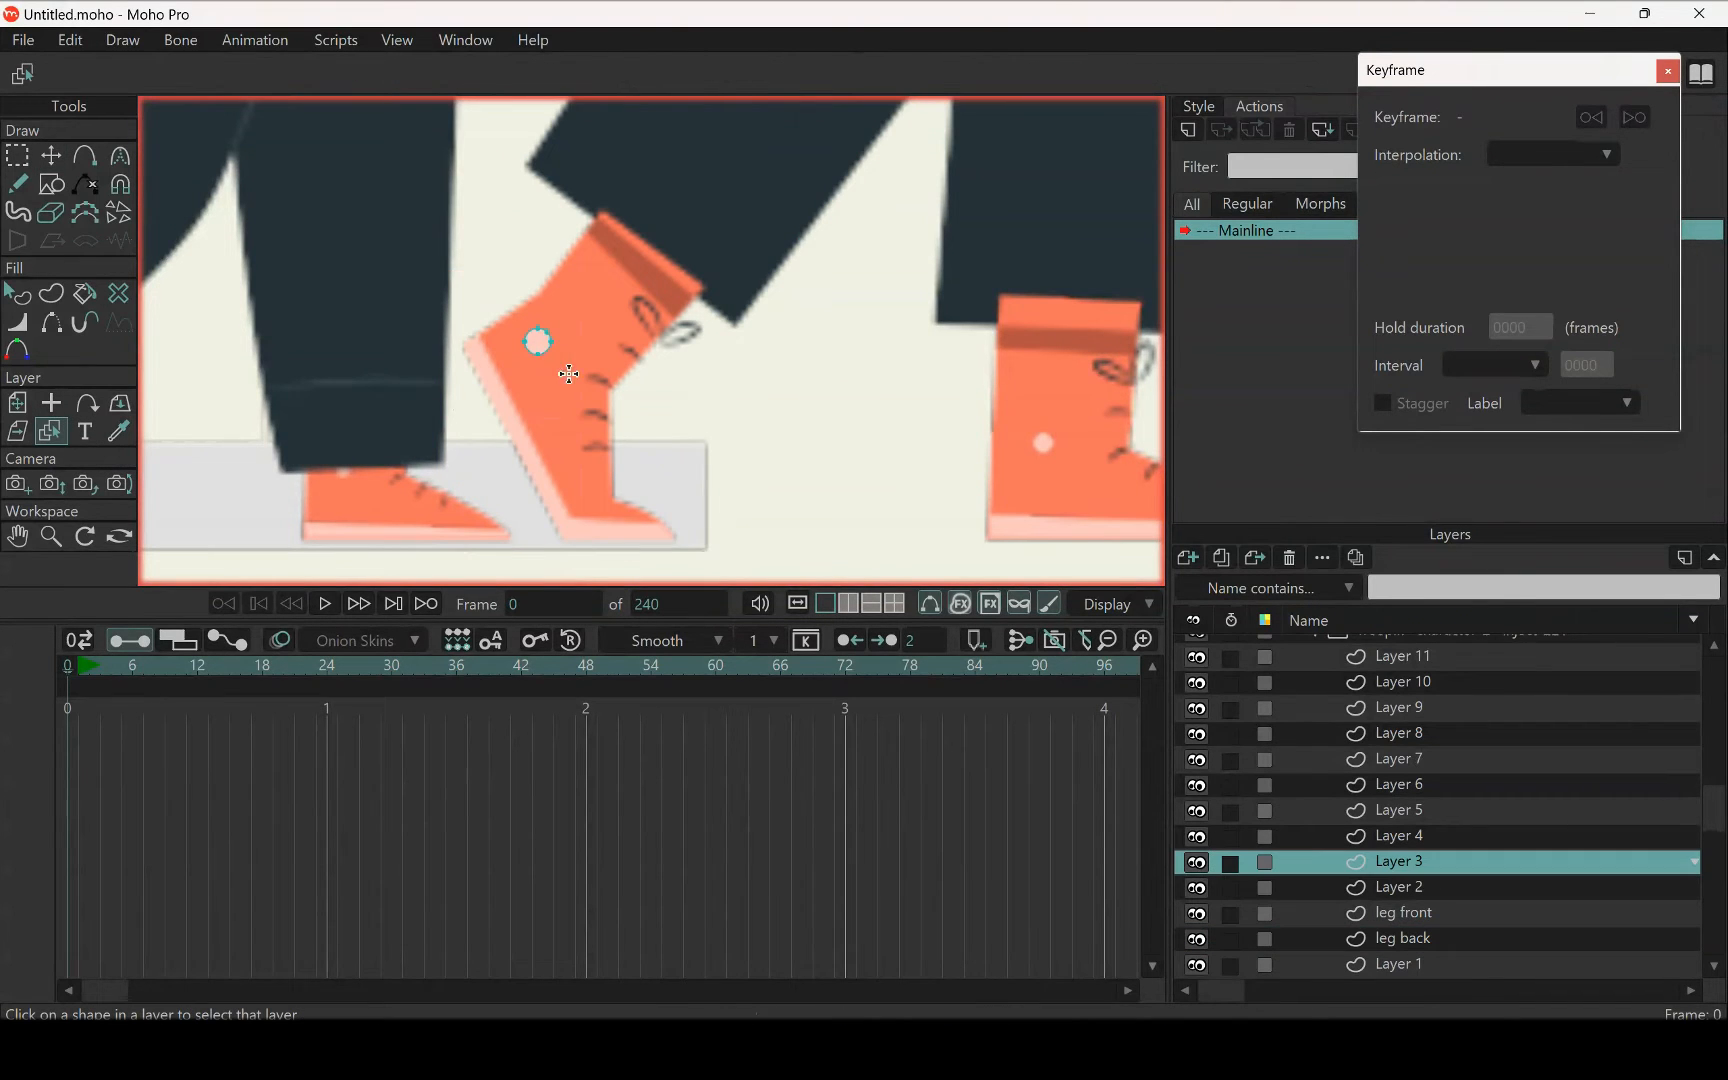
{"action": "key", "text": "g"}
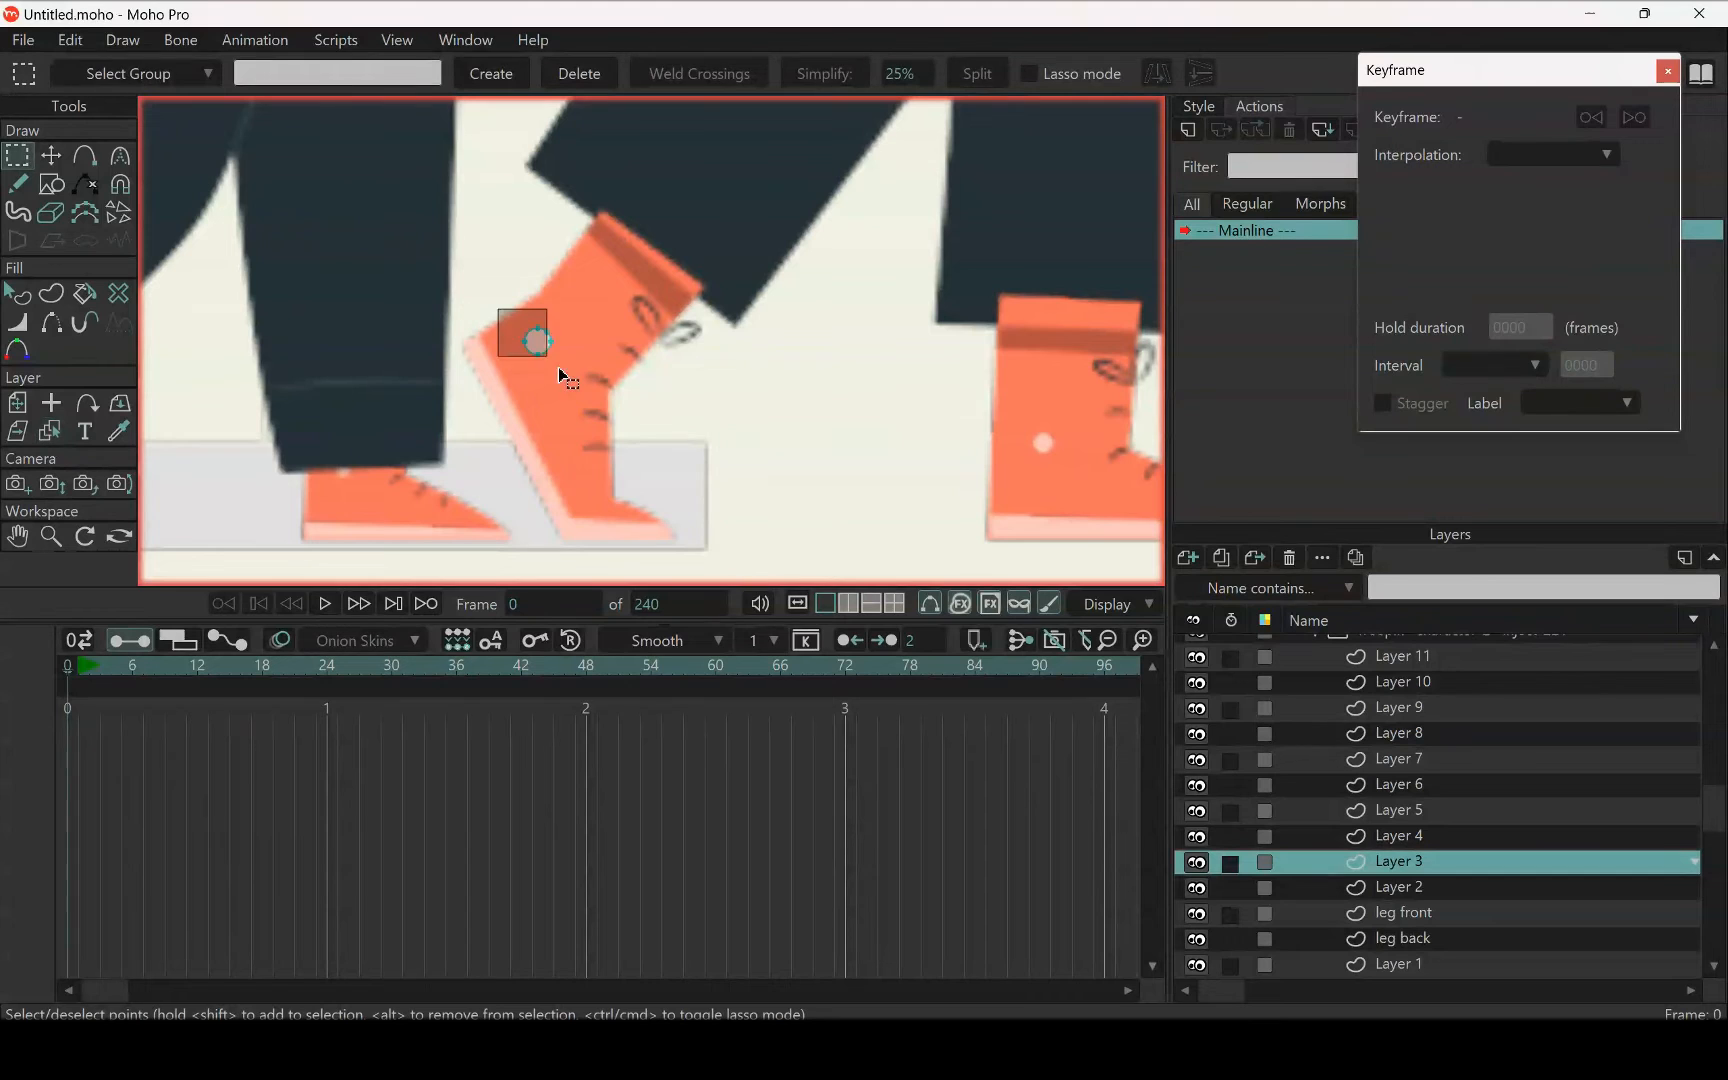
{"action": "left_click", "coordinate": [583, 408]}
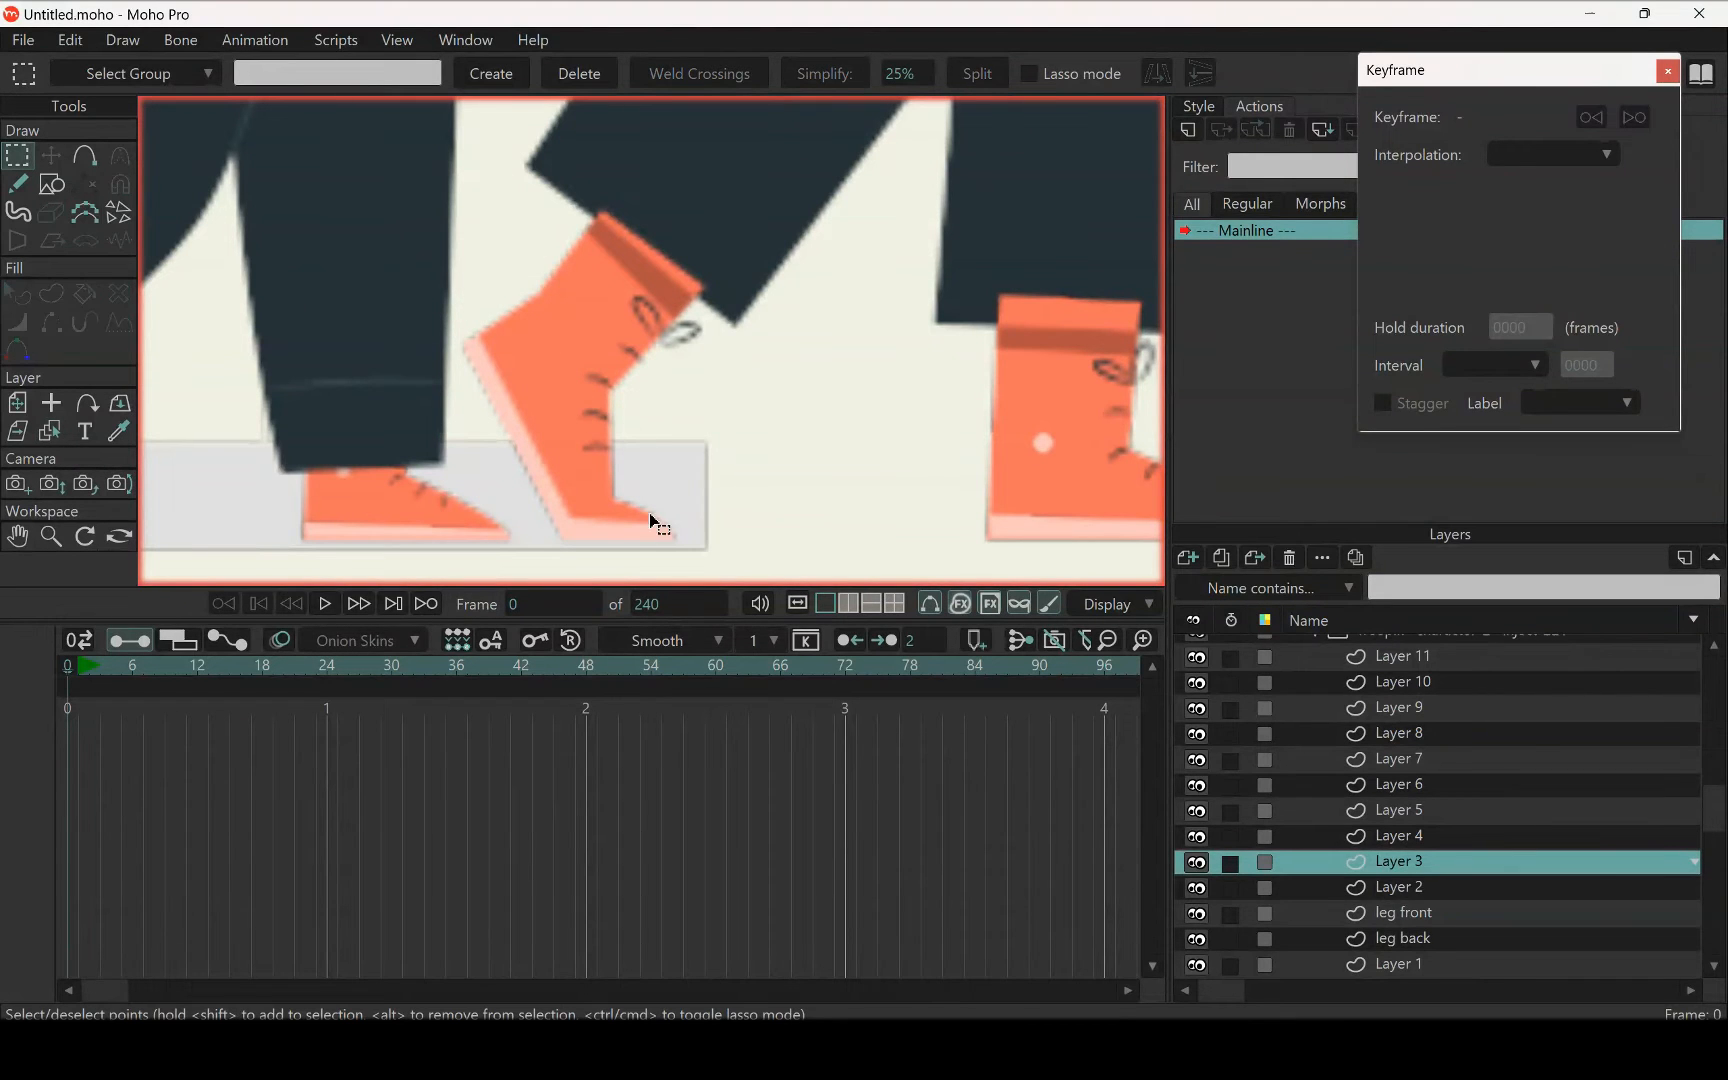
{"action": "left_click", "coordinate": [1411, 937]}
{"action": "key", "text": "t"}
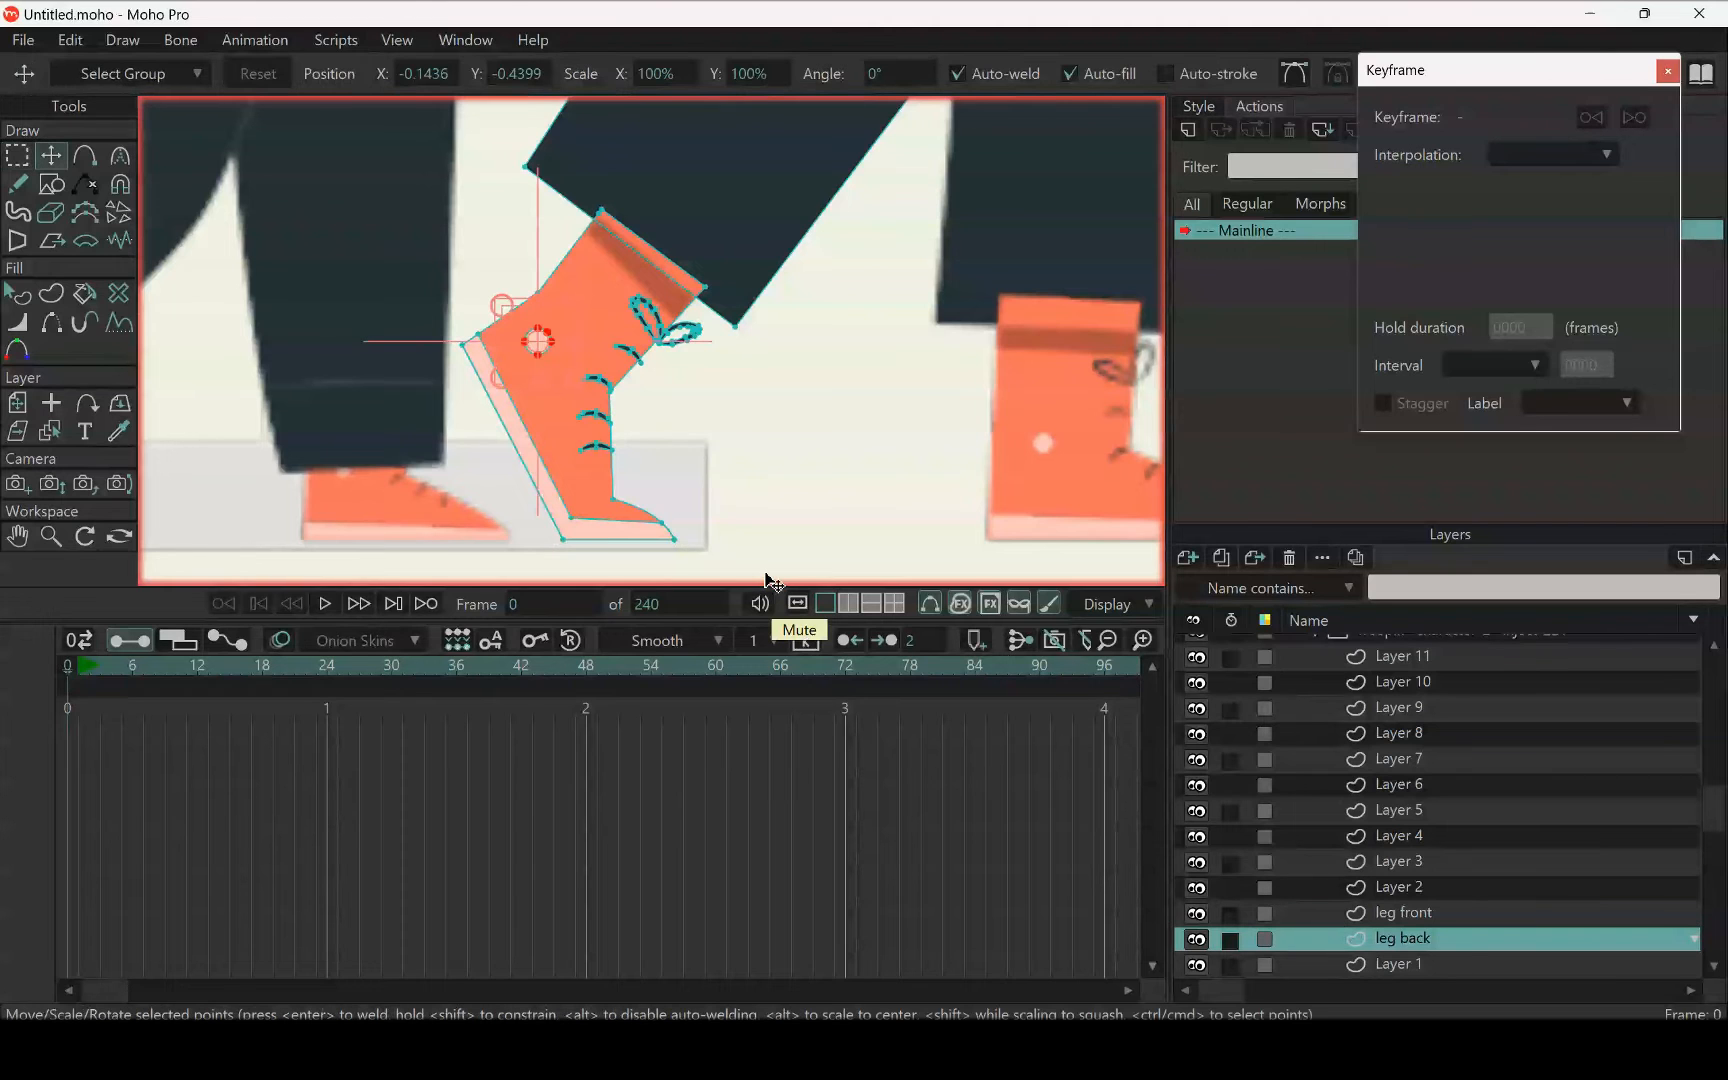
Toggle the leg back layer's visibility to check which parts of the woman's bent leg it contains
{"action": "scroll", "coordinate": [740, 335], "scroll_direction": "down", "scroll_amount": 6}
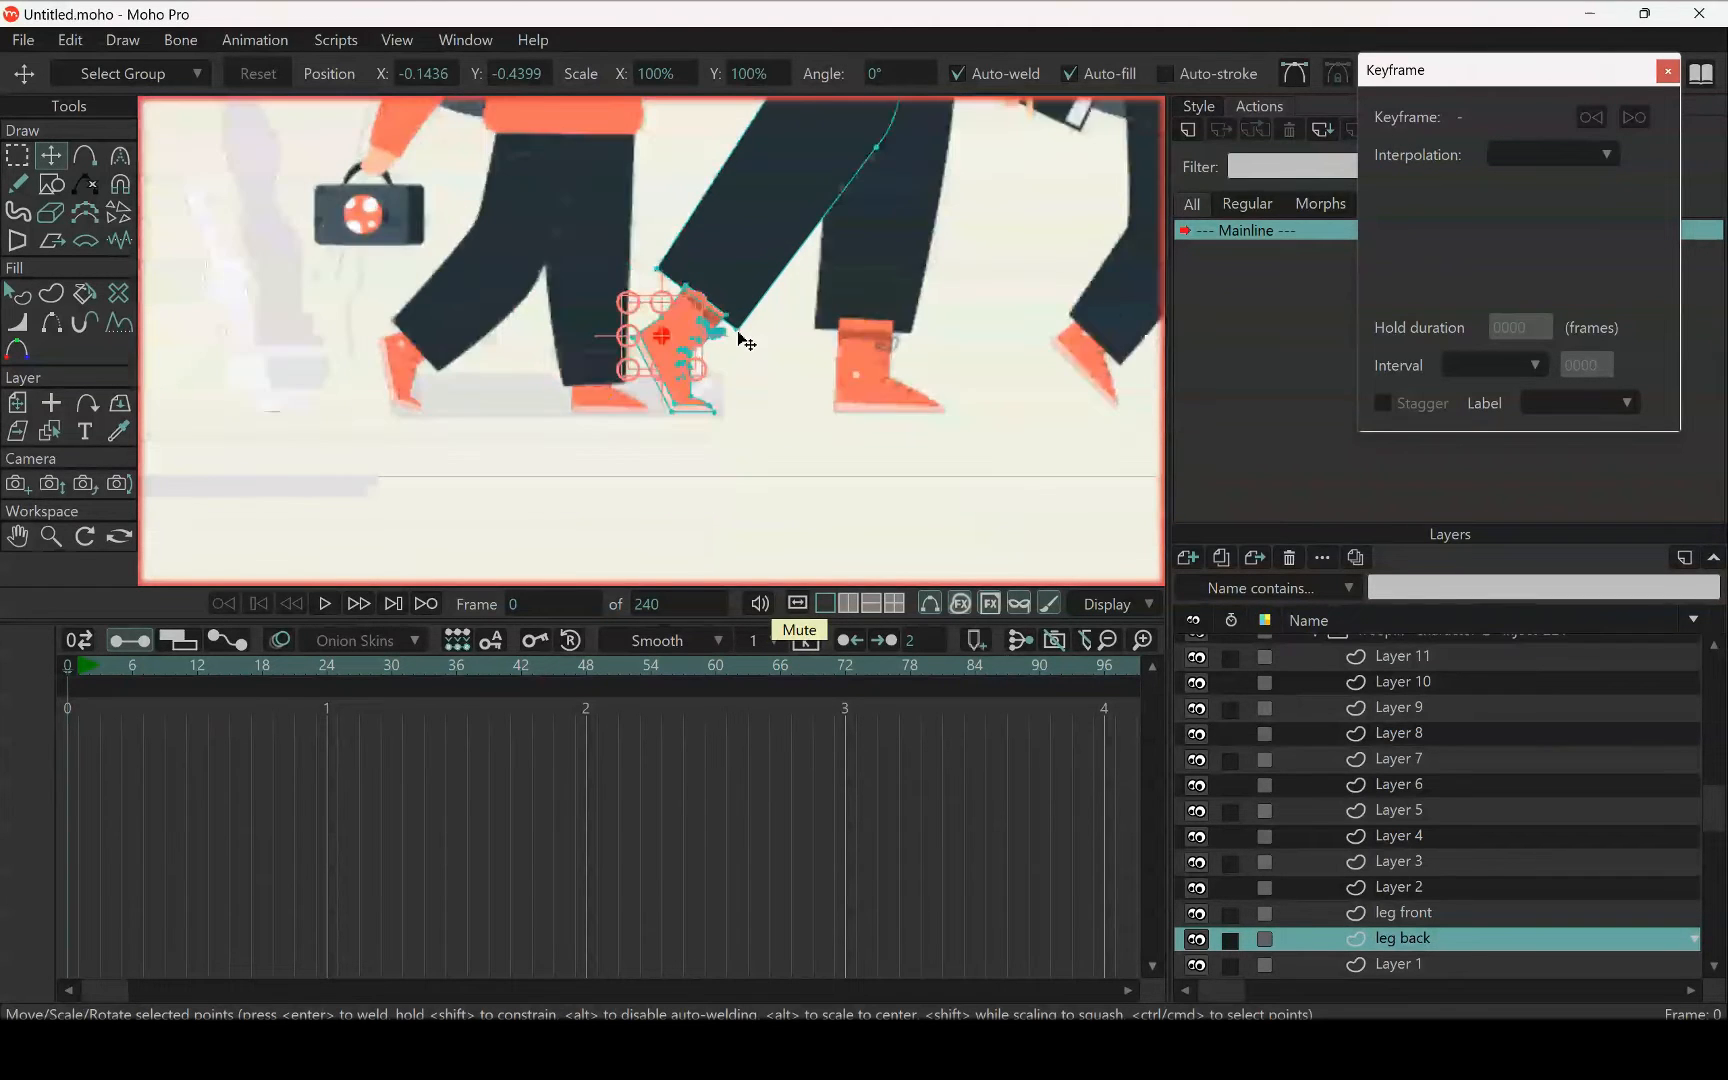
{"action": "scroll", "coordinate": [684, 362], "scroll_direction": "down", "scroll_amount": 1}
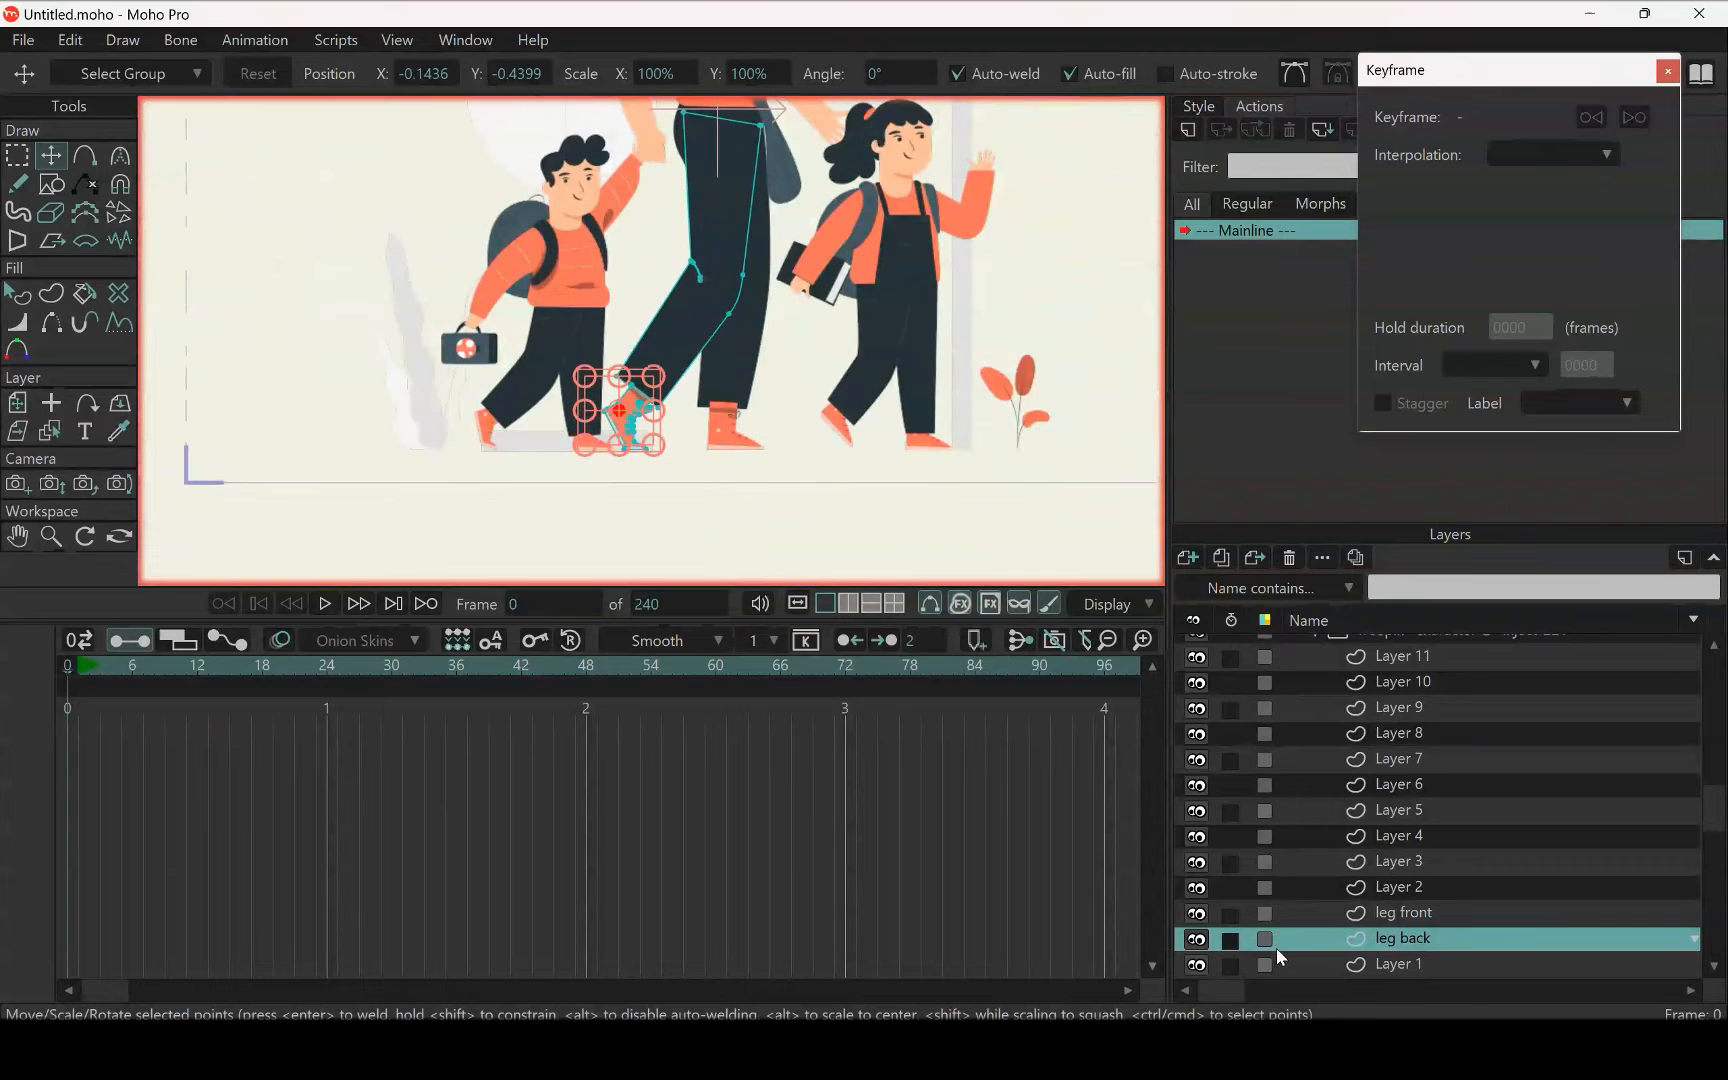
{"action": "left_click", "coordinate": [1196, 939]}
{"action": "left_click", "coordinate": [1196, 939]}
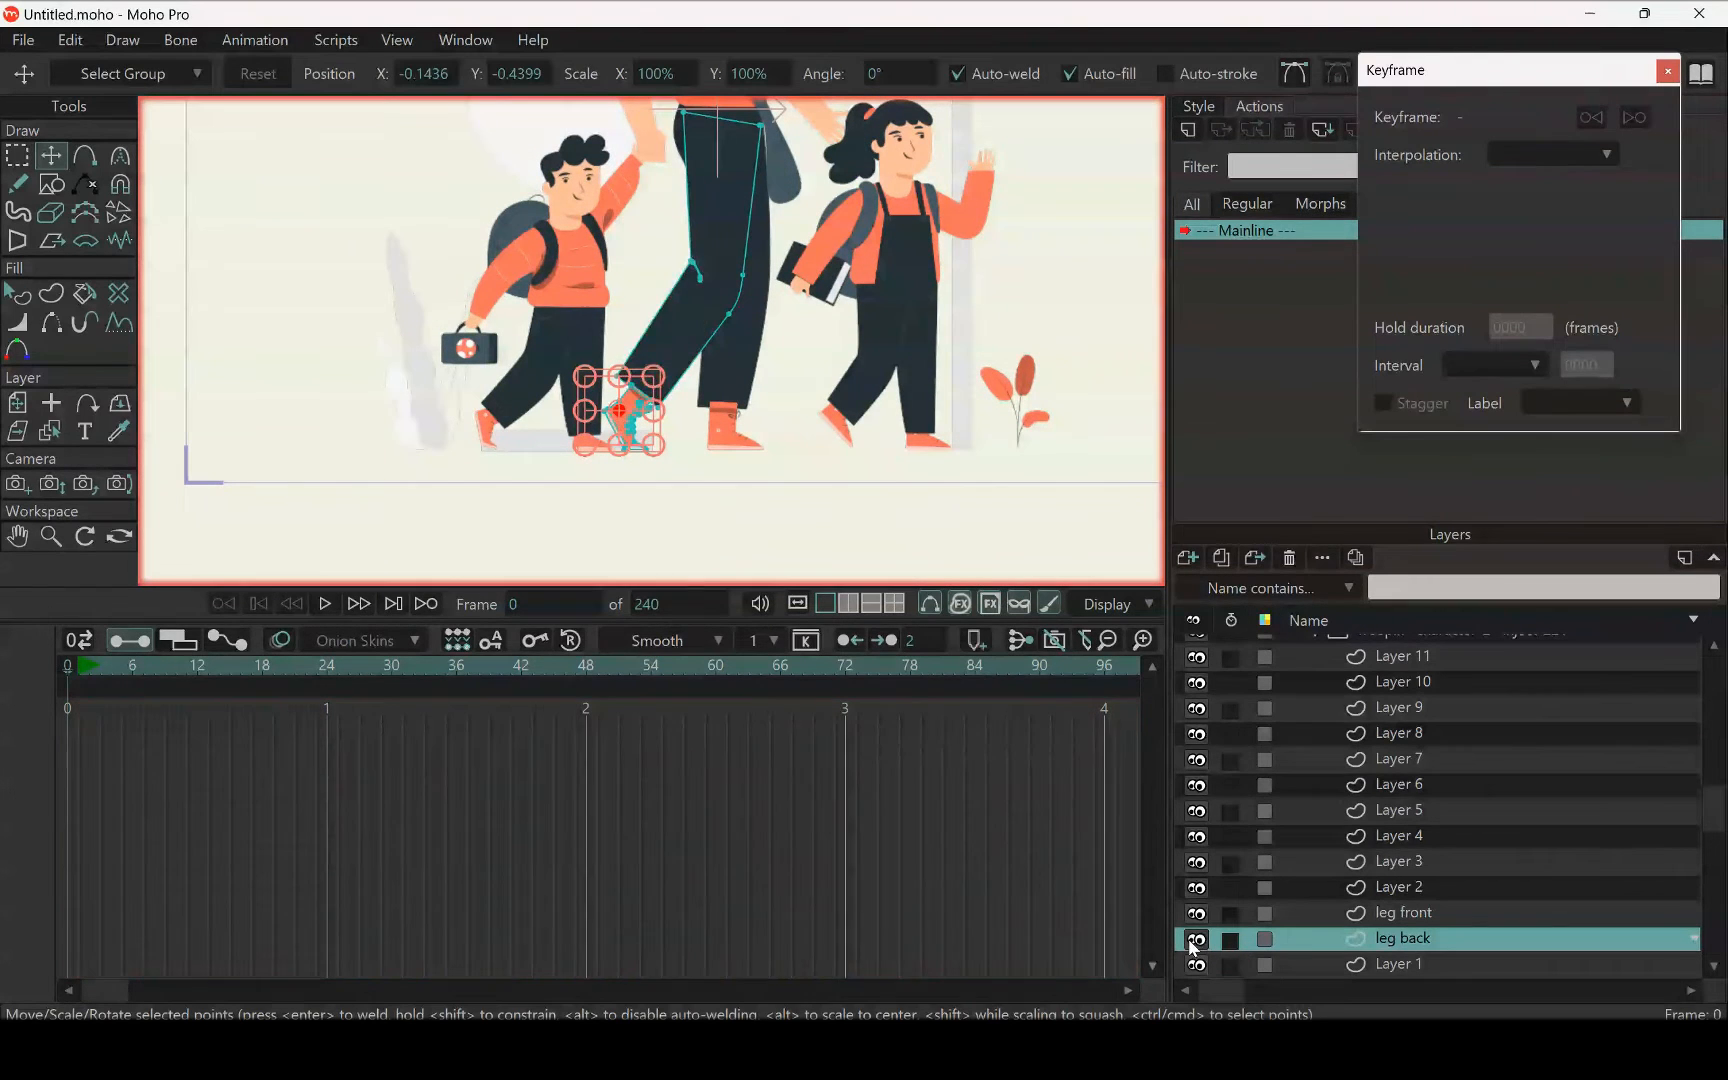
{"action": "left_click", "coordinate": [1196, 939]}
{"action": "left_click", "coordinate": [1196, 939]}
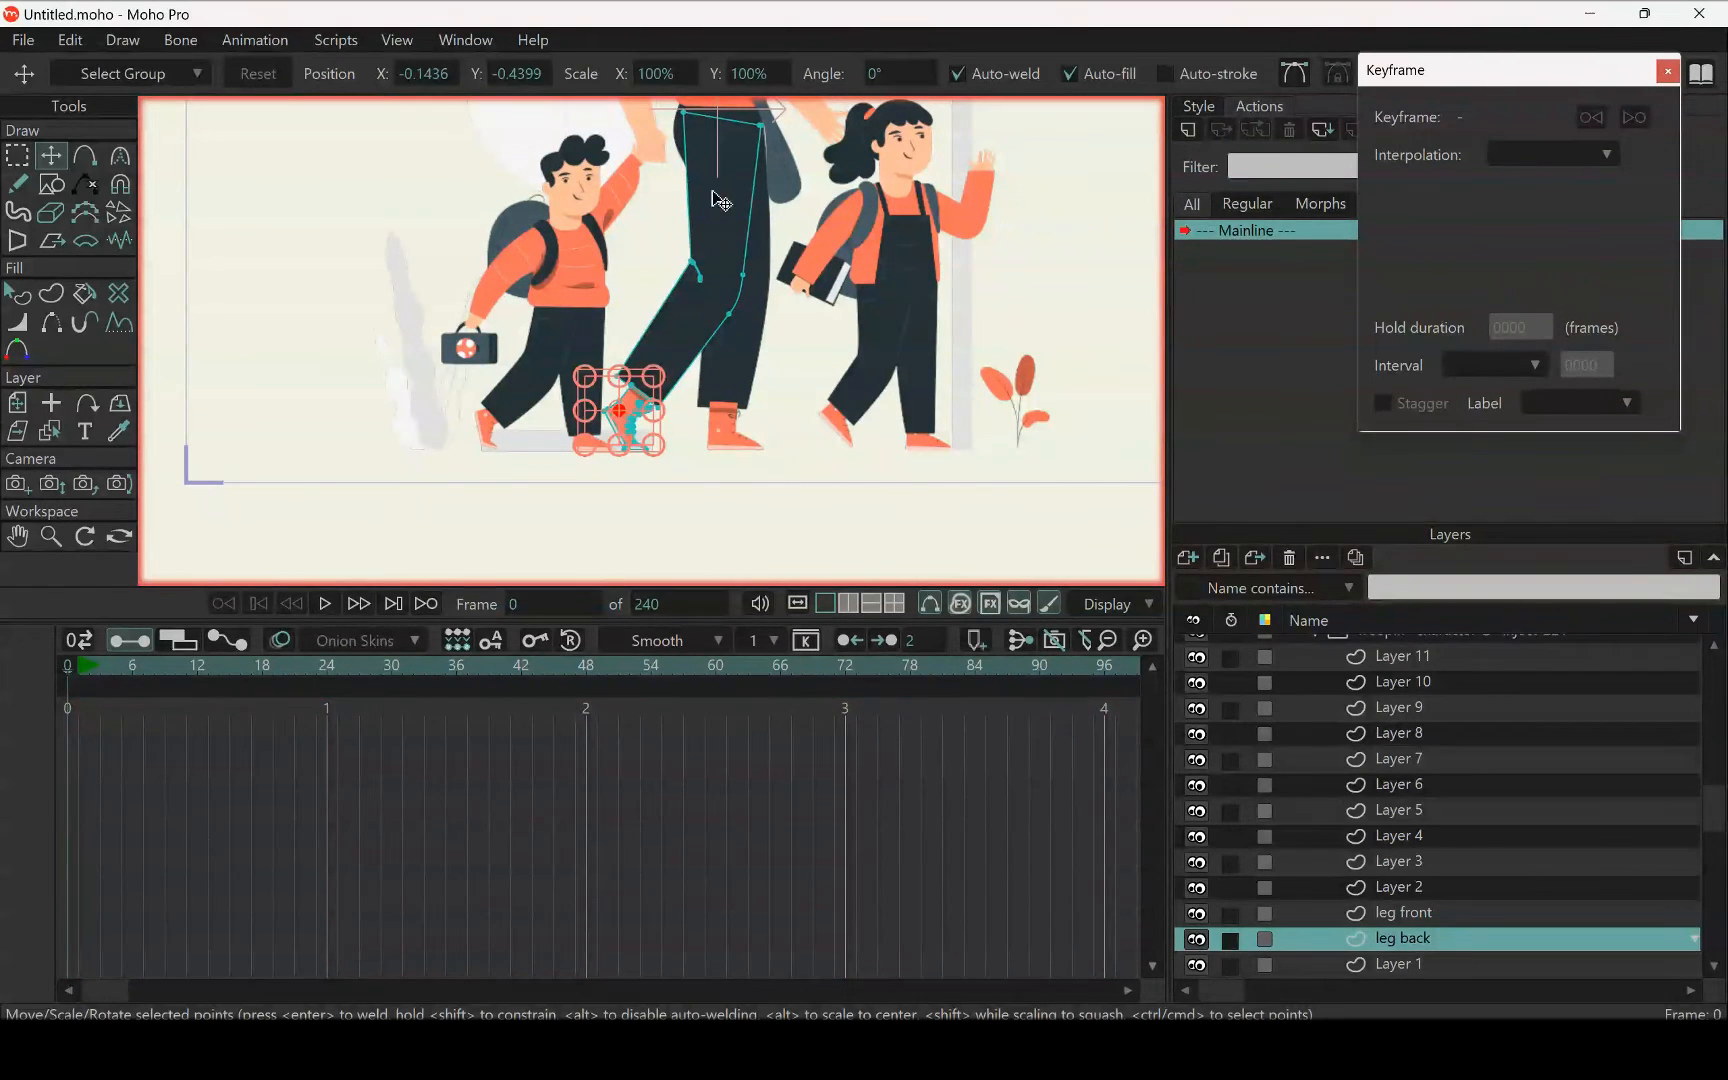
Cut the main shoe shape of the woman's straight leg out of Layer 4 and paste it into the leg front layer
{"action": "scroll", "coordinate": [740, 360], "scroll_direction": "up", "scroll_amount": 3}
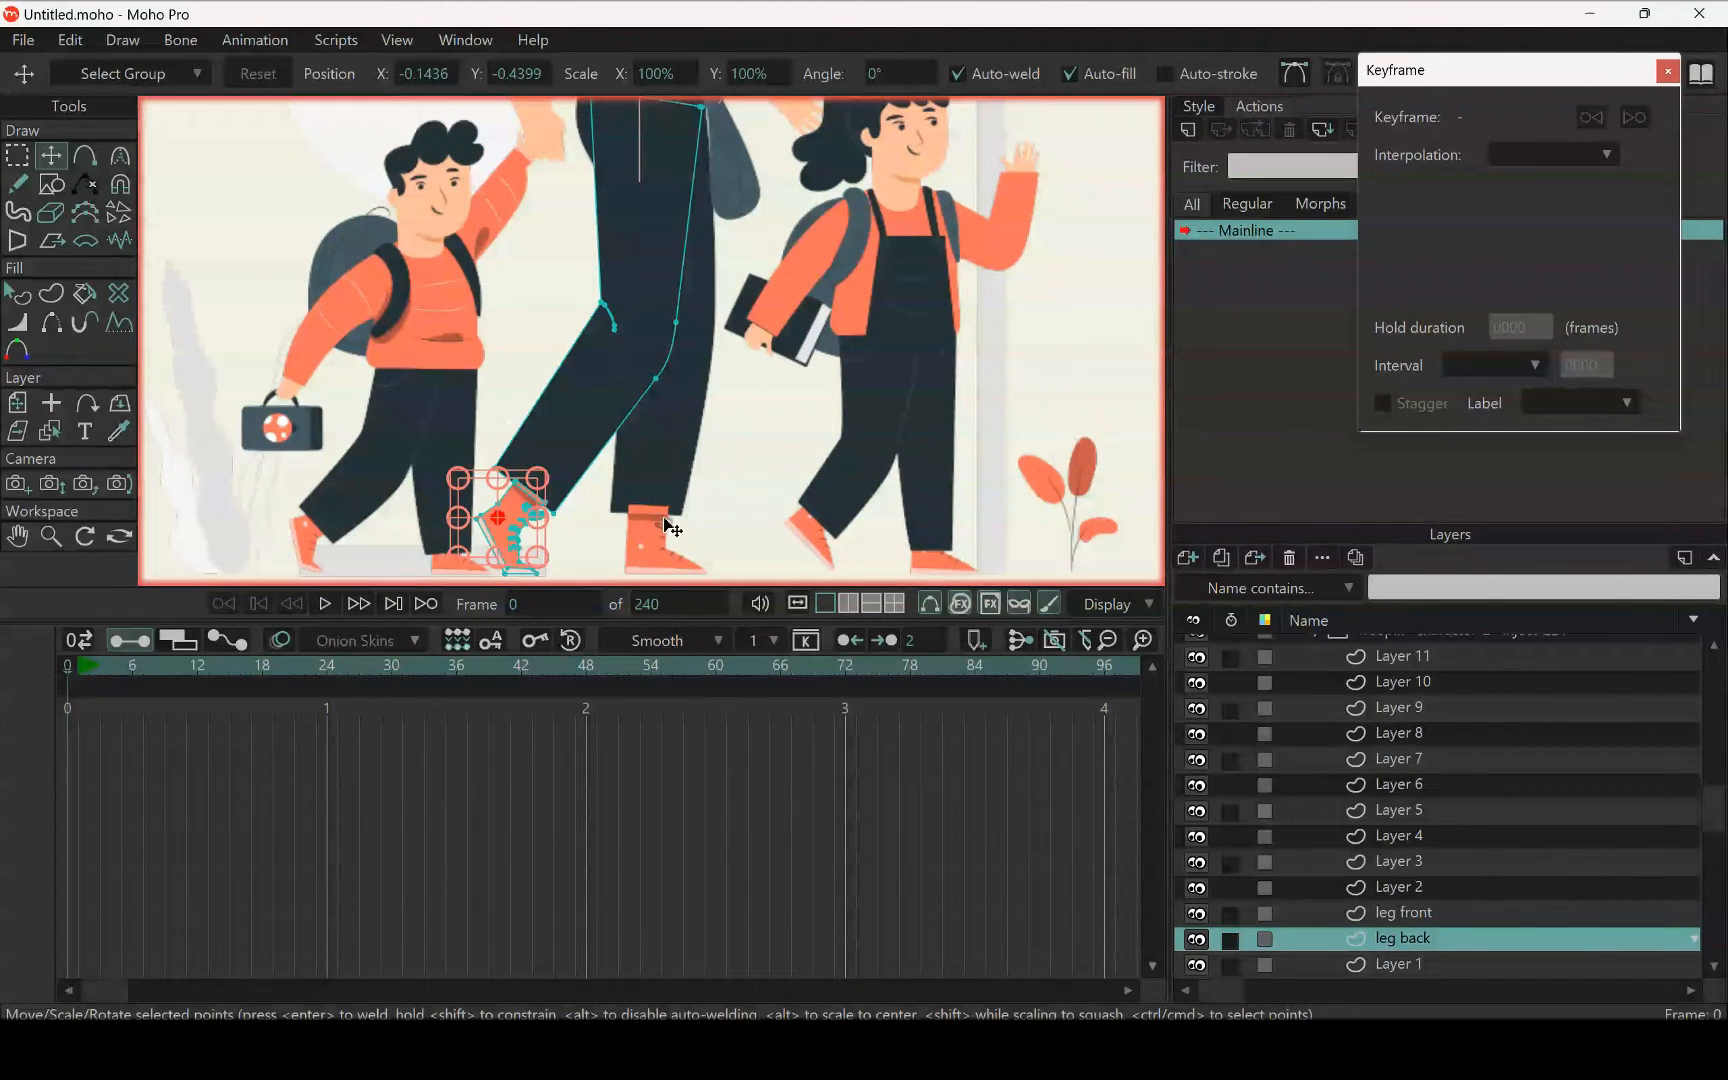
{"action": "scroll", "coordinate": [590, 420], "scroll_direction": "up", "scroll_amount": 2}
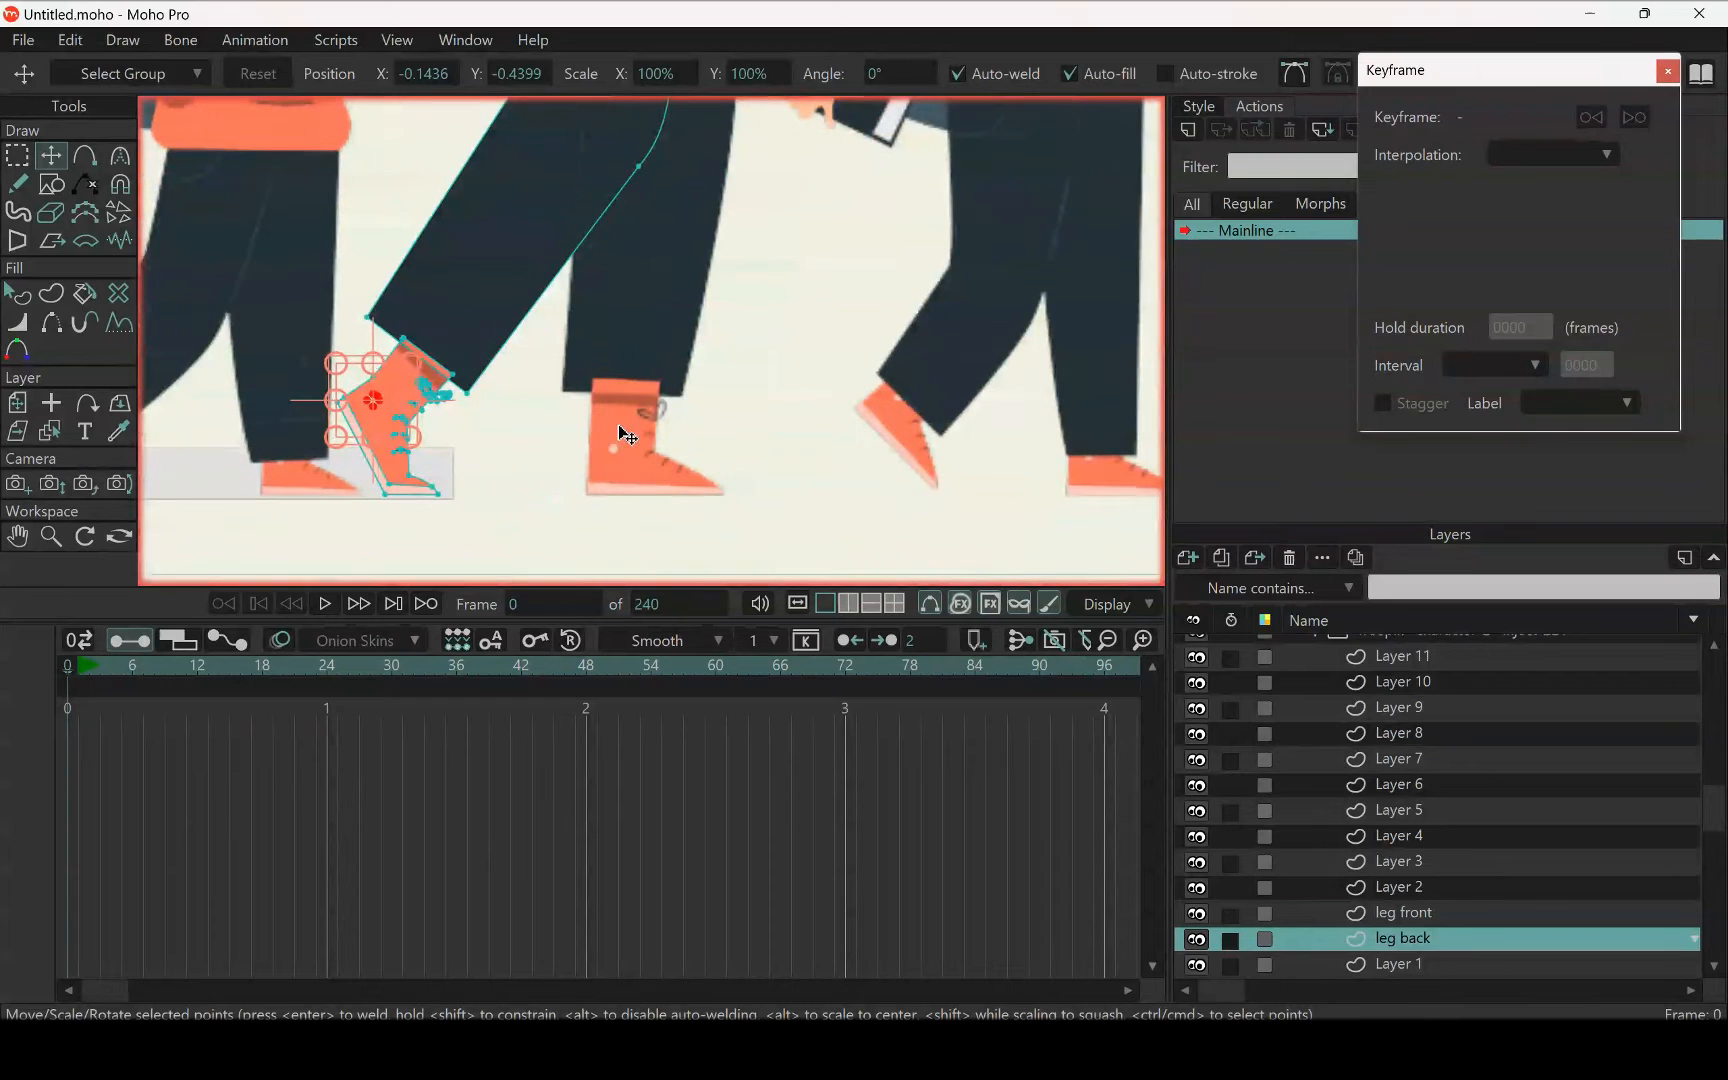
{"action": "left_click", "coordinate": [52, 435]}
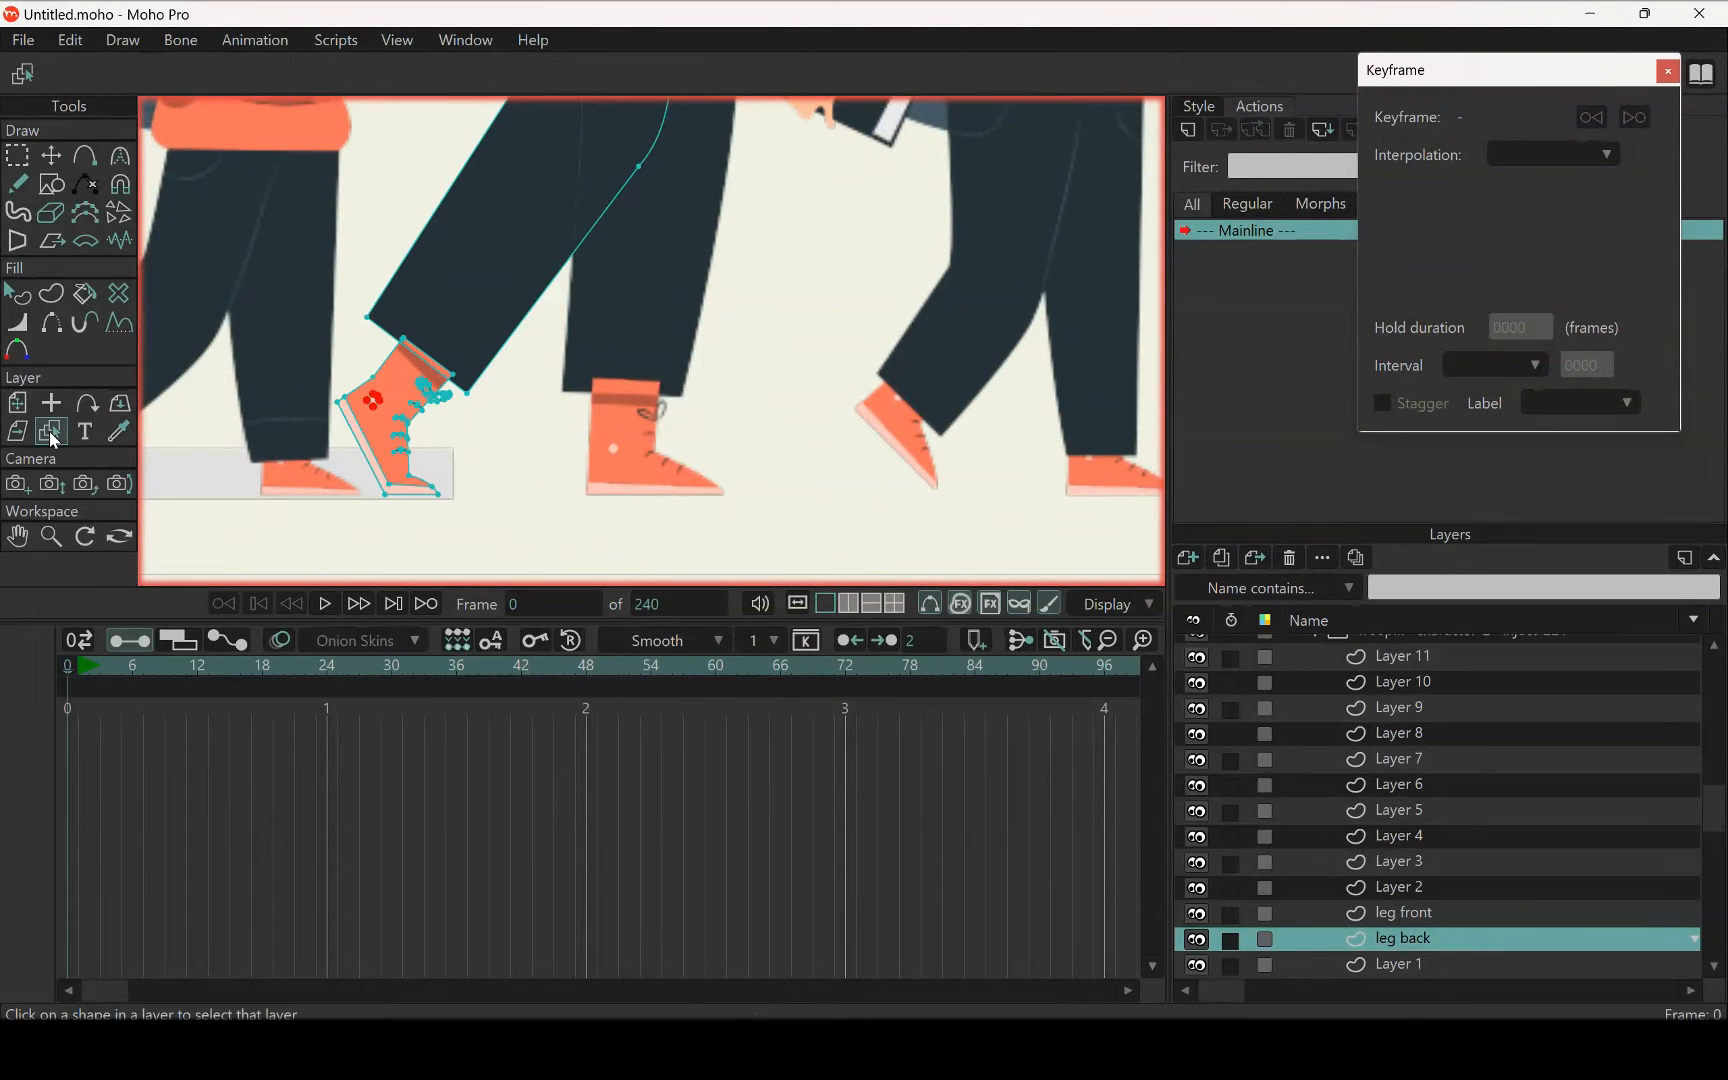
{"action": "left_click", "coordinate": [619, 428]}
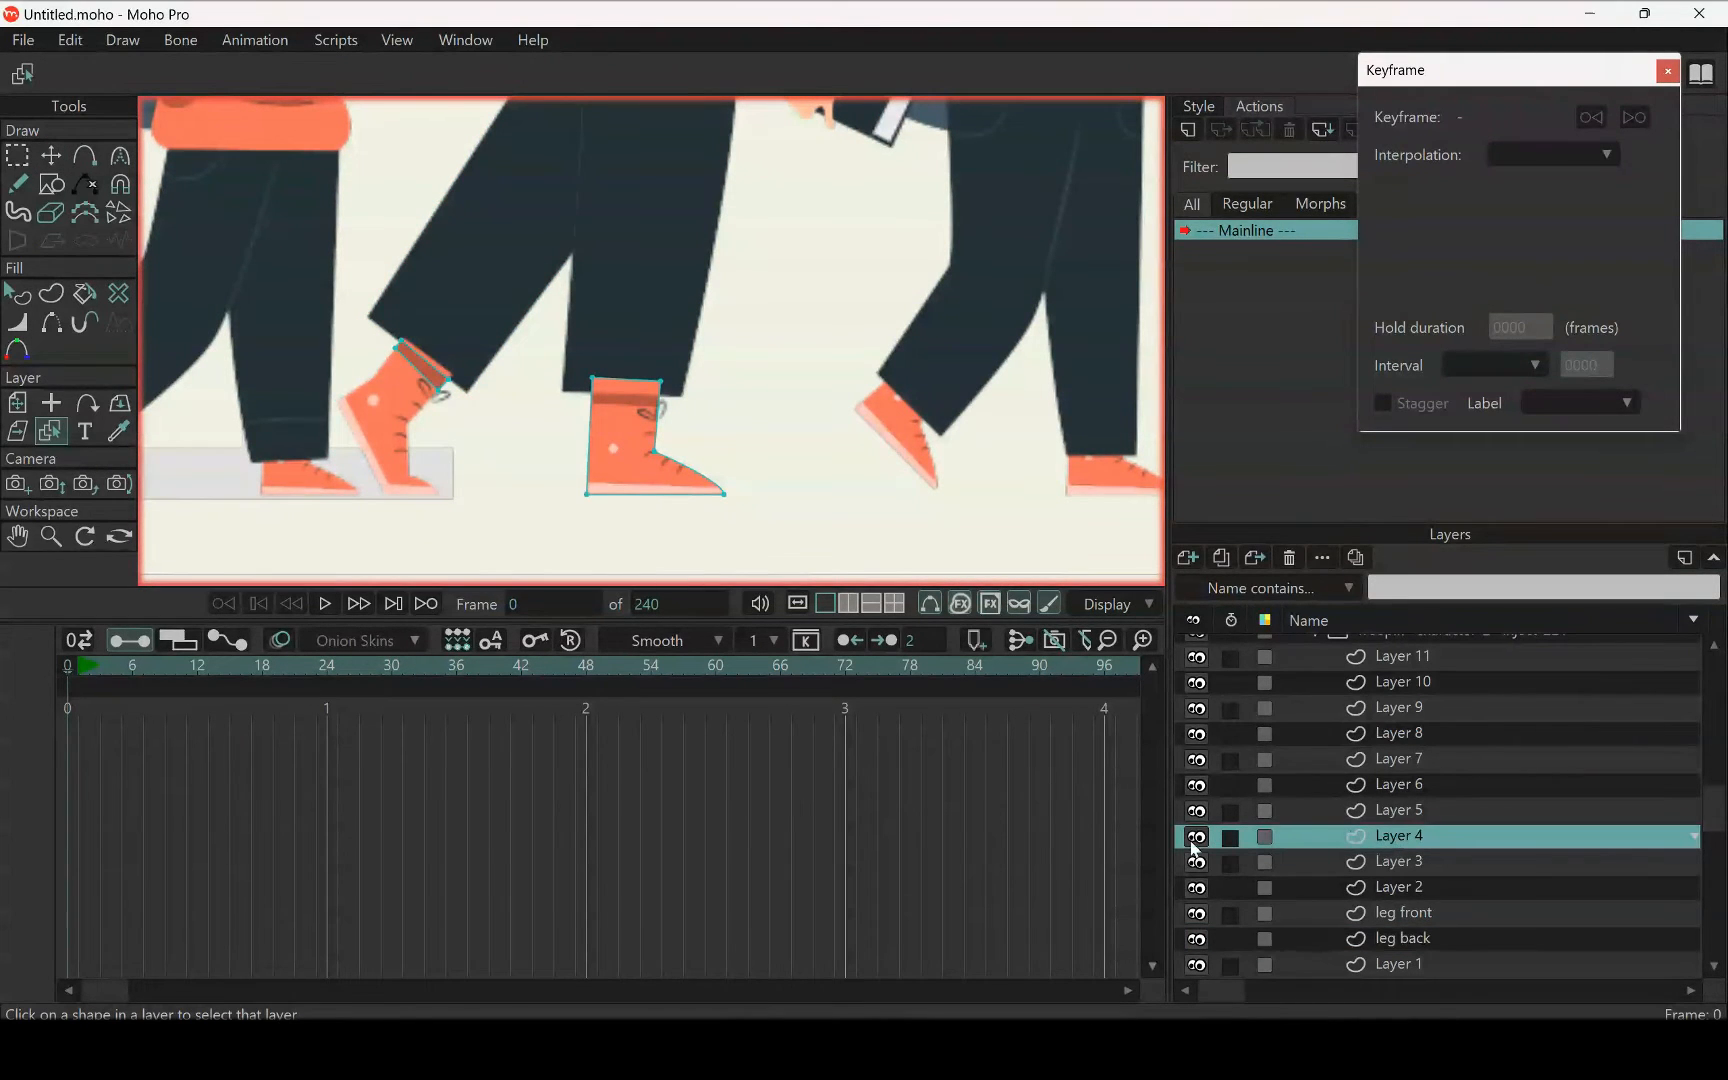
{"action": "left_click", "coordinate": [17, 155]}
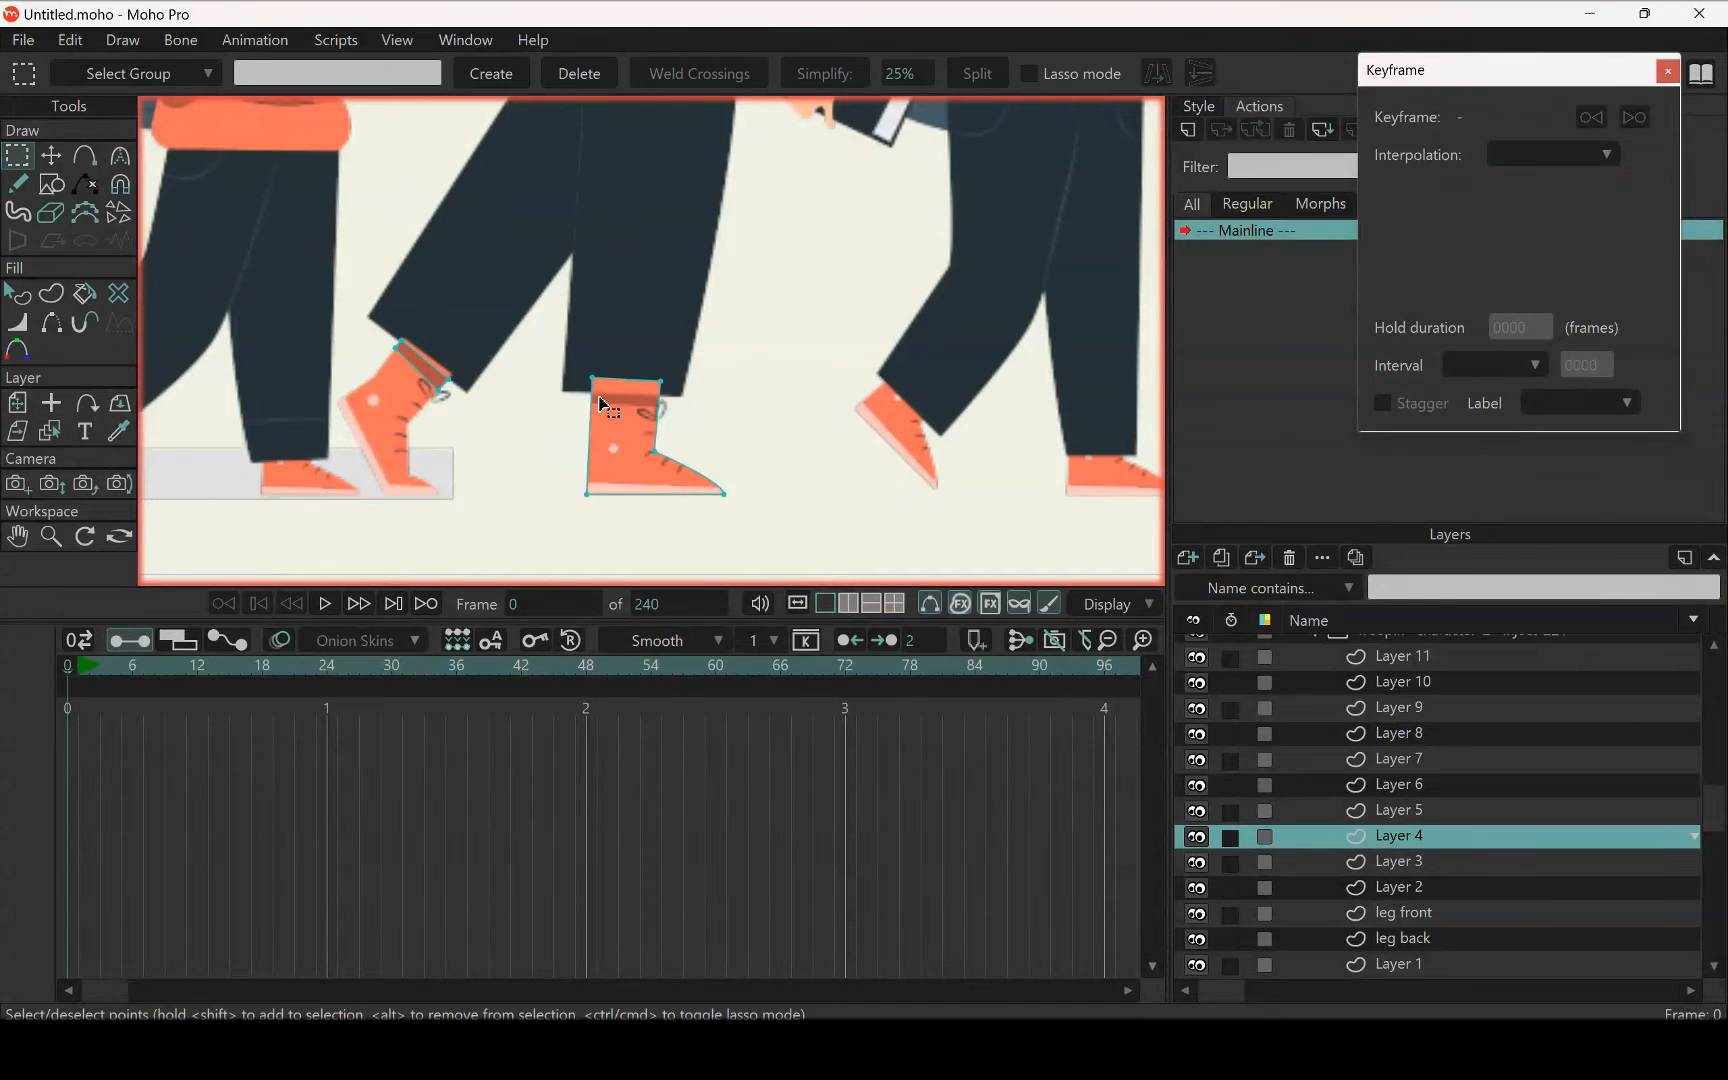
{"action": "left_click_drag", "start_coordinate": [533, 320], "coordinate": [723, 601]}
{"action": "left_click_drag", "start_coordinate": [521, 359], "coordinate": [789, 600]}
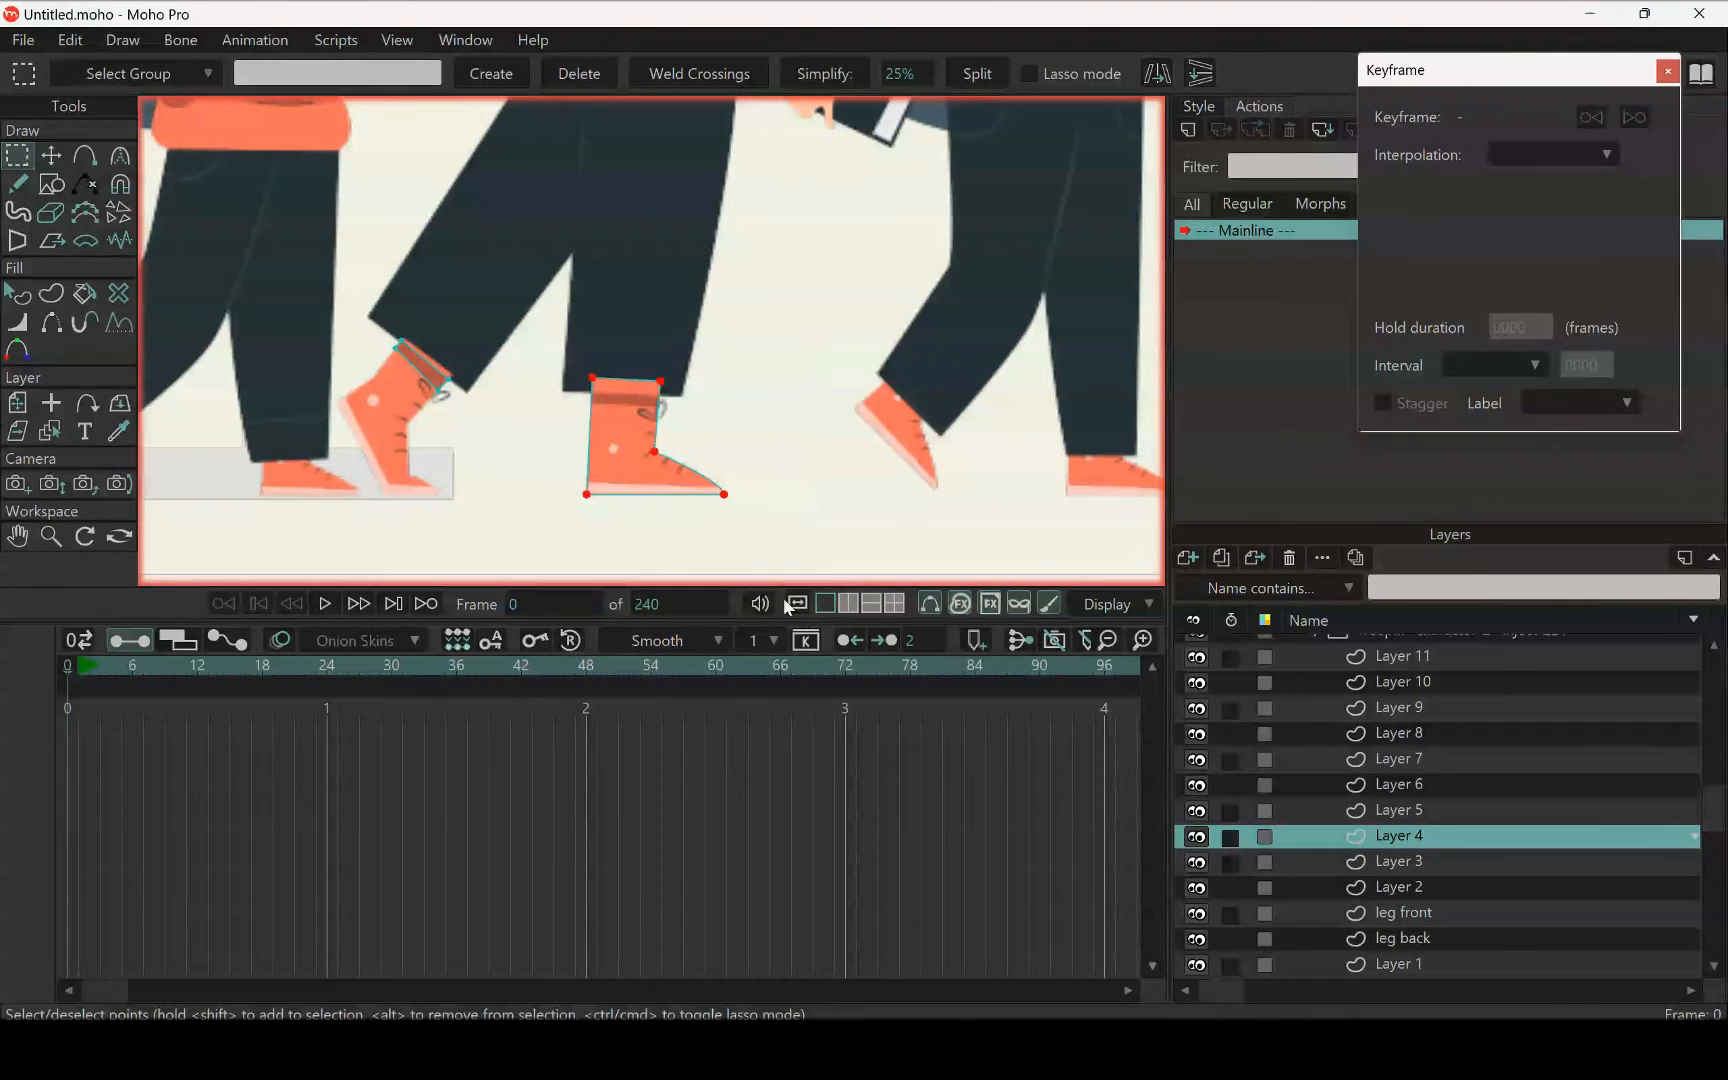
{"action": "key", "text": "Delete"}
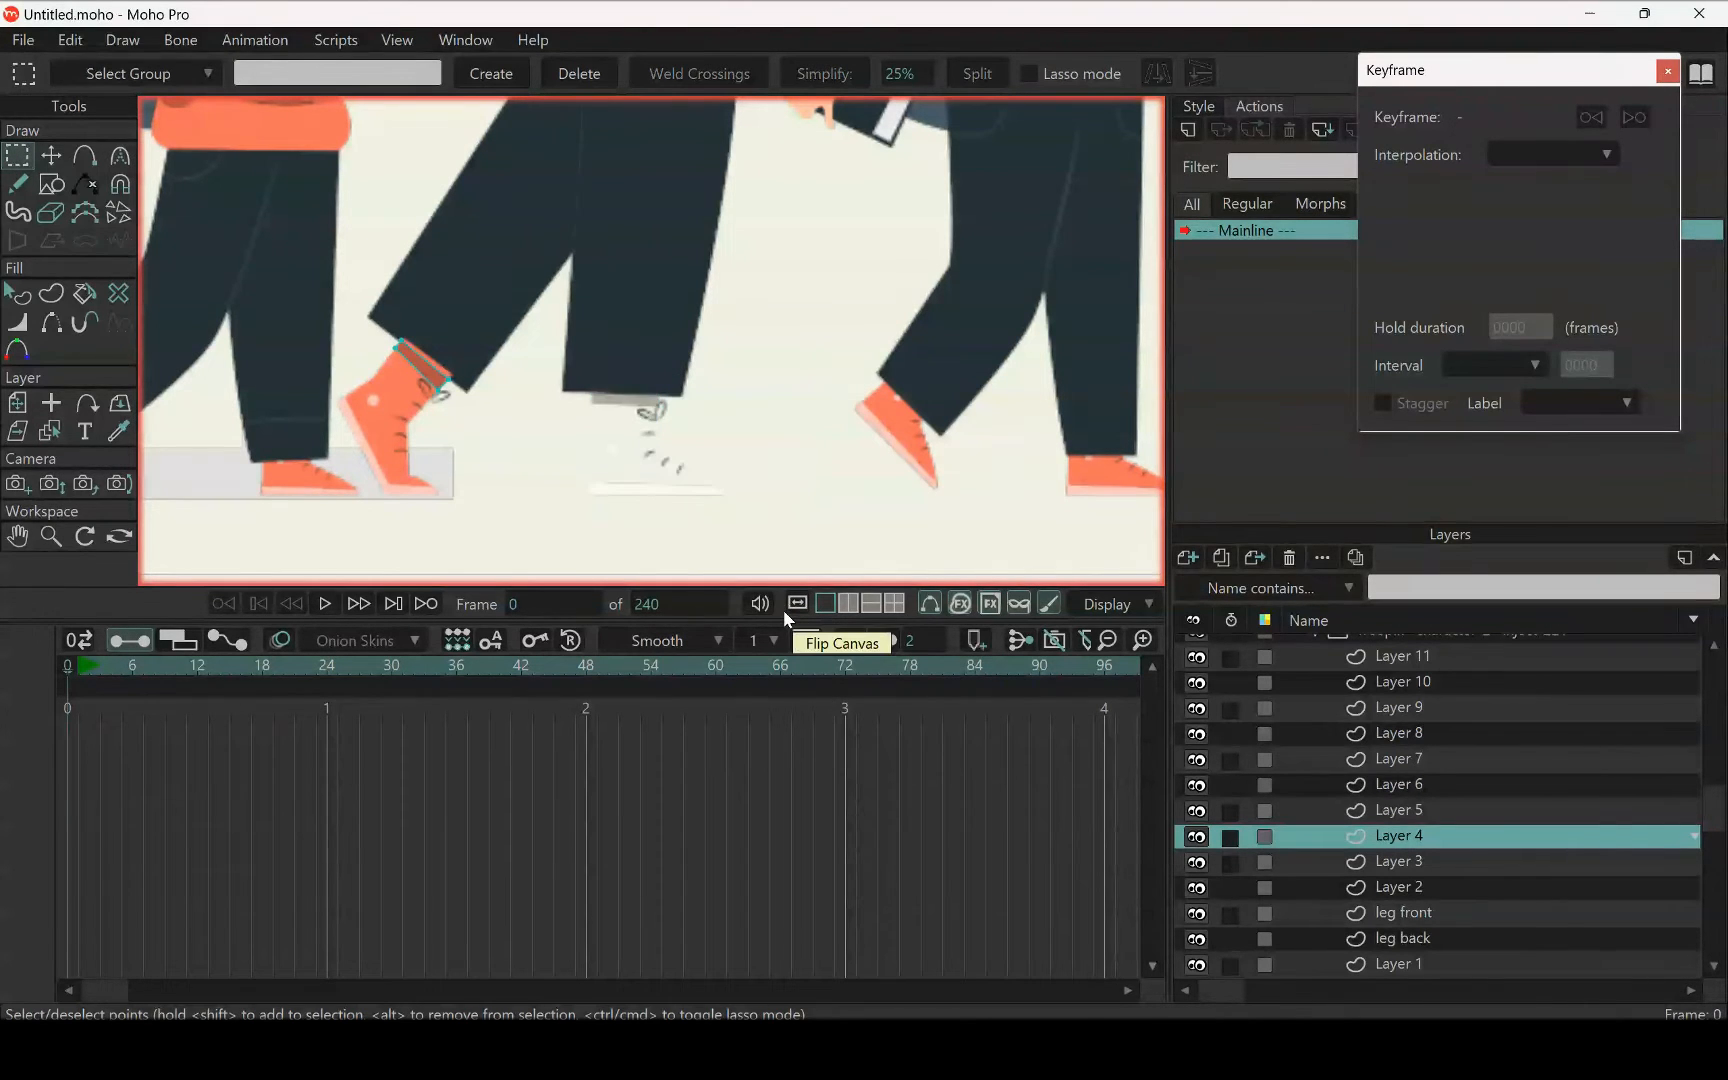
{"action": "left_click", "coordinate": [1440, 913]}
{"action": "key", "text": "ctrl+v"}
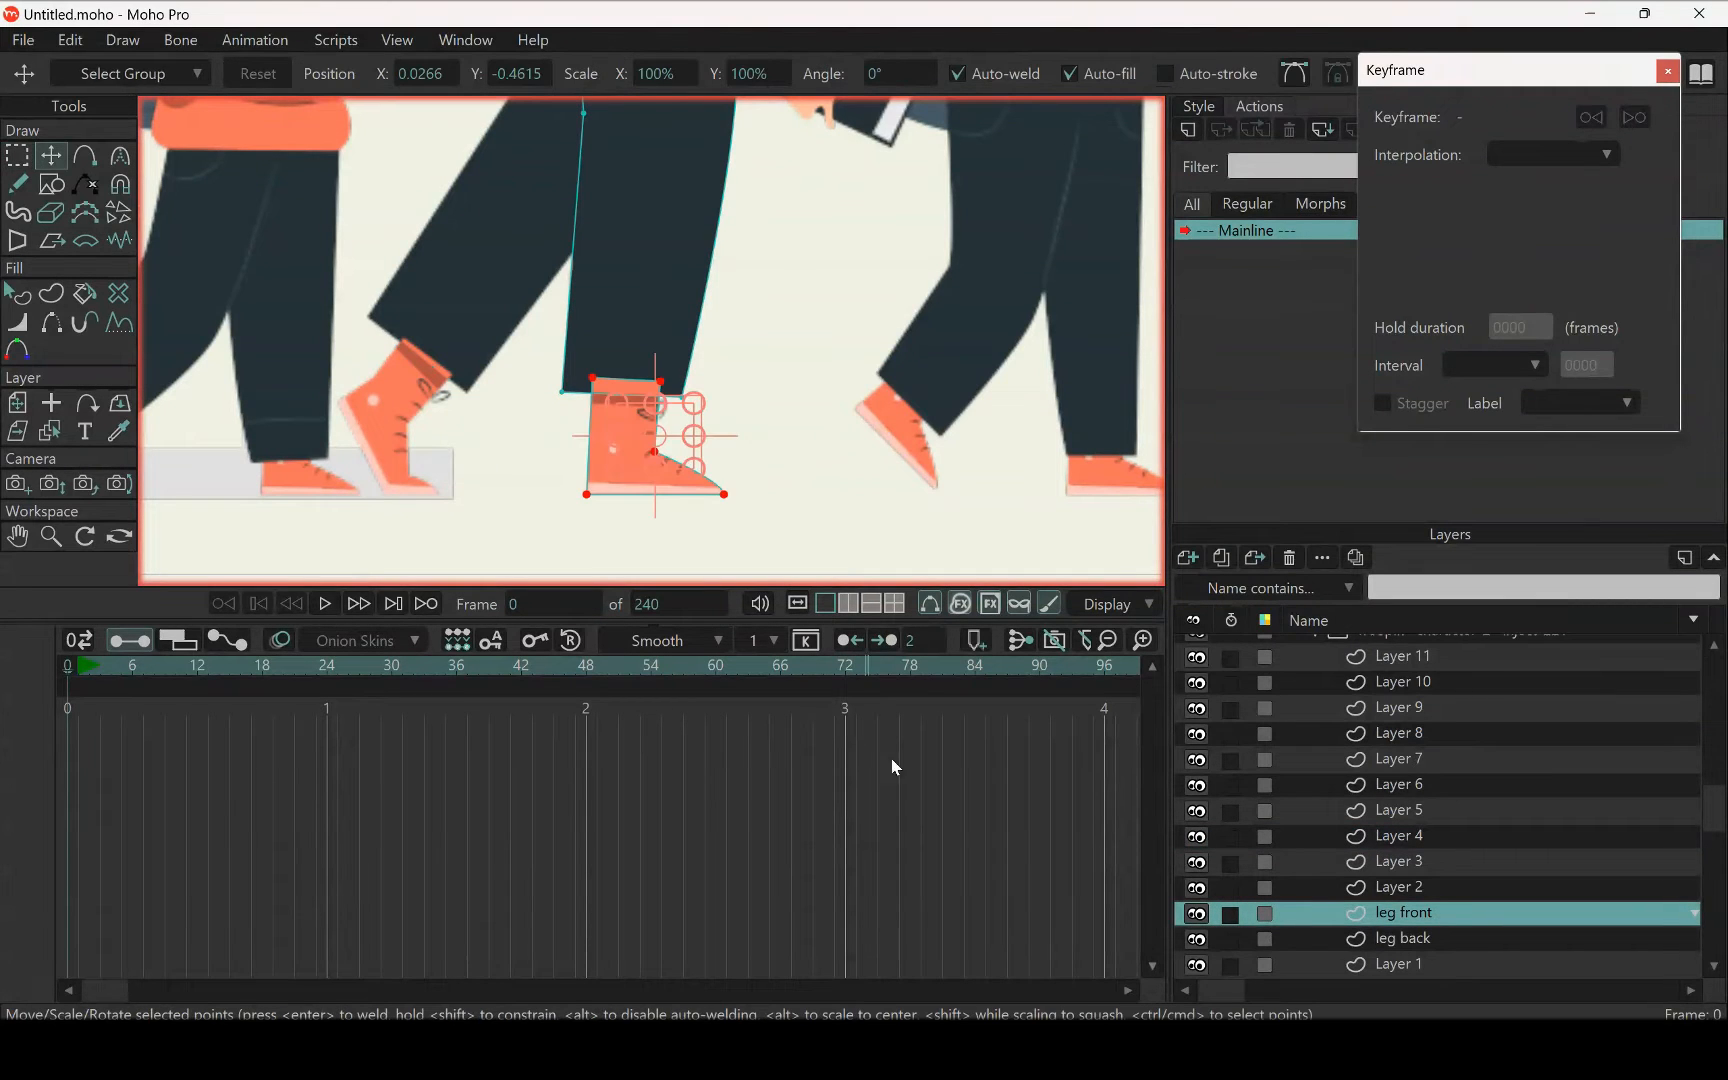
Cut the straight leg's shoe sole and lace marks out of Layer 6 and paste them into the leg front layer
{"action": "left_click", "coordinate": [60, 433]}
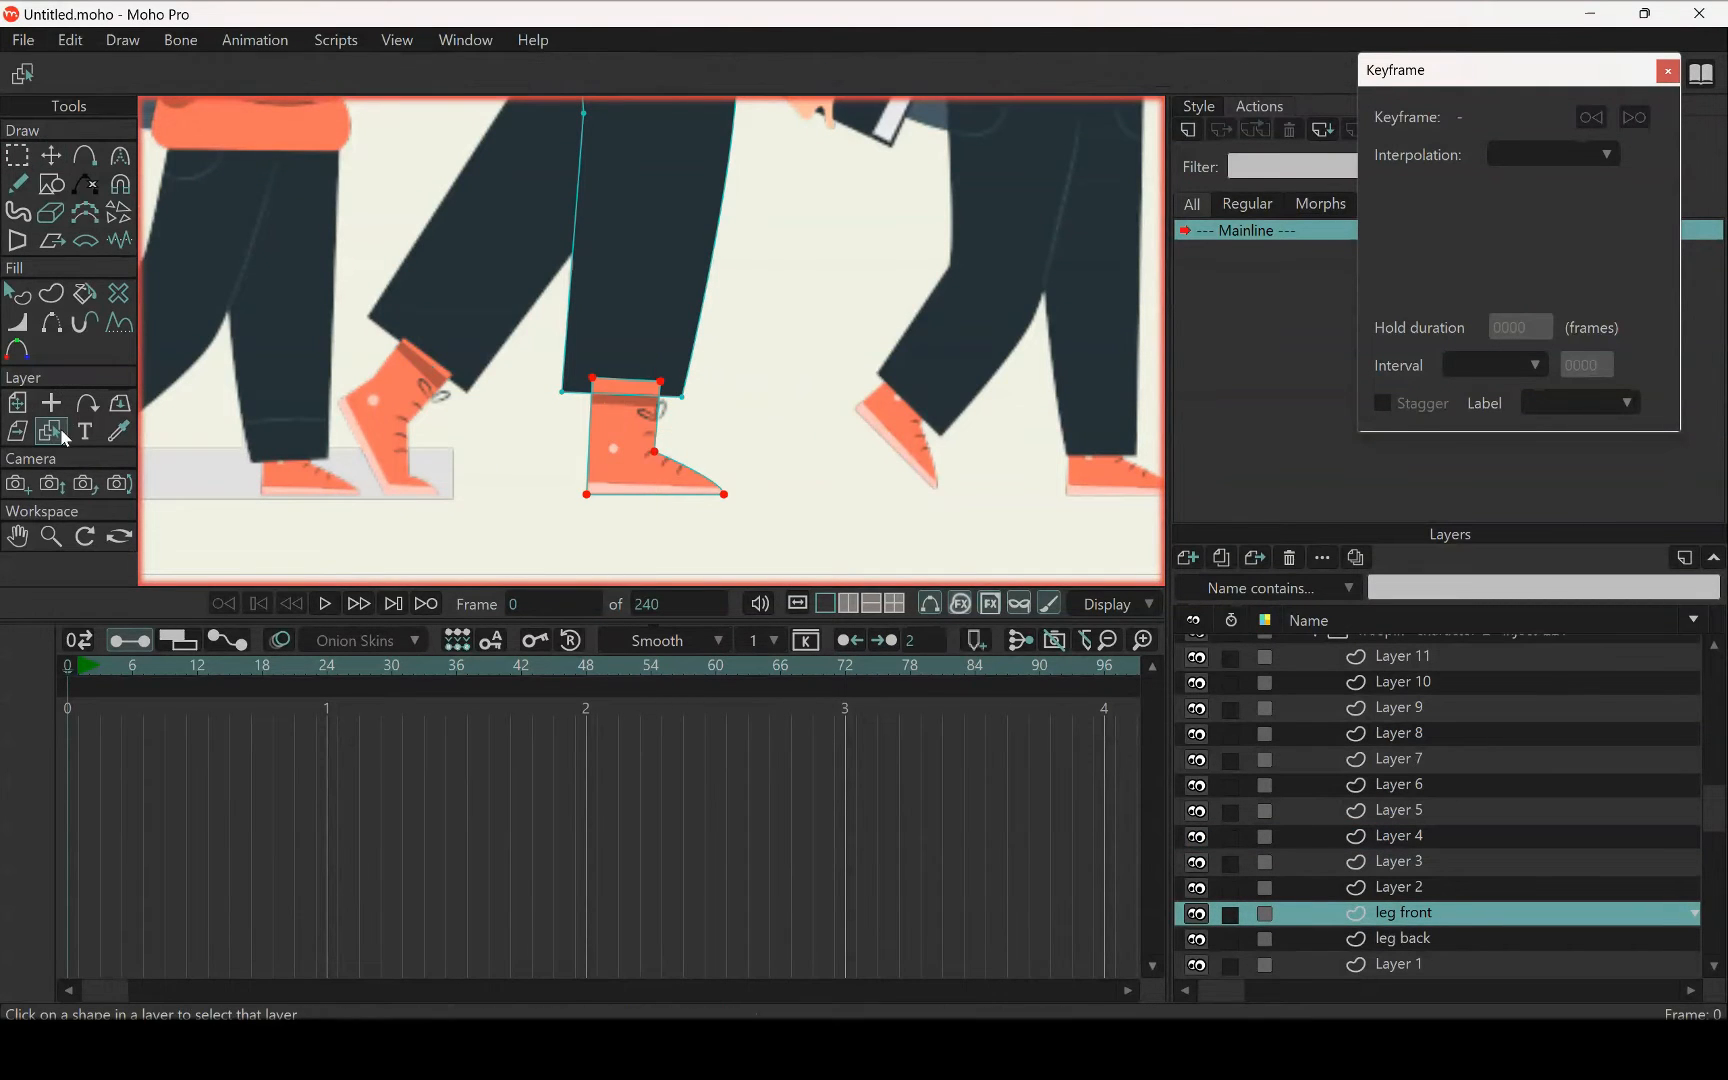
{"action": "left_click", "coordinate": [620, 488]}
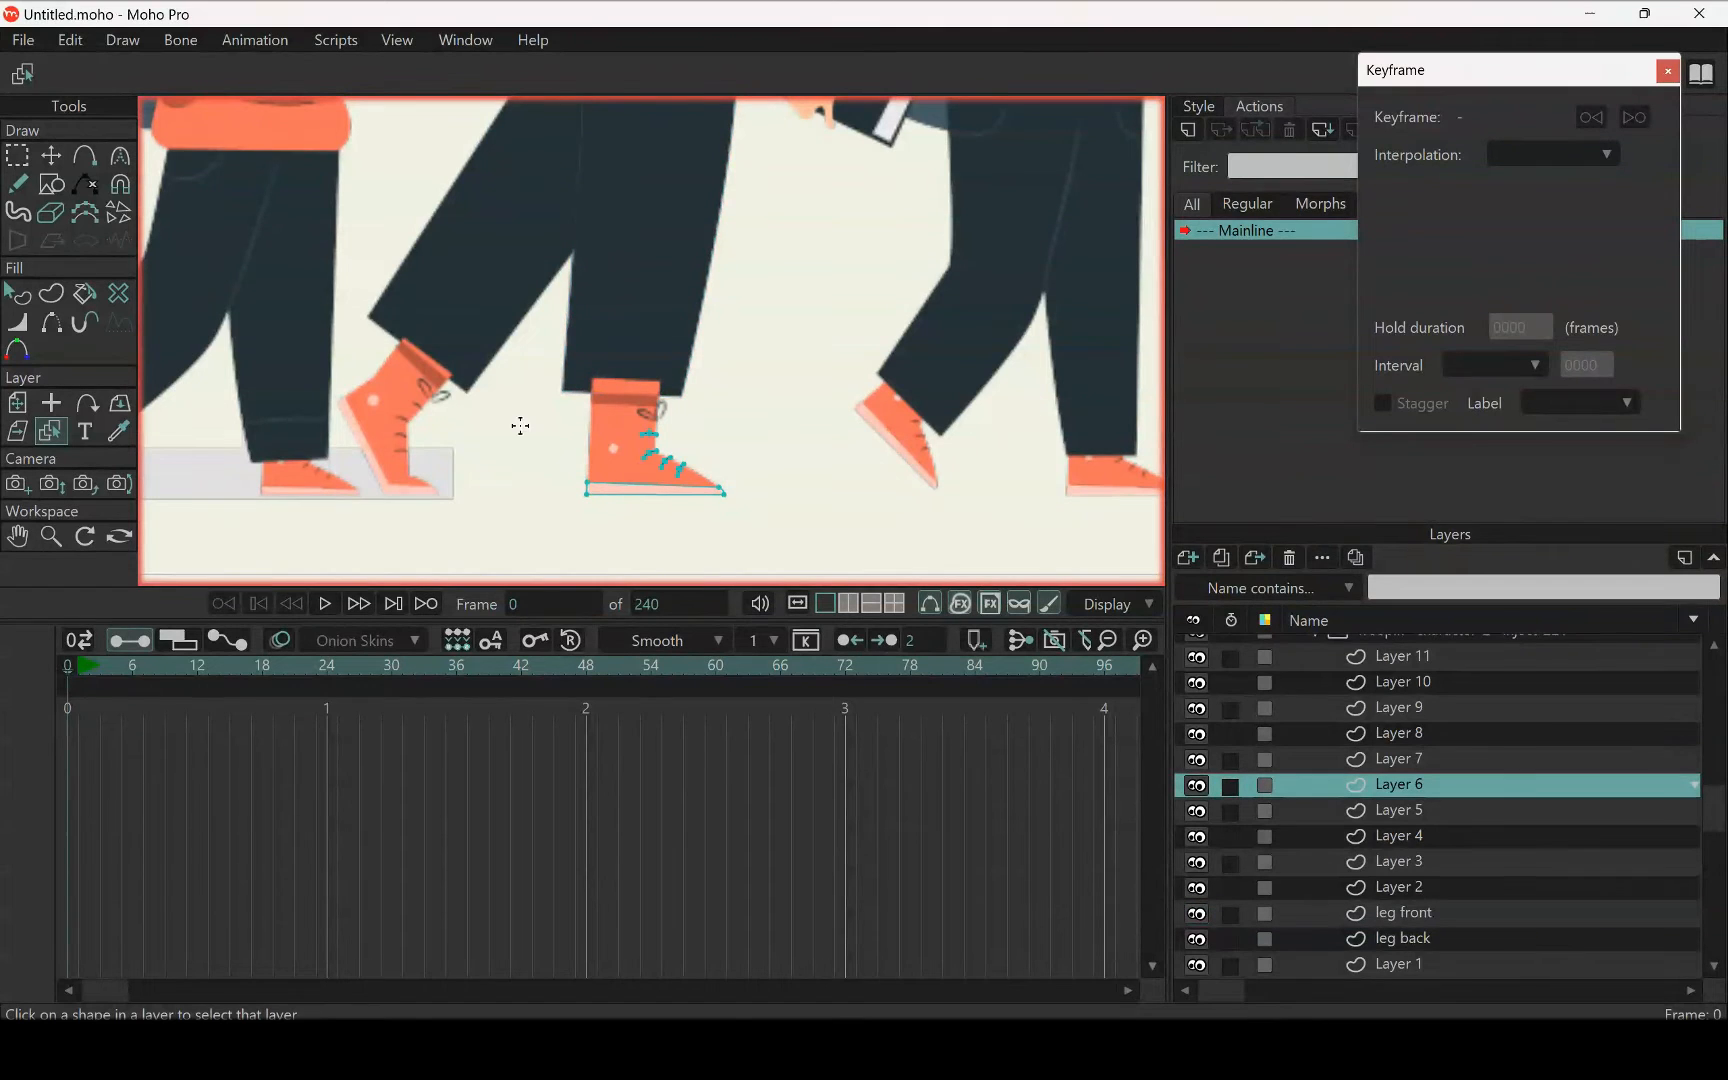
{"action": "key", "text": "g"}
{"action": "left_click_drag", "start_coordinate": [523, 348], "coordinate": [797, 602]}
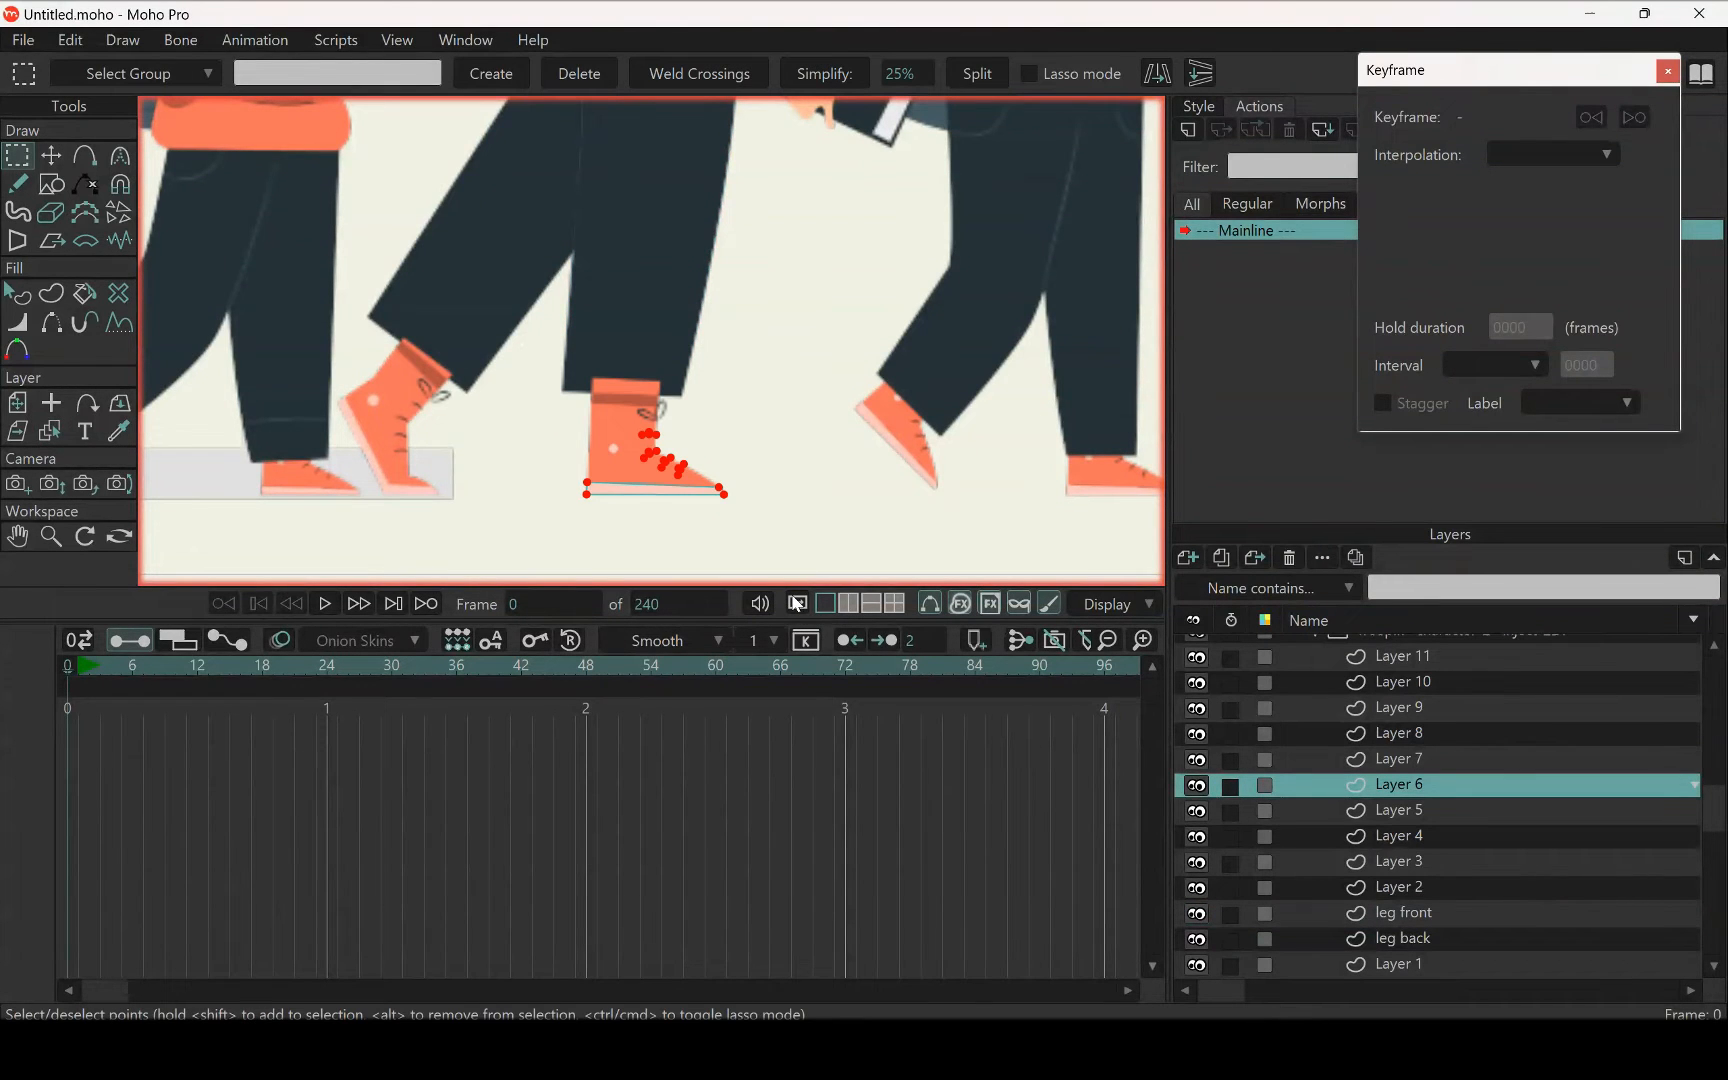
{"action": "scroll", "coordinate": [663, 470], "scroll_direction": "up", "scroll_amount": 5}
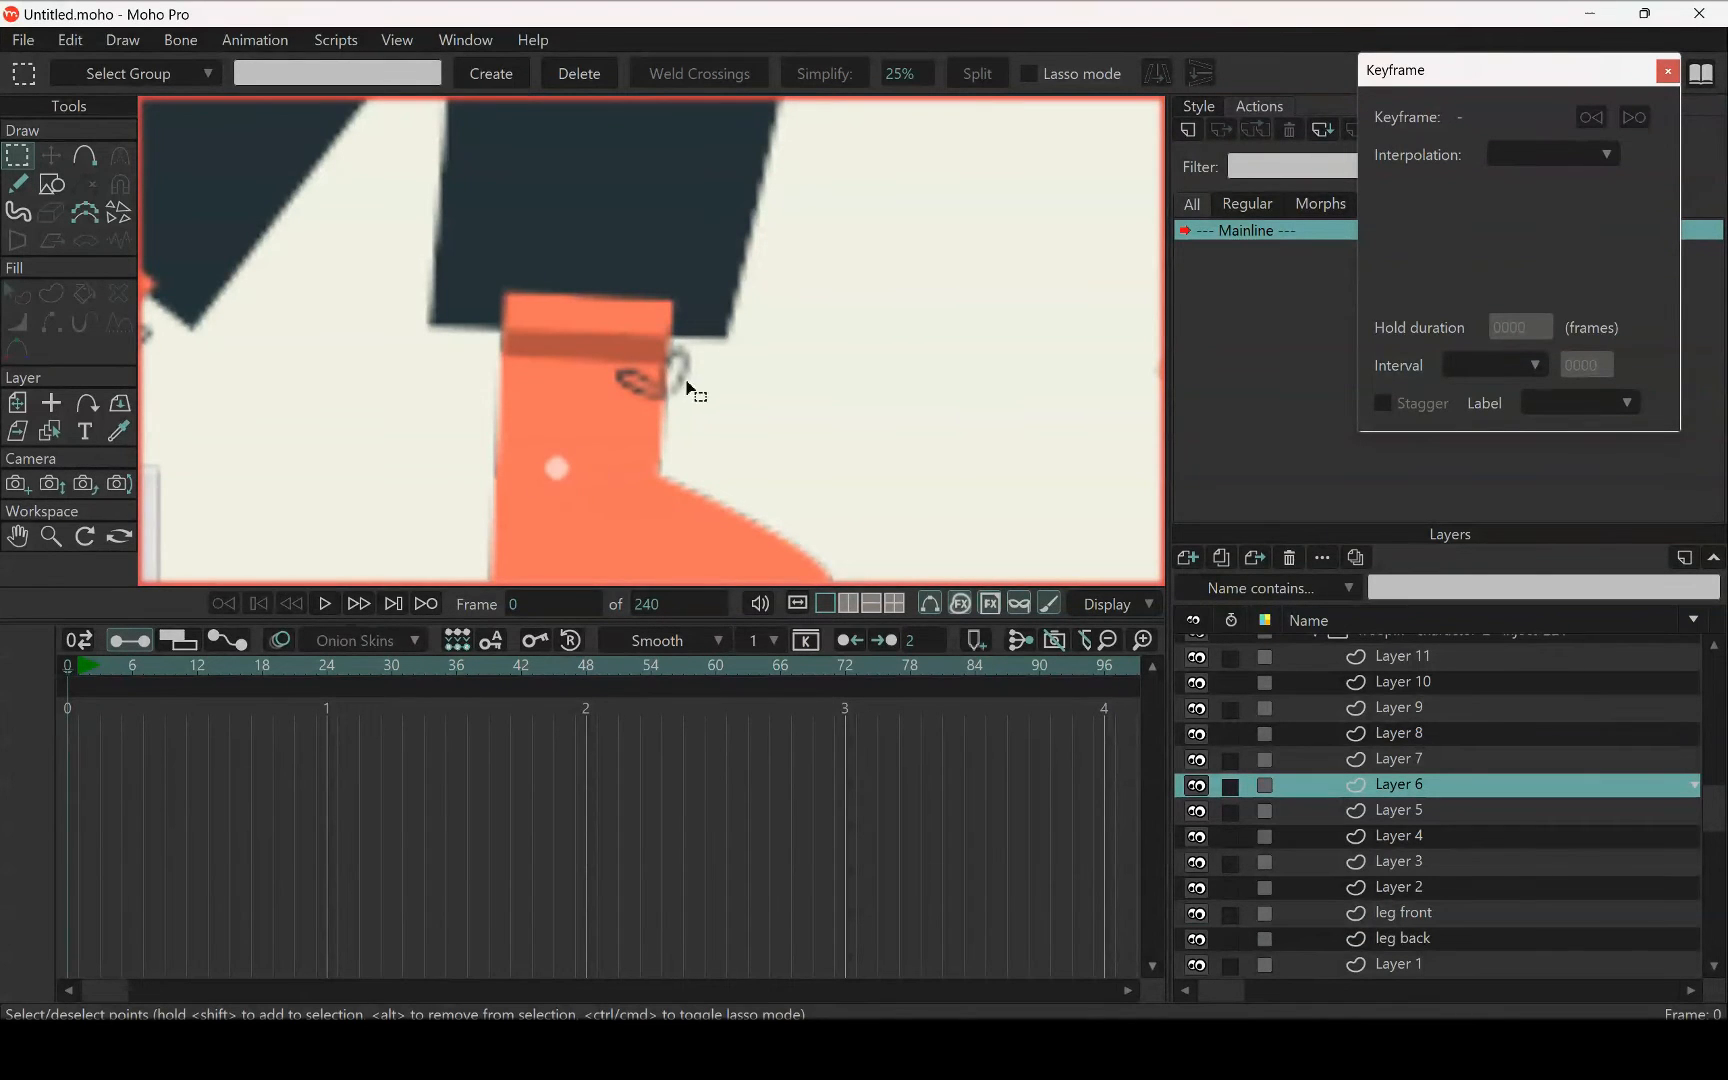
{"action": "left_click", "coordinate": [1415, 912]}
{"action": "scroll", "coordinate": [660, 480], "scroll_direction": "down", "scroll_amount": 4}
{"action": "key", "text": "t"}
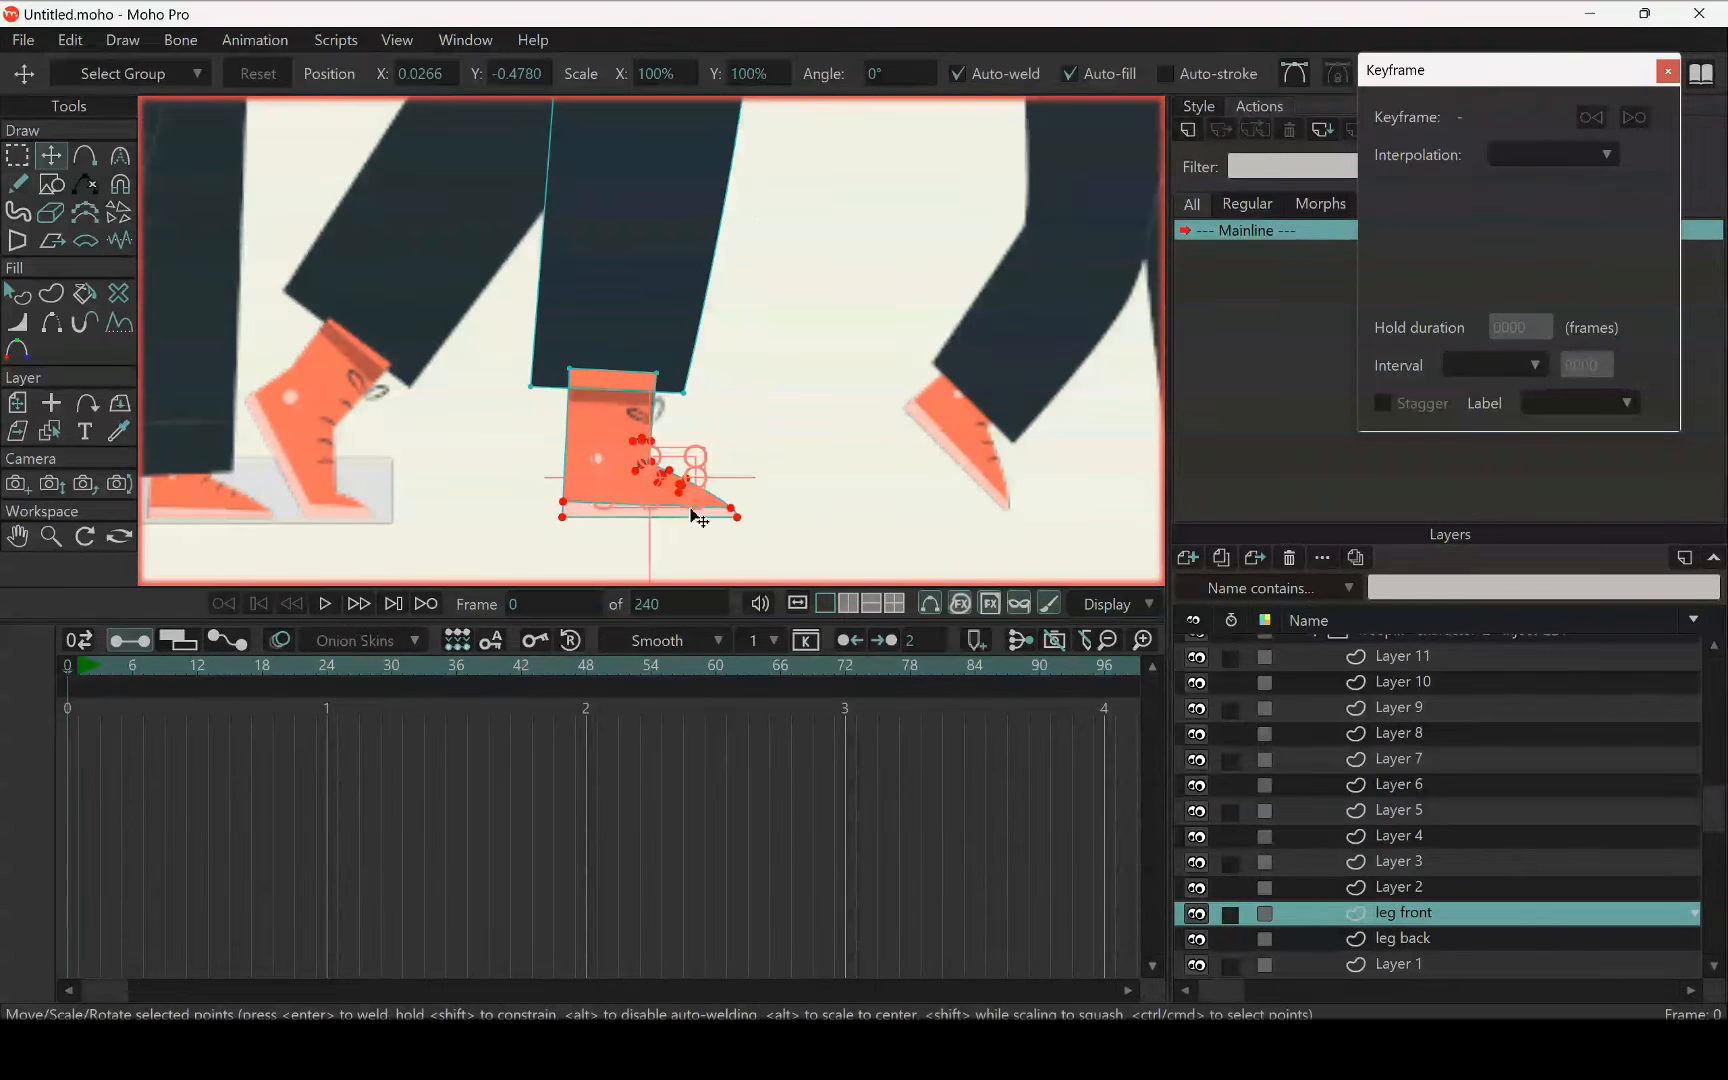
{"action": "scroll", "coordinate": [630, 392], "scroll_direction": "up", "scroll_amount": 5}
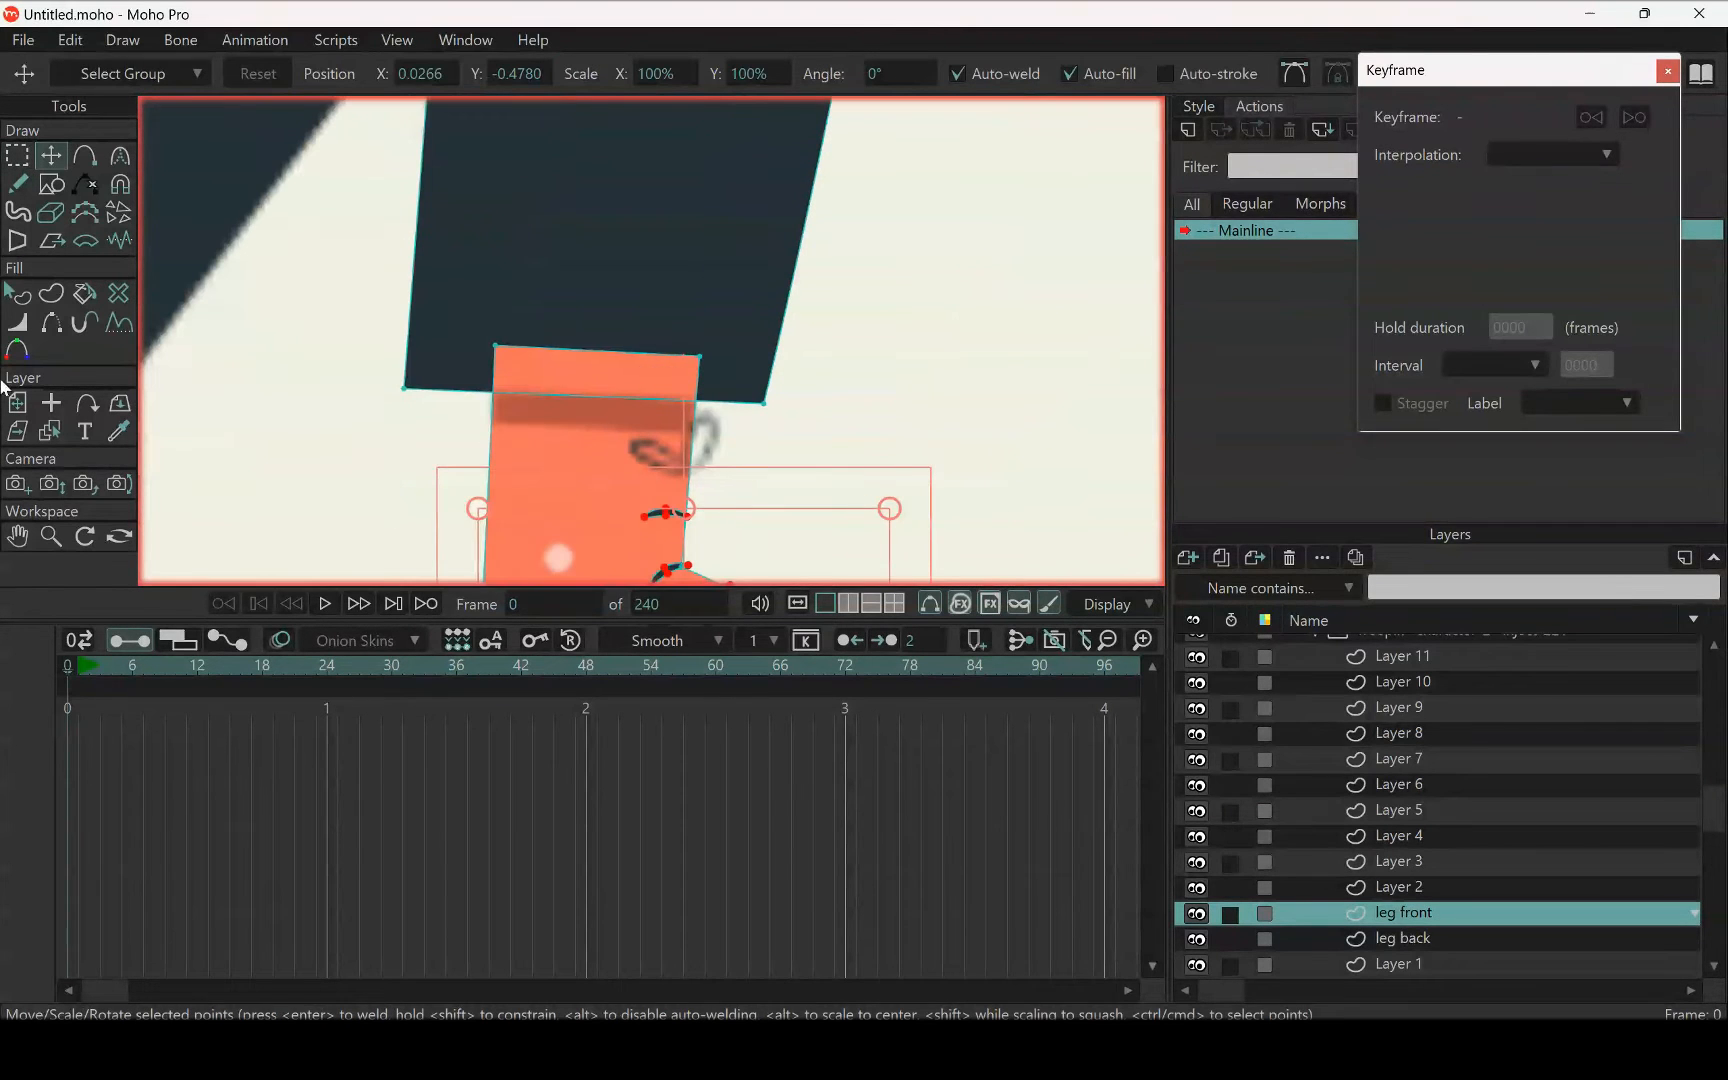
Cut all of Layer 7's shapes, the straight leg's lace bow, ankle shadow and trouser crease, and paste them into the leg front layer
{"action": "left_click", "coordinate": [50, 431]}
{"action": "left_click", "coordinate": [715, 435]}
{"action": "scroll", "coordinate": [725, 466], "scroll_direction": "down", "scroll_amount": 2}
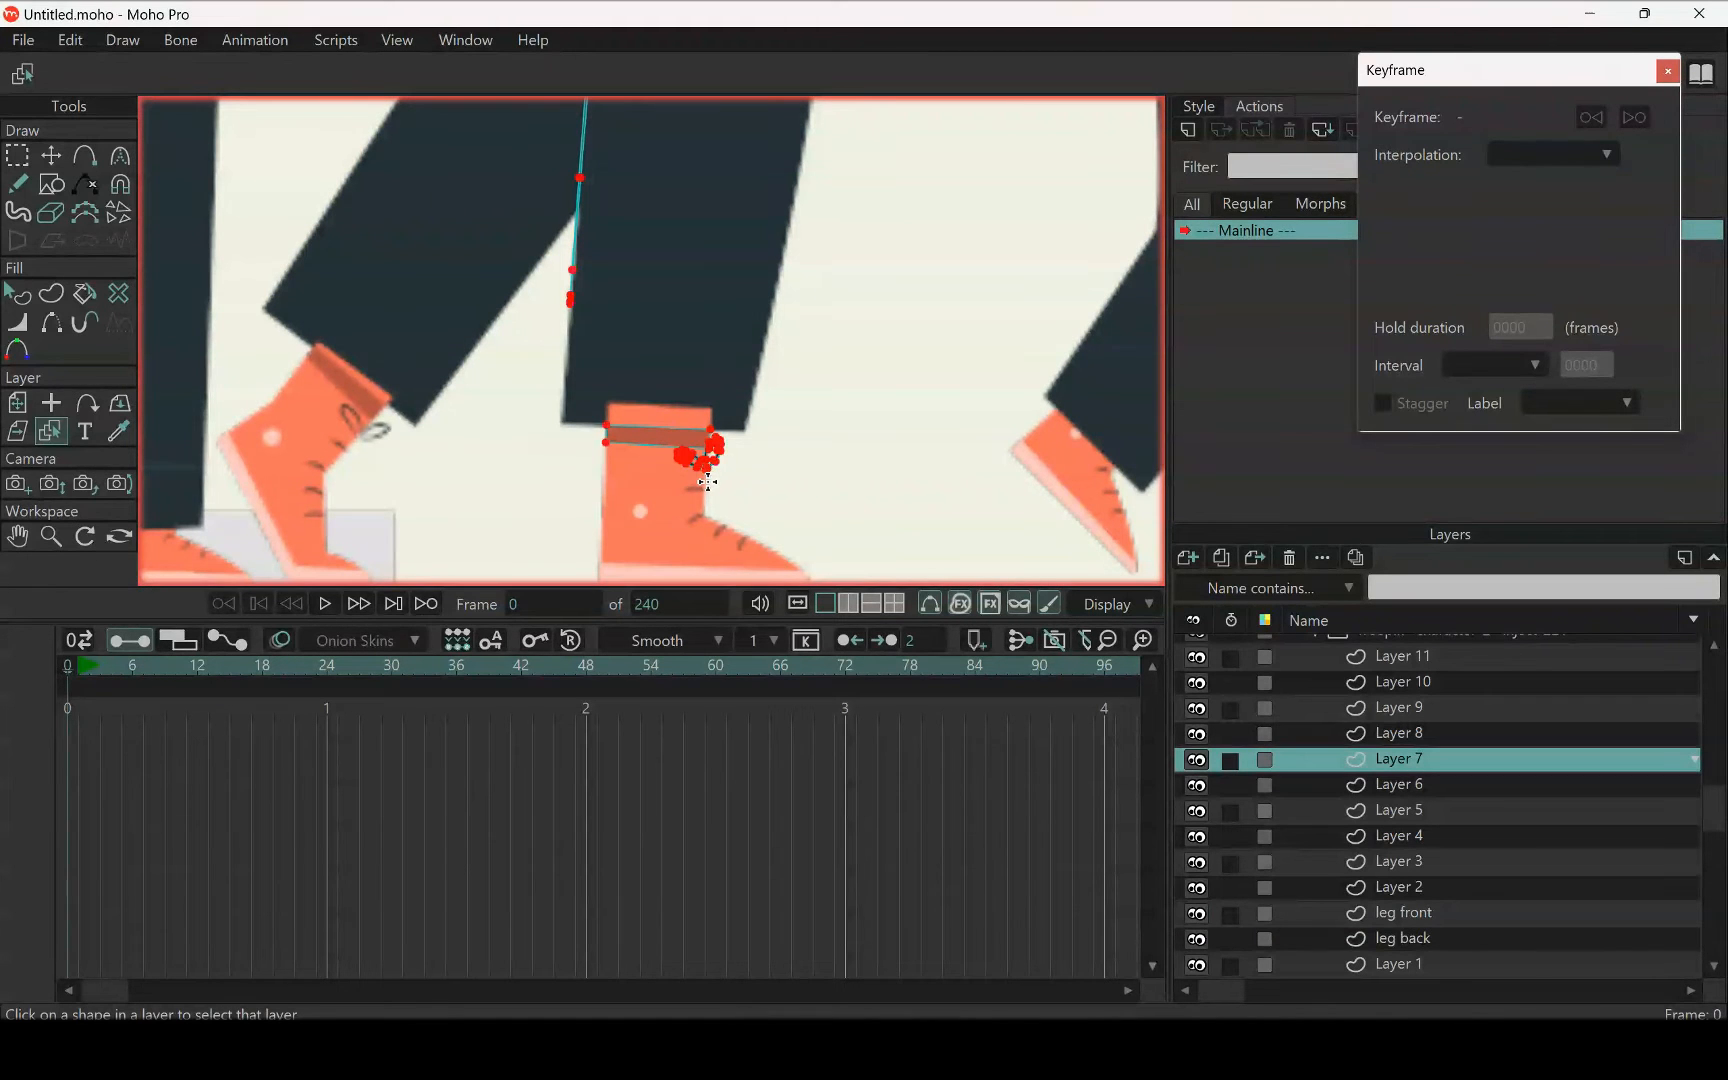
{"action": "key", "text": "ctrl+a"}
{"action": "left_click", "coordinate": [10, 162]}
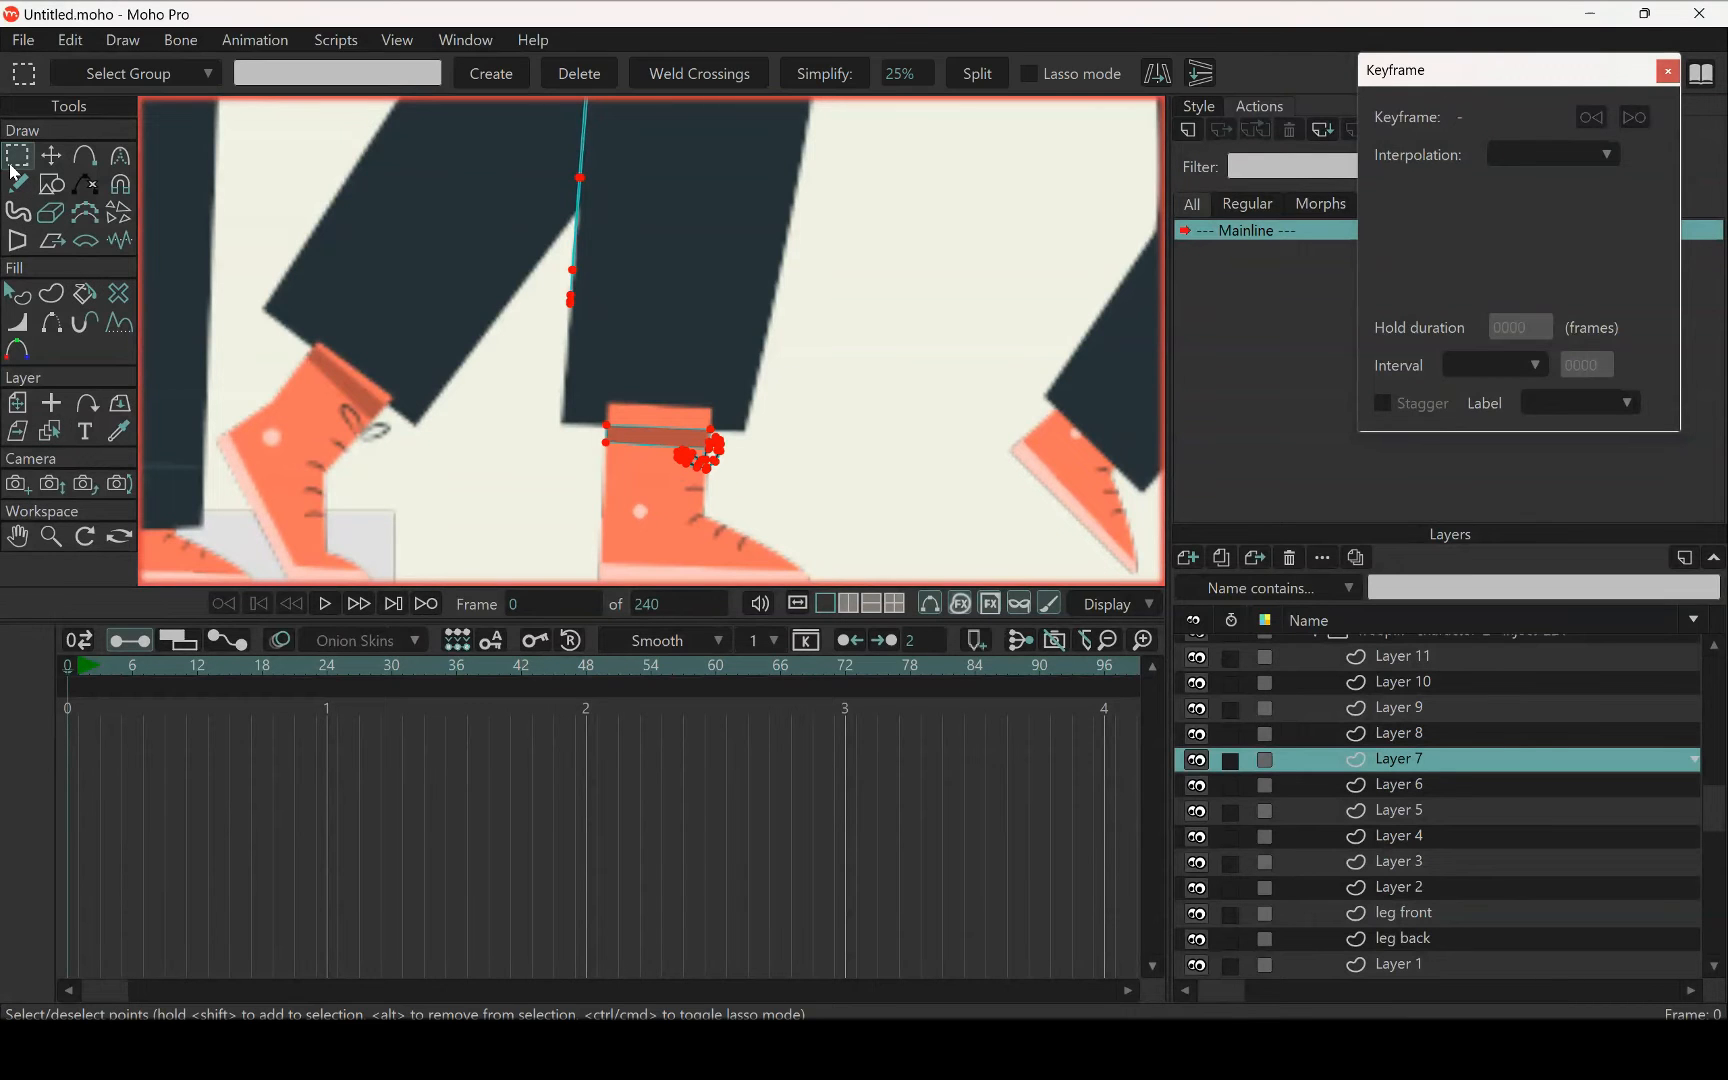
{"action": "key", "text": "Delete"}
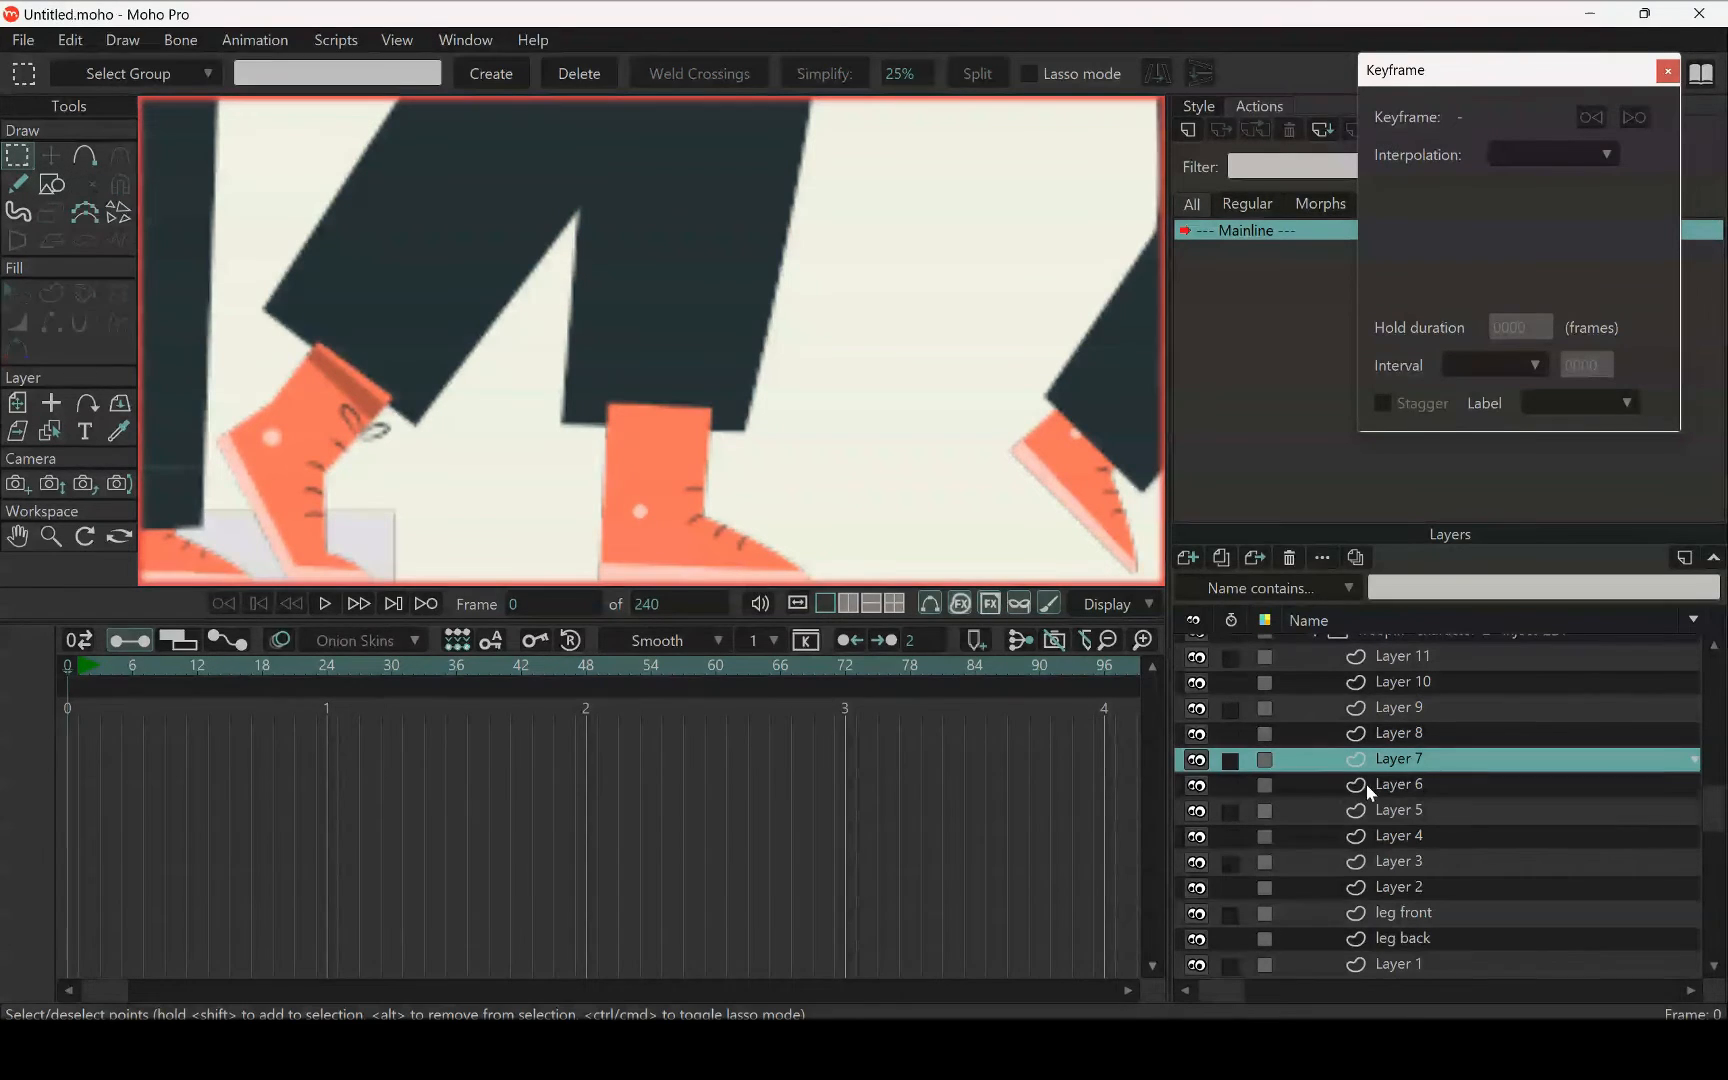
{"action": "left_click", "coordinate": [1418, 910]}
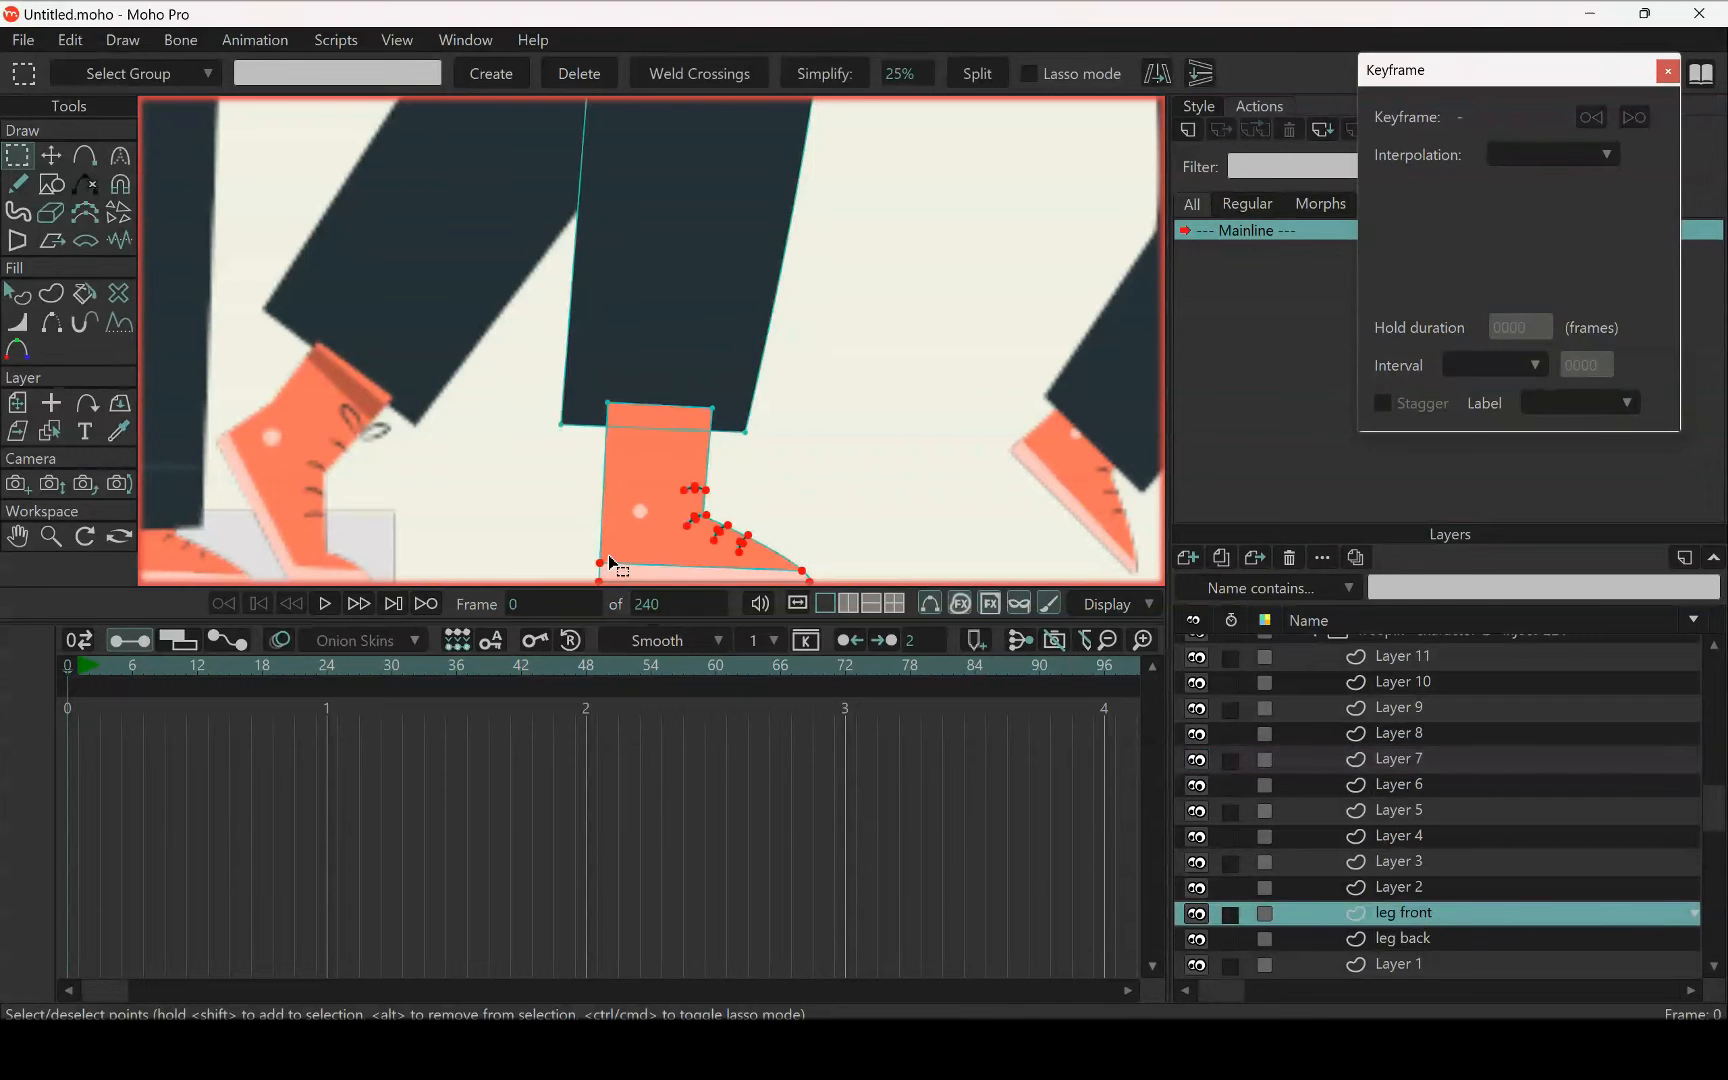
{"action": "key", "text": "t"}
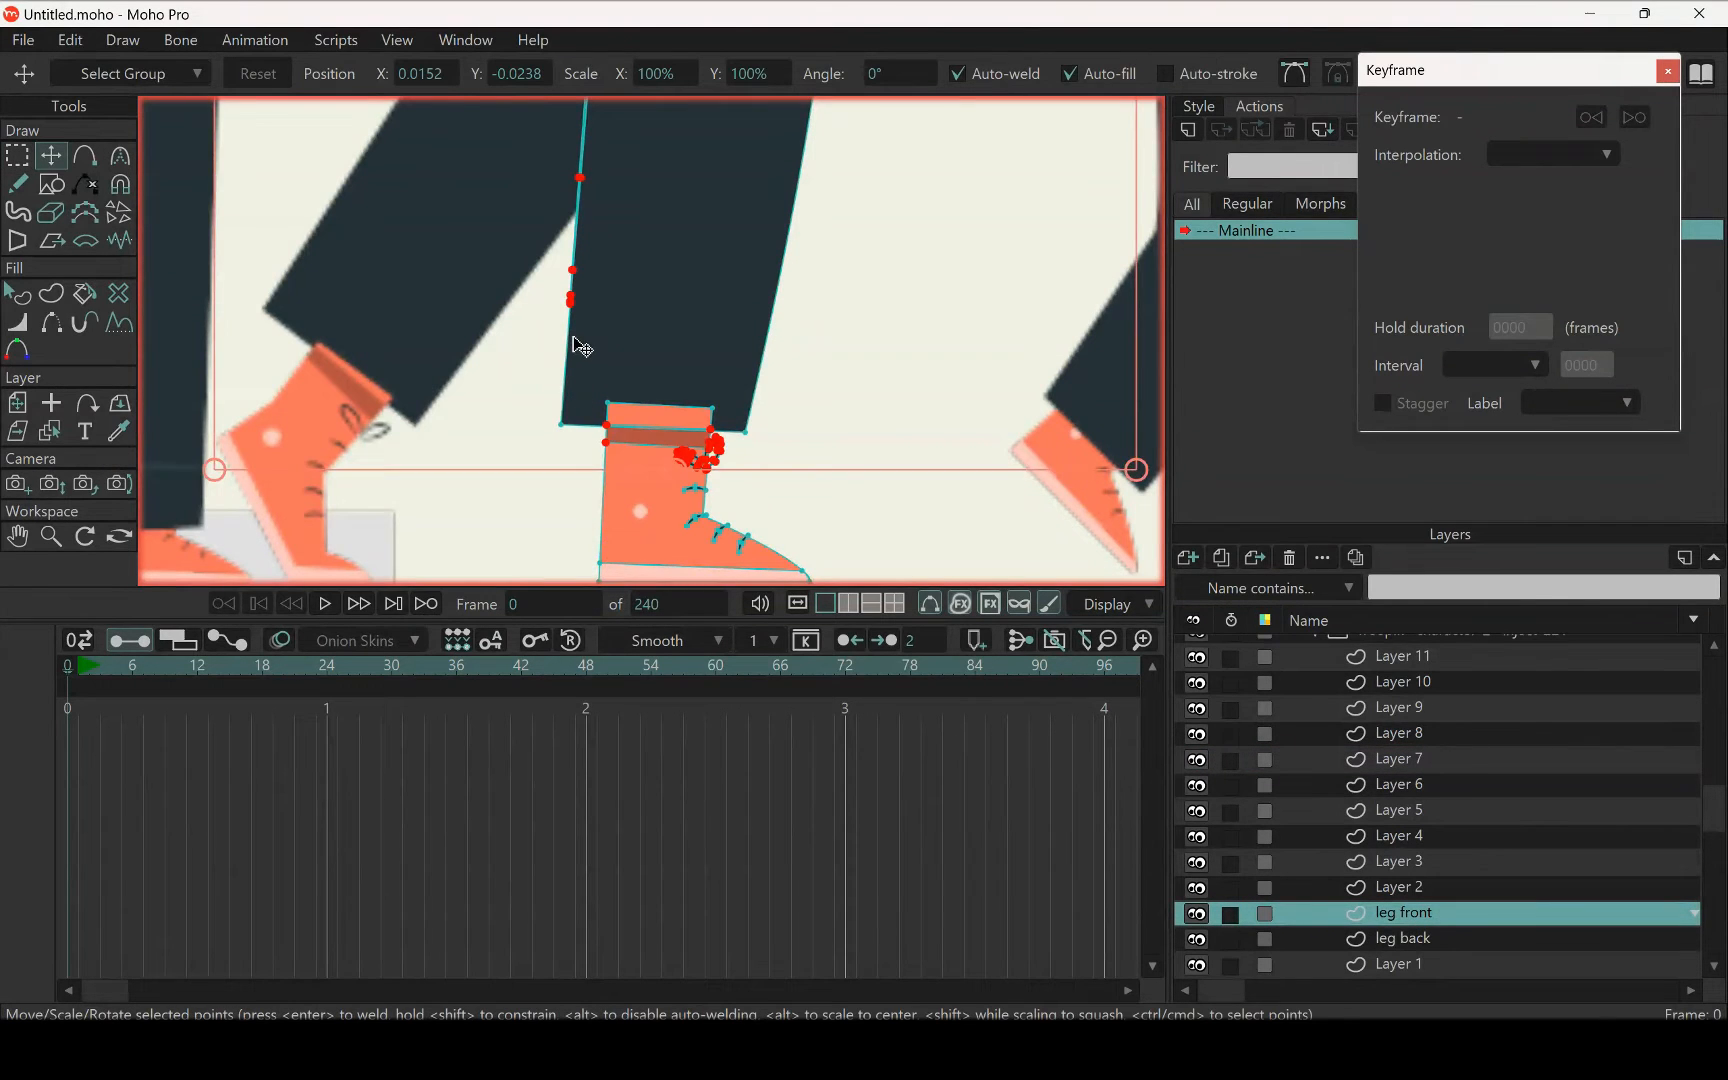
Cut the round ankle dot of the straight leg's shoe out of Layer 5 and paste it into the leg front layer
{"action": "scroll", "coordinate": [571, 338], "scroll_direction": "down", "scroll_amount": 4}
{"action": "left_click_drag", "start_coordinate": [587, 300], "coordinate": [678, 345]}
{"action": "scroll", "coordinate": [690, 400], "scroll_direction": "up", "scroll_amount": 6}
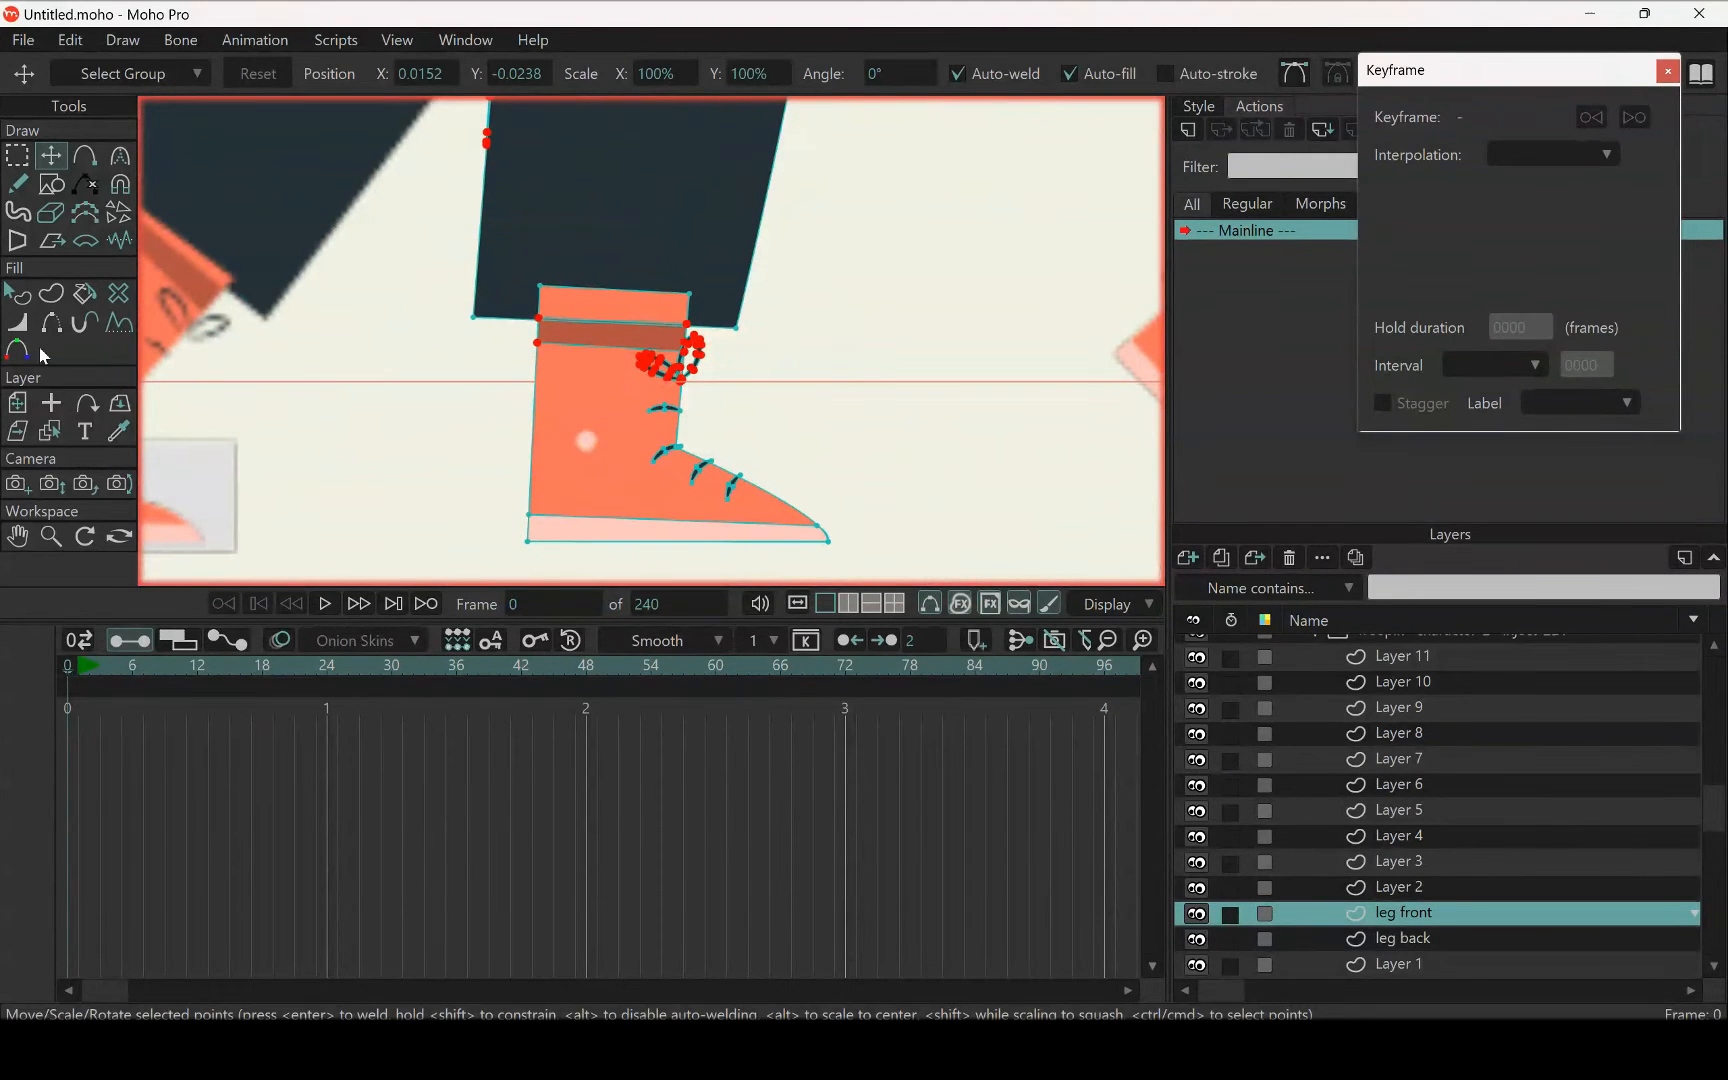
{"action": "left_click", "coordinate": [50, 431]}
{"action": "left_click", "coordinate": [590, 443]}
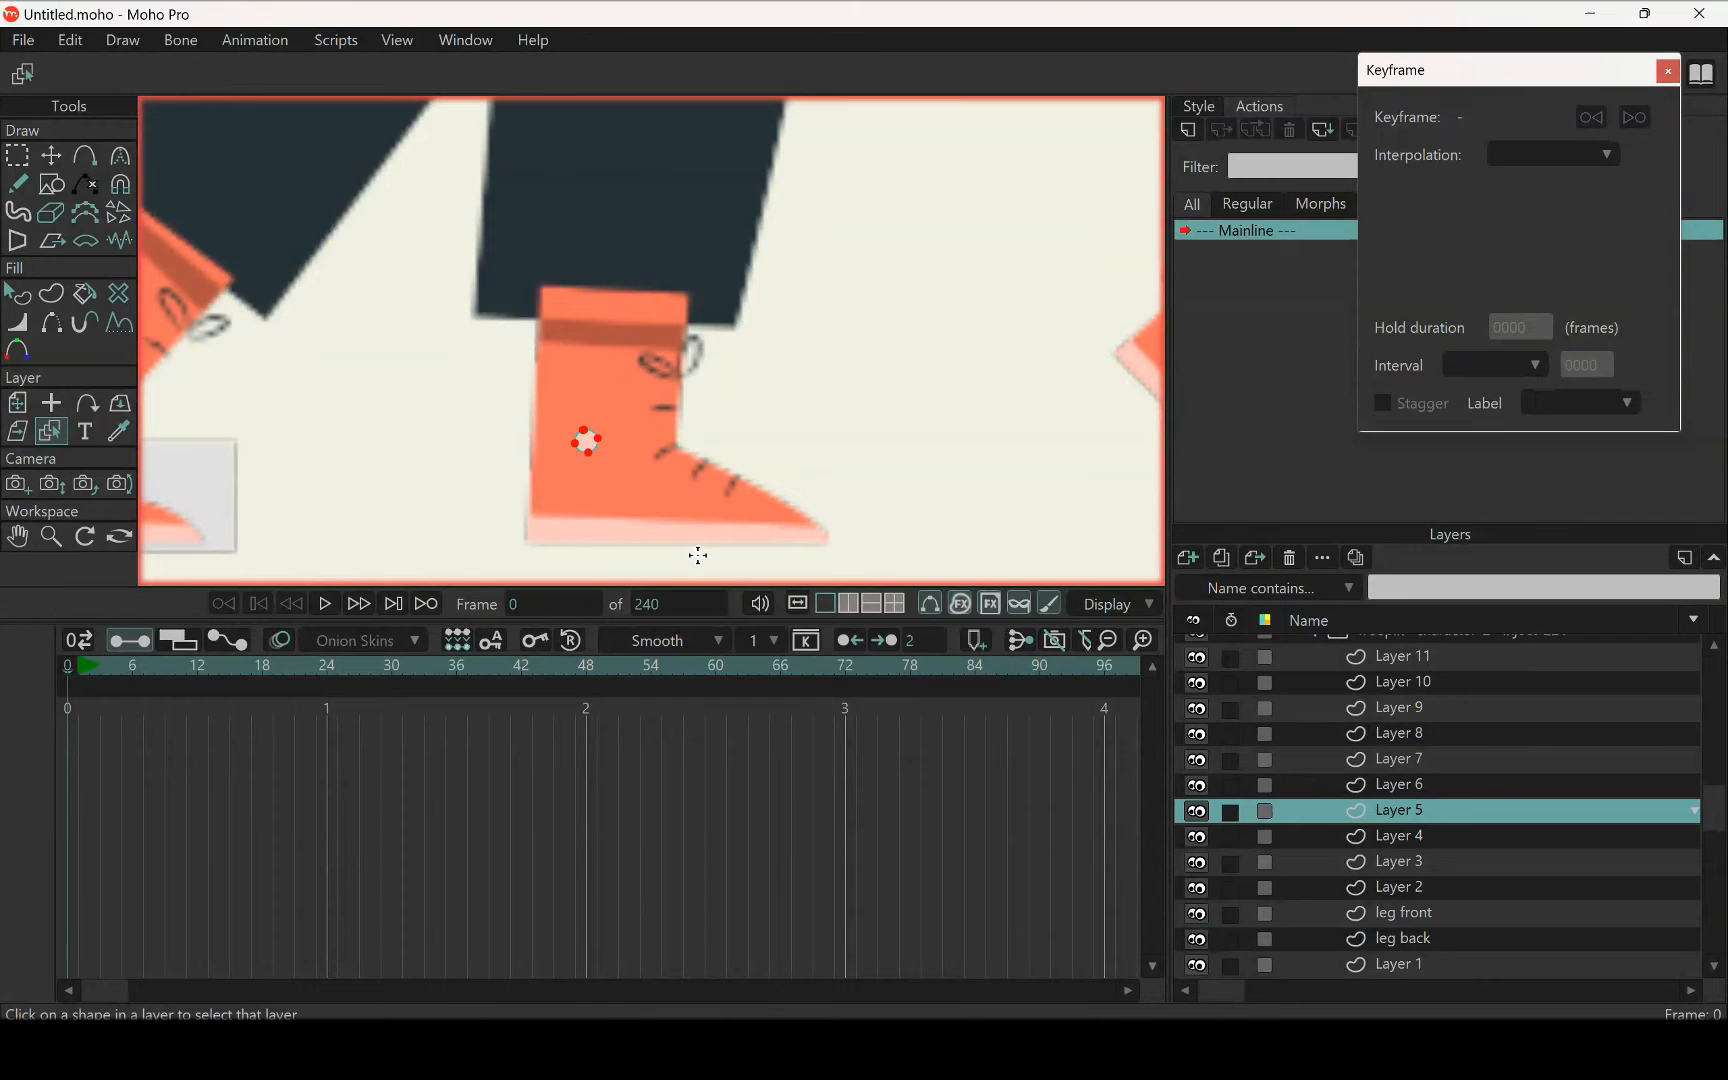
{"action": "left_click", "coordinate": [18, 155]}
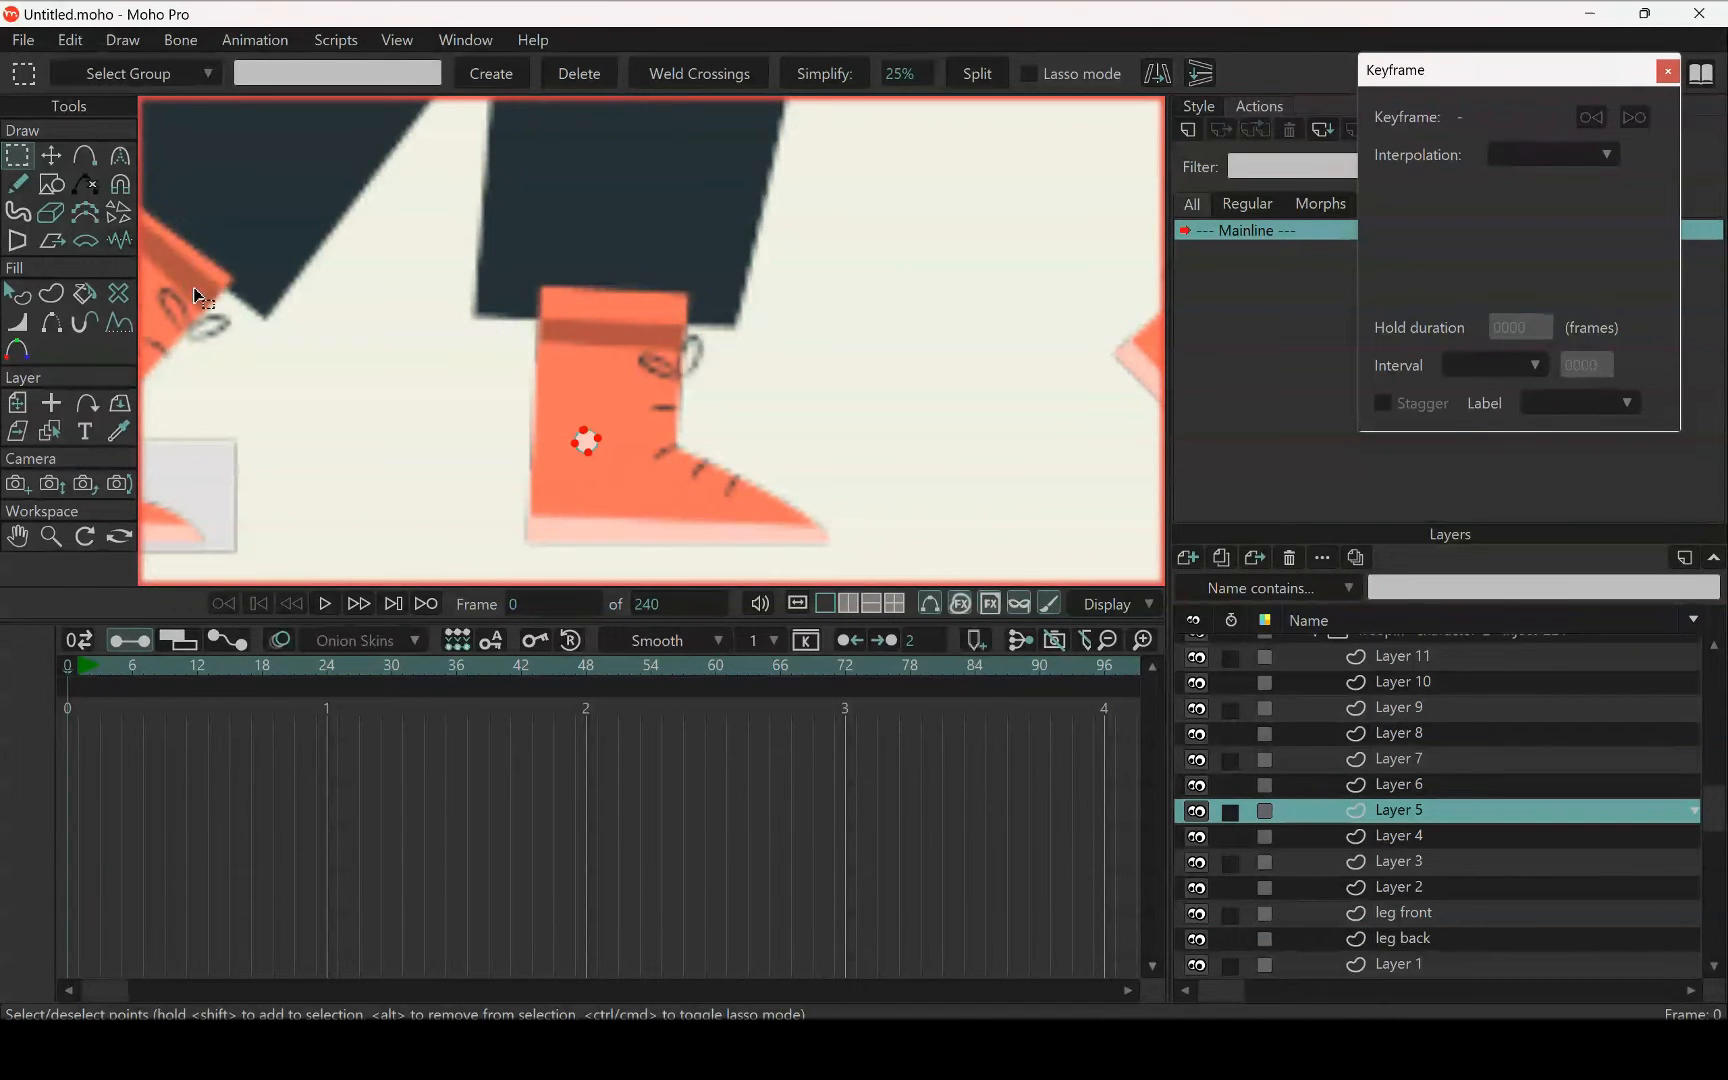
{"action": "key", "text": "ctrl+x"}
{"action": "left_click", "coordinate": [1447, 912]}
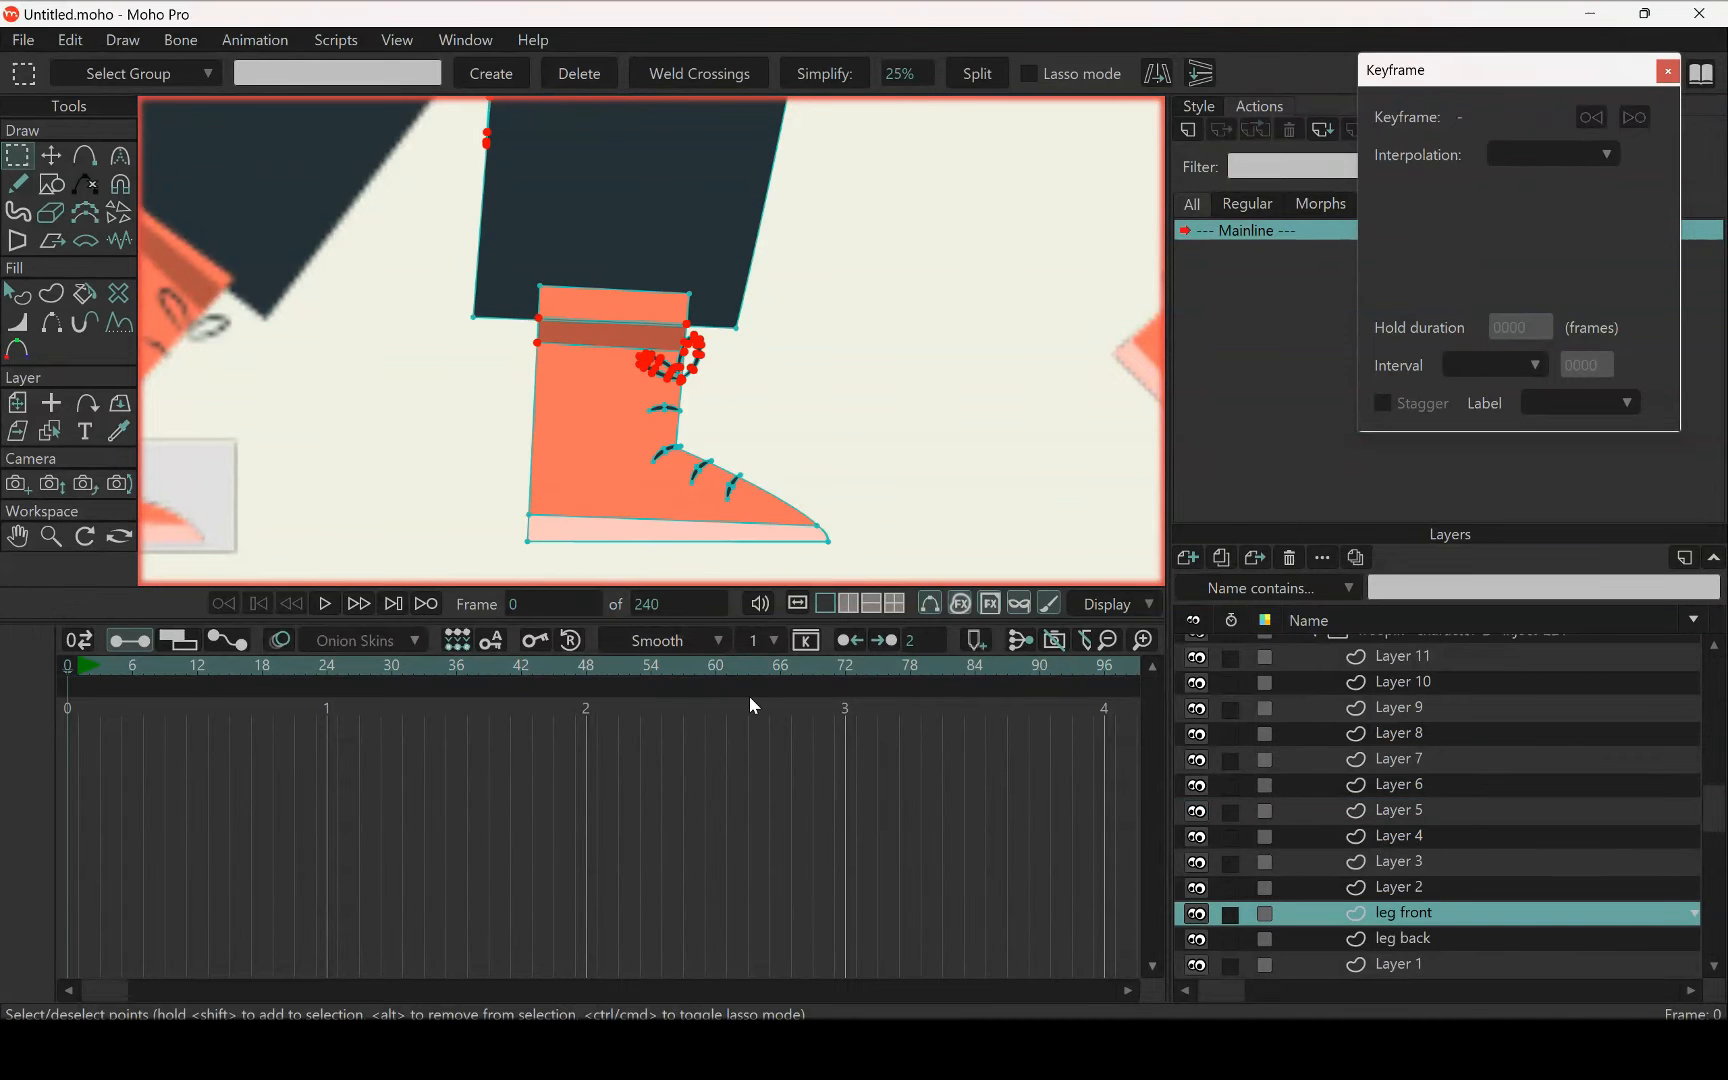
{"action": "key", "text": "ctrl+v"}
{"action": "key", "text": "t"}
Look over the woman's whole figure to check which body parts are still contained in the leg front layer
{"action": "scroll", "coordinate": [677, 560], "scroll_direction": "down", "scroll_amount": 5}
{"action": "left_click_drag", "start_coordinate": [661, 323], "coordinate": [692, 452]}
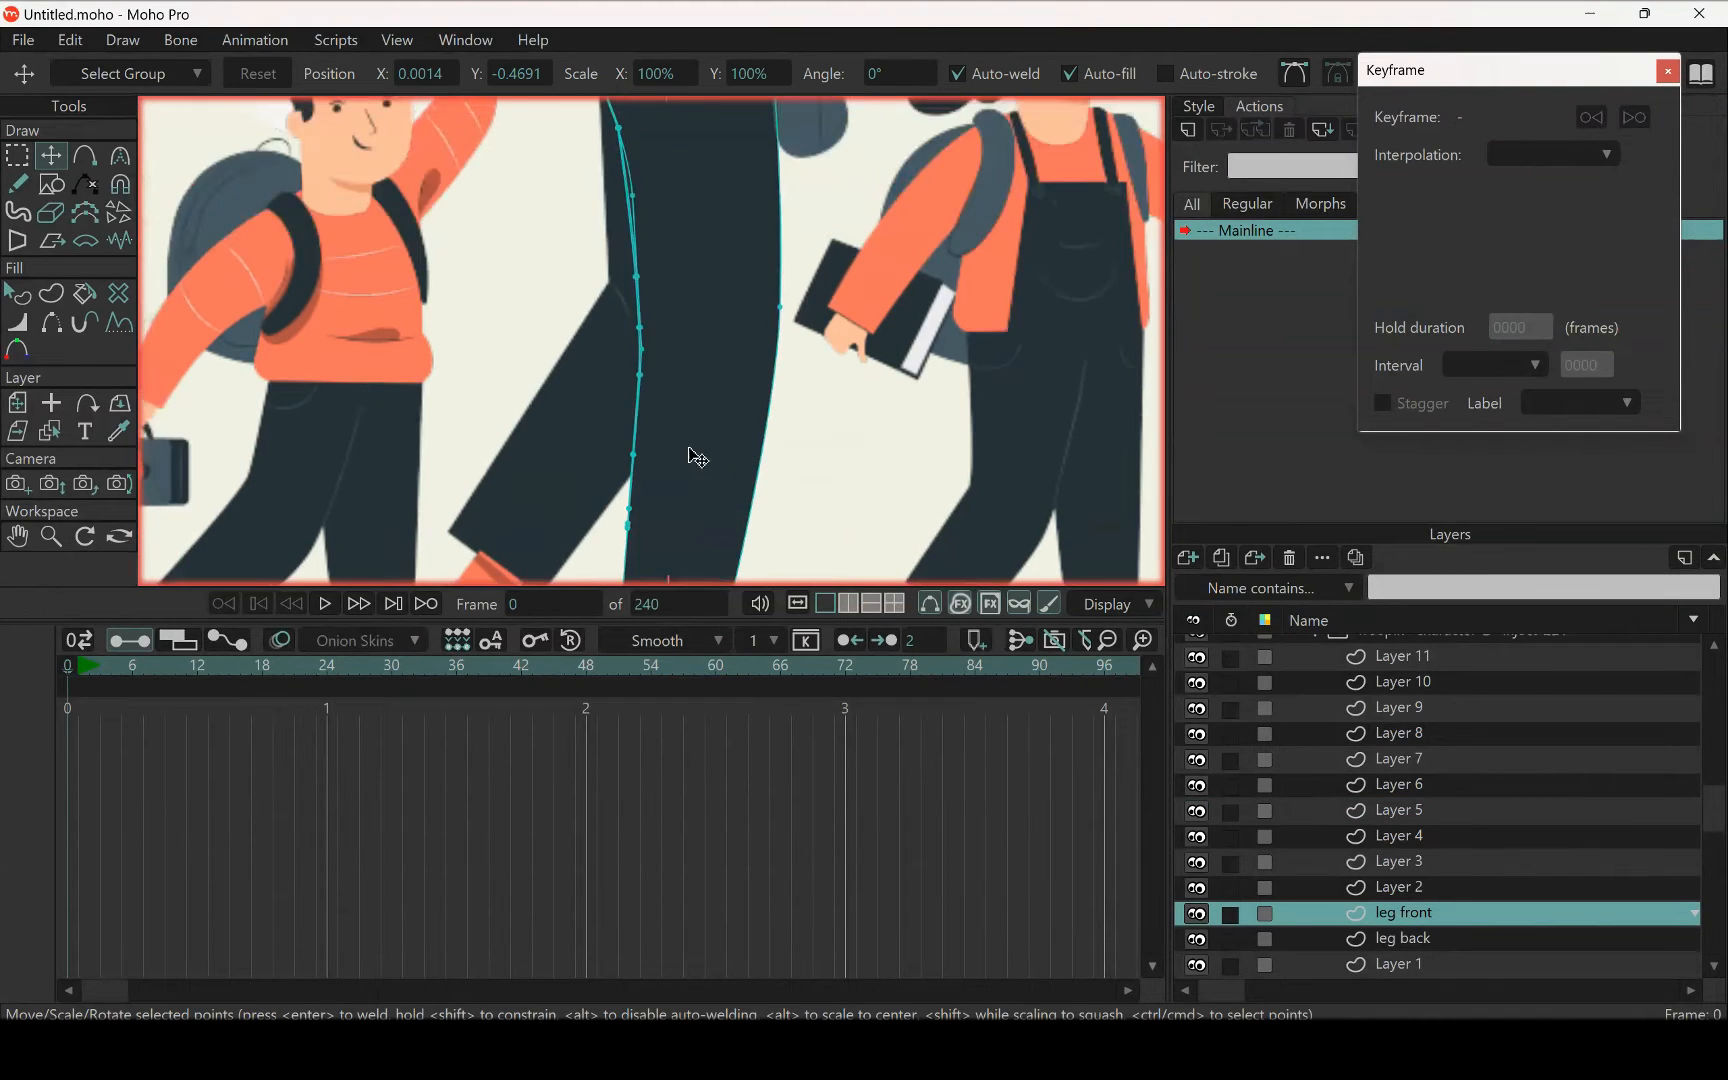
{"action": "scroll", "coordinate": [690, 430], "scroll_direction": "down", "scroll_amount": 5}
{"action": "scroll", "coordinate": [688, 395], "scroll_direction": "up", "scroll_amount": 3}
{"action": "left_click_drag", "start_coordinate": [690, 340], "coordinate": [687, 467]}
{"action": "scroll", "coordinate": [688, 440], "scroll_direction": "up", "scroll_amount": 1}
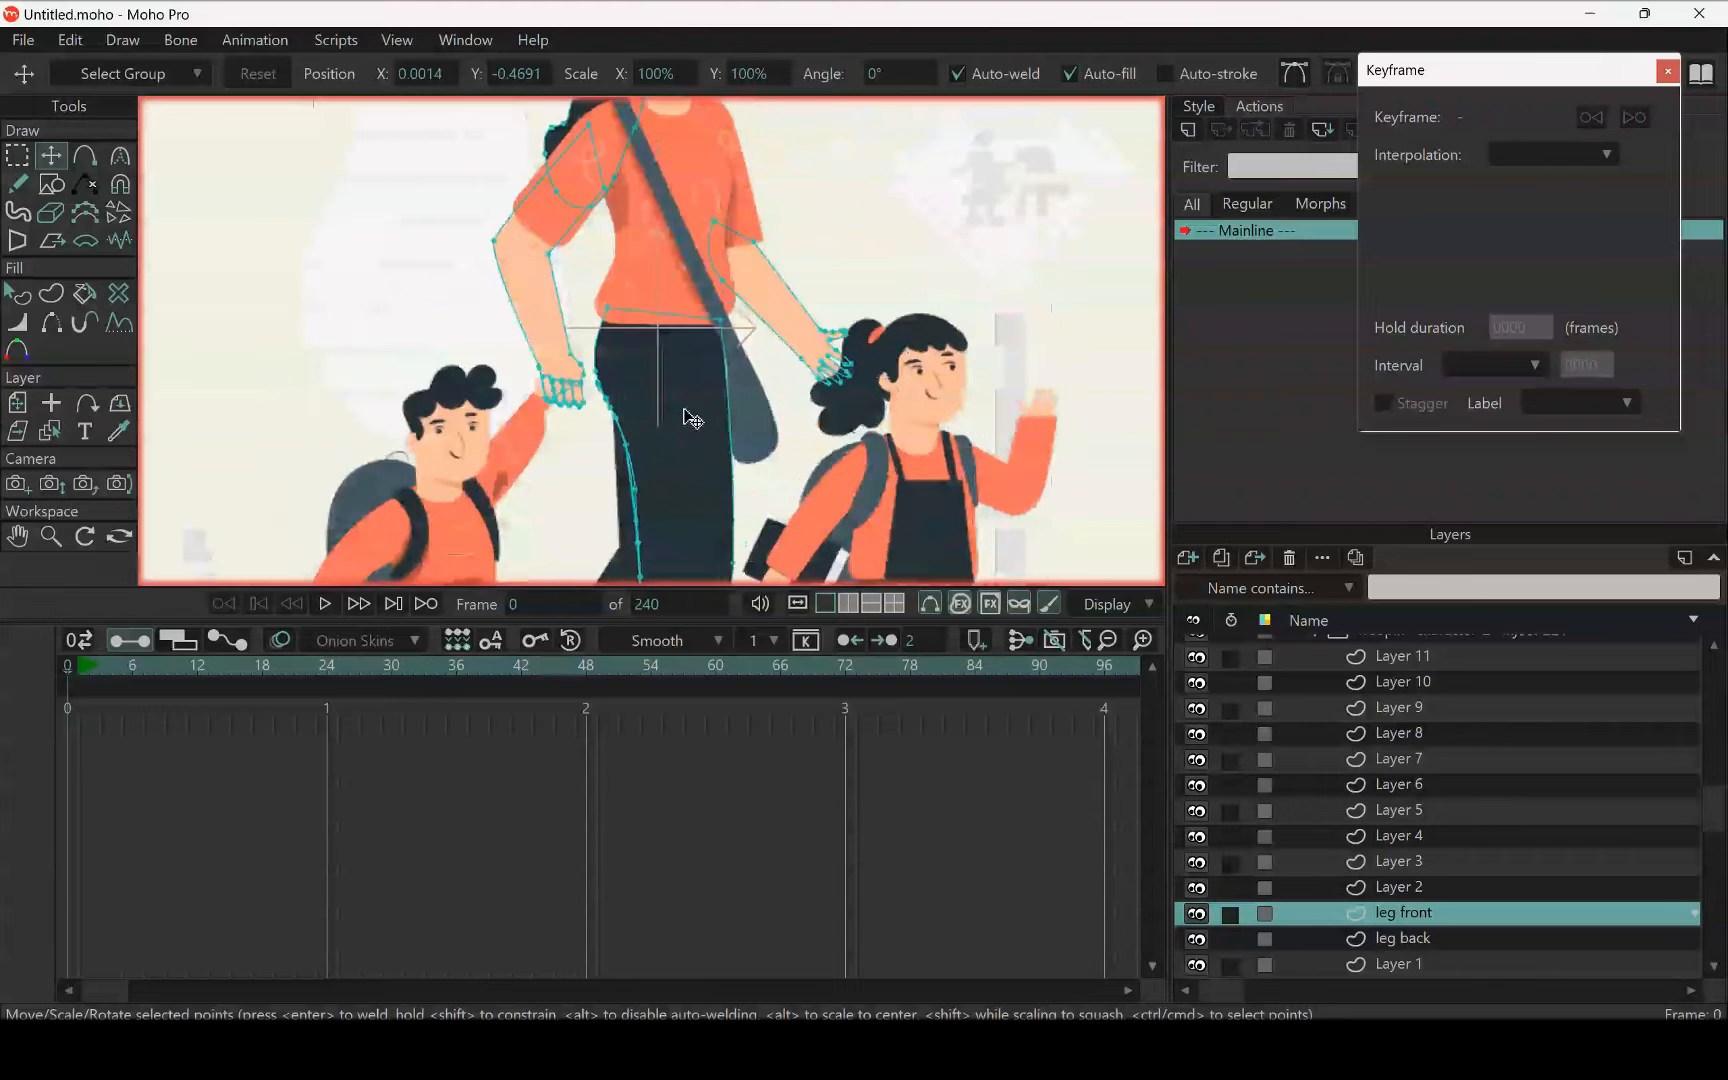
{"action": "scroll", "coordinate": [689, 425], "scroll_direction": "down", "scroll_amount": 4}
{"action": "scroll", "coordinate": [689, 420], "scroll_direction": "up", "scroll_amount": 4}
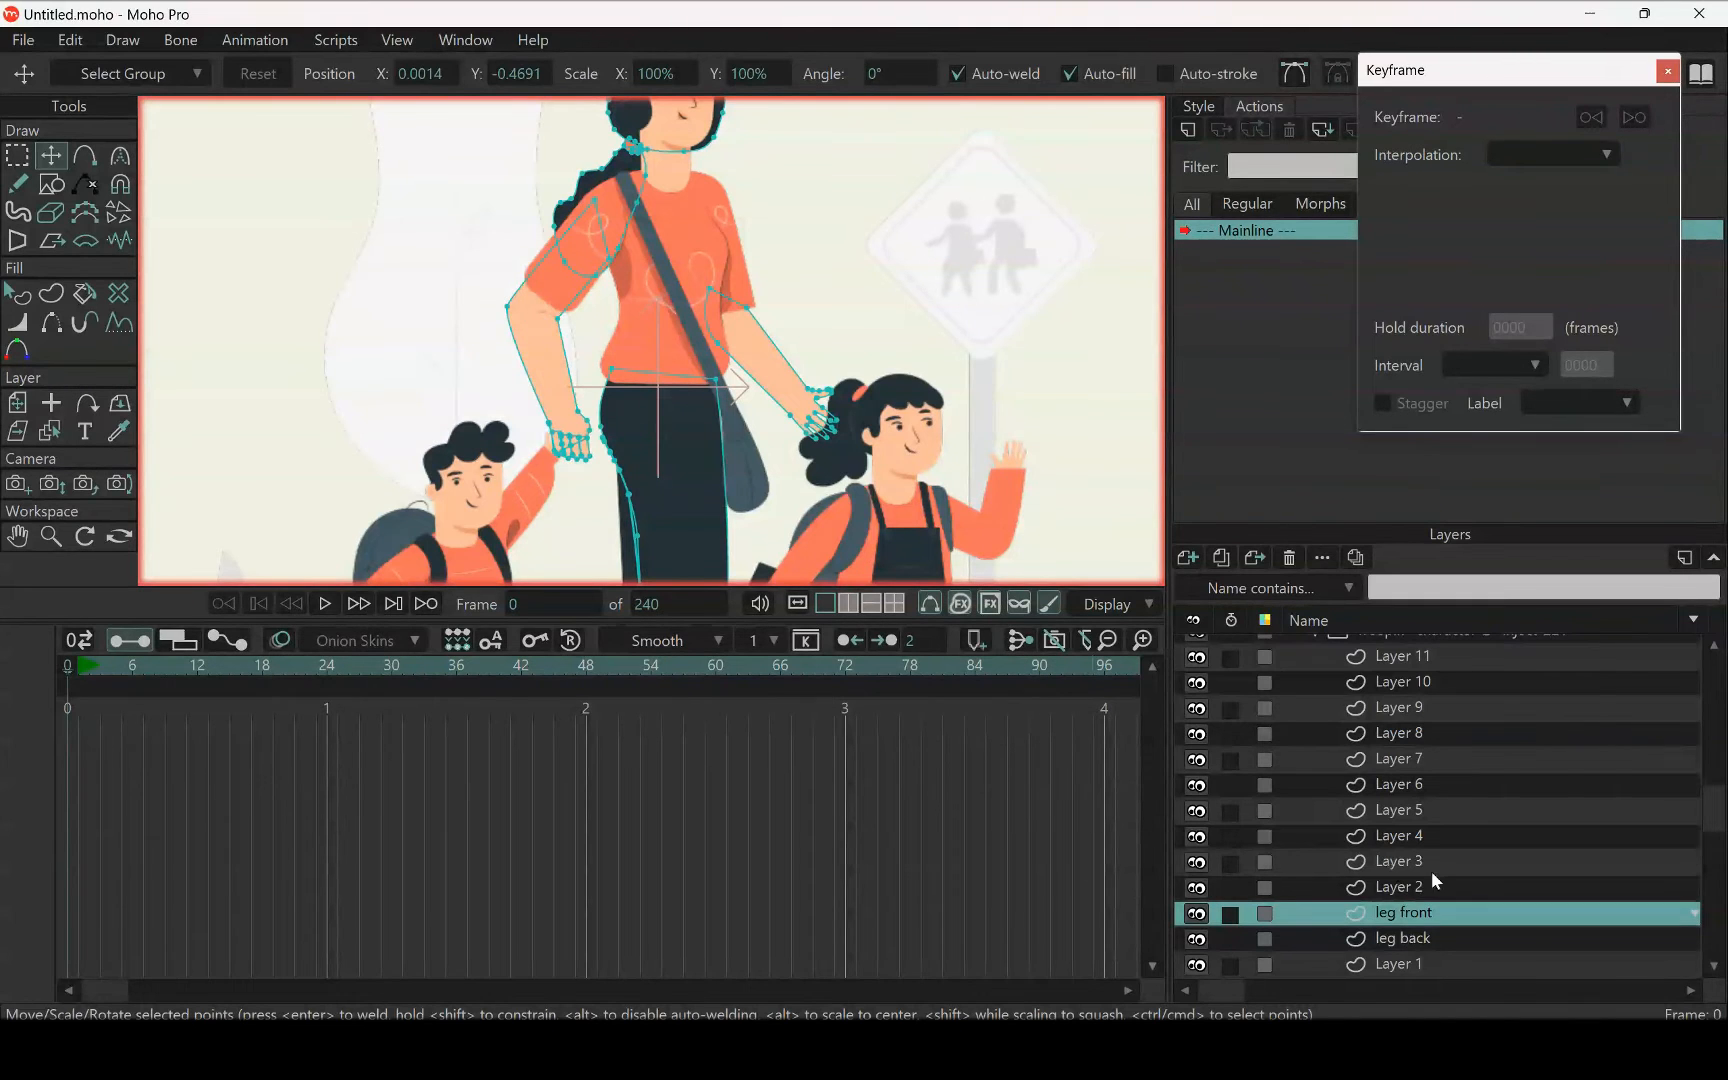
{"action": "scroll", "coordinate": [1427, 880], "scroll_direction": "down", "scroll_amount": 1}
{"action": "scroll", "coordinate": [632, 357], "scroll_direction": "down", "scroll_amount": 4}
{"action": "scroll", "coordinate": [632, 357], "scroll_direction": "up", "scroll_amount": 3}
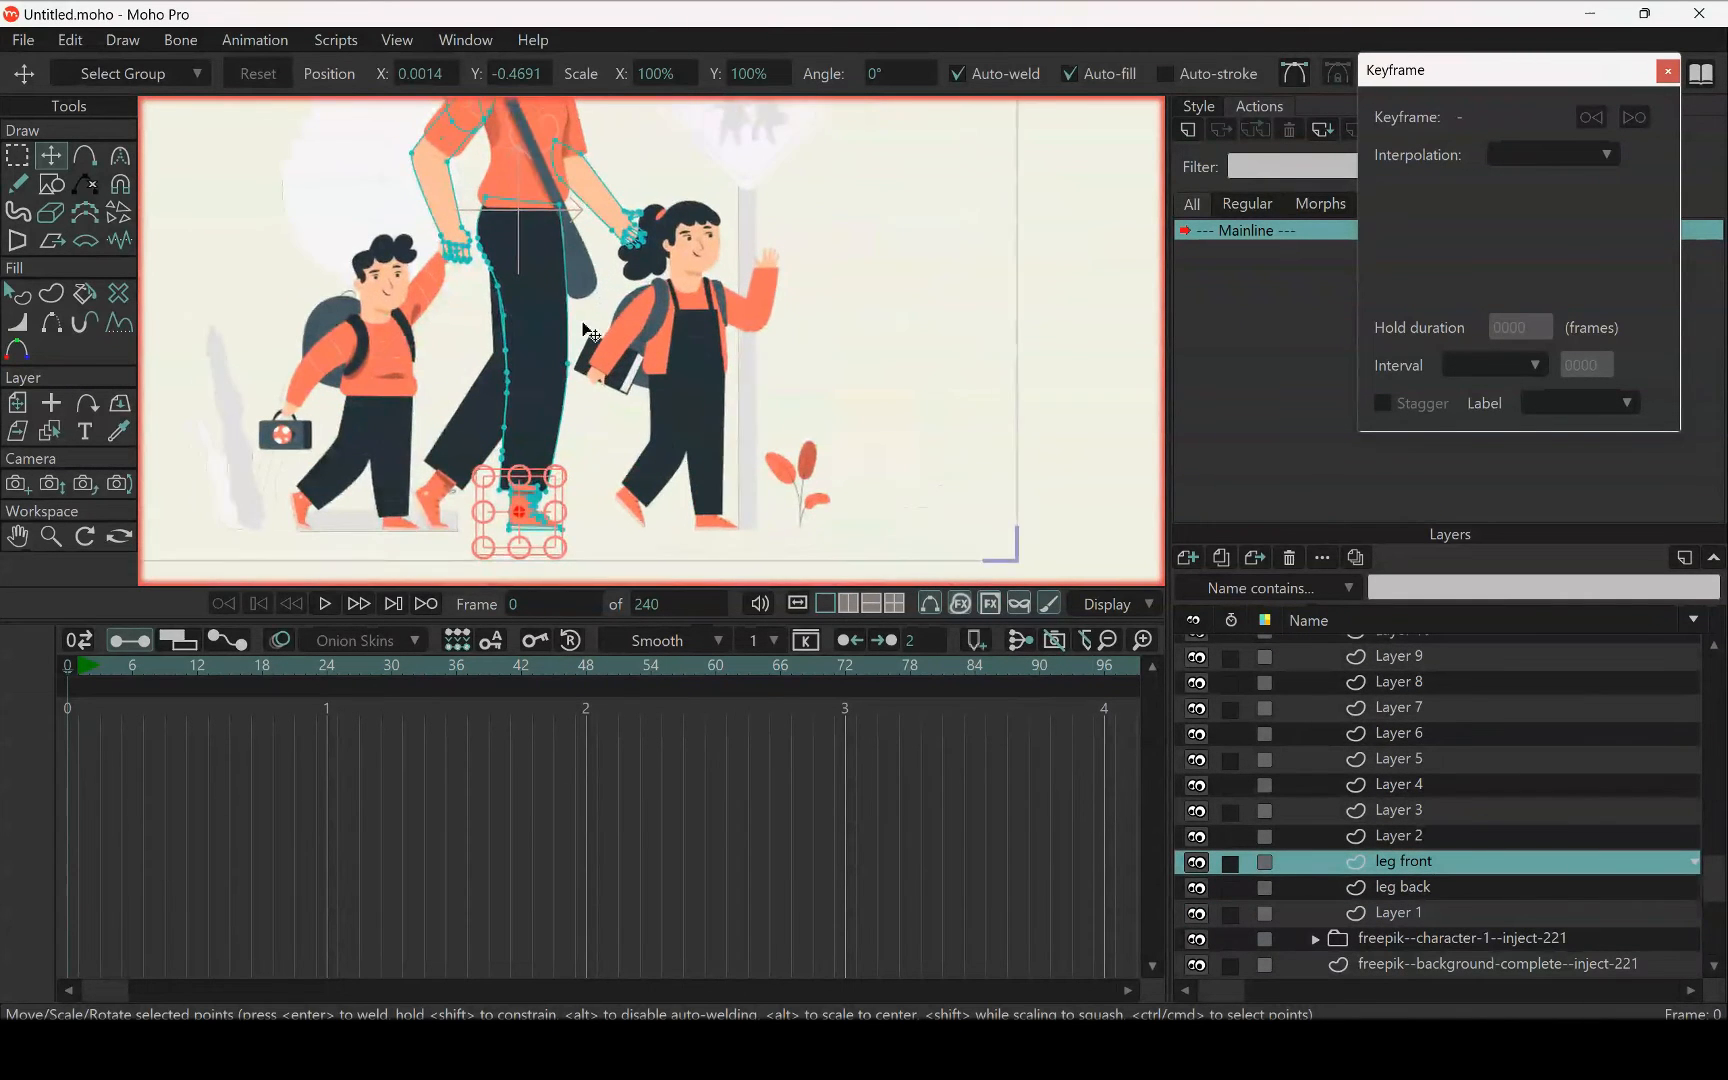
{"action": "left_click_drag", "start_coordinate": [593, 358], "coordinate": [632, 414]}
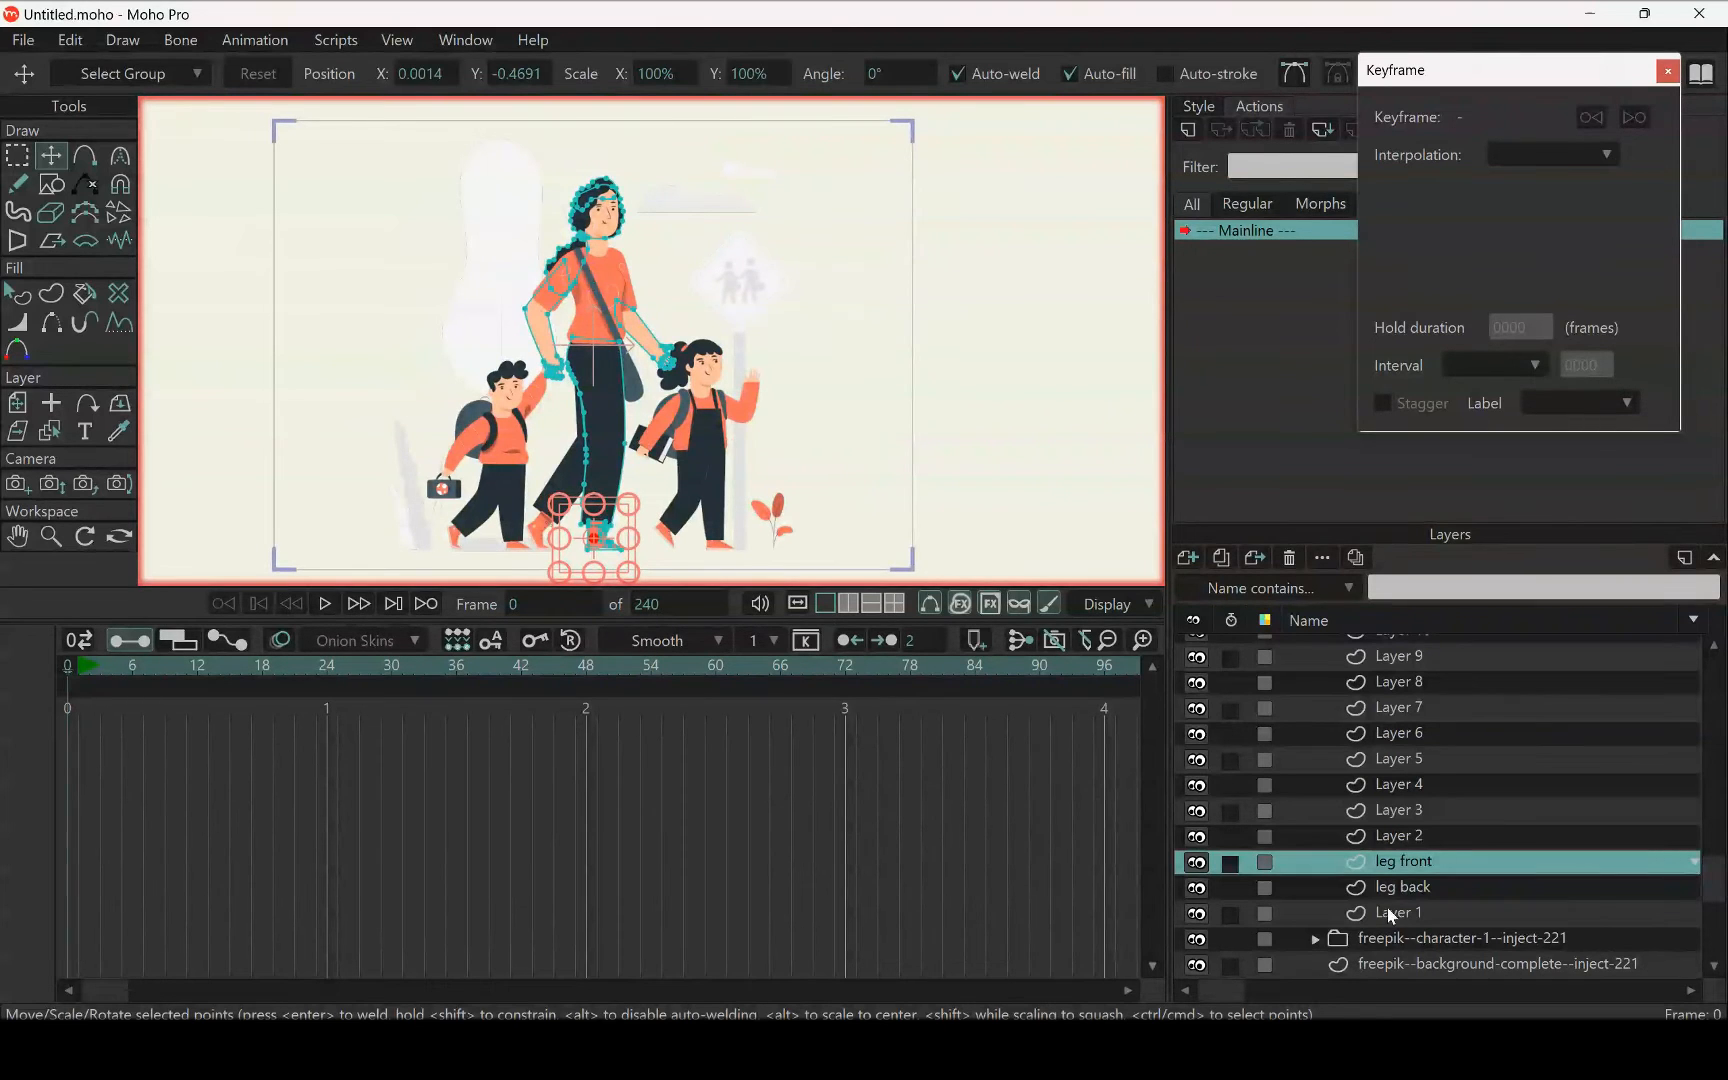
{"action": "scroll", "coordinate": [563, 420], "scroll_direction": "up", "scroll_amount": 2}
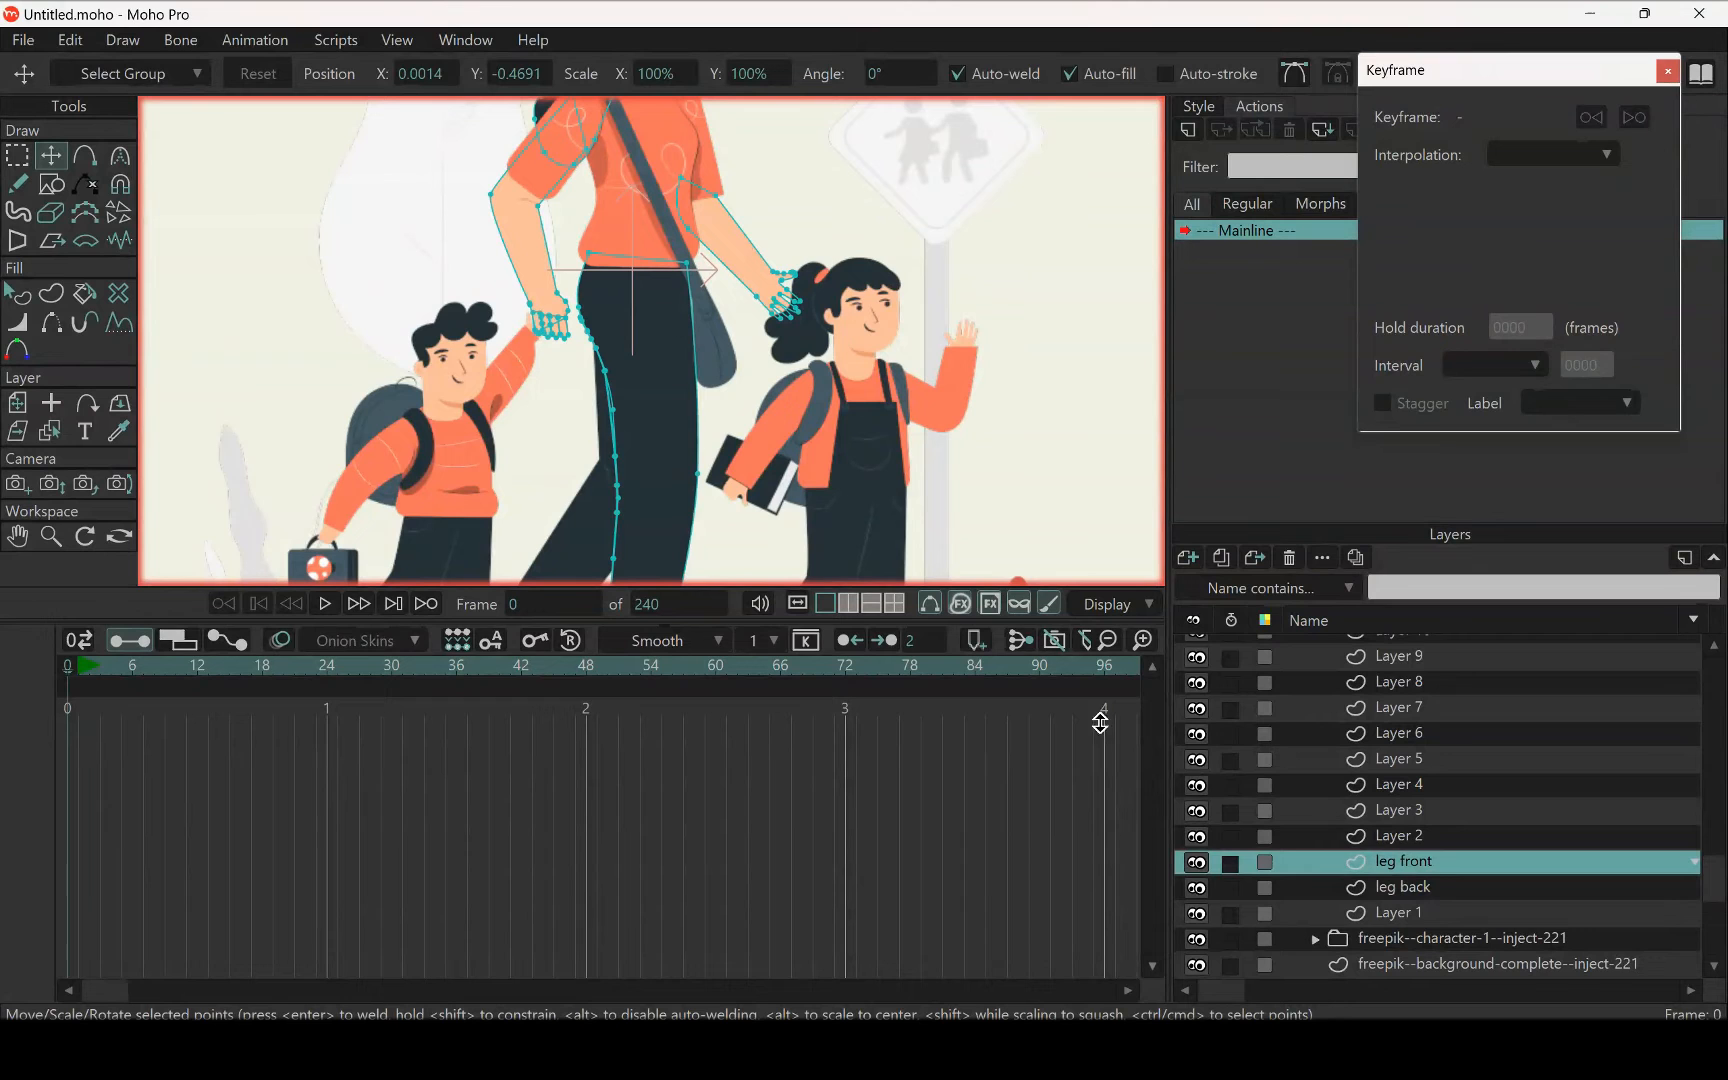
{"action": "scroll", "coordinate": [620, 320], "scroll_direction": "down", "scroll_amount": 2}
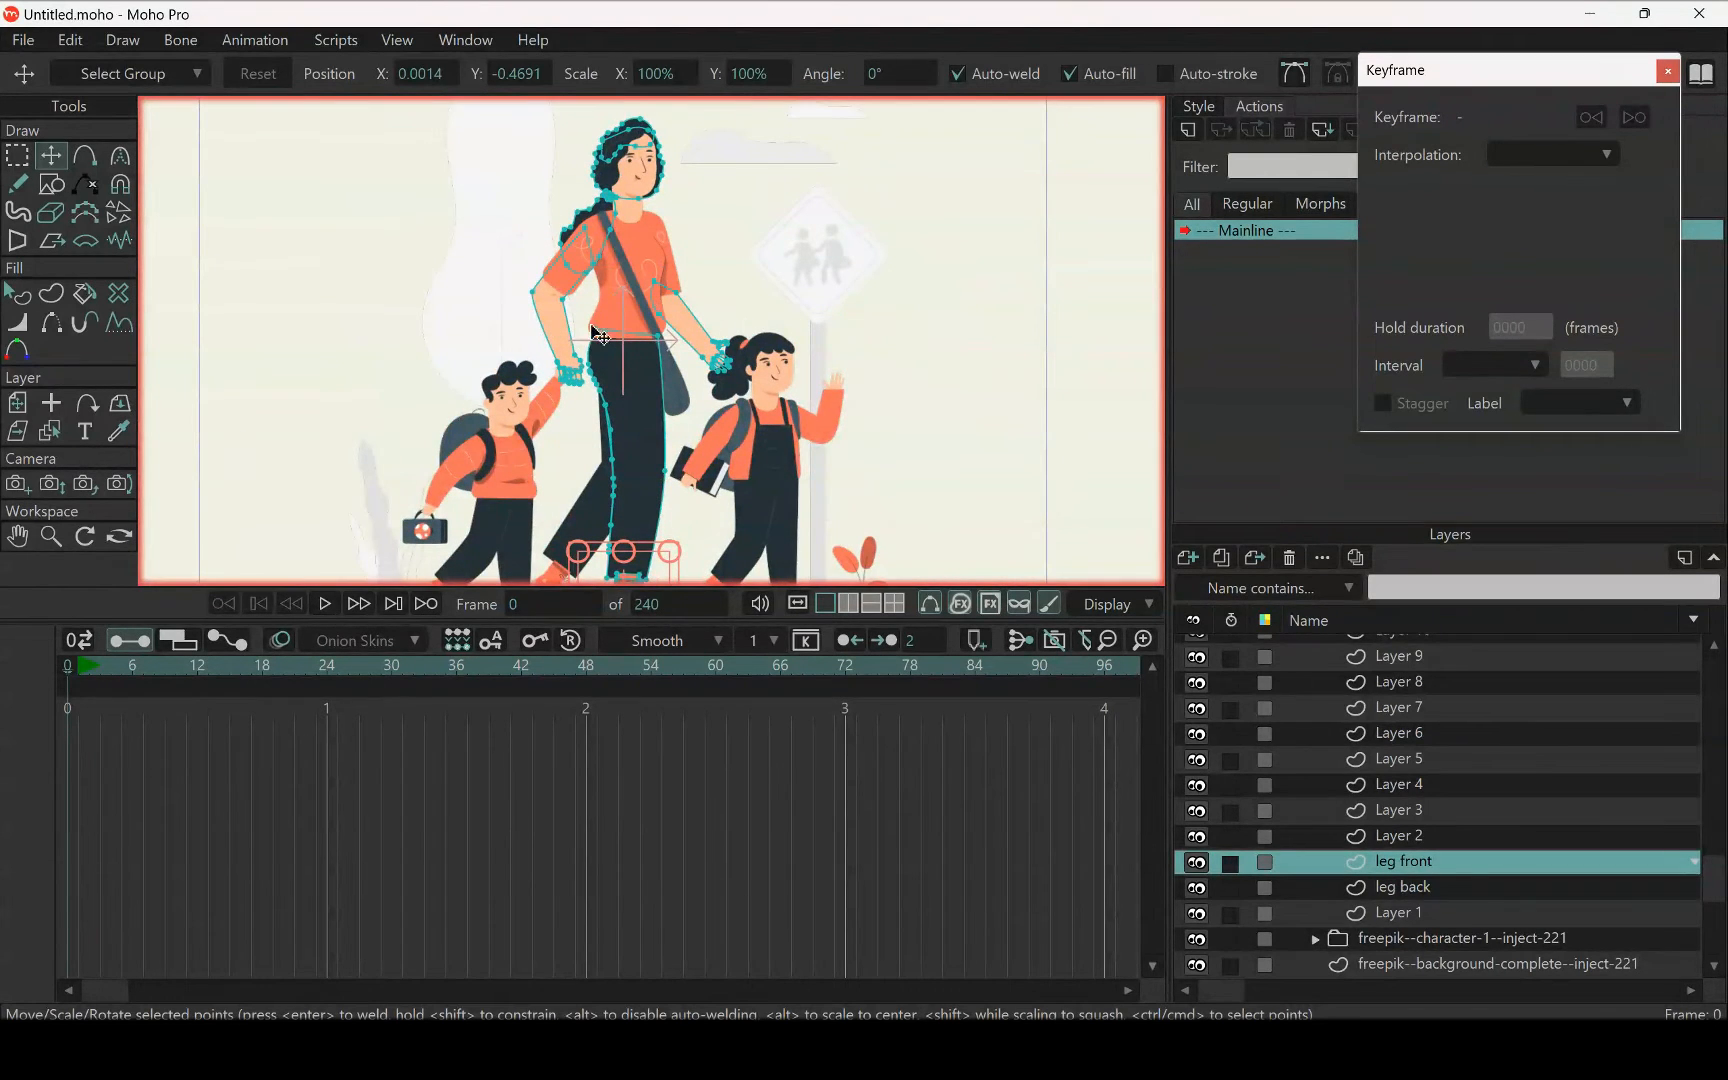
Select the woman's arm on the boy's side in the leg front layer, including the hand, all finger shapes and the lines between them
{"action": "left_click", "coordinate": [18, 156]}
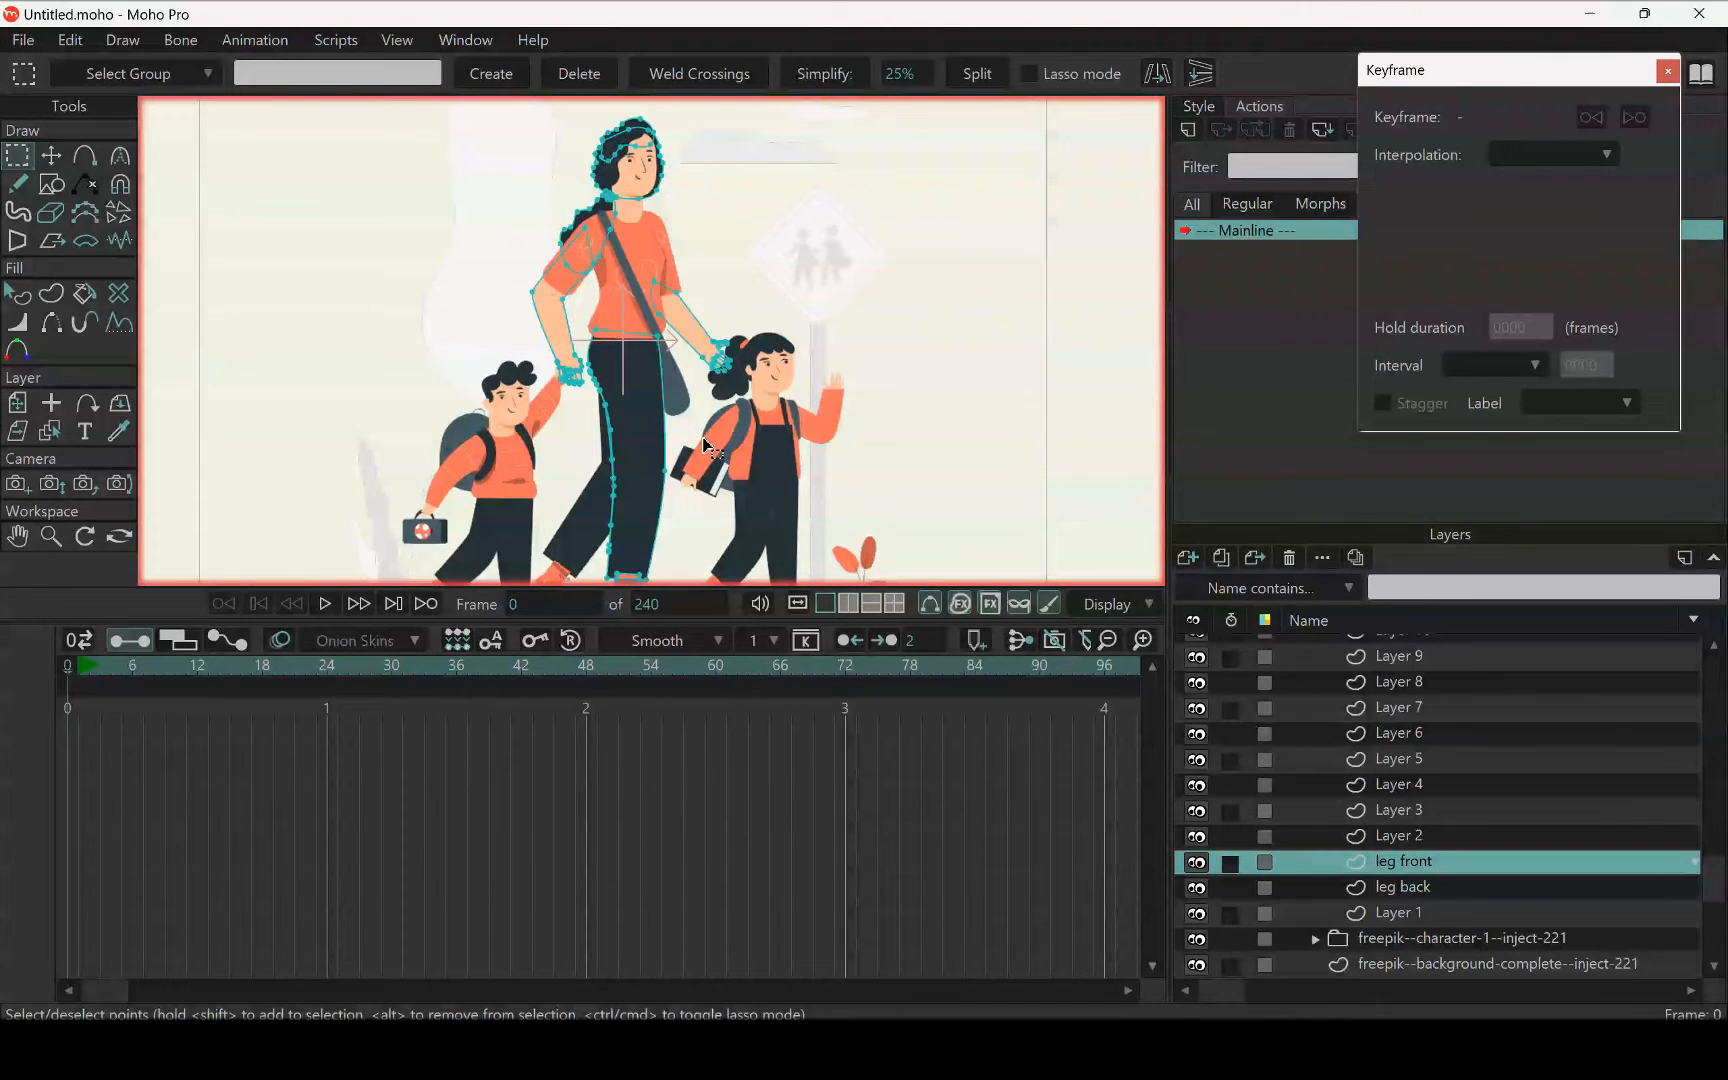
{"action": "scroll", "coordinate": [610, 338], "scroll_direction": "up", "scroll_amount": 3}
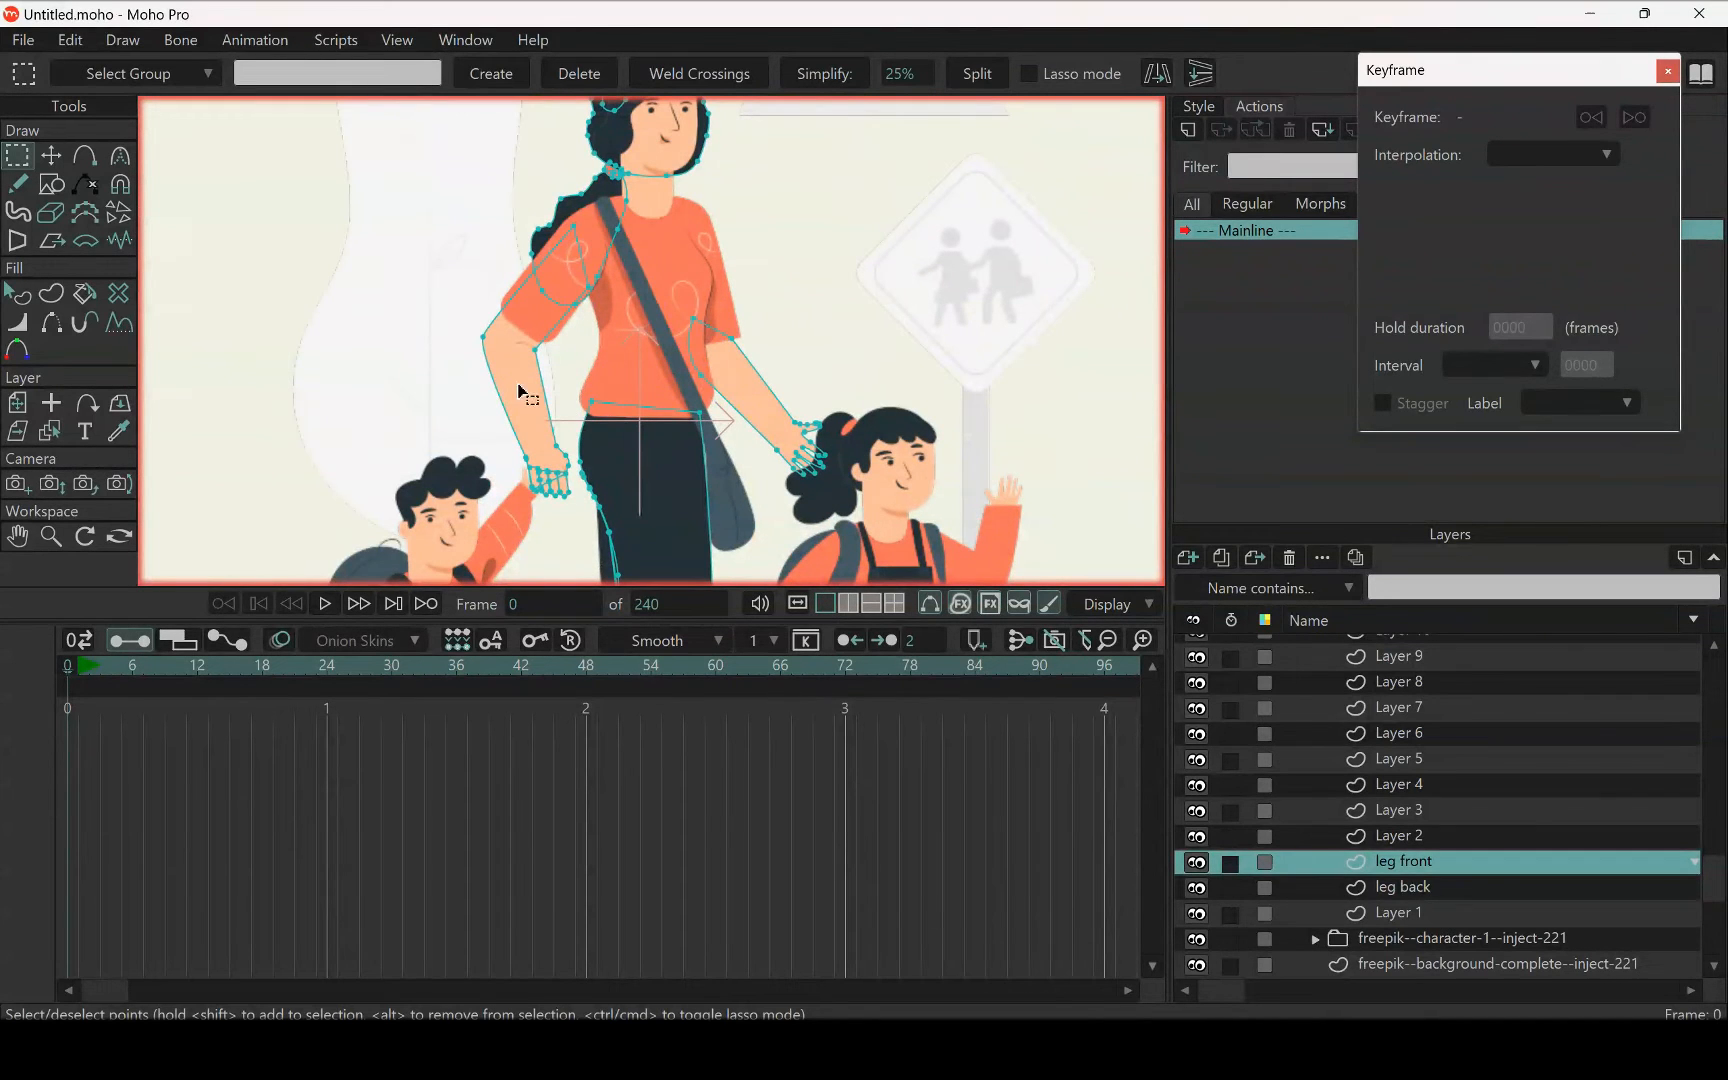
{"action": "left_click", "coordinate": [517, 385]}
{"action": "scroll", "coordinate": [548, 440], "scroll_direction": "up", "scroll_amount": 2}
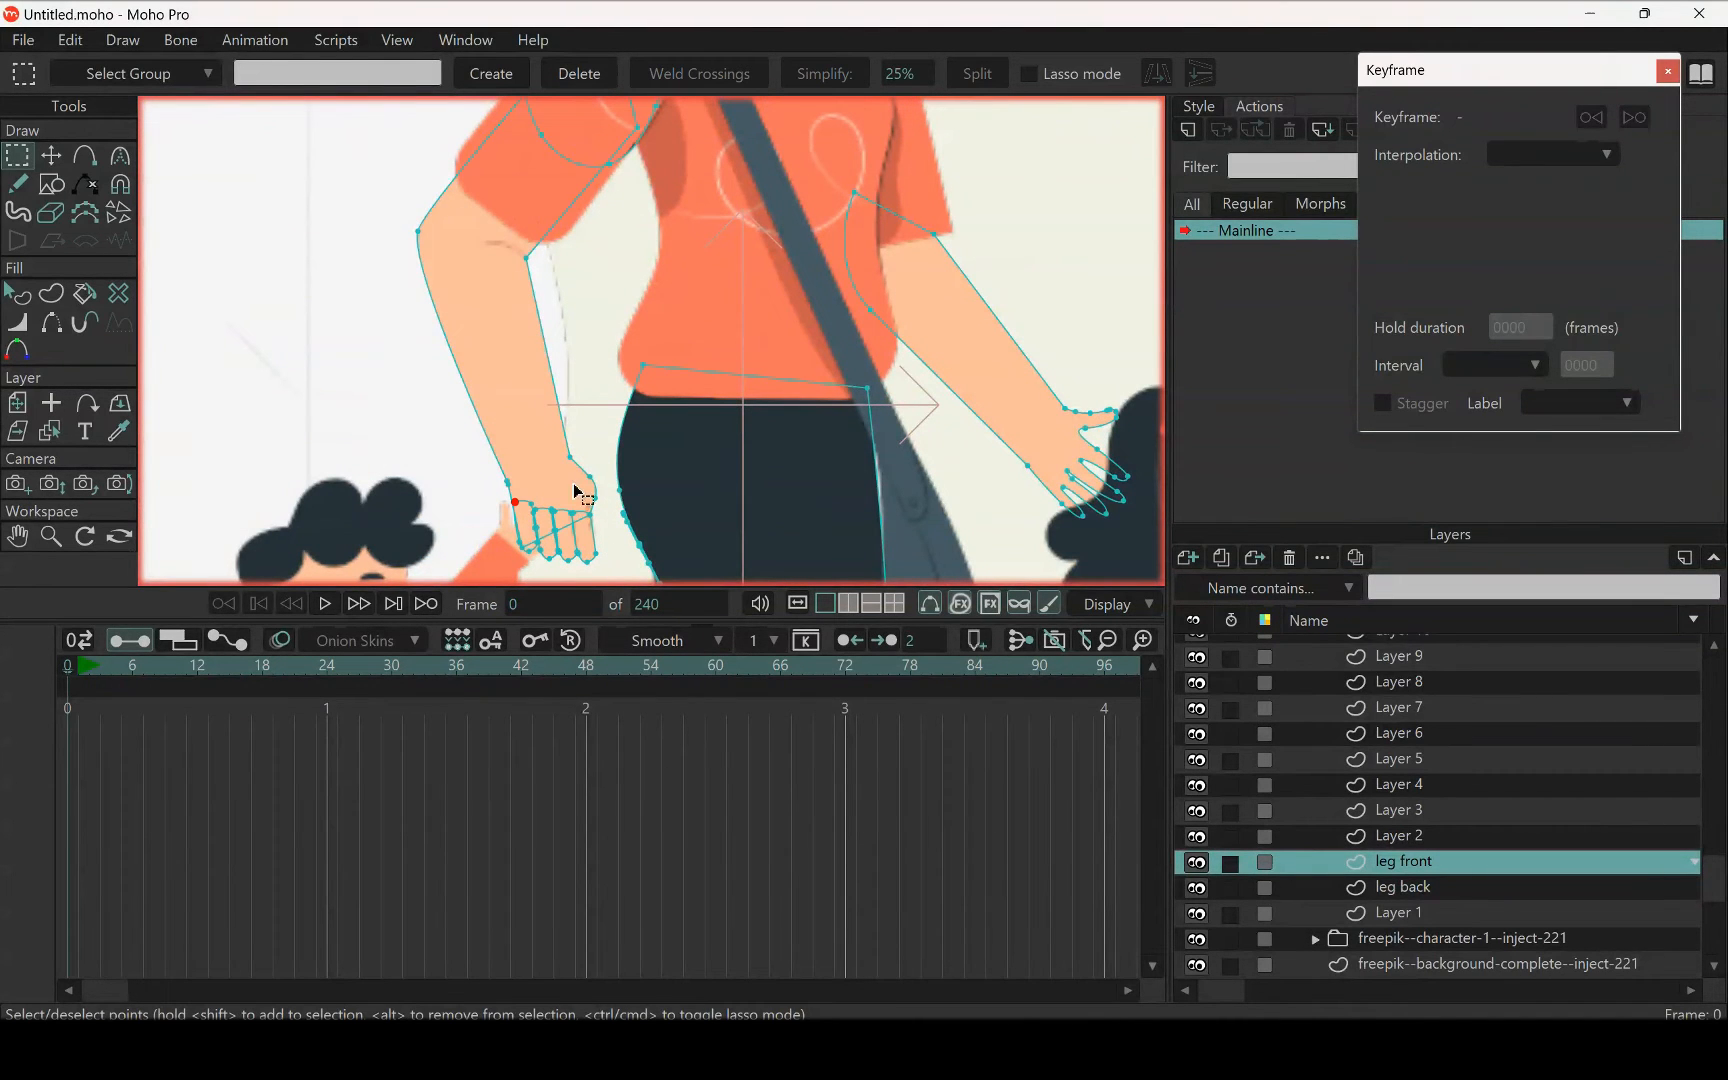
{"action": "left_click", "coordinate": [585, 534], "text": "shift"}
{"action": "left_click", "coordinate": [565, 539], "text": "shift"}
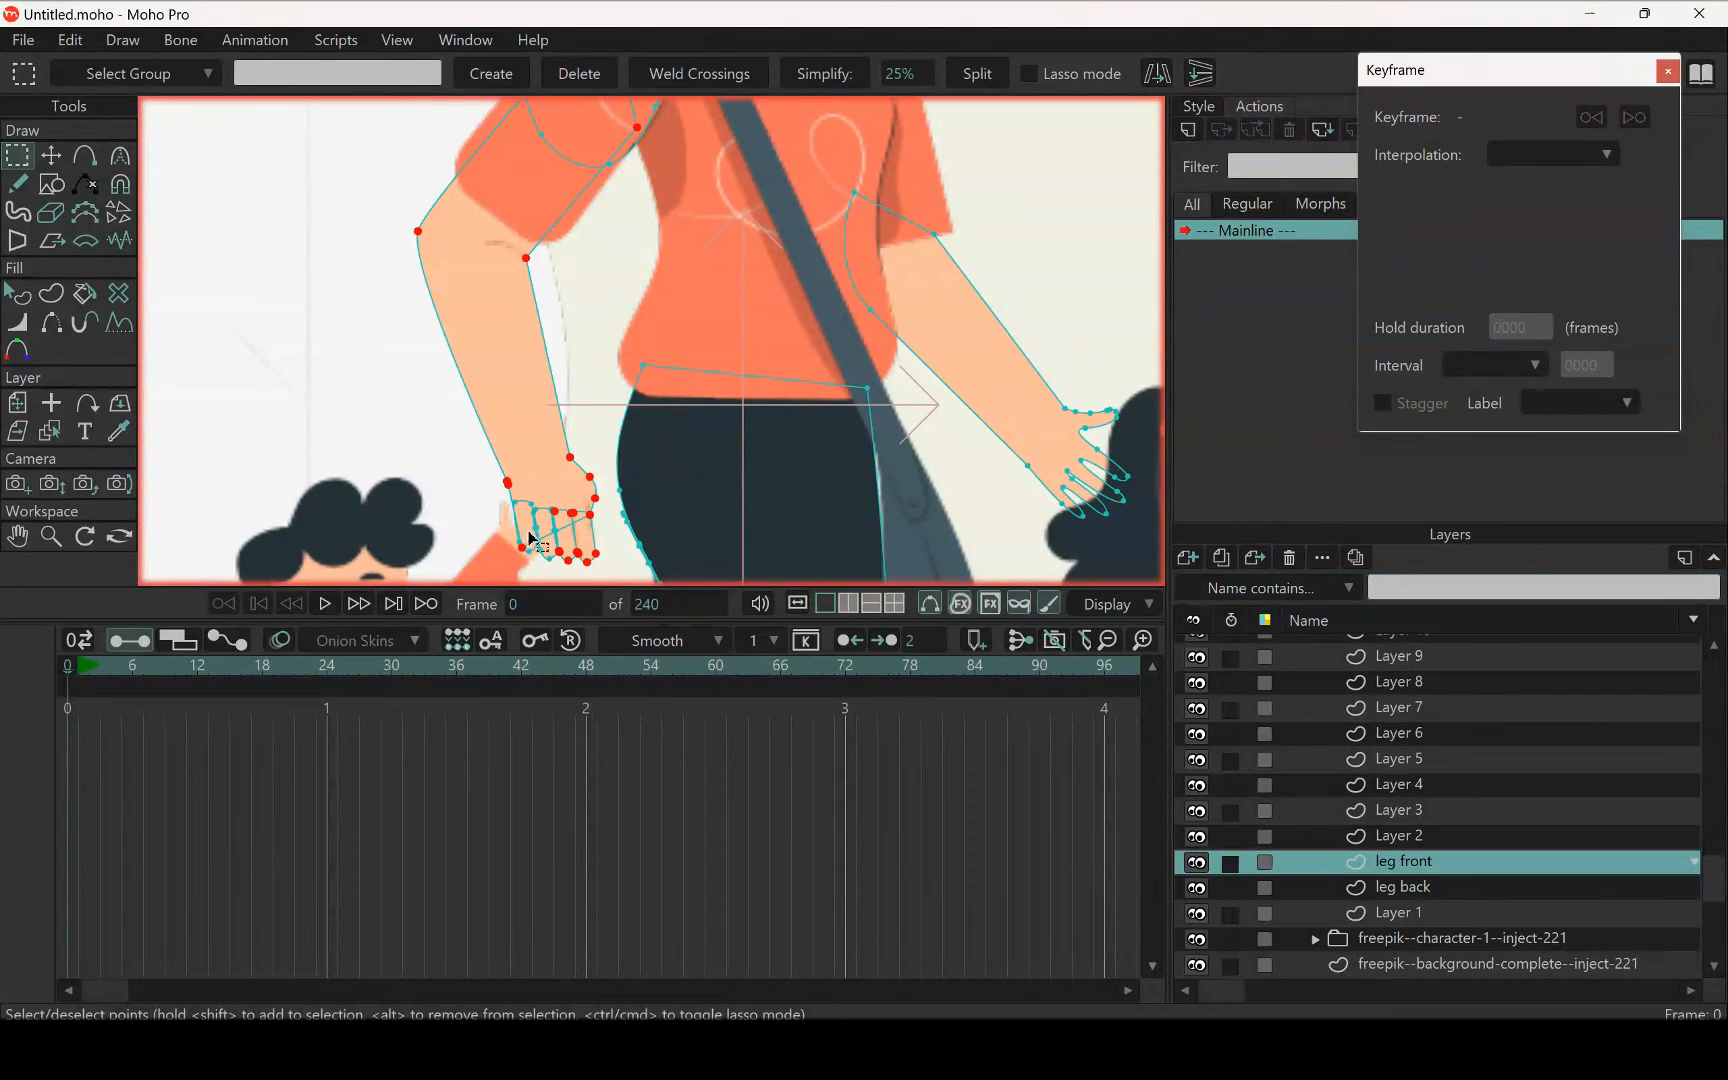
{"action": "scroll", "coordinate": [543, 515], "scroll_direction": "up", "scroll_amount": 5}
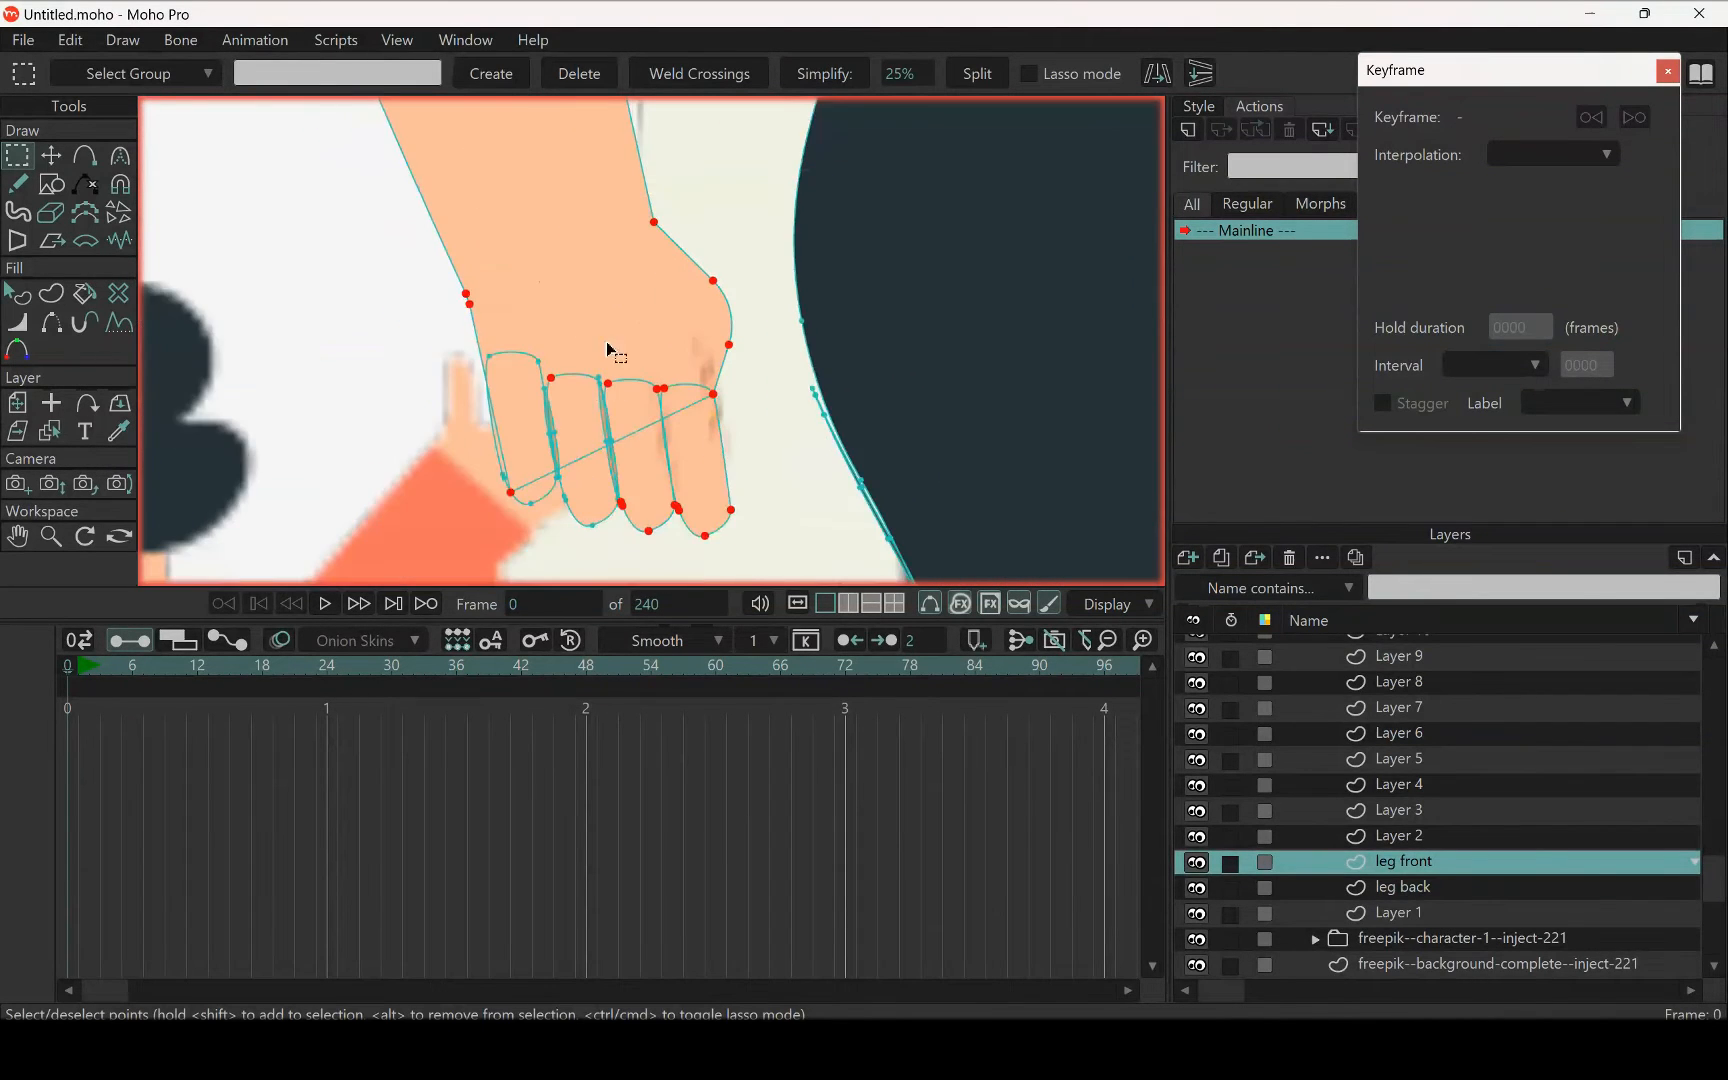
{"action": "left_click", "coordinate": [520, 345], "text": "shift"}
{"action": "scroll", "coordinate": [575, 424], "scroll_direction": "up", "scroll_amount": 5}
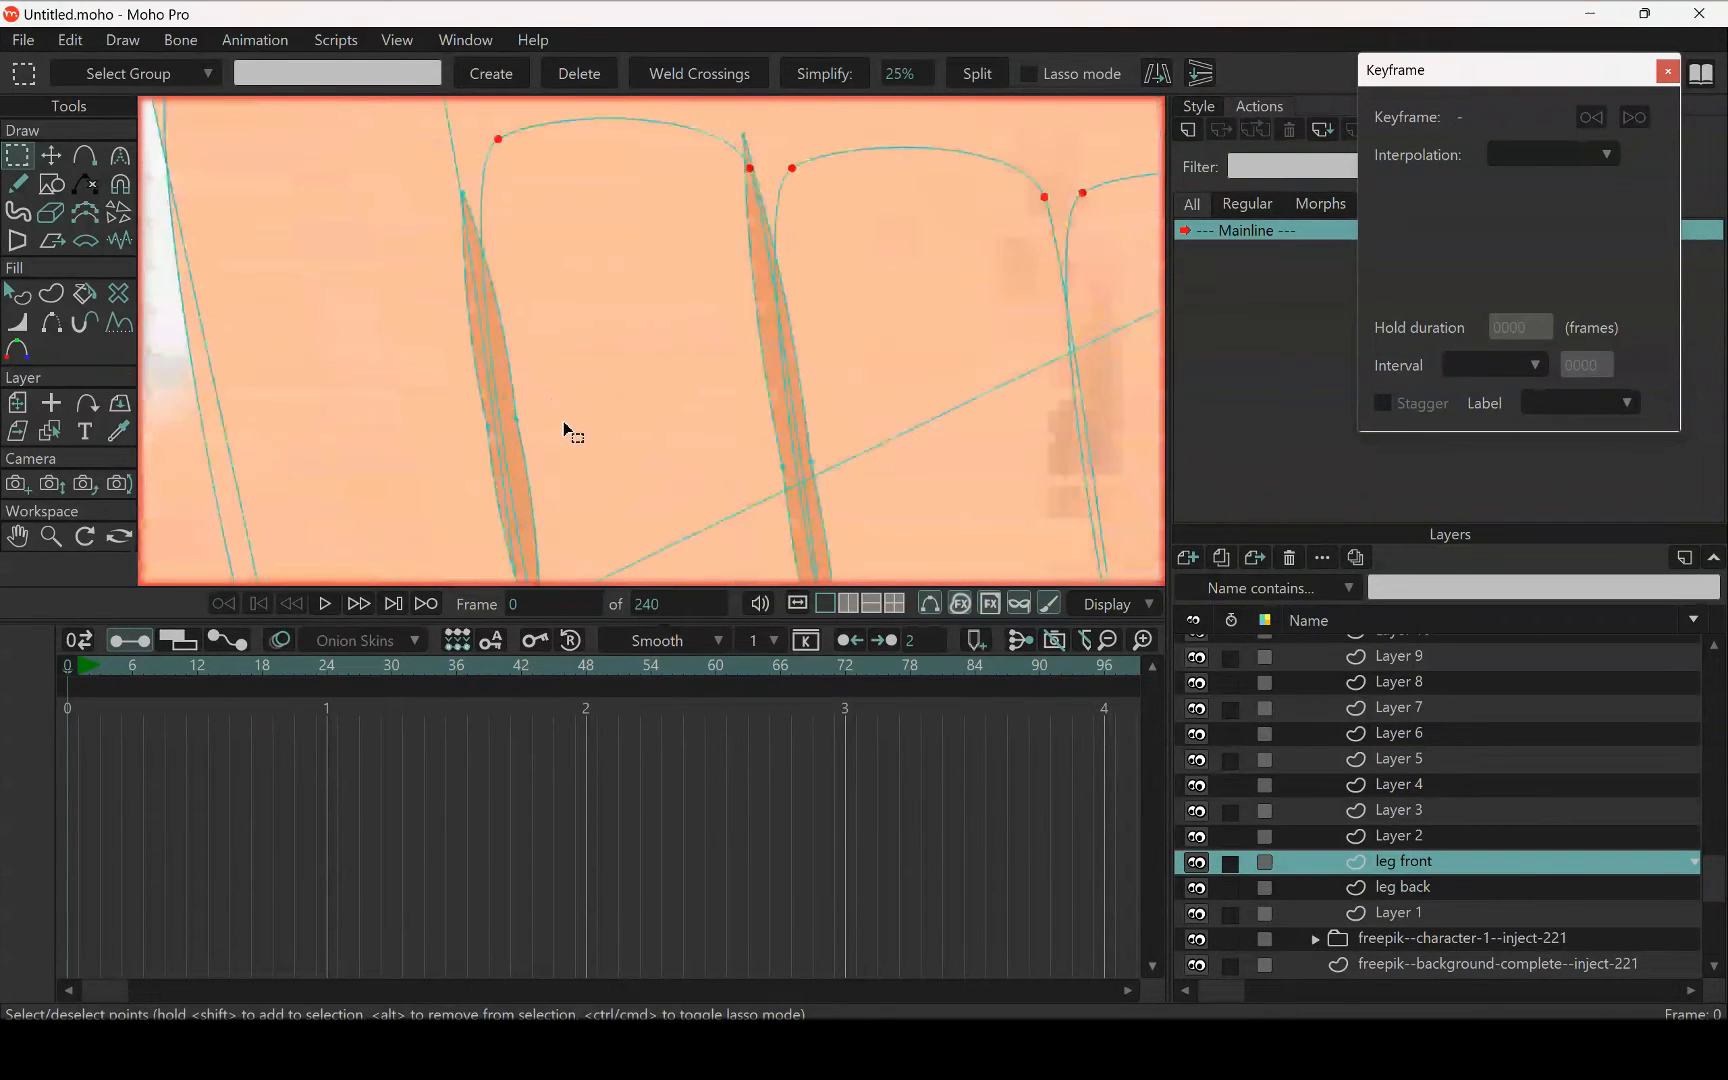
{"action": "left_click", "coordinate": [522, 384], "text": "shift"}
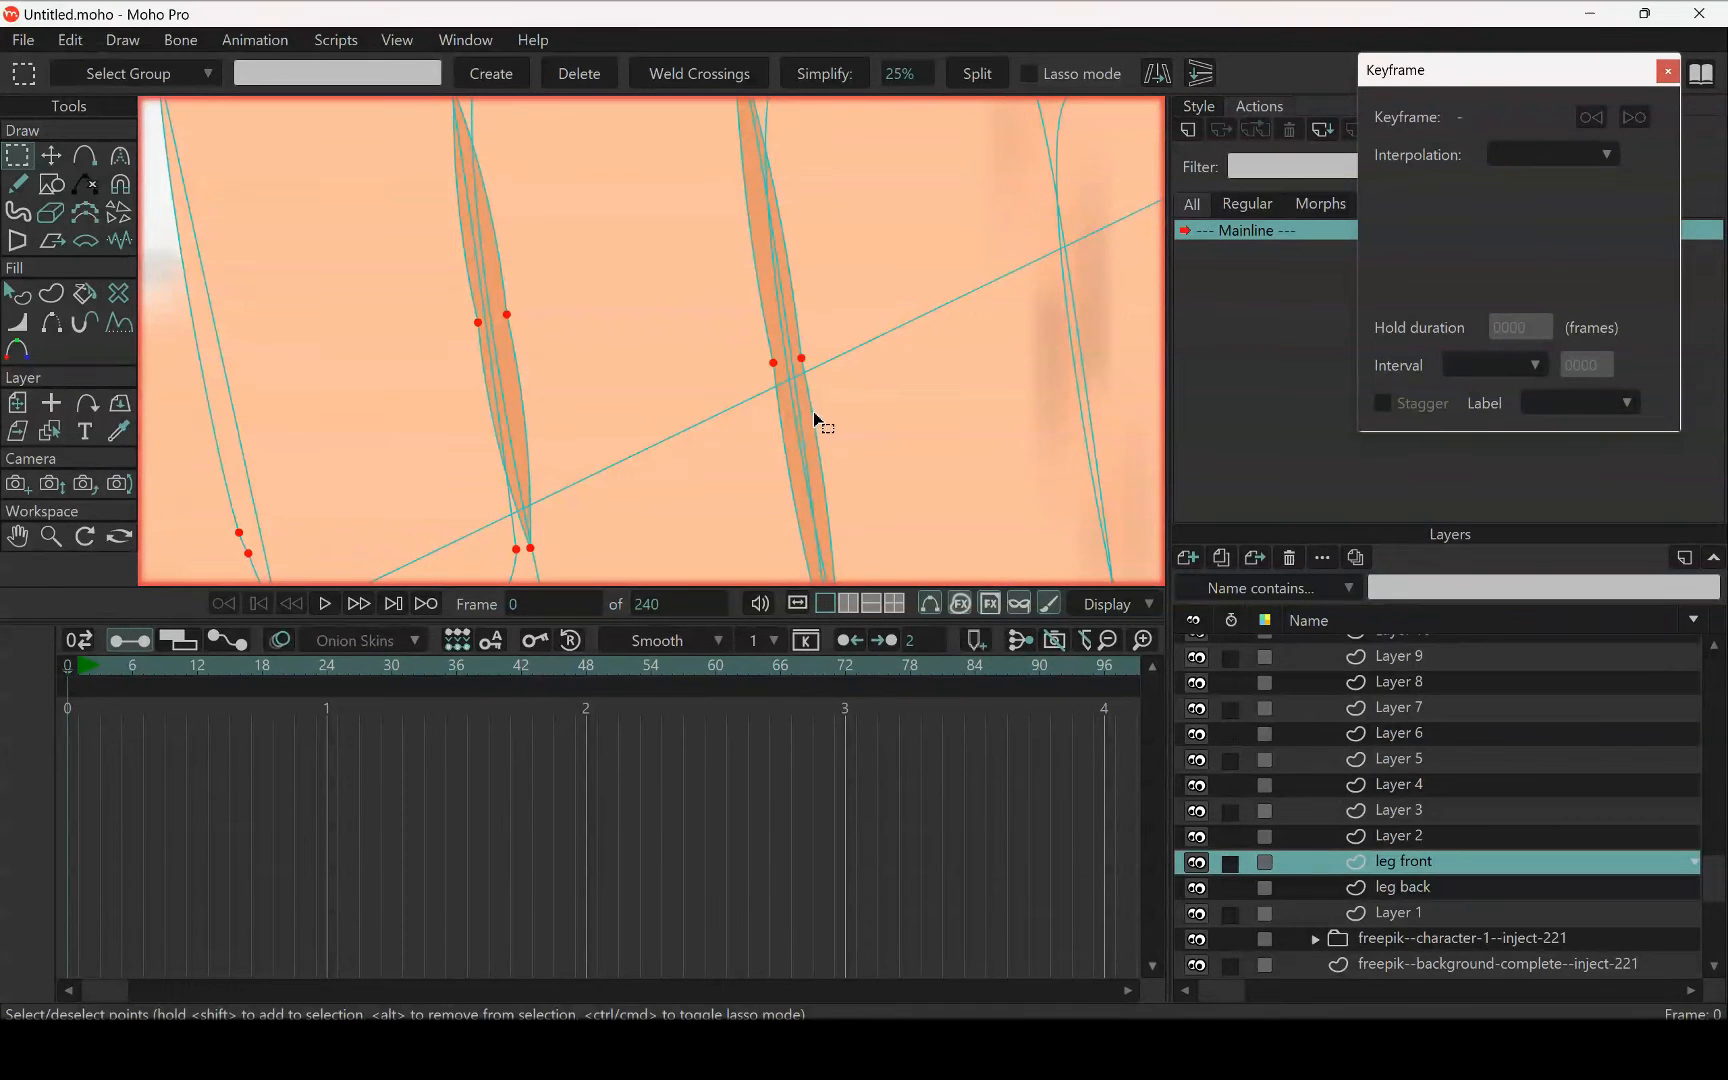
{"action": "scroll", "coordinate": [790, 400], "scroll_direction": "down", "scroll_amount": 4}
{"action": "scroll", "coordinate": [788, 402], "scroll_direction": "up", "scroll_amount": 3}
{"action": "scroll", "coordinate": [876, 413], "scroll_direction": "down", "scroll_amount": 6}
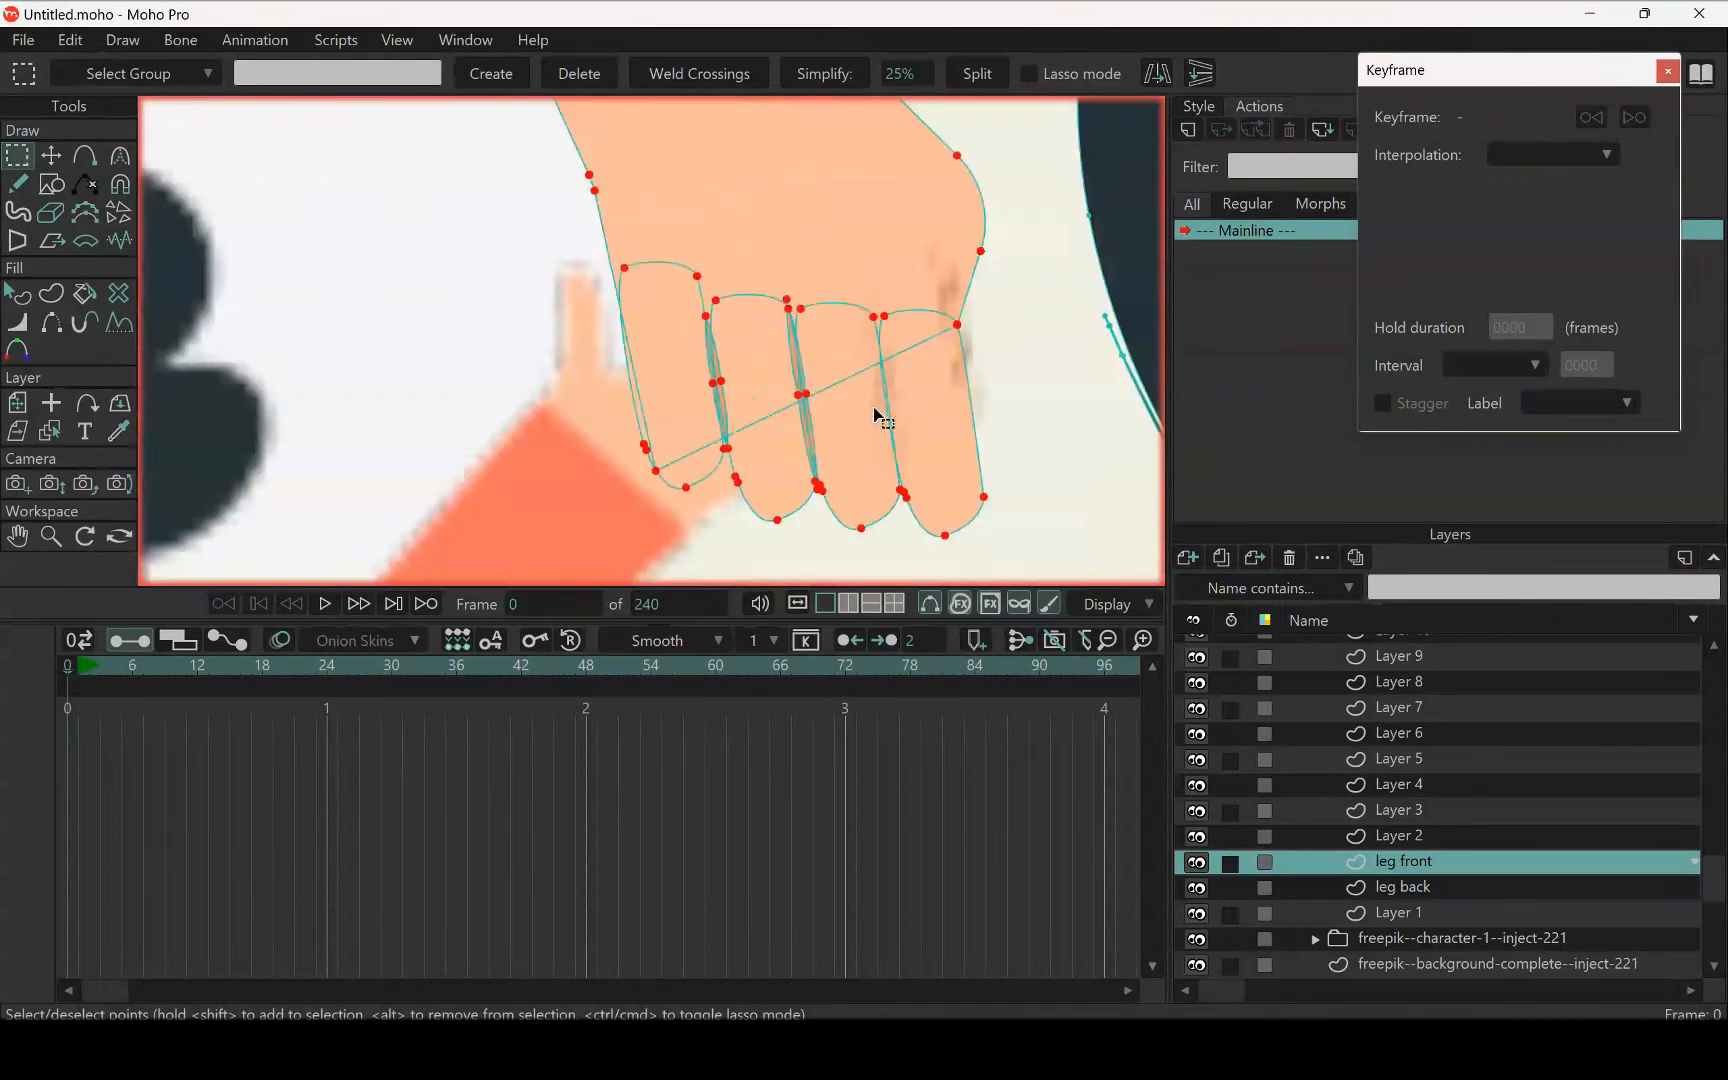
{"action": "left_click_drag", "start_coordinate": [802, 301], "coordinate": [775, 513]}
{"action": "left_click_drag", "start_coordinate": [843, 337], "coordinate": [603, 404]}
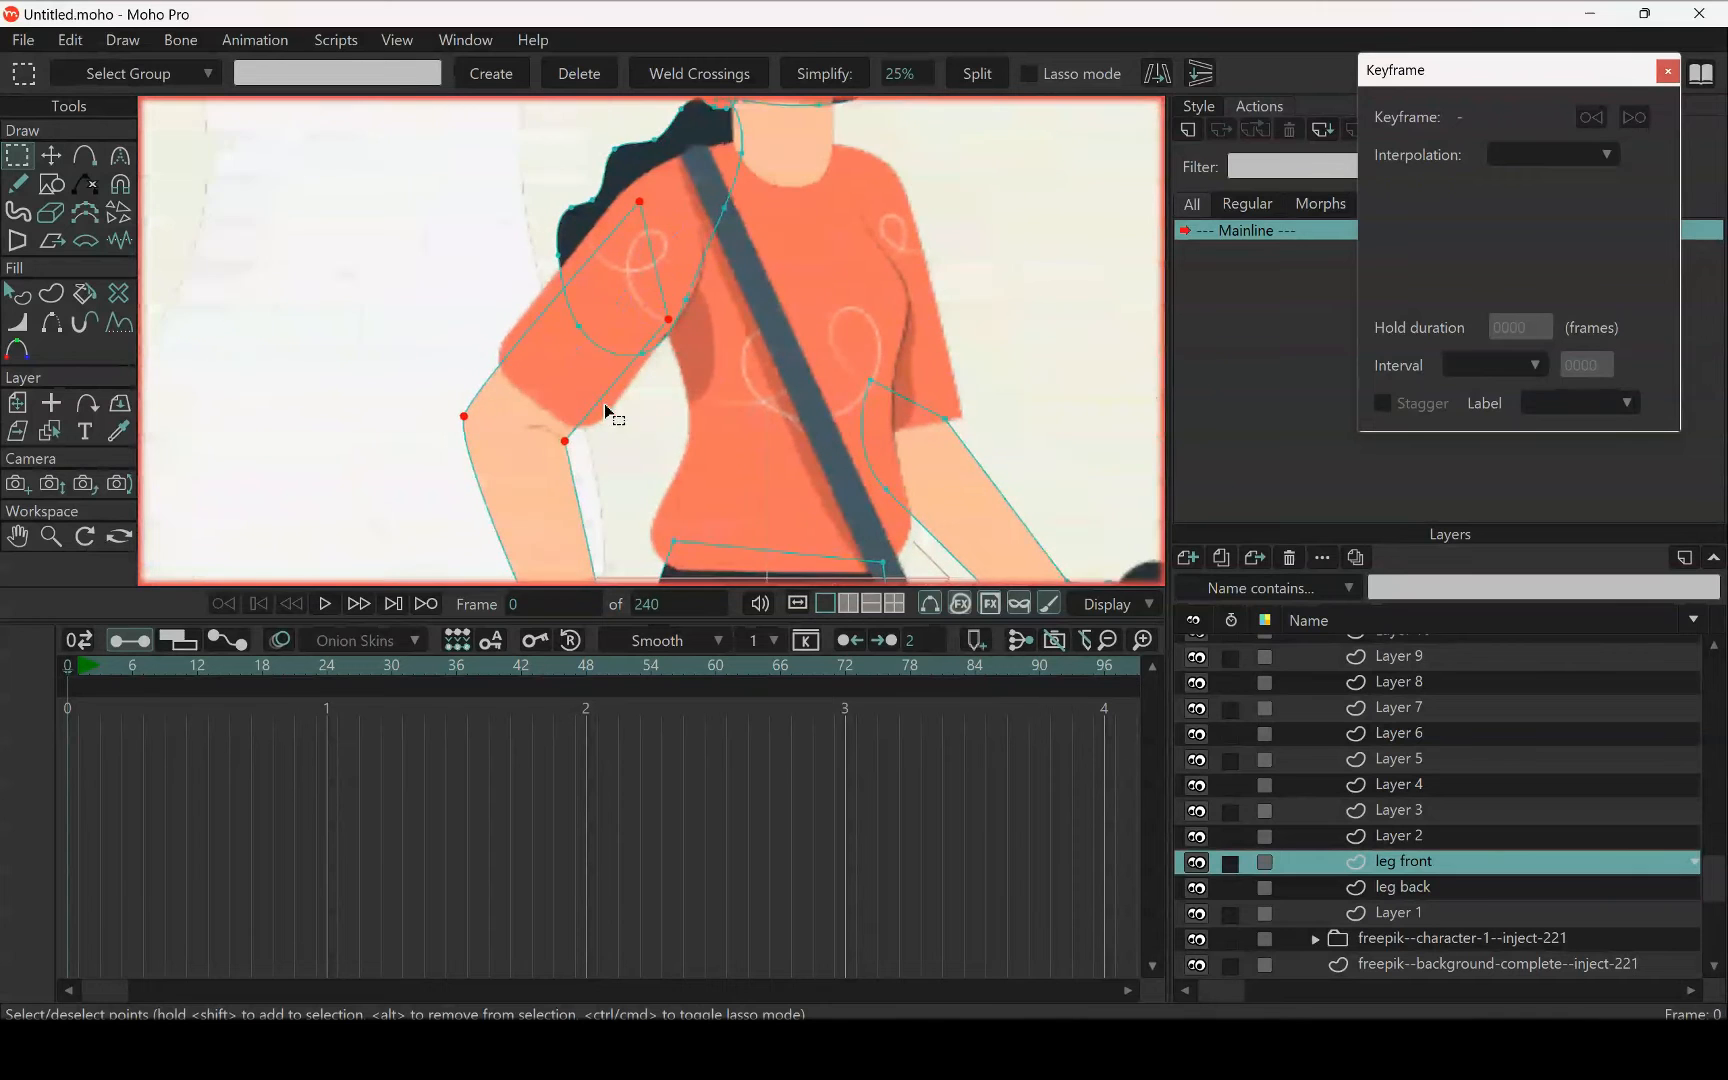
{"action": "scroll", "coordinate": [603, 402], "scroll_direction": "down", "scroll_amount": 2}
{"action": "left_click_drag", "start_coordinate": [731, 442], "coordinate": [558, 331]}
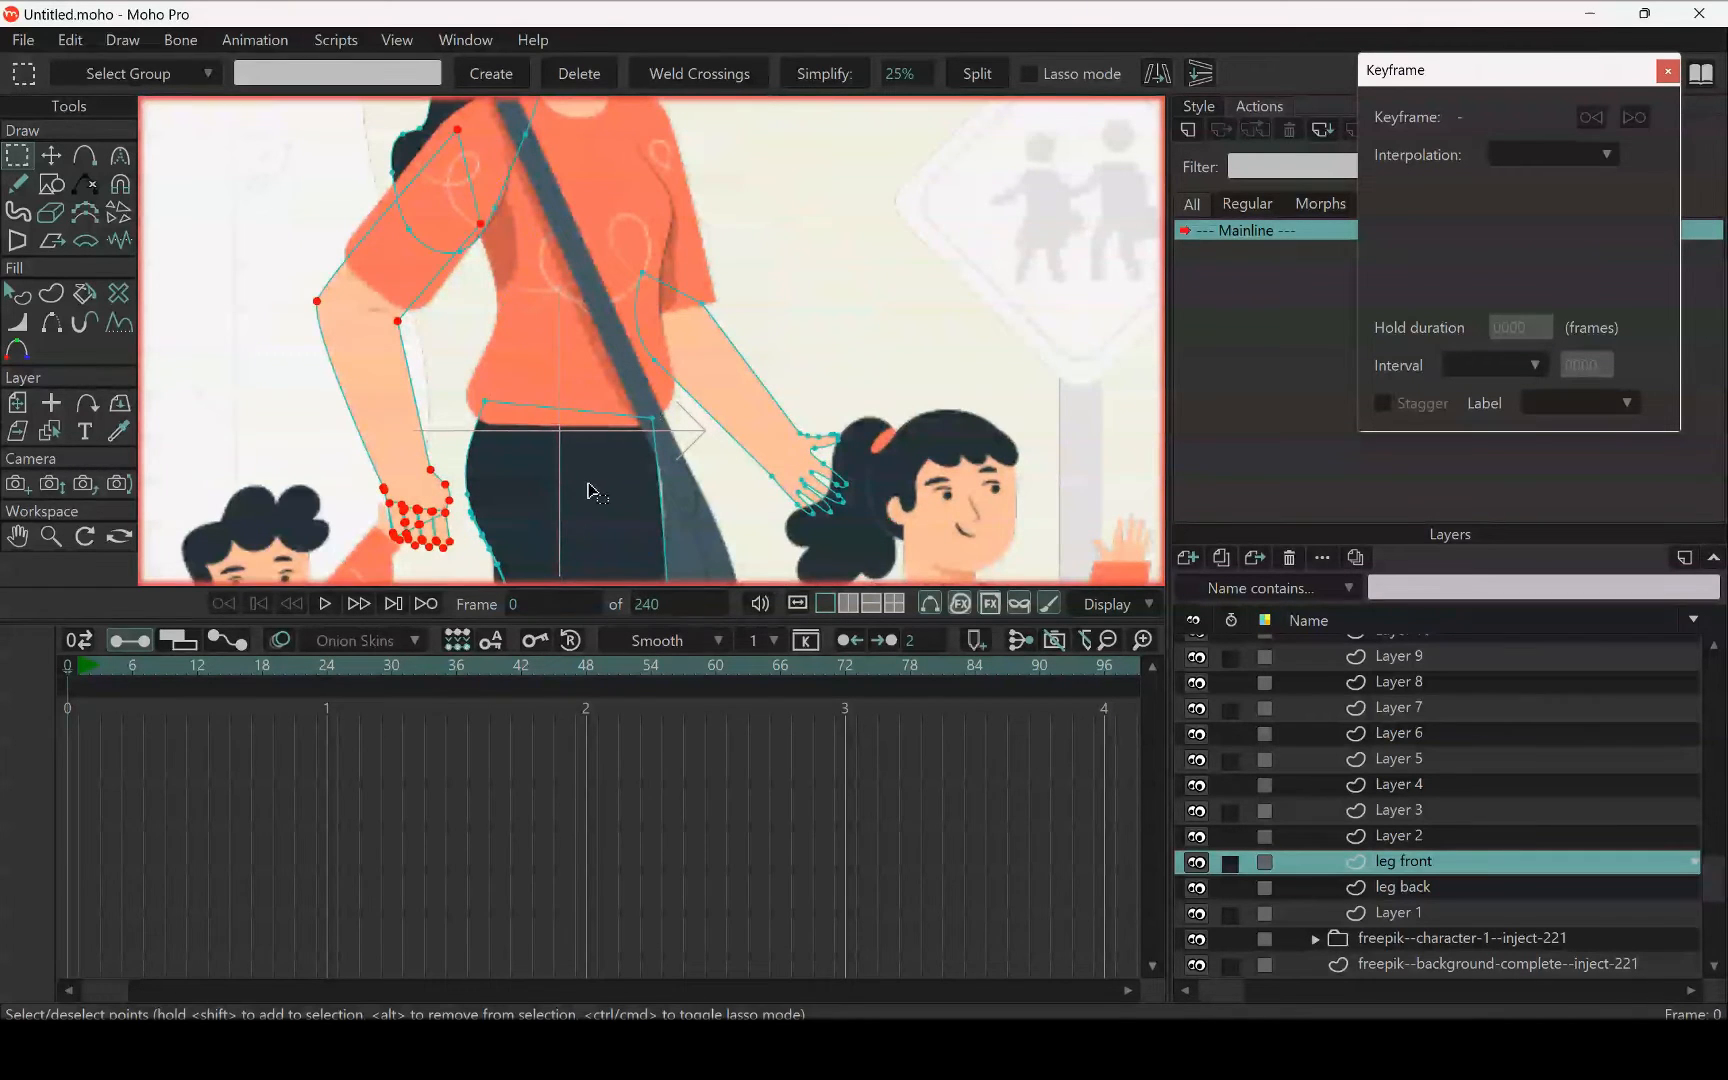
{"action": "mouse_move", "coordinate": [588, 410]}
{"action": "left_mouse_down"}
{"action": "mouse_move", "coordinate": [463, 382]}
{"action": "mouse_move", "coordinate": [609, 419]}
{"action": "left_mouse_up"}
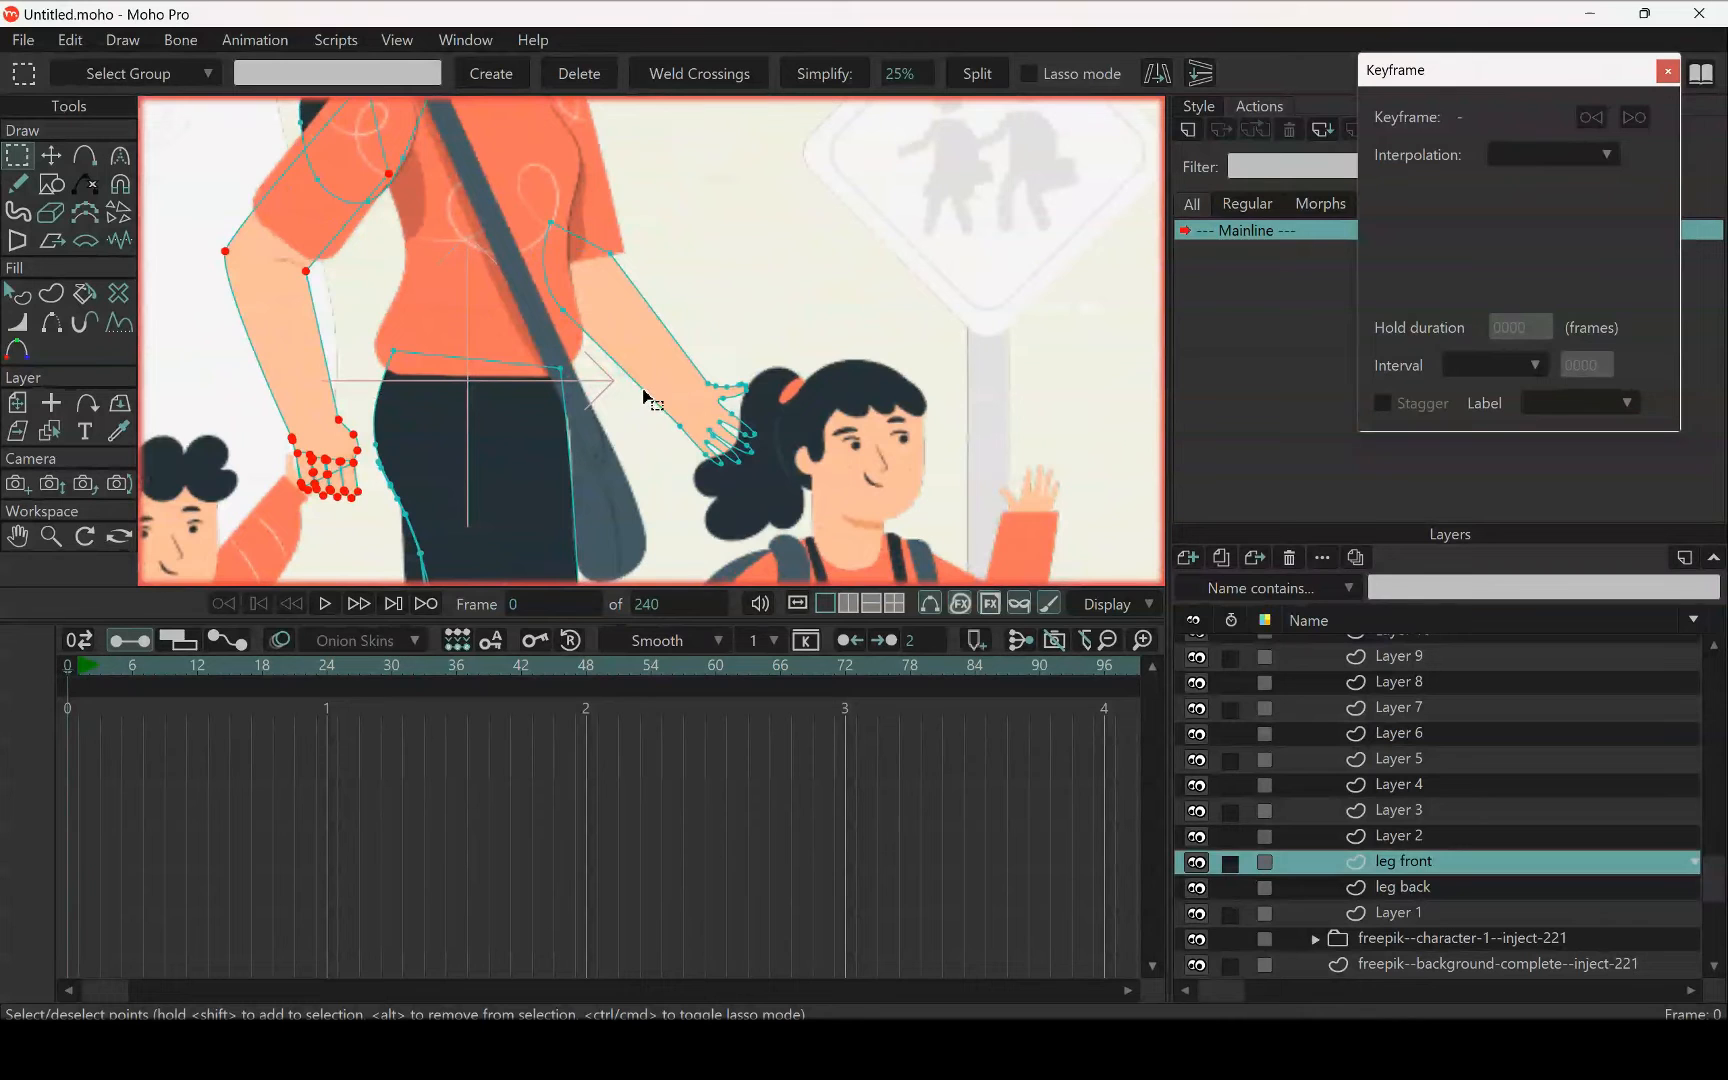
Add the woman's arm and hand on the girl's side to the selection and move both arms from leg front into Layer 3
{"action": "left_click", "coordinate": [643, 391], "text": "shift"}
{"action": "scroll", "coordinate": [742, 438], "scroll_direction": "up", "scroll_amount": 4}
{"action": "scroll", "coordinate": [641, 354], "scroll_direction": "down", "scroll_amount": 5}
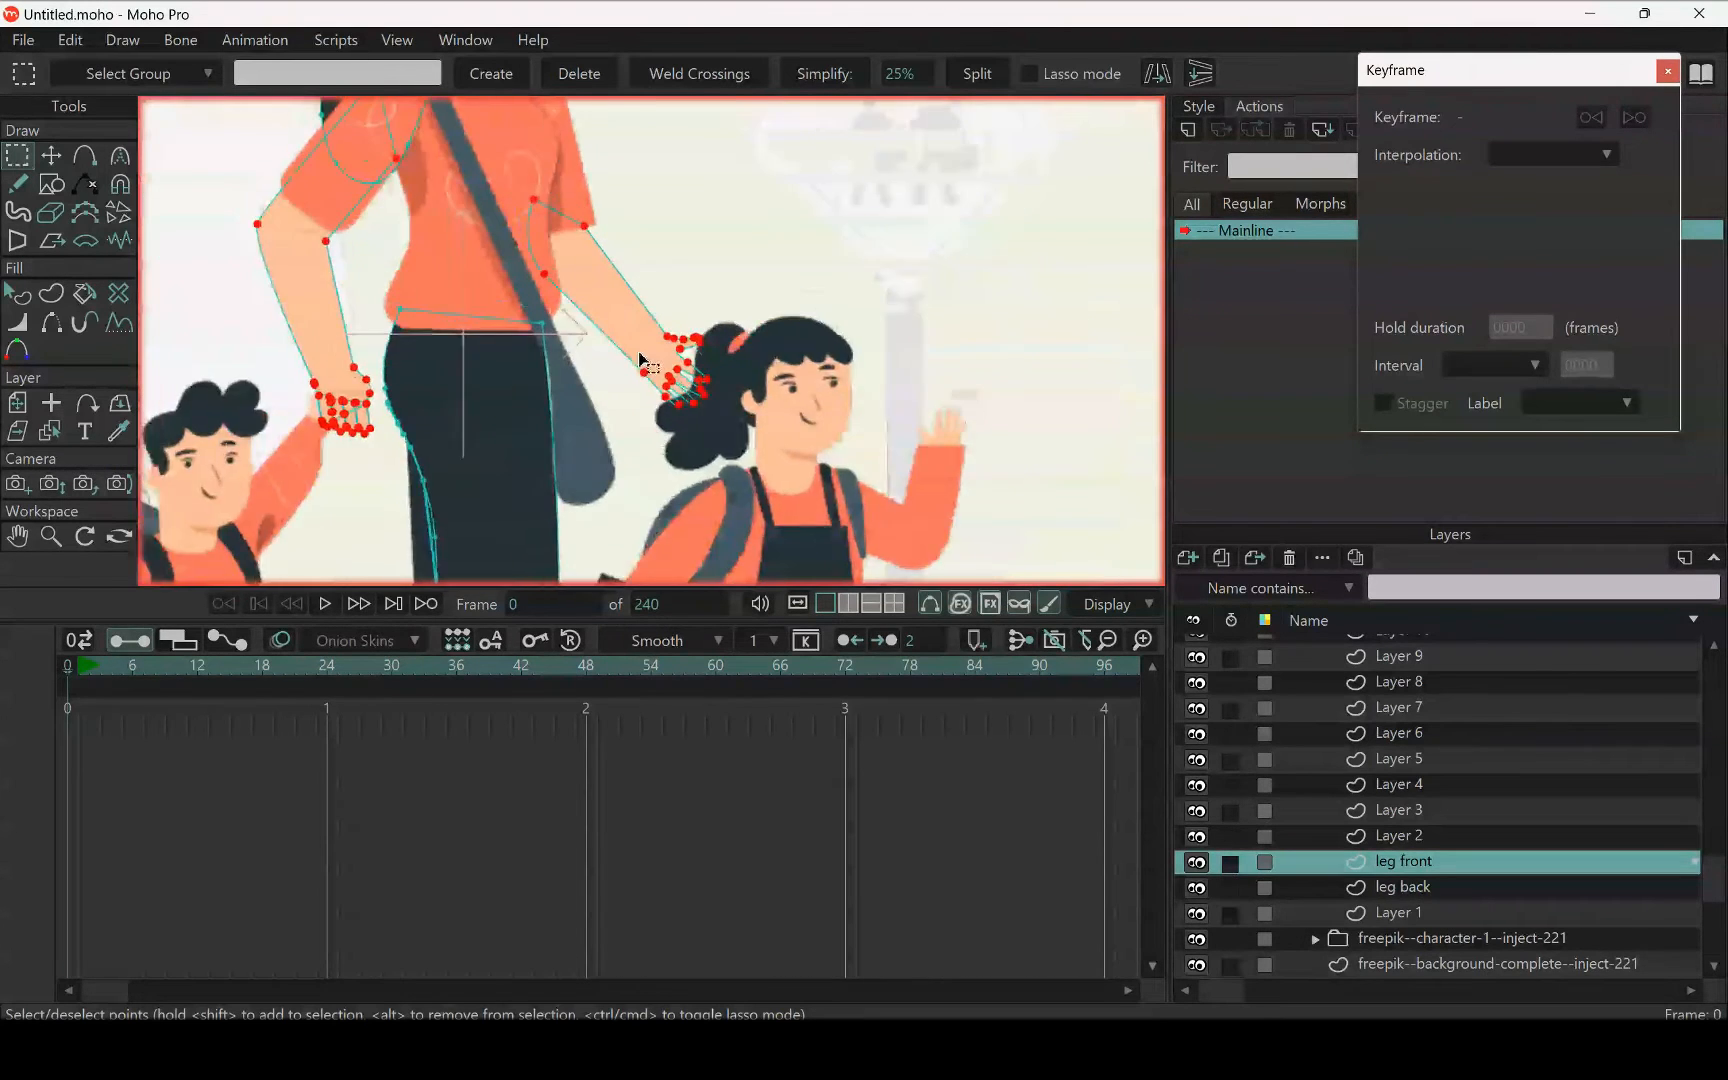
{"action": "scroll", "coordinate": [643, 360], "scroll_direction": "down", "scroll_amount": 5}
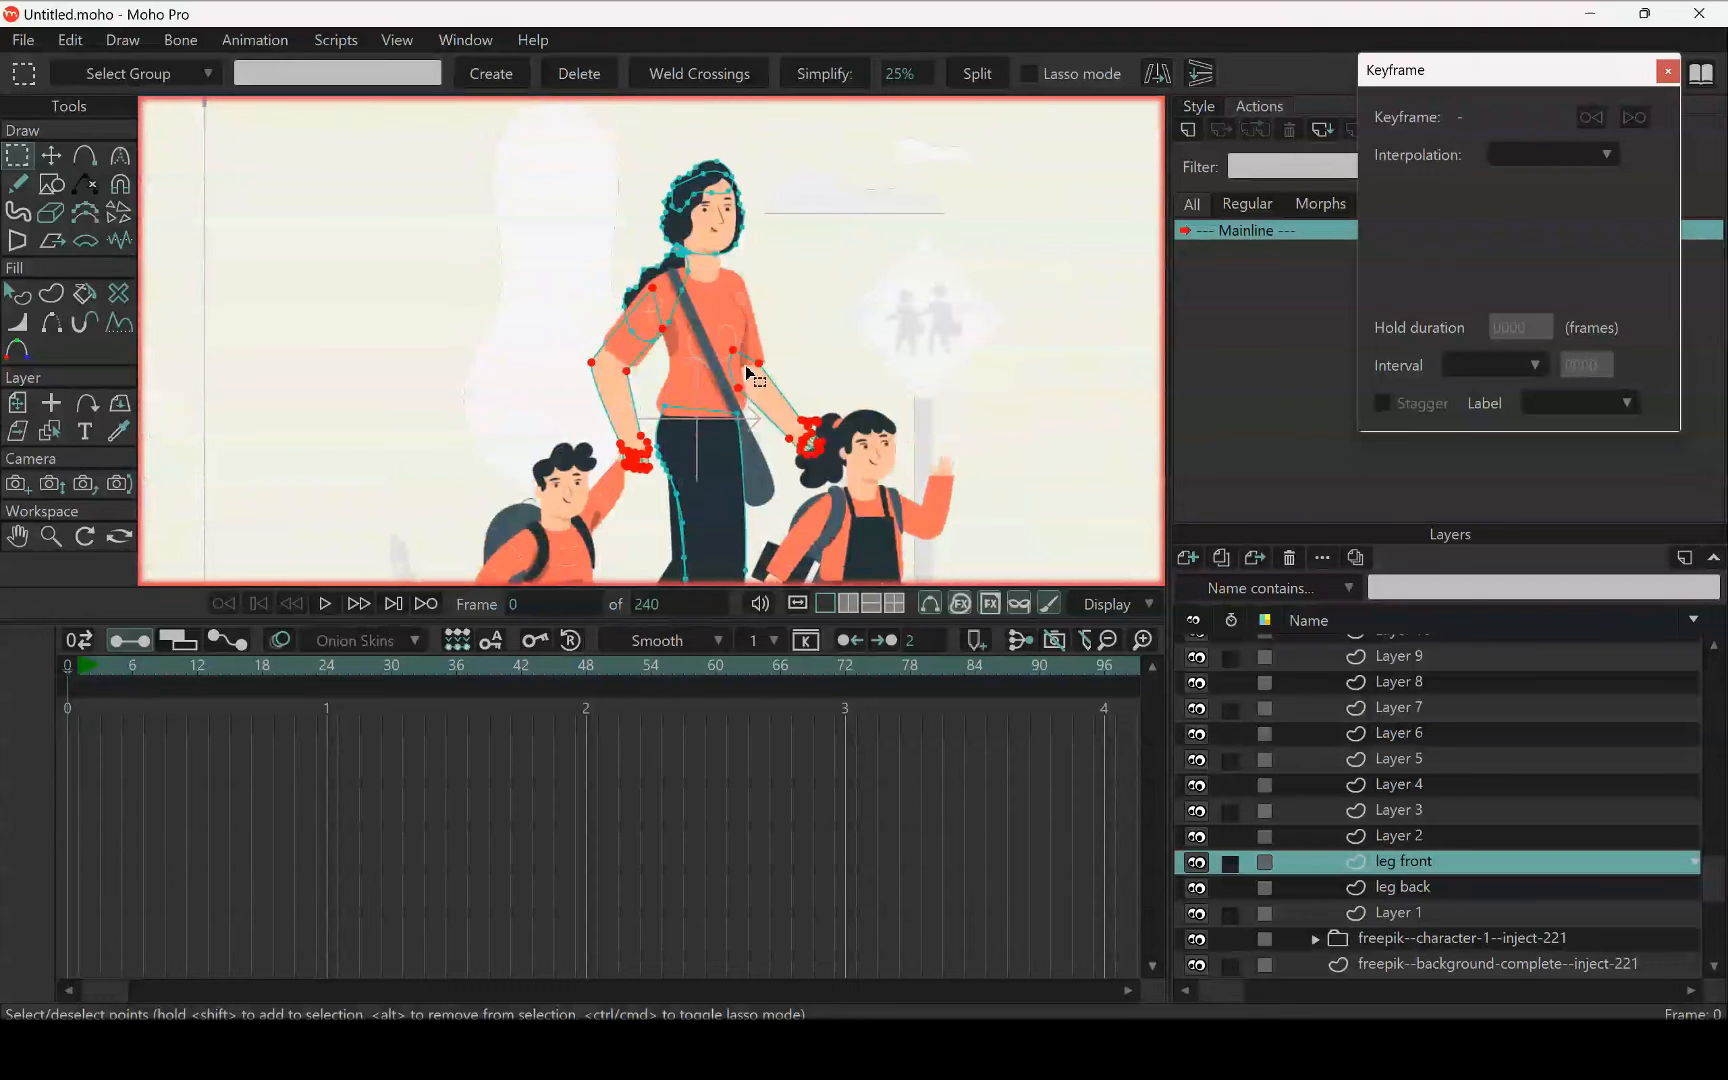
{"action": "key", "text": "Delete"}
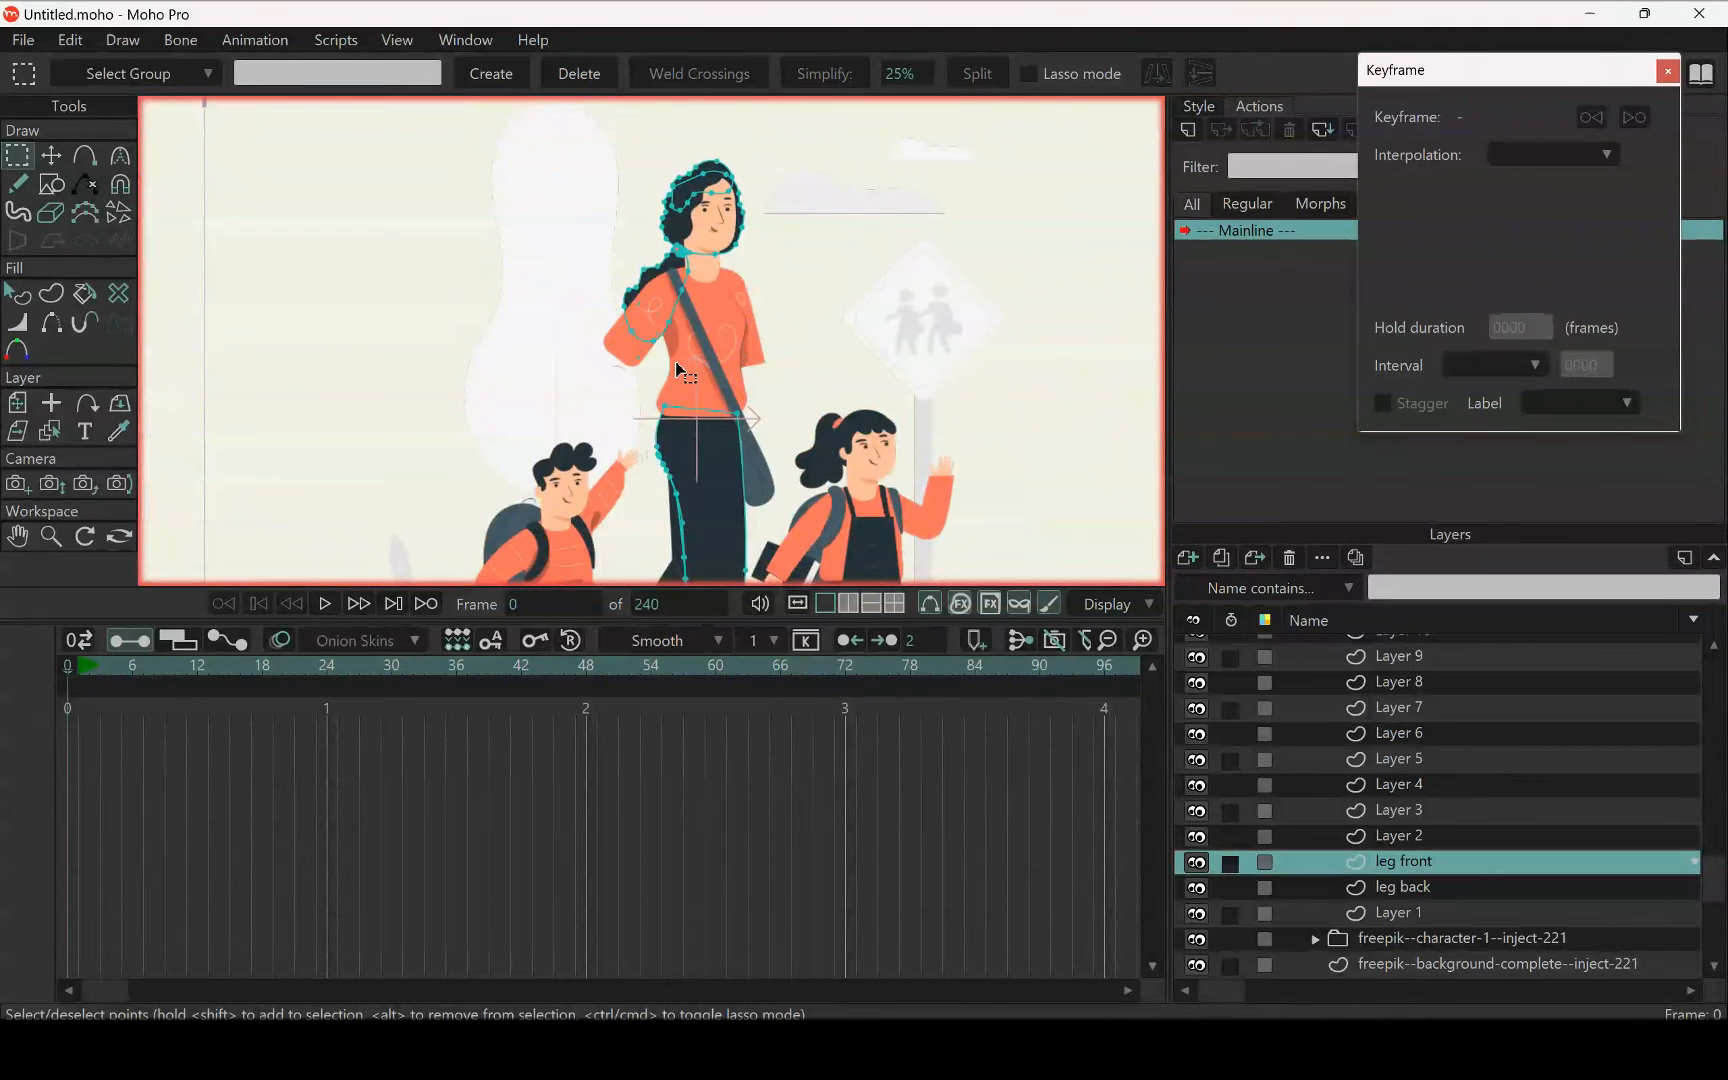
{"action": "scroll", "coordinate": [793, 410], "scroll_direction": "up", "scroll_amount": 1}
{"action": "left_click", "coordinate": [1403, 812]}
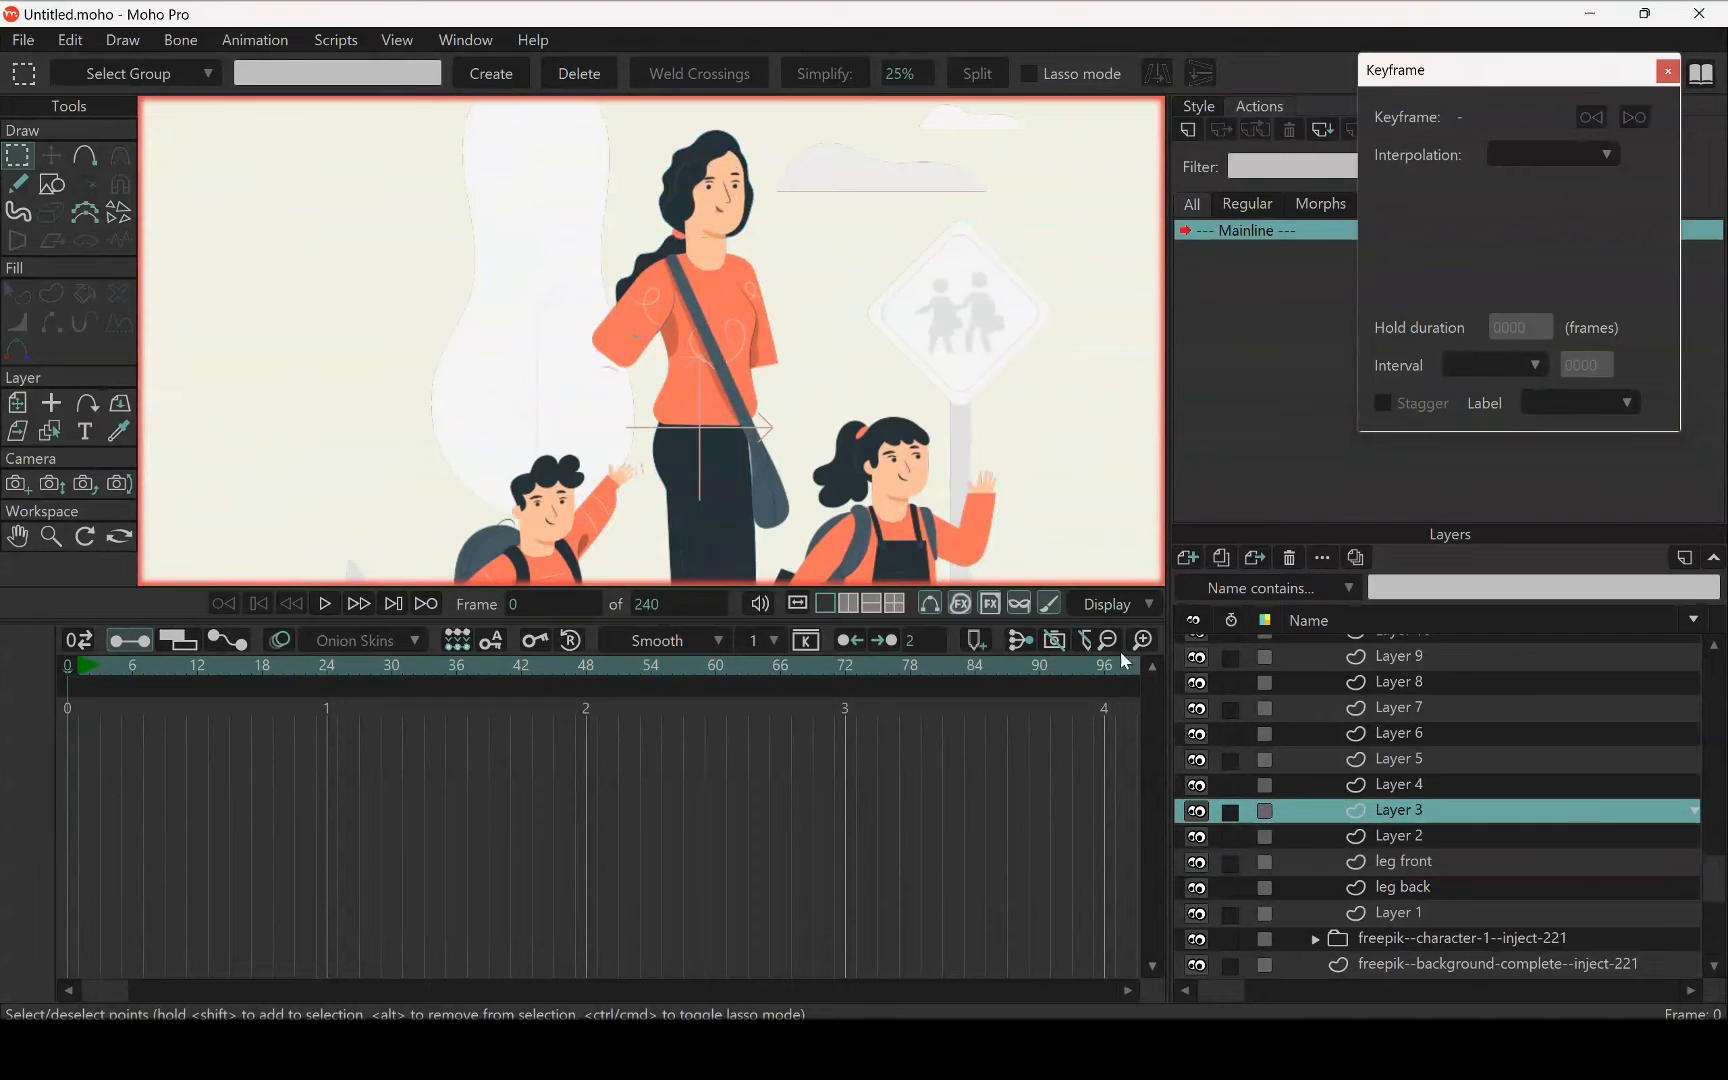
{"action": "scroll", "coordinate": [700, 360], "scroll_direction": "down", "scroll_amount": 5}
{"action": "left_click_drag", "start_coordinate": [752, 434], "coordinate": [742, 410]}
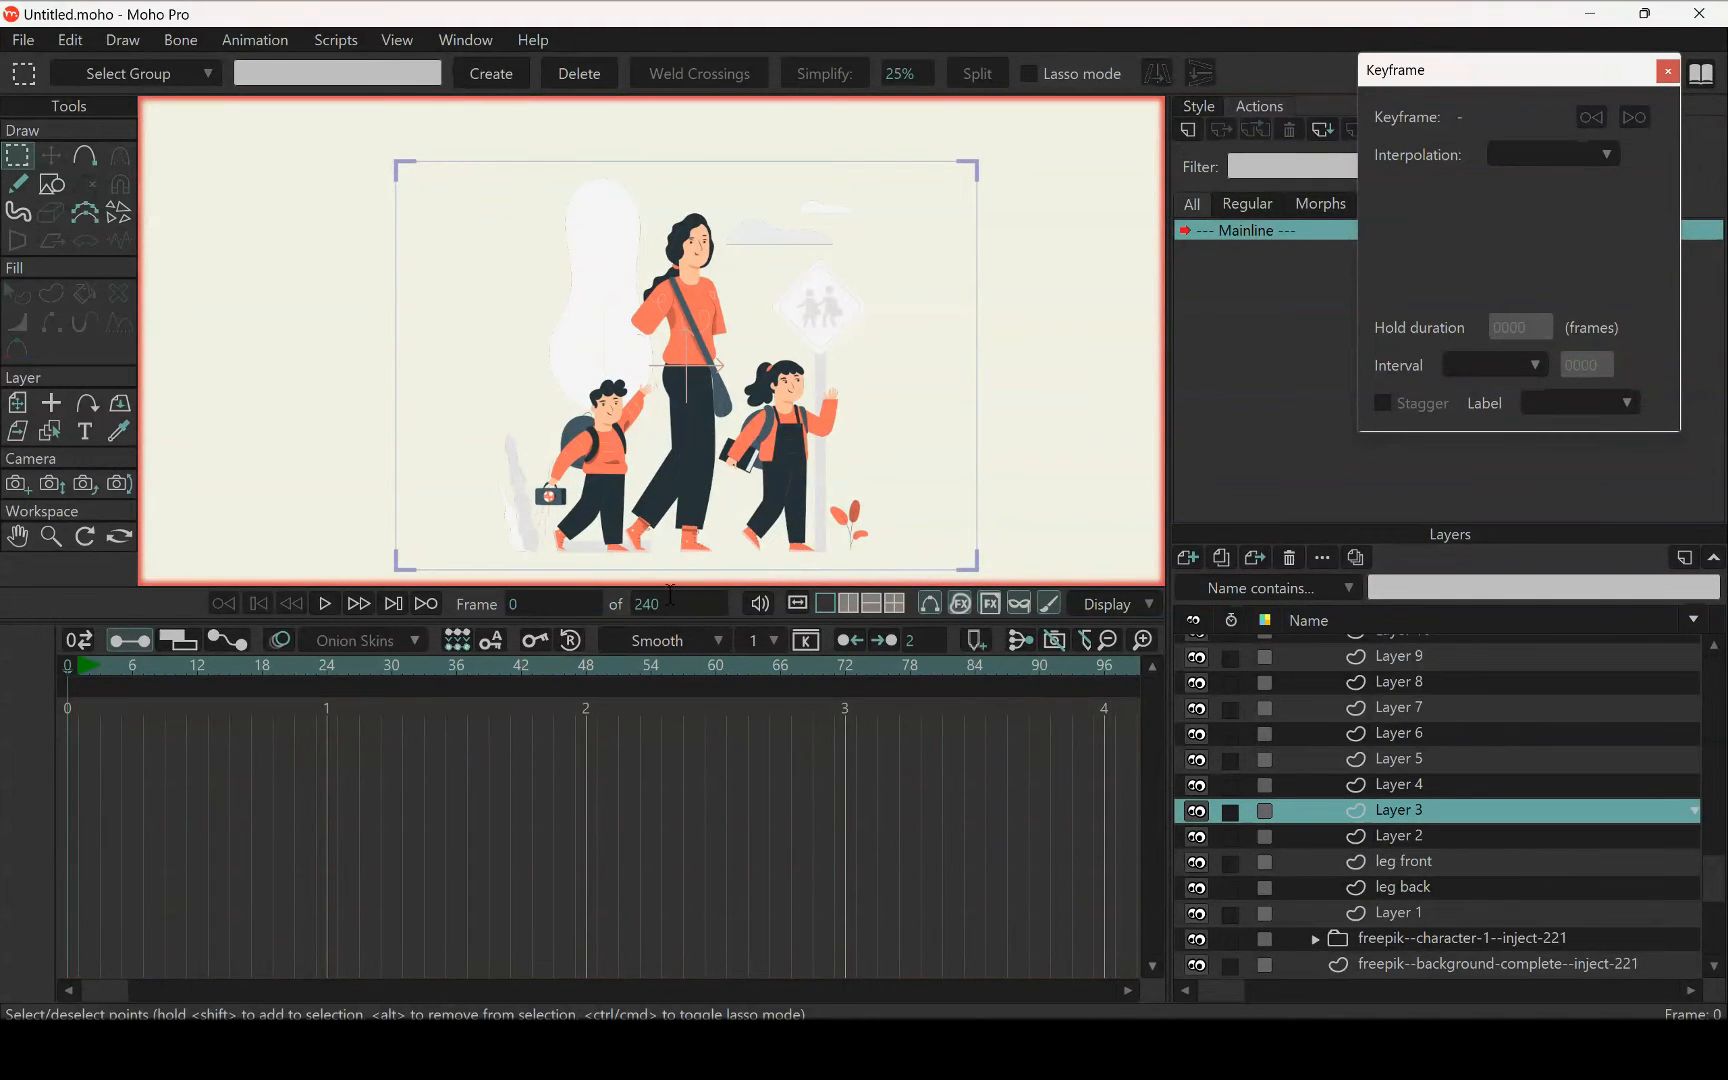
{"action": "key", "text": "t"}
{"action": "scroll", "coordinate": [712, 355], "scroll_direction": "up", "scroll_amount": 4}
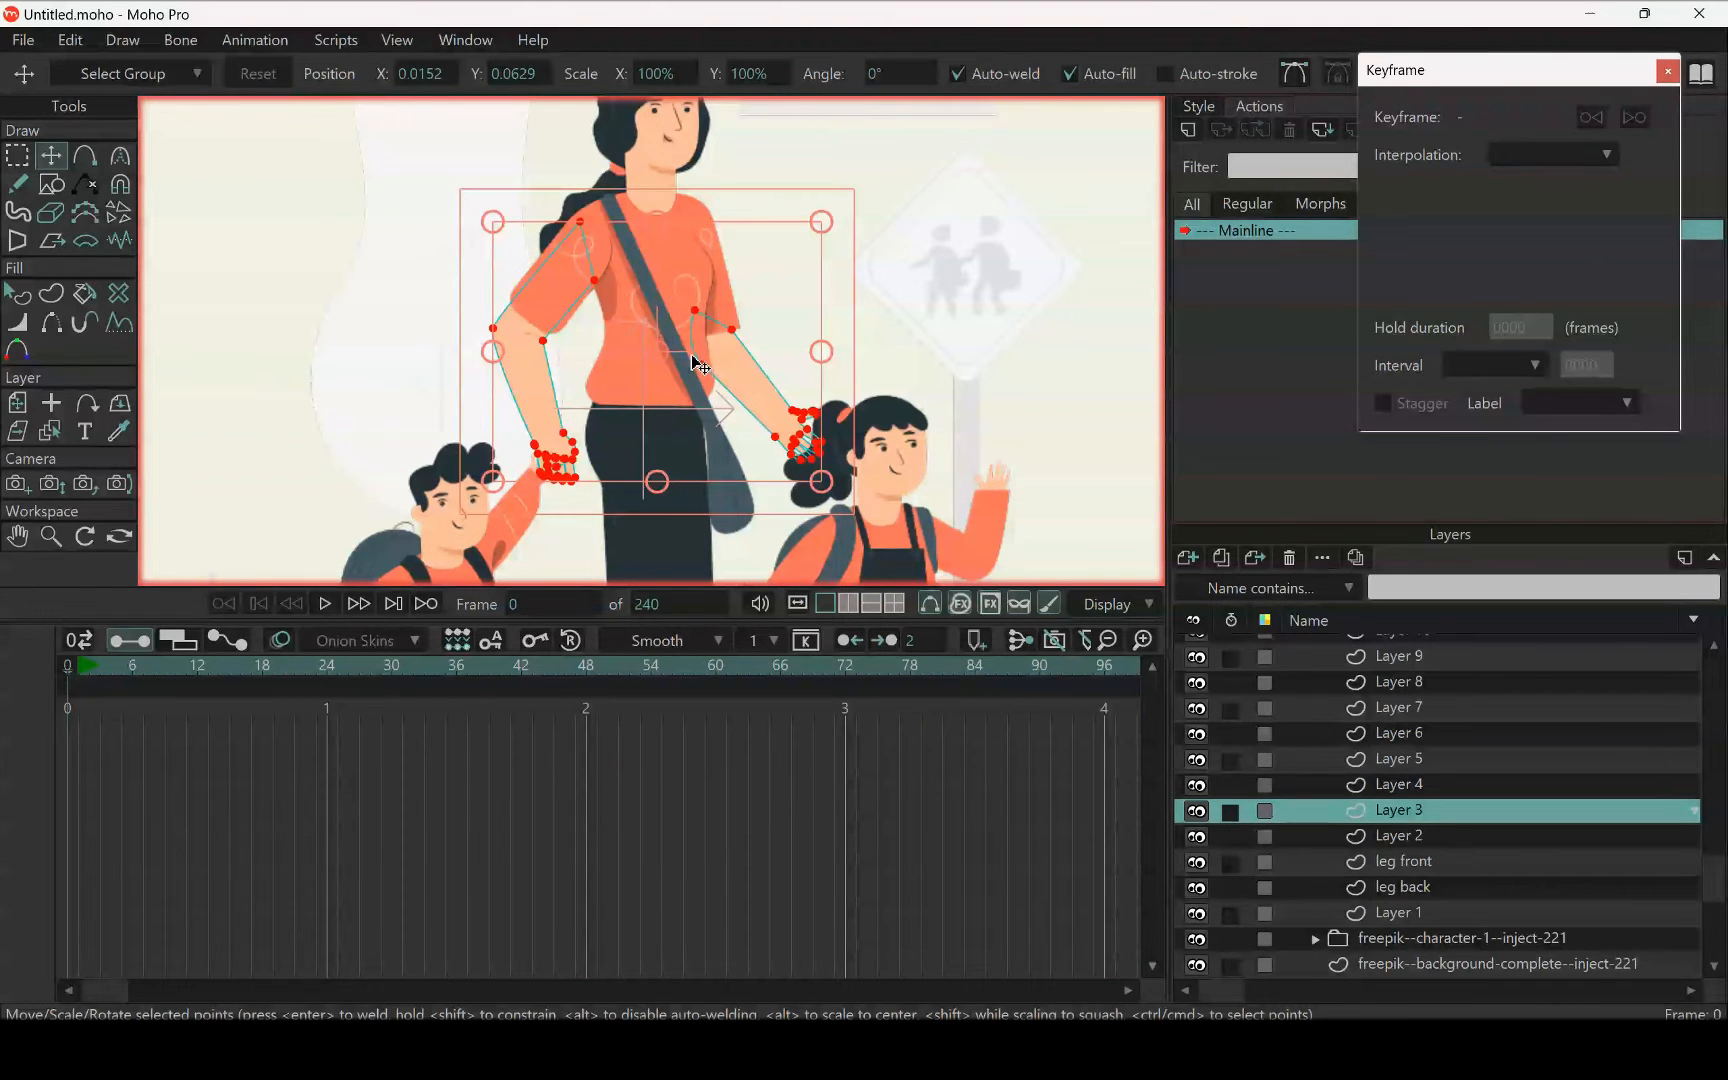
Cut the woman's arm and hand on the girl's side out of Layer 3 and paste them into Layer 4
{"action": "left_click", "coordinate": [16, 155]}
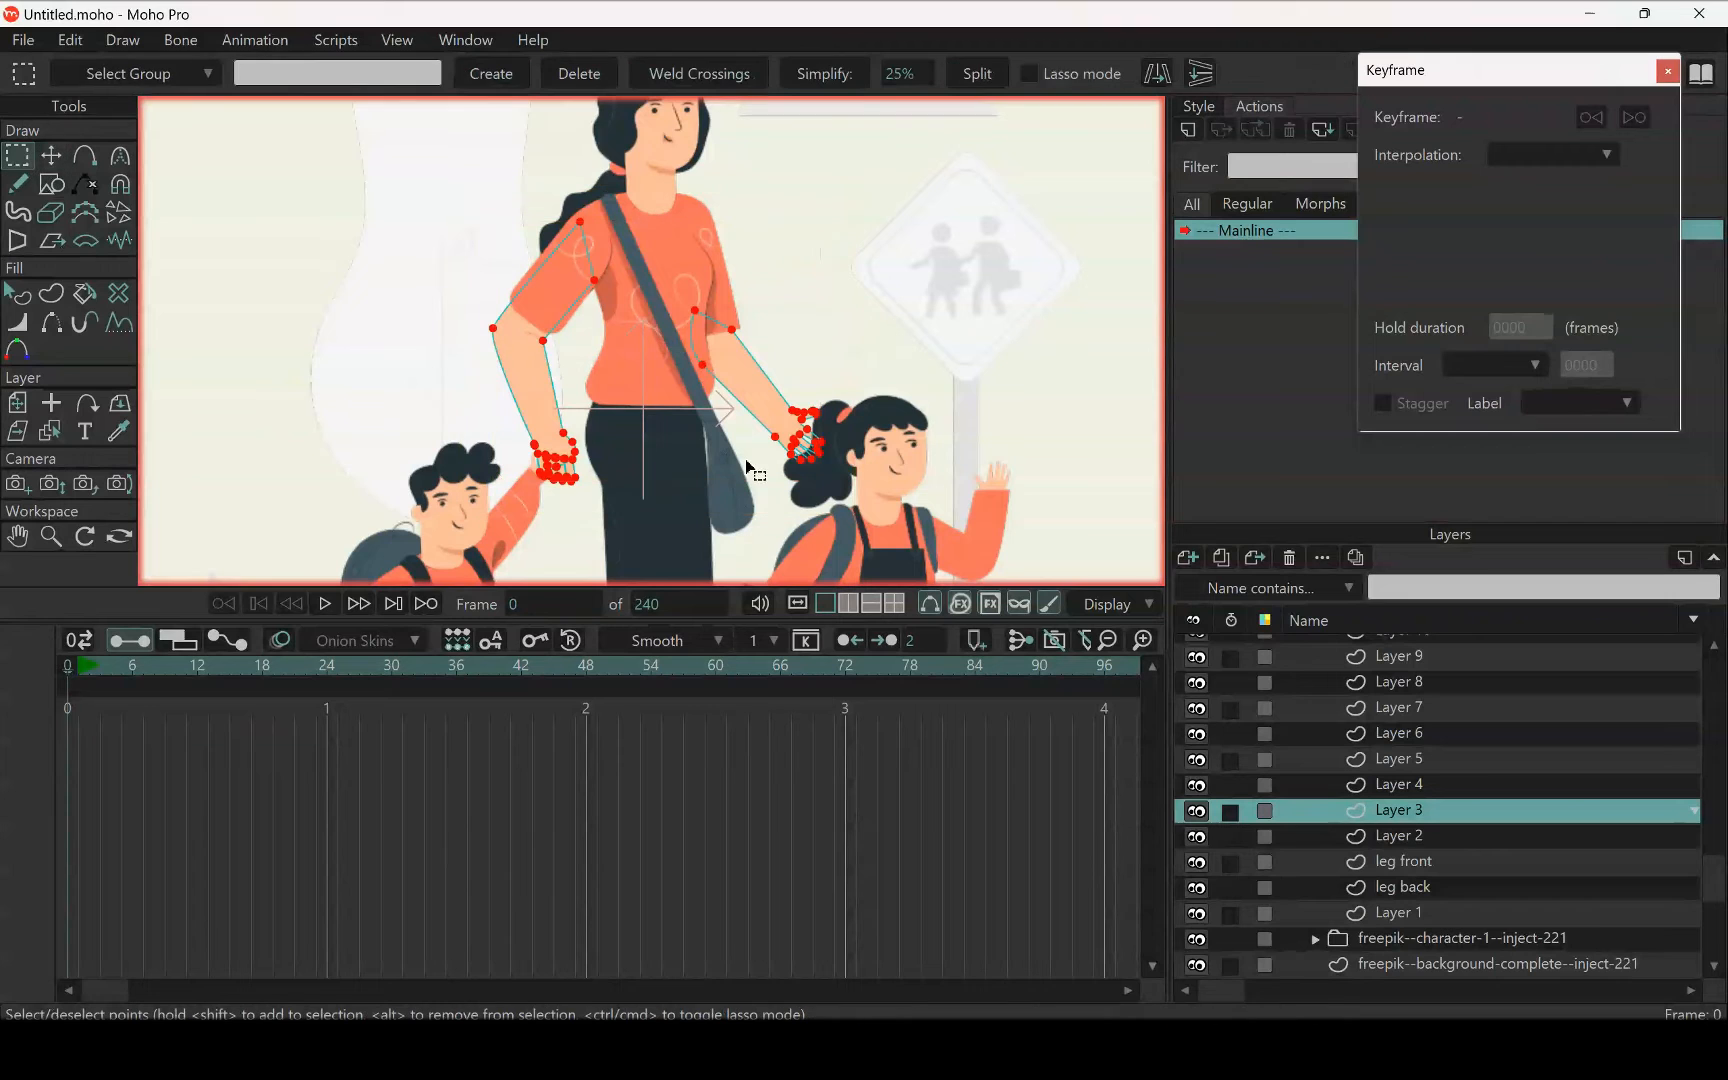
{"action": "left_click", "coordinate": [758, 396]}
{"action": "left_click_drag", "start_coordinate": [664, 289], "coordinate": [899, 586]}
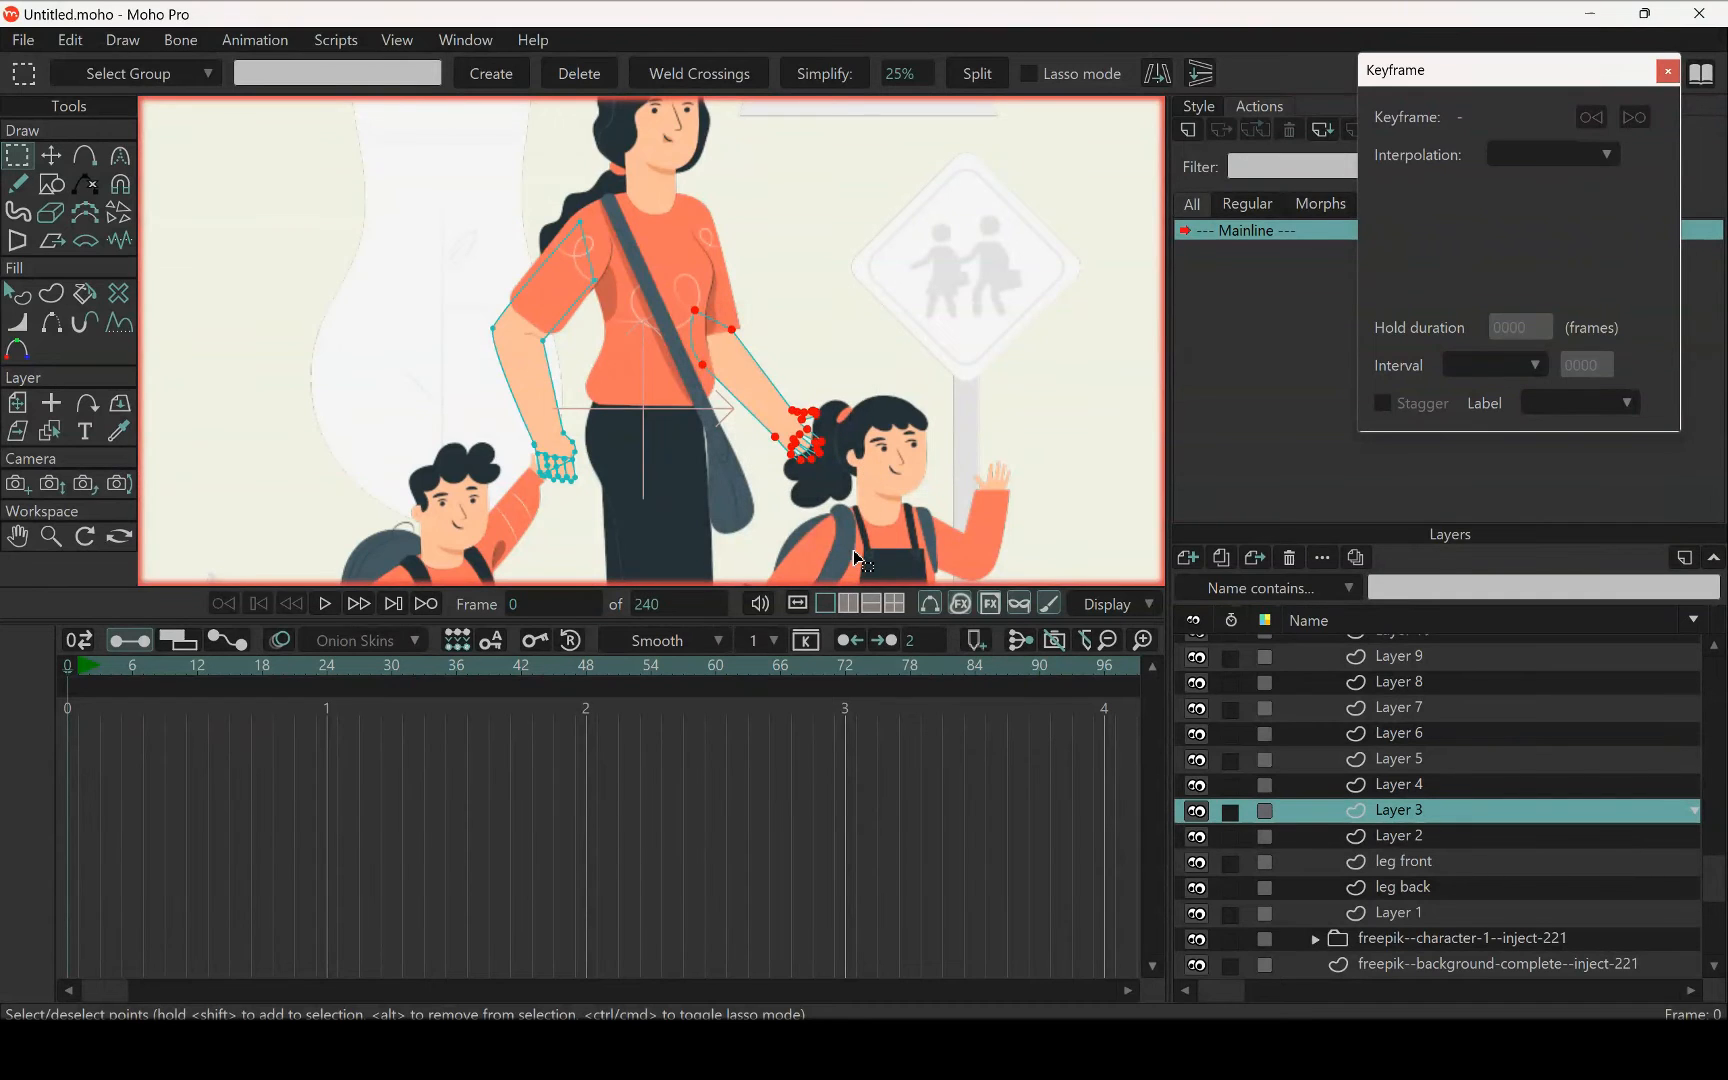
{"action": "key", "text": "Delete"}
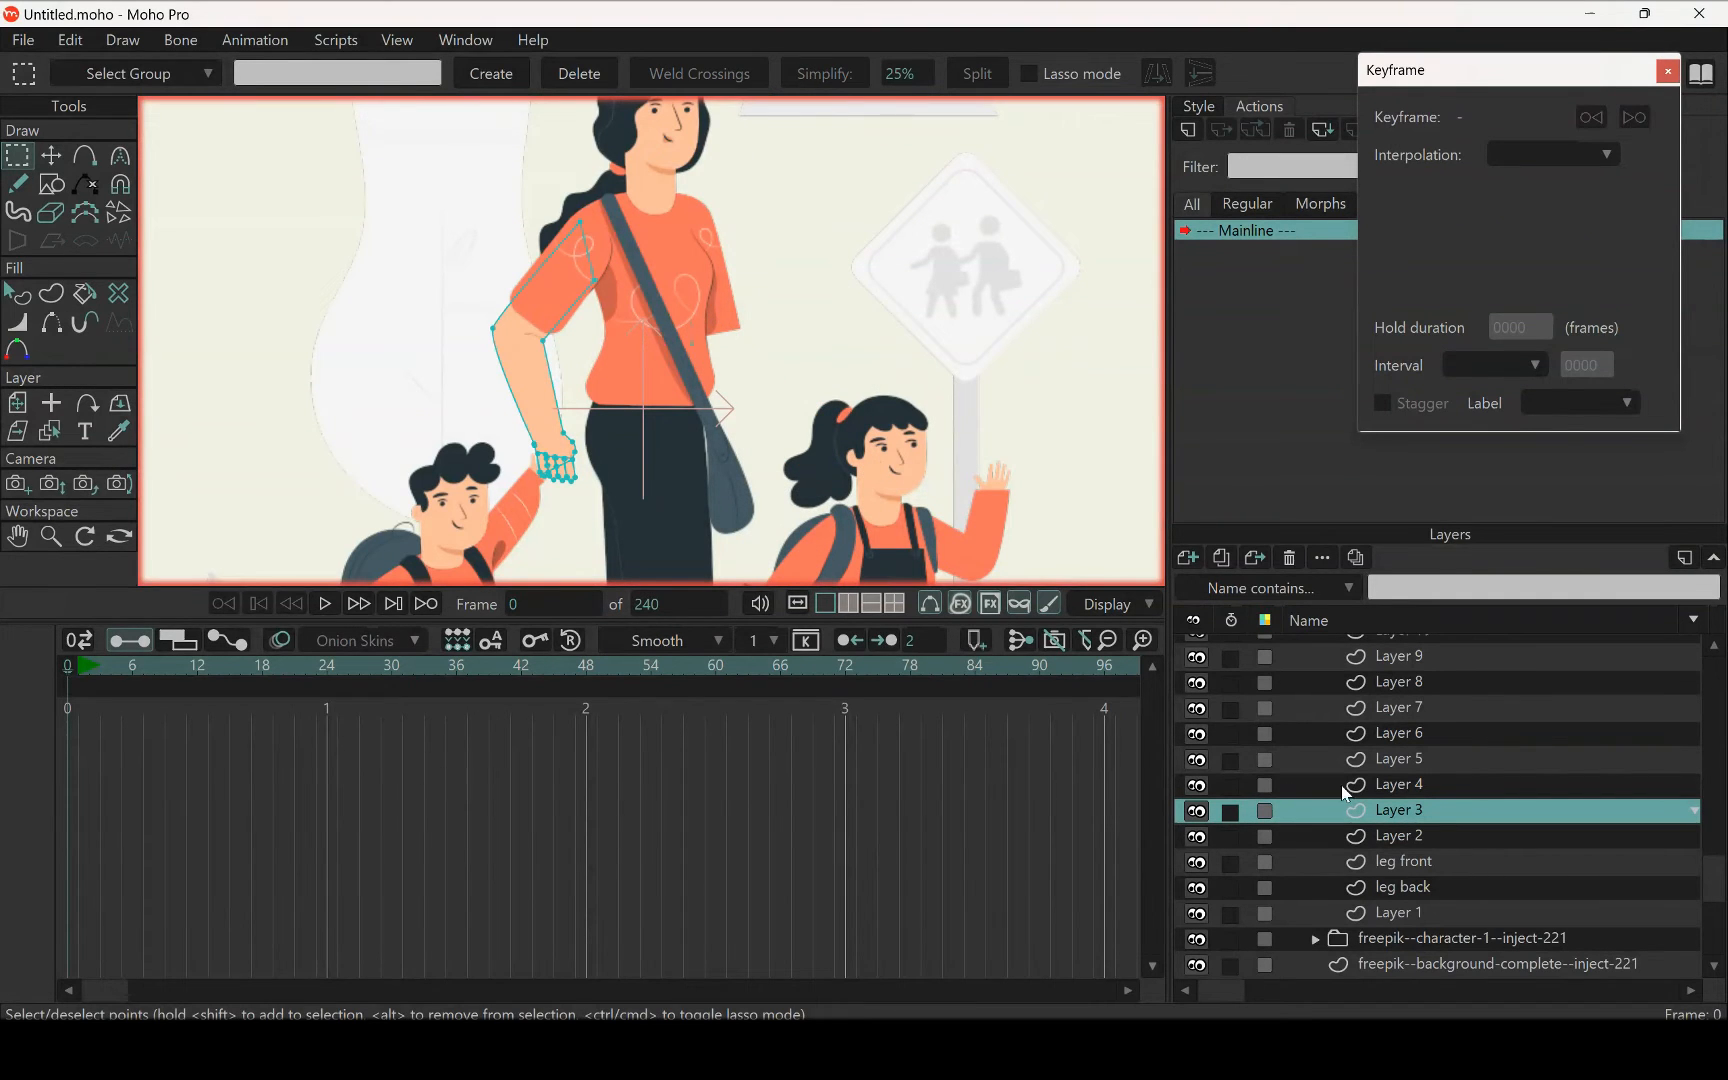
{"action": "left_click", "coordinate": [1371, 790]}
{"action": "scroll", "coordinate": [760, 455], "scroll_direction": "down", "scroll_amount": 3}
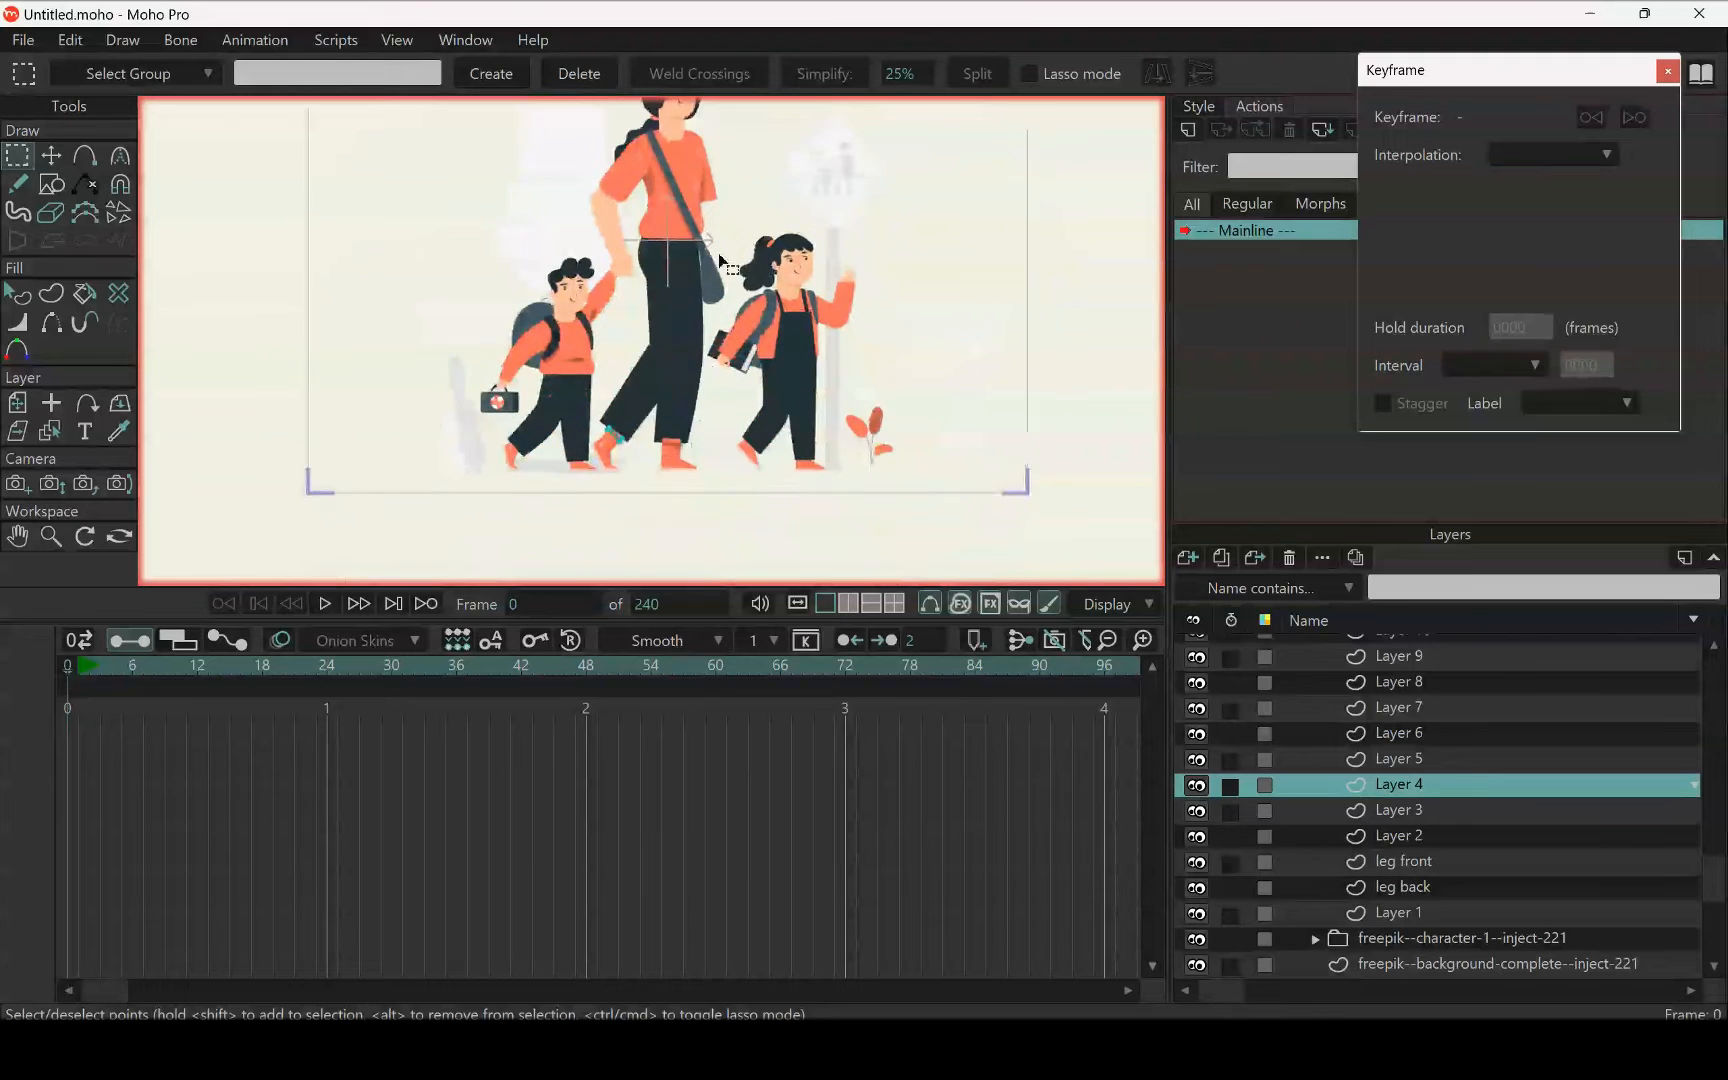
{"action": "scroll", "coordinate": [636, 470], "scroll_direction": "up", "scroll_amount": 5}
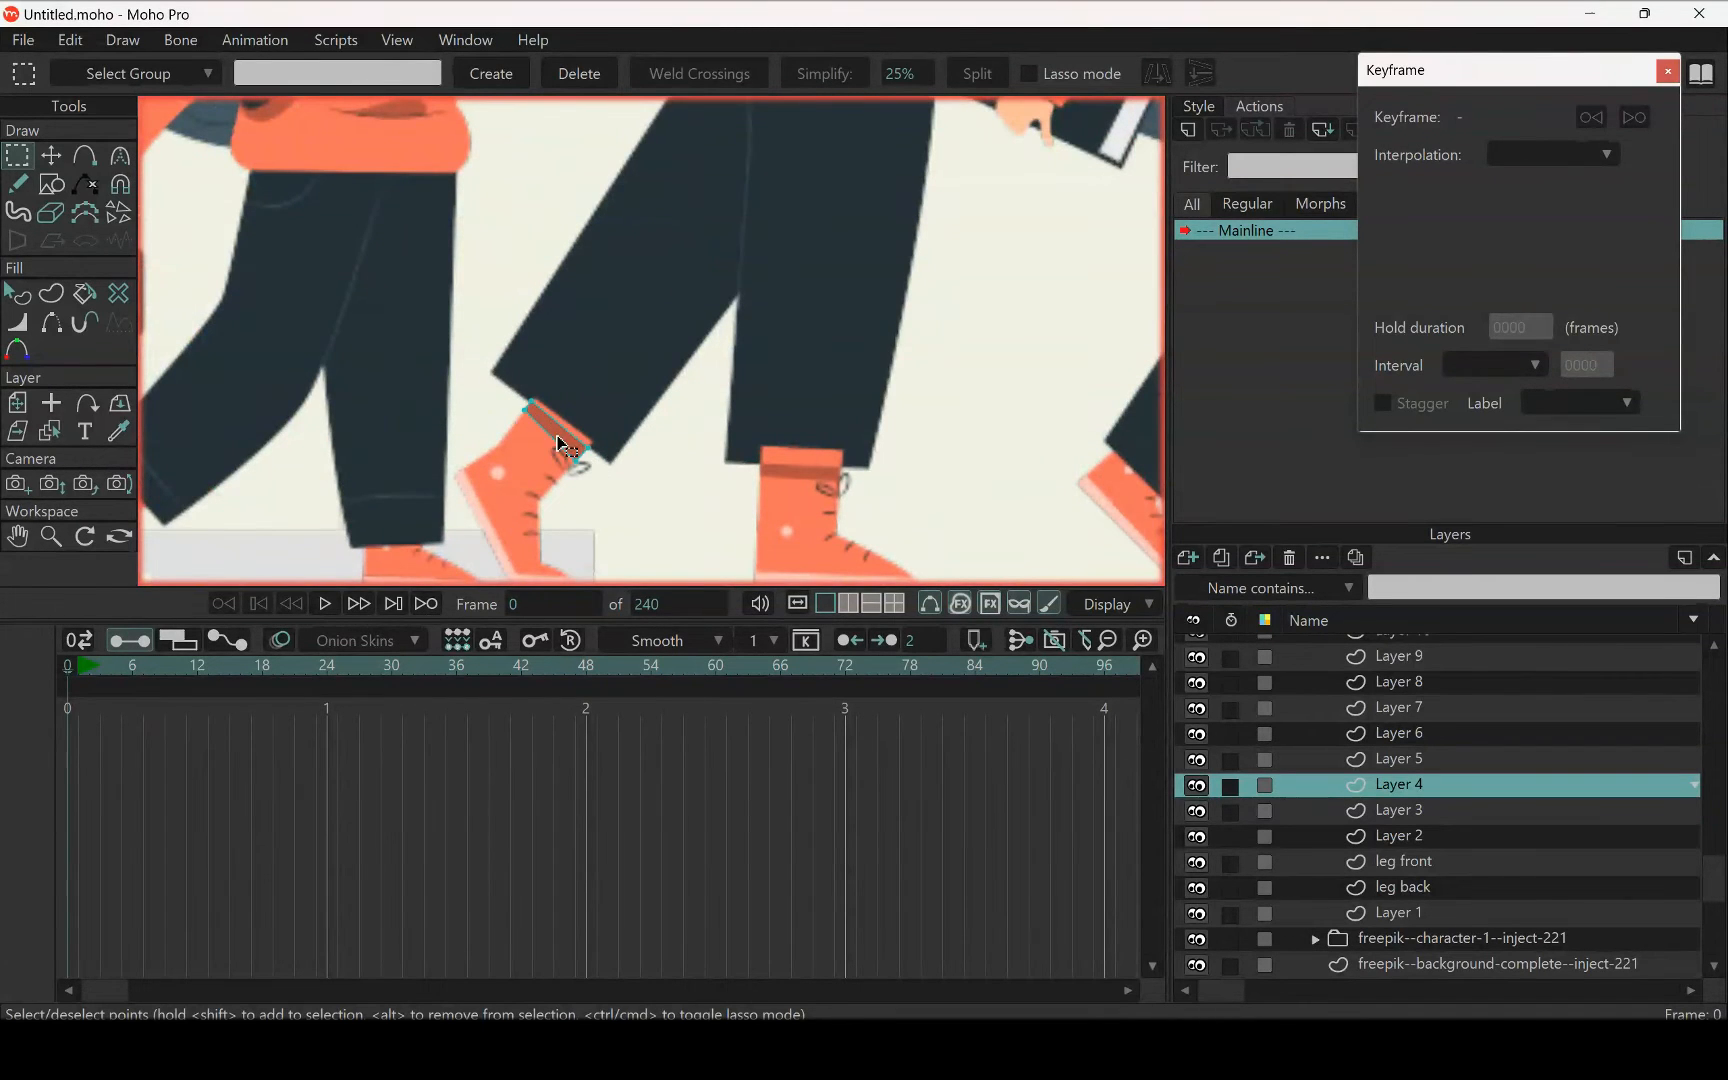
{"action": "scroll", "coordinate": [560, 445], "scroll_direction": "down", "scroll_amount": 3}
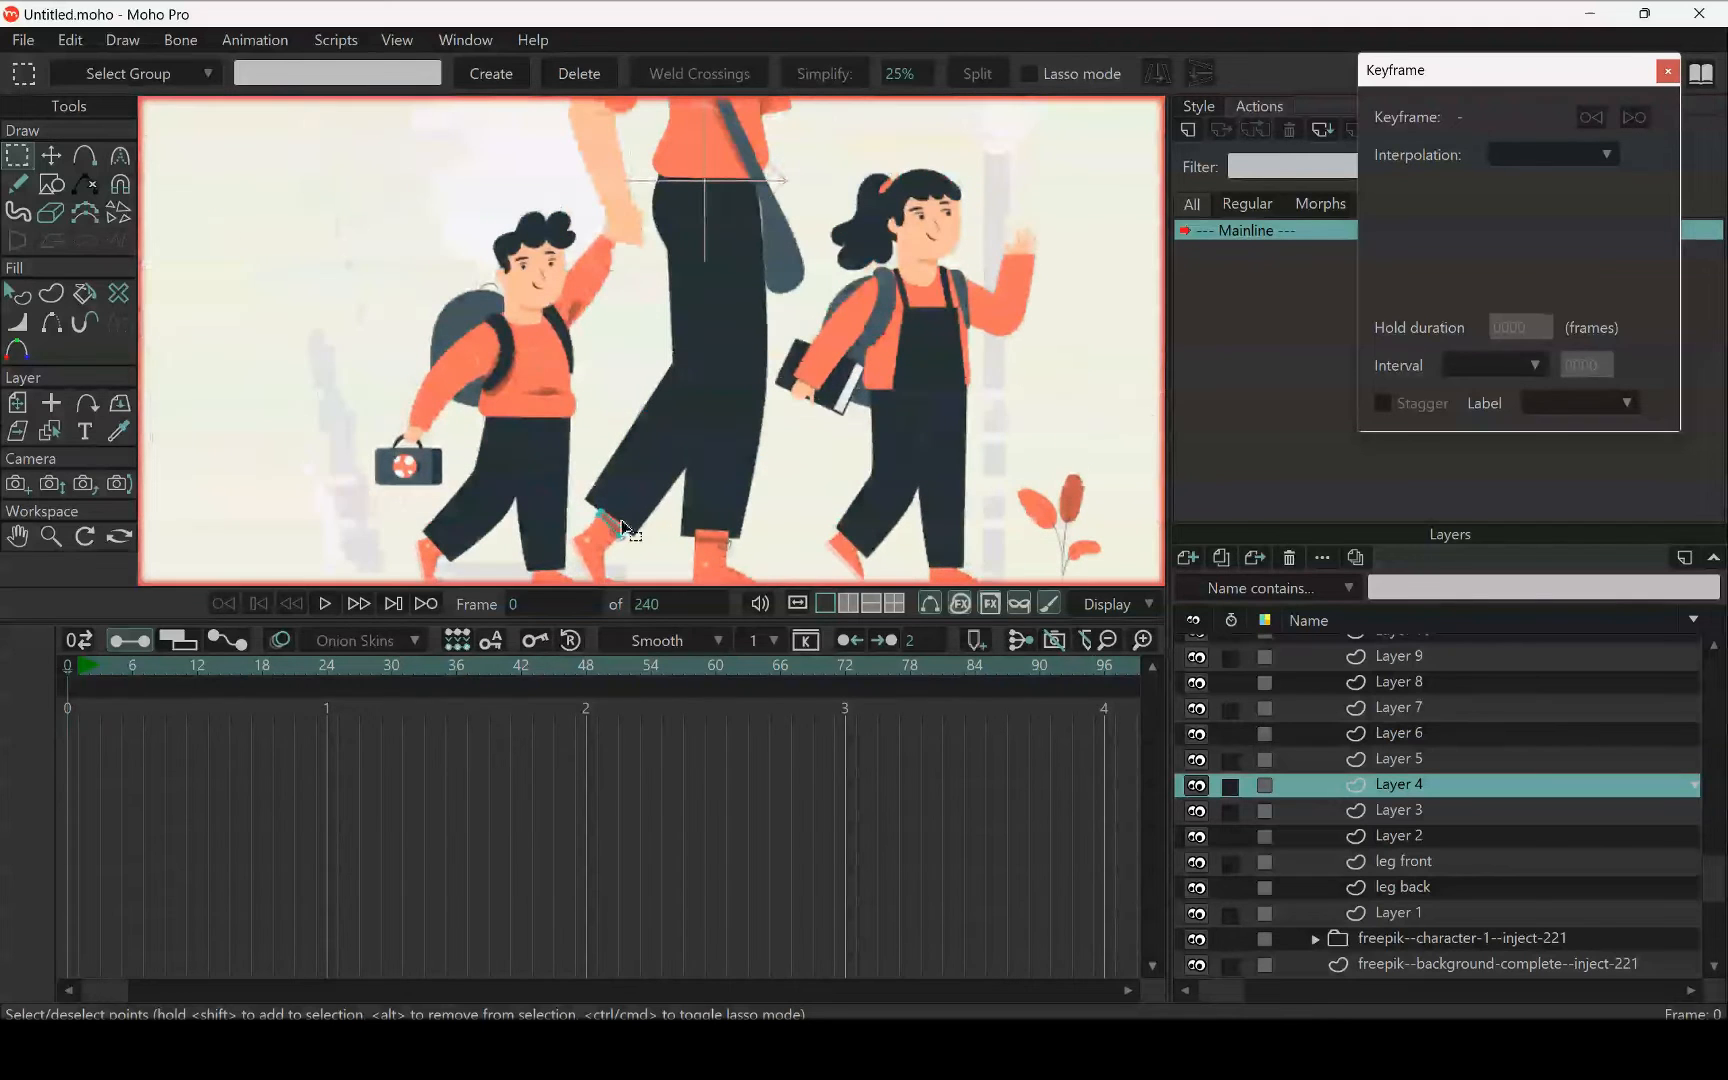
{"action": "scroll", "coordinate": [716, 380], "scroll_direction": "down", "scroll_amount": 2}
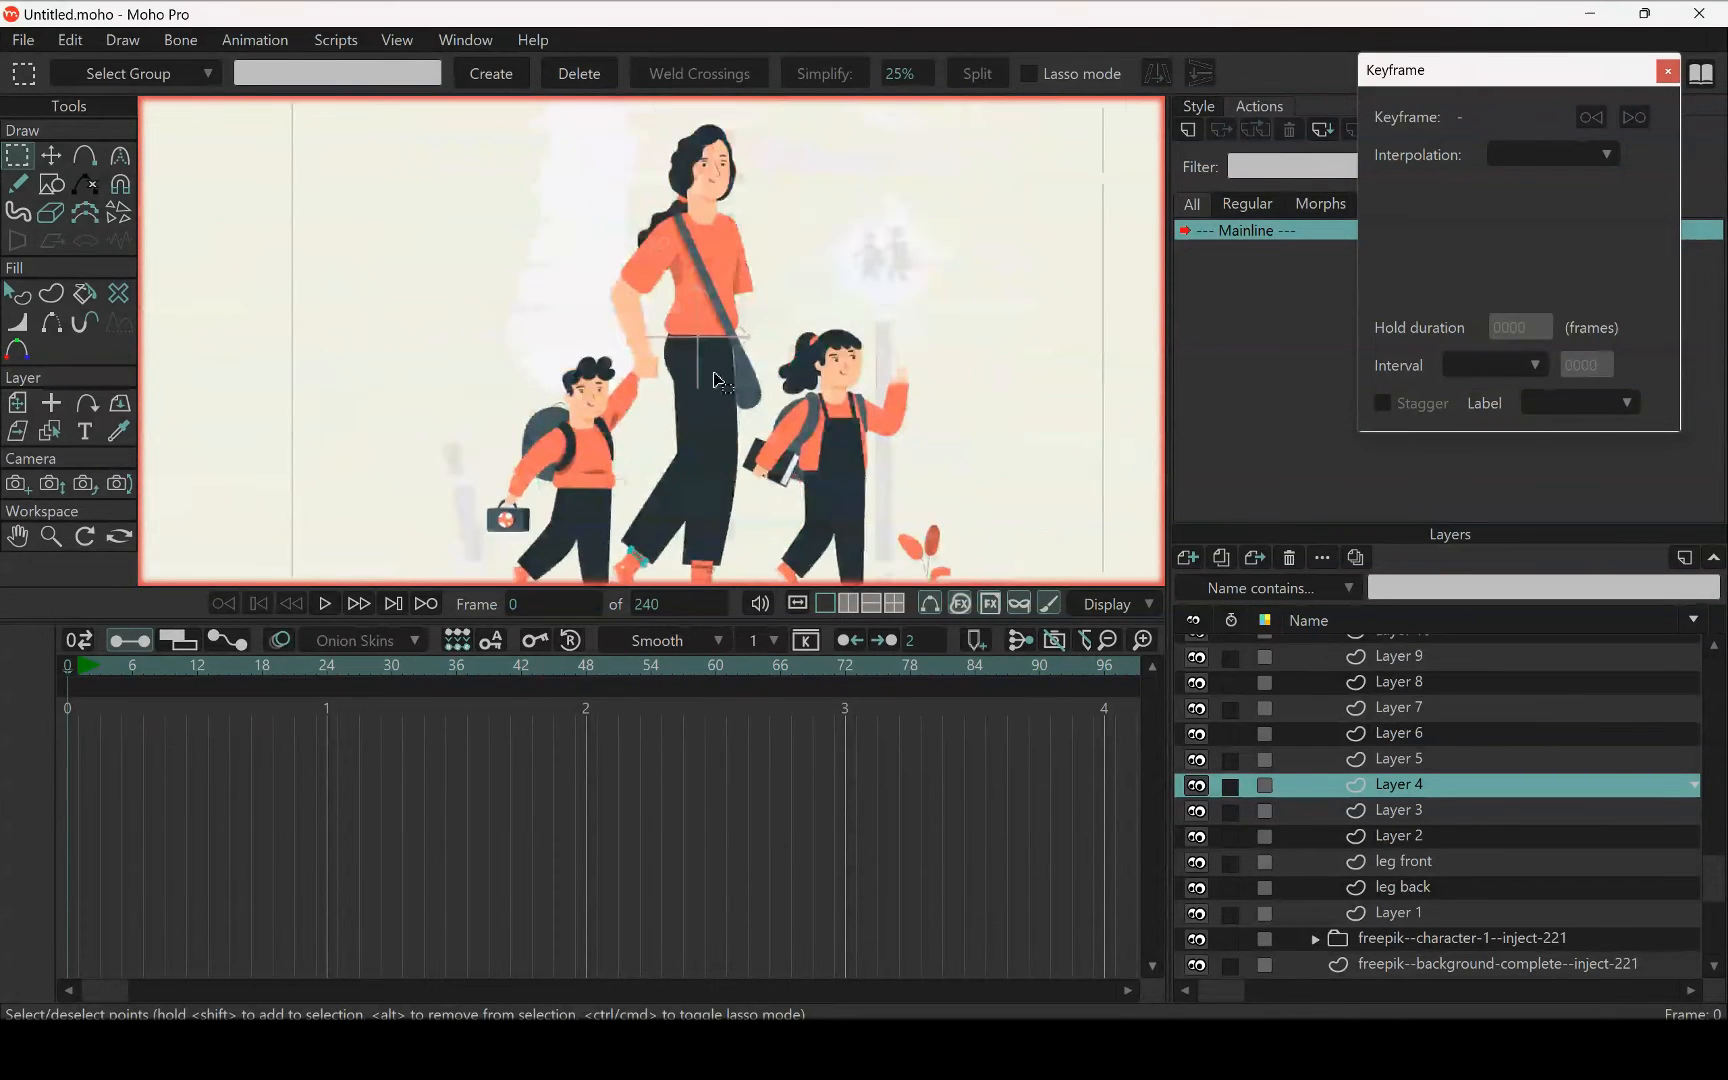
{"action": "left_click_drag", "start_coordinate": [714, 374], "coordinate": [713, 384]}
{"action": "key", "text": "t"}
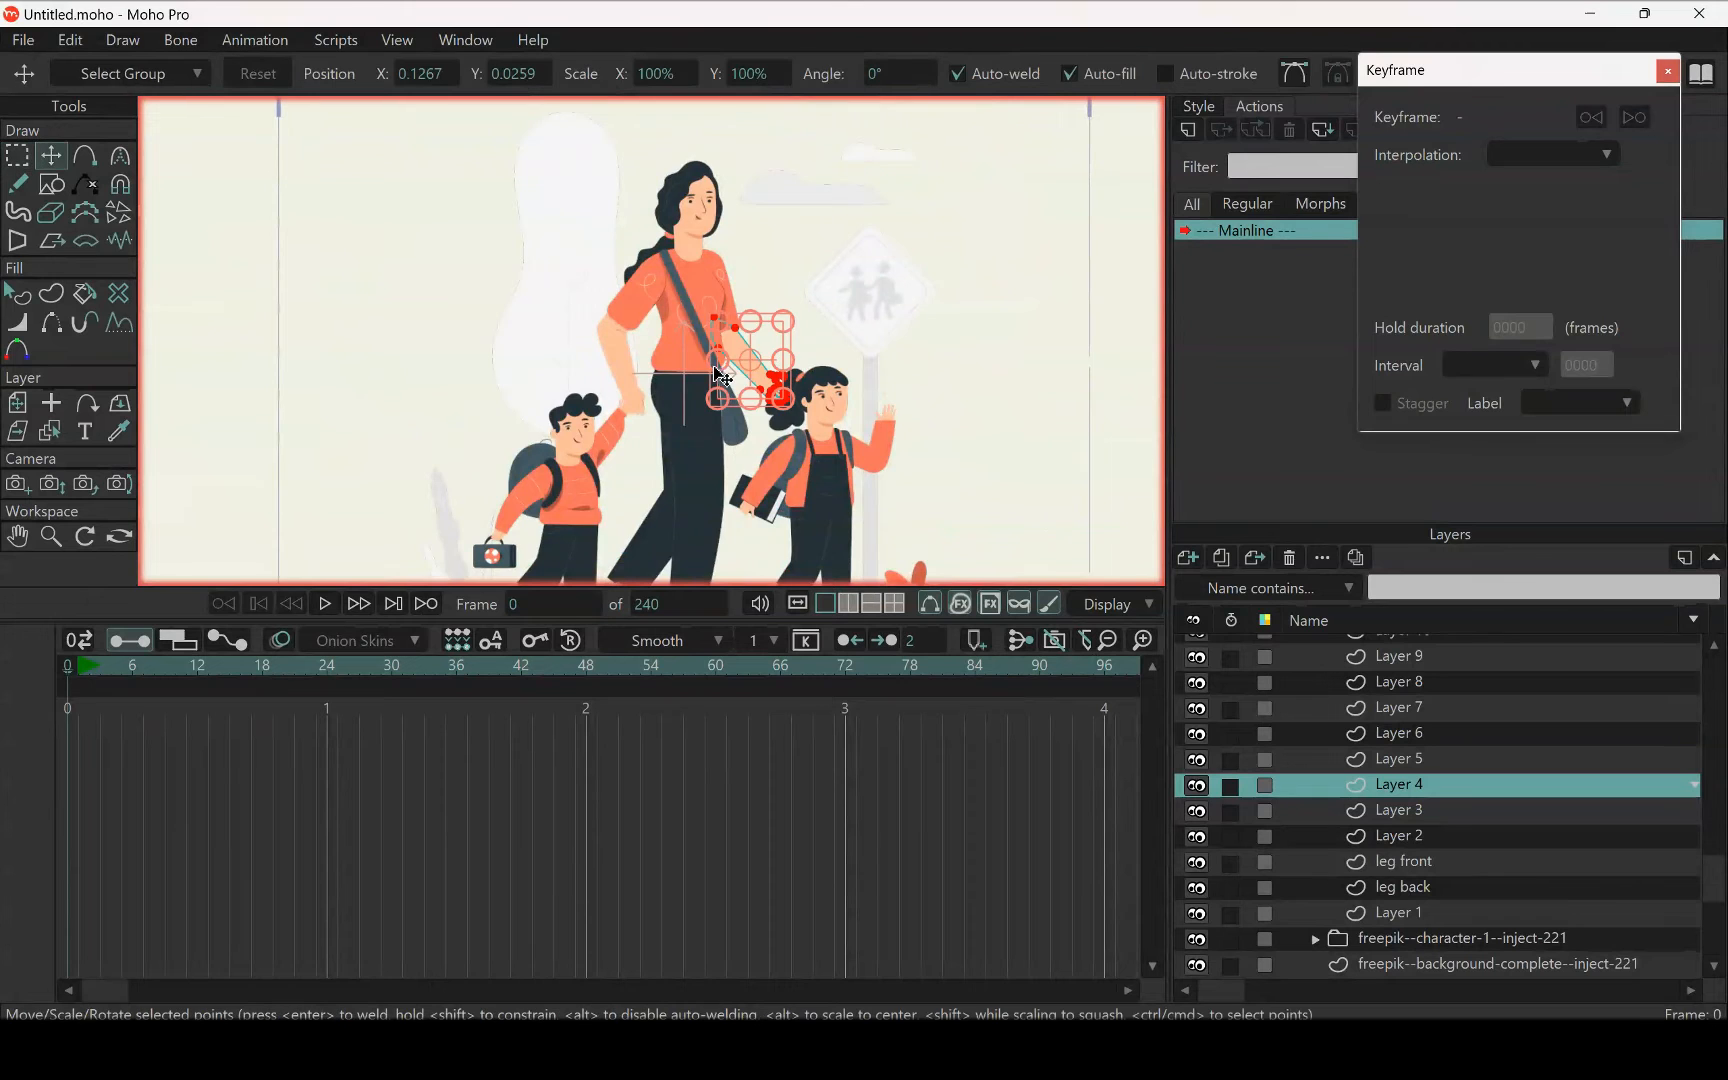
Cut the shoe cuff of the woman's bent rear leg out of Layer 4 and paste it into the leg back layer
{"action": "scroll", "coordinate": [725, 380], "scroll_direction": "up", "scroll_amount": 5}
{"action": "scroll", "coordinate": [730, 178], "scroll_direction": "down", "scroll_amount": 10}
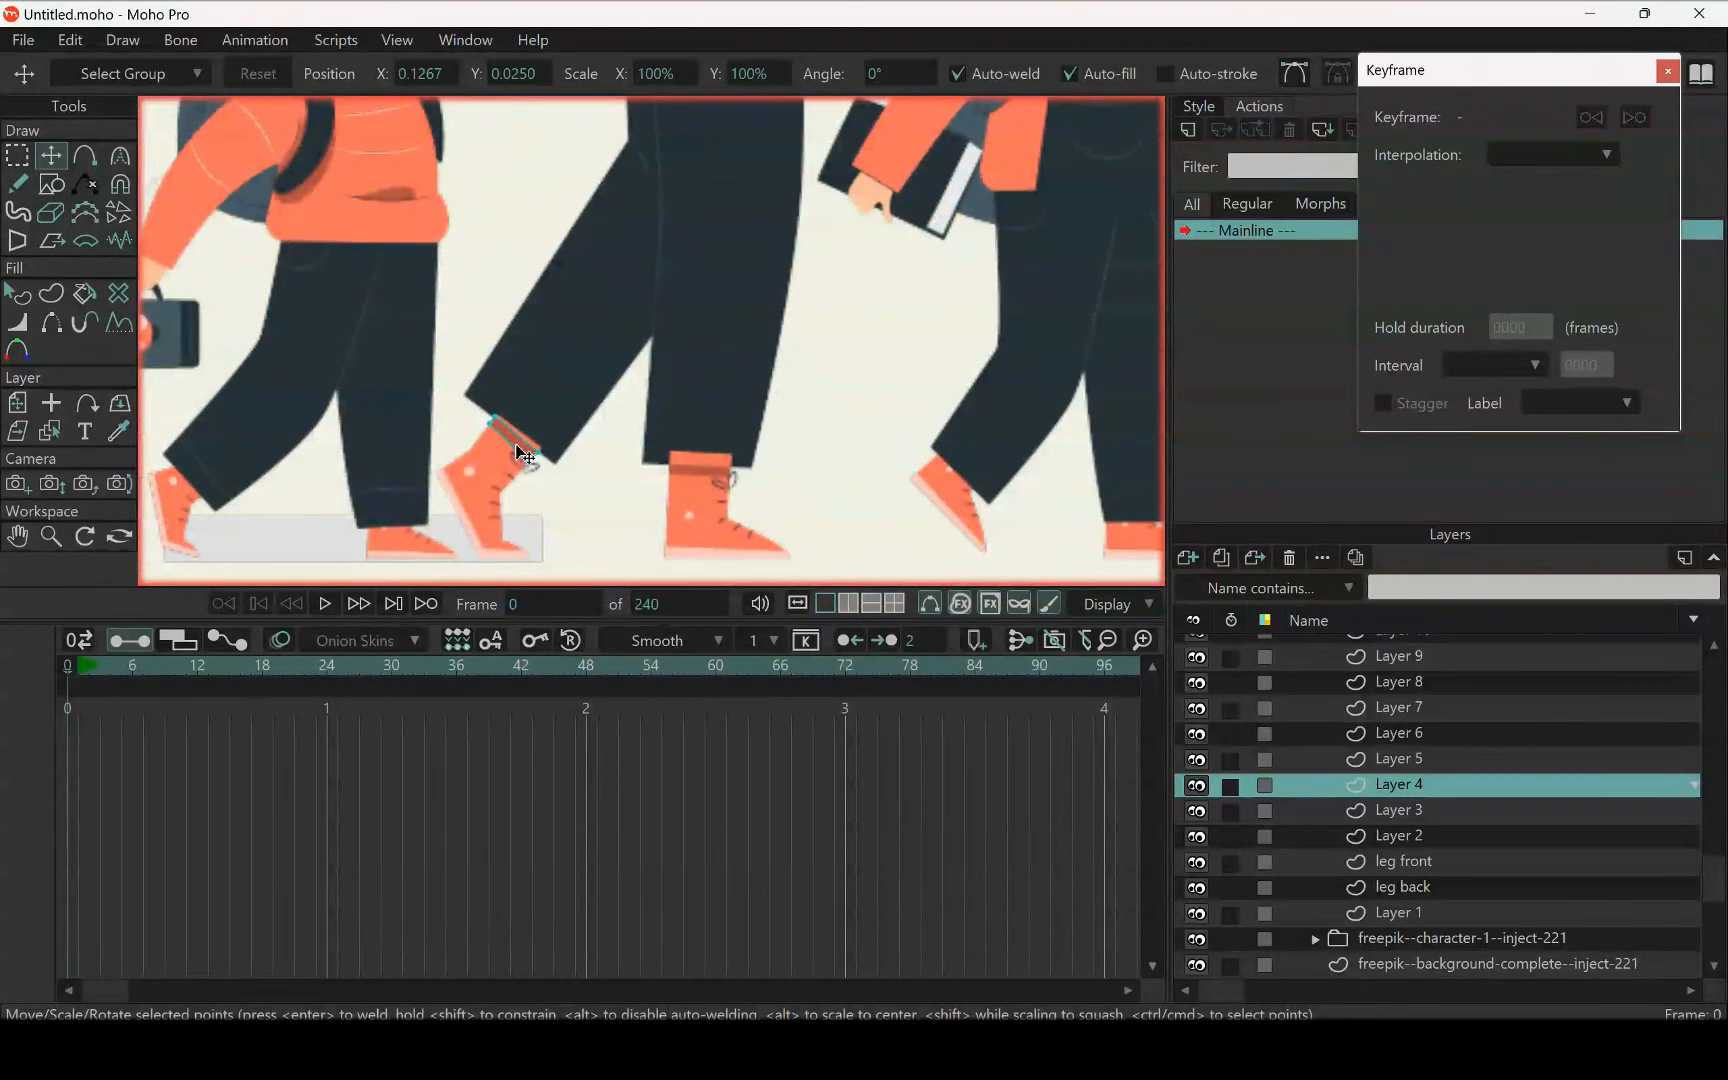
{"action": "left_click", "coordinate": [516, 450]}
{"action": "key", "text": "Delete"}
{"action": "left_click", "coordinate": [1455, 890]}
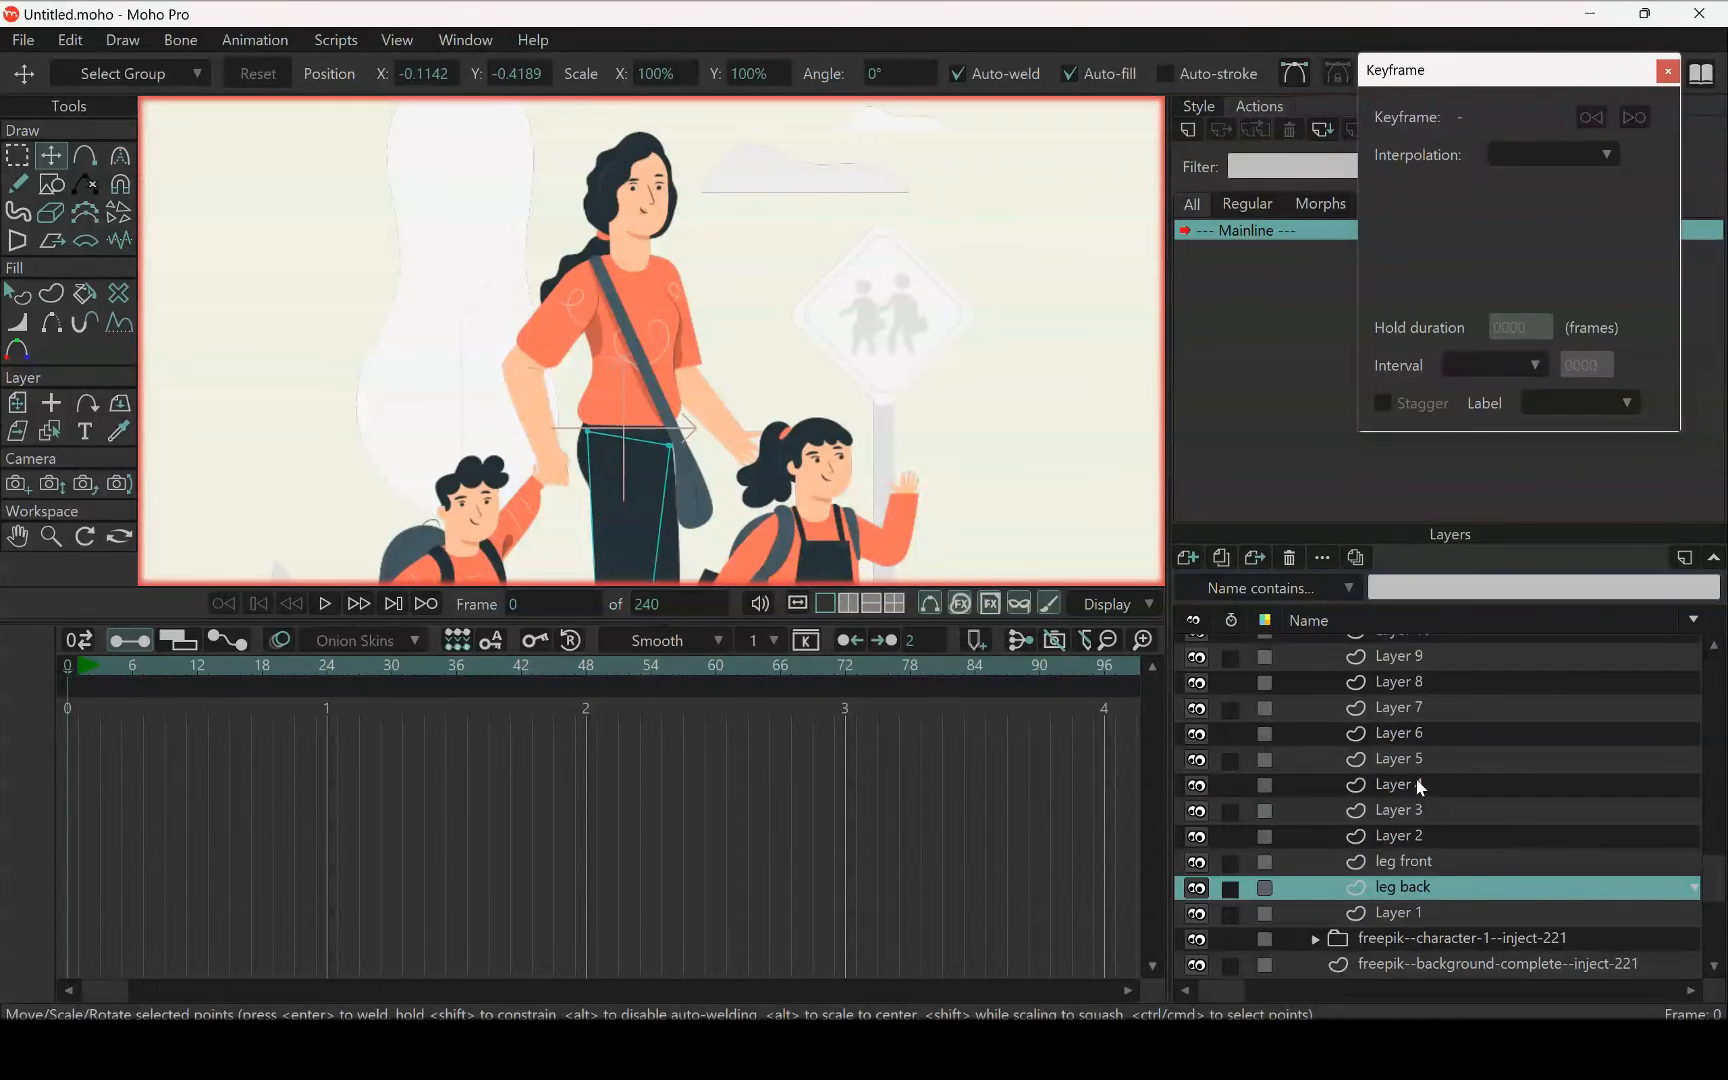
Pick the woman's arm on the boy's side to select its layer and rename that layer "front hand"
{"action": "left_click", "coordinate": [64, 432]}
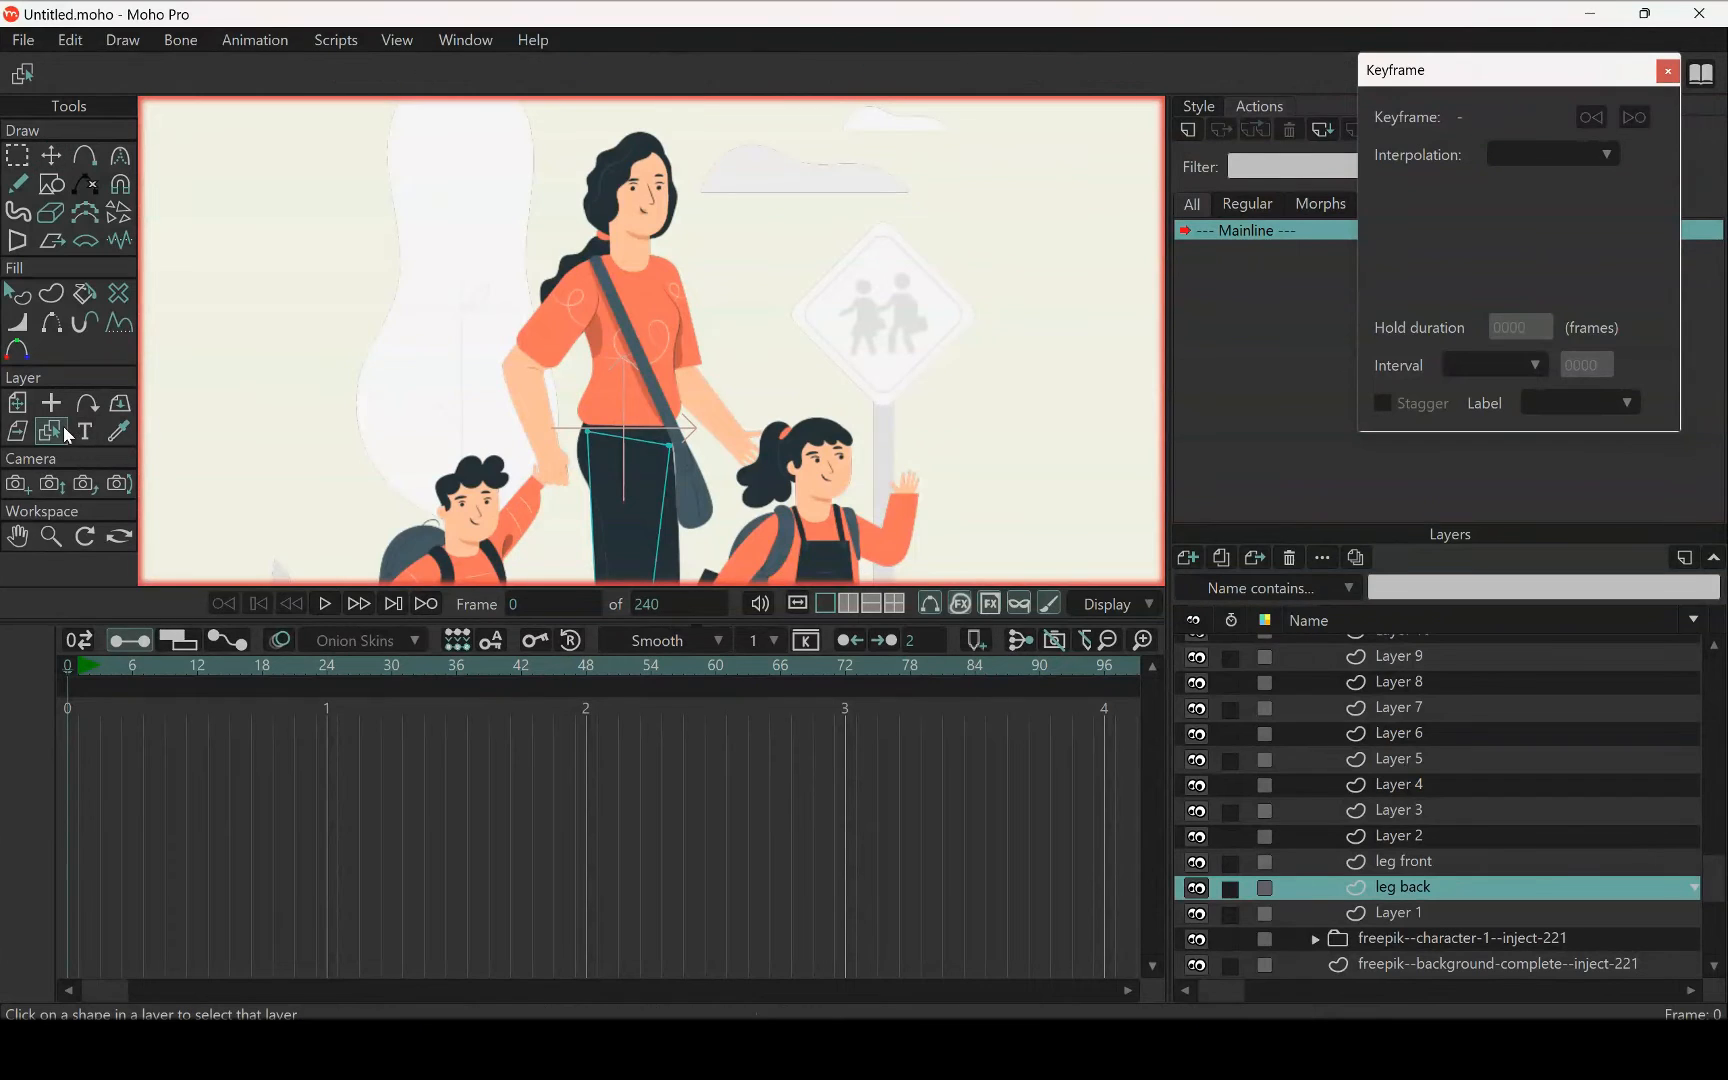
{"action": "left_click", "coordinate": [539, 415]}
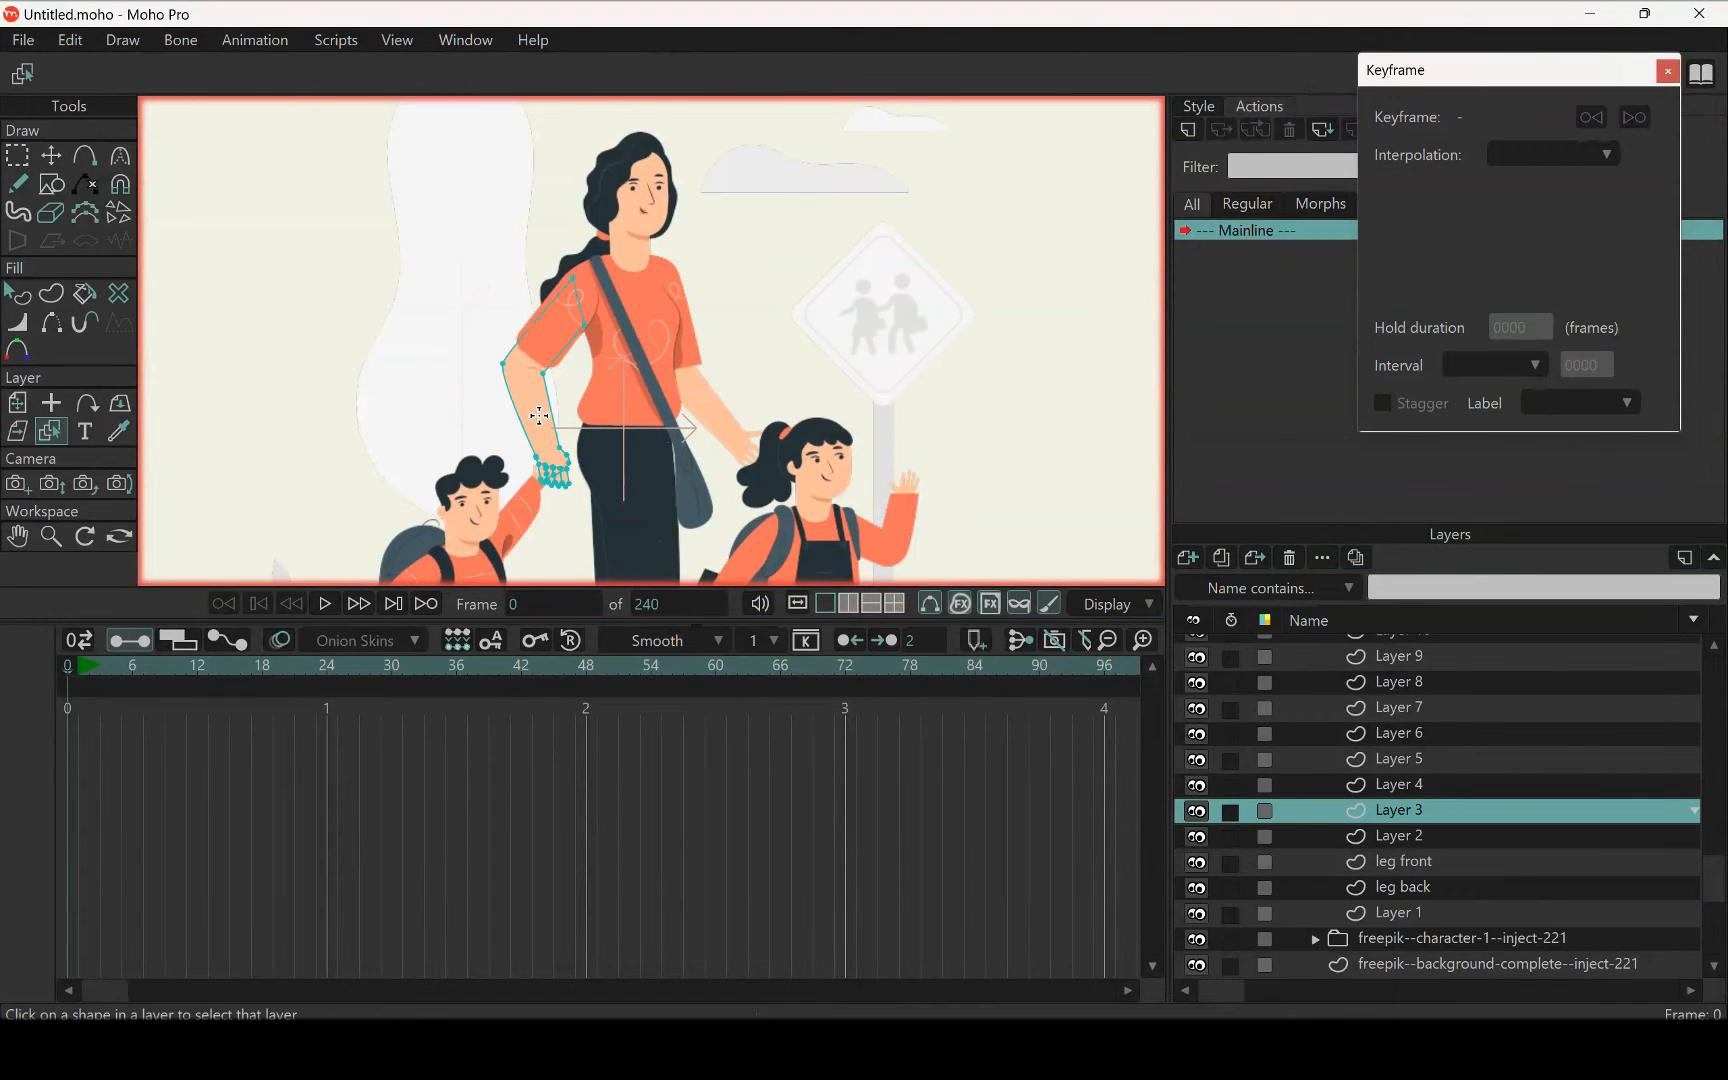
{"action": "double_click", "coordinate": [1421, 818]}
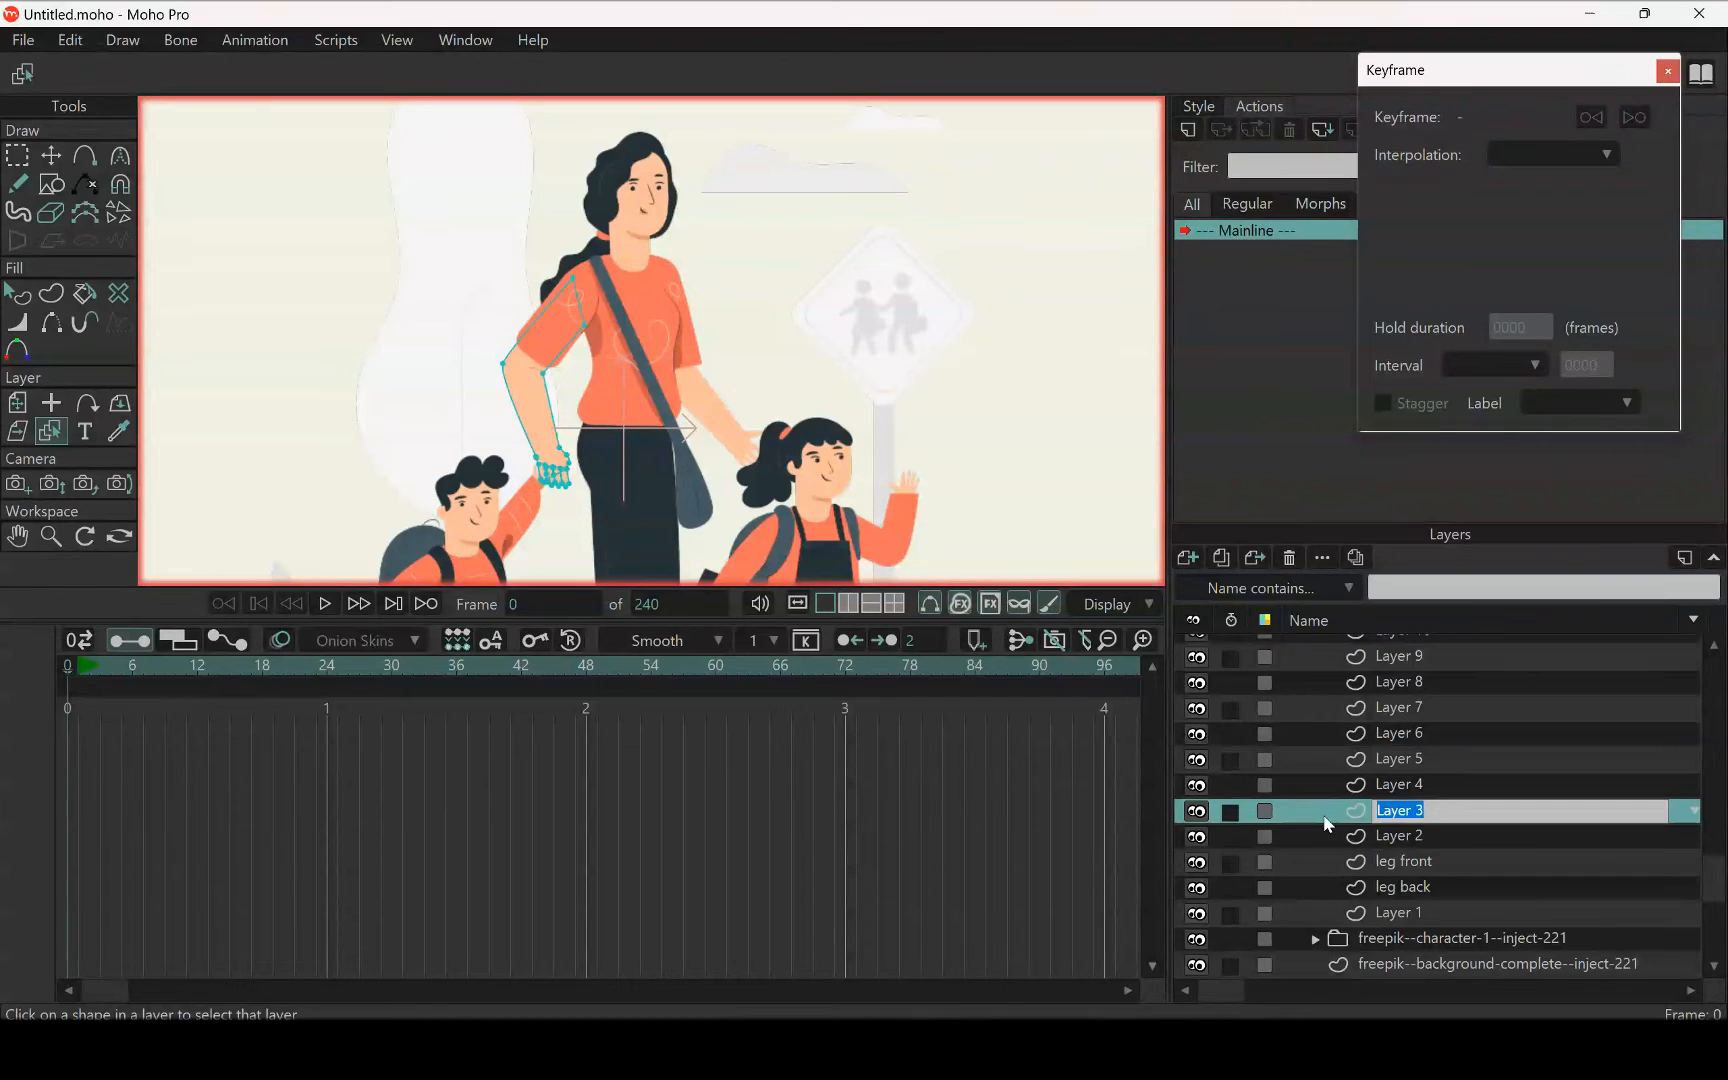
{"action": "type", "text": "front hand"}
{"action": "key", "text": "Return"}
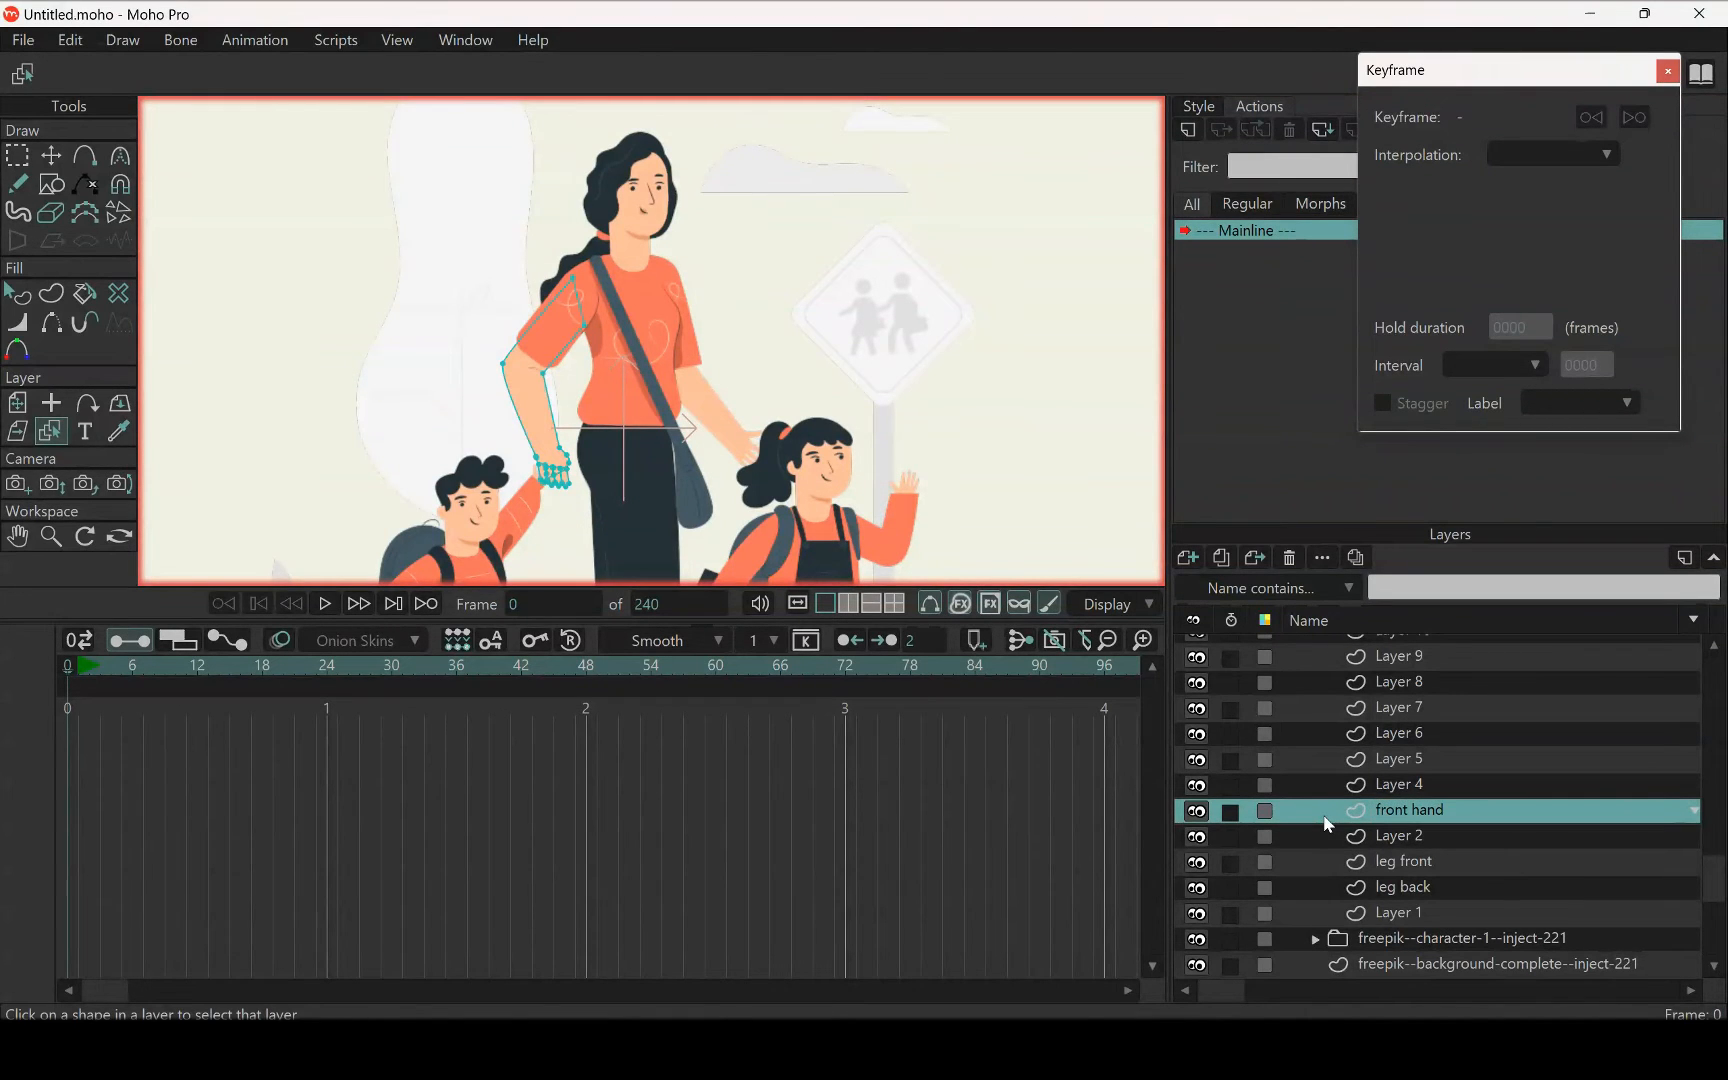
Pick the woman's arm on the girl's side to select its layer and rename that layer "back hand"
{"action": "left_click", "coordinate": [723, 415]}
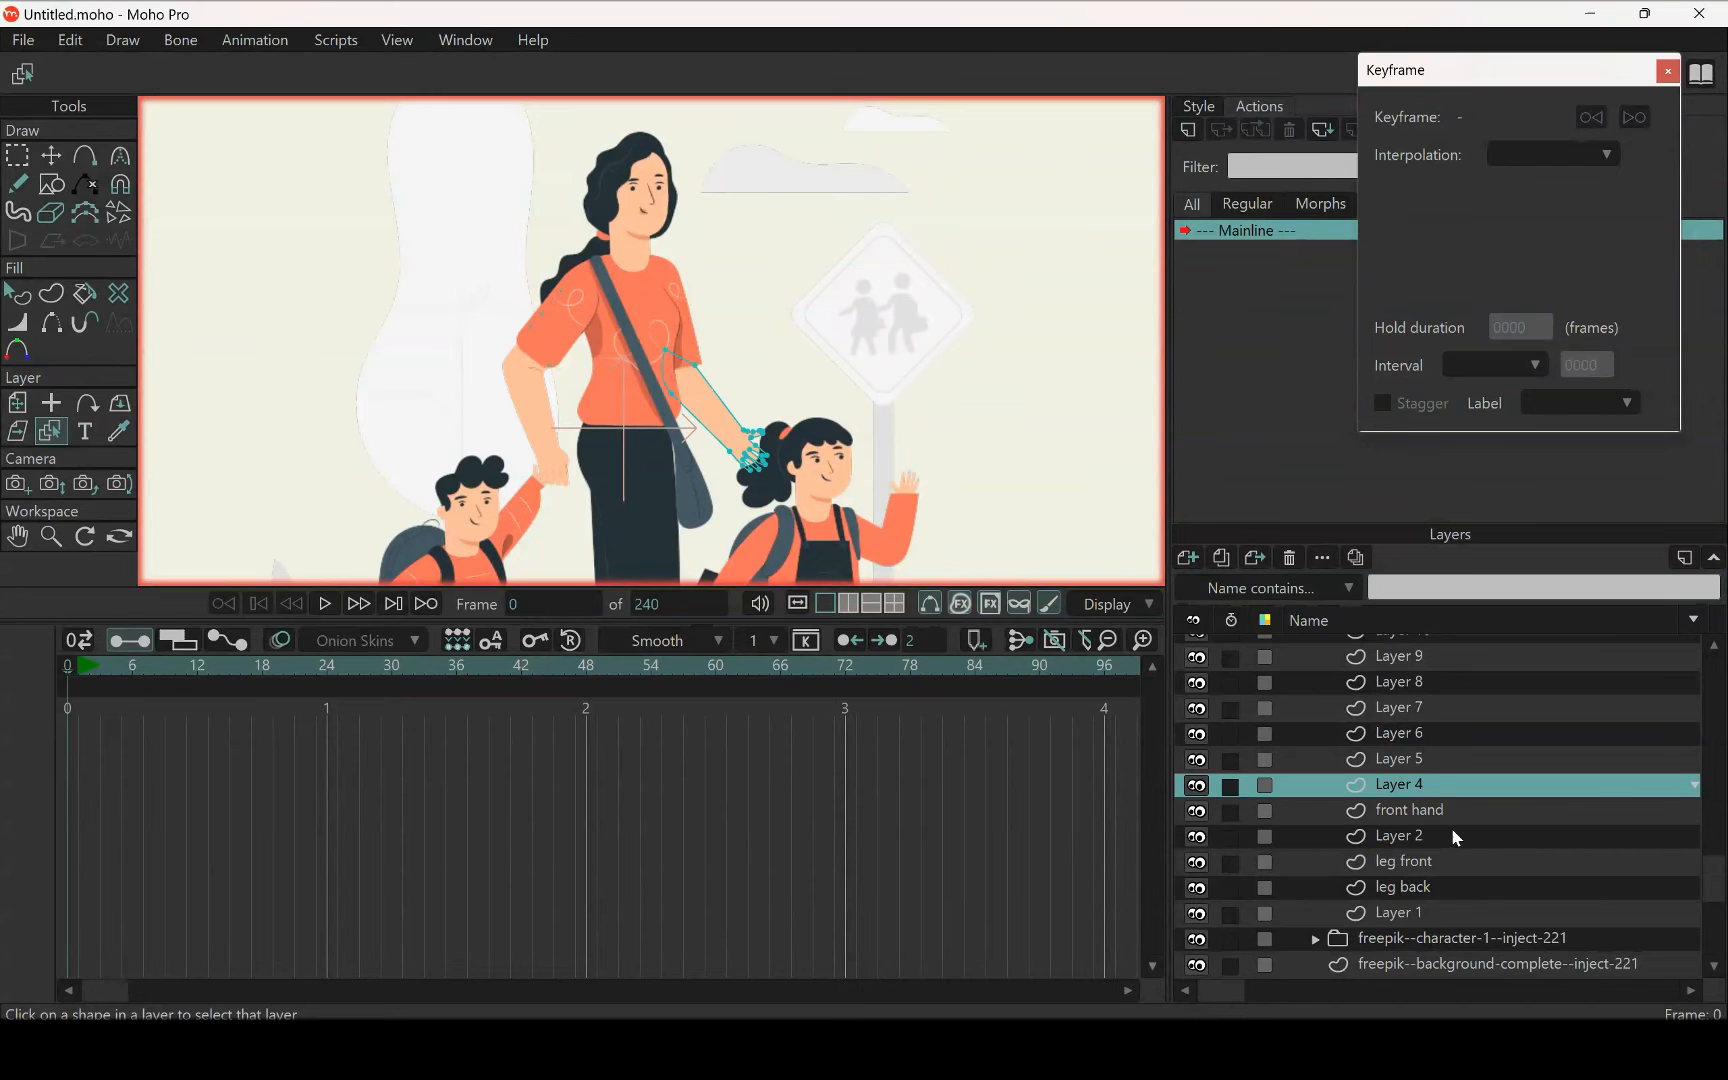
{"action": "double_click", "coordinate": [1395, 784]}
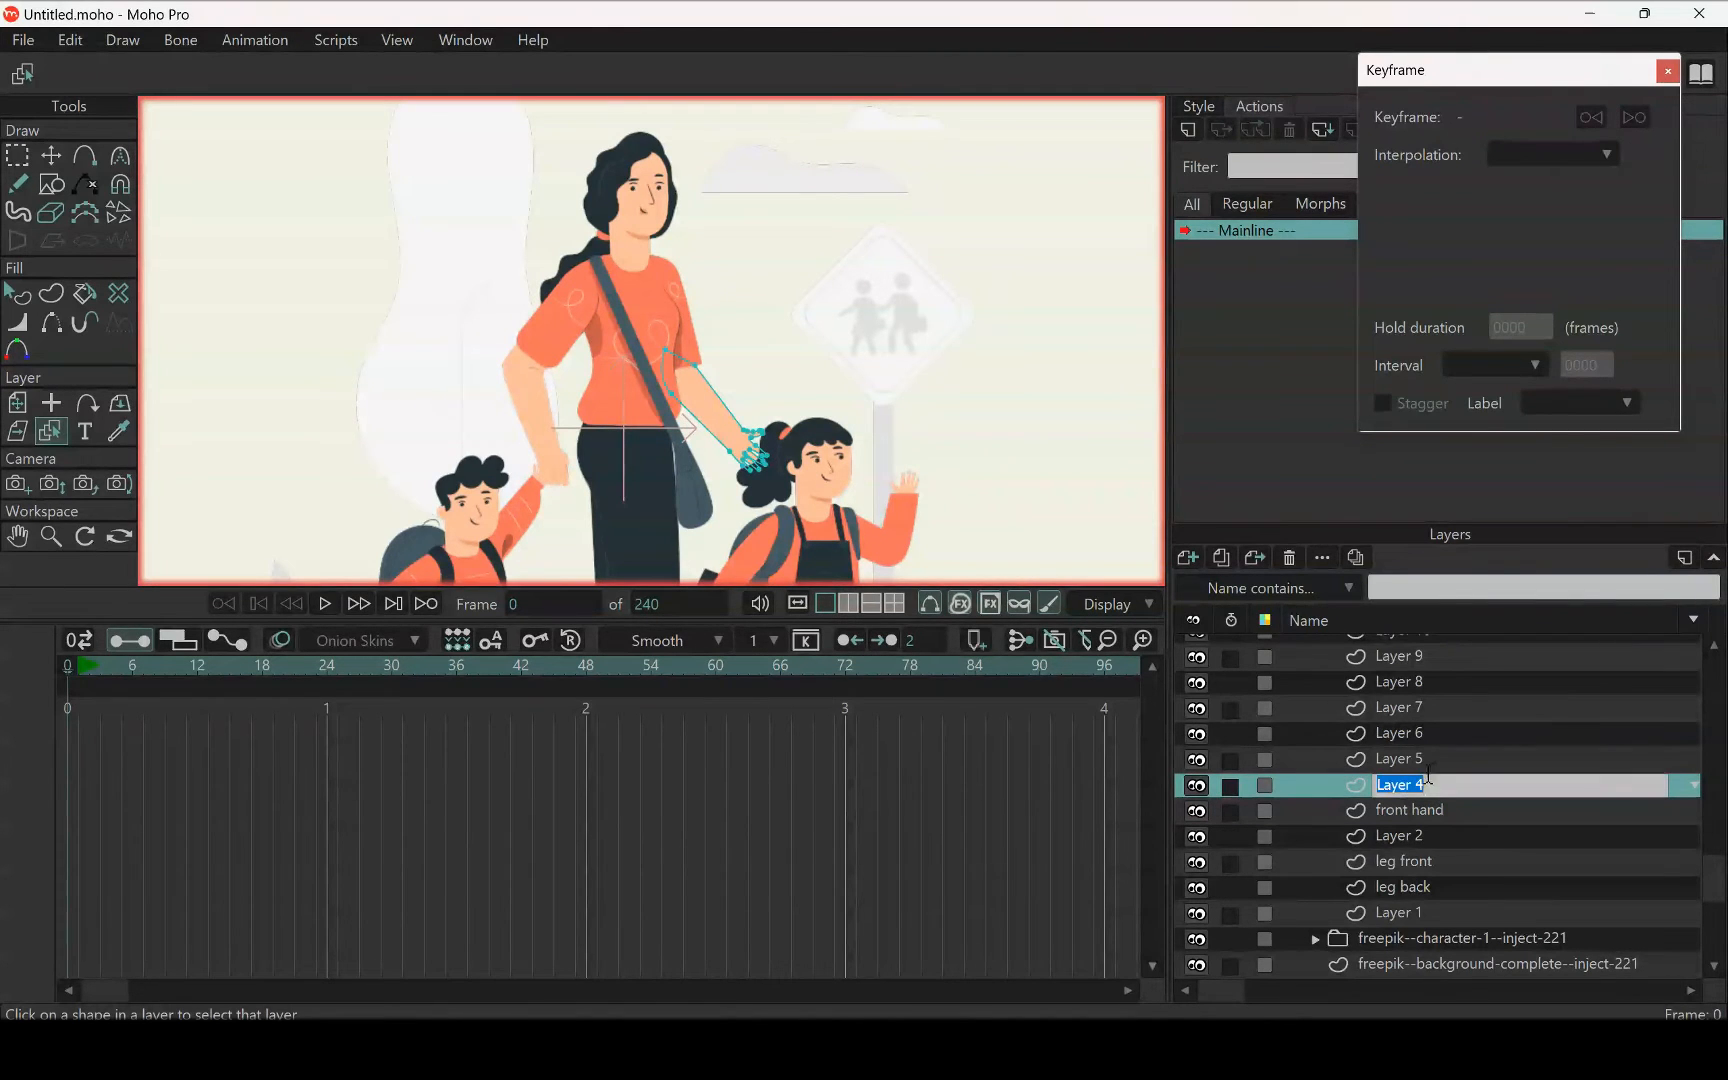
{"action": "type", "text": "back hand"}
{"action": "key", "text": "Return"}
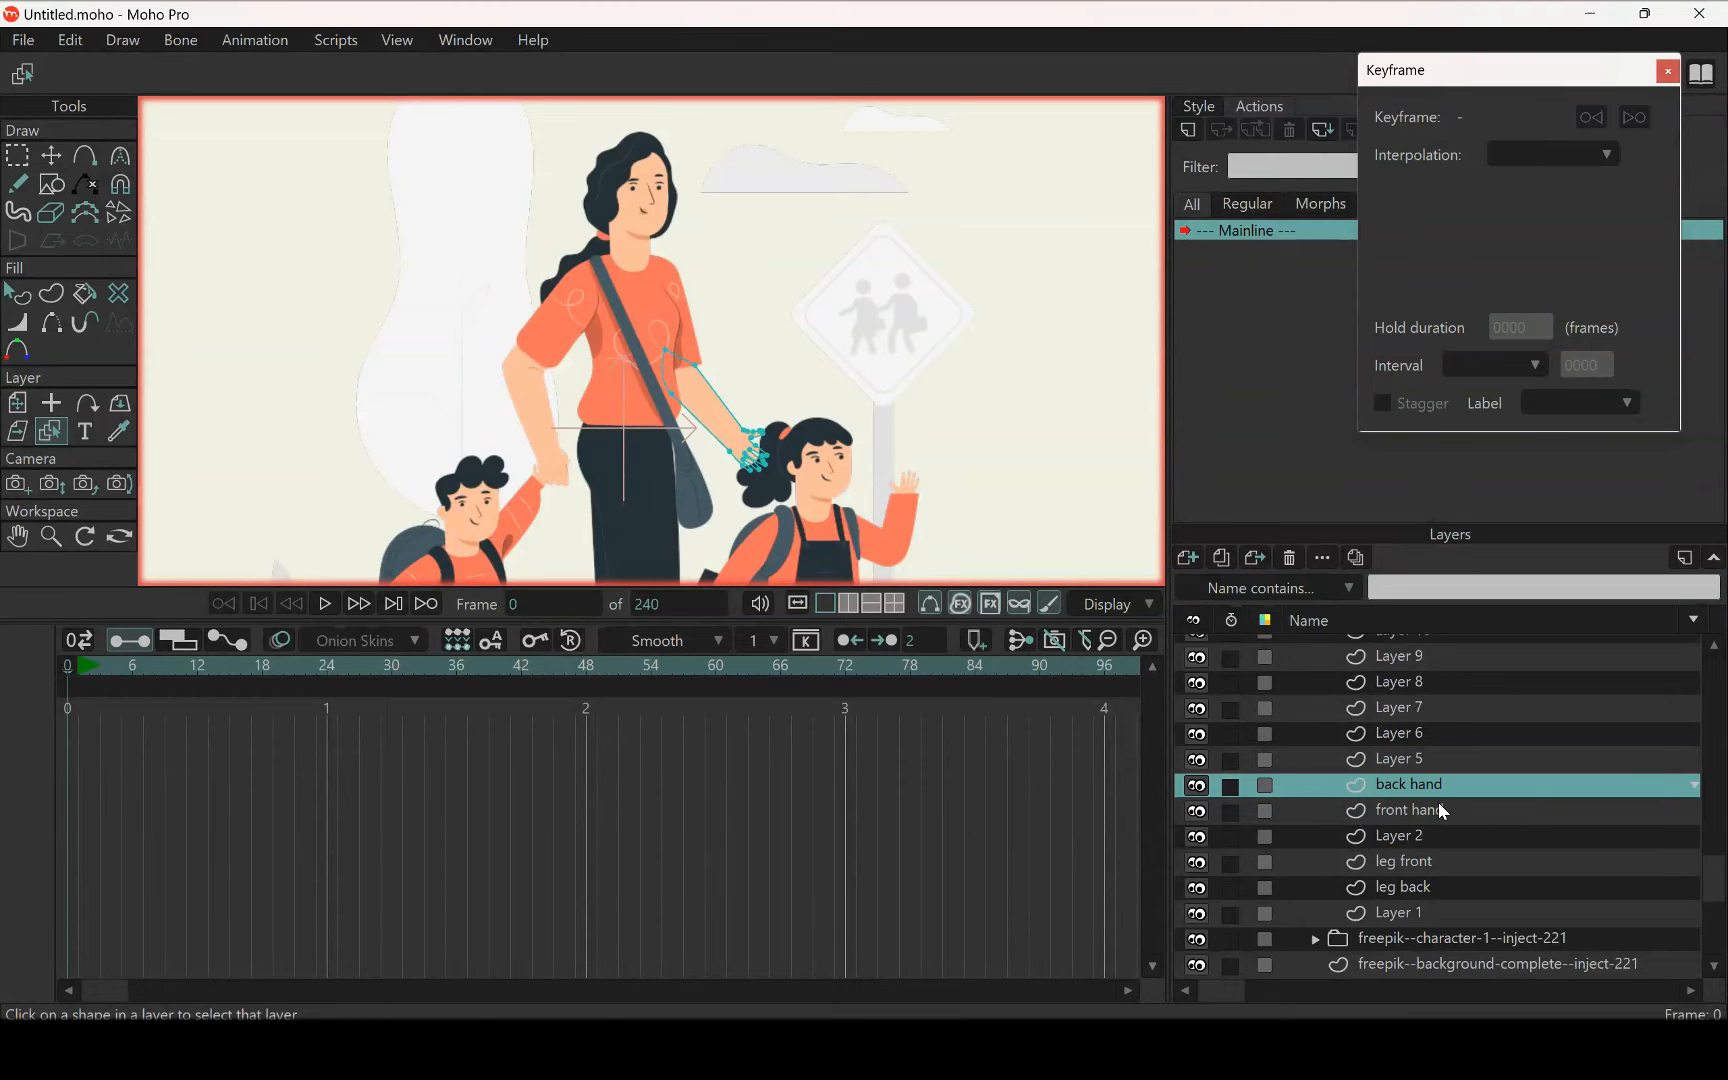
Select the layer that holds the woman's shirt and sleeves by picking the shirt on the canvas
{"action": "scroll", "coordinate": [655, 275], "scroll_direction": "up", "scroll_amount": 3}
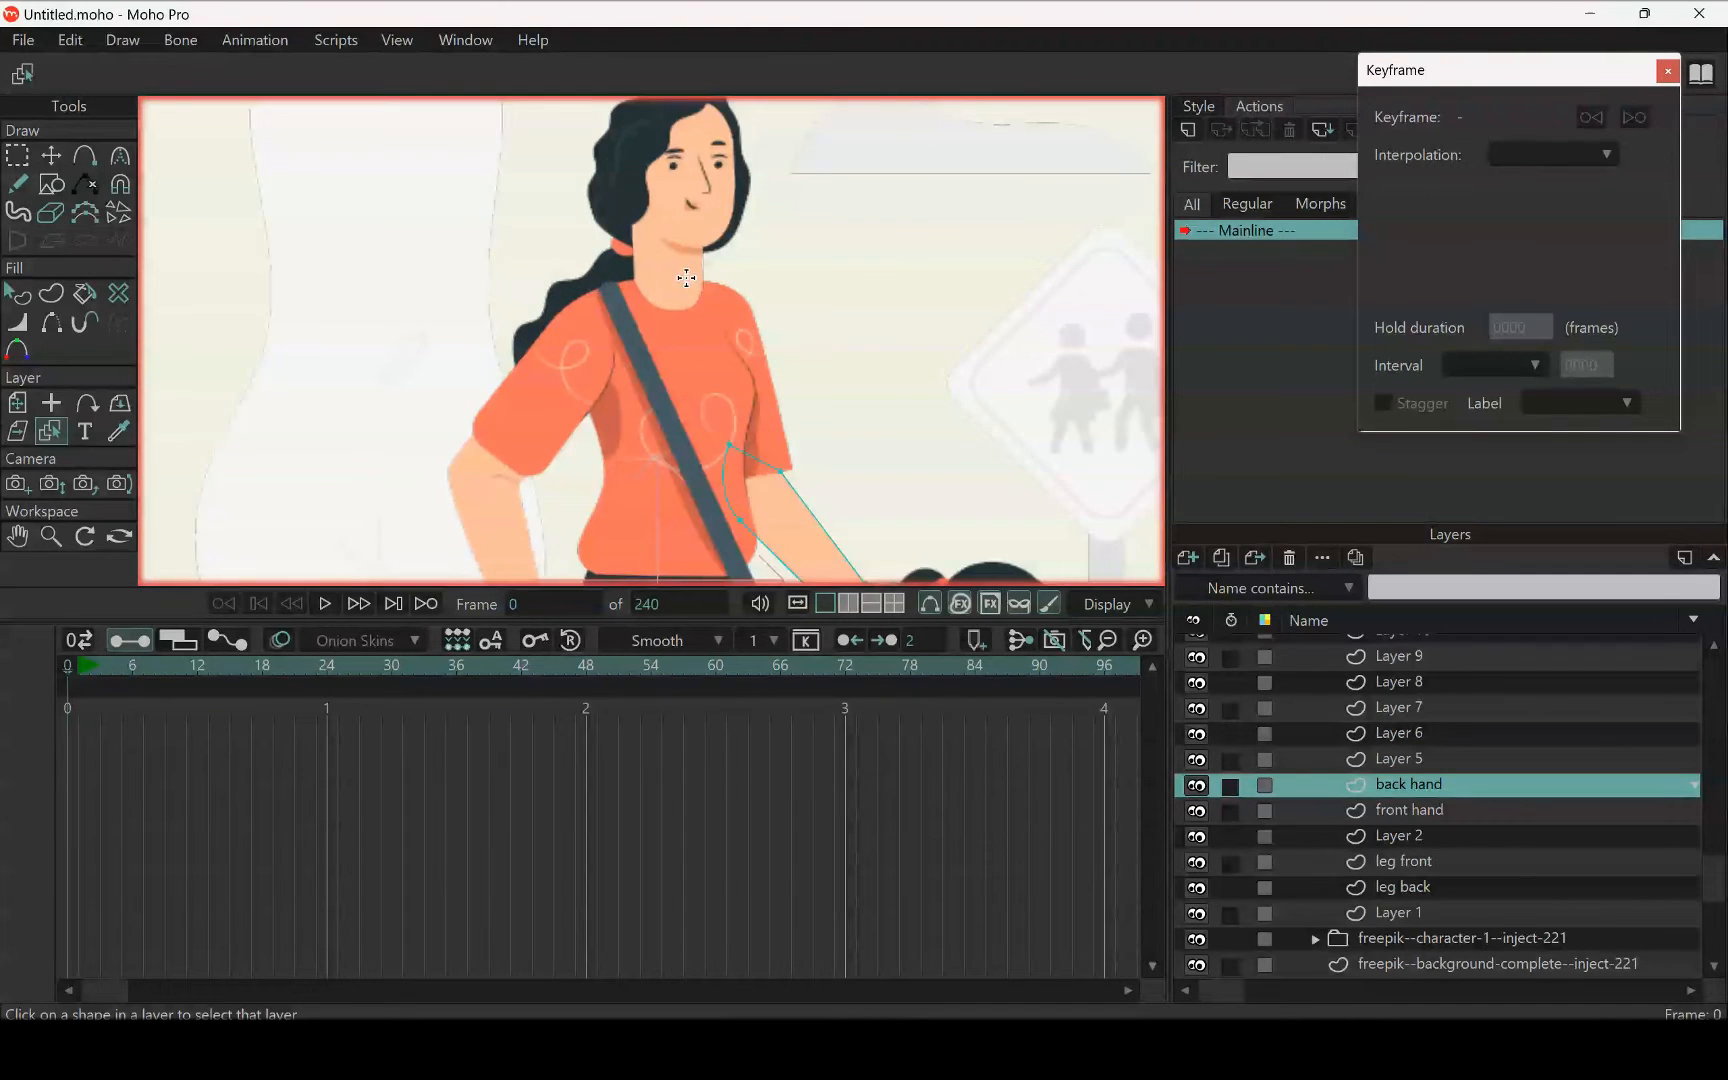
{"action": "scroll", "coordinate": [706, 295], "scroll_direction": "down", "scroll_amount": 5}
{"action": "scroll", "coordinate": [706, 297], "scroll_direction": "up", "scroll_amount": 3}
{"action": "scroll", "coordinate": [706, 297], "scroll_direction": "down", "scroll_amount": 4}
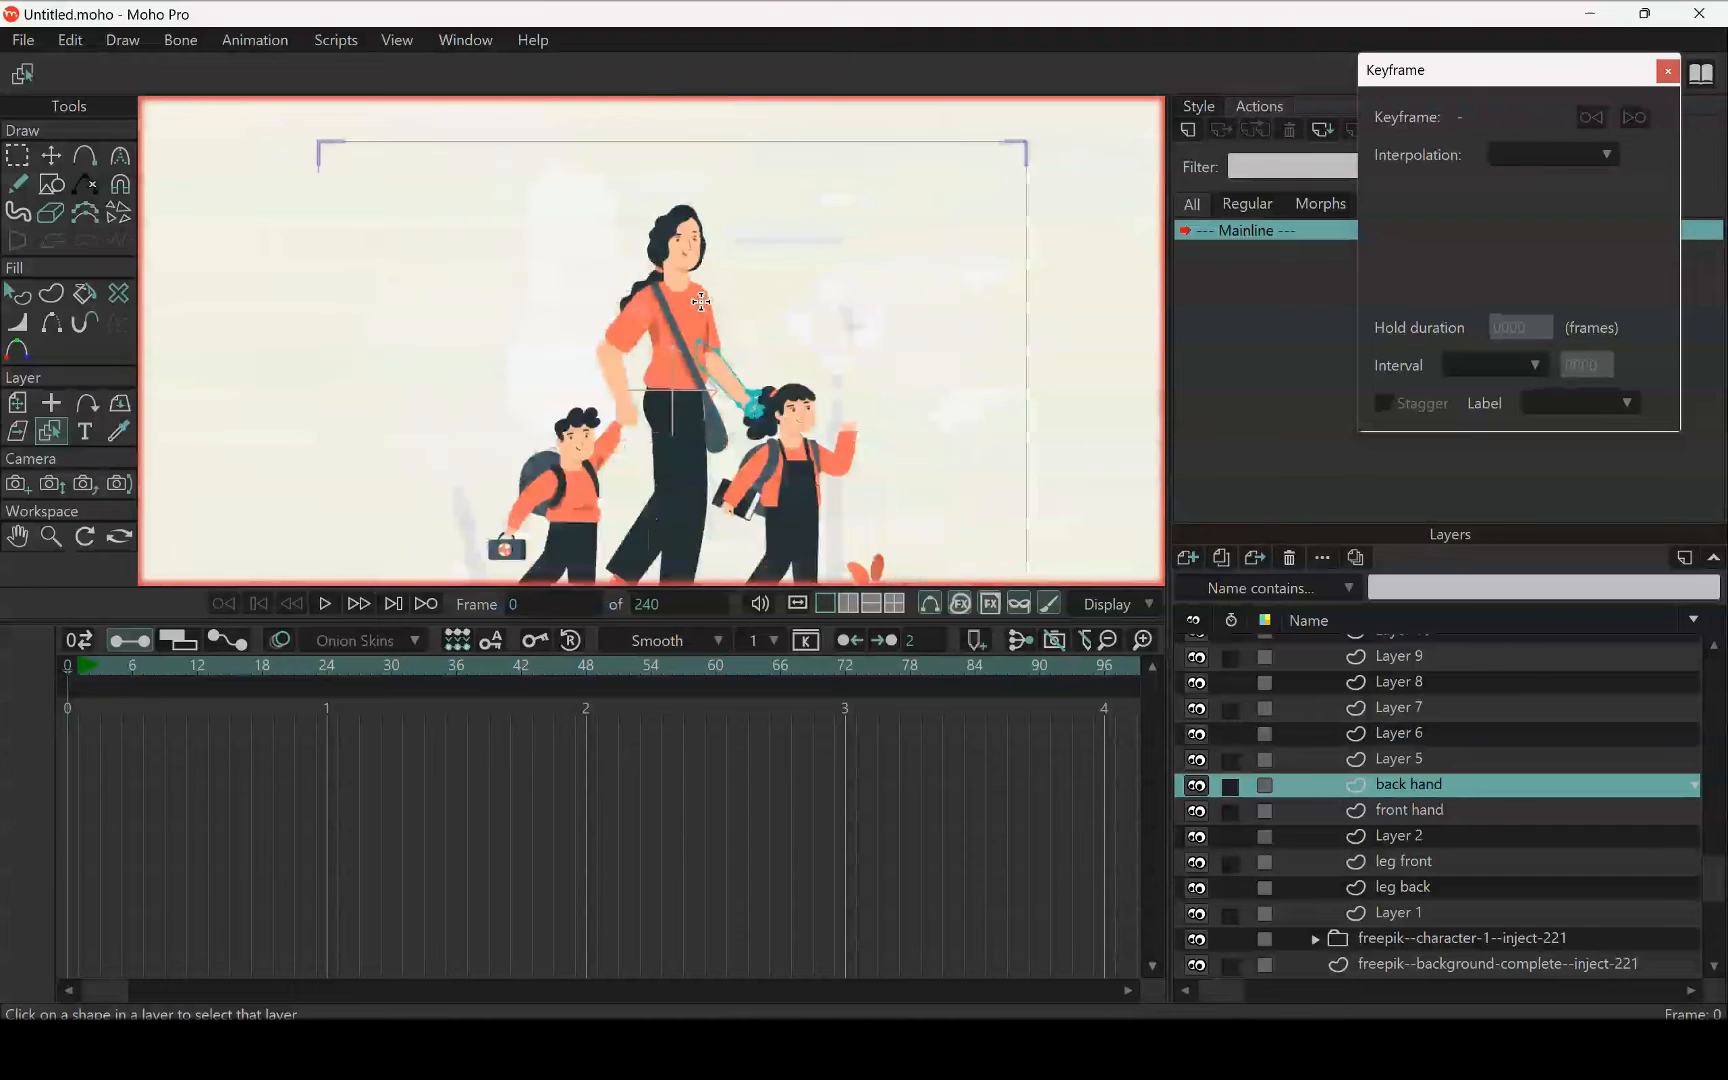
{"action": "left_click_drag", "start_coordinate": [752, 308], "coordinate": [771, 168]}
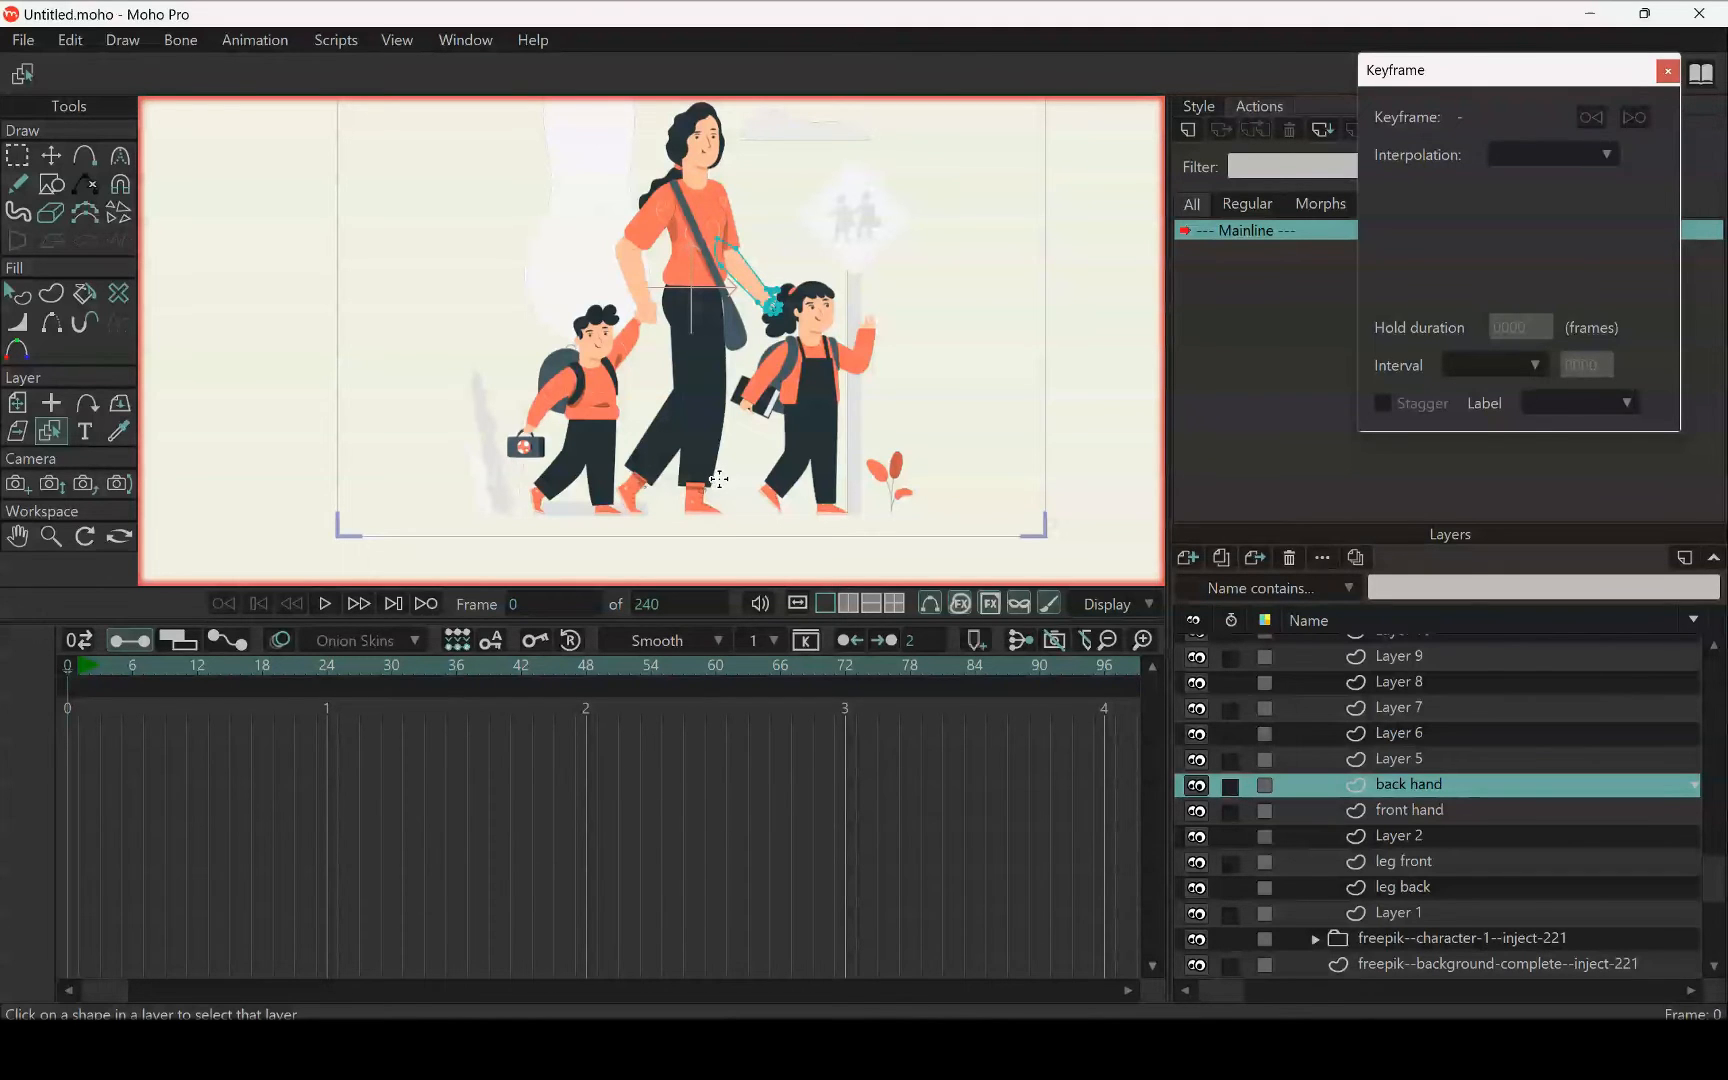
{"action": "scroll", "coordinate": [605, 267], "scroll_direction": "up", "scroll_amount": 5}
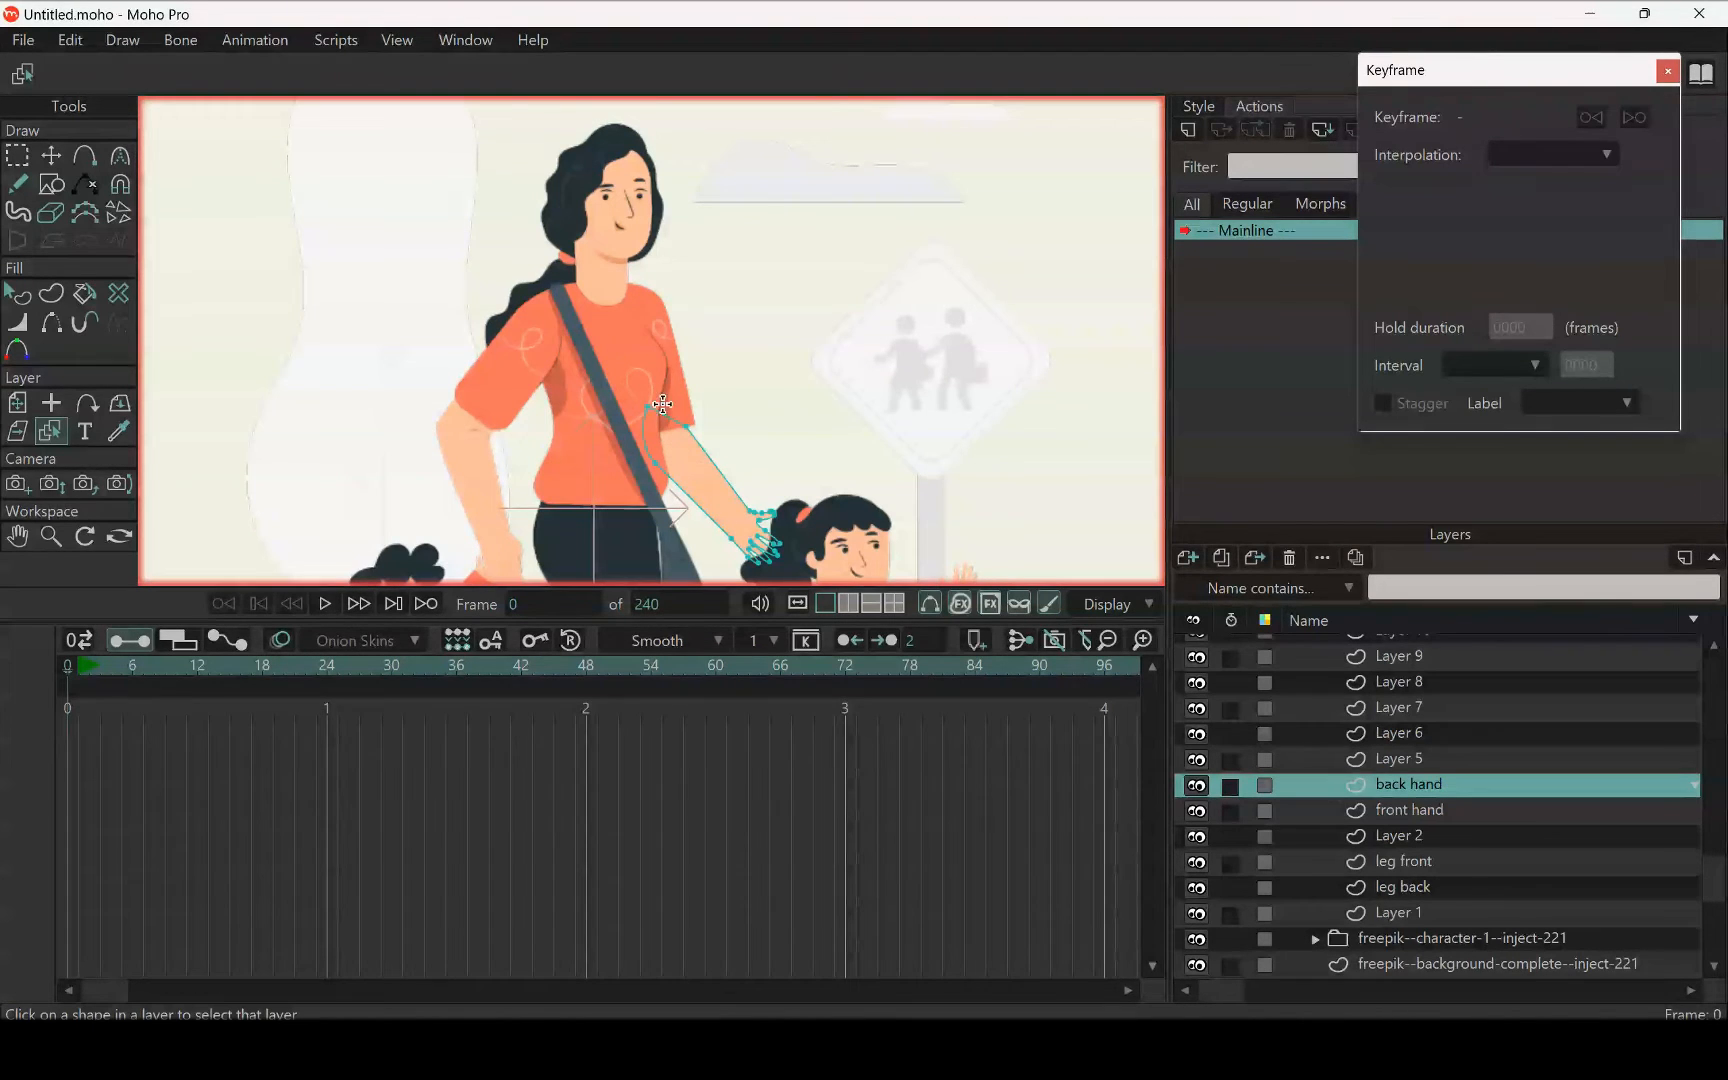
{"action": "left_click", "coordinate": [18, 435]}
{"action": "left_click", "coordinate": [47, 437]}
{"action": "left_click", "coordinate": [501, 367]}
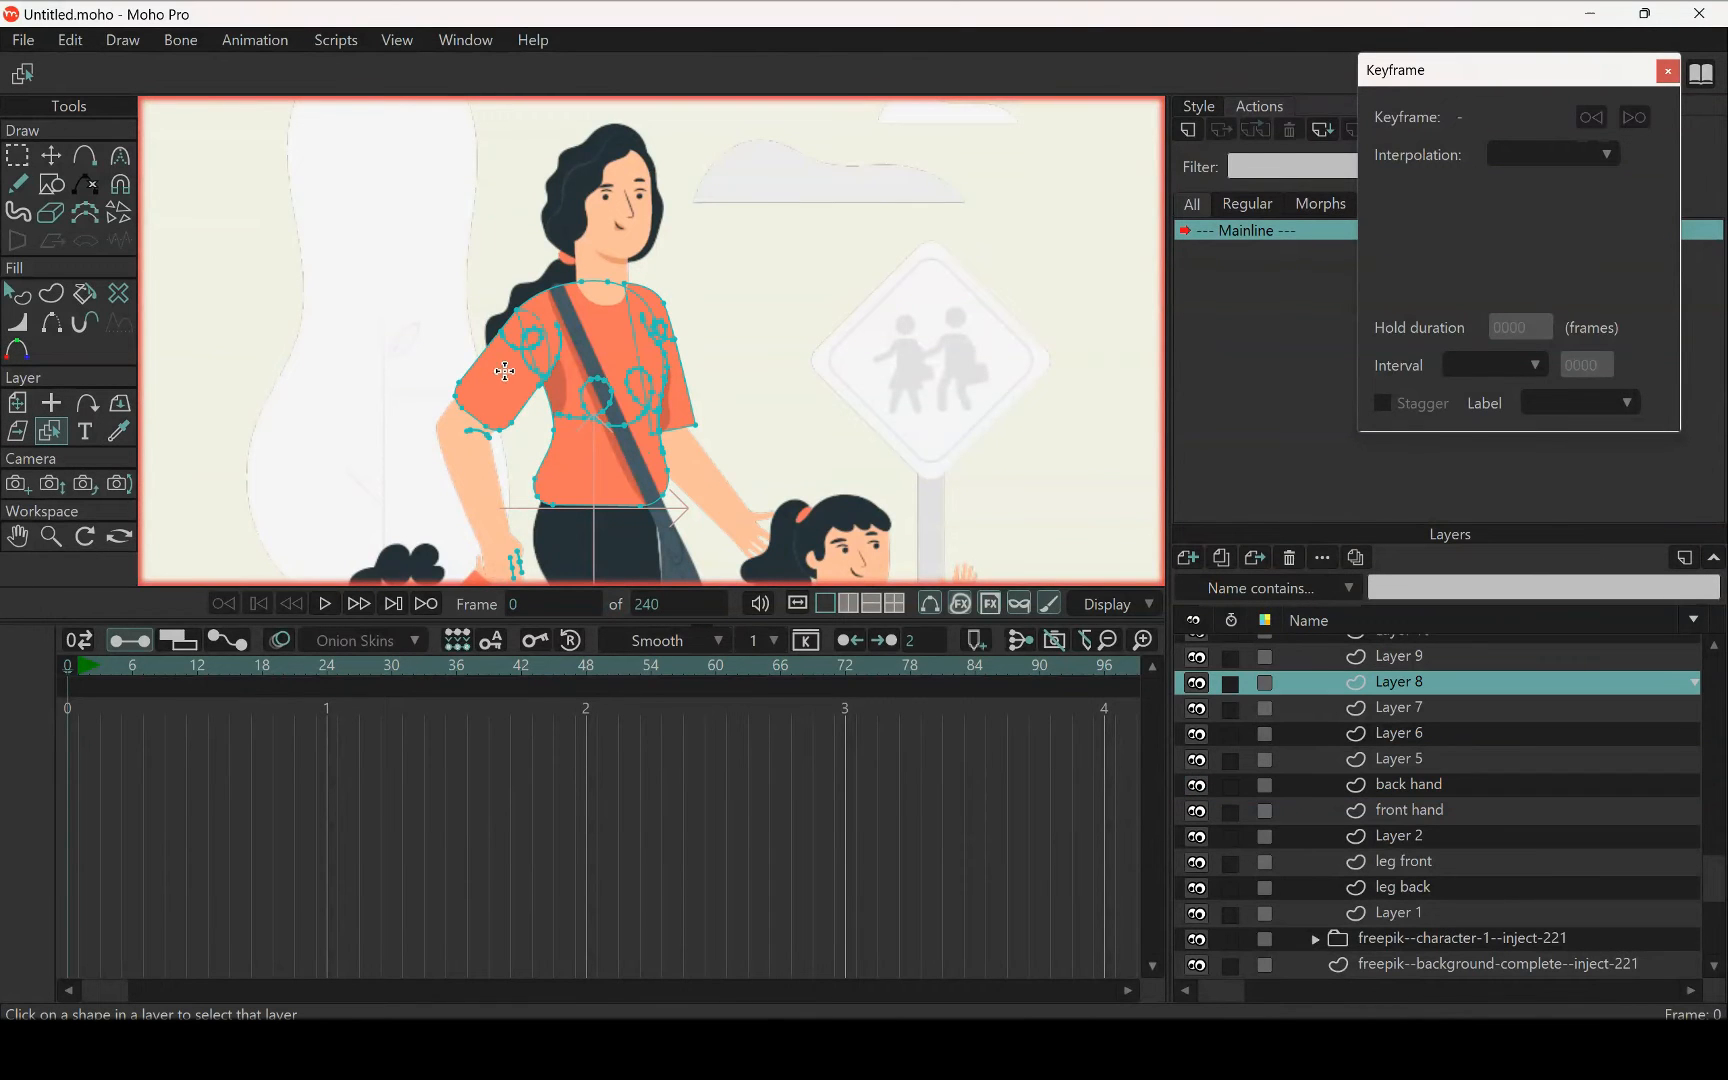
Cut the elbow crease and finger lines of the arm on the boy's side out of Layer 8 and paste them into front hand
{"action": "scroll", "coordinate": [521, 384], "scroll_direction": "up", "scroll_amount": 5}
{"action": "left_click_drag", "start_coordinate": [525, 403], "coordinate": [514, 362]}
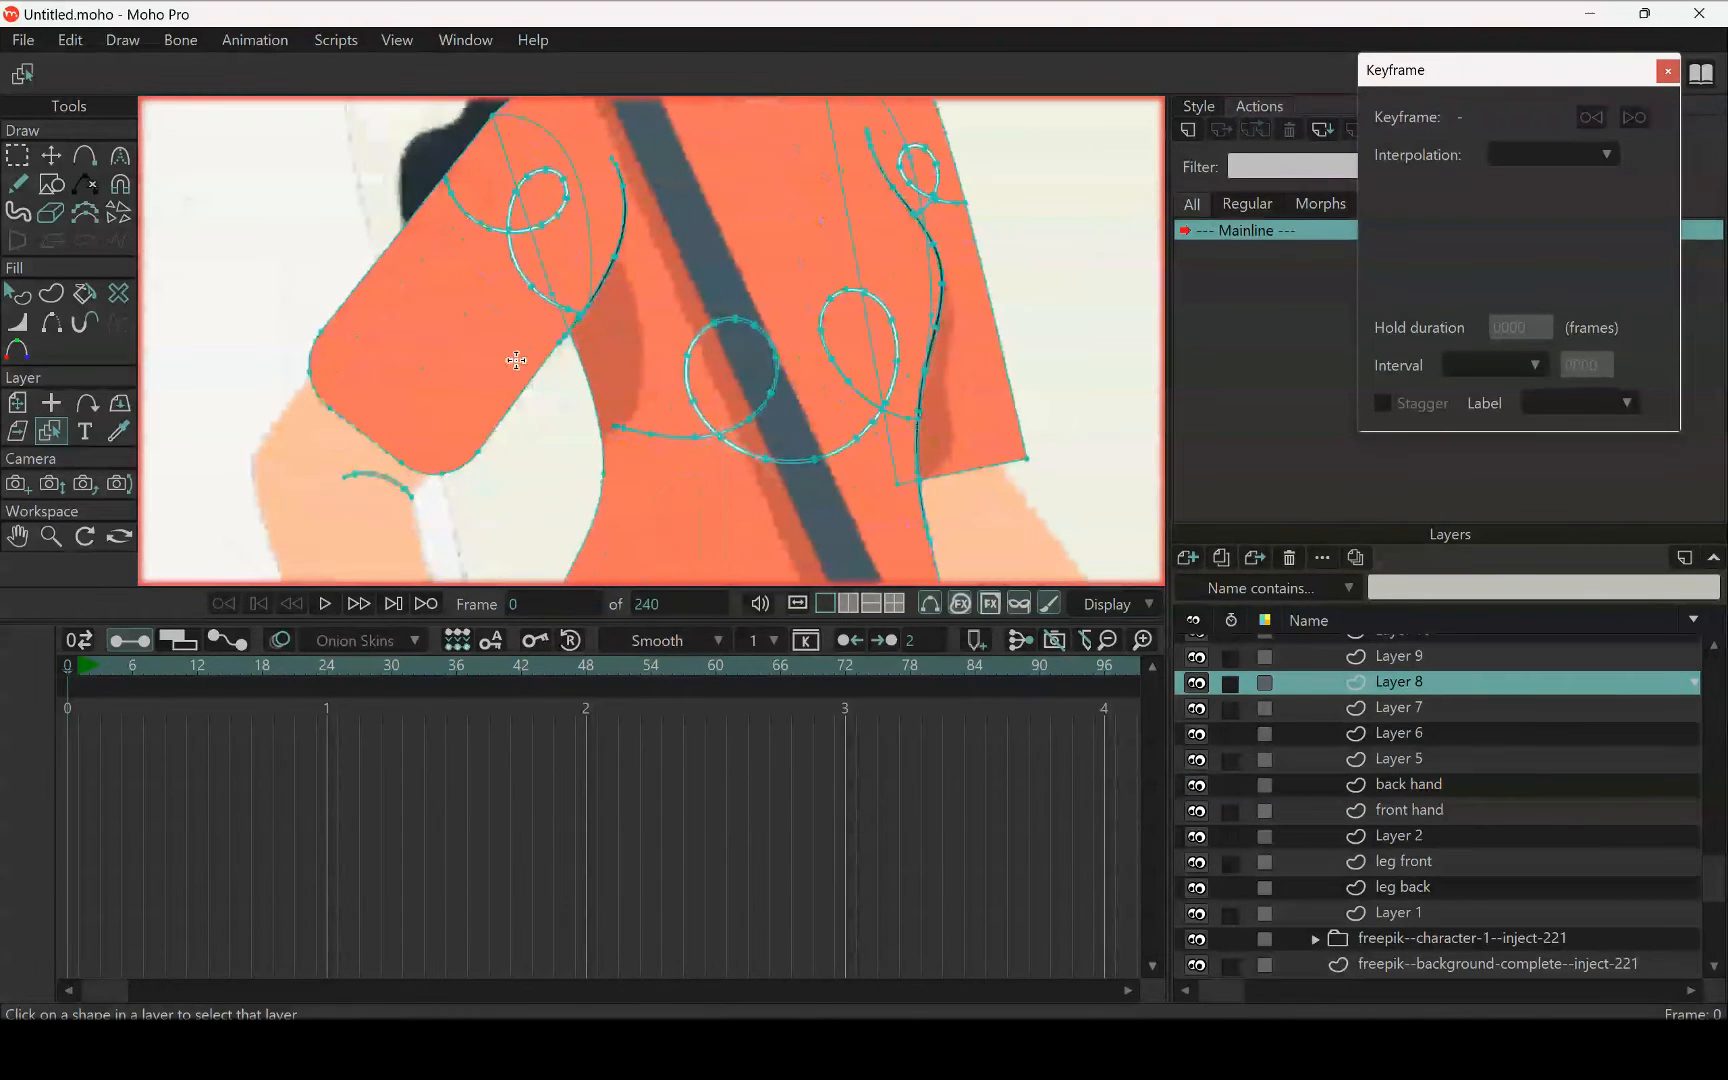
{"action": "left_click_drag", "start_coordinate": [607, 313], "coordinate": [602, 413]}
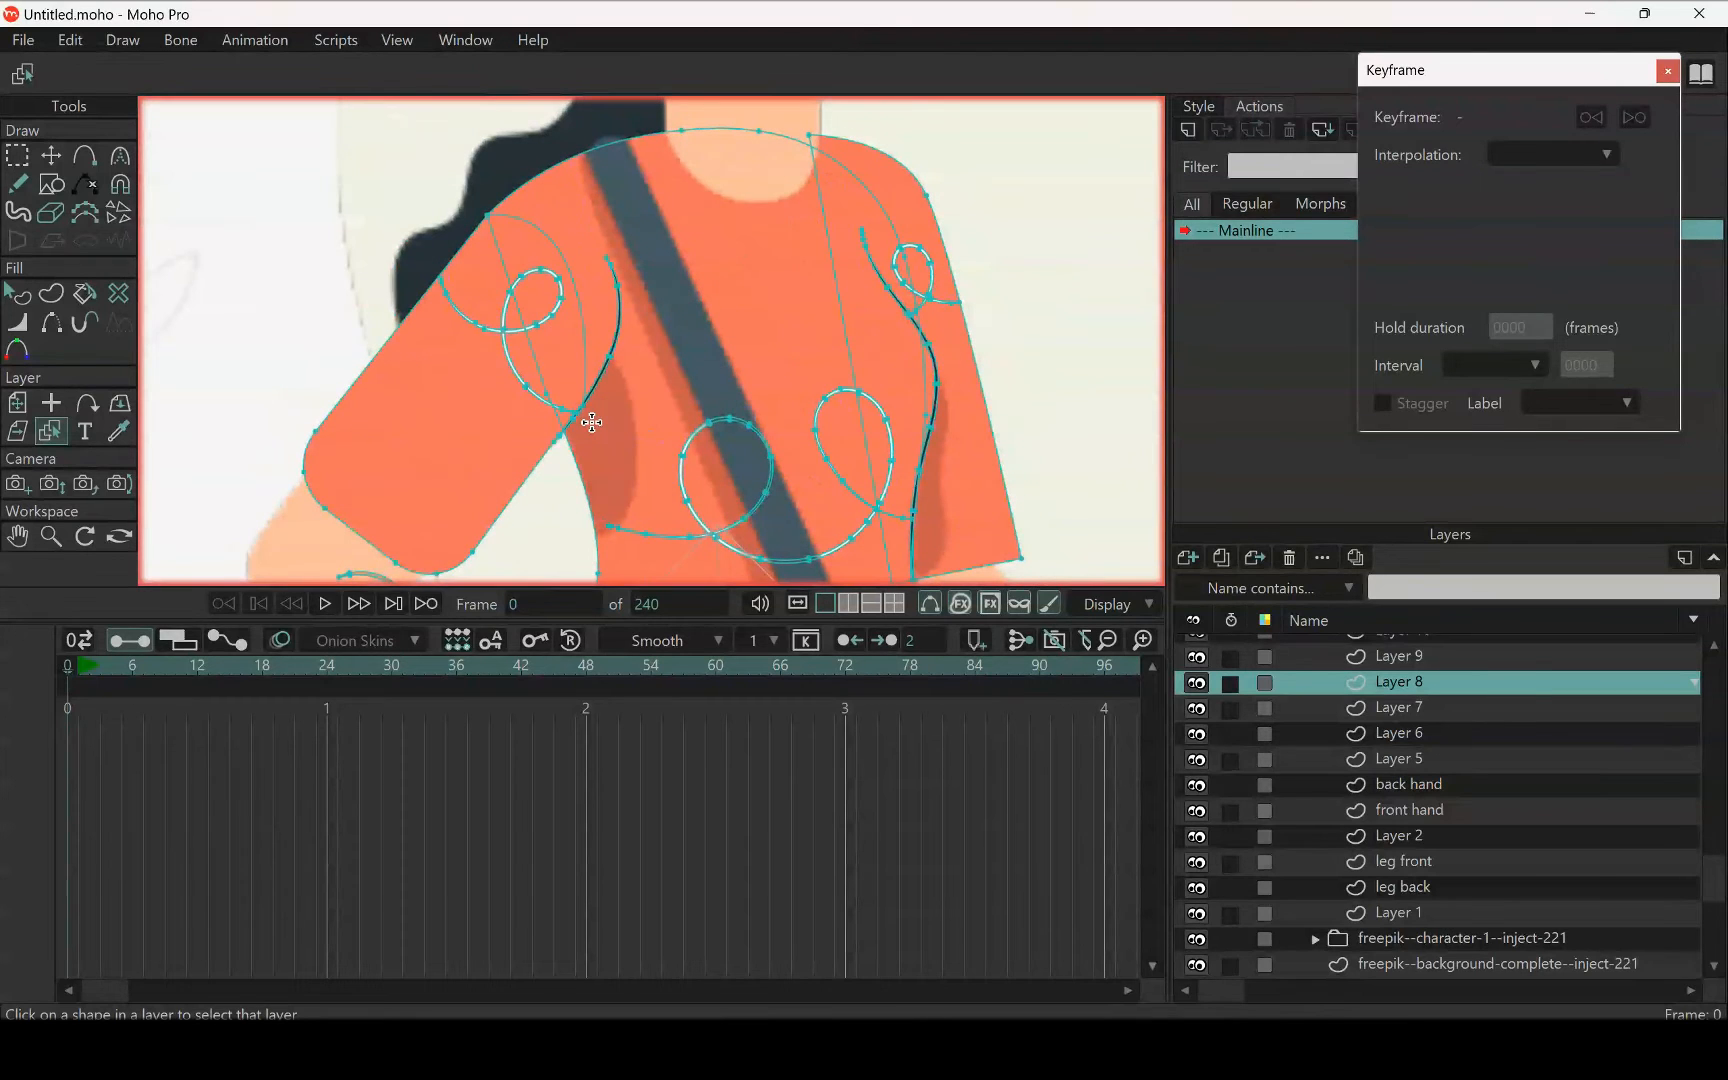
{"action": "scroll", "coordinate": [694, 385], "scroll_direction": "down", "scroll_amount": 4}
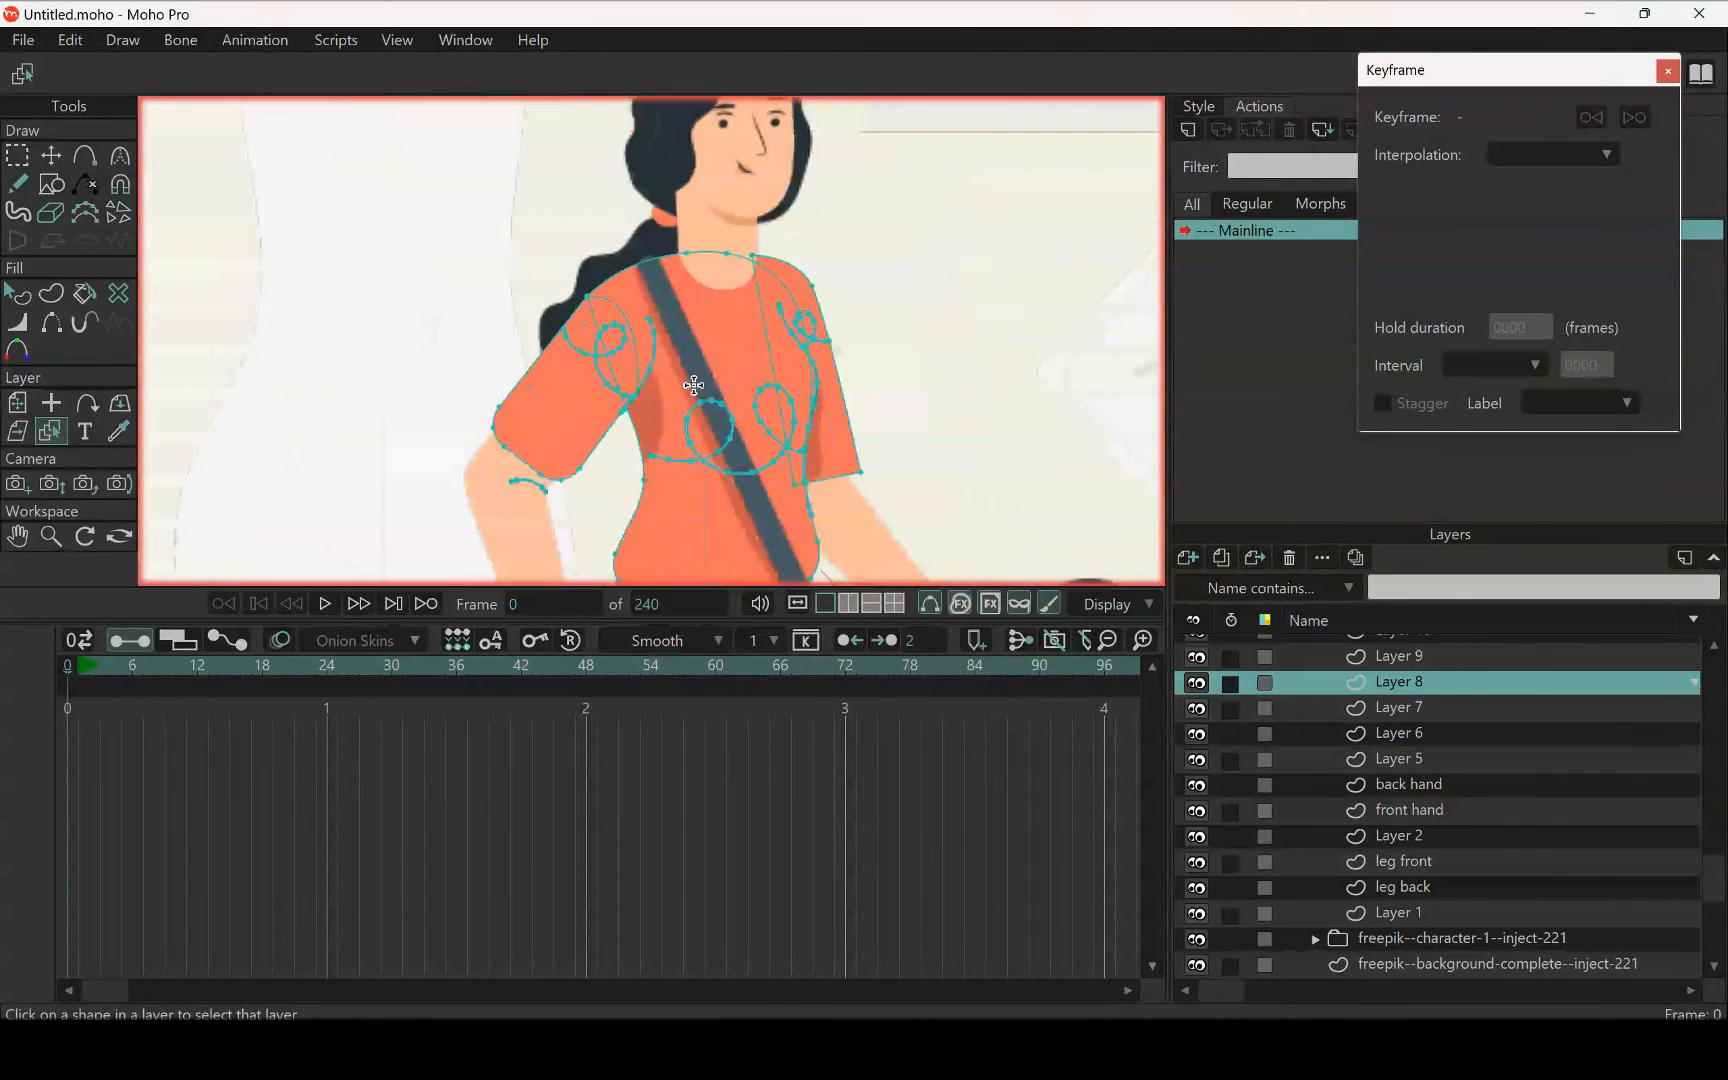
{"action": "scroll", "coordinate": [694, 385], "scroll_direction": "down", "scroll_amount": 3}
{"action": "scroll", "coordinate": [607, 266], "scroll_direction": "up", "scroll_amount": 6}
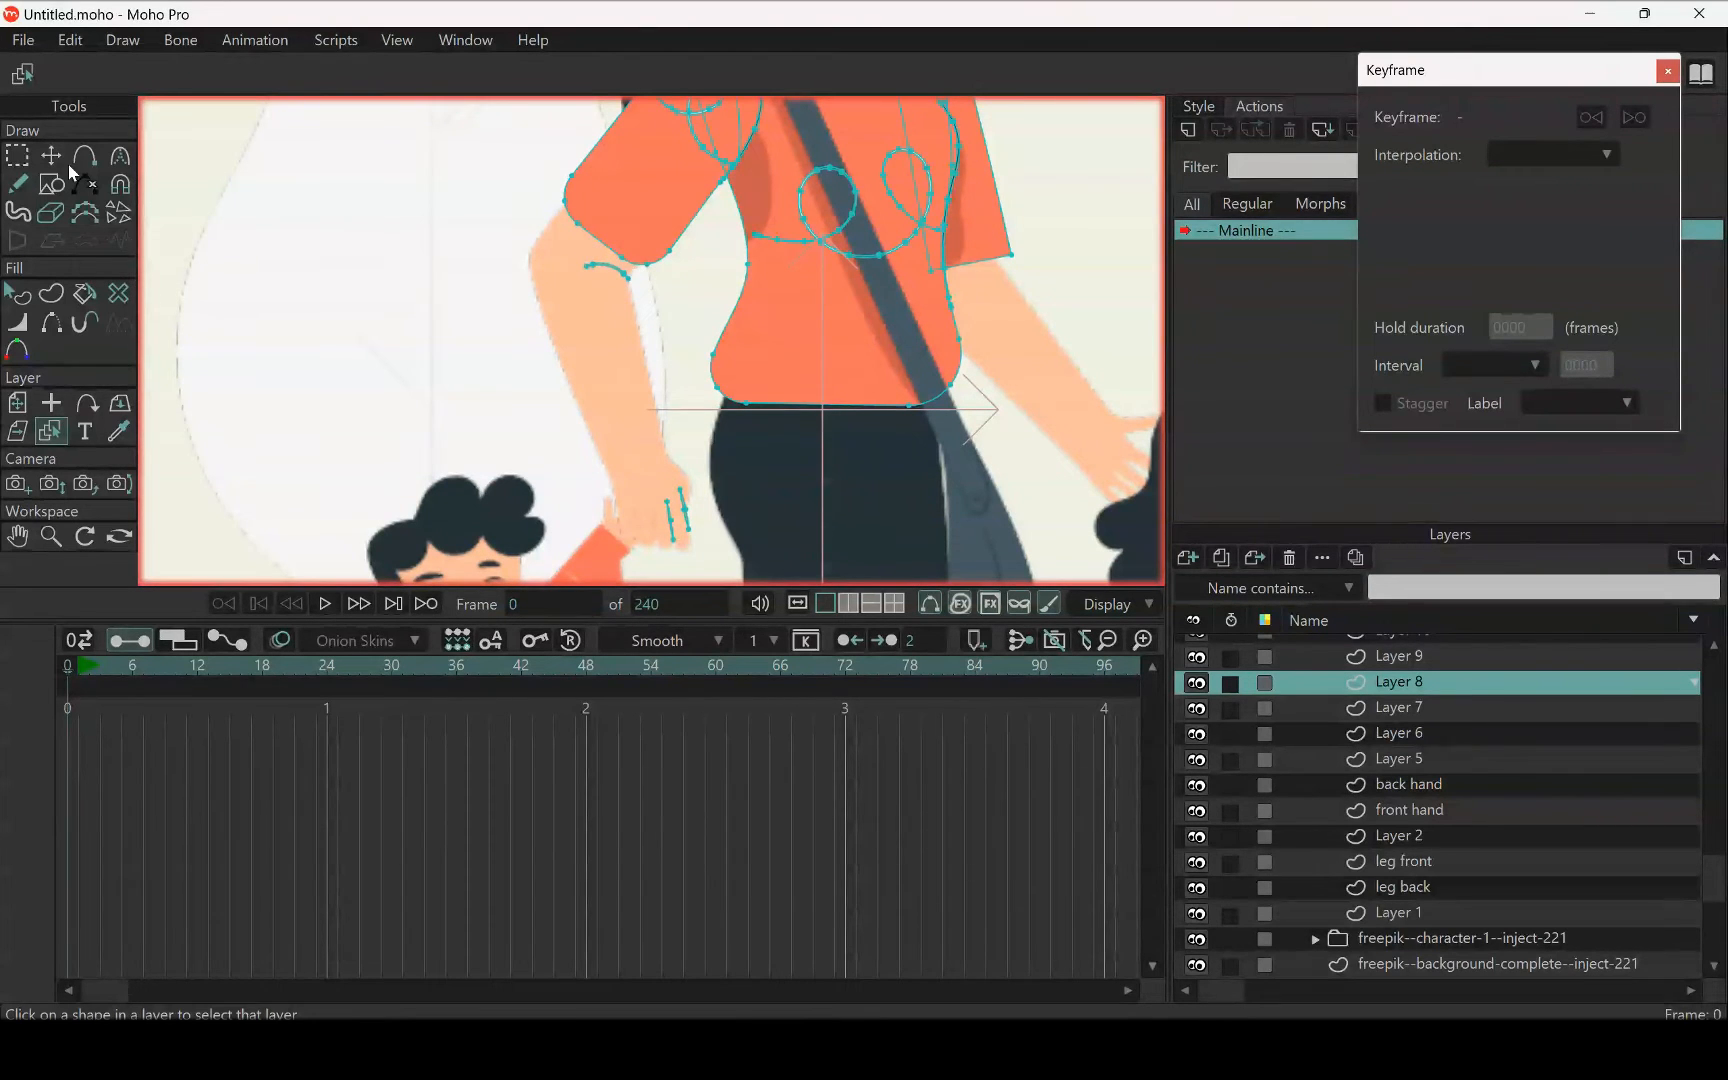
{"action": "key", "text": "g"}
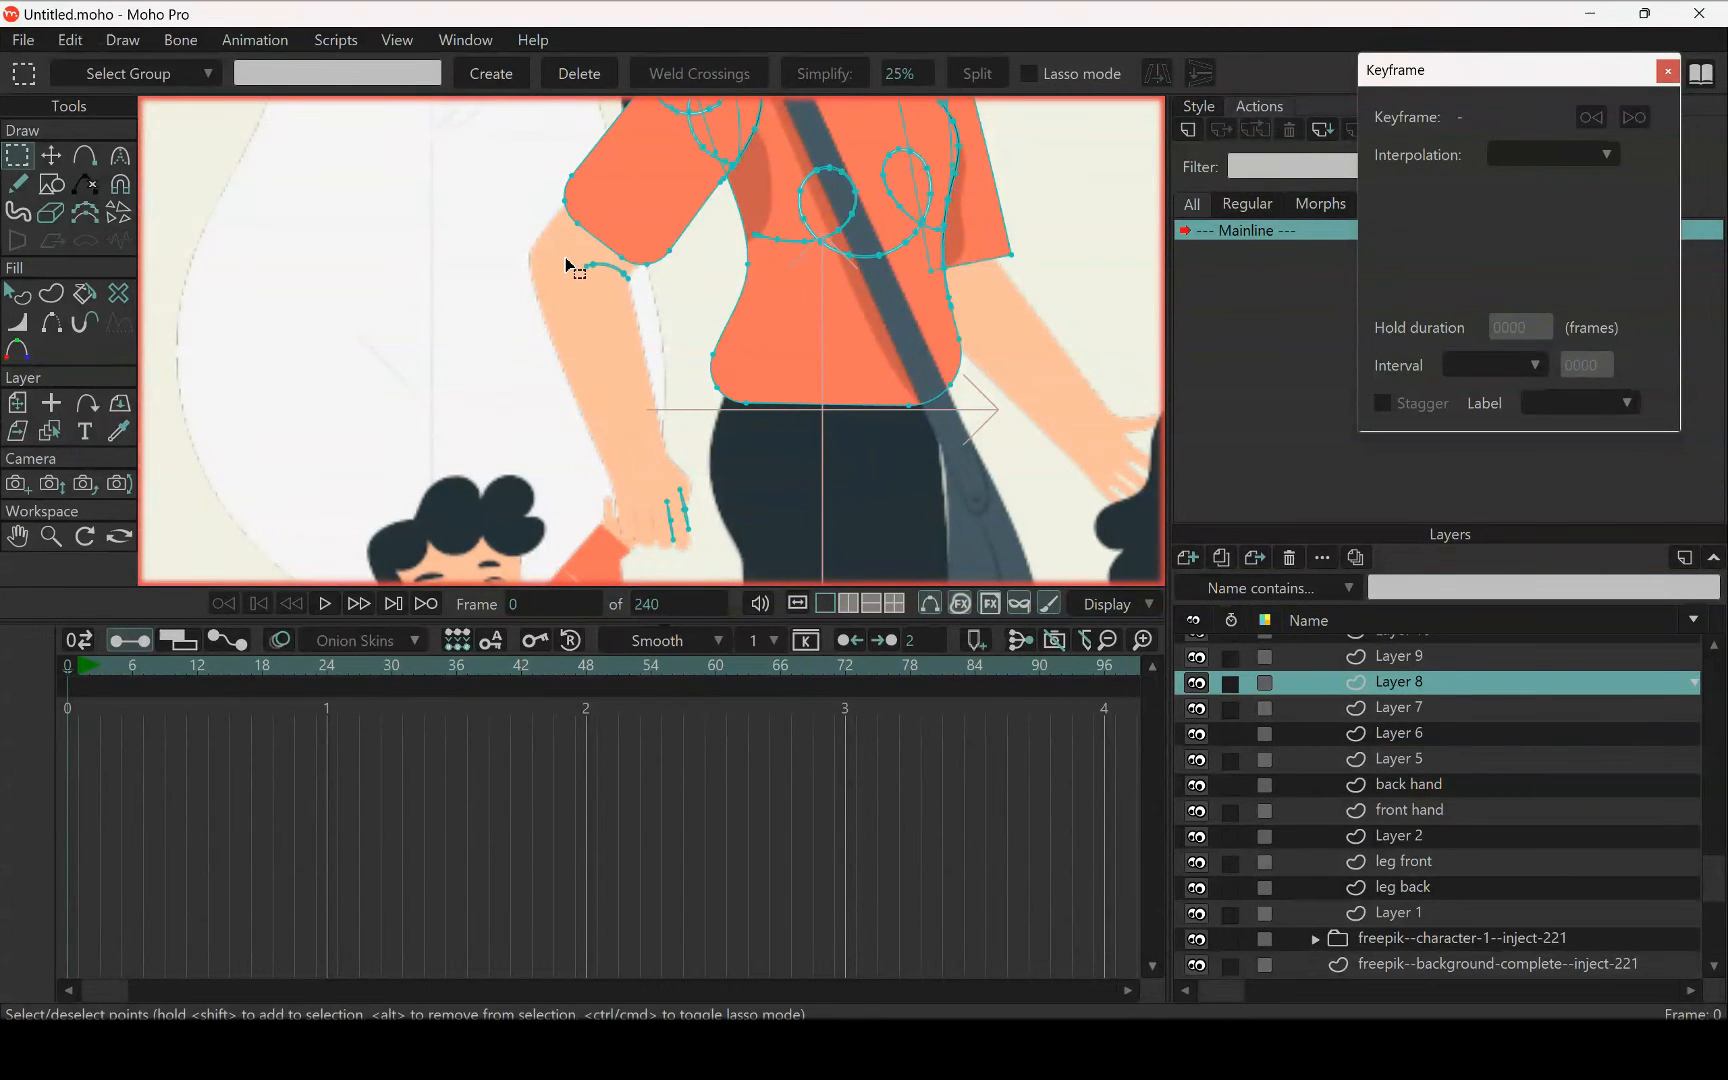
{"action": "mouse_move", "coordinate": [566, 259]}
{"action": "left_mouse_down"}
{"action": "mouse_move", "coordinate": [635, 275]}
{"action": "mouse_move", "coordinate": [665, 340]}
{"action": "mouse_move", "coordinate": [710, 582]}
{"action": "mouse_move", "coordinate": [680, 590]}
{"action": "mouse_move", "coordinate": [646, 563]}
{"action": "mouse_move", "coordinate": [630, 518]}
{"action": "left_mouse_up"}
{"action": "mouse_move", "coordinate": [597, 369]}
{"action": "left_mouse_down"}
{"action": "mouse_move", "coordinate": [560, 297]}
{"action": "mouse_move", "coordinate": [568, 262]}
{"action": "left_mouse_up"}
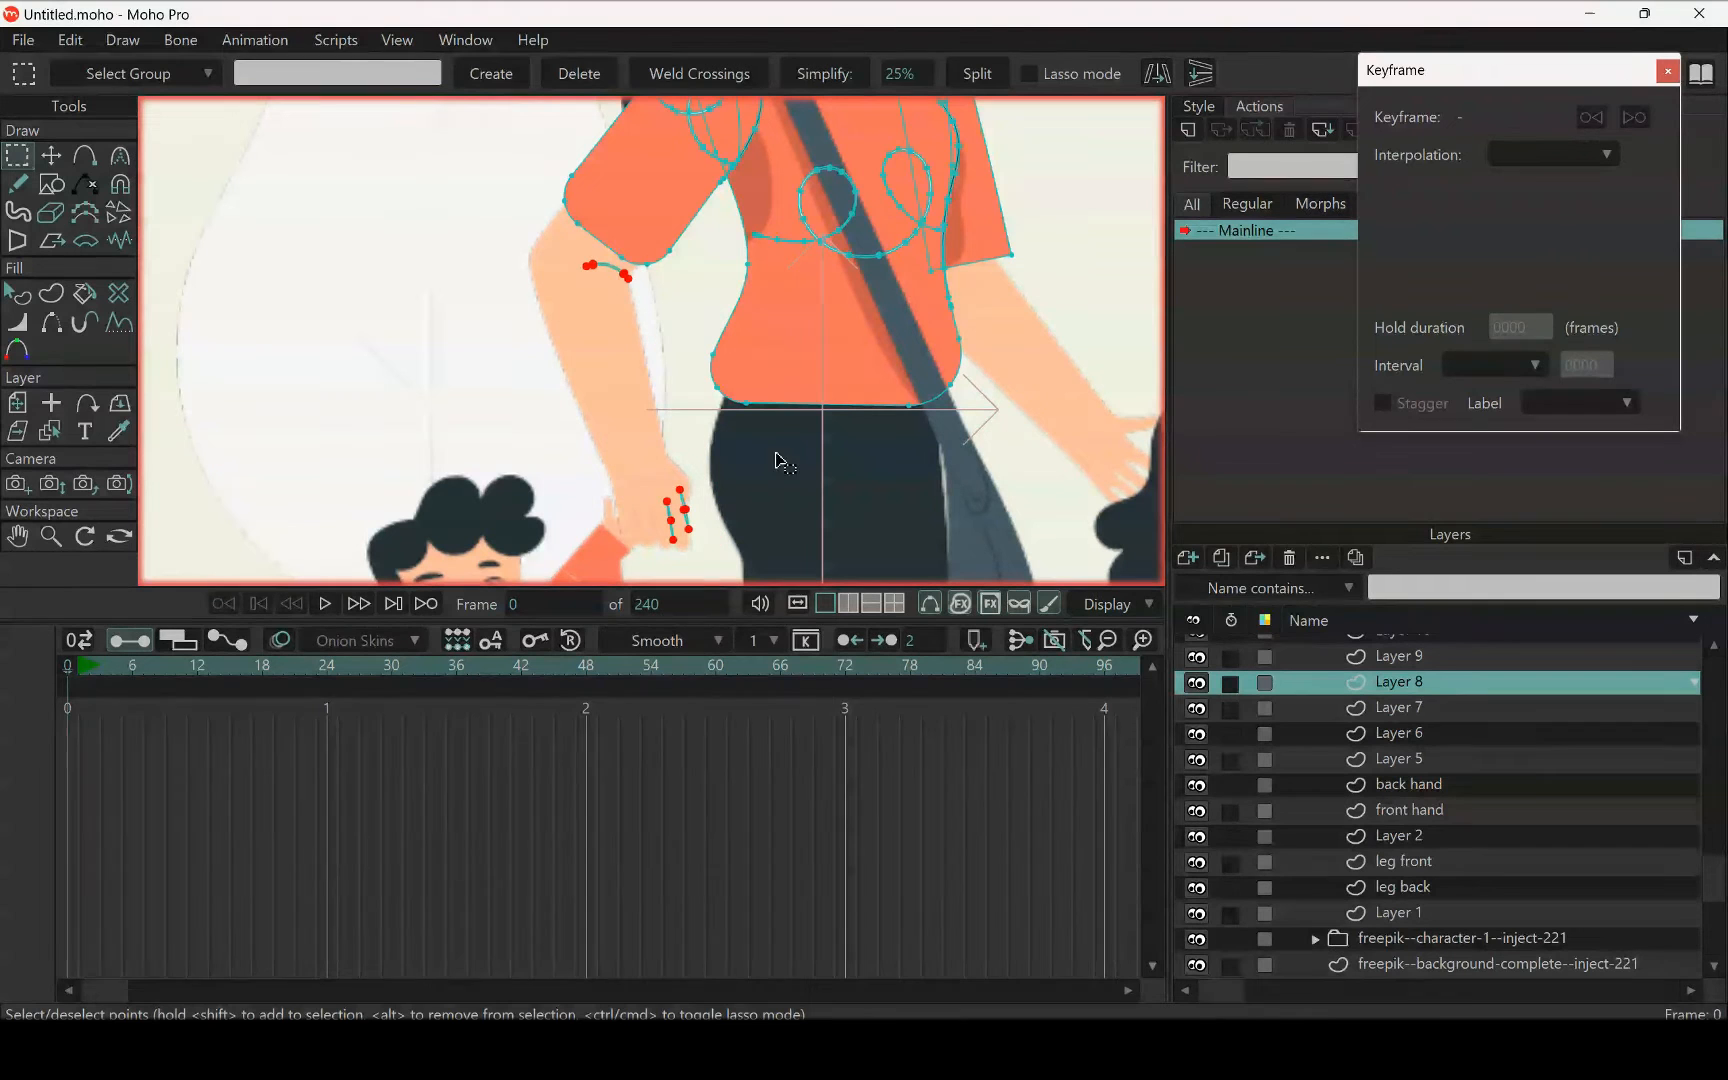
{"action": "left_click", "coordinate": [674, 445]}
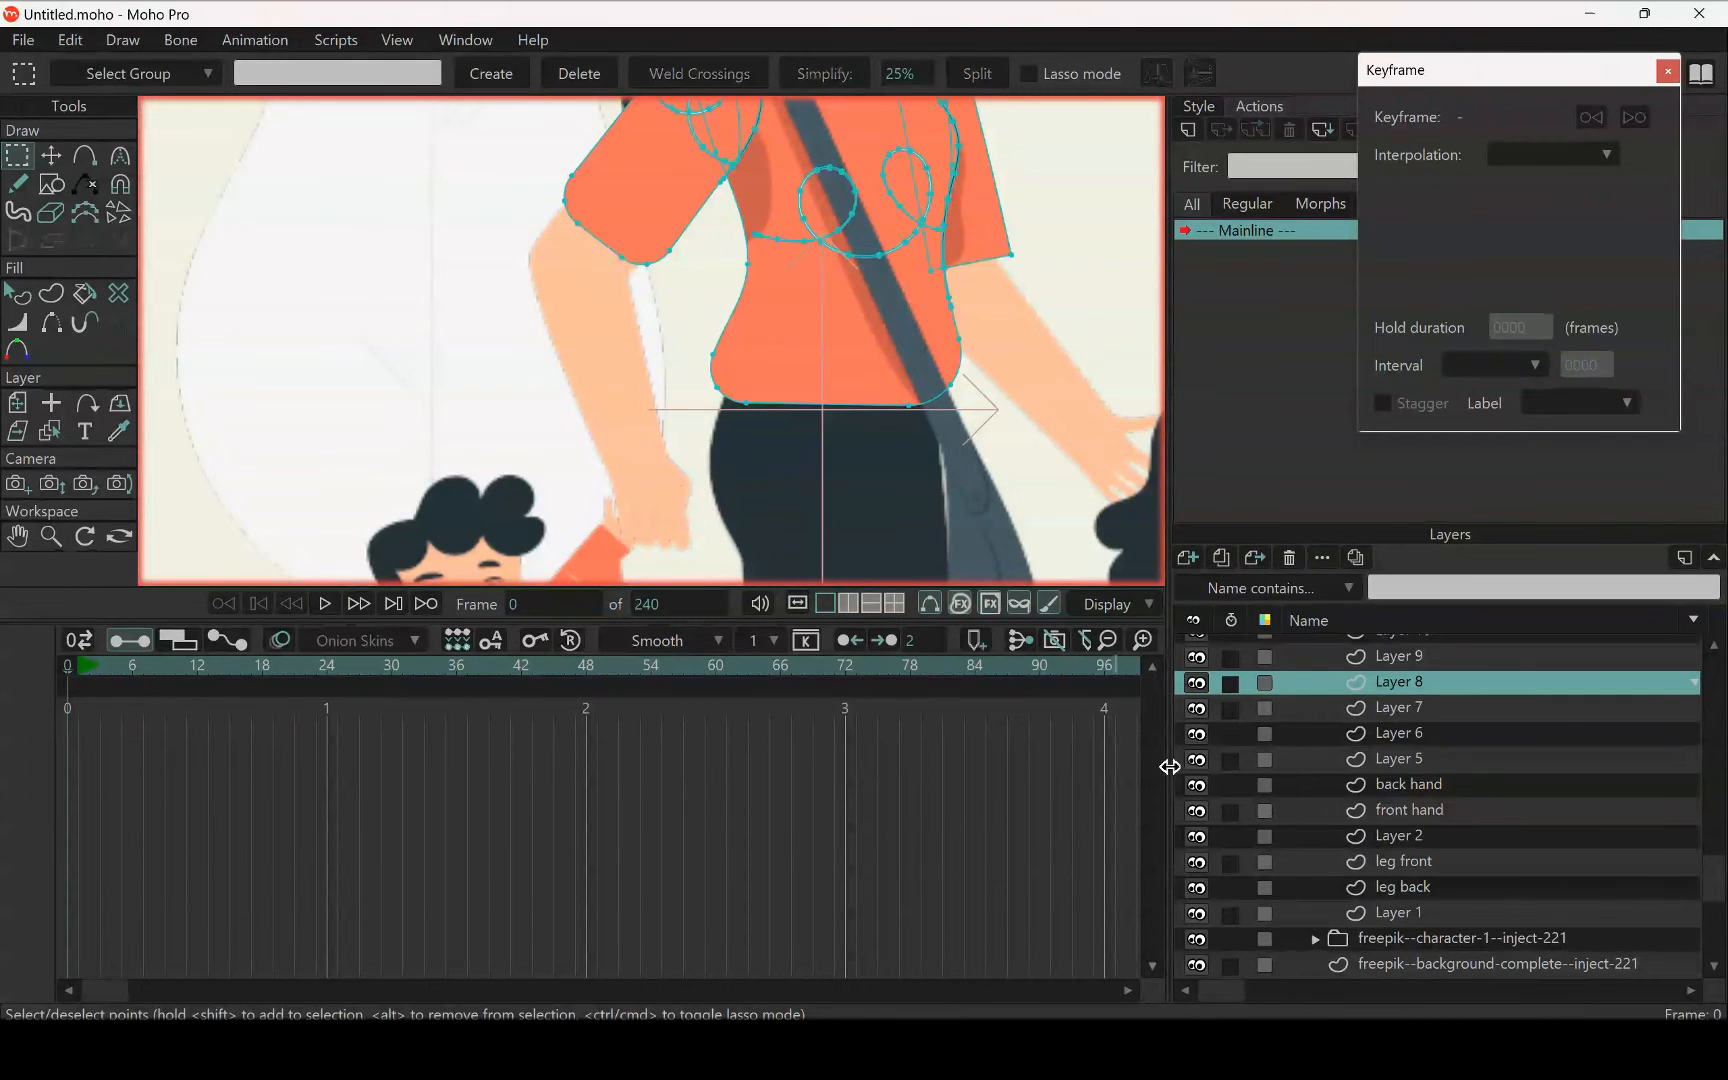
{"action": "left_click", "coordinate": [1408, 787]}
{"action": "left_click", "coordinate": [1415, 808]}
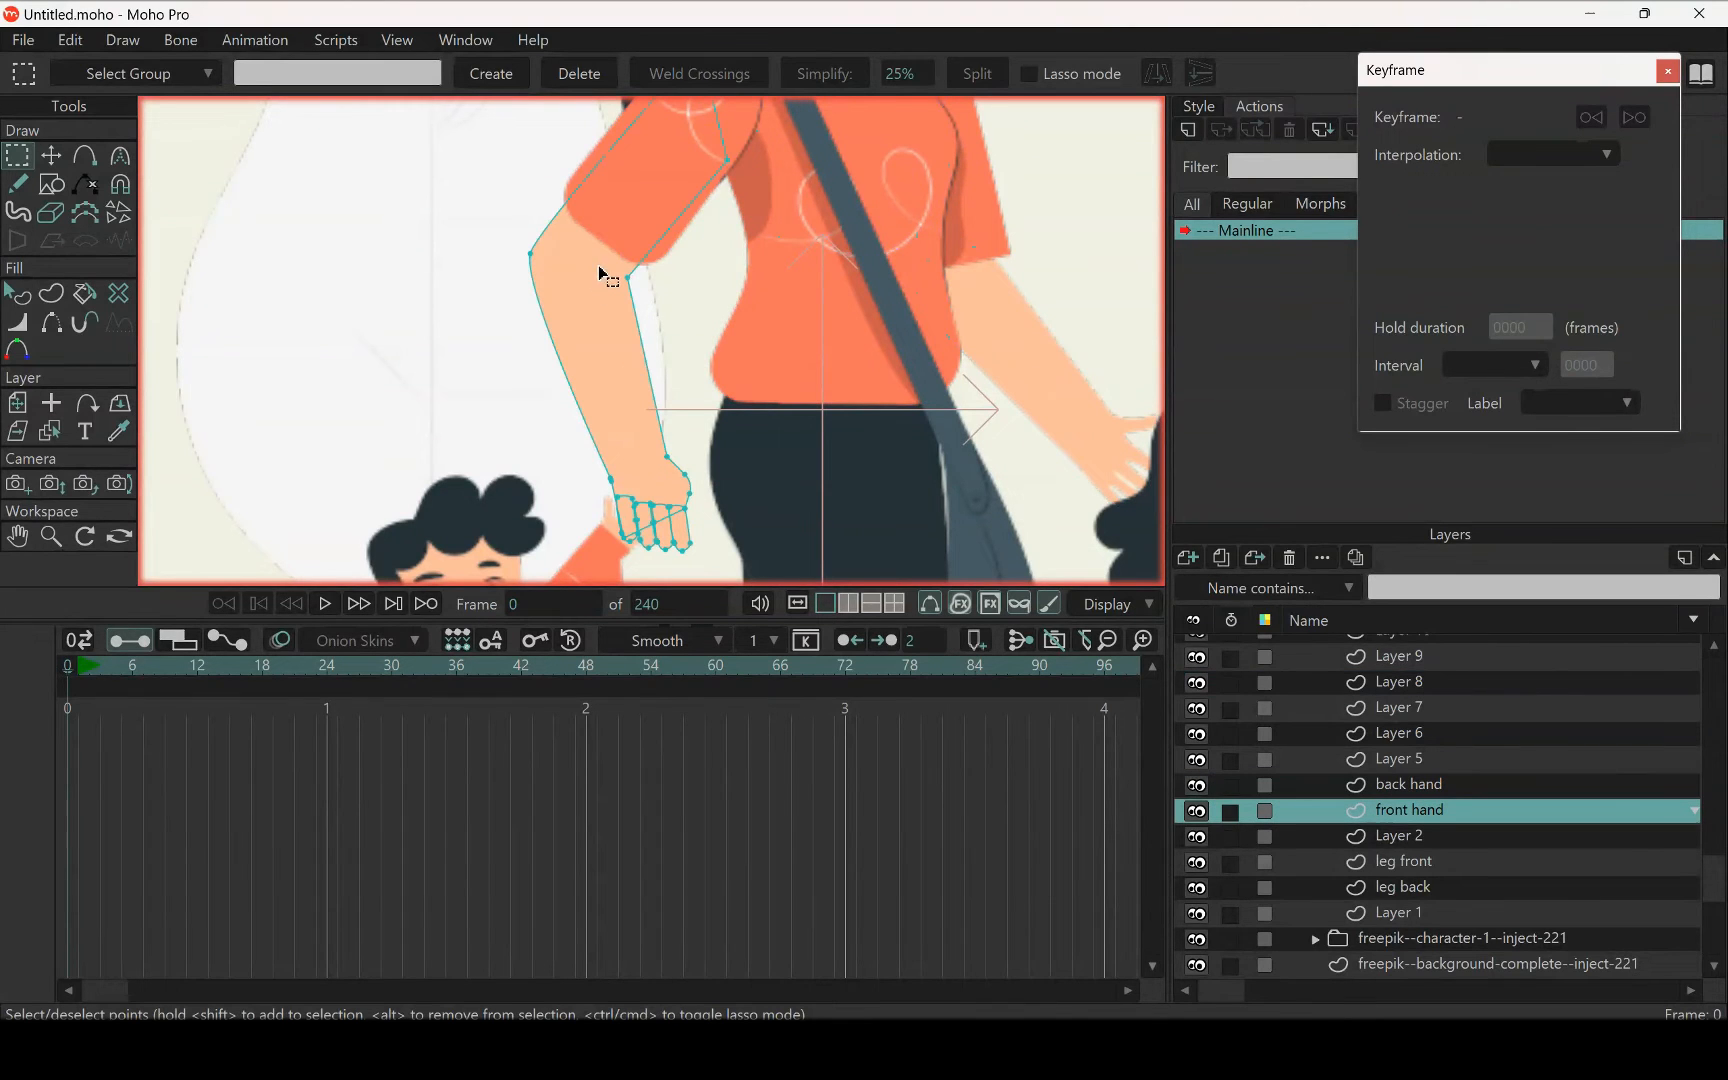
{"action": "key", "text": "t"}
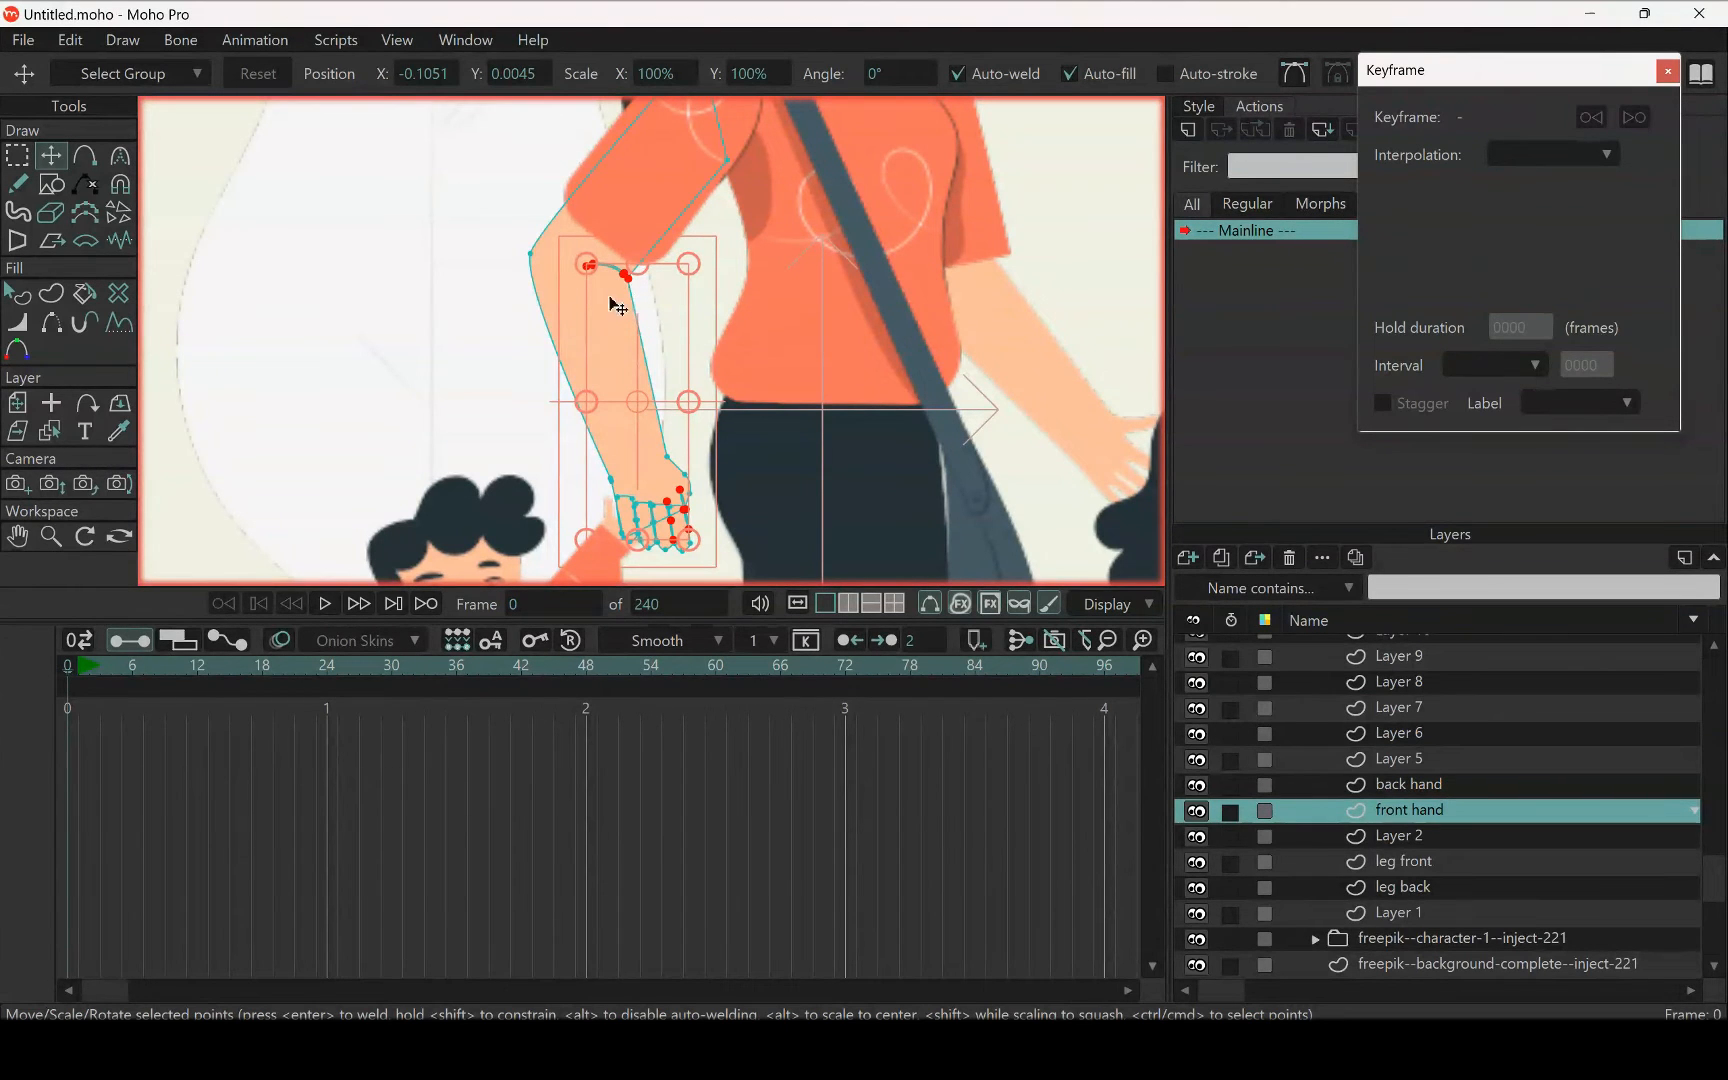
Look over the woman's figure and the whole illustration to check which parts still need separating
{"action": "scroll", "coordinate": [770, 400], "scroll_direction": "down", "scroll_amount": 4}
{"action": "left_click_drag", "start_coordinate": [778, 351], "coordinate": [684, 399]}
{"action": "scroll", "coordinate": [680, 392], "scroll_direction": "up", "scroll_amount": 1}
{"action": "scroll", "coordinate": [685, 376], "scroll_direction": "up", "scroll_amount": 1}
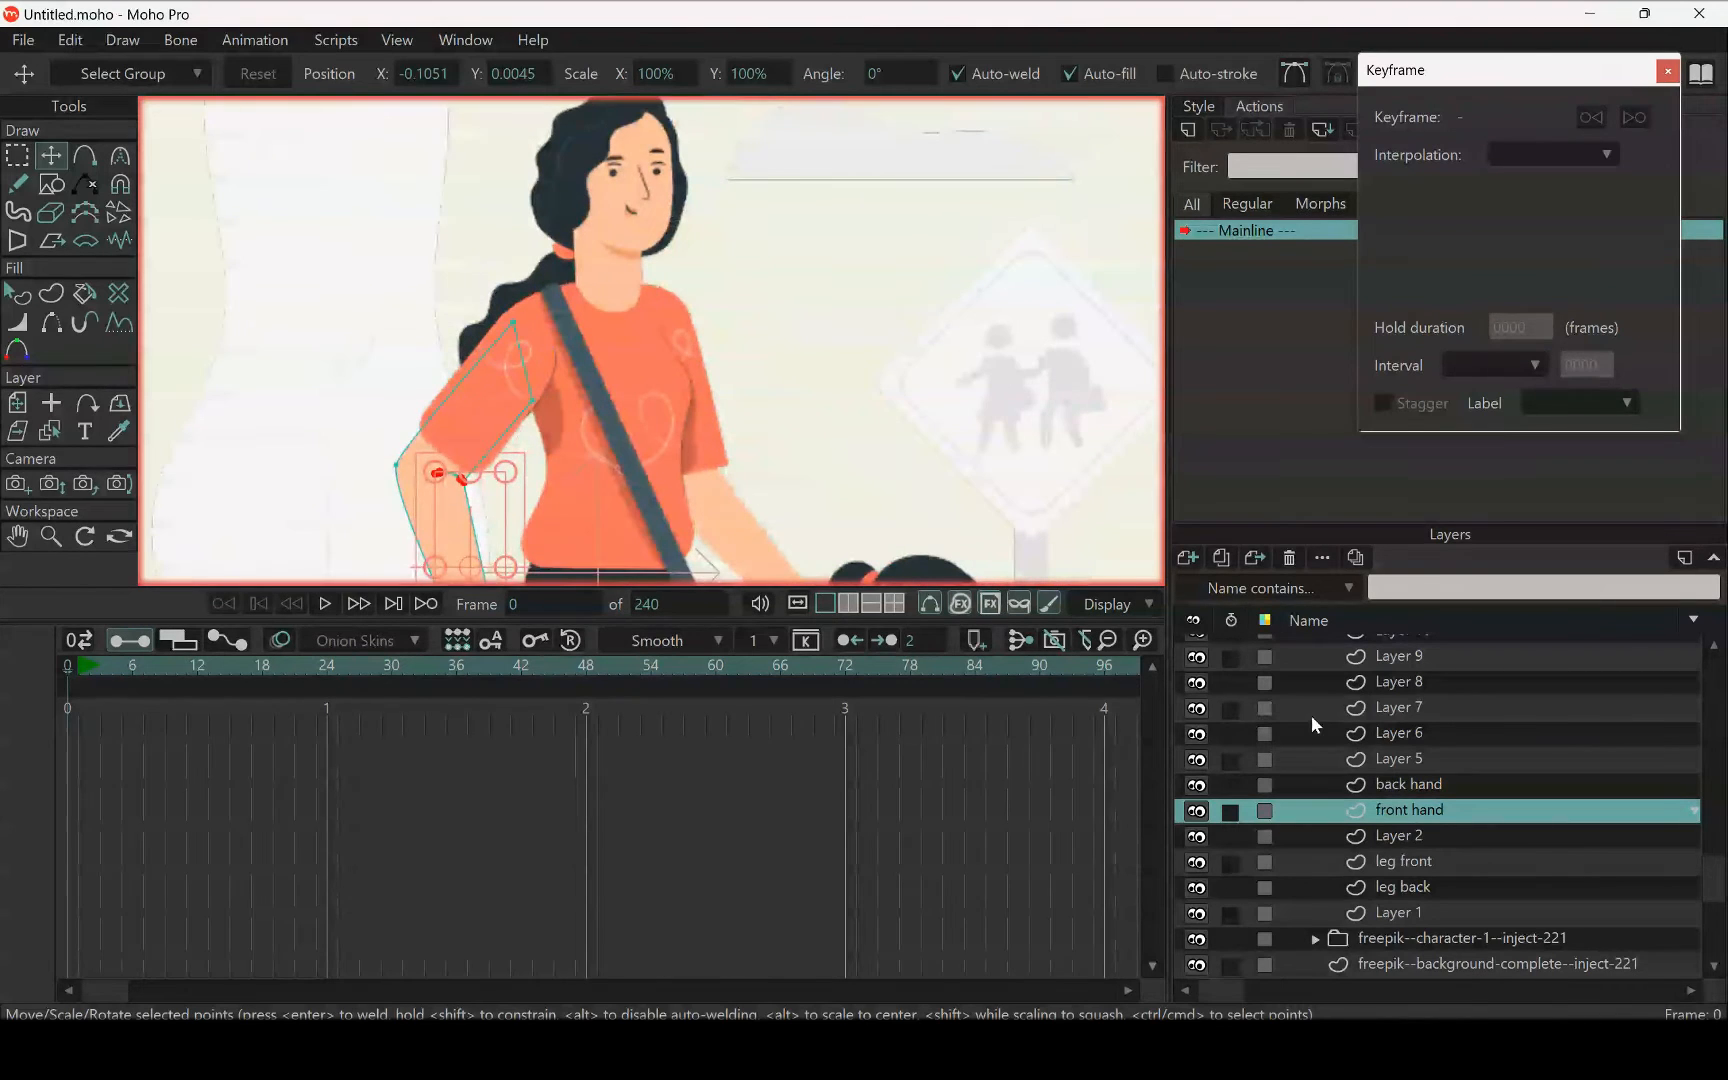
{"action": "scroll", "coordinate": [628, 340], "scroll_direction": "down", "scroll_amount": 3}
{"action": "left_click_drag", "start_coordinate": [630, 343], "coordinate": [670, 272]}
{"action": "left_click_drag", "start_coordinate": [708, 388], "coordinate": [750, 424]}
{"action": "scroll", "coordinate": [796, 311], "scroll_direction": "down", "scroll_amount": 3}
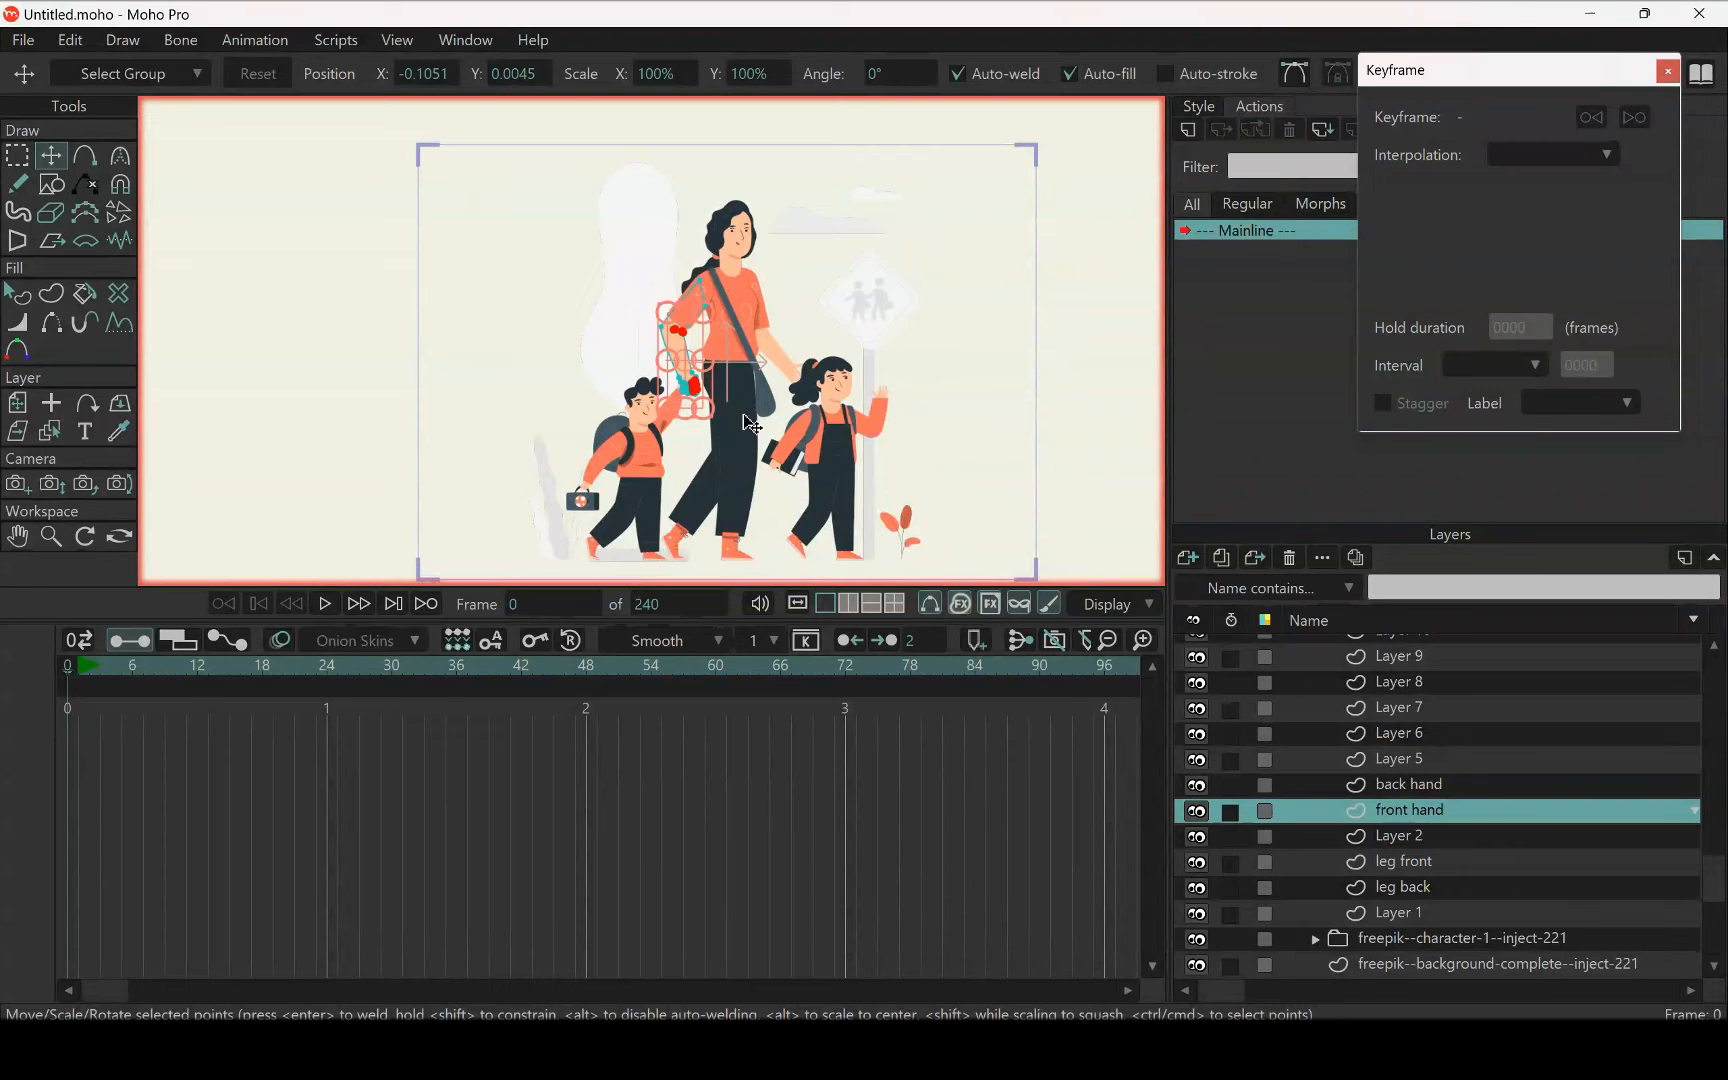
Pick the woman's shirt on the canvas to select its layer and rename that layer "Torso"
{"action": "scroll", "coordinate": [752, 425], "scroll_direction": "up", "scroll_amount": 2}
{"action": "left_click", "coordinate": [1397, 760]}
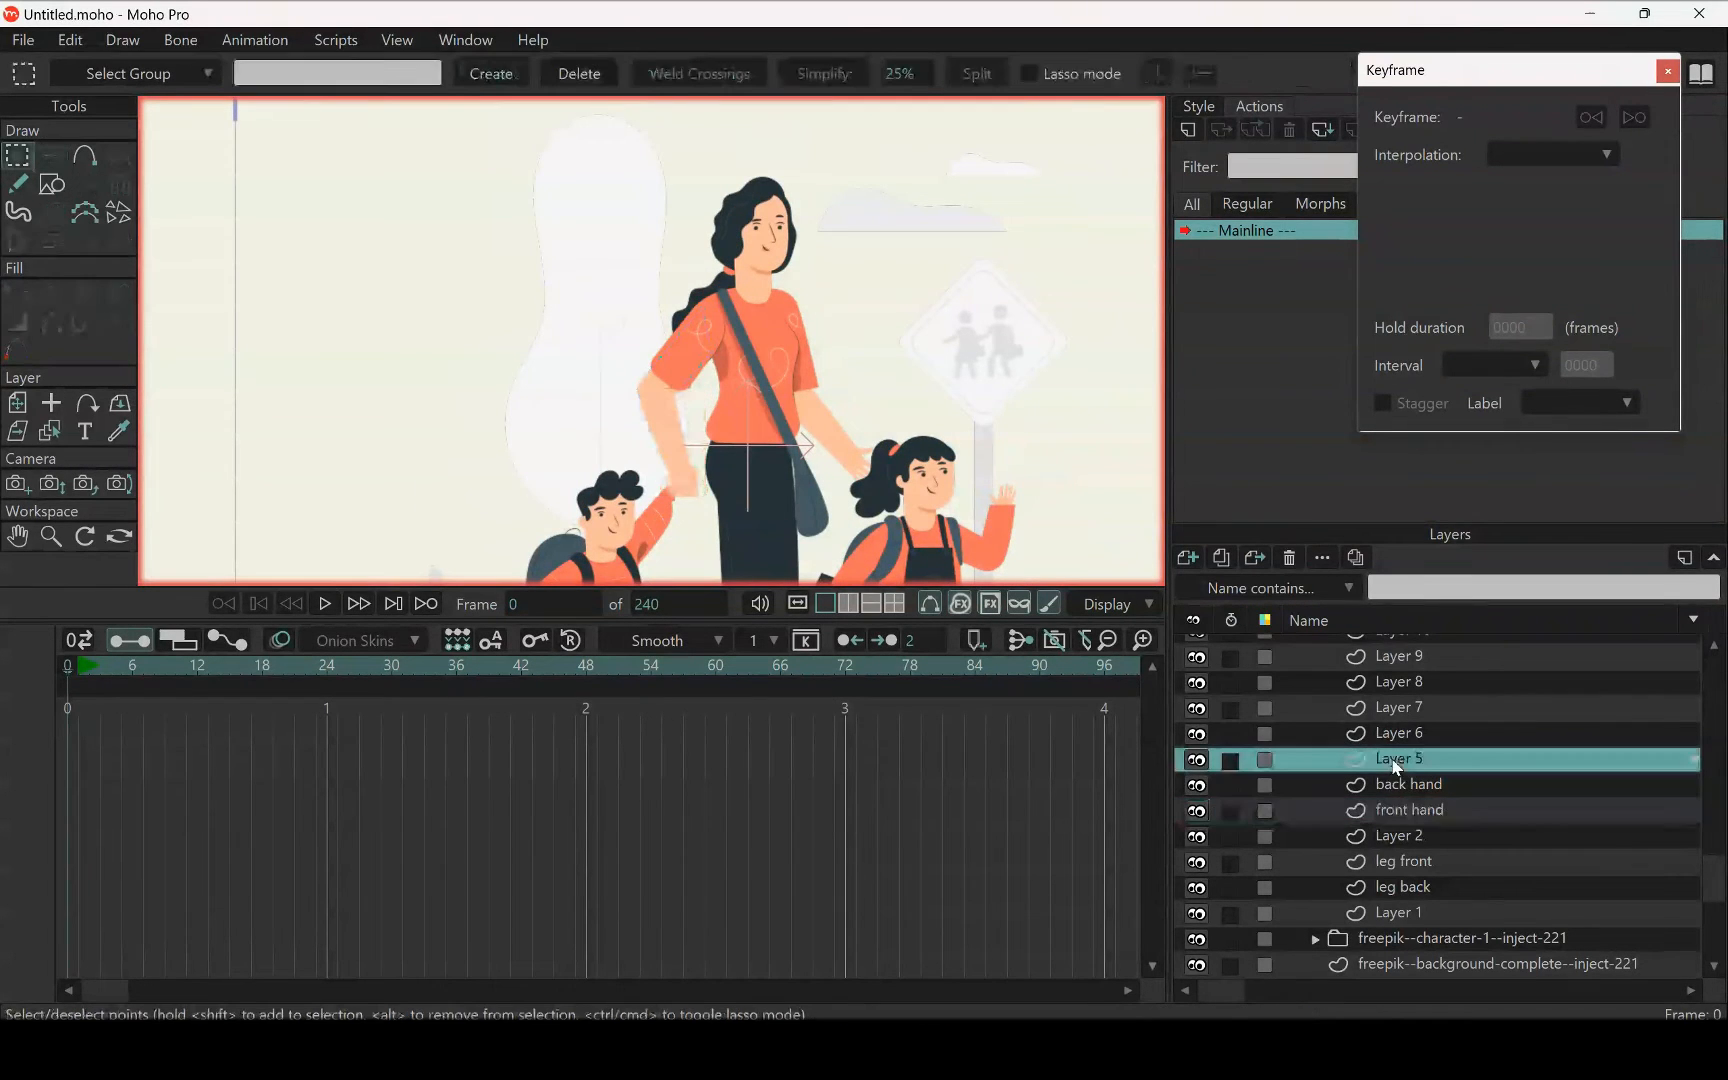
{"action": "left_click", "coordinate": [52, 431]}
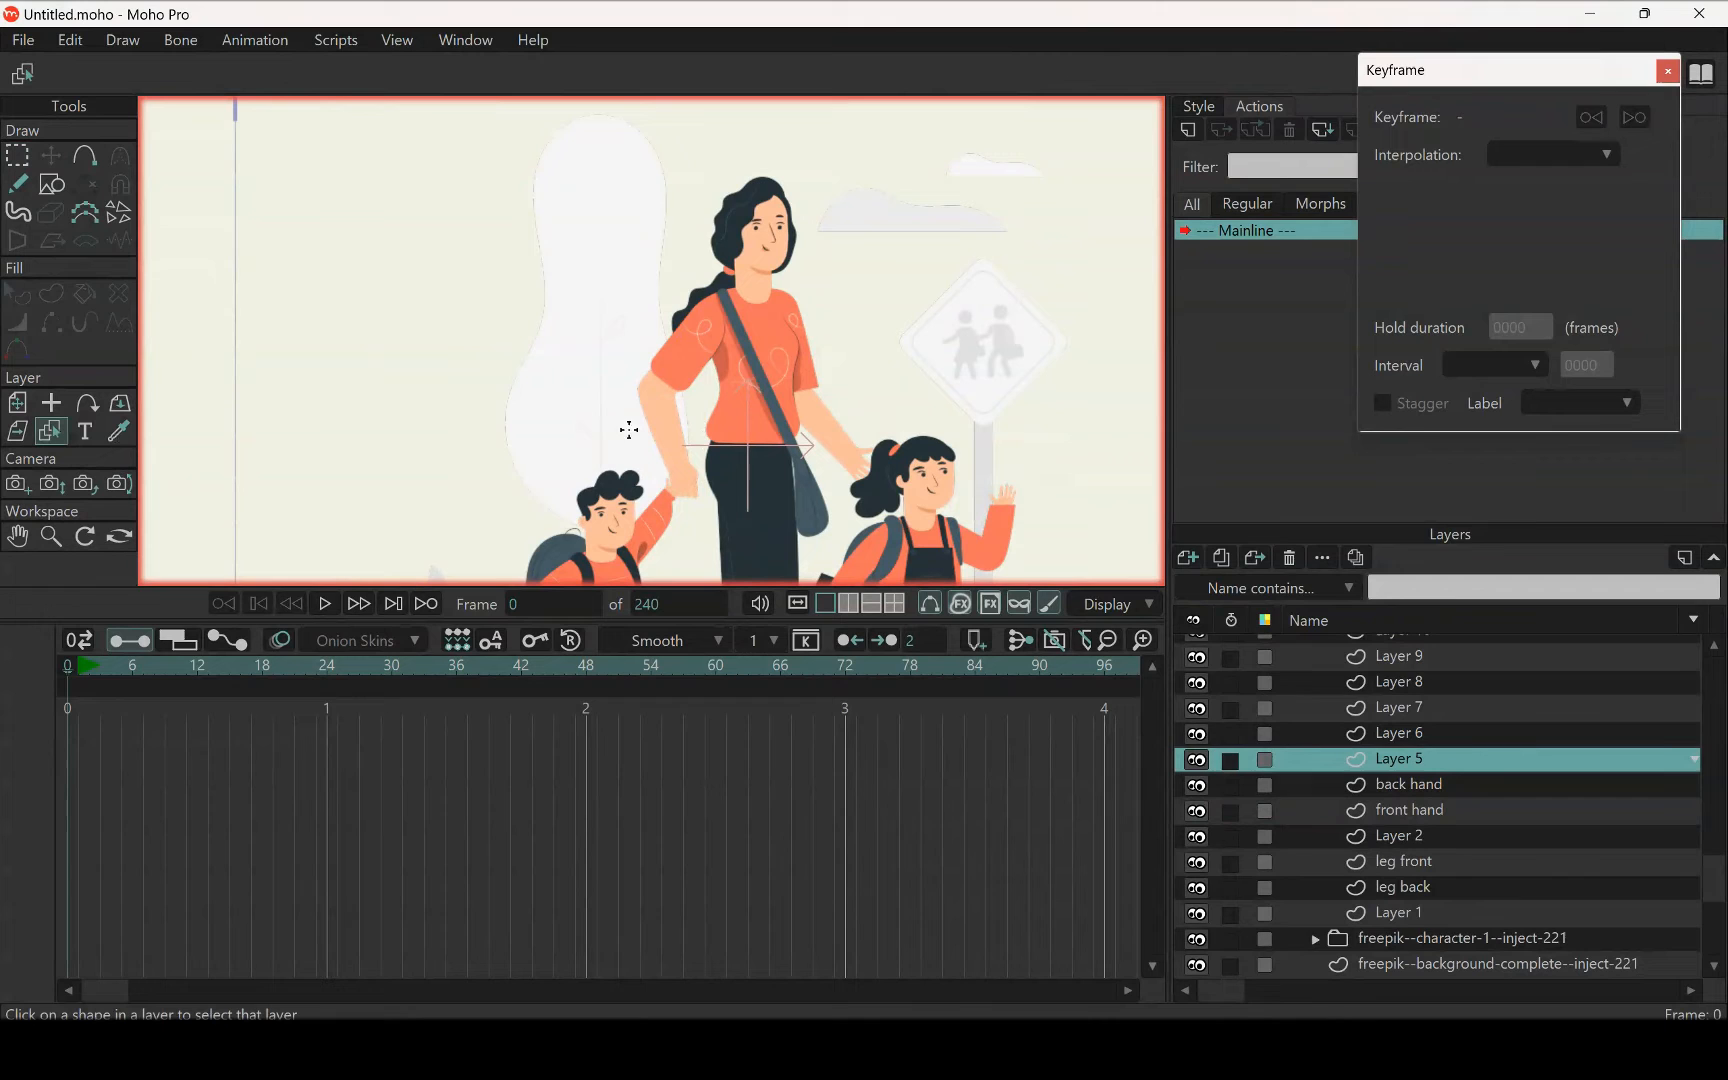
{"action": "left_click", "coordinate": [742, 389]}
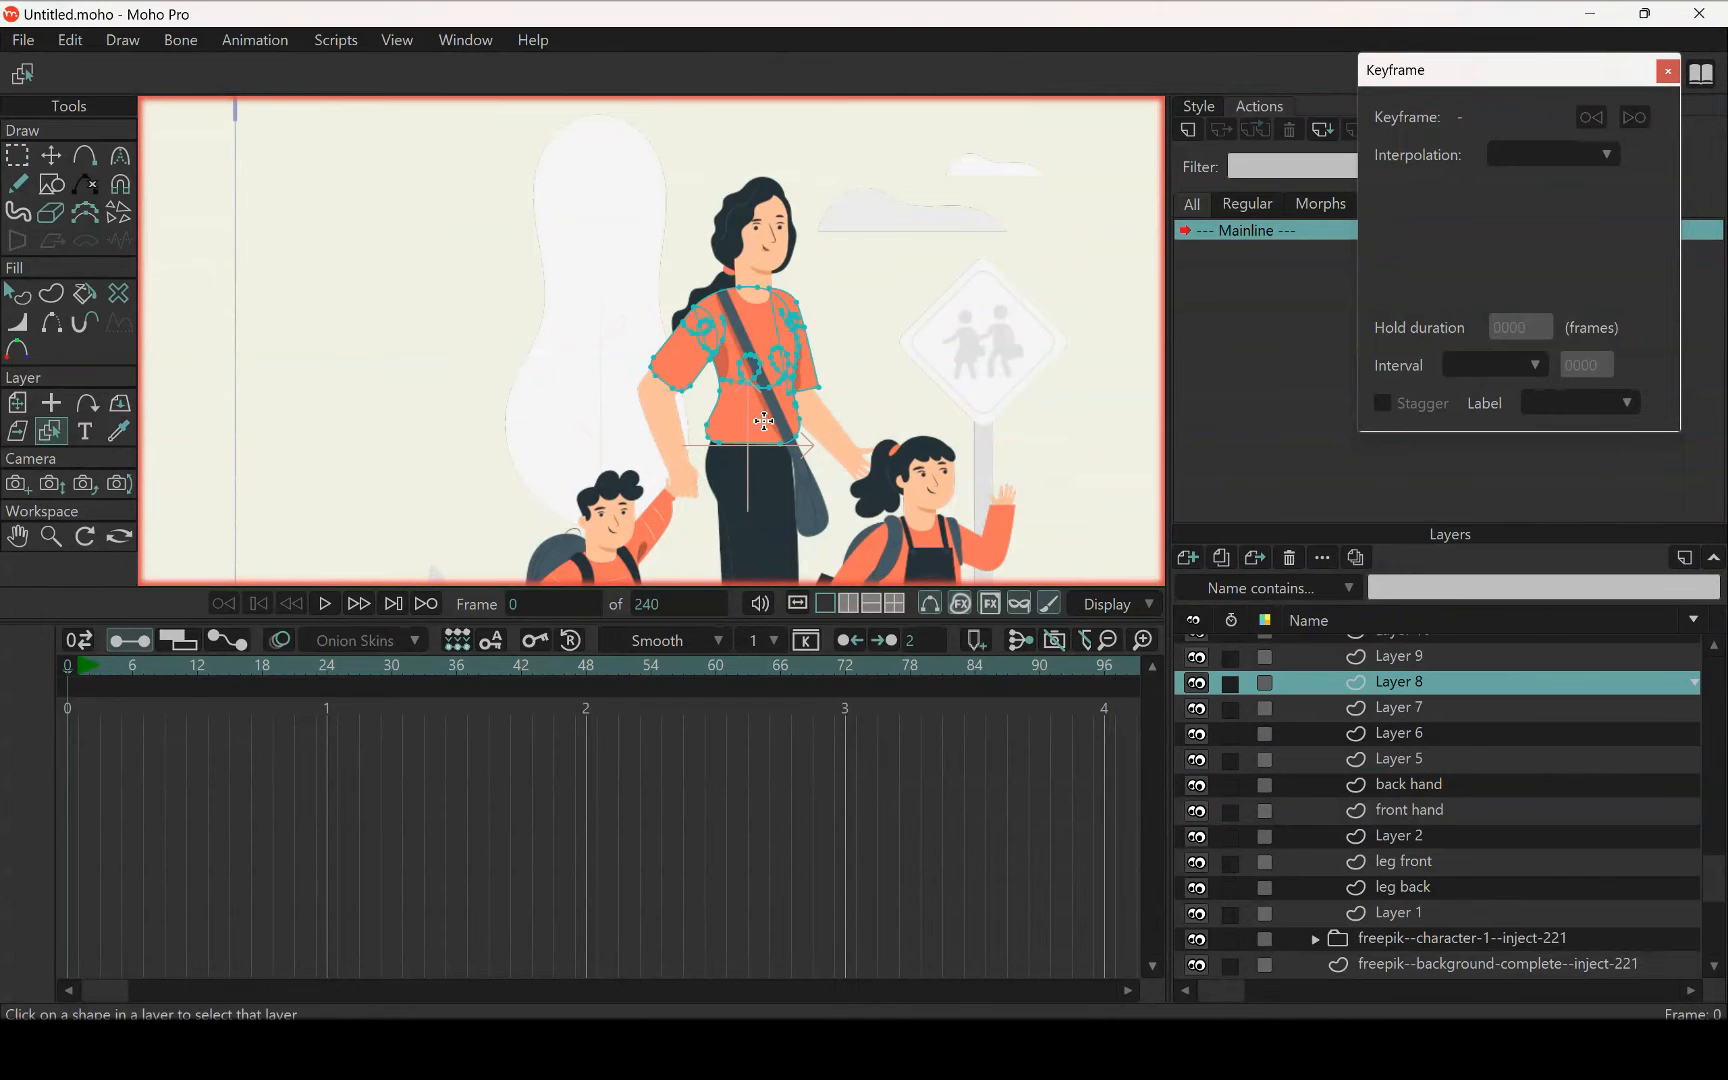
{"action": "double_click", "coordinate": [1400, 684]}
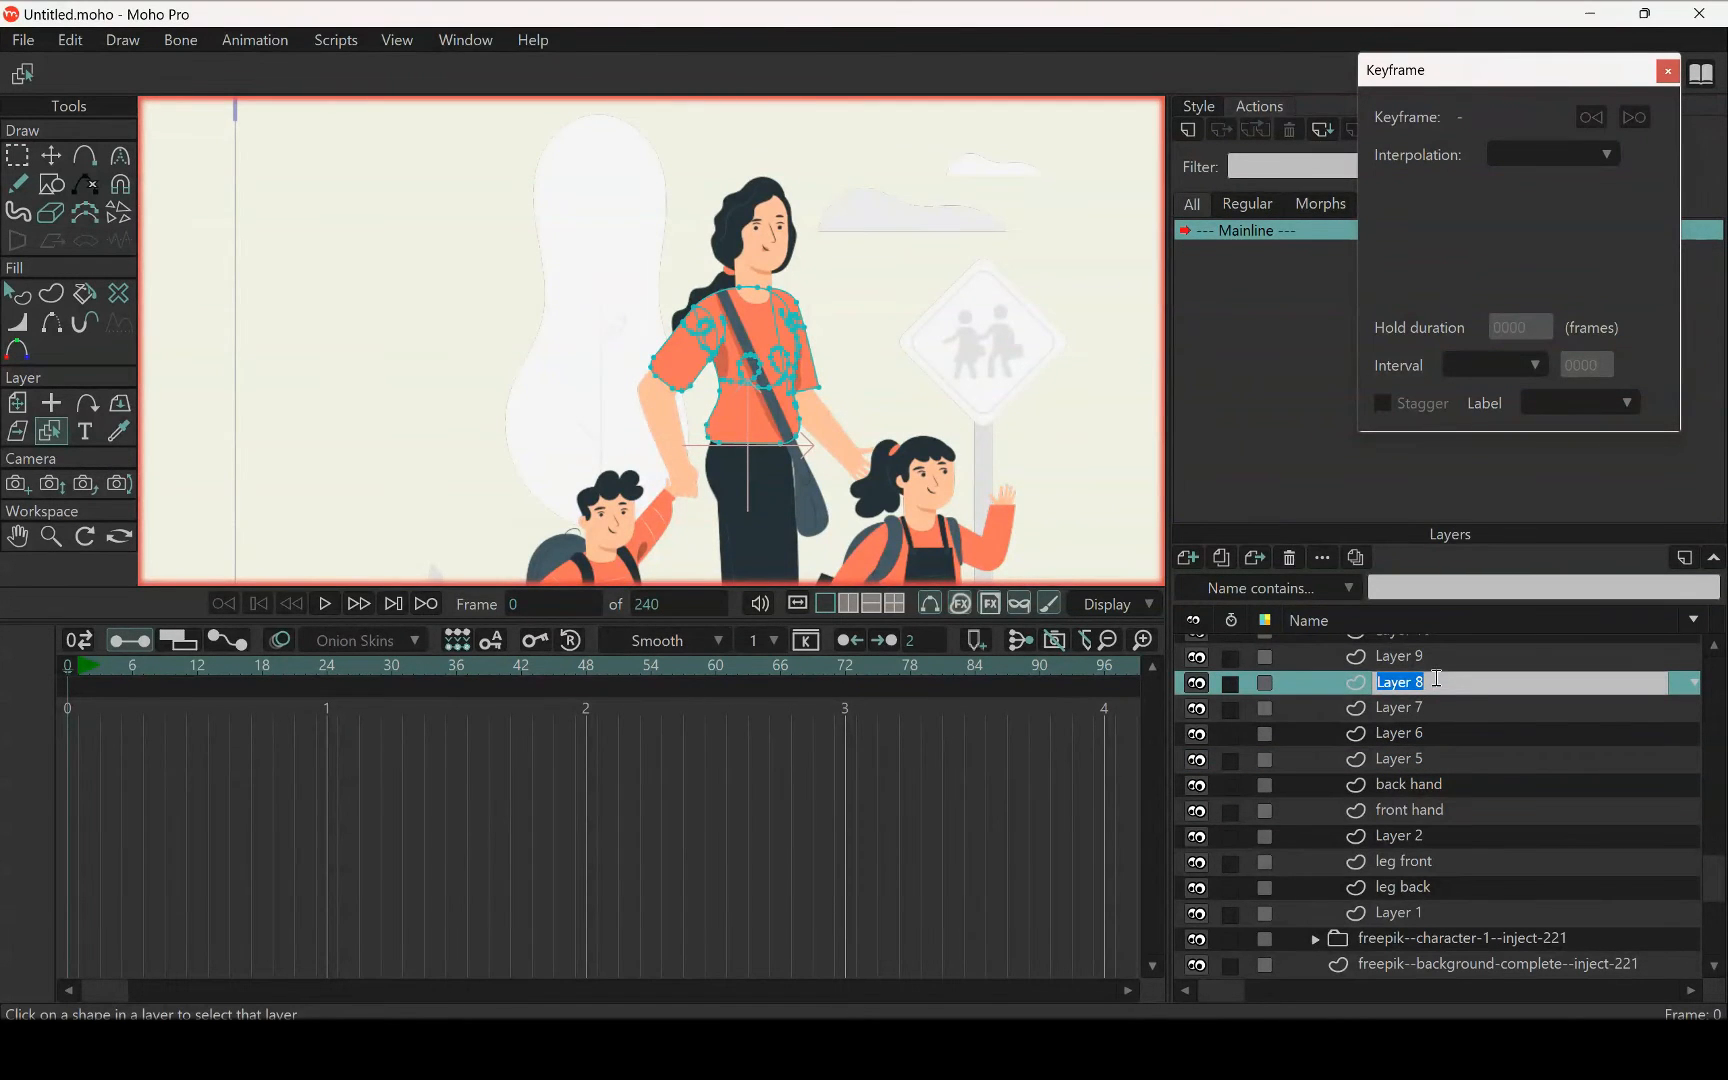
{"action": "type", "text": "Torso"}
{"action": "key", "text": "Return"}
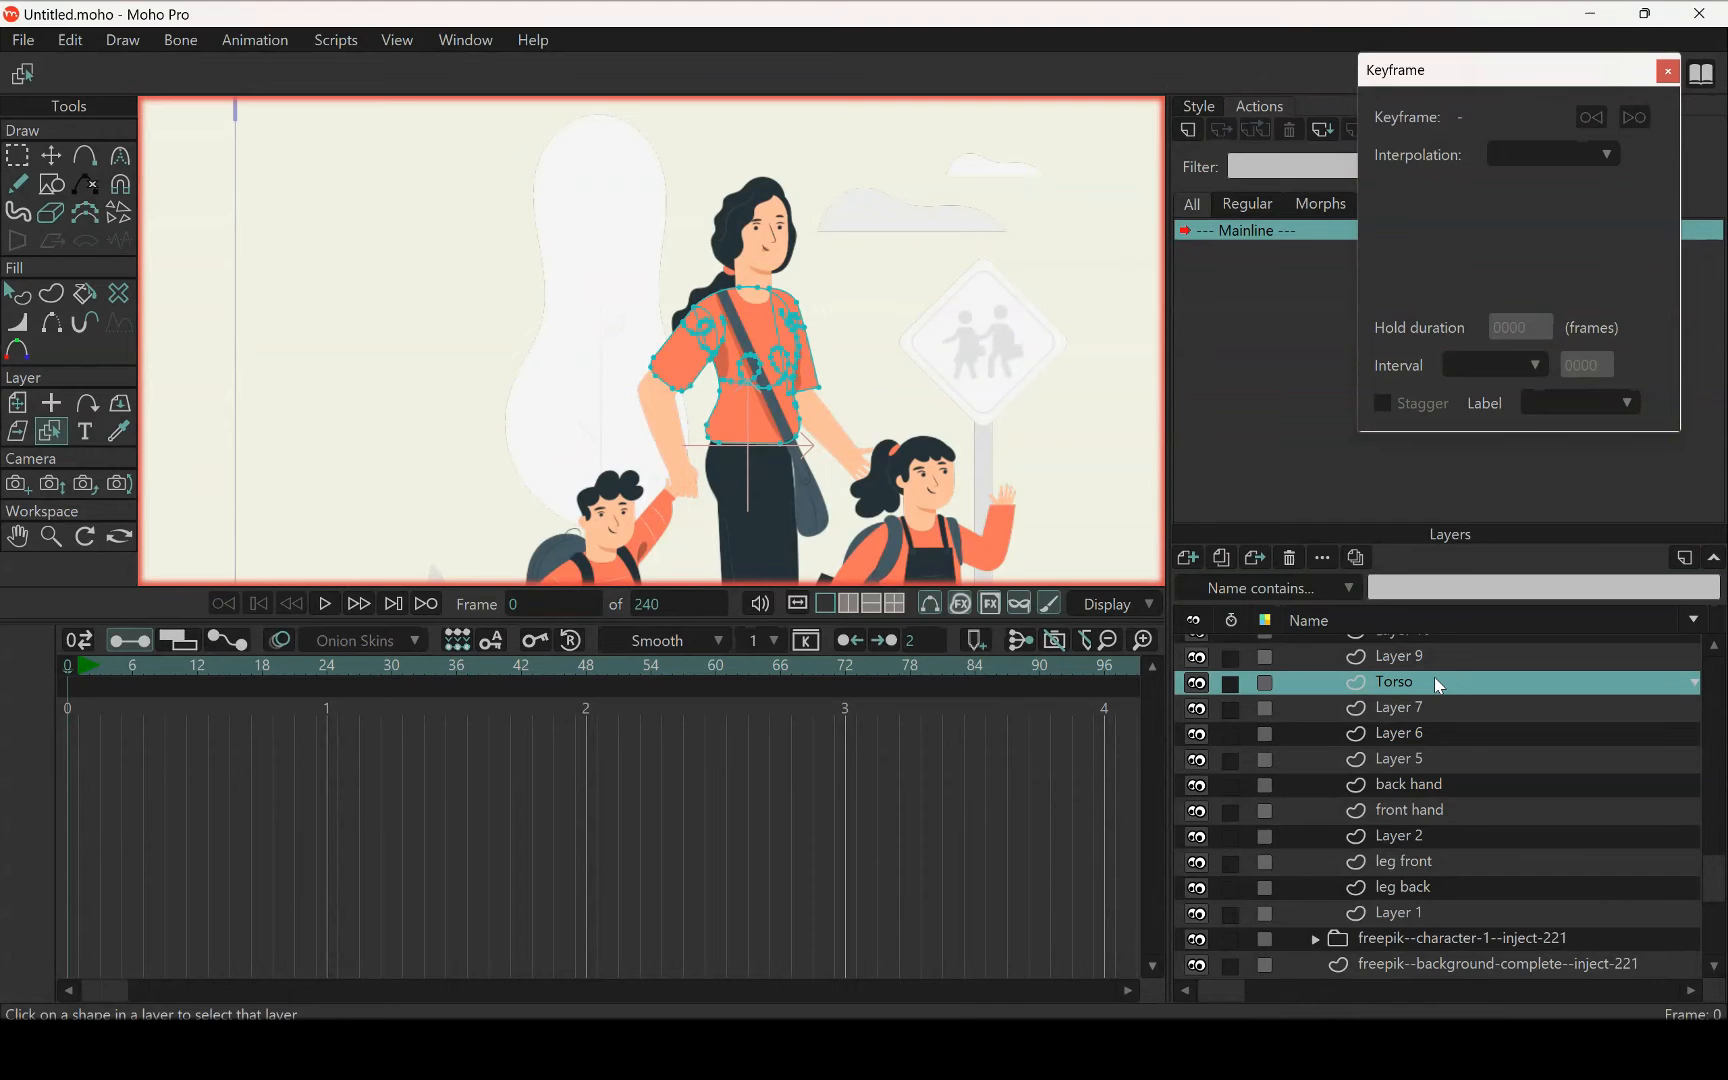
{"action": "scroll", "coordinate": [620, 432], "scroll_direction": "down", "scroll_amount": 4}
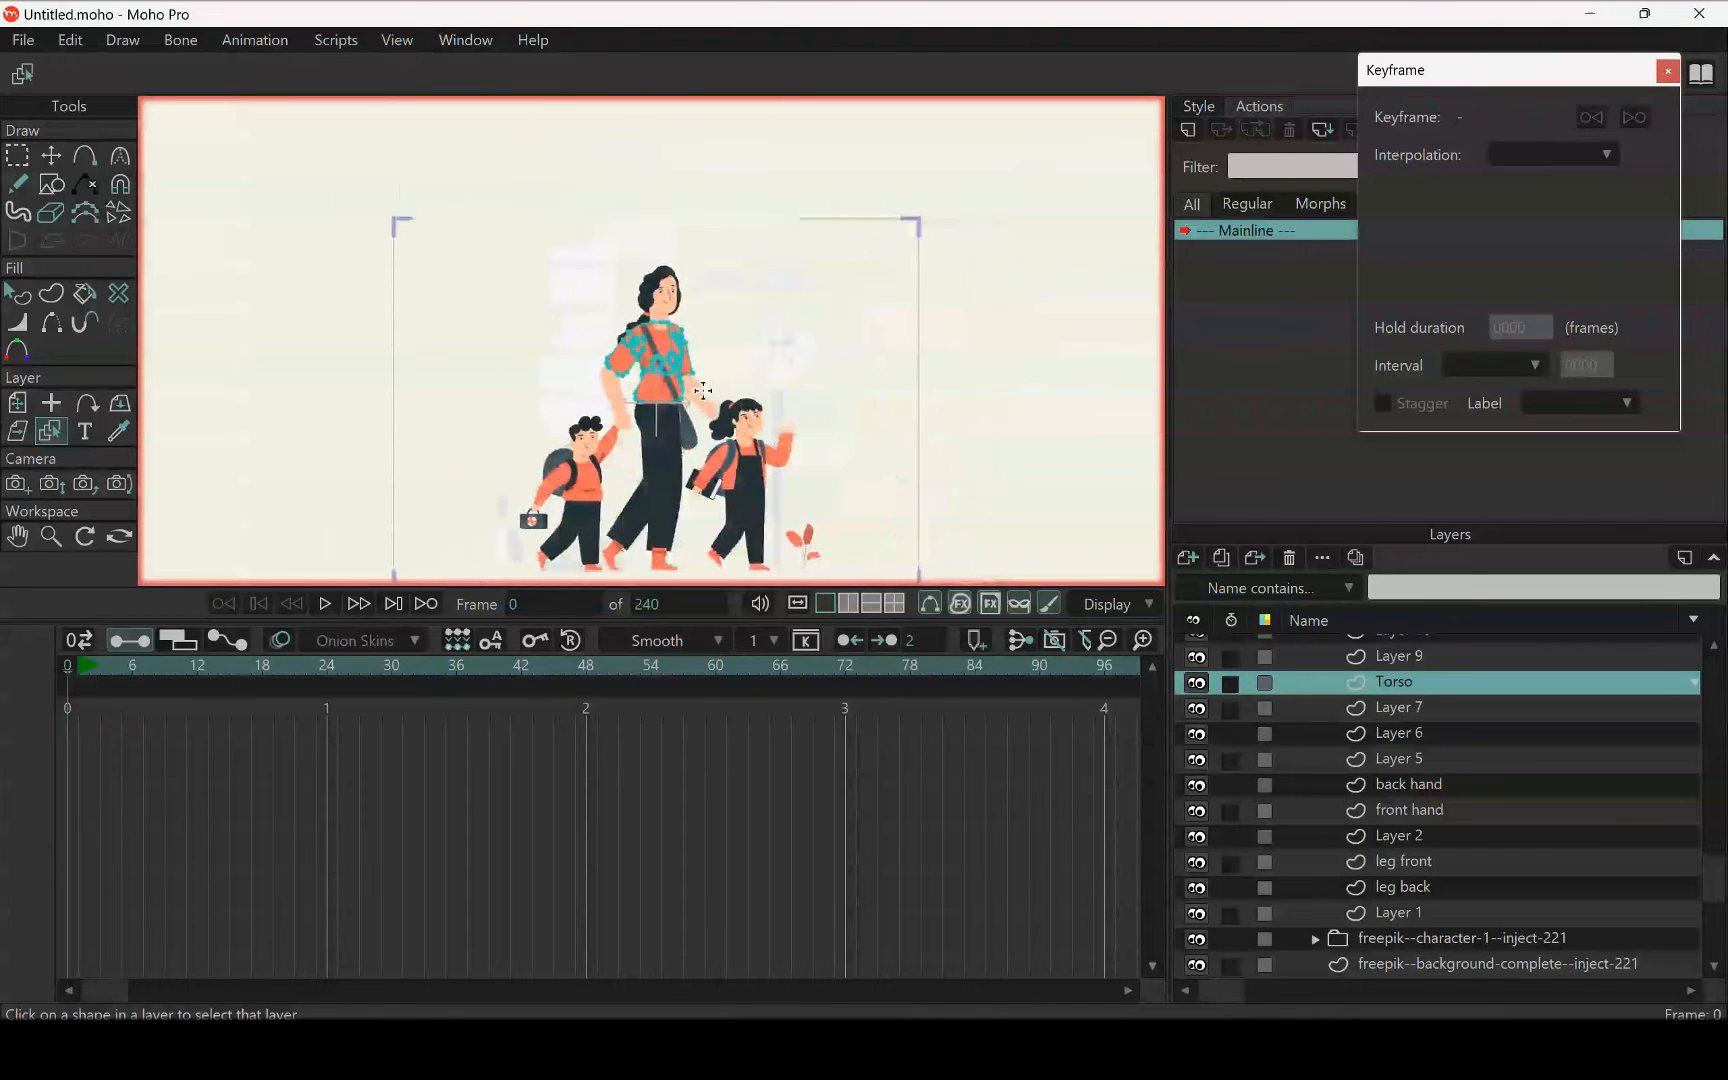
Select the layer that holds the woman's face, neck and bag strap by picking it on the canvas
{"action": "scroll", "coordinate": [674, 447], "scroll_direction": "up", "scroll_amount": 2}
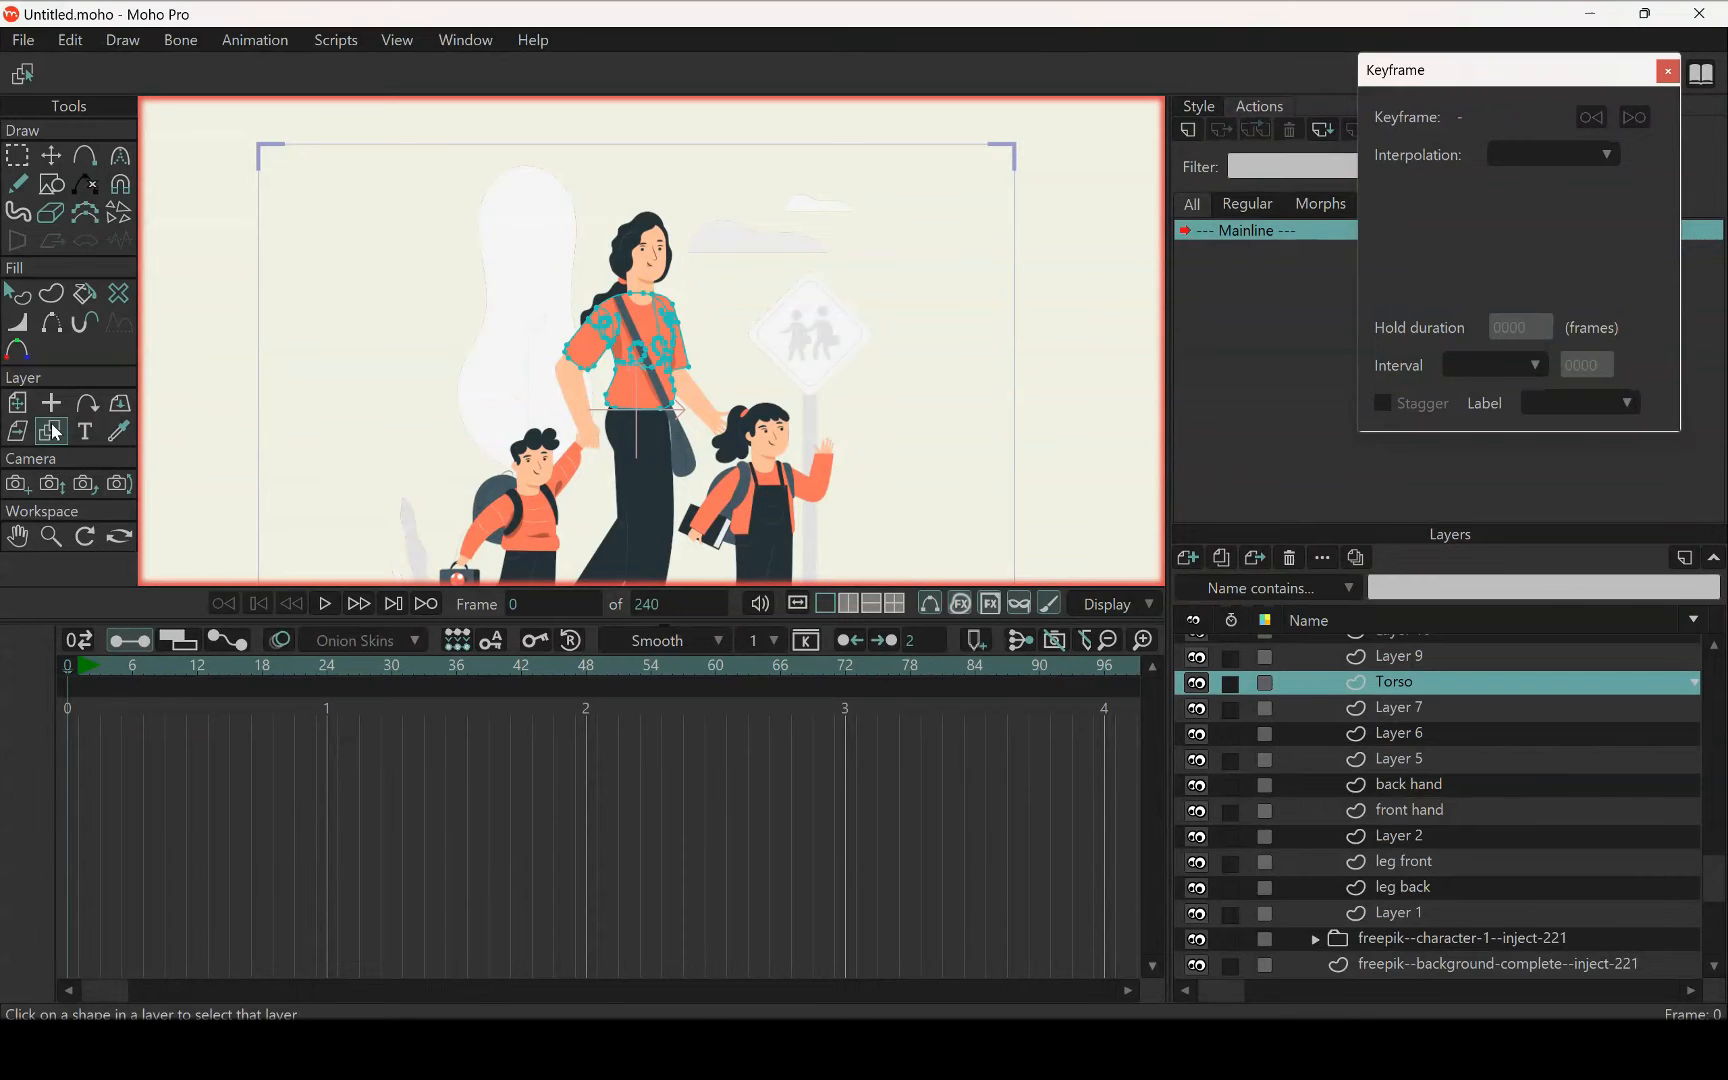
{"action": "scroll", "coordinate": [686, 285], "scroll_direction": "up", "scroll_amount": 3}
{"action": "left_click", "coordinate": [668, 291]}
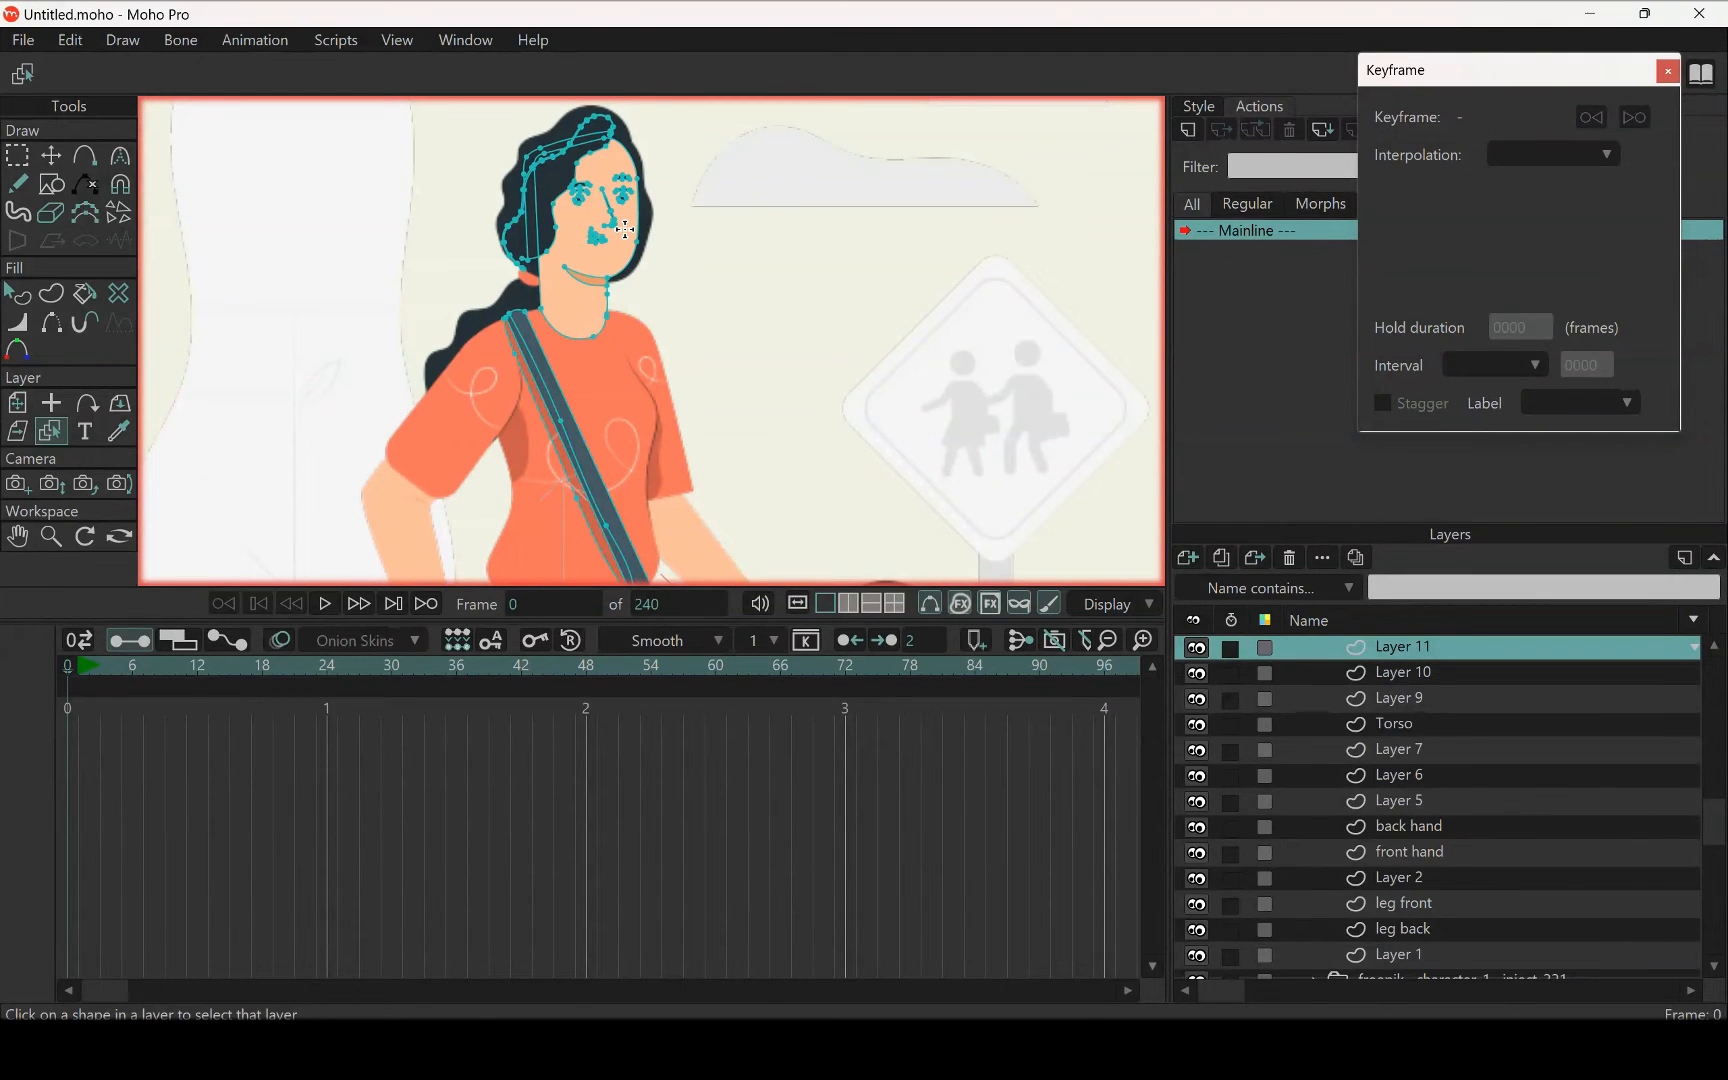
Examine the woman's face up close to check which facial features belong to Layer 11
{"action": "scroll", "coordinate": [611, 216], "scroll_direction": "up", "scroll_amount": 4}
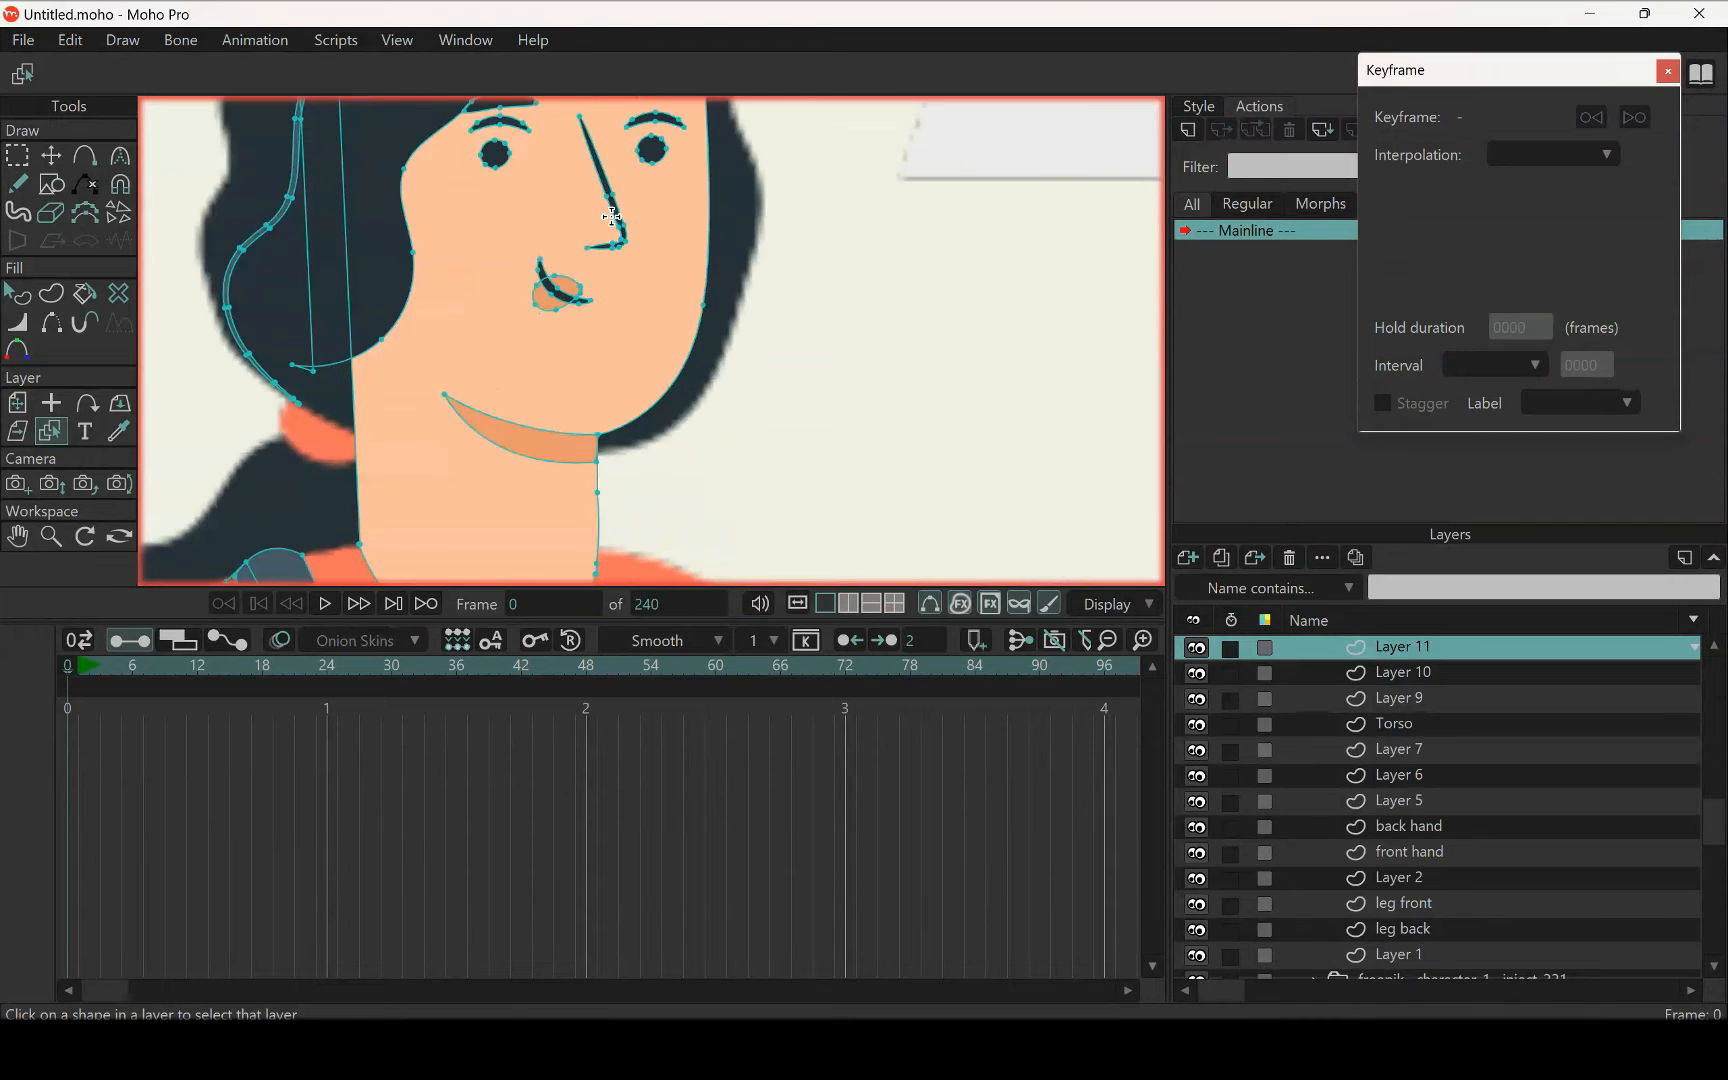
{"action": "scroll", "coordinate": [645, 360], "scroll_direction": "down", "scroll_amount": 4}
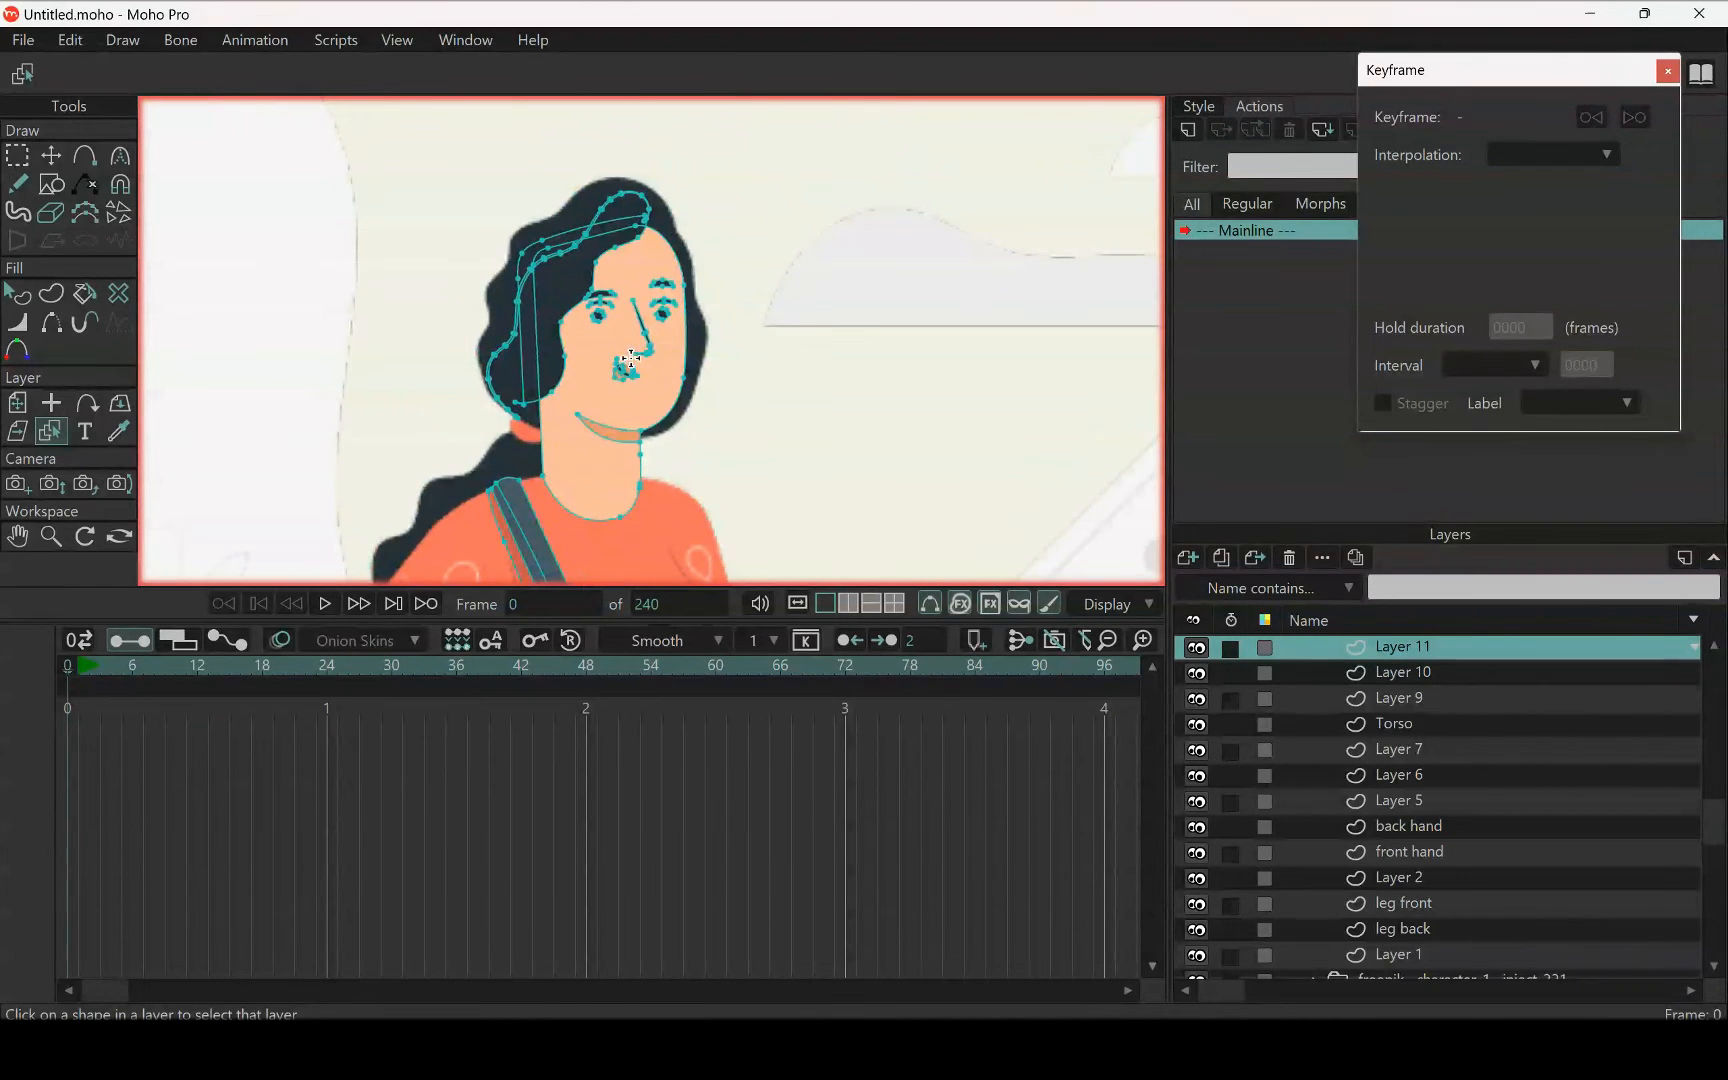
{"action": "scroll", "coordinate": [635, 350], "scroll_direction": "up", "scroll_amount": 4}
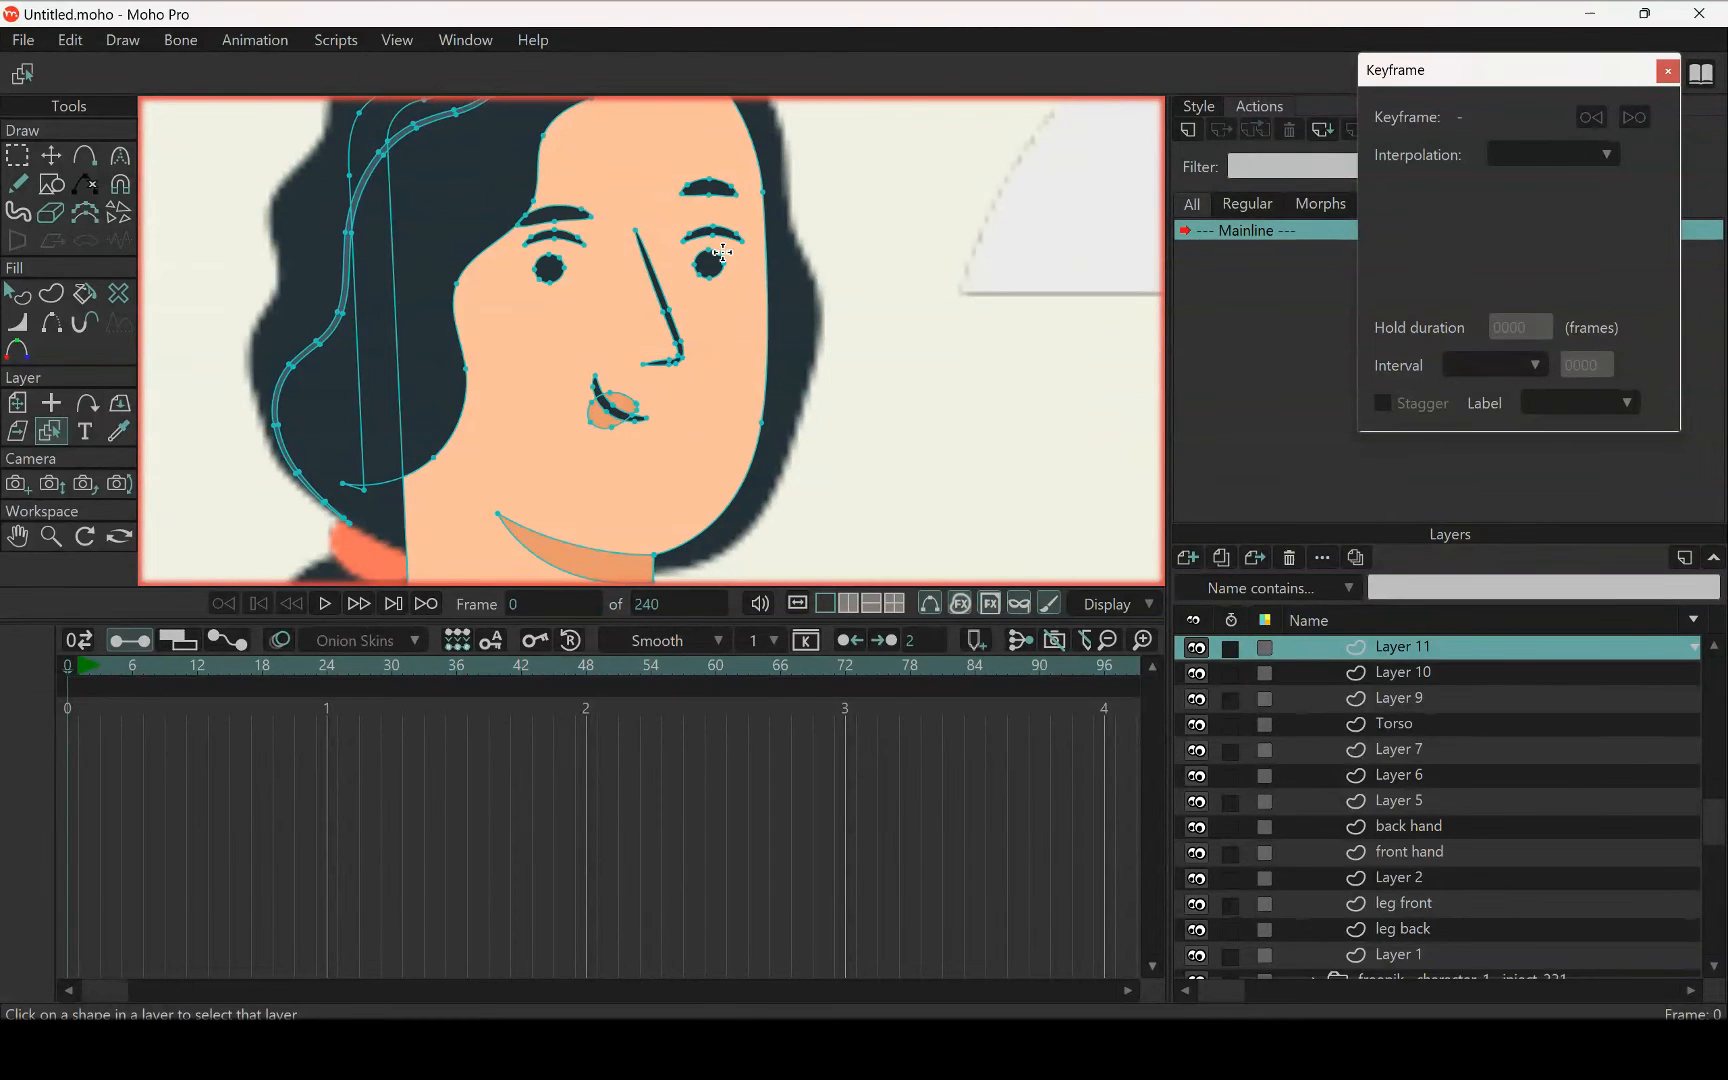
{"action": "scroll", "coordinate": [681, 349], "scroll_direction": "down", "scroll_amount": 3}
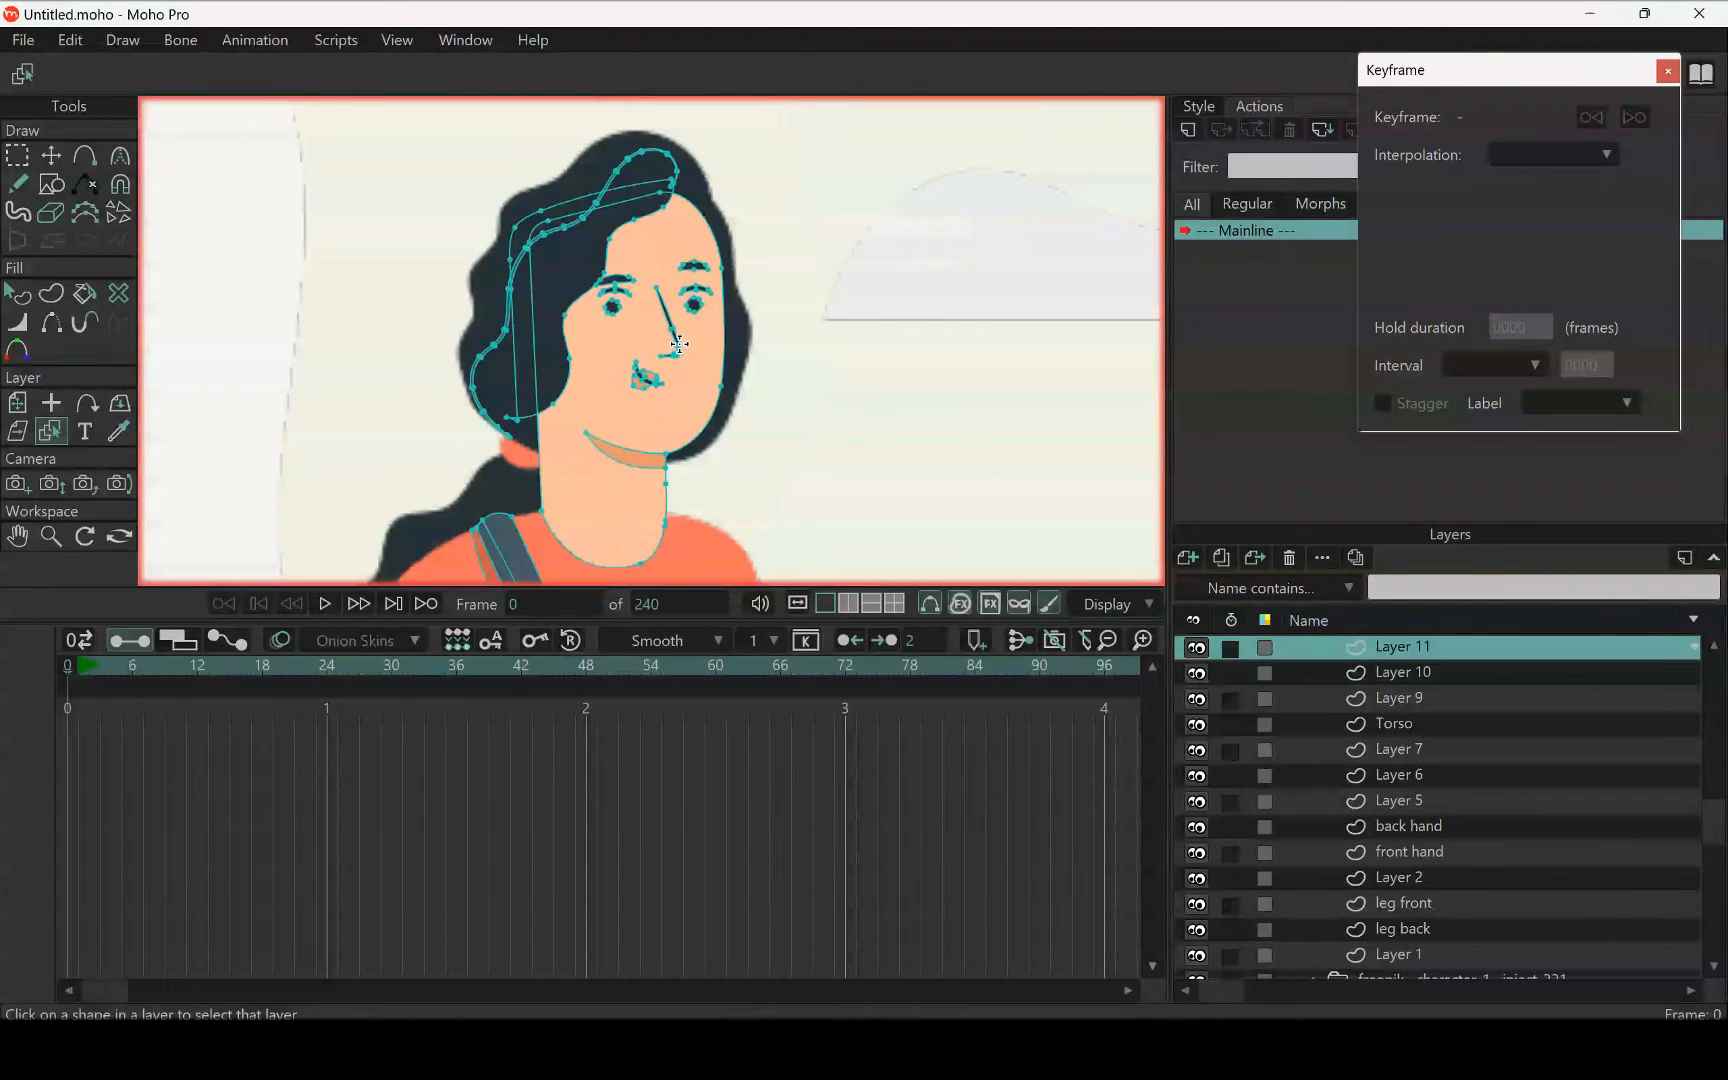
{"action": "scroll", "coordinate": [679, 344], "scroll_direction": "down", "scroll_amount": 2}
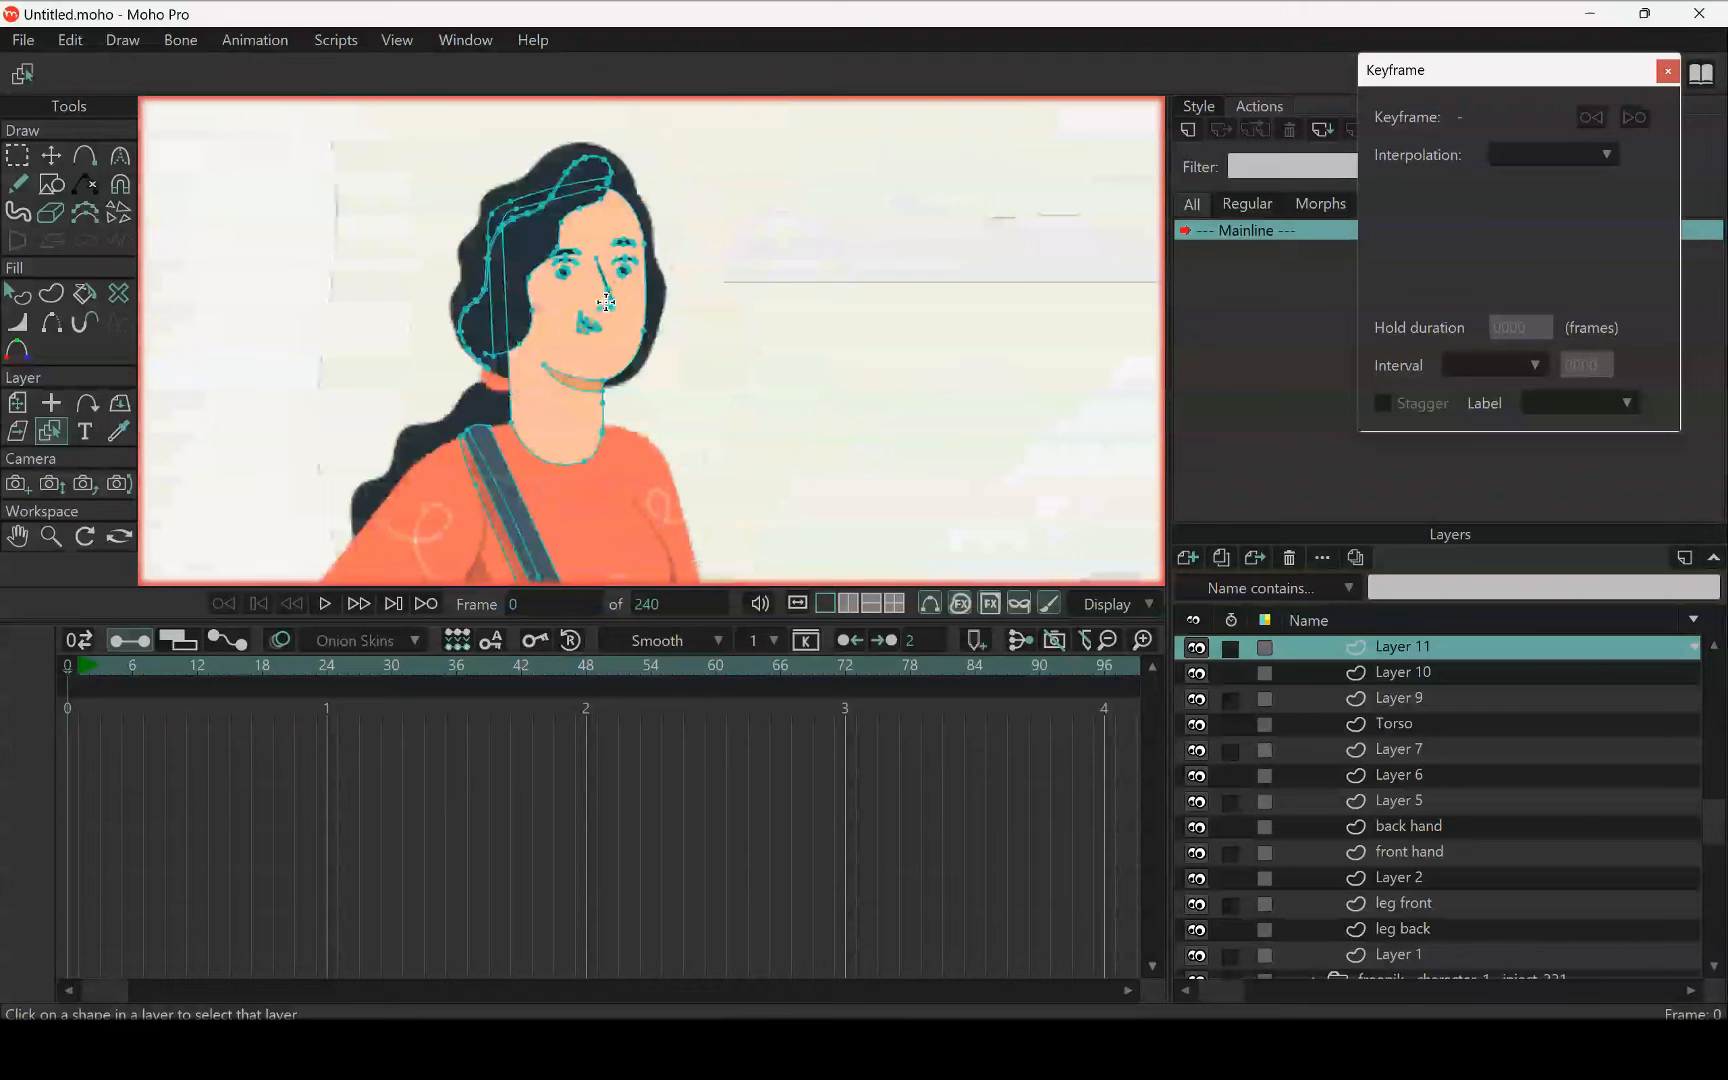
{"action": "scroll", "coordinate": [606, 301], "scroll_direction": "down", "scroll_amount": 3}
{"action": "scroll", "coordinate": [606, 301], "scroll_direction": "up", "scroll_amount": 4}
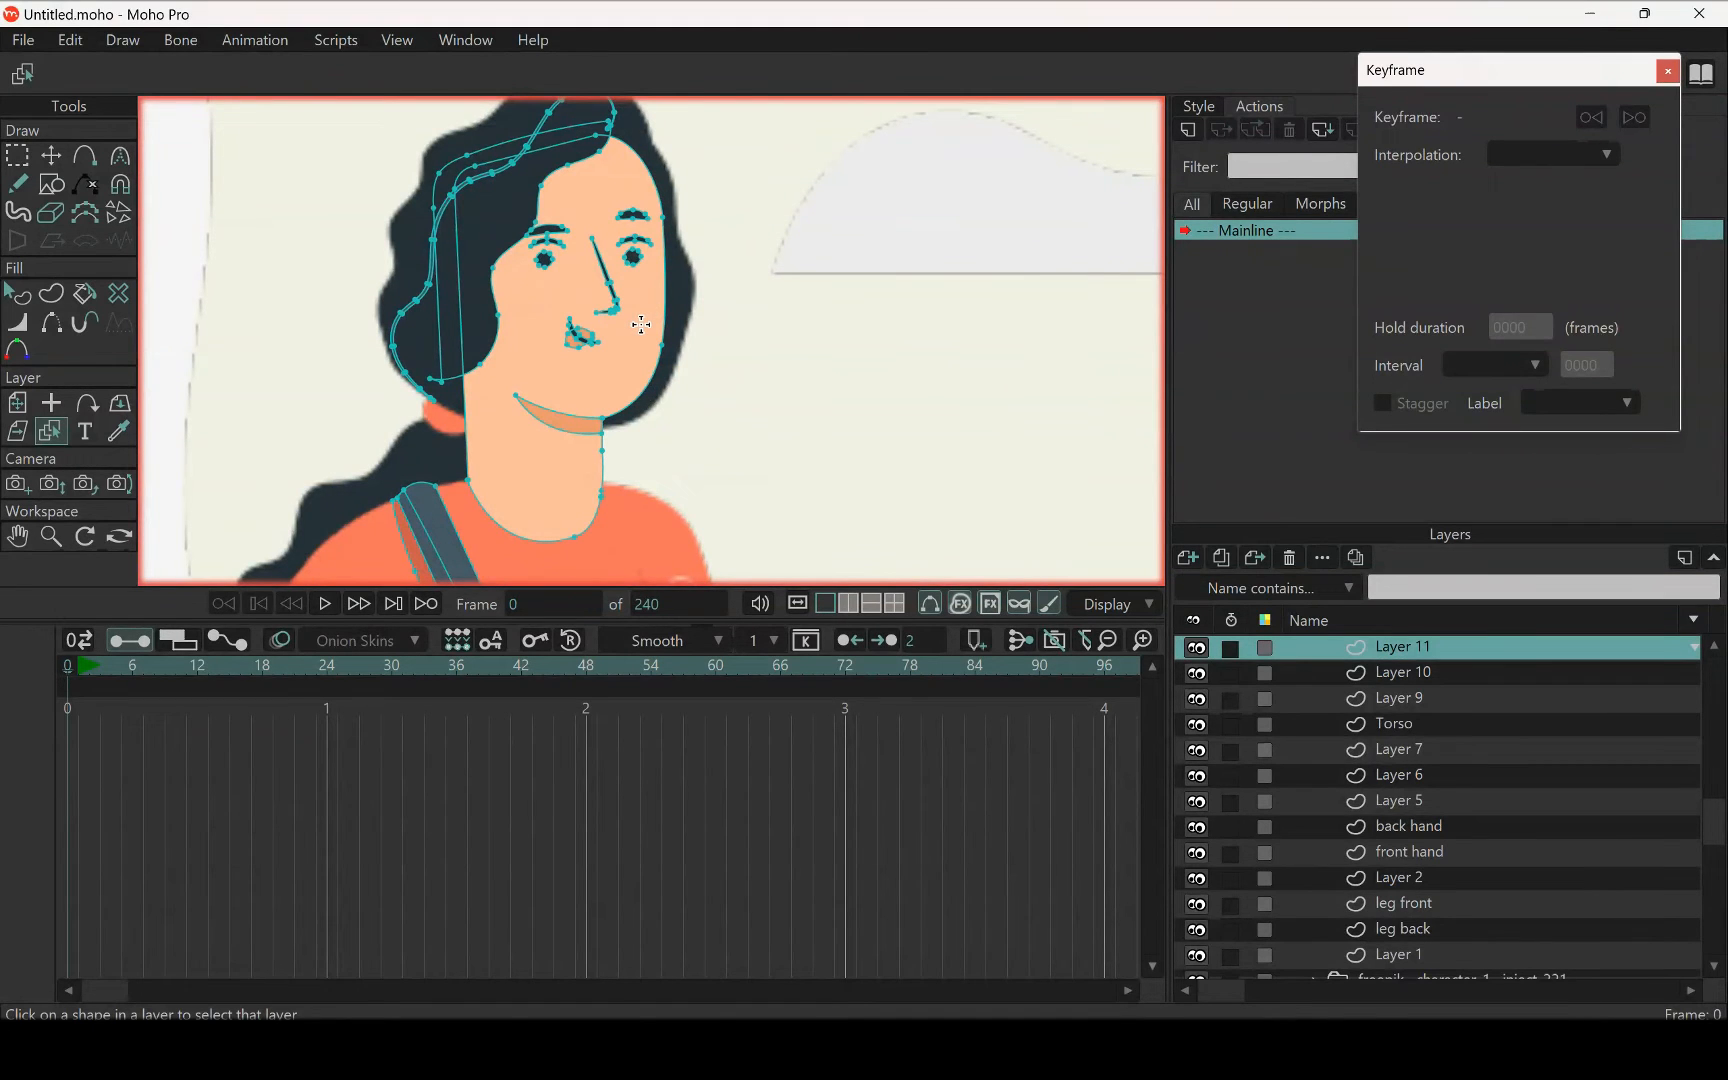
{"action": "scroll", "coordinate": [641, 324], "scroll_direction": "down", "scroll_amount": 3}
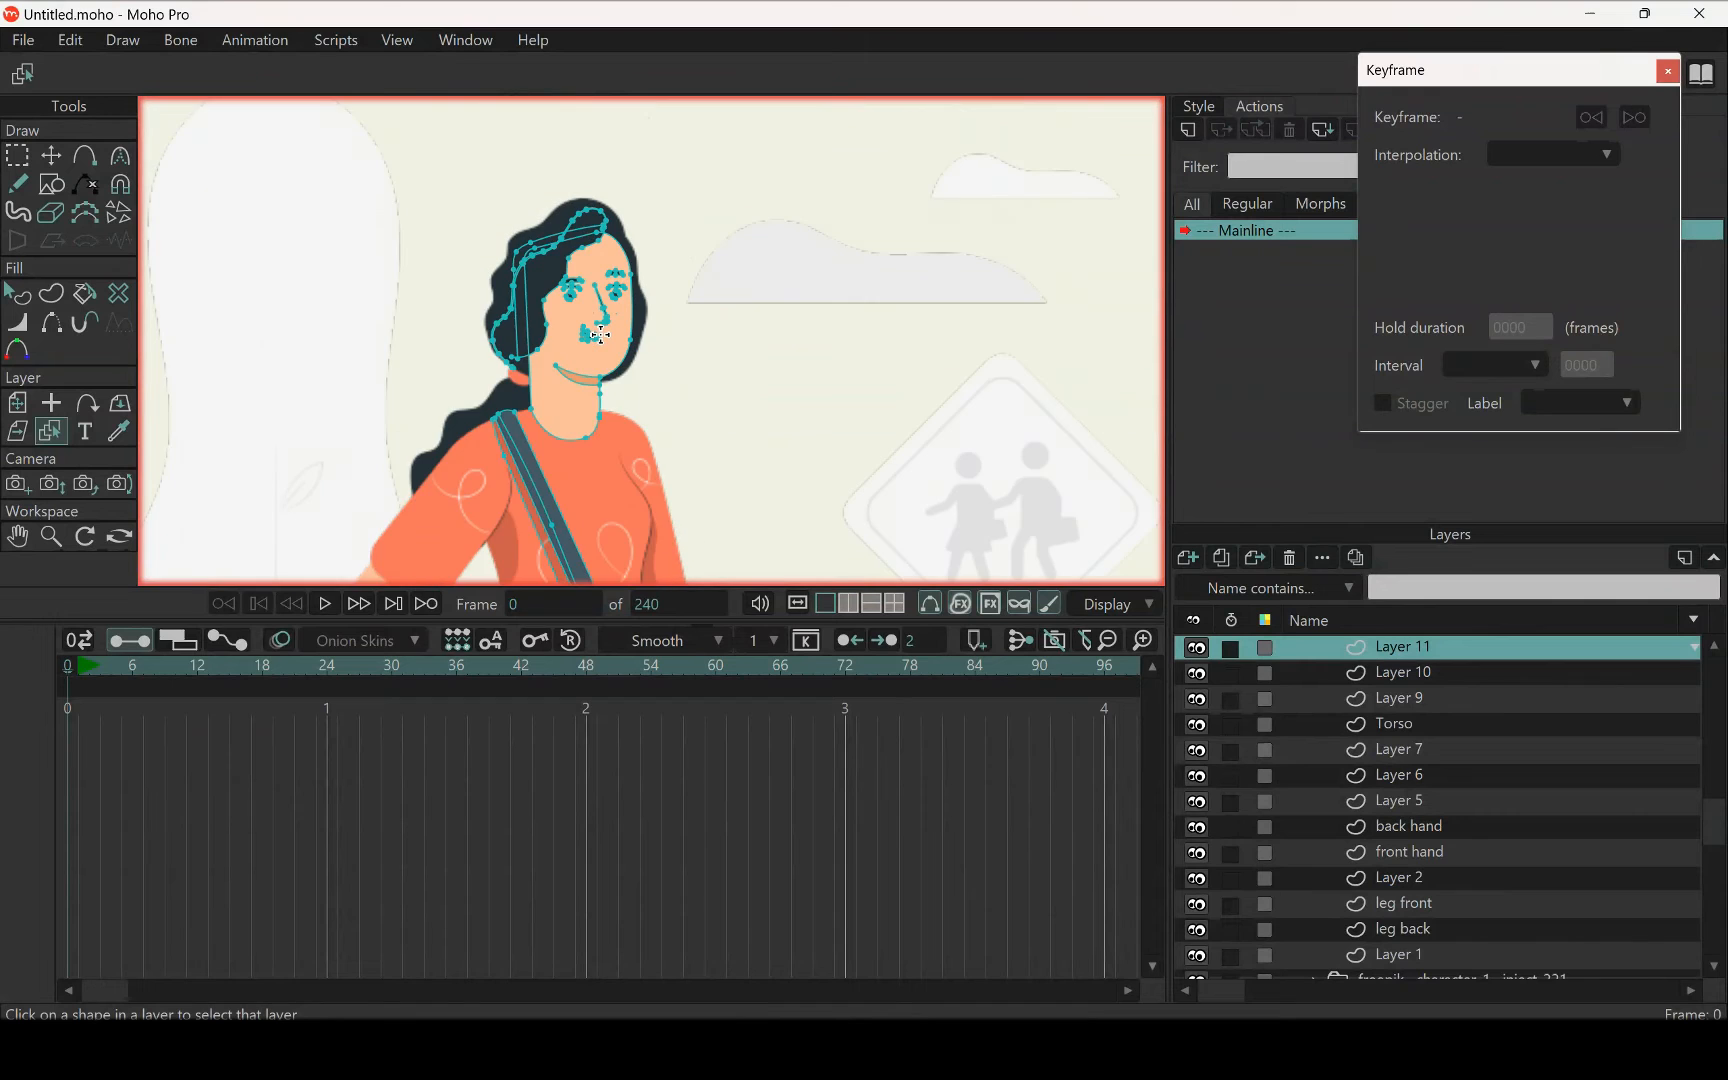
{"action": "scroll", "coordinate": [620, 305], "scroll_direction": "up", "scroll_amount": 3}
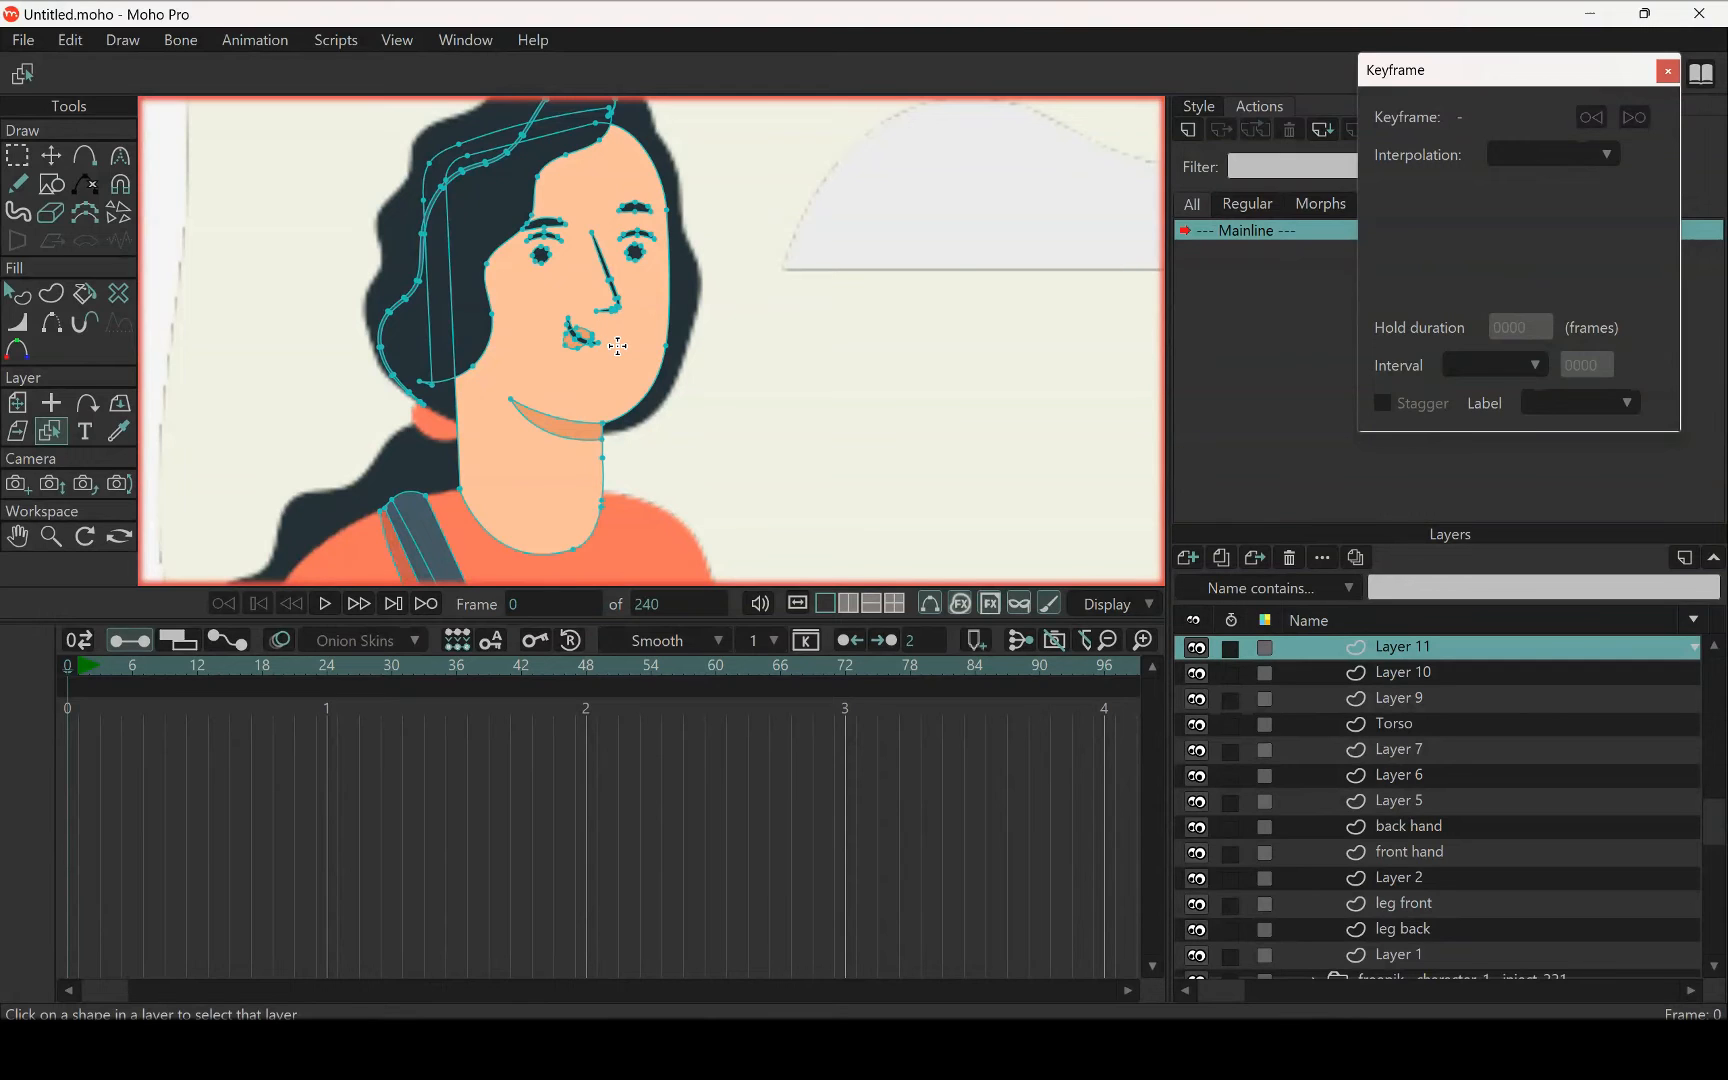
Select the woman's eyebrows, eyelids, eyes, nose, mouth line and lip shape on Layer 11 and cut them out
{"action": "left_click", "coordinate": [16, 155]}
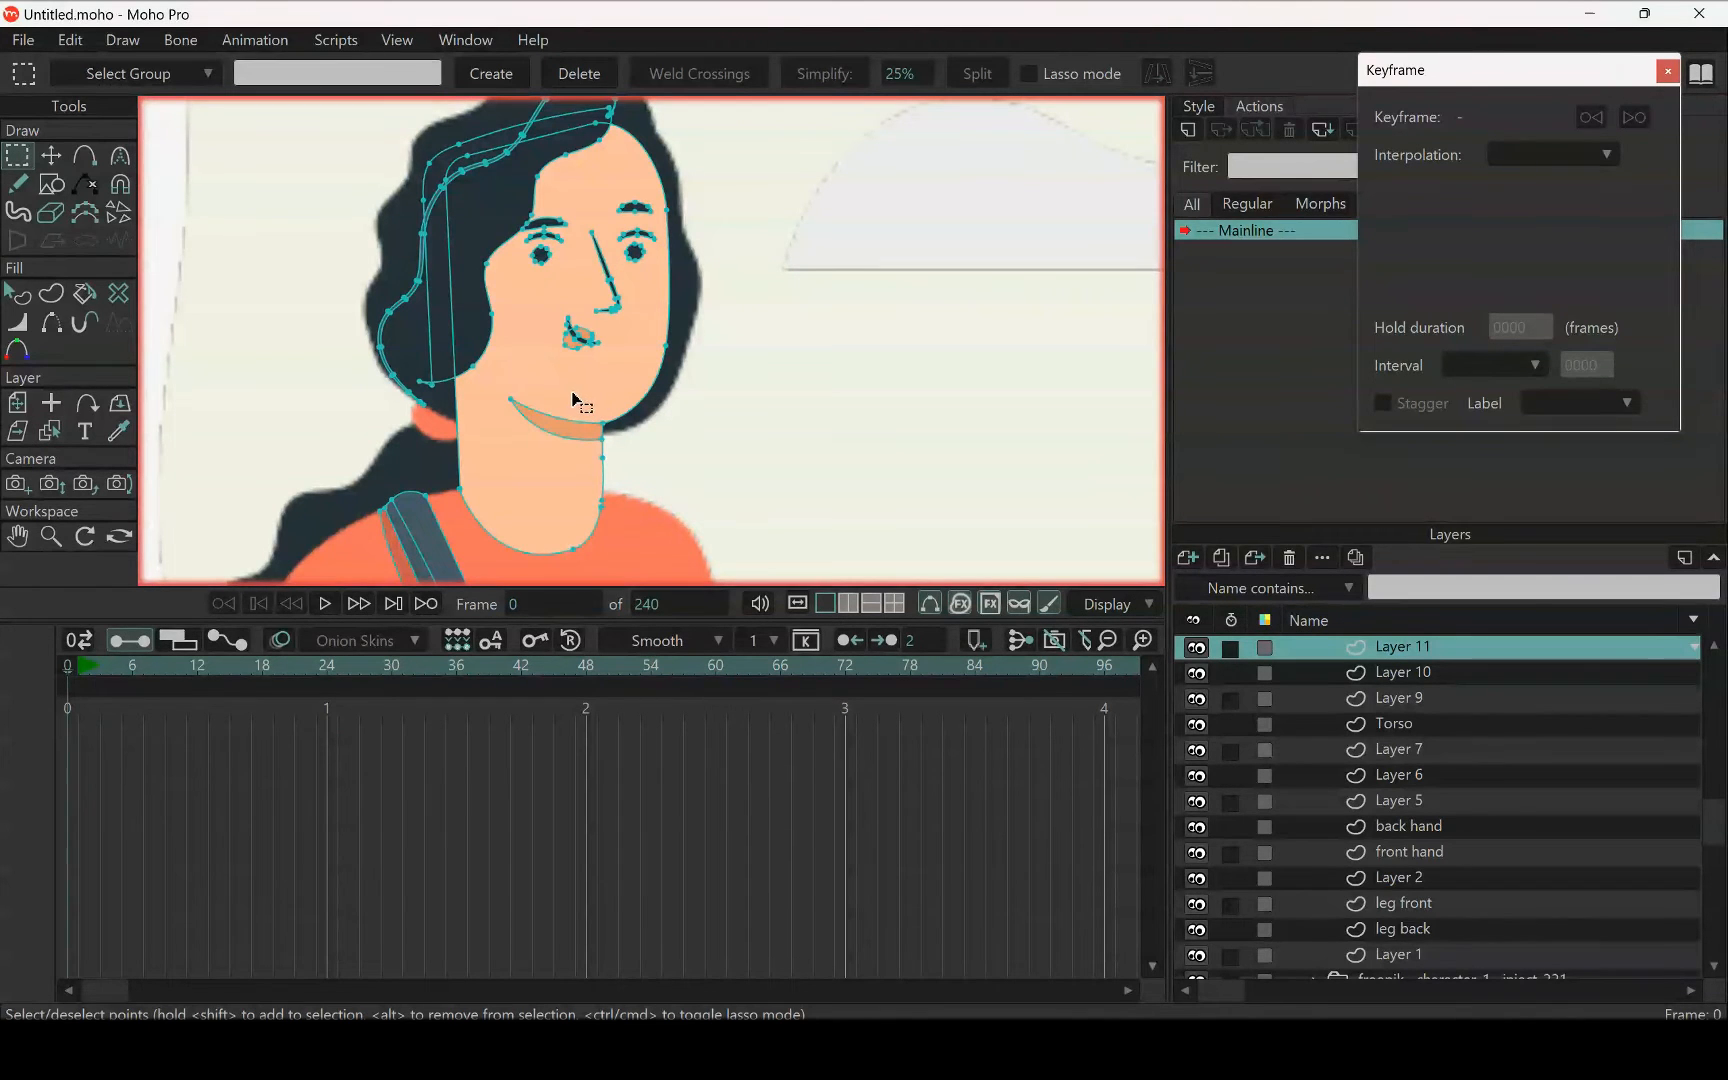
{"action": "mouse_move", "coordinate": [573, 392]}
{"action": "left_mouse_down"}
{"action": "mouse_move", "coordinate": [625, 368]}
{"action": "mouse_move", "coordinate": [669, 270]}
{"action": "mouse_move", "coordinate": [654, 188]}
{"action": "mouse_move", "coordinate": [564, 180]}
{"action": "mouse_move", "coordinate": [518, 246]}
{"action": "mouse_move", "coordinate": [515, 302]}
{"action": "mouse_move", "coordinate": [572, 380]}
{"action": "mouse_move", "coordinate": [571, 349]}
{"action": "left_mouse_up"}
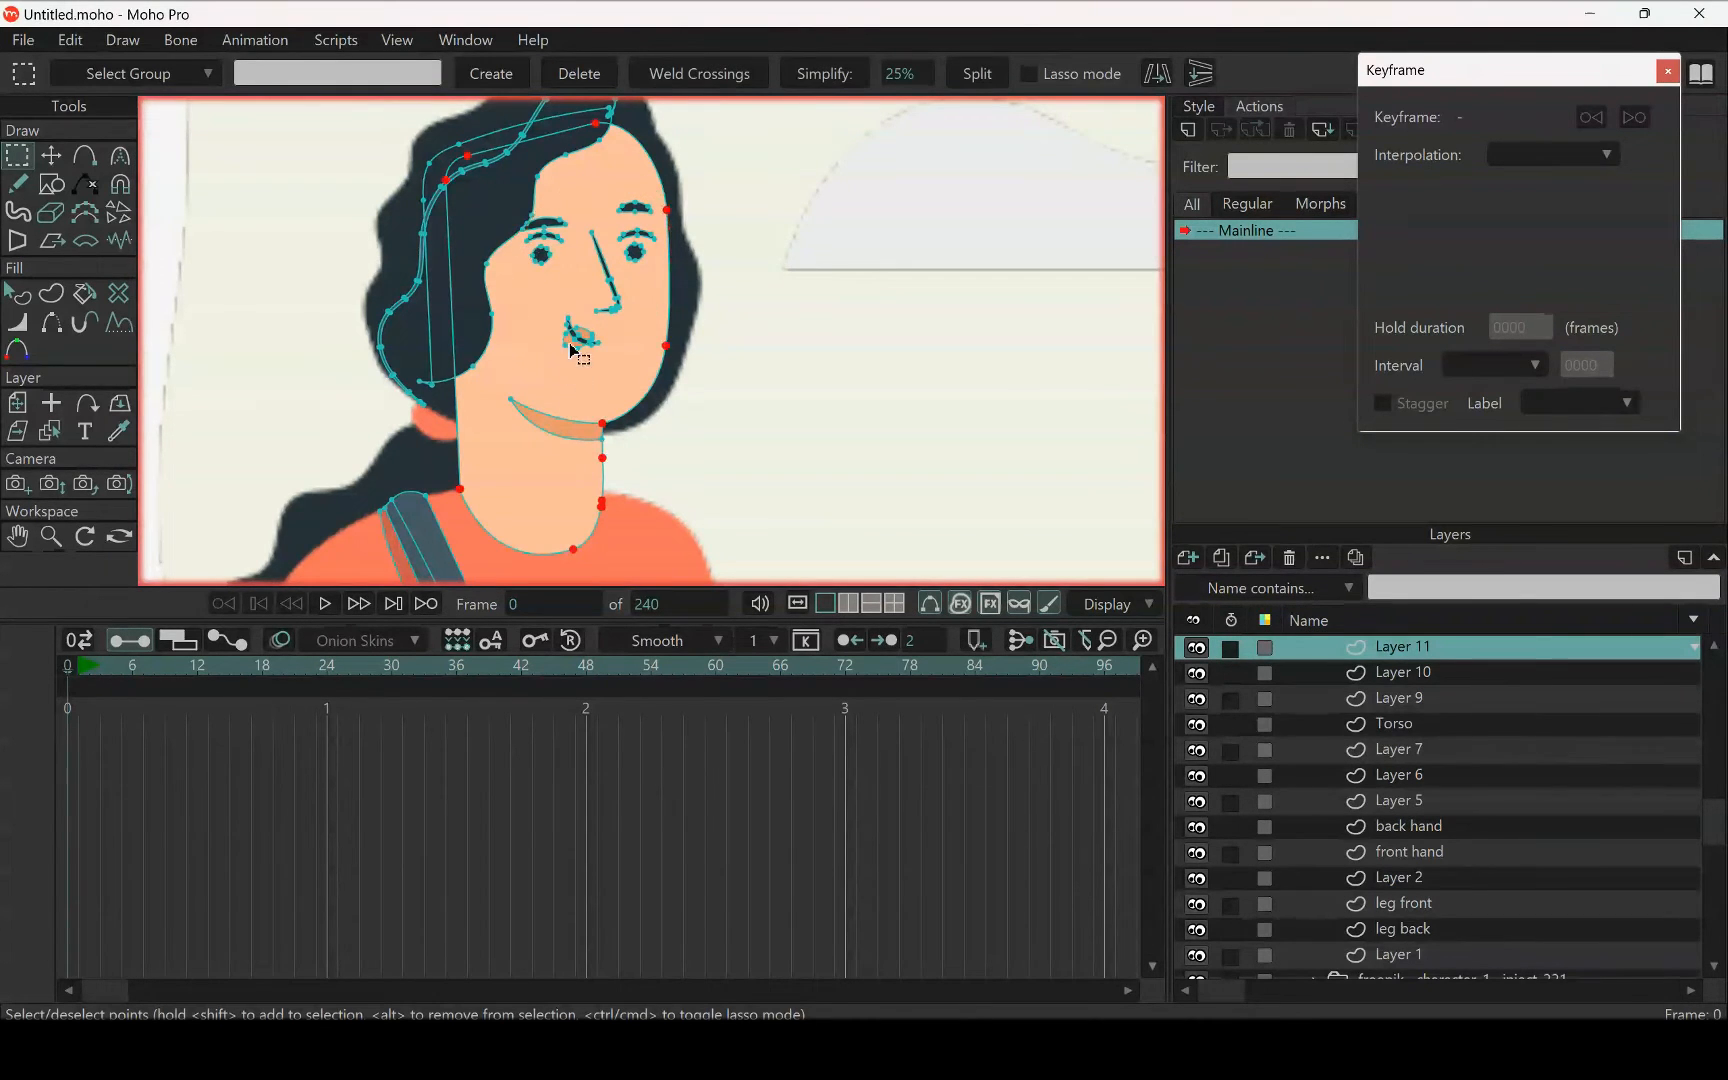
{"action": "scroll", "coordinate": [571, 349], "scroll_direction": "up", "scroll_amount": 5}
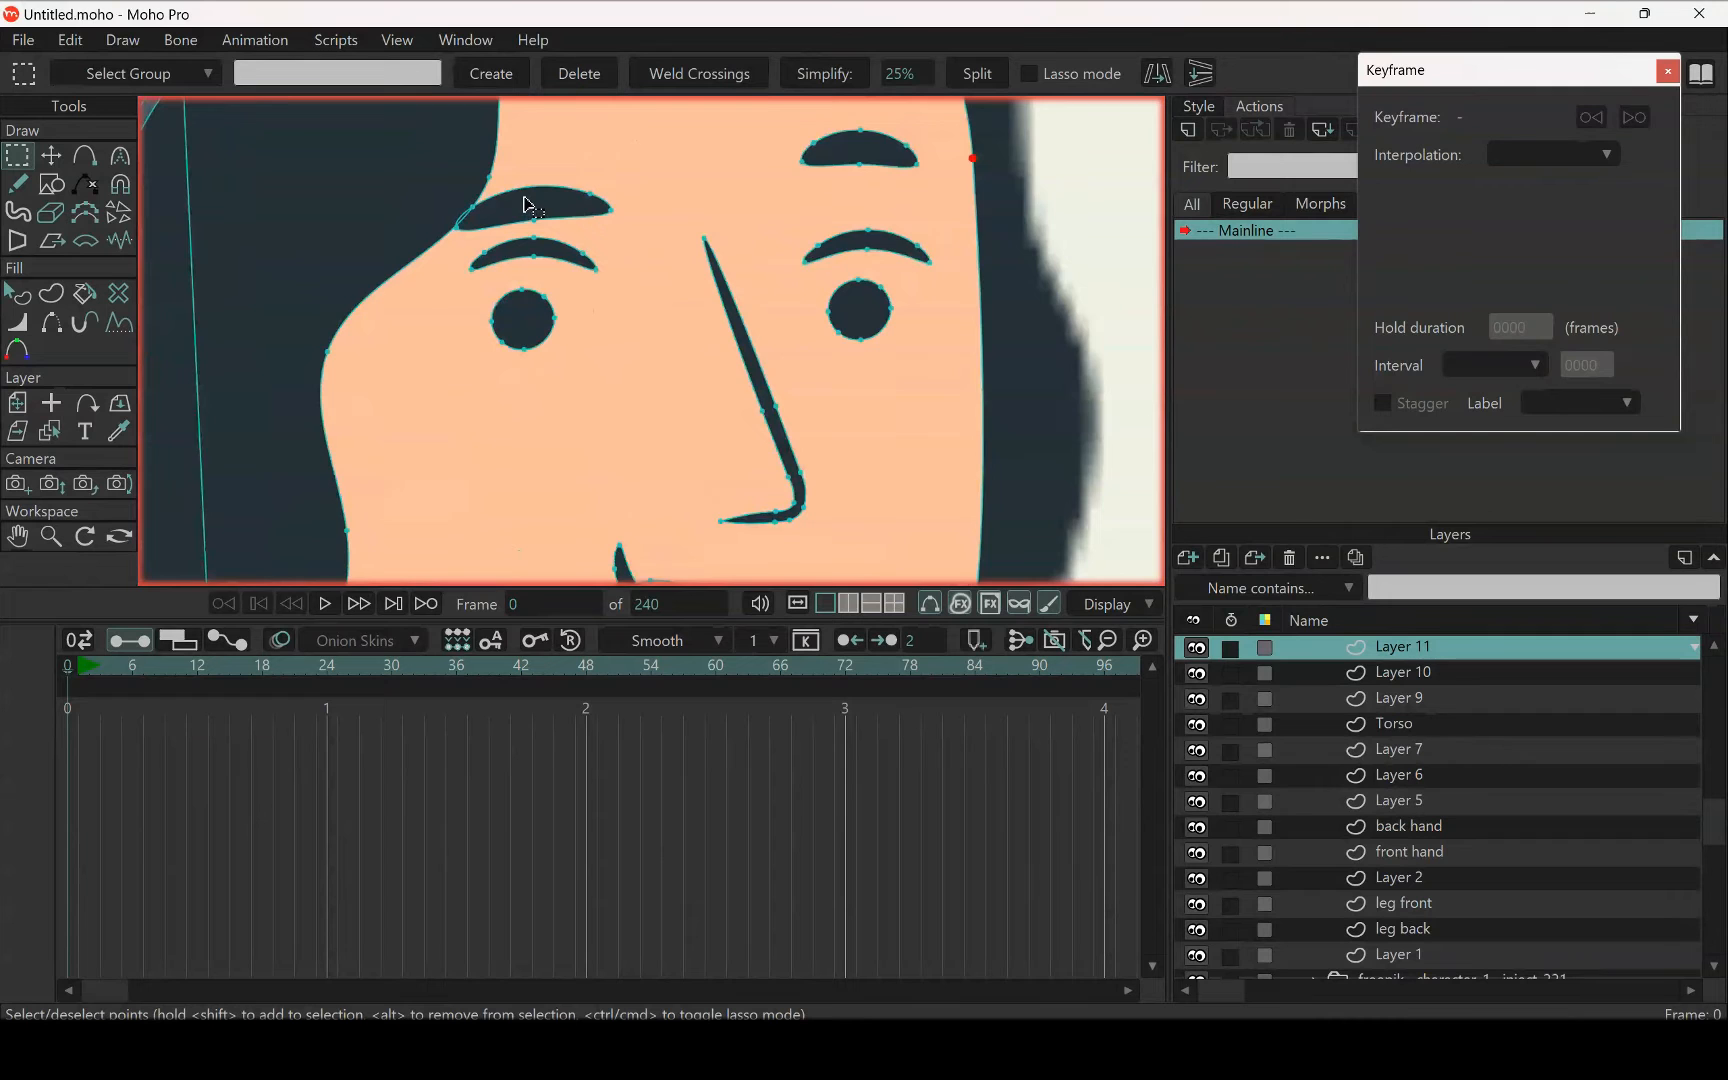
{"action": "scroll", "coordinate": [527, 205], "scroll_direction": "down", "scroll_amount": 3}
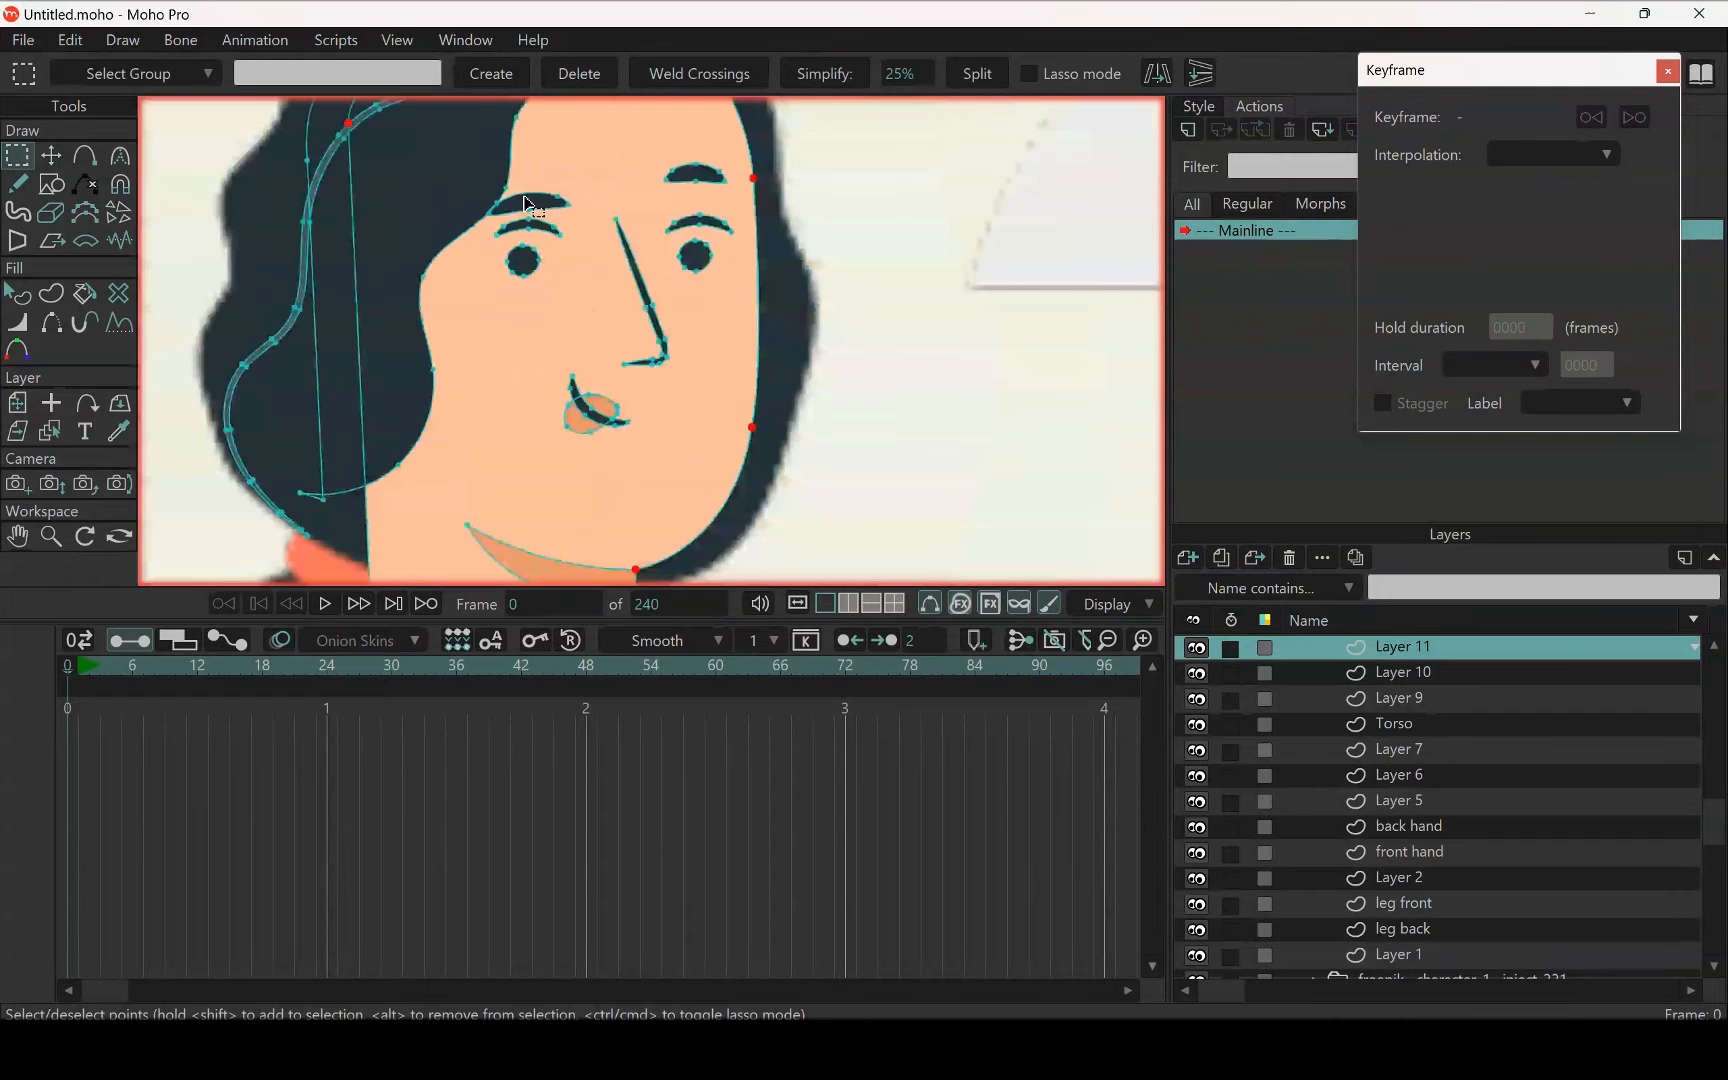
{"action": "left_click", "coordinate": [688, 171], "text": "shift"}
{"action": "left_click", "coordinate": [650, 304], "text": "shift"}
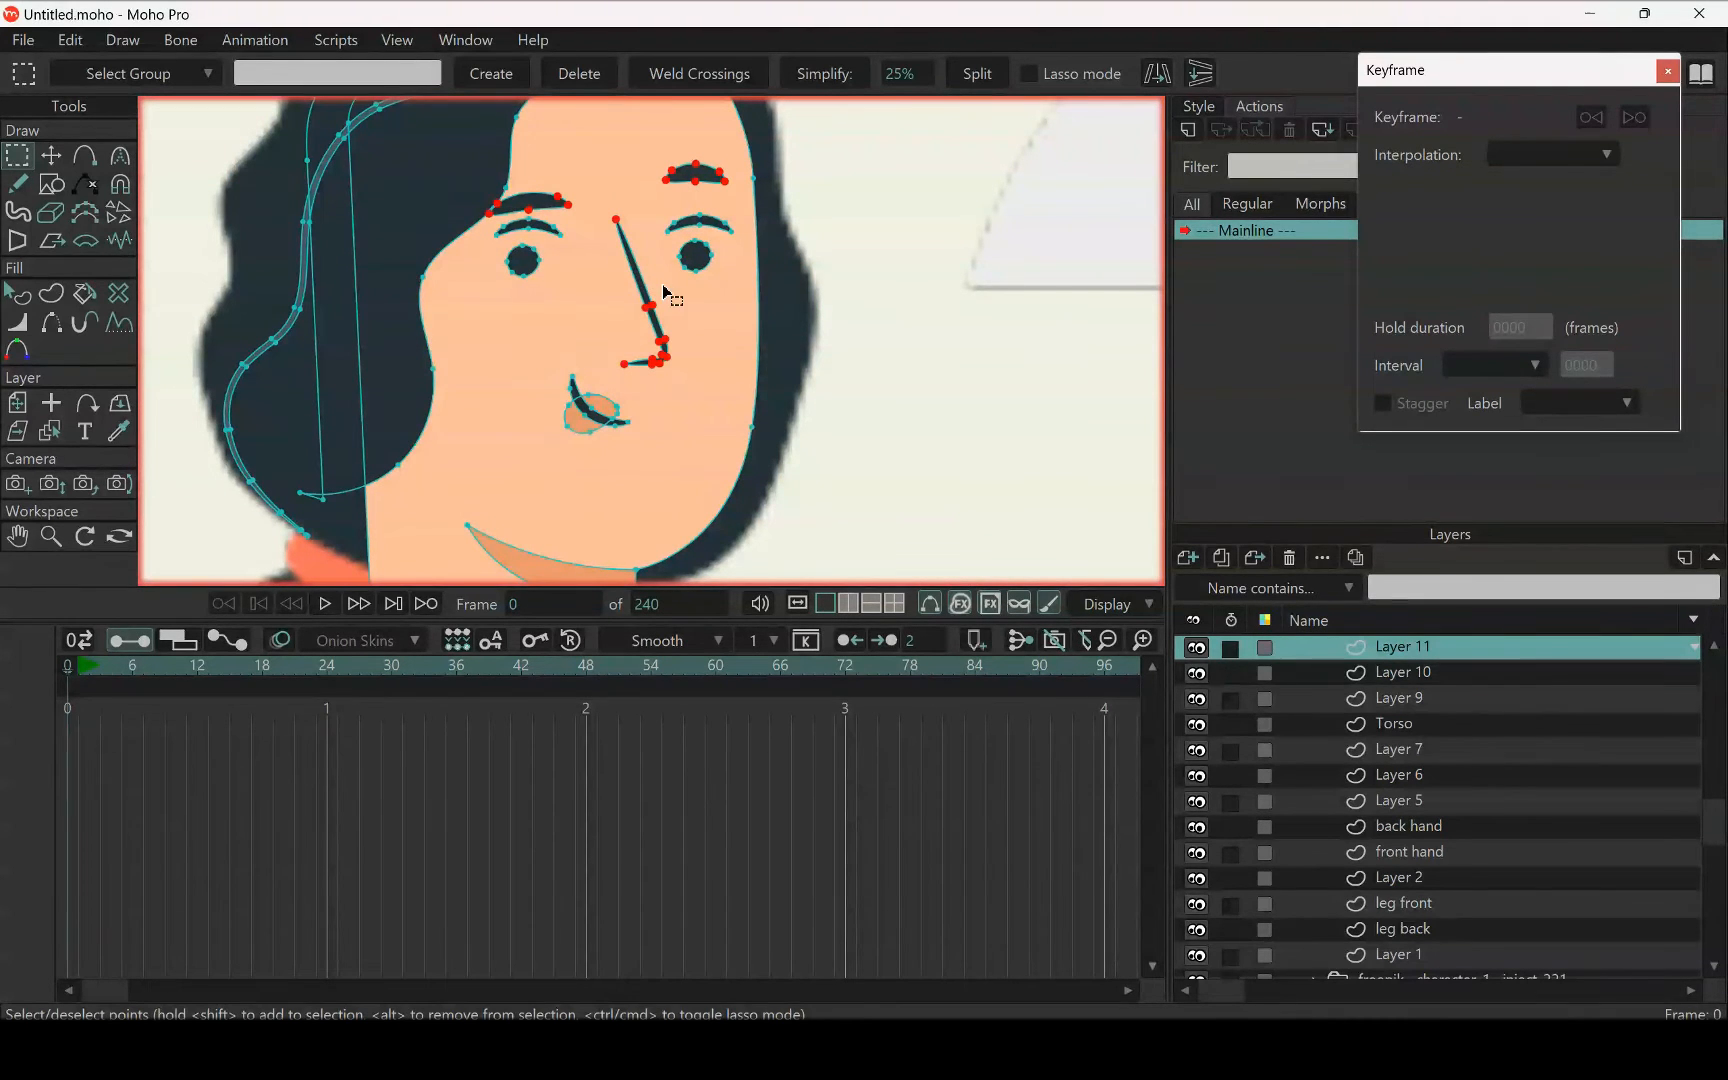
{"action": "left_click", "coordinate": [702, 220], "text": "shift"}
{"action": "left_click", "coordinate": [530, 230], "text": "shift"}
{"action": "left_click", "coordinate": [526, 262], "text": "shift"}
{"action": "left_click", "coordinate": [696, 256], "text": "shift"}
{"action": "scroll", "coordinate": [624, 362], "scroll_direction": "up", "scroll_amount": 5}
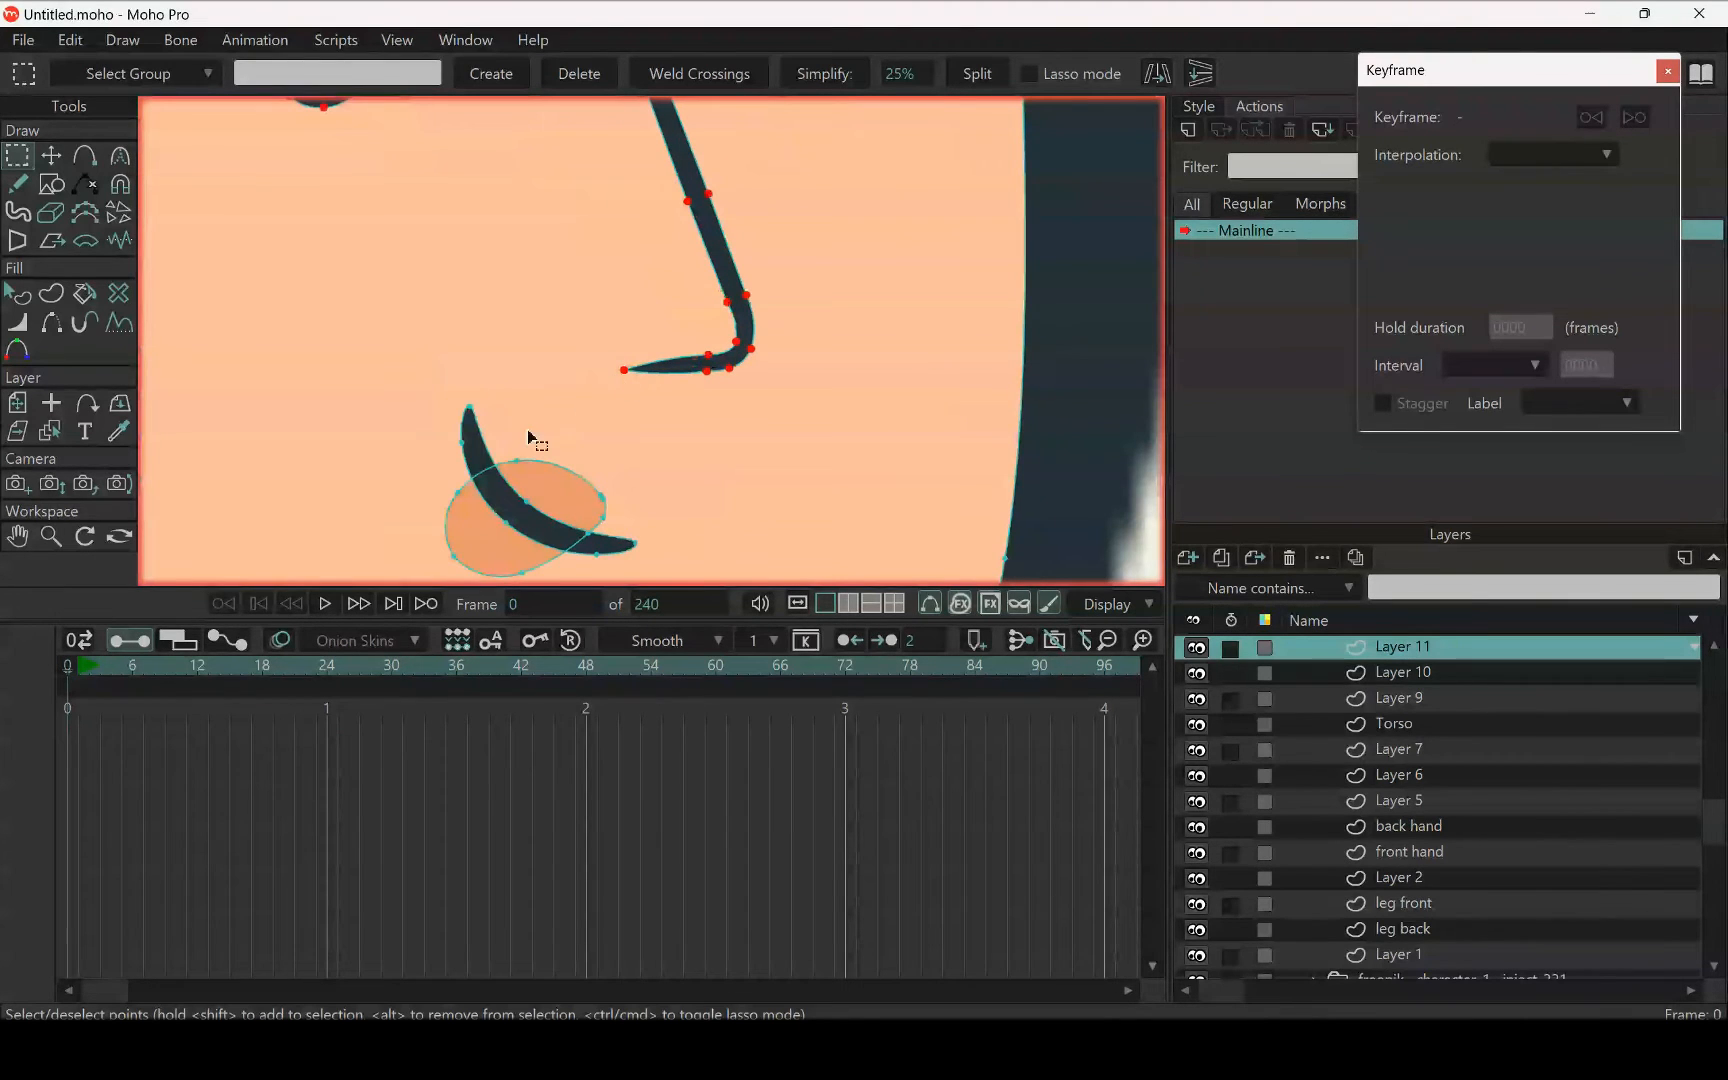
{"action": "left_click", "coordinate": [504, 502], "text": "shift"}
{"action": "left_click", "coordinate": [463, 509], "text": "shift"}
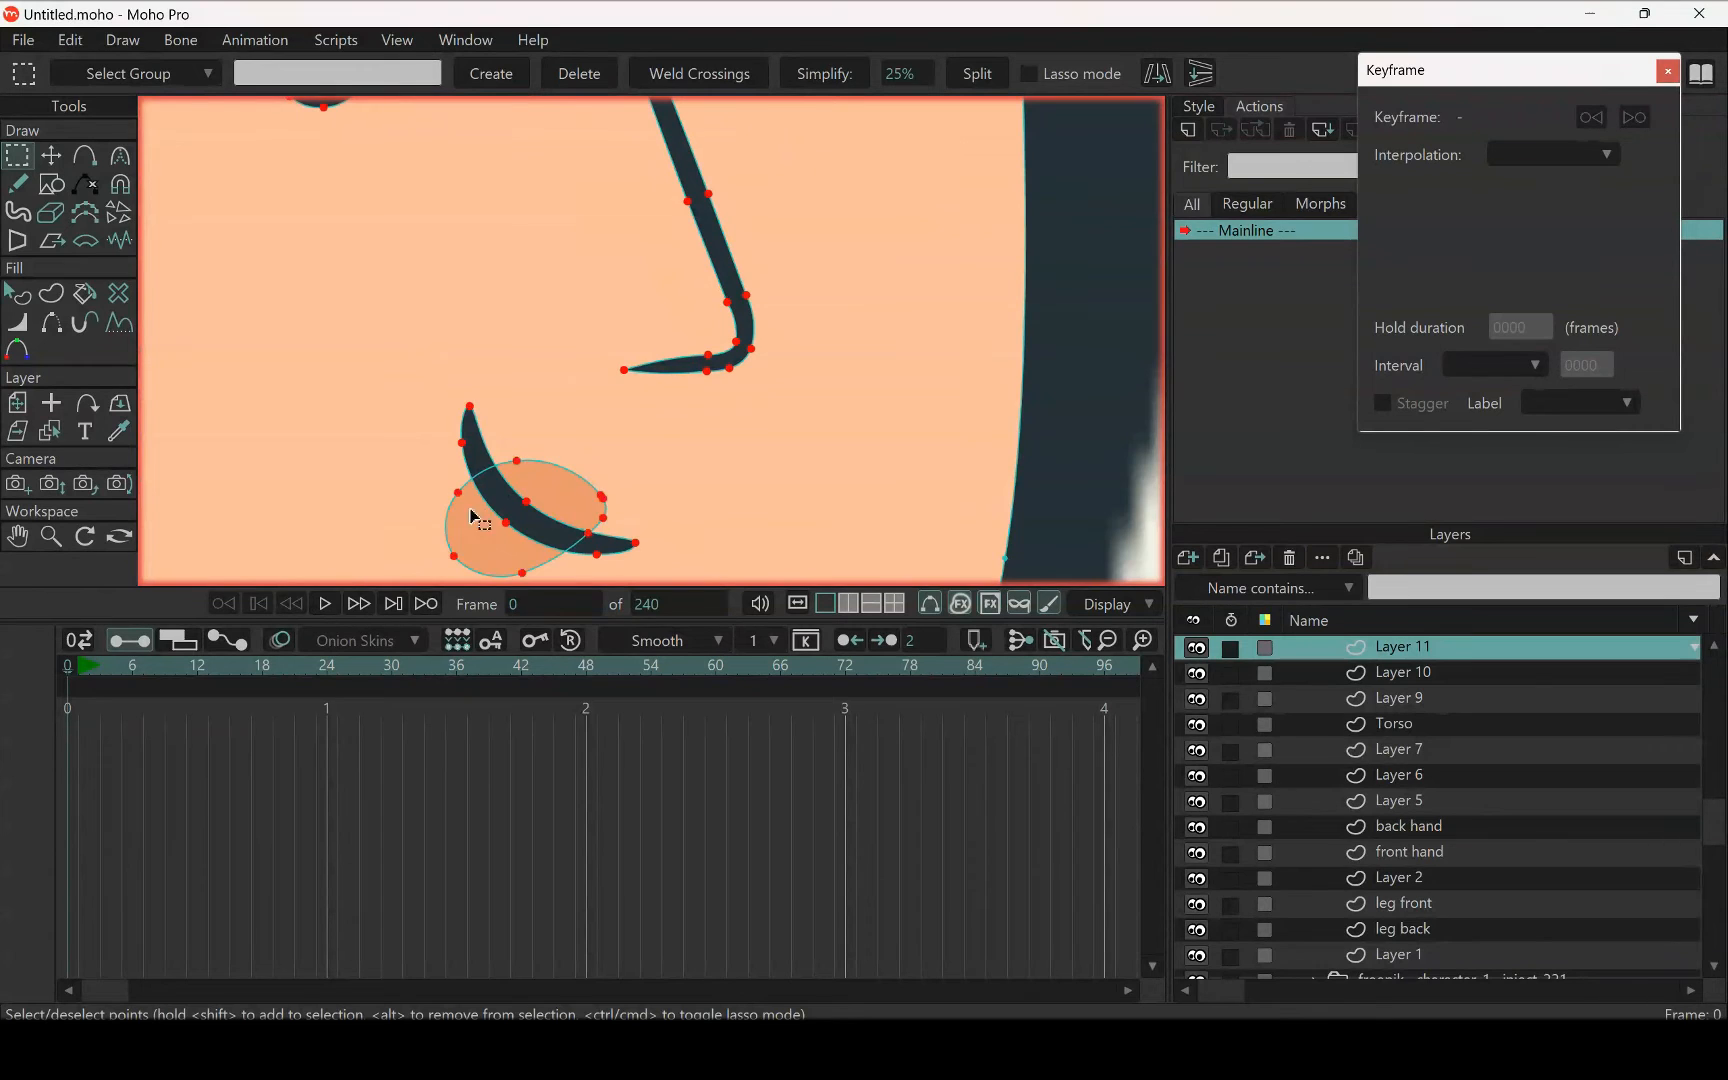
{"action": "scroll", "coordinate": [608, 430], "scroll_direction": "down", "scroll_amount": 5}
{"action": "left_click_drag", "start_coordinate": [627, 433], "coordinate": [630, 269]}
{"action": "scroll", "coordinate": [630, 269], "scroll_direction": "down", "scroll_amount": 3}
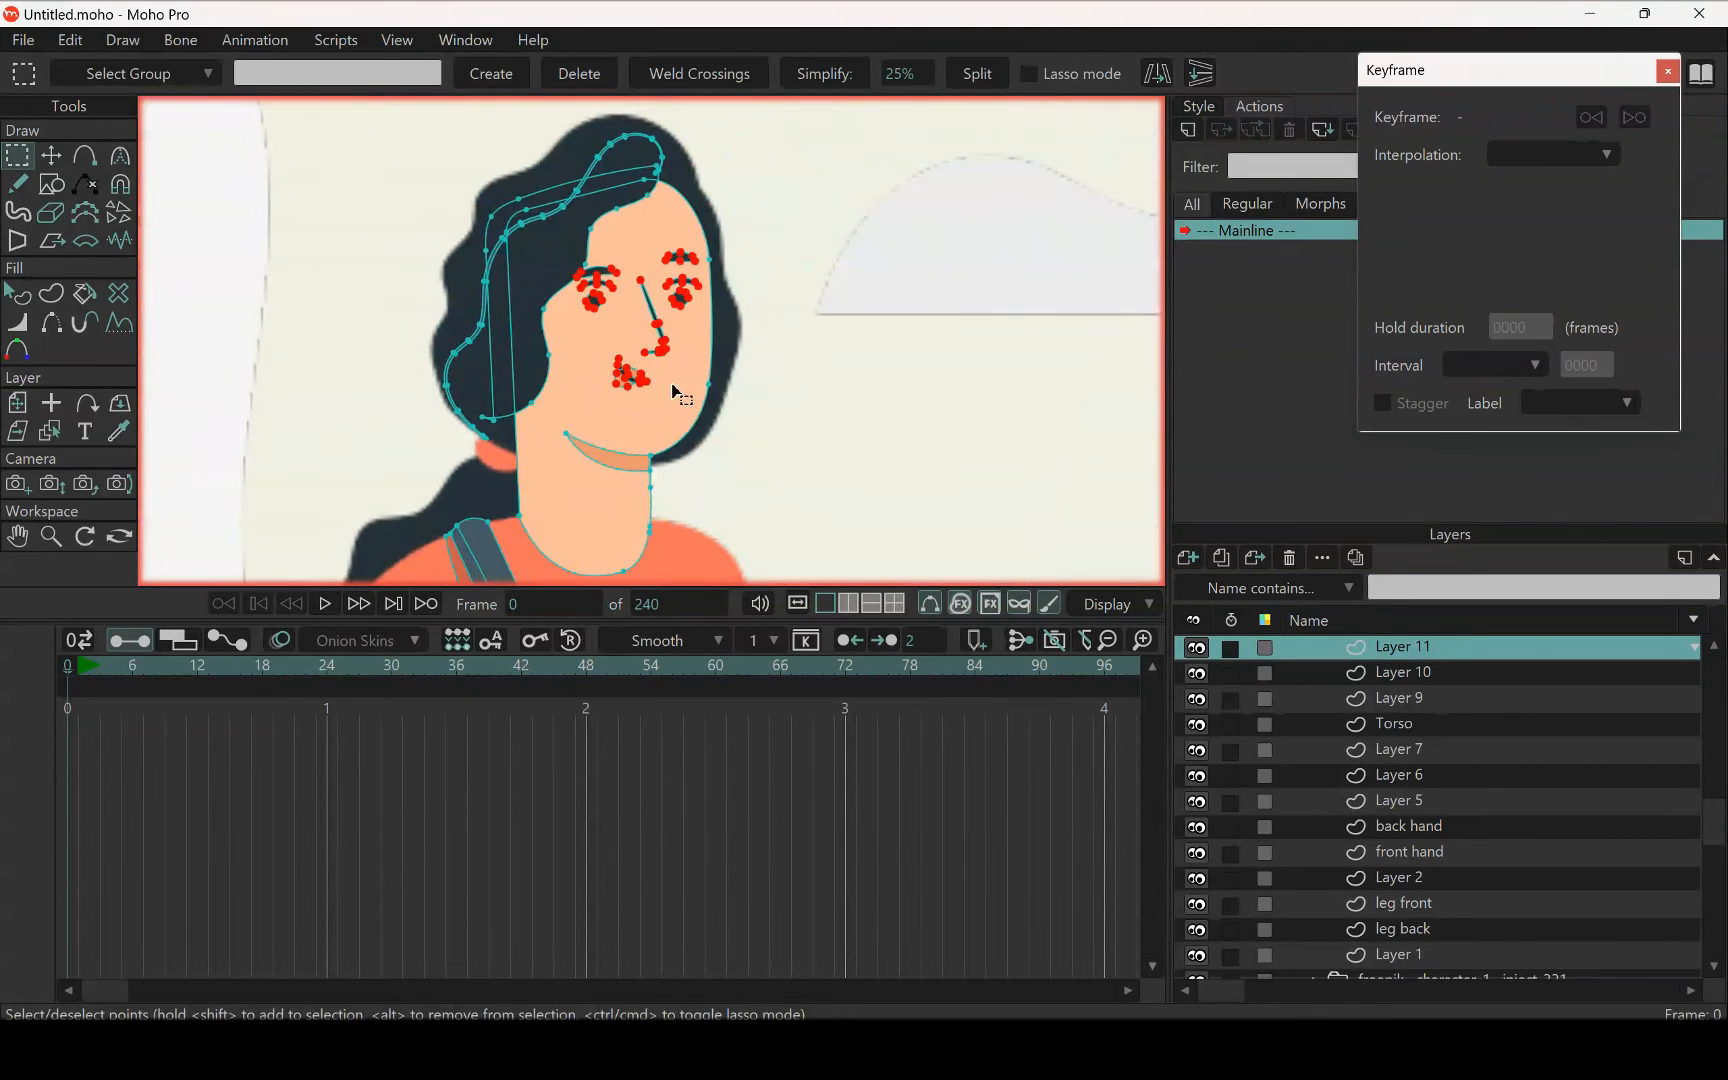
{"action": "key", "text": "Delete"}
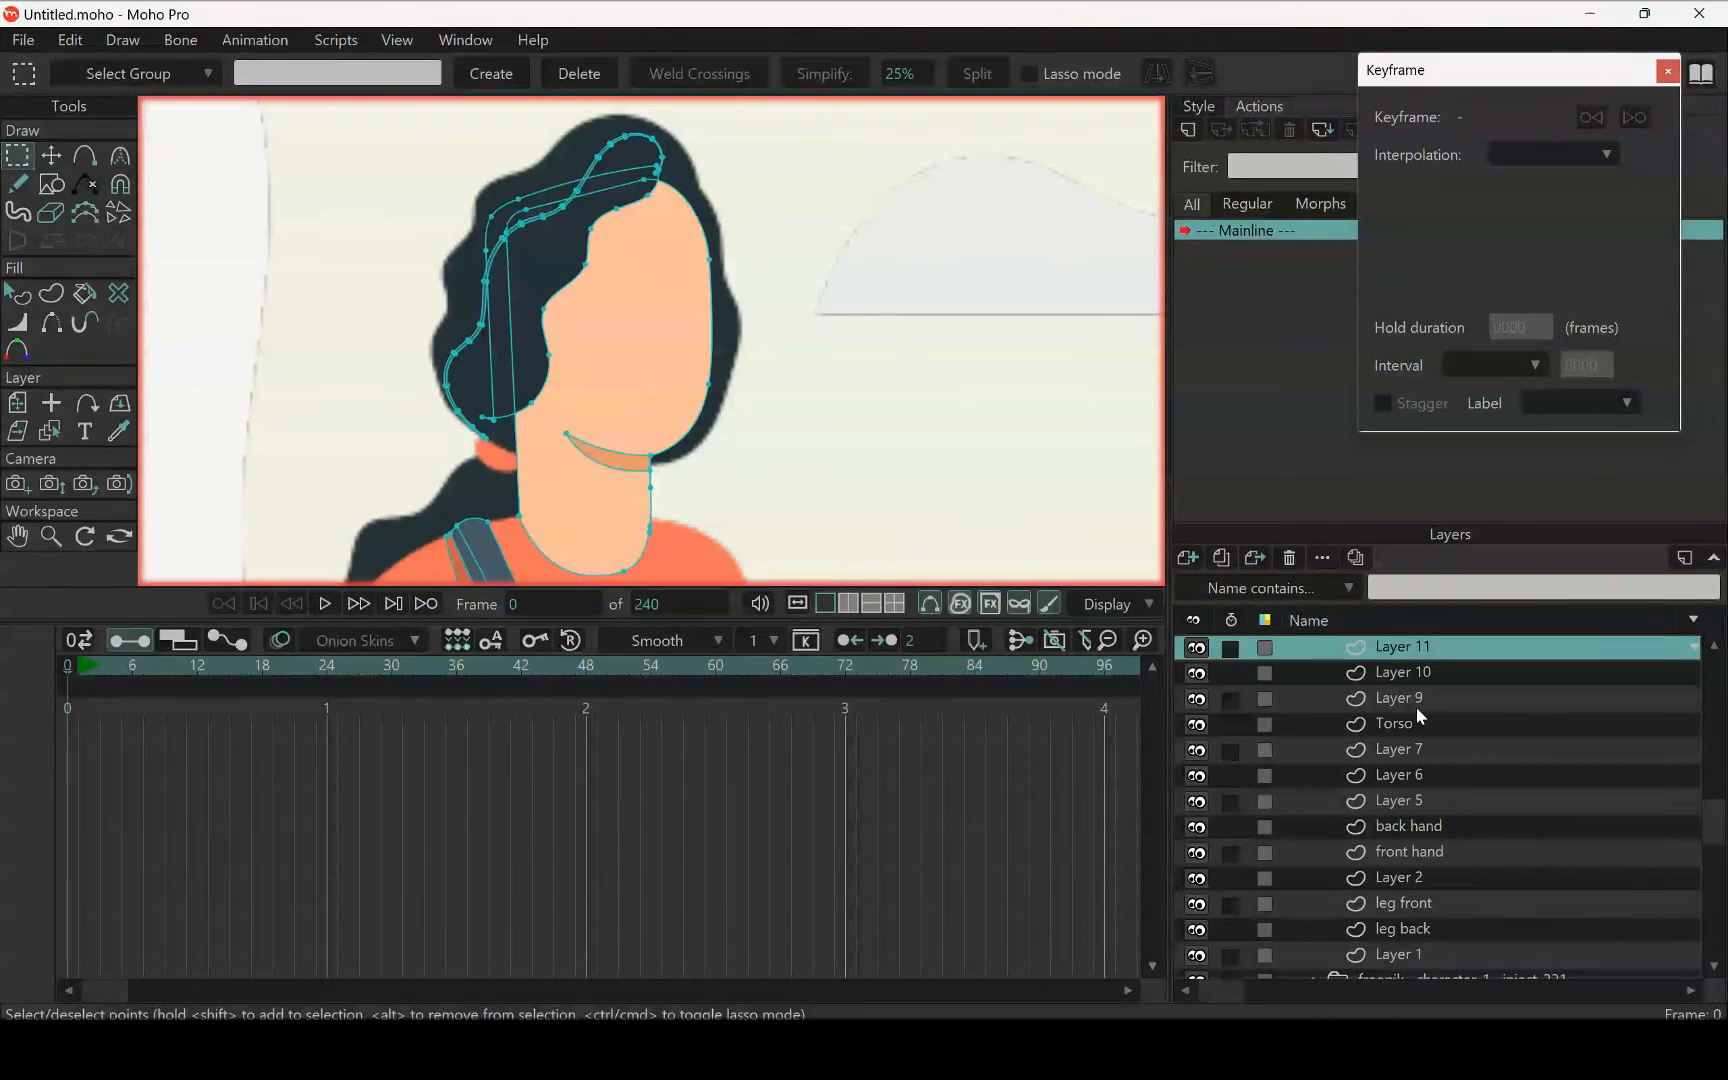
Add a new vector layer, place it directly above Layer 11 and name it "face"
{"action": "left_click", "coordinate": [1393, 676]}
{"action": "key", "text": "ctrl+r"}
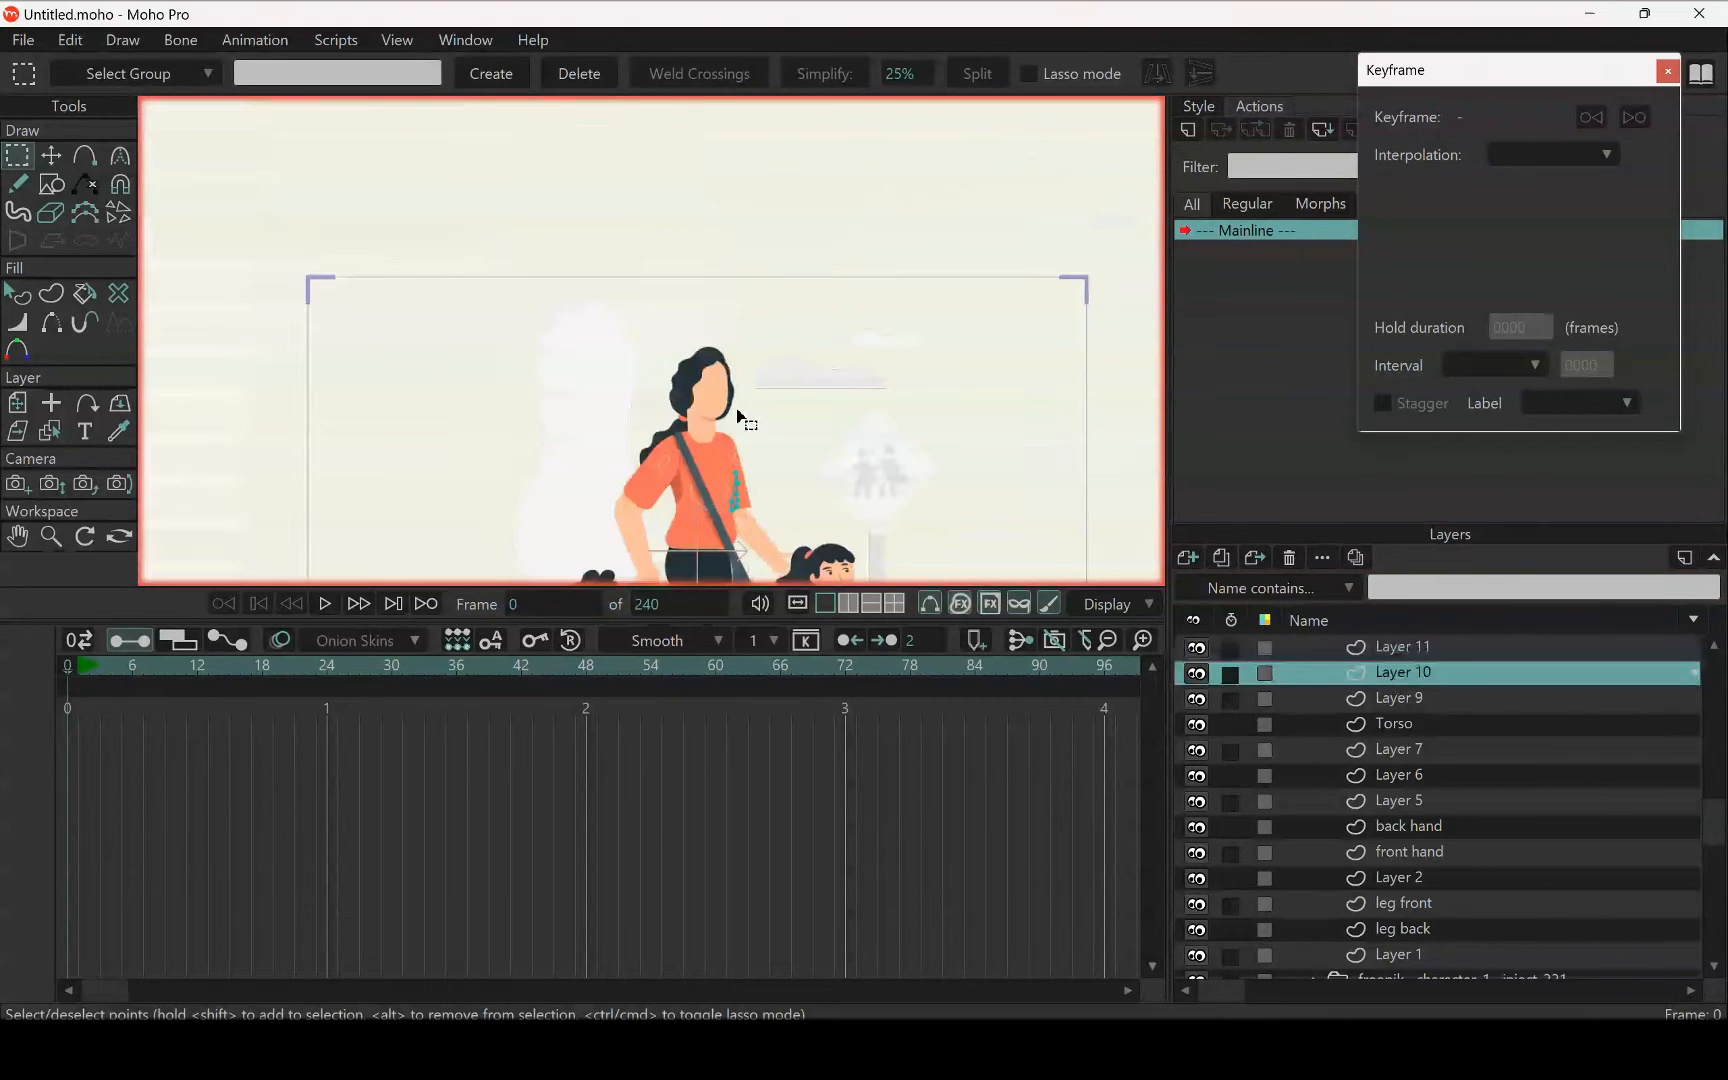
{"action": "scroll", "coordinate": [786, 354], "scroll_direction": "down", "scroll_amount": 1}
{"action": "left_click_drag", "start_coordinate": [786, 354], "coordinate": [689, 330]}
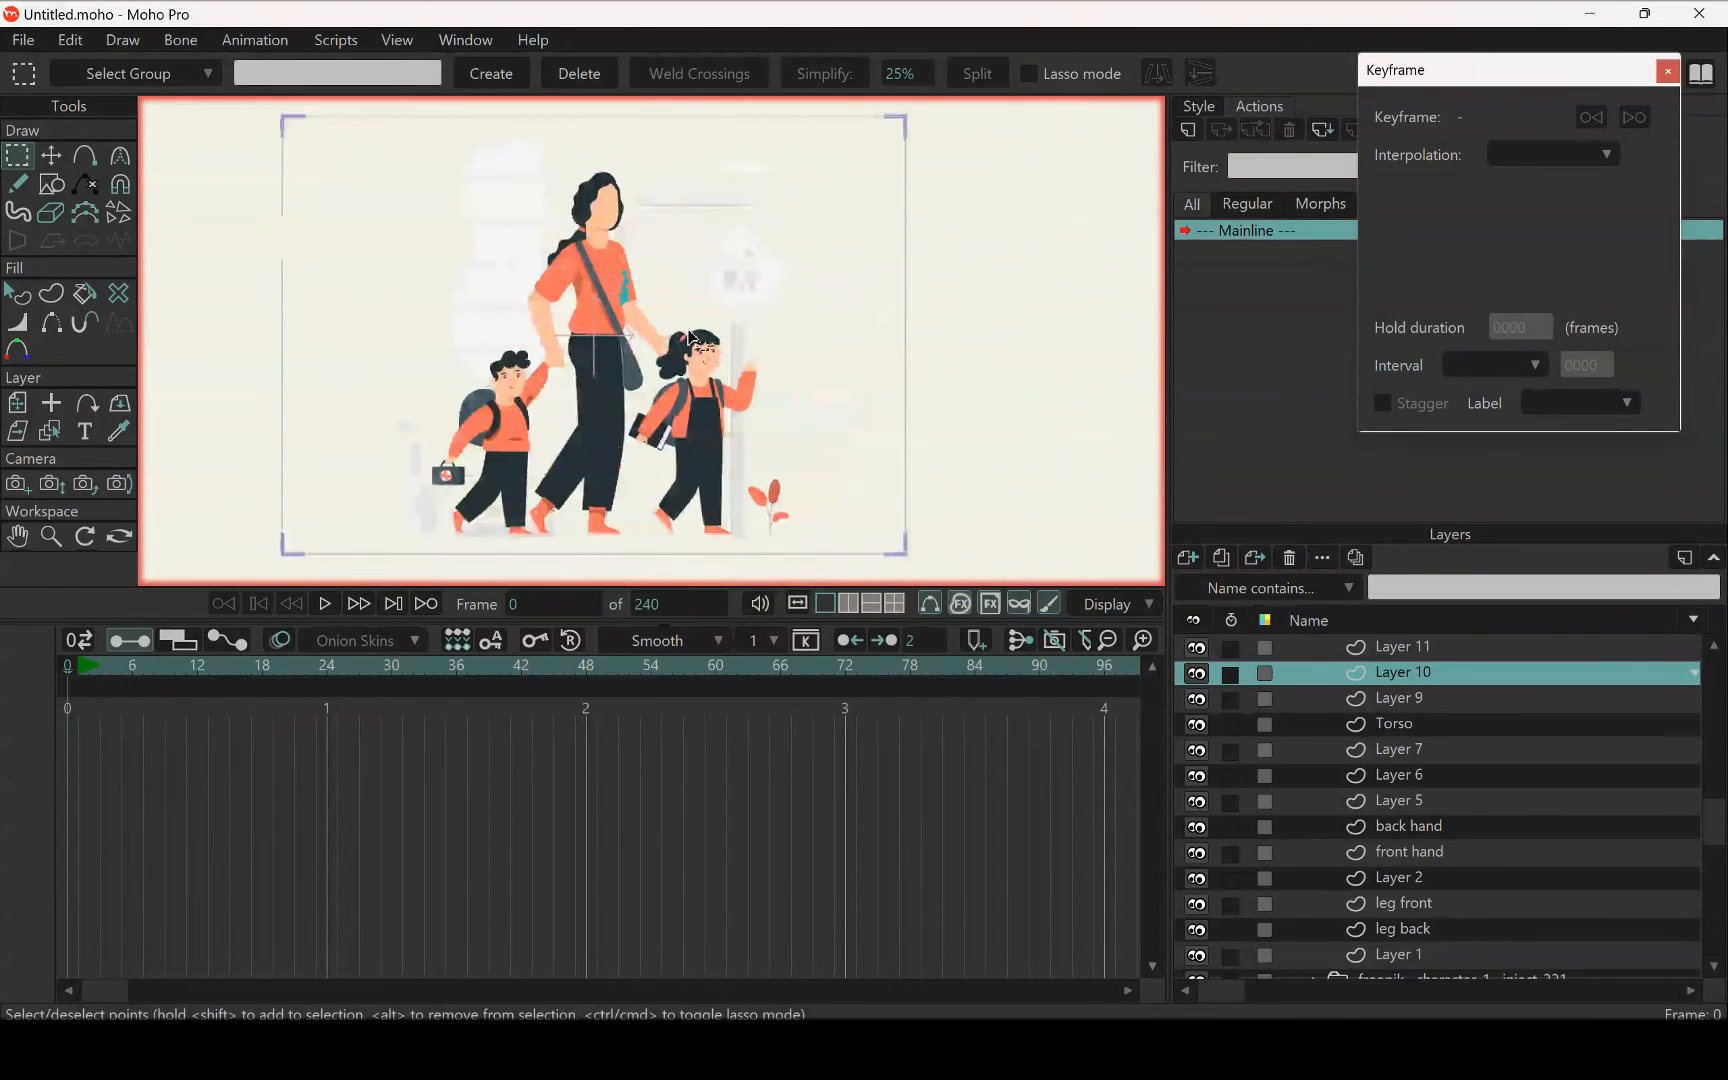
{"action": "left_click", "coordinate": [1398, 699]}
{"action": "left_click", "coordinate": [1399, 722]}
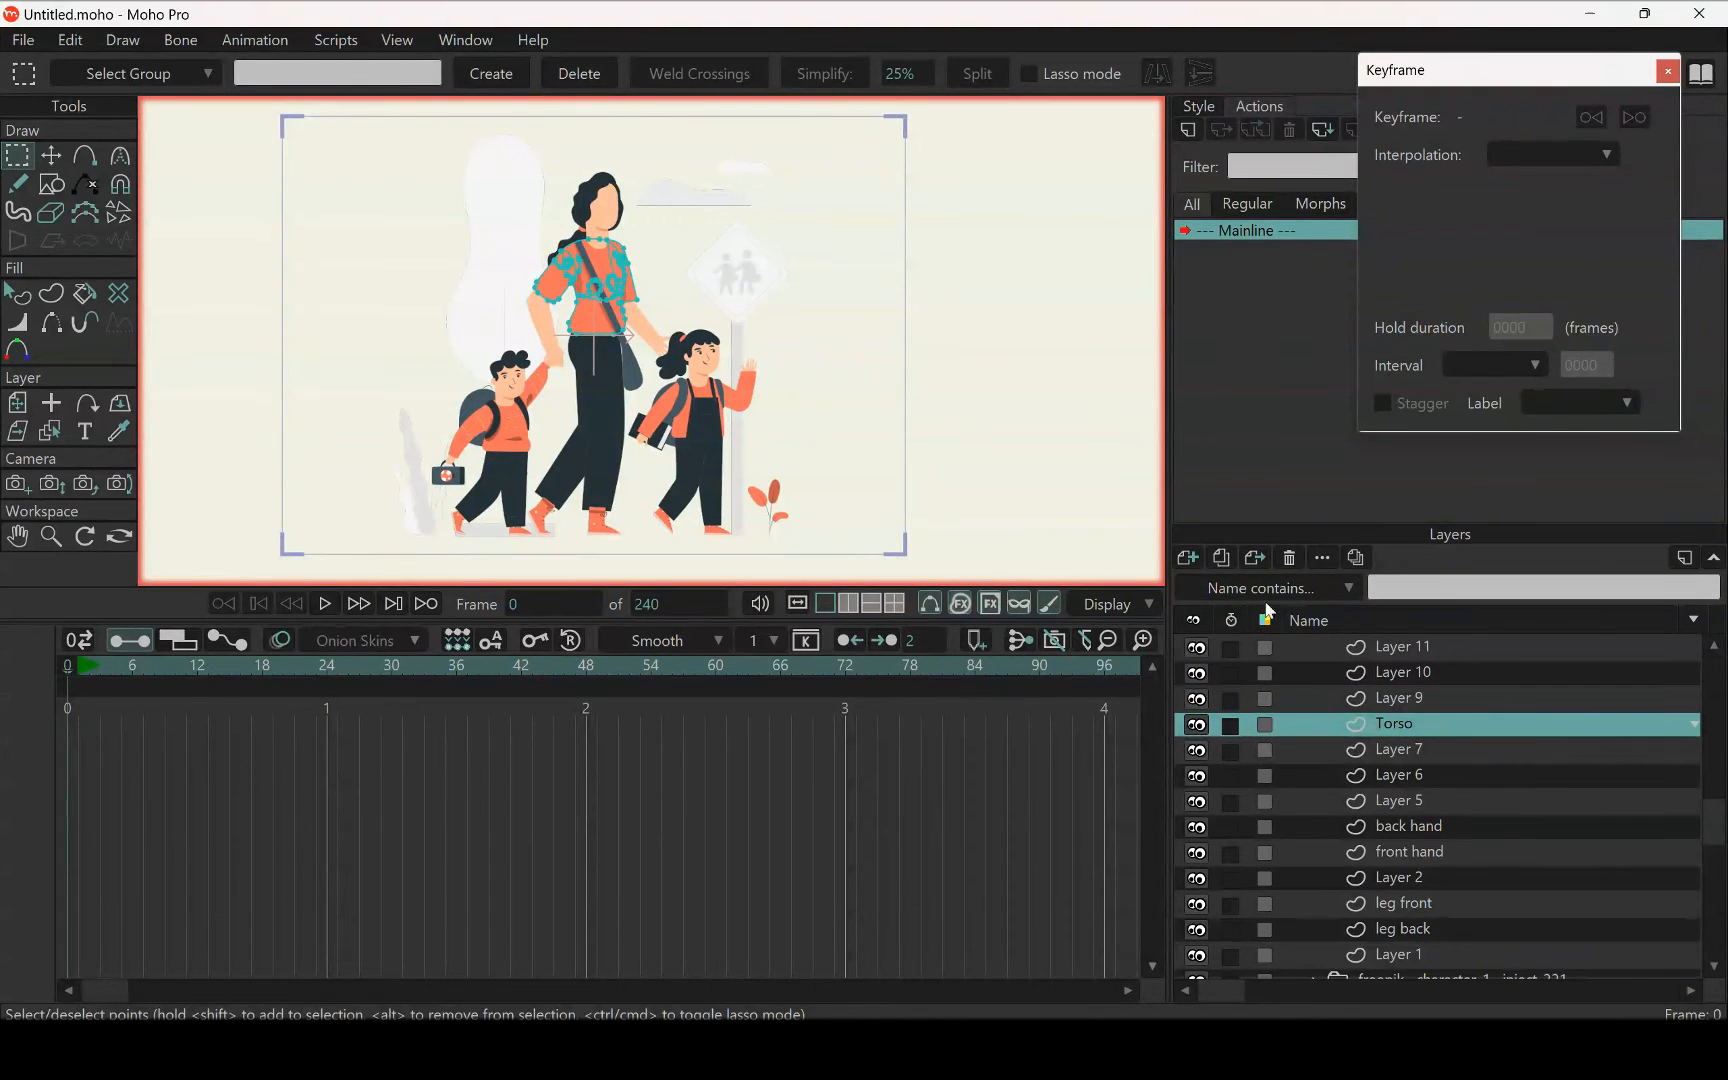
{"action": "left_click", "coordinate": [1186, 558]}
{"action": "left_click", "coordinate": [1250, 598]}
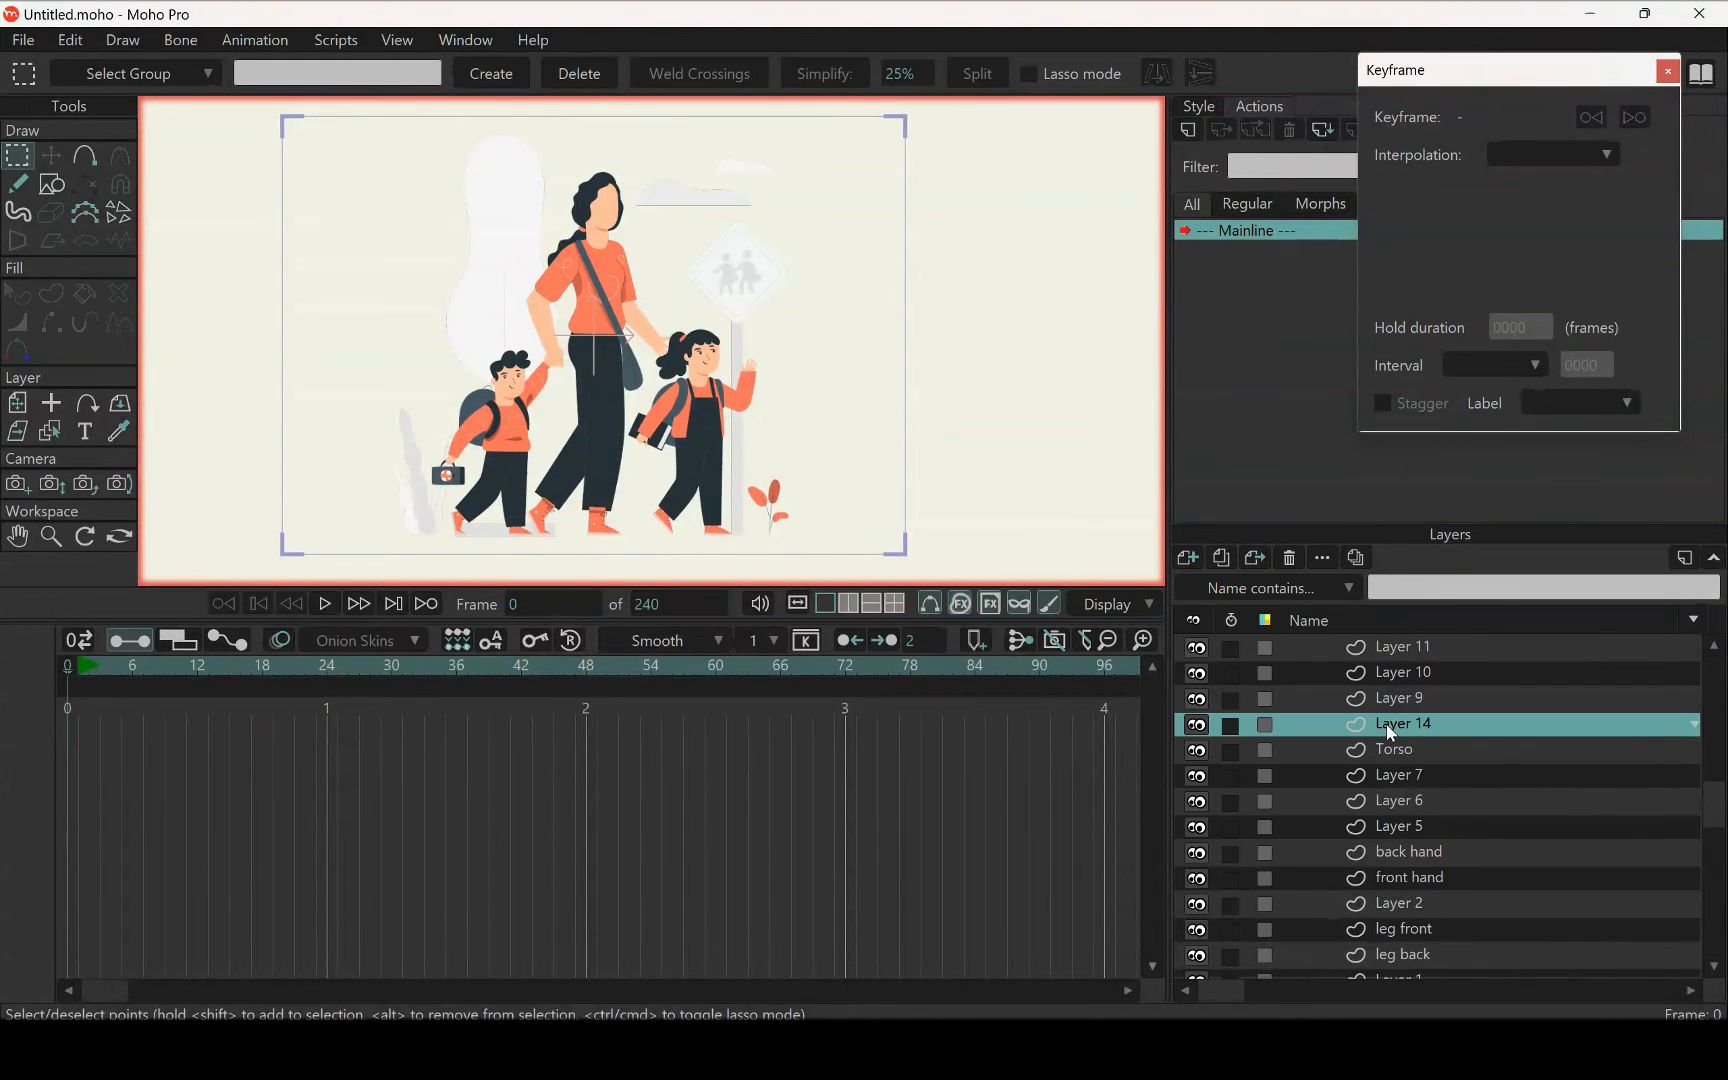
{"action": "left_click_drag", "start_coordinate": [1390, 733], "coordinate": [1374, 647]}
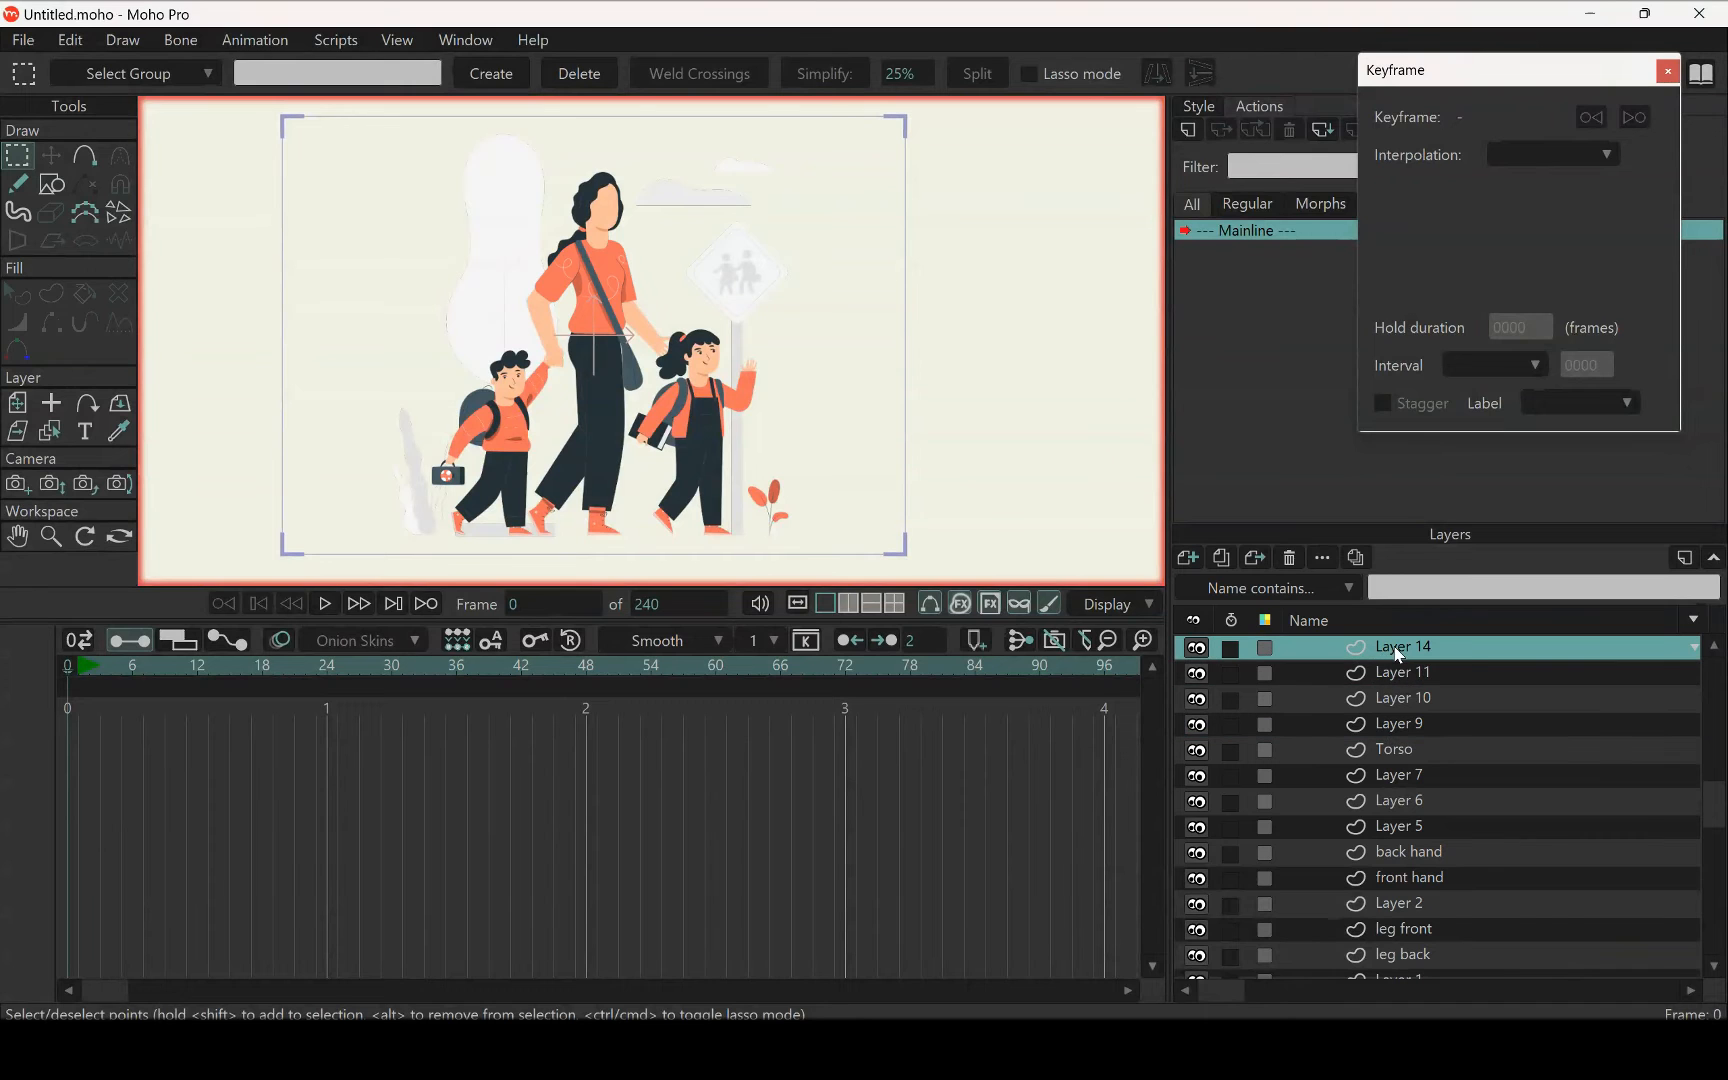
{"action": "double_click", "coordinate": [1395, 650]}
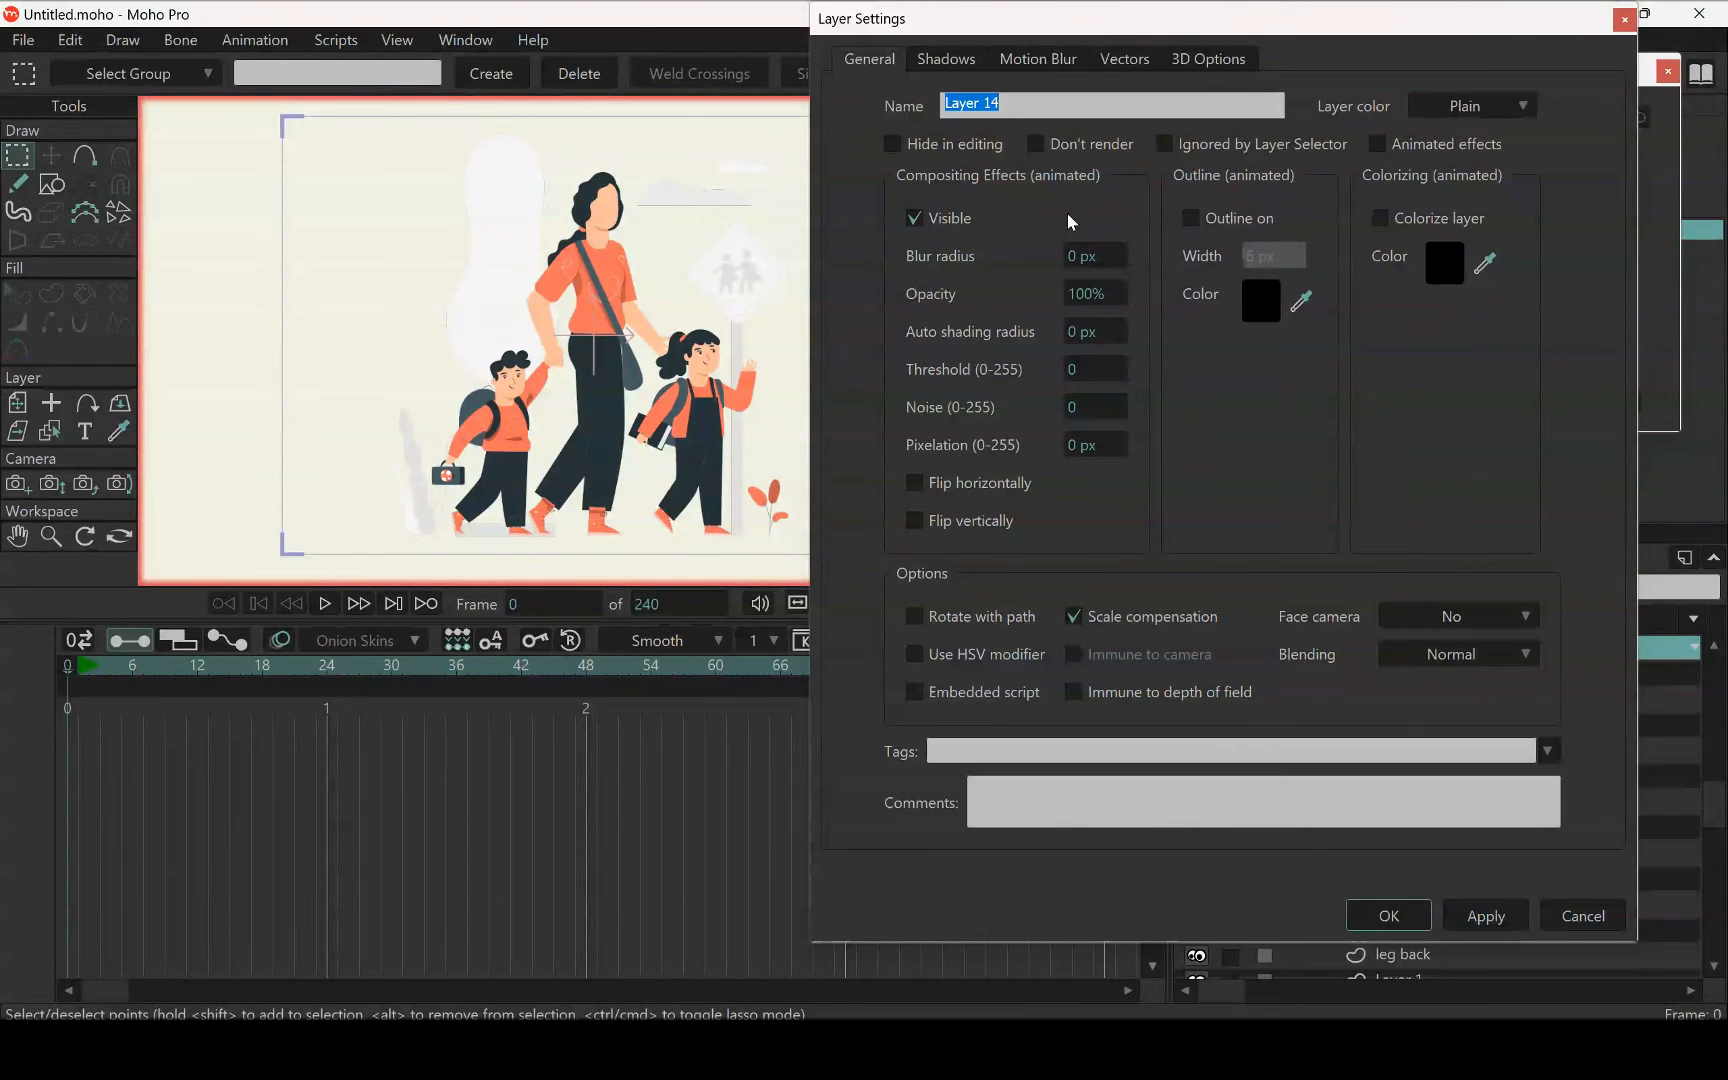
{"action": "type", "text": "face"}
{"action": "key", "text": "Return"}
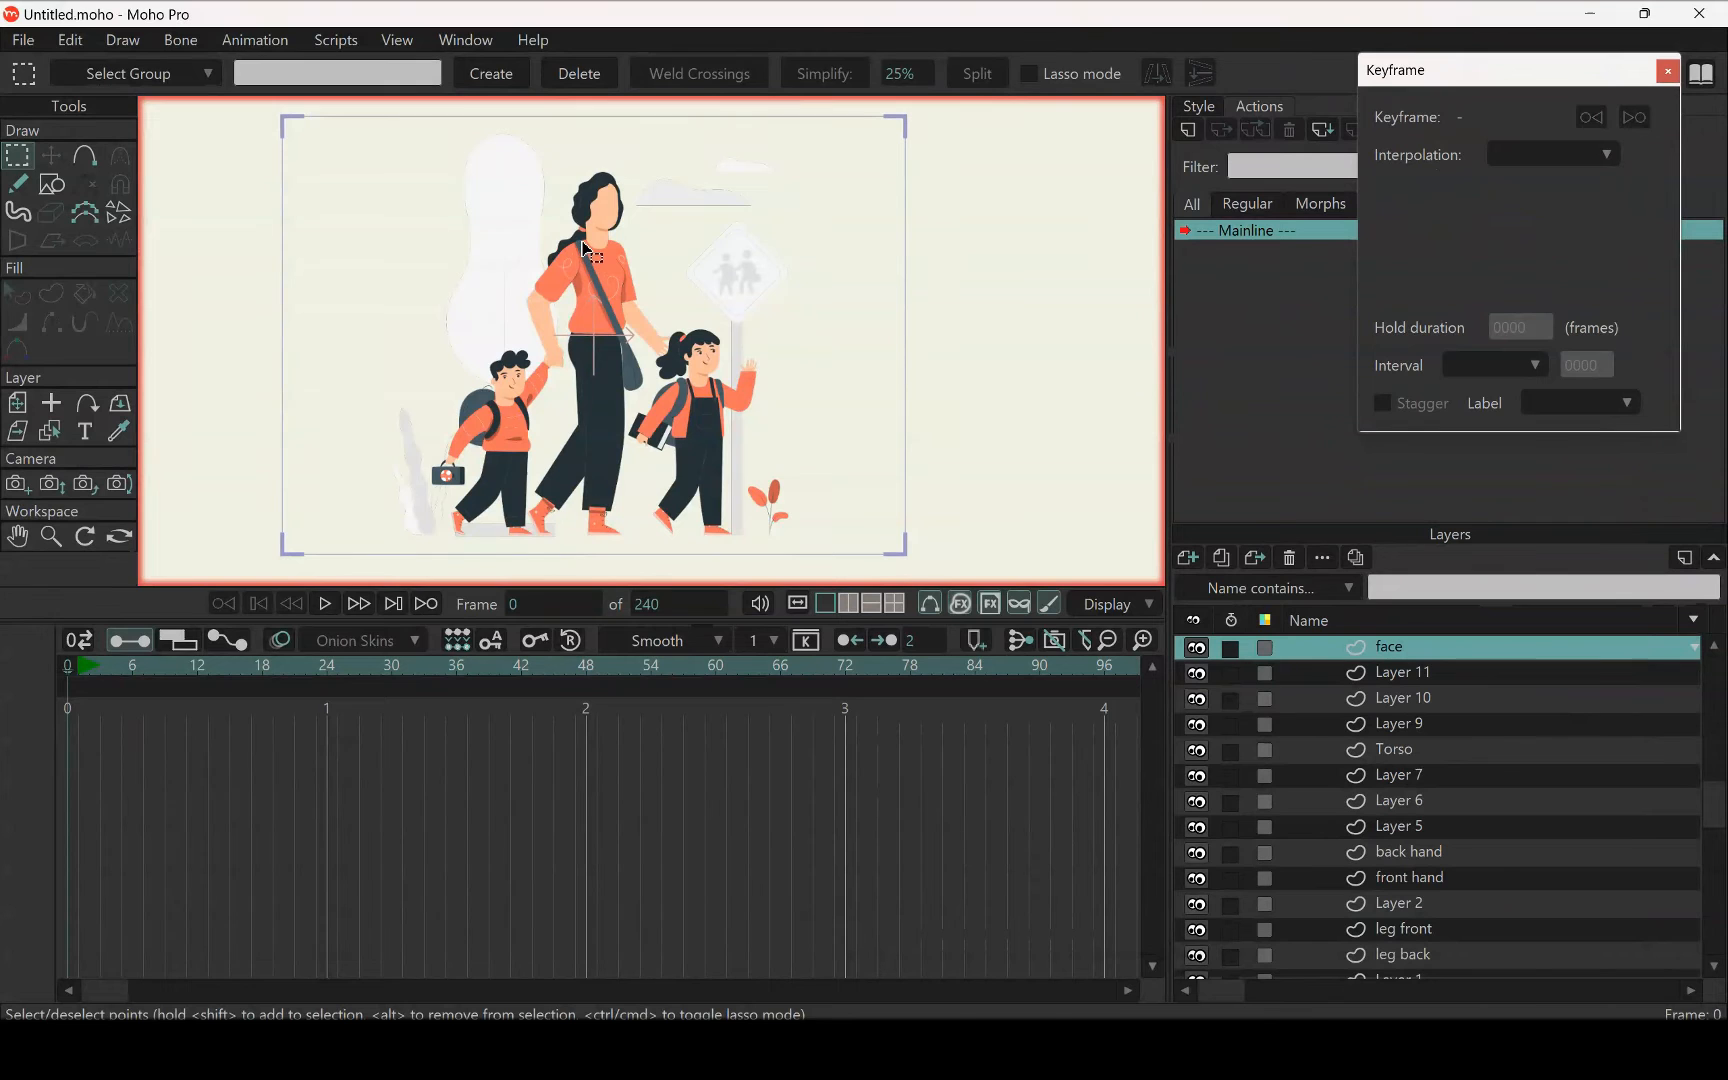
Paste the cut facial features into the face layer, check their placement and reselect Layer 11
{"action": "key", "text": "t"}
{"action": "scroll", "coordinate": [595, 200], "scroll_direction": "up", "scroll_amount": 6}
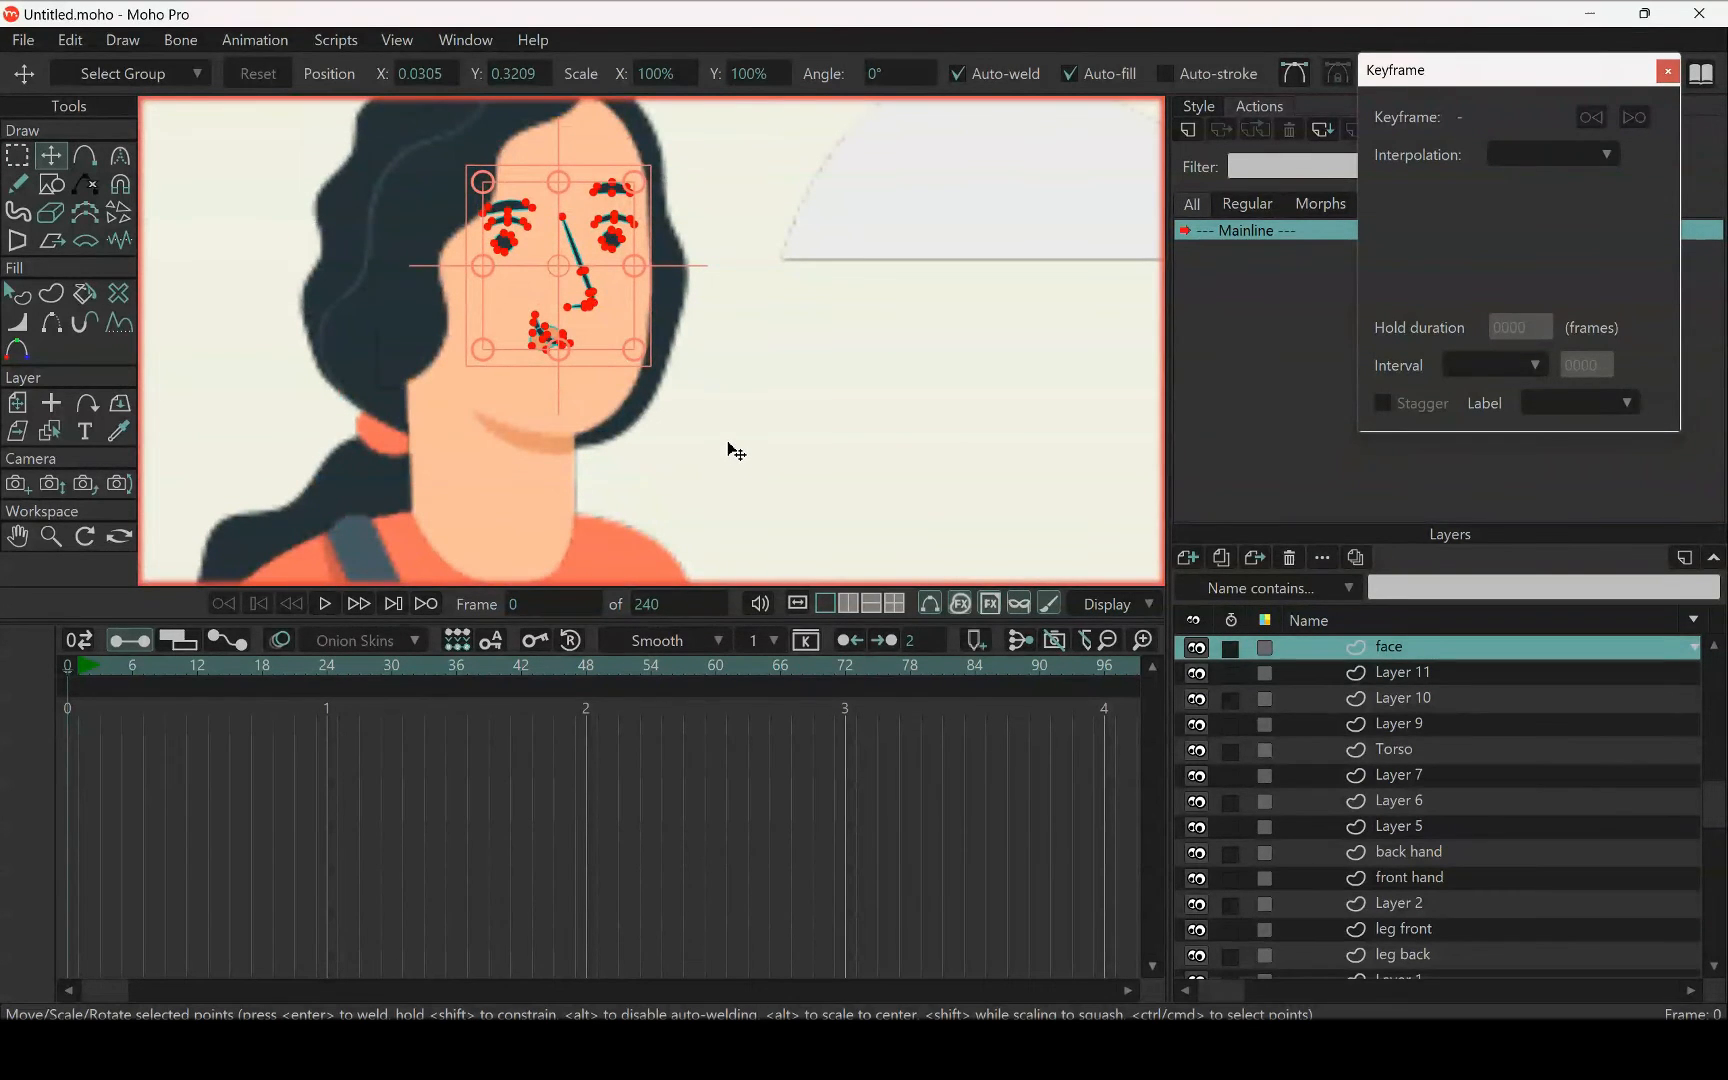
{"action": "scroll", "coordinate": [515, 292], "scroll_direction": "down", "scroll_amount": 4}
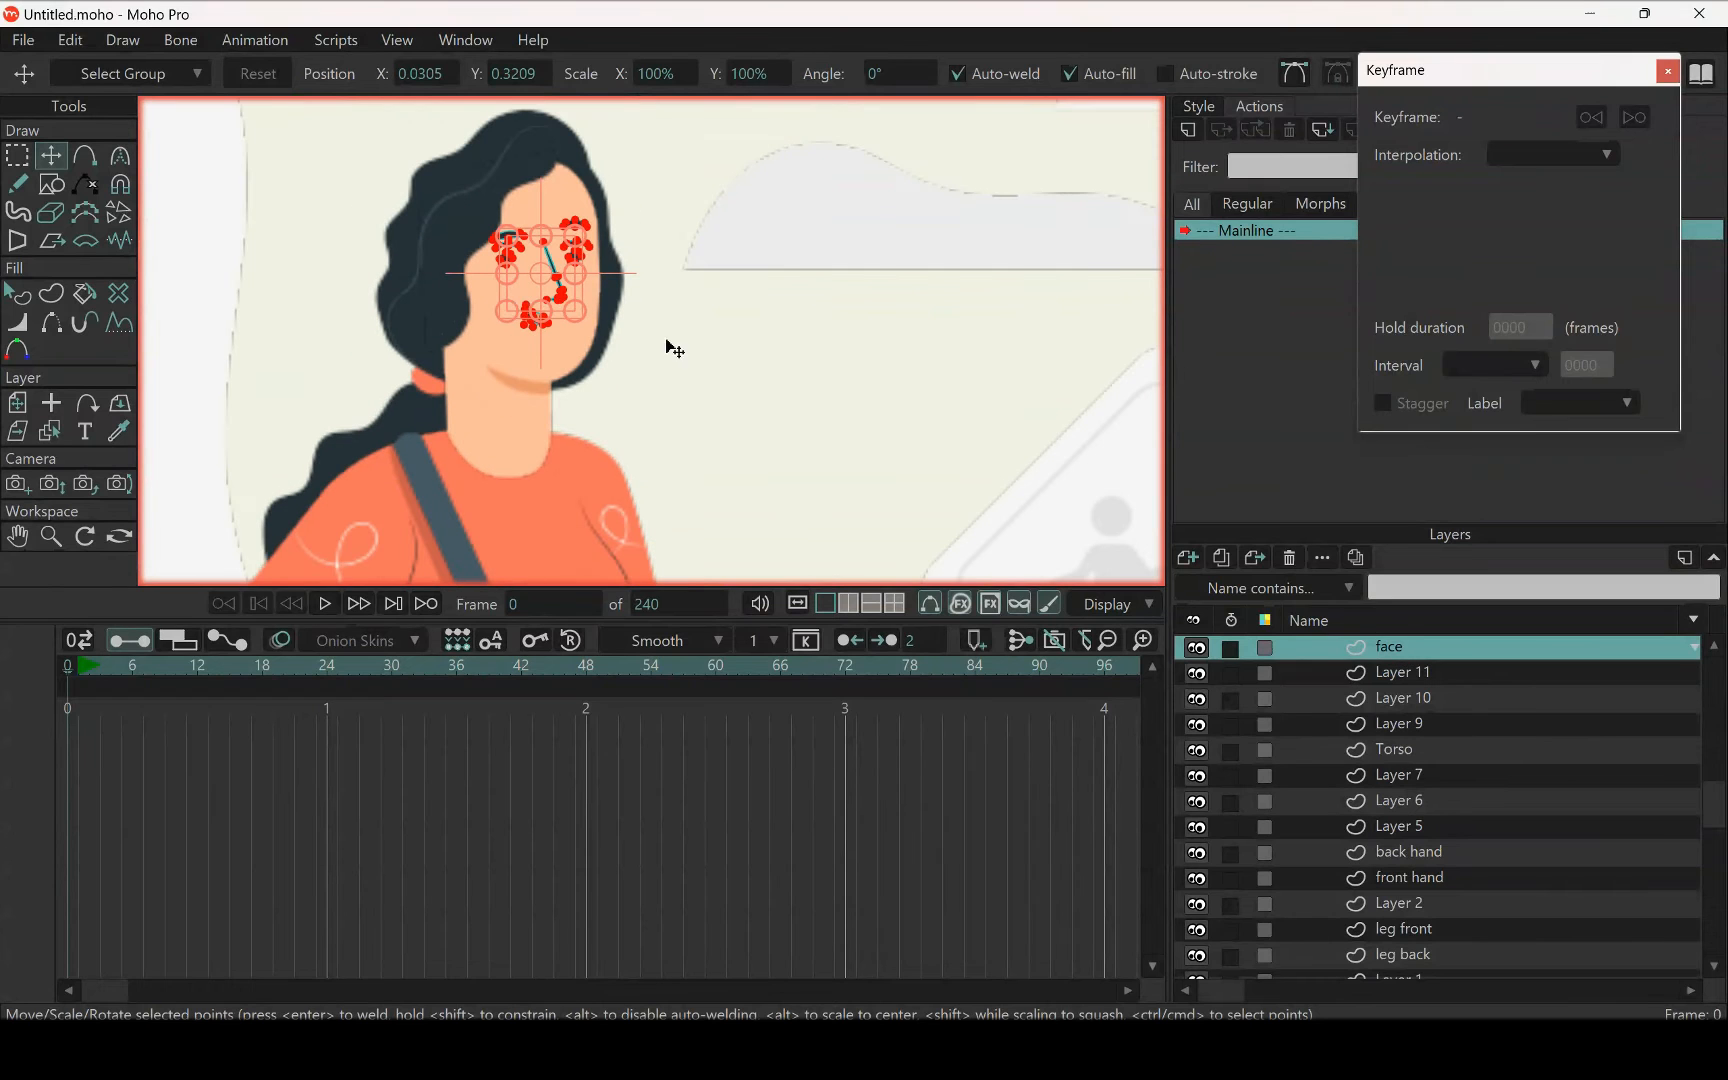
{"action": "left_click", "coordinate": [1387, 675]}
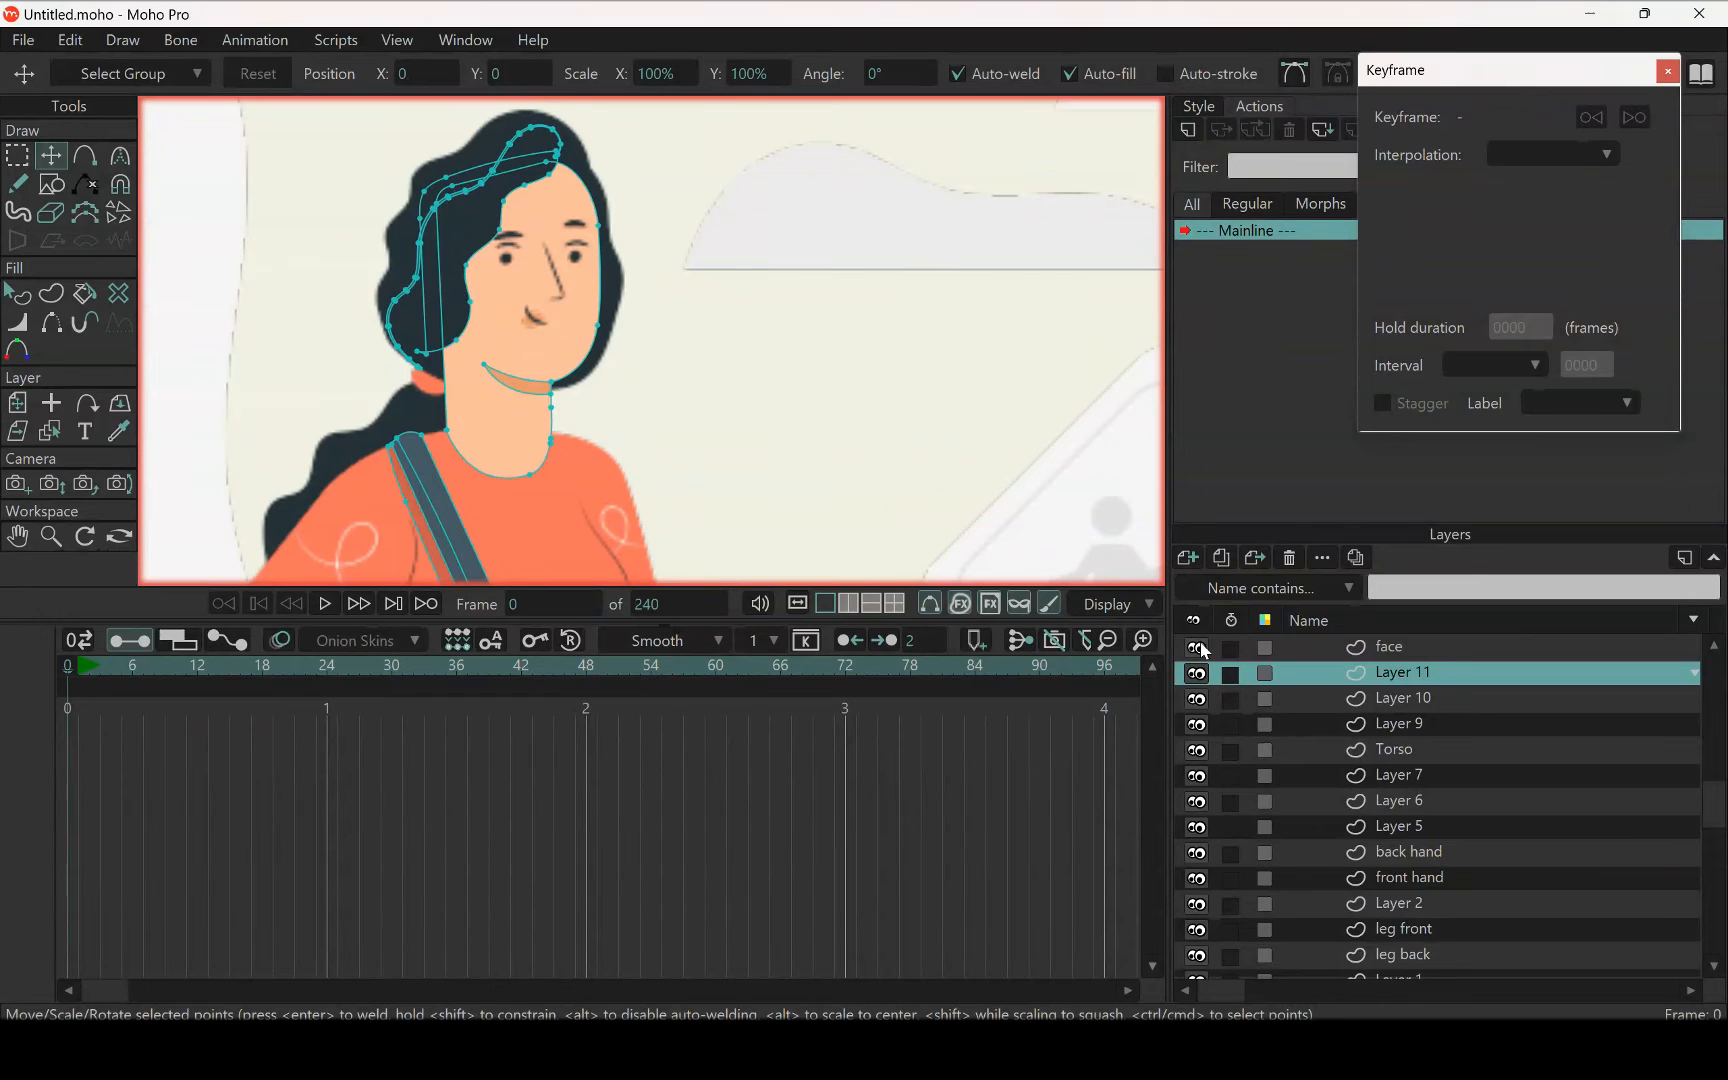
Rename Layer 11 as head
{"action": "double_click", "coordinate": [1393, 674]}
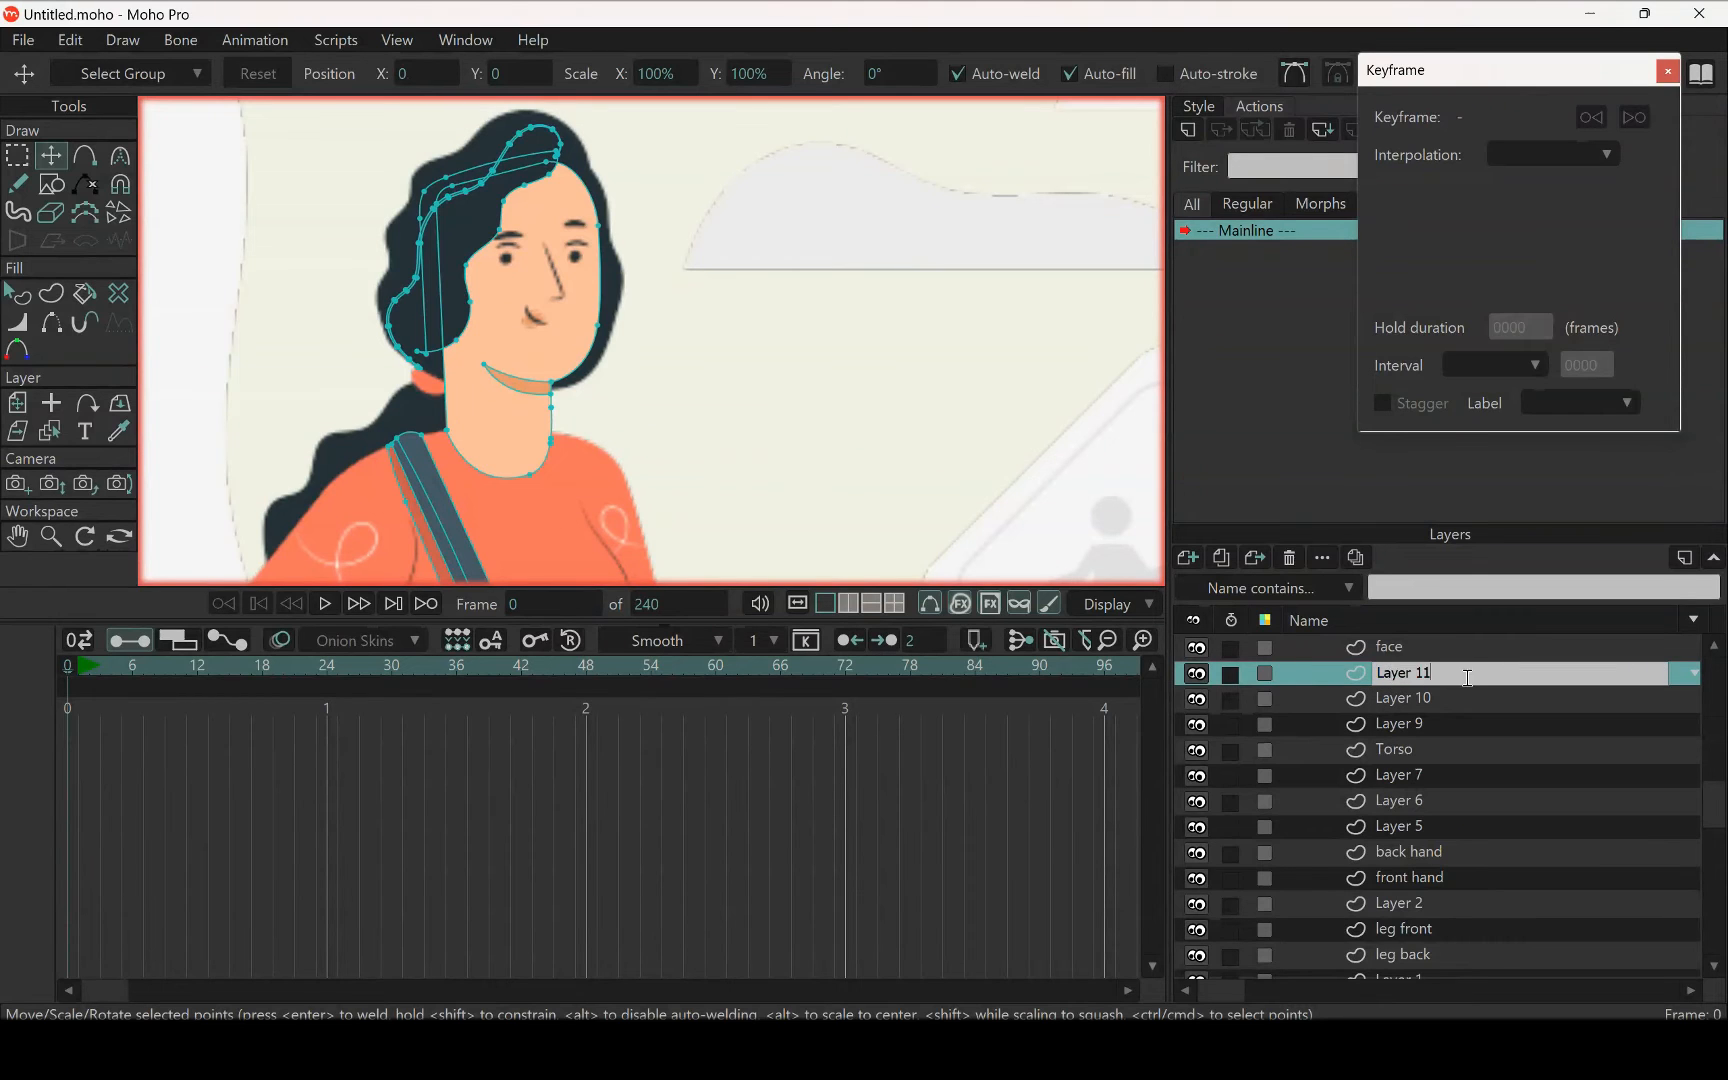
{"action": "left_click_drag", "start_coordinate": [1467, 678], "coordinate": [1313, 684]}
{"action": "type", "text": "head"}
{"action": "key", "text": "Return"}
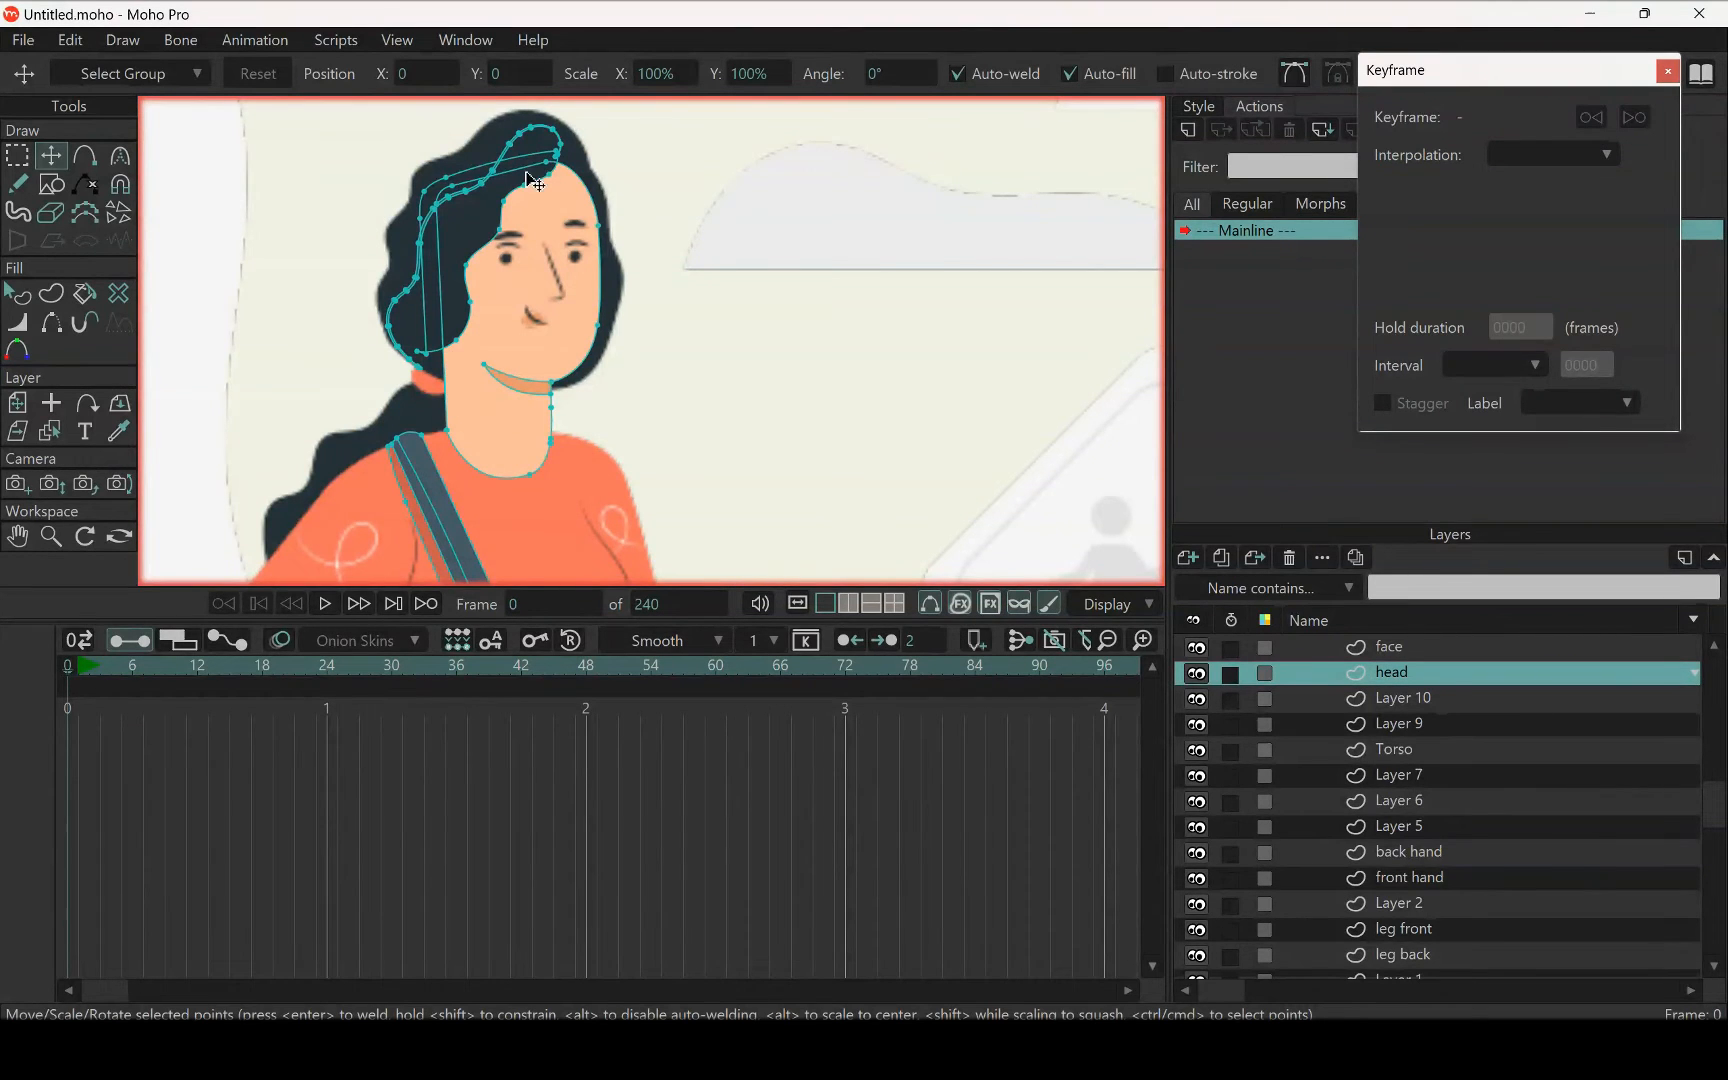
Select the shoulder strap, its shadow and the bag outline on the head layer
{"action": "scroll", "coordinate": [580, 340], "scroll_direction": "down", "scroll_amount": 5}
{"action": "left_click_drag", "start_coordinate": [609, 420], "coordinate": [605, 302]}
{"action": "scroll", "coordinate": [580, 350], "scroll_direction": "down", "scroll_amount": 3}
{"action": "scroll", "coordinate": [576, 340], "scroll_direction": "up", "scroll_amount": 4}
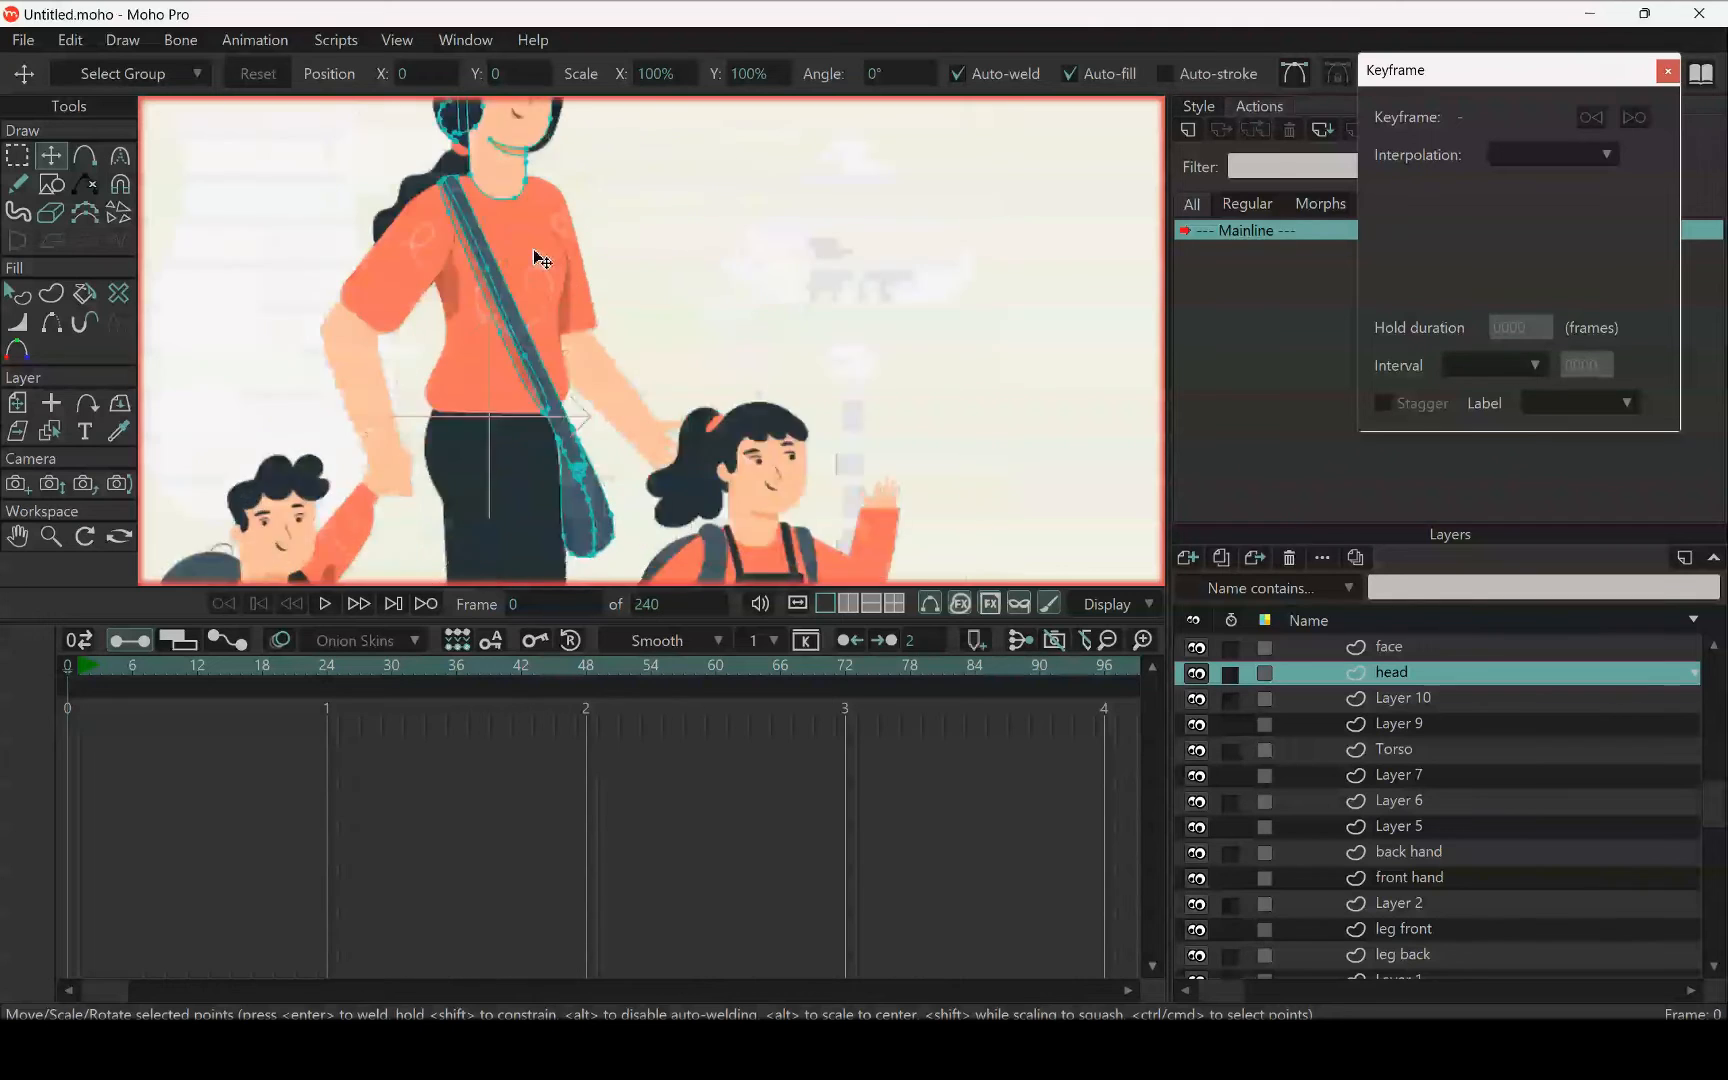
{"action": "scroll", "coordinate": [537, 258], "scroll_direction": "up", "scroll_amount": 2}
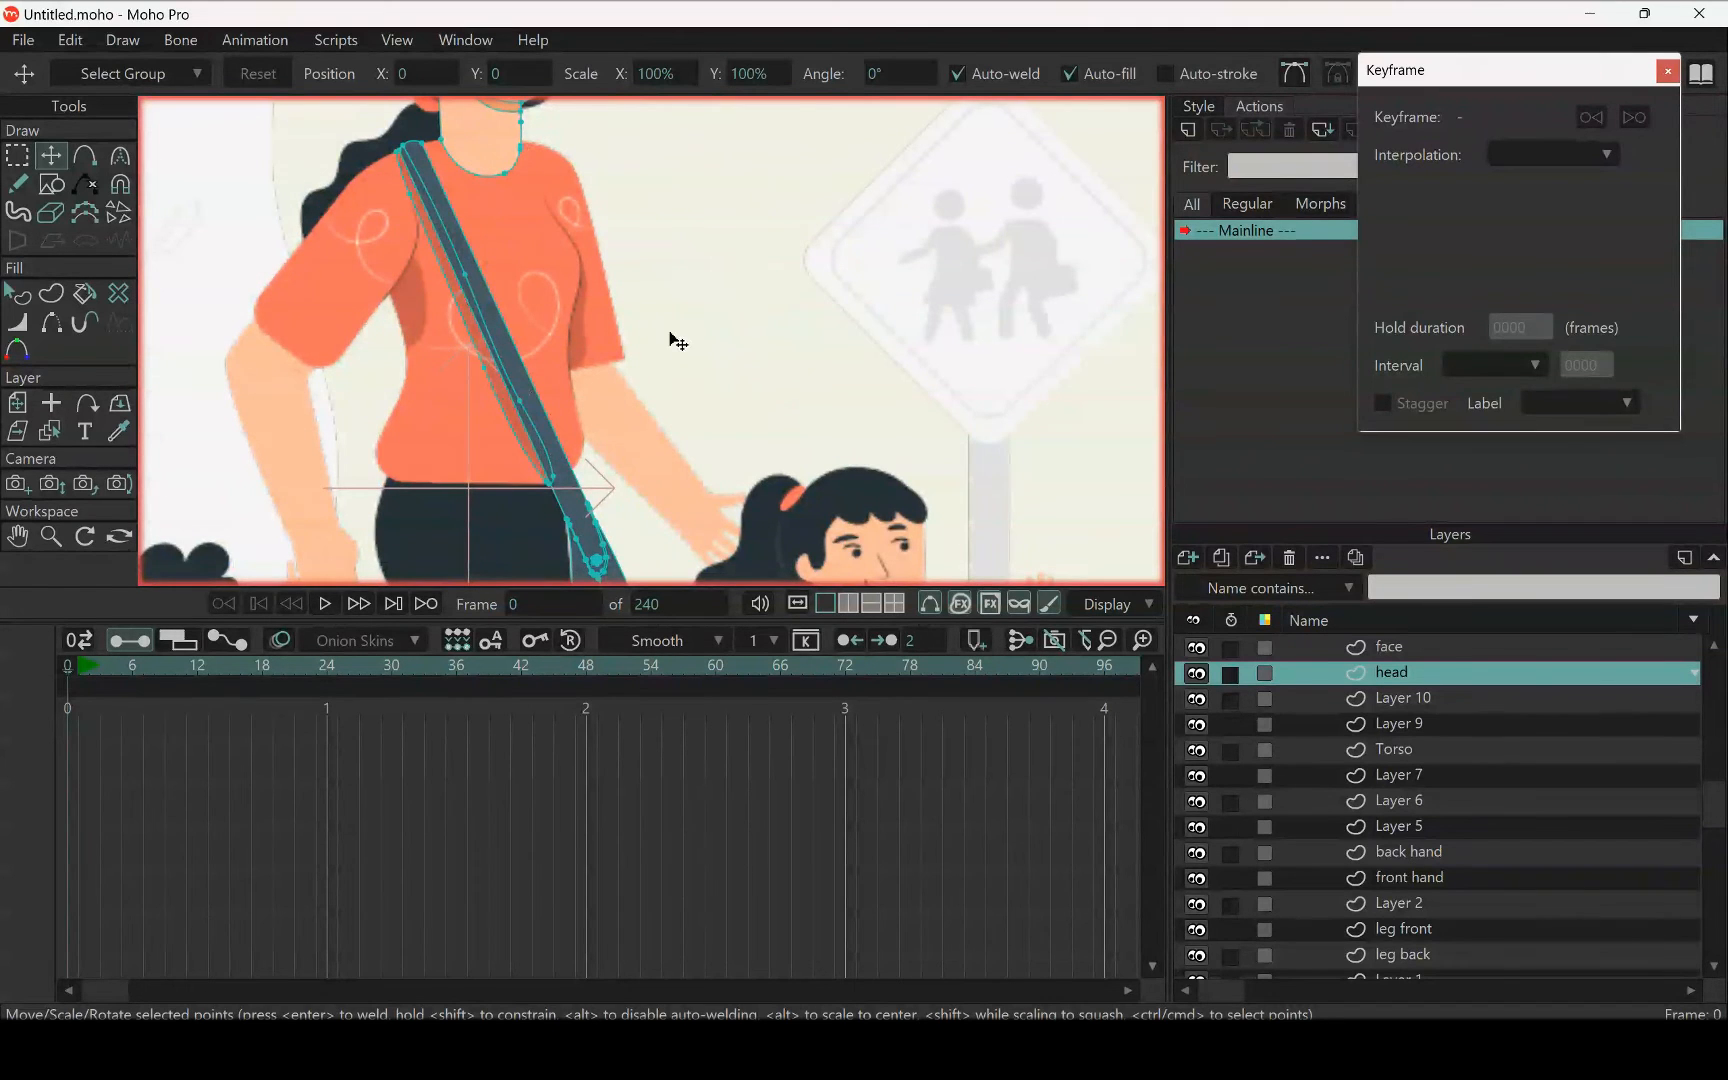
{"action": "scroll", "coordinate": [640, 310], "scroll_direction": "up", "scroll_amount": 1}
{"action": "scroll", "coordinate": [600, 280], "scroll_direction": "down", "scroll_amount": 3}
{"action": "scroll", "coordinate": [553, 226], "scroll_direction": "up", "scroll_amount": 2}
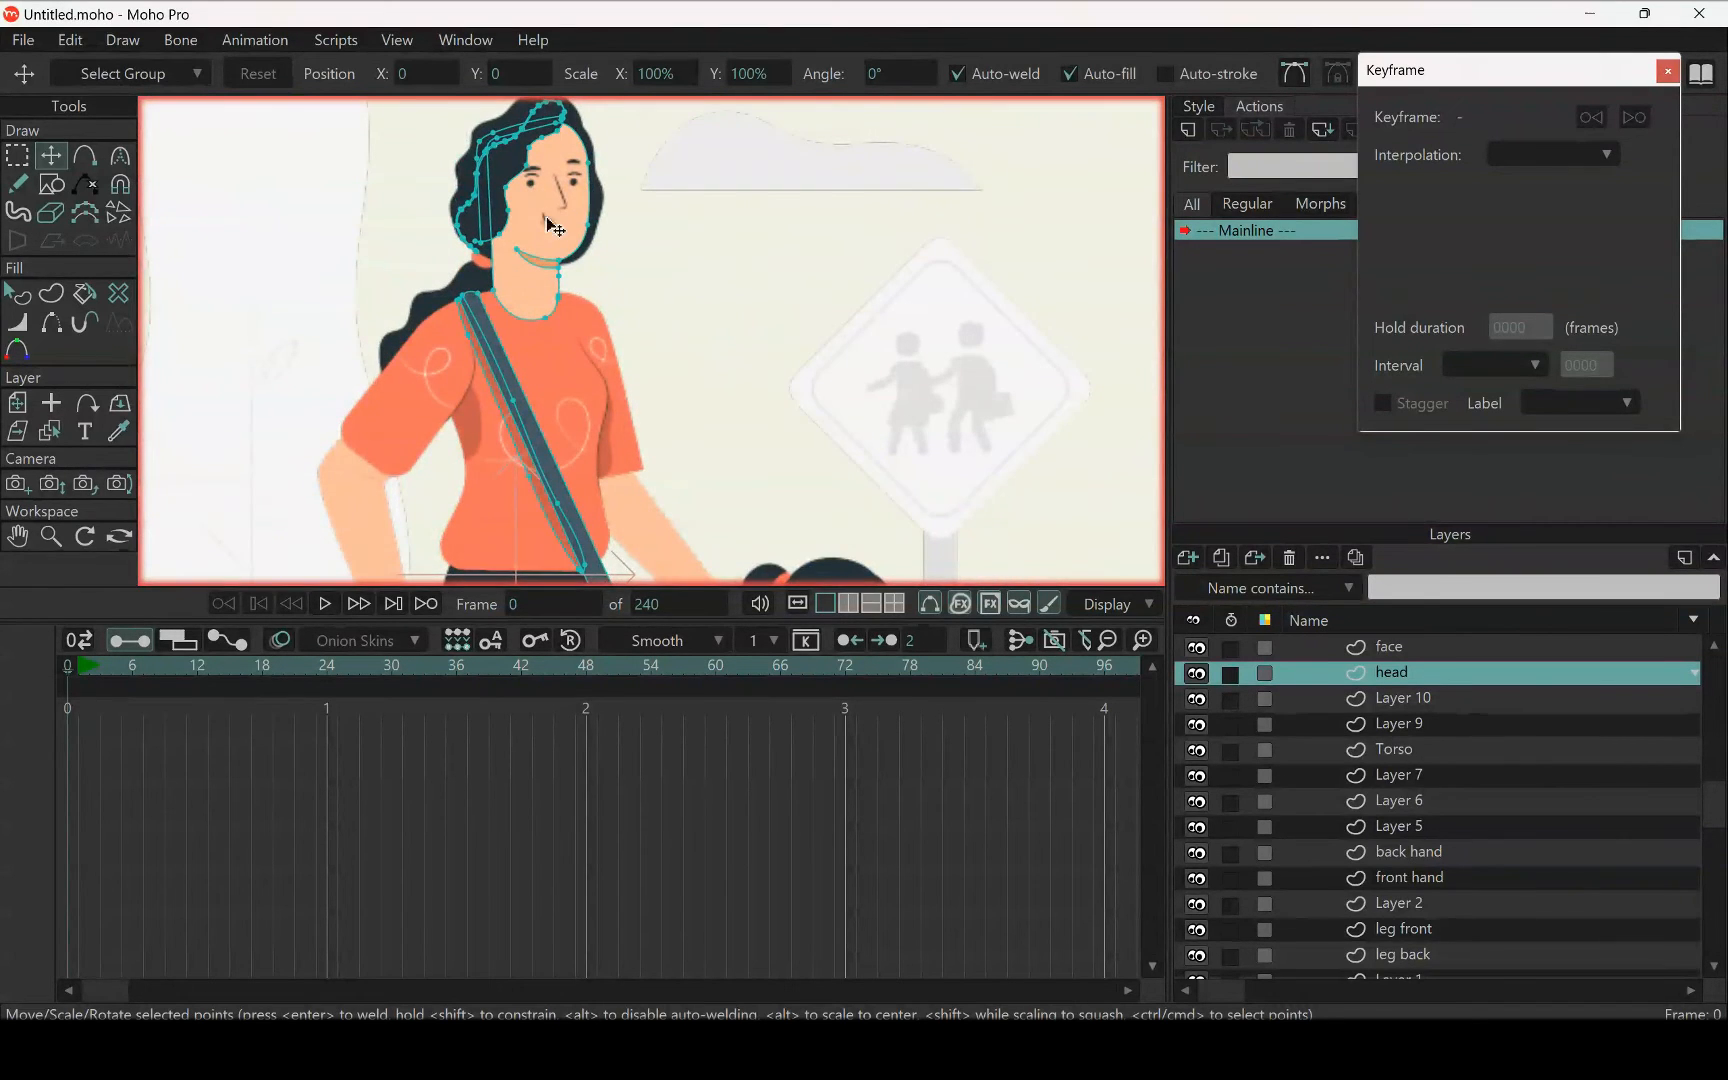
{"action": "scroll", "coordinate": [547, 218], "scroll_direction": "down", "scroll_amount": 2}
{"action": "scroll", "coordinate": [549, 382], "scroll_direction": "up", "scroll_amount": 2}
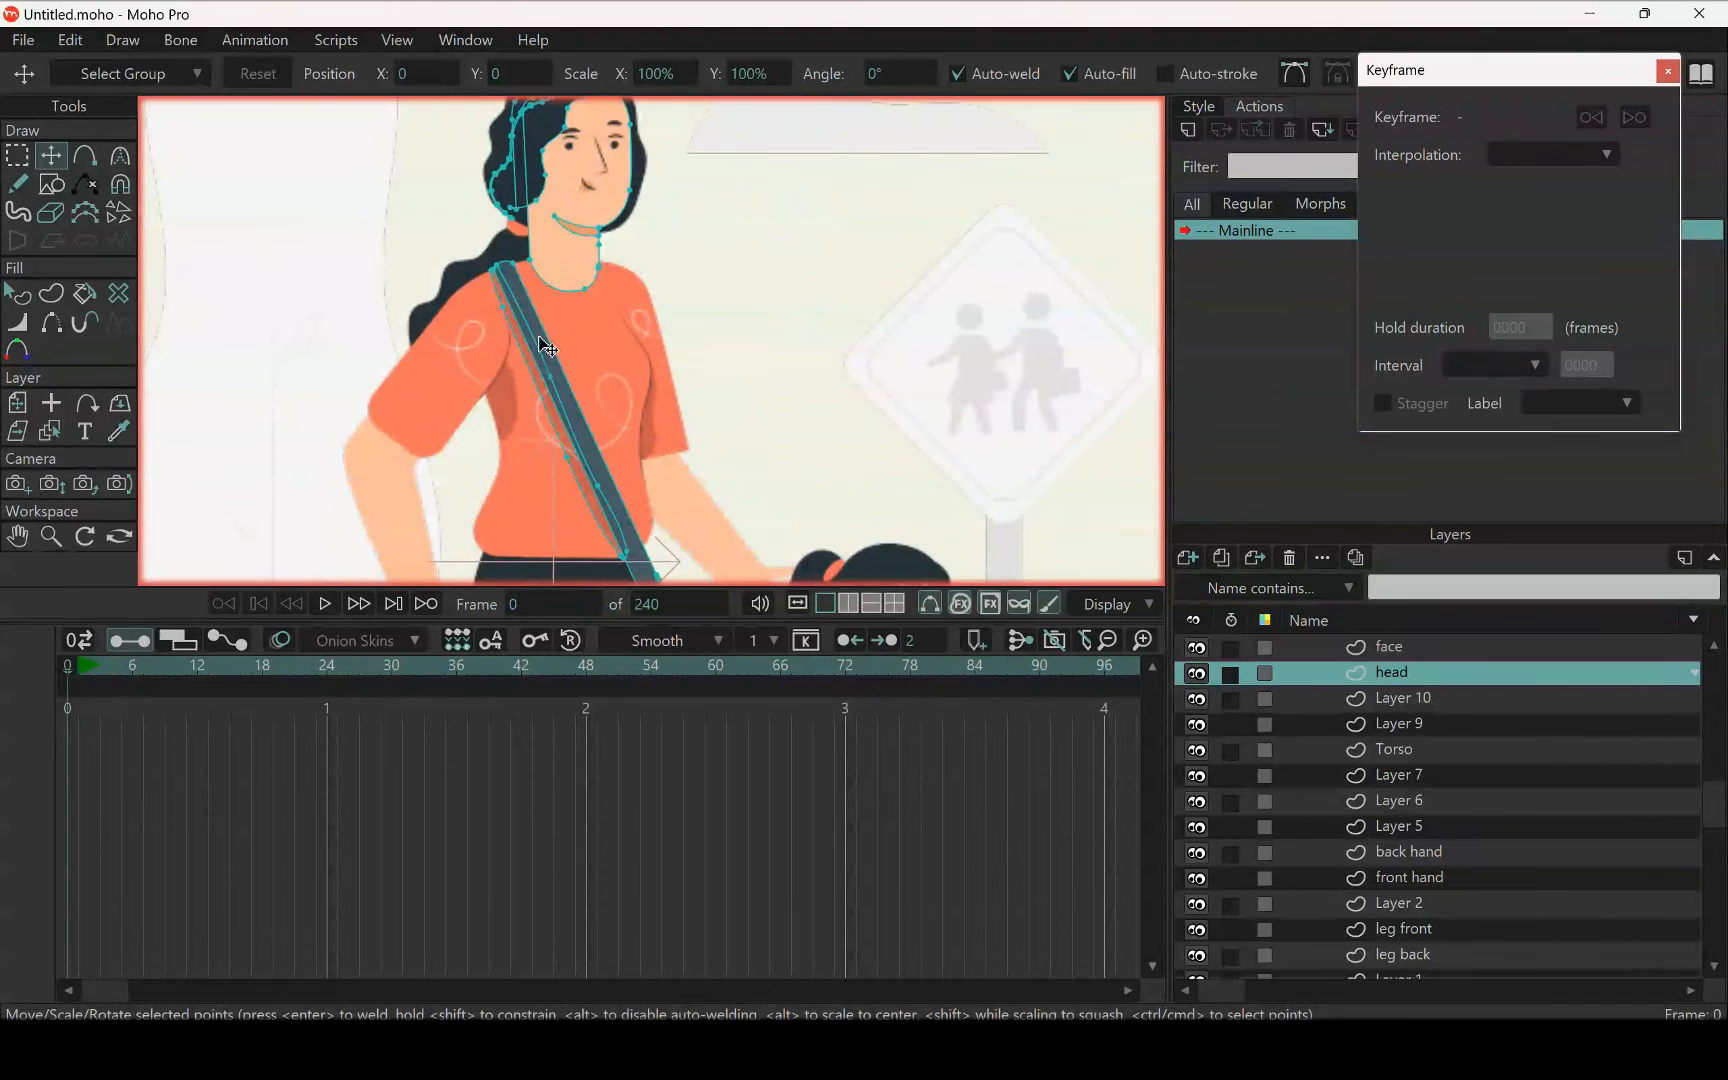
{"action": "double_click", "coordinate": [547, 347]}
{"action": "scroll", "coordinate": [562, 370], "scroll_direction": "up", "scroll_amount": 2}
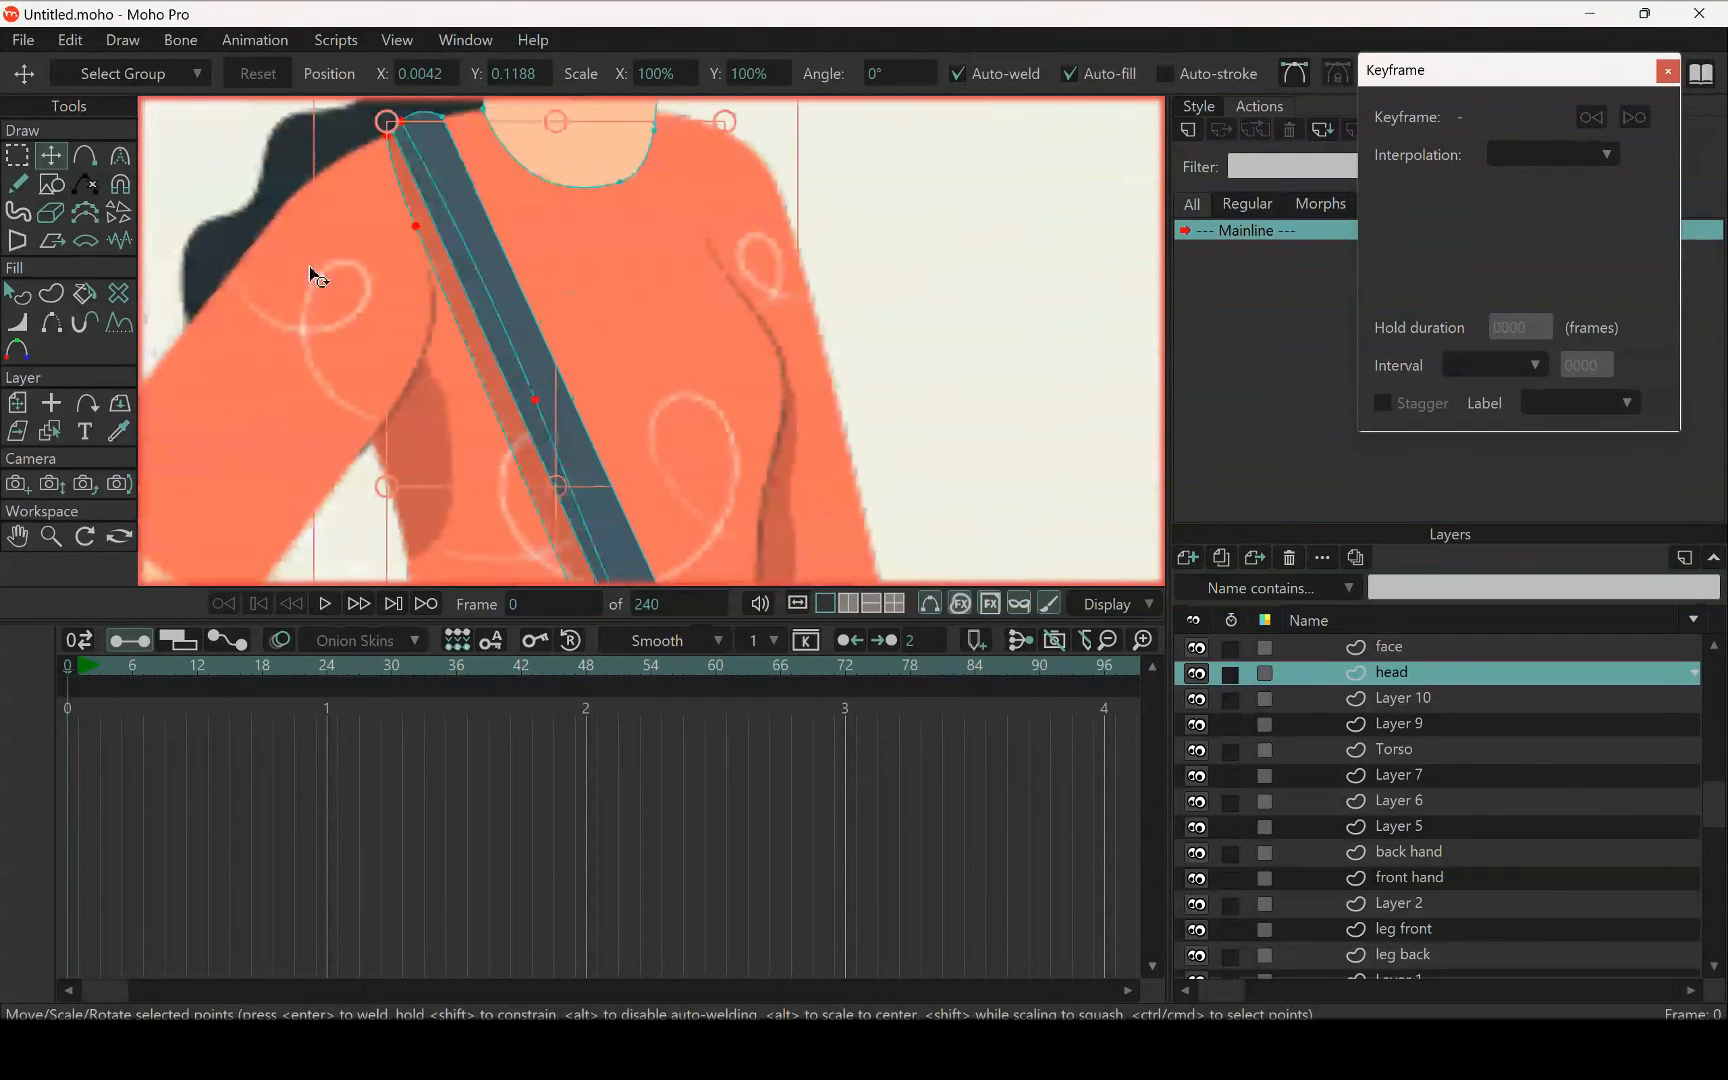
{"action": "left_click", "coordinate": [20, 157]}
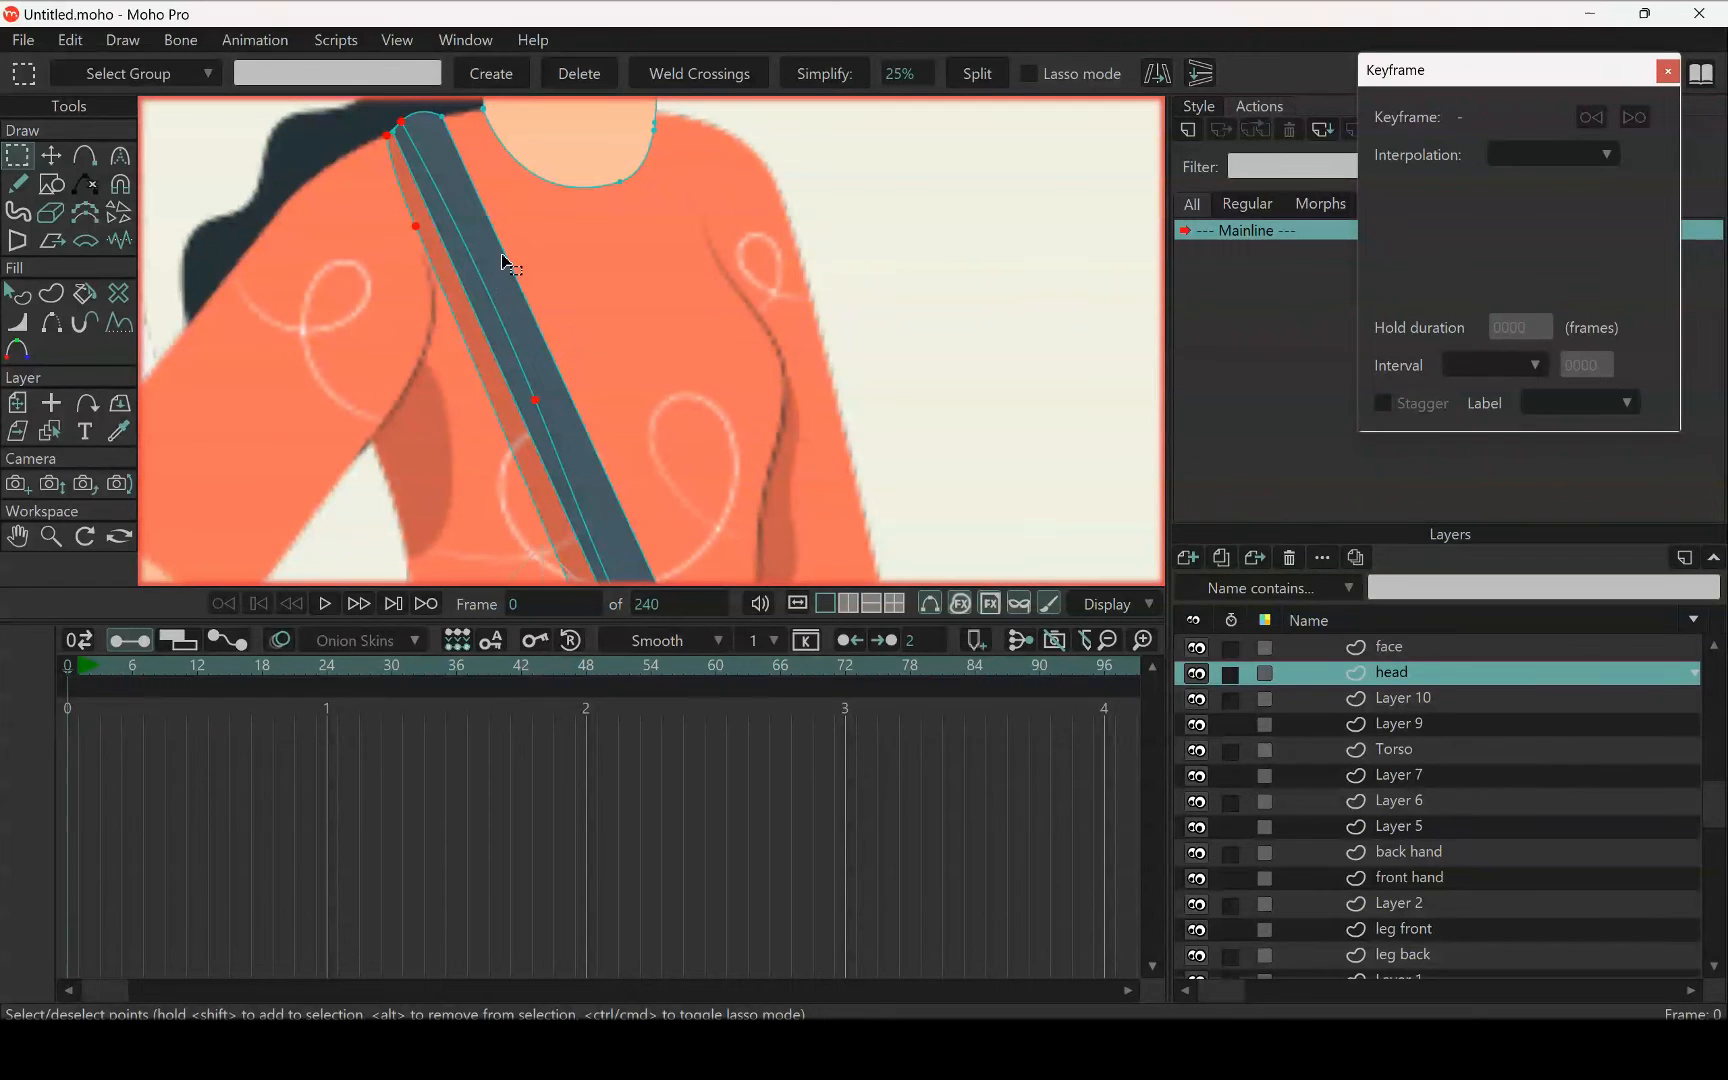
{"action": "scroll", "coordinate": [556, 373], "scroll_direction": "down", "scroll_amount": 2}
{"action": "left_click_drag", "start_coordinate": [557, 372], "coordinate": [466, 196]}
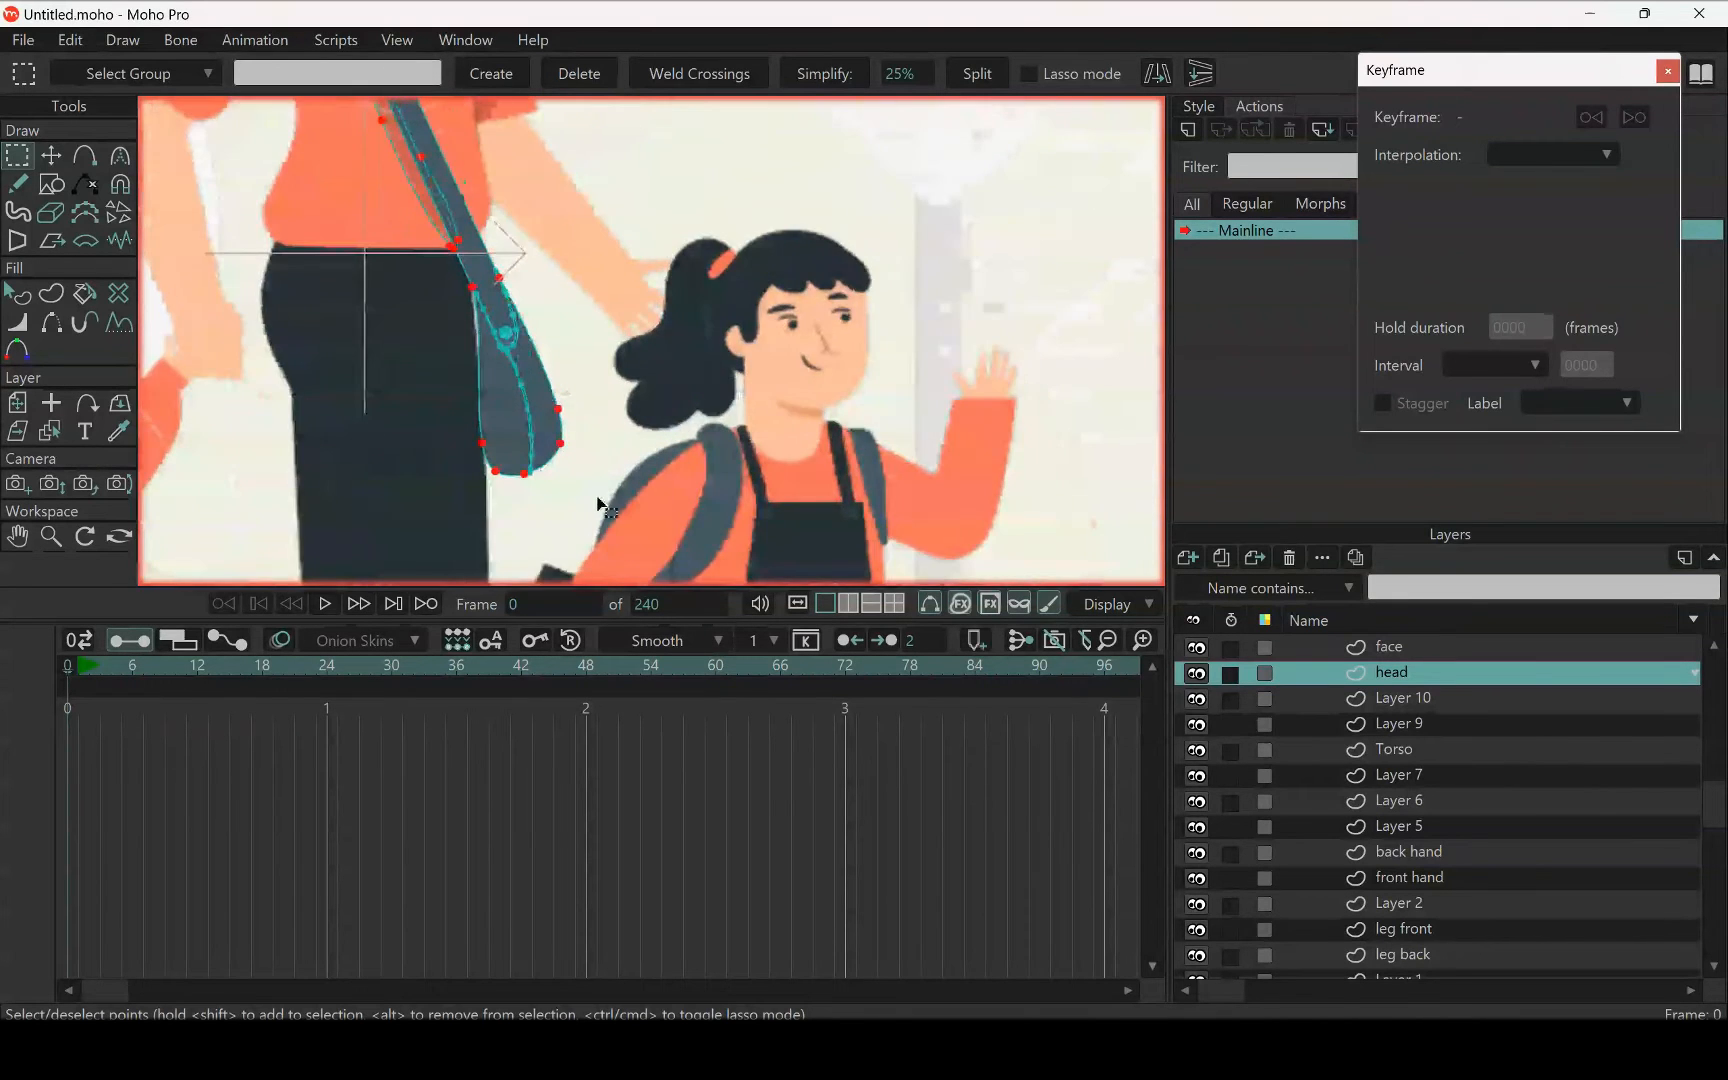
Add the bag's seam, flap line and round button to the selection and cut all the bag shapes from the head layer
{"action": "scroll", "coordinate": [592, 482], "scroll_direction": "up", "scroll_amount": 2}
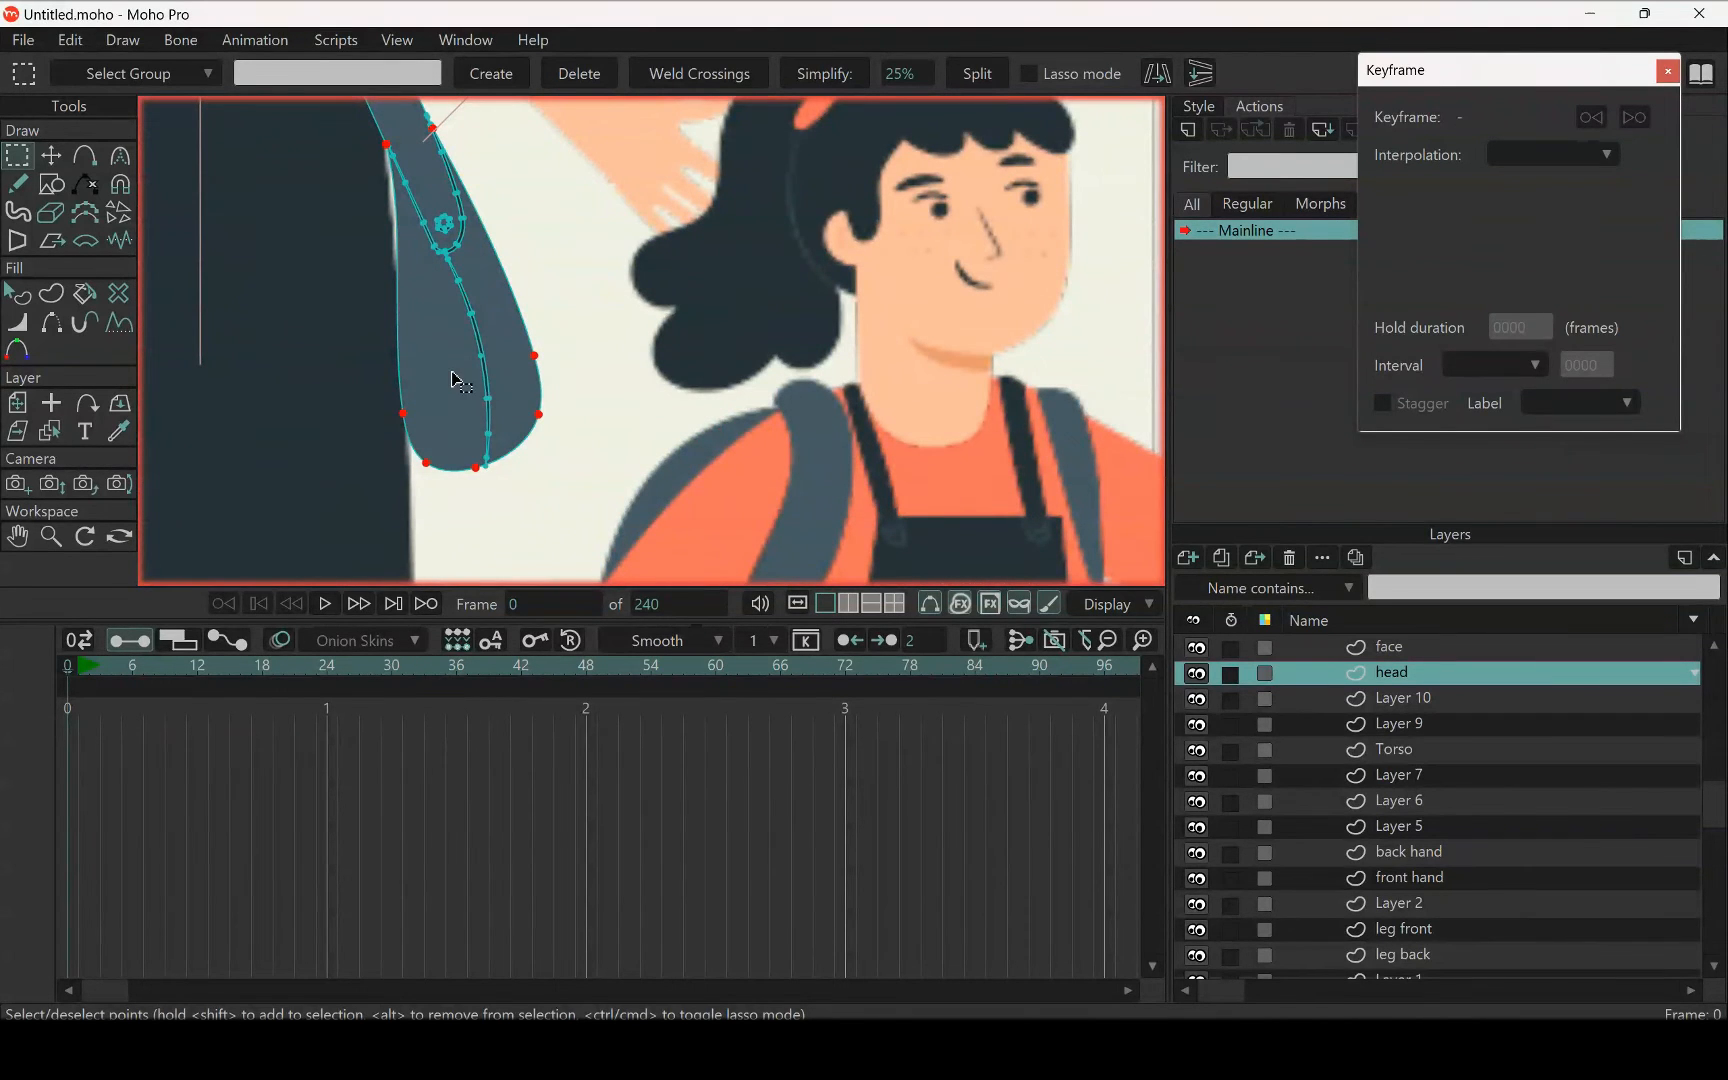
{"action": "scroll", "coordinate": [480, 339], "scroll_direction": "up", "scroll_amount": 4}
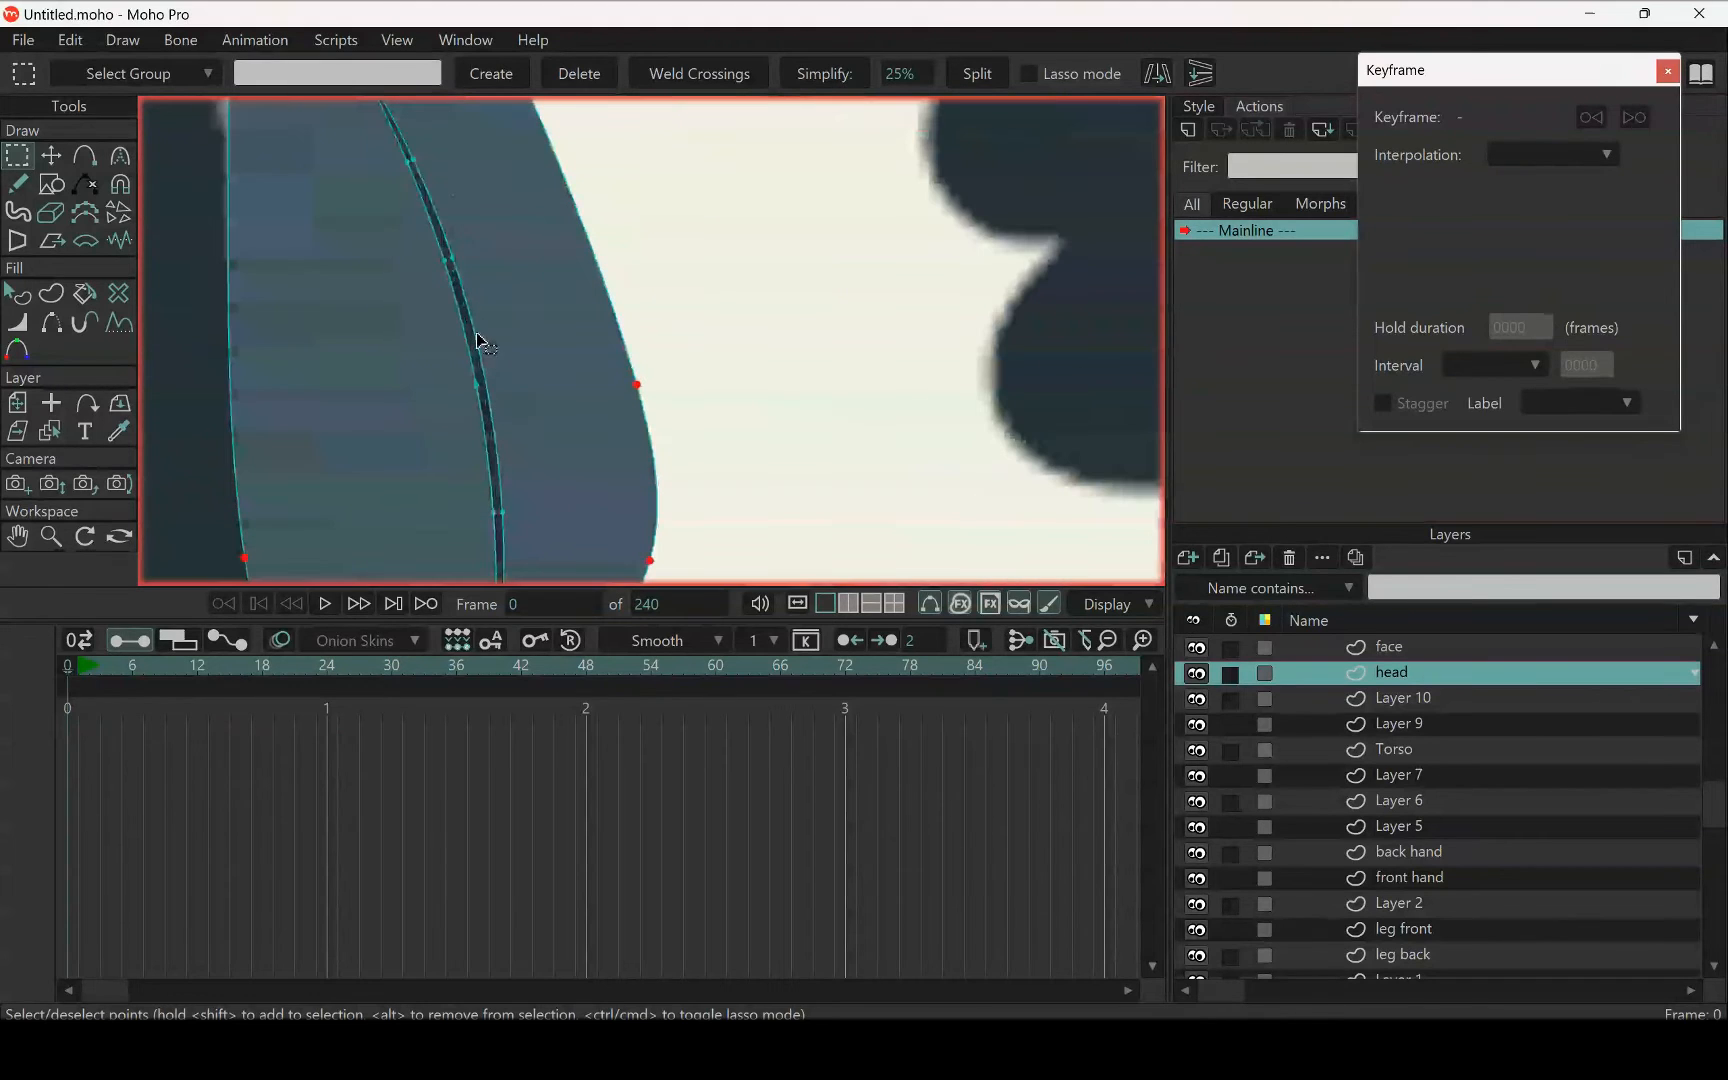
{"action": "left_click", "coordinate": [480, 350], "text": "shift"}
{"action": "left_click_drag", "start_coordinate": [578, 394], "coordinate": [568, 452]}
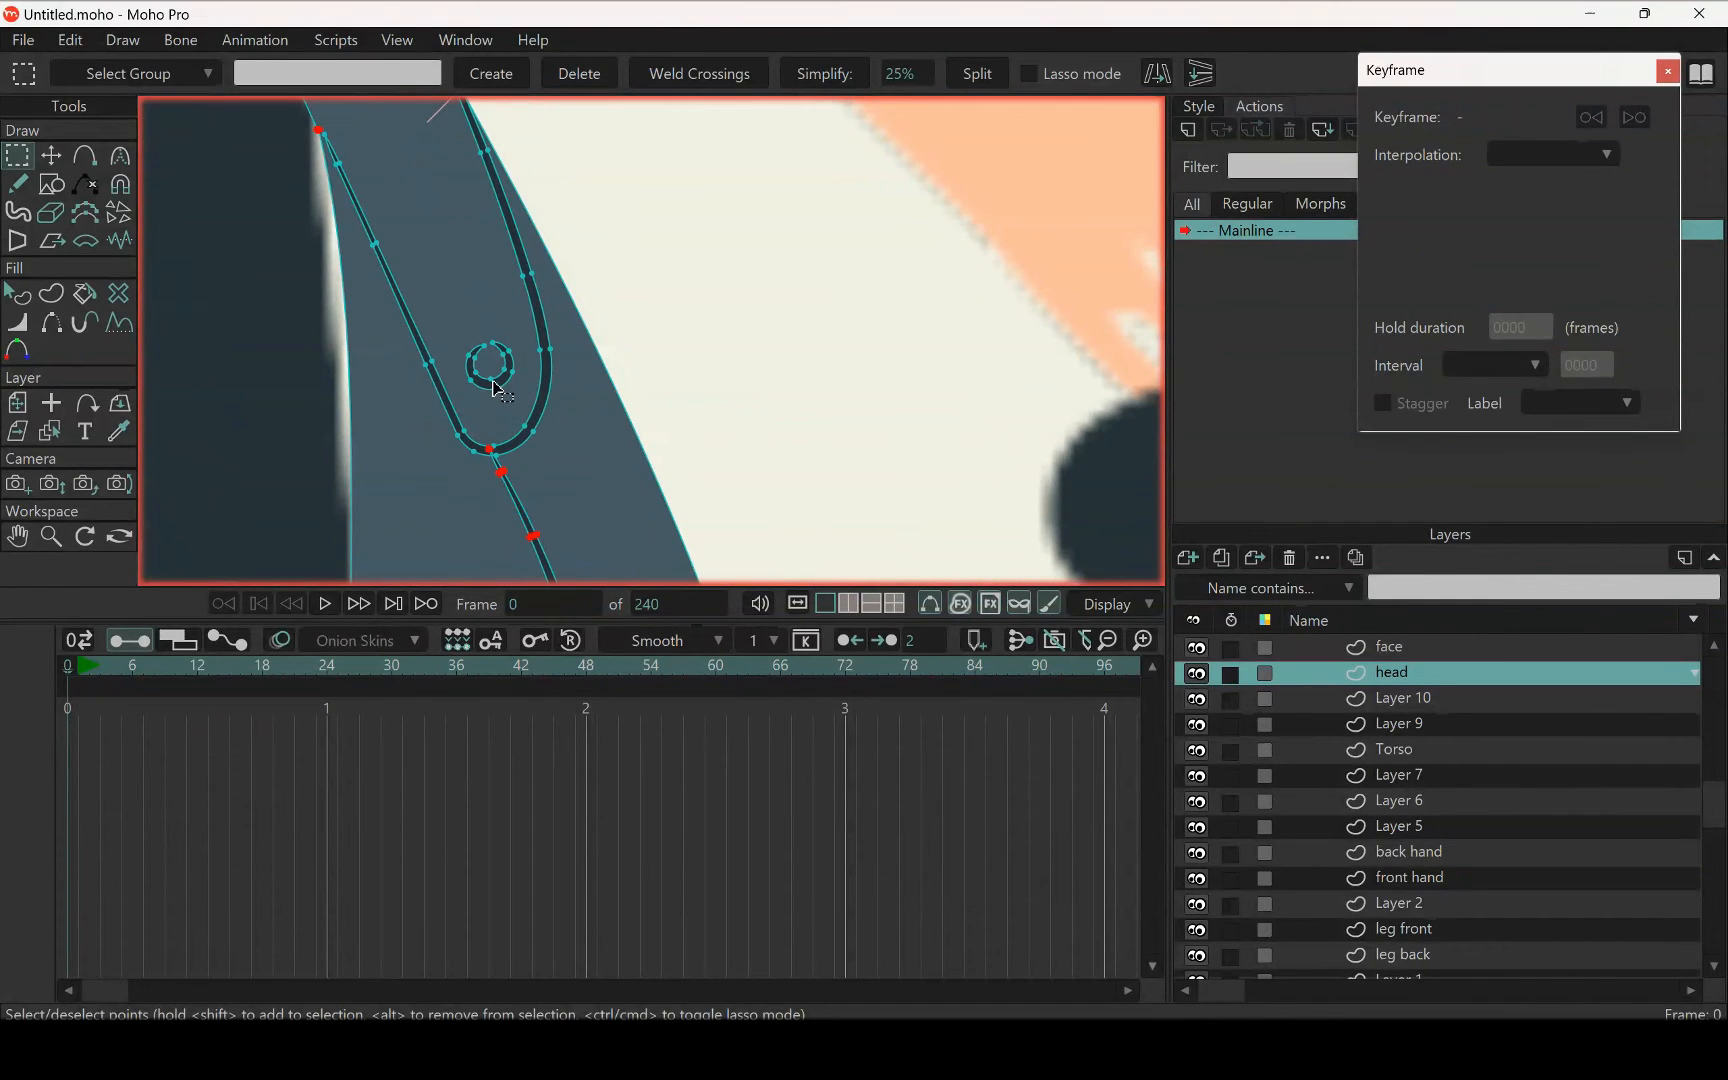
{"action": "left_click", "coordinate": [488, 386], "text": "shift"}
{"action": "scroll", "coordinate": [548, 395], "scroll_direction": "down", "scroll_amount": 3}
{"action": "scroll", "coordinate": [588, 322], "scroll_direction": "down", "scroll_amount": 5}
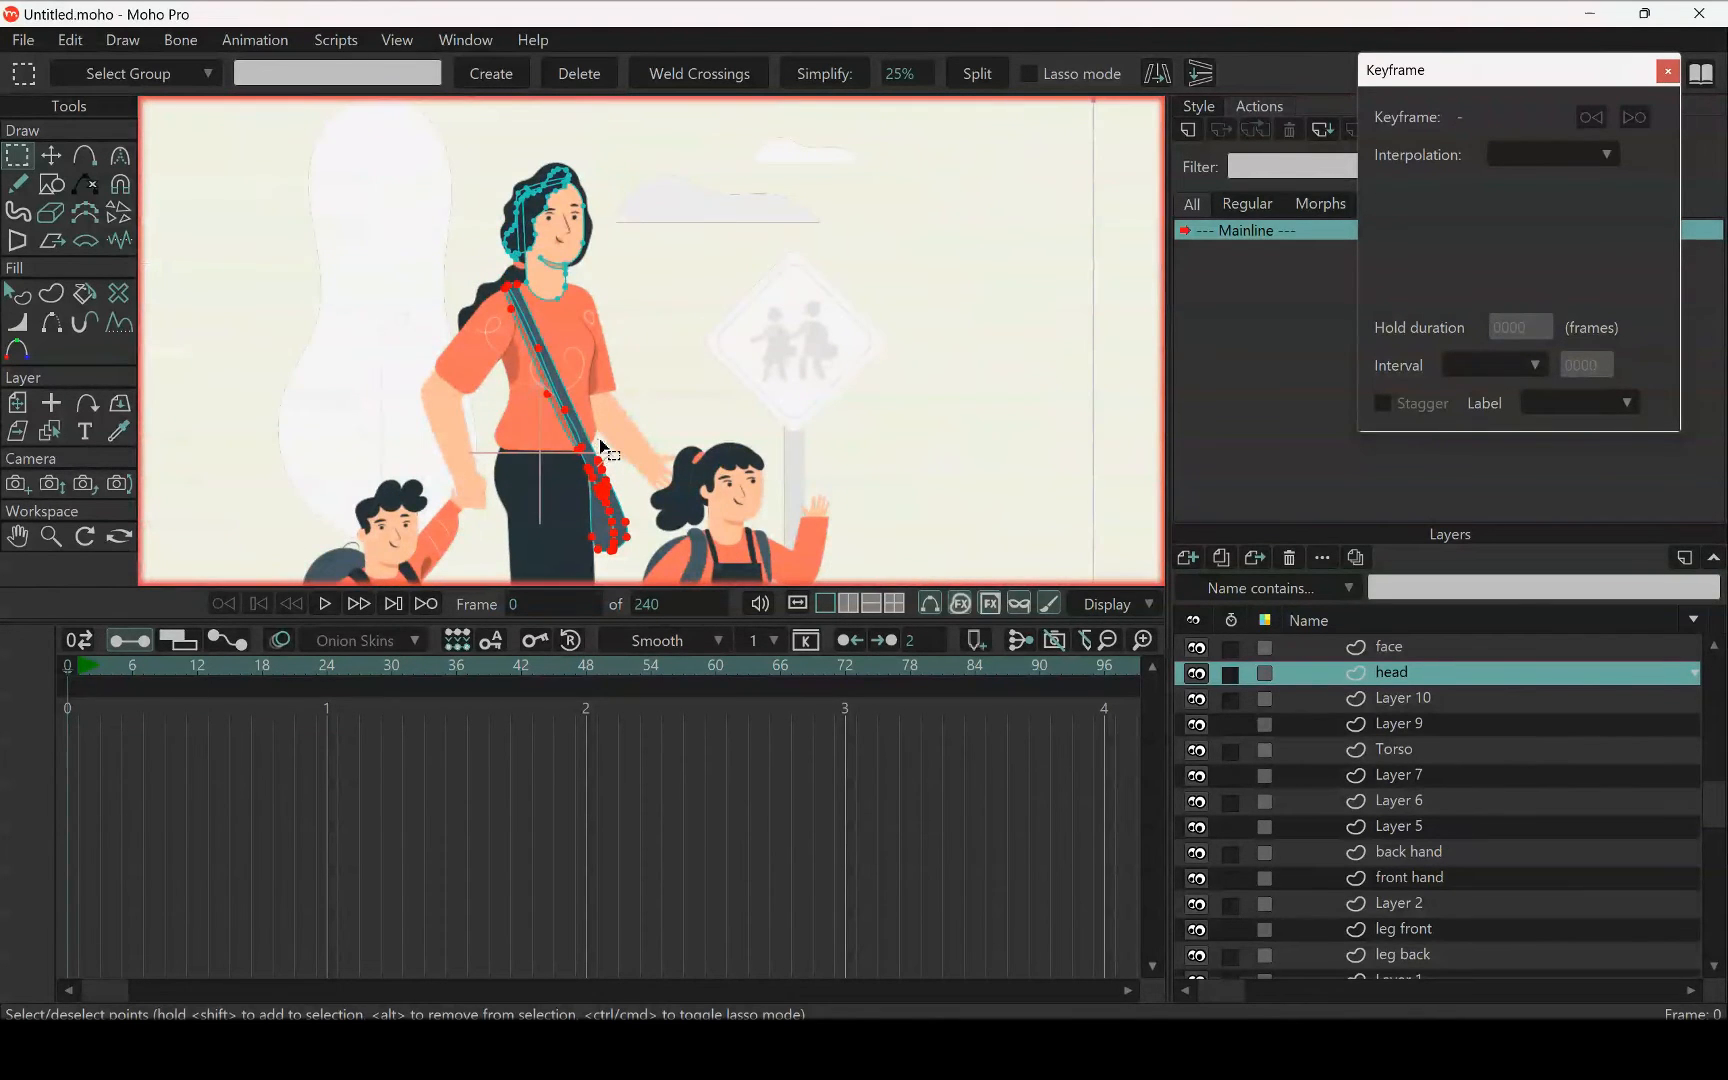
{"action": "scroll", "coordinate": [602, 450], "scroll_direction": "down", "scroll_amount": 2}
{"action": "scroll", "coordinate": [570, 400], "scroll_direction": "down", "scroll_amount": 4}
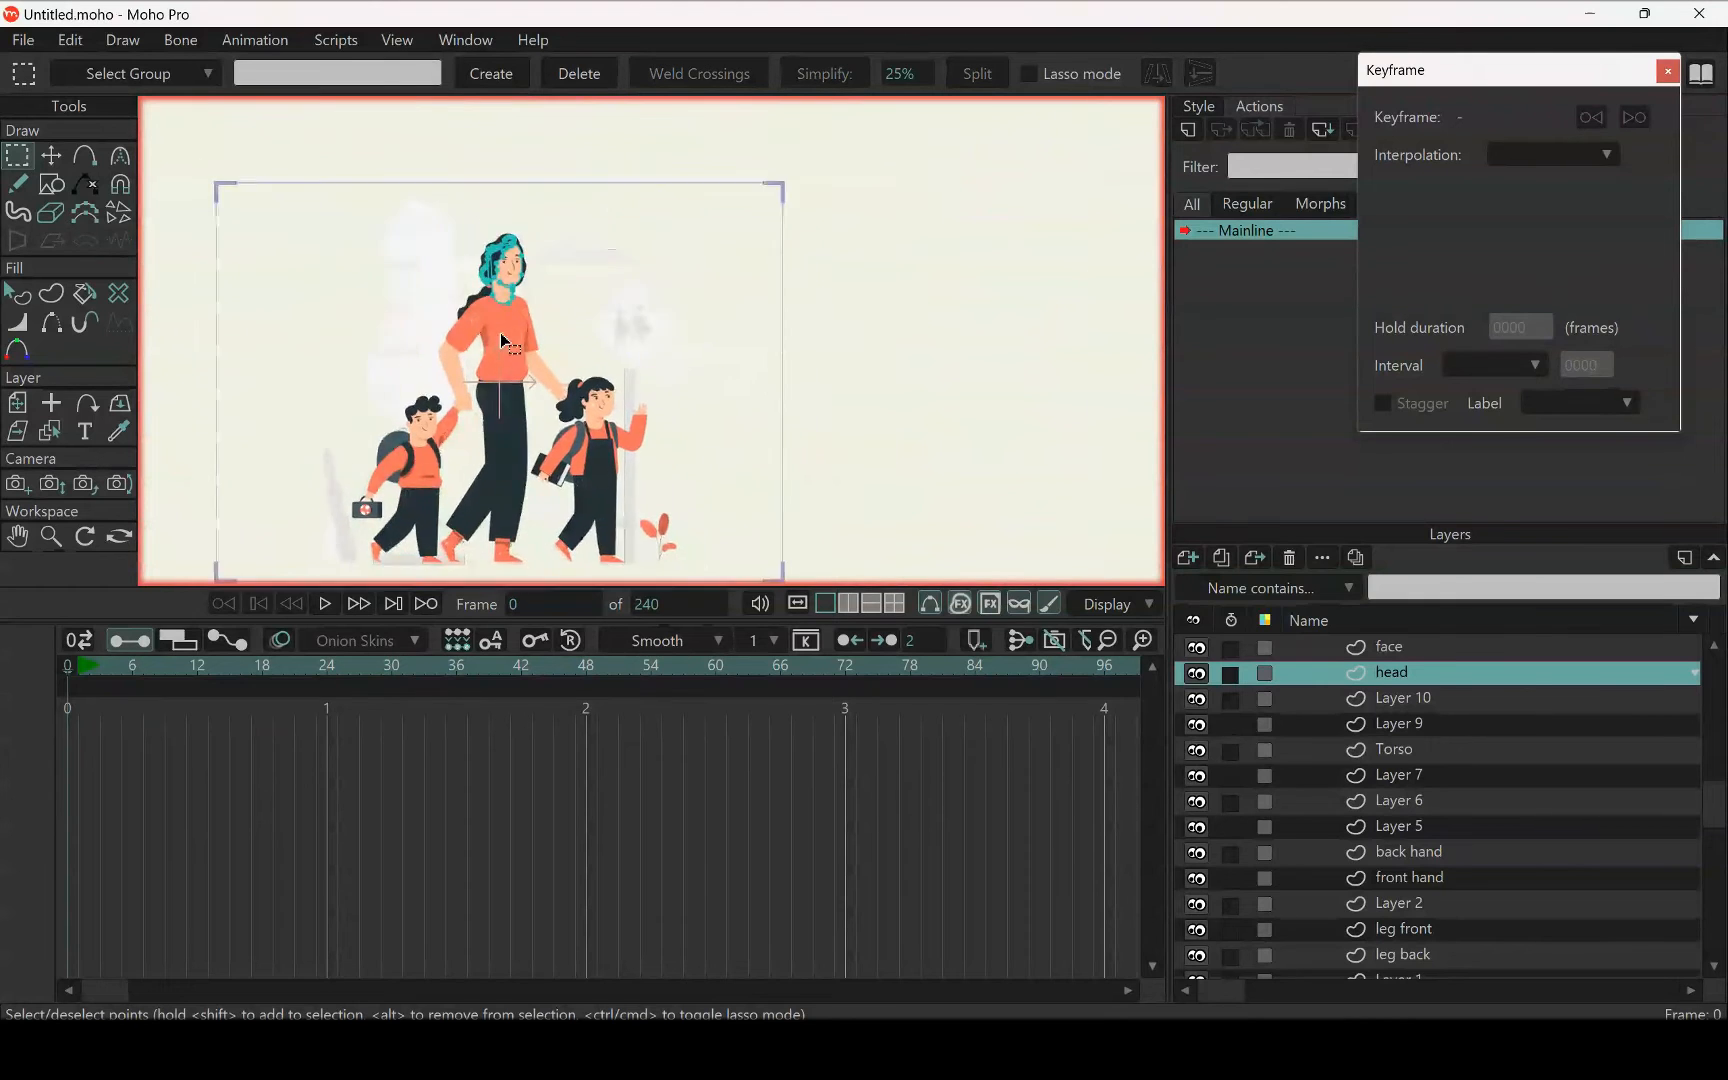
Add a new vector layer directly above the head layer and name it bag
{"action": "scroll", "coordinate": [503, 341], "scroll_direction": "up", "scroll_amount": 2}
{"action": "scroll", "coordinate": [520, 360], "scroll_direction": "up", "scroll_amount": 1}
{"action": "scroll", "coordinate": [538, 388], "scroll_direction": "down", "scroll_amount": 4}
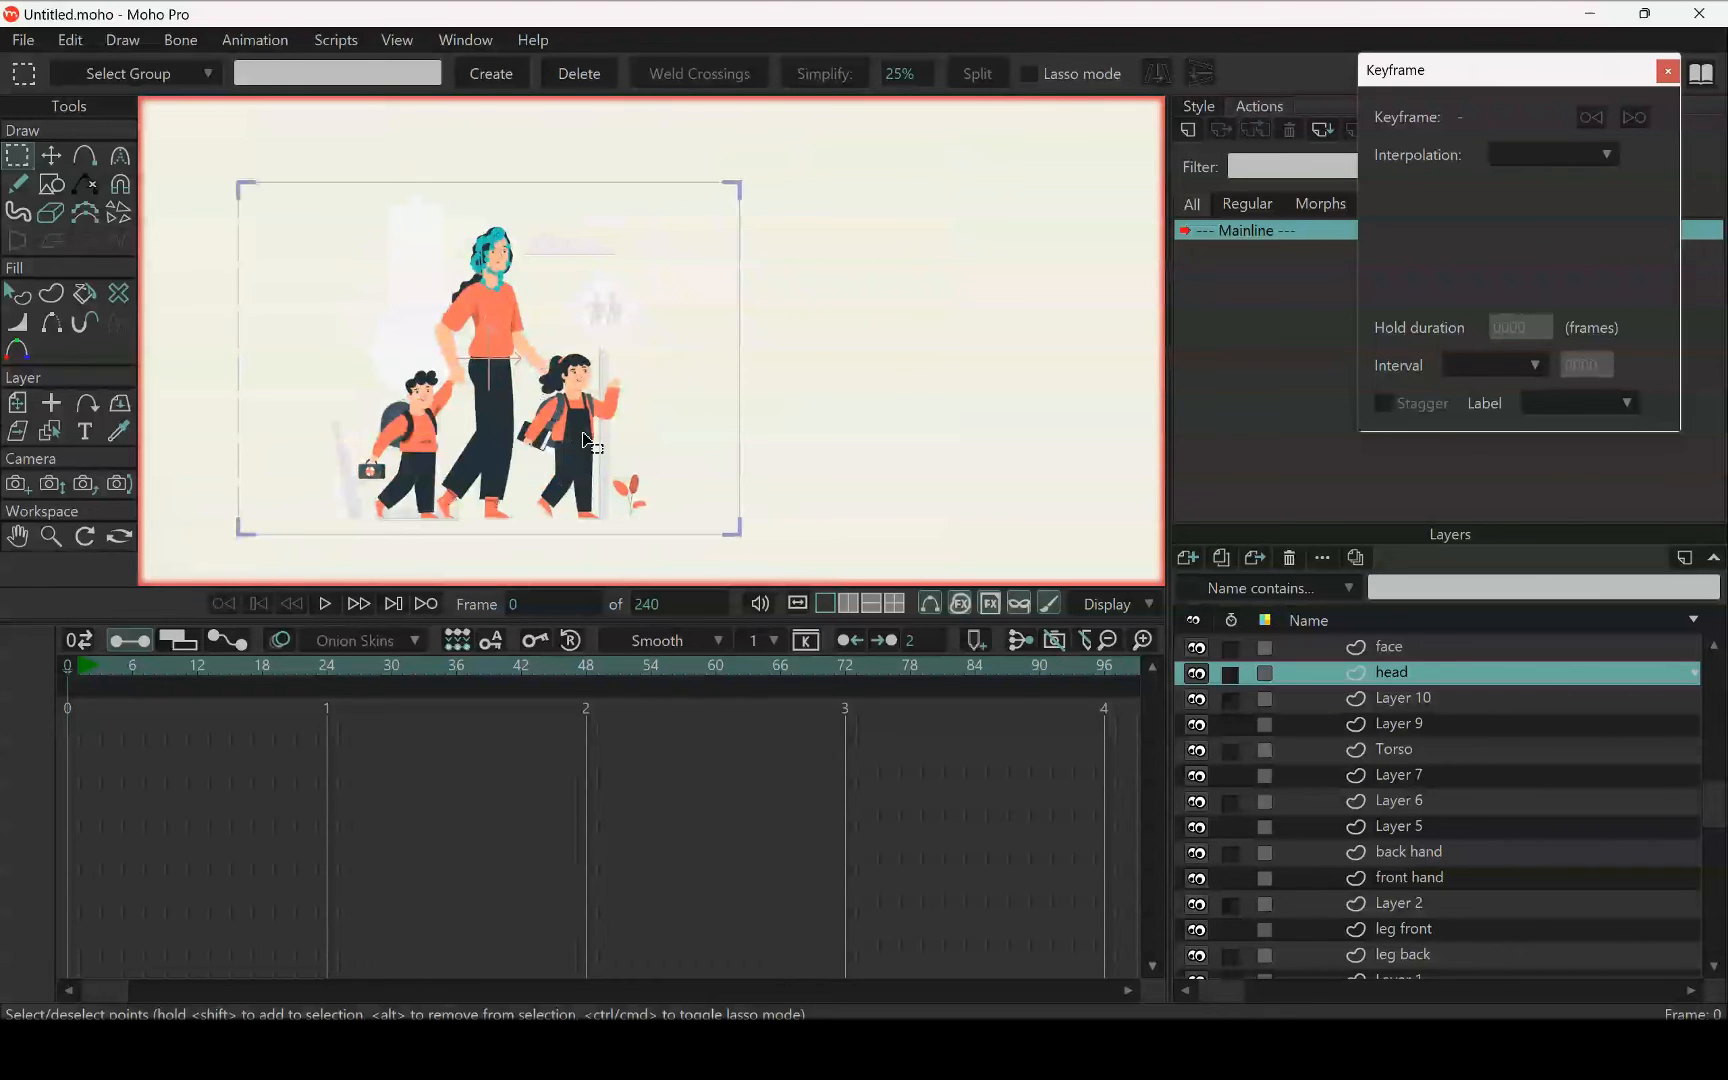
{"action": "left_click", "coordinate": [1186, 557]}
{"action": "left_click", "coordinate": [1217, 589]}
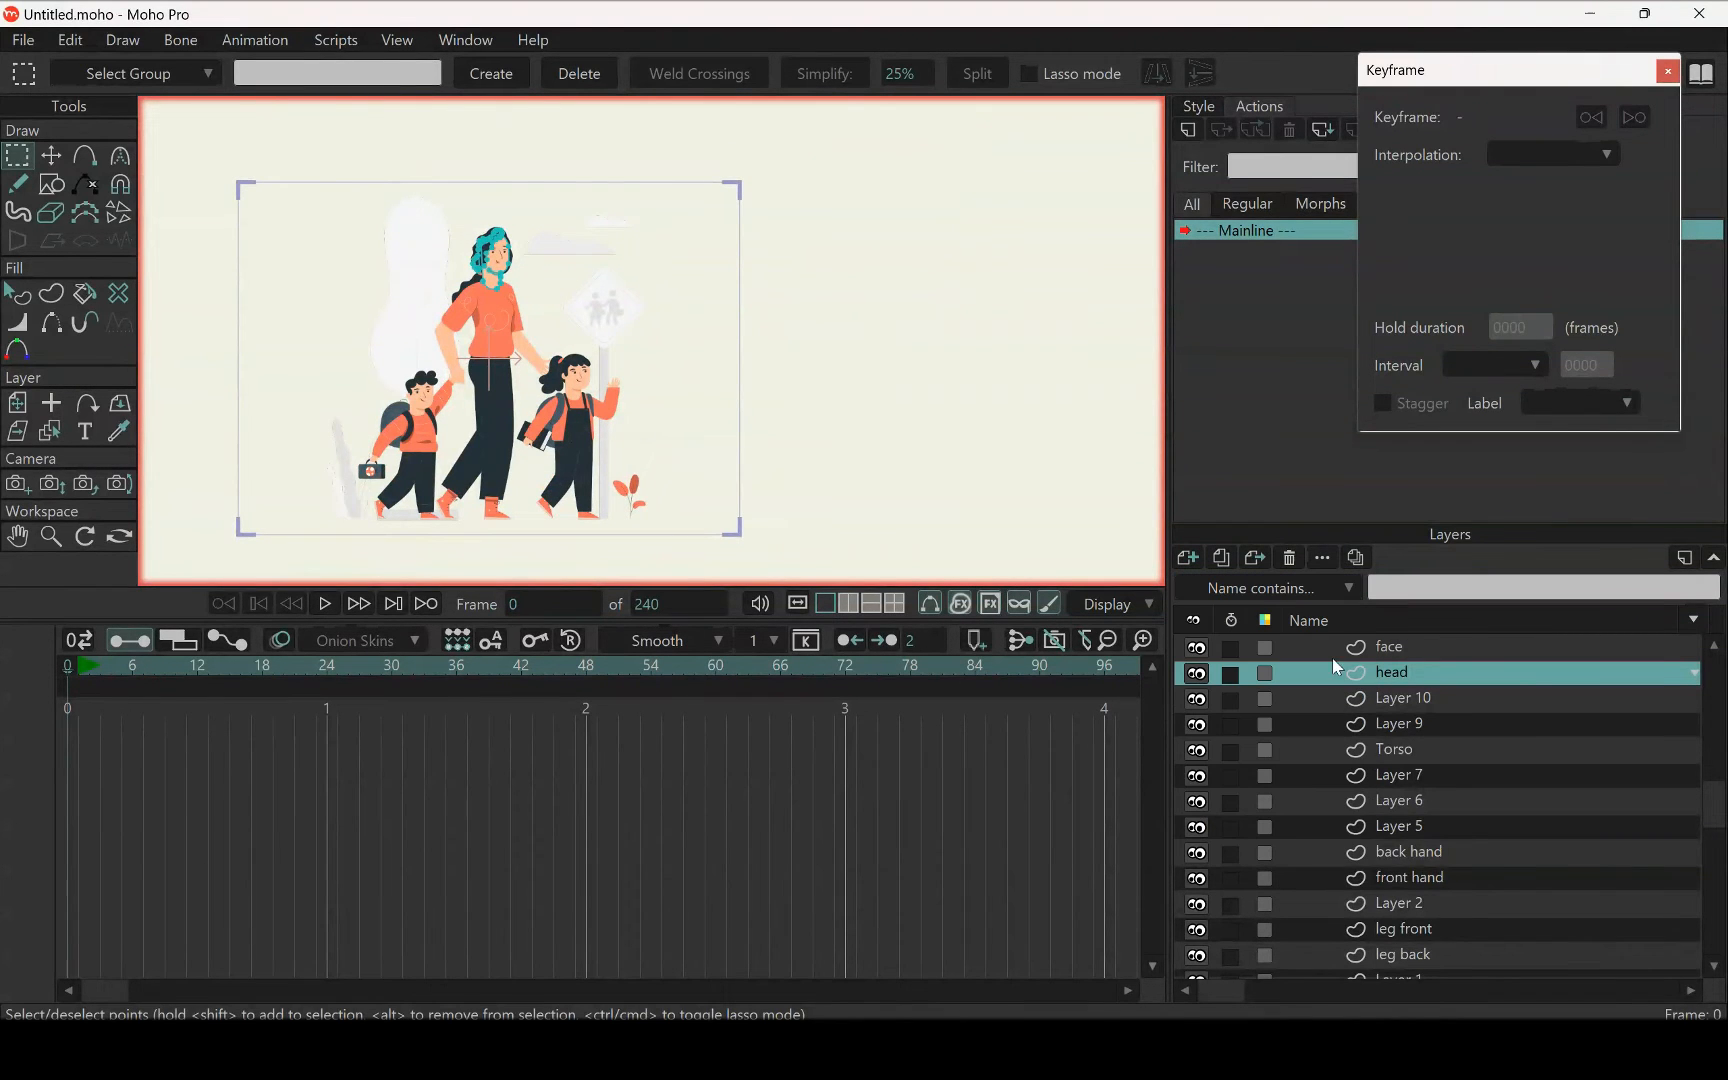
{"action": "double_click", "coordinate": [1388, 677]}
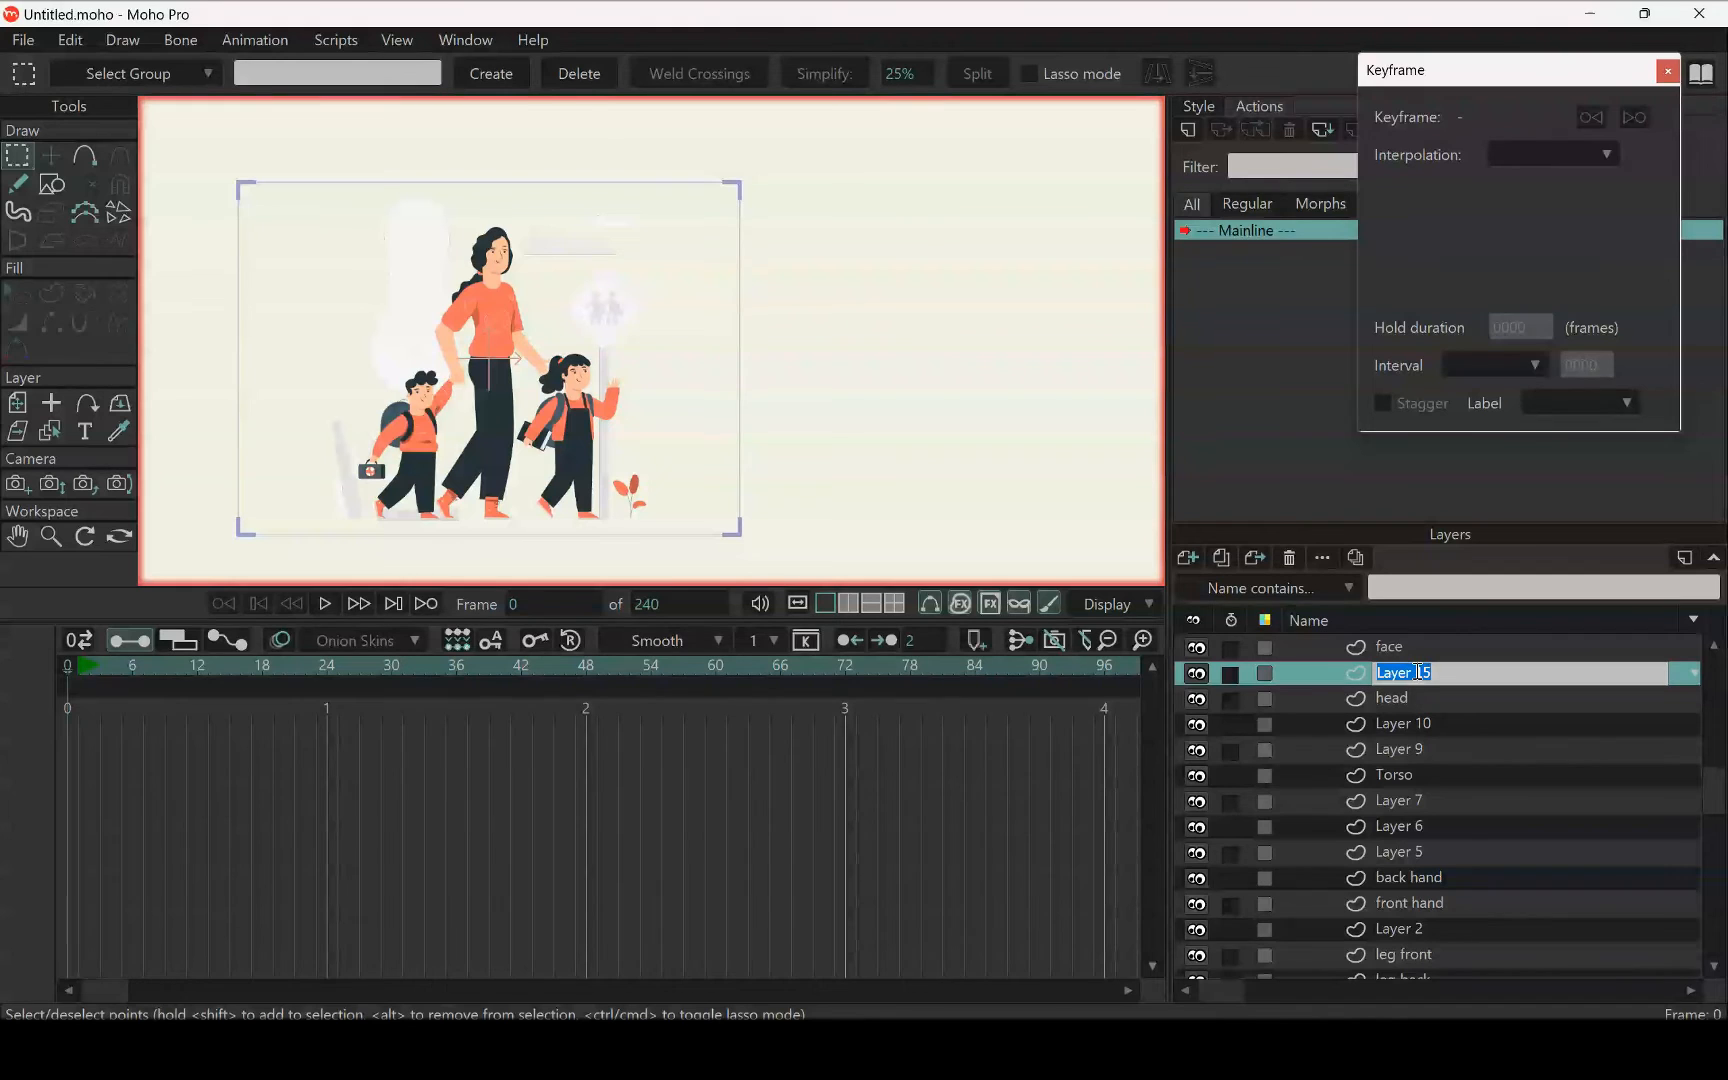
{"action": "type", "text": "bag"}
{"action": "key", "text": "Return"}
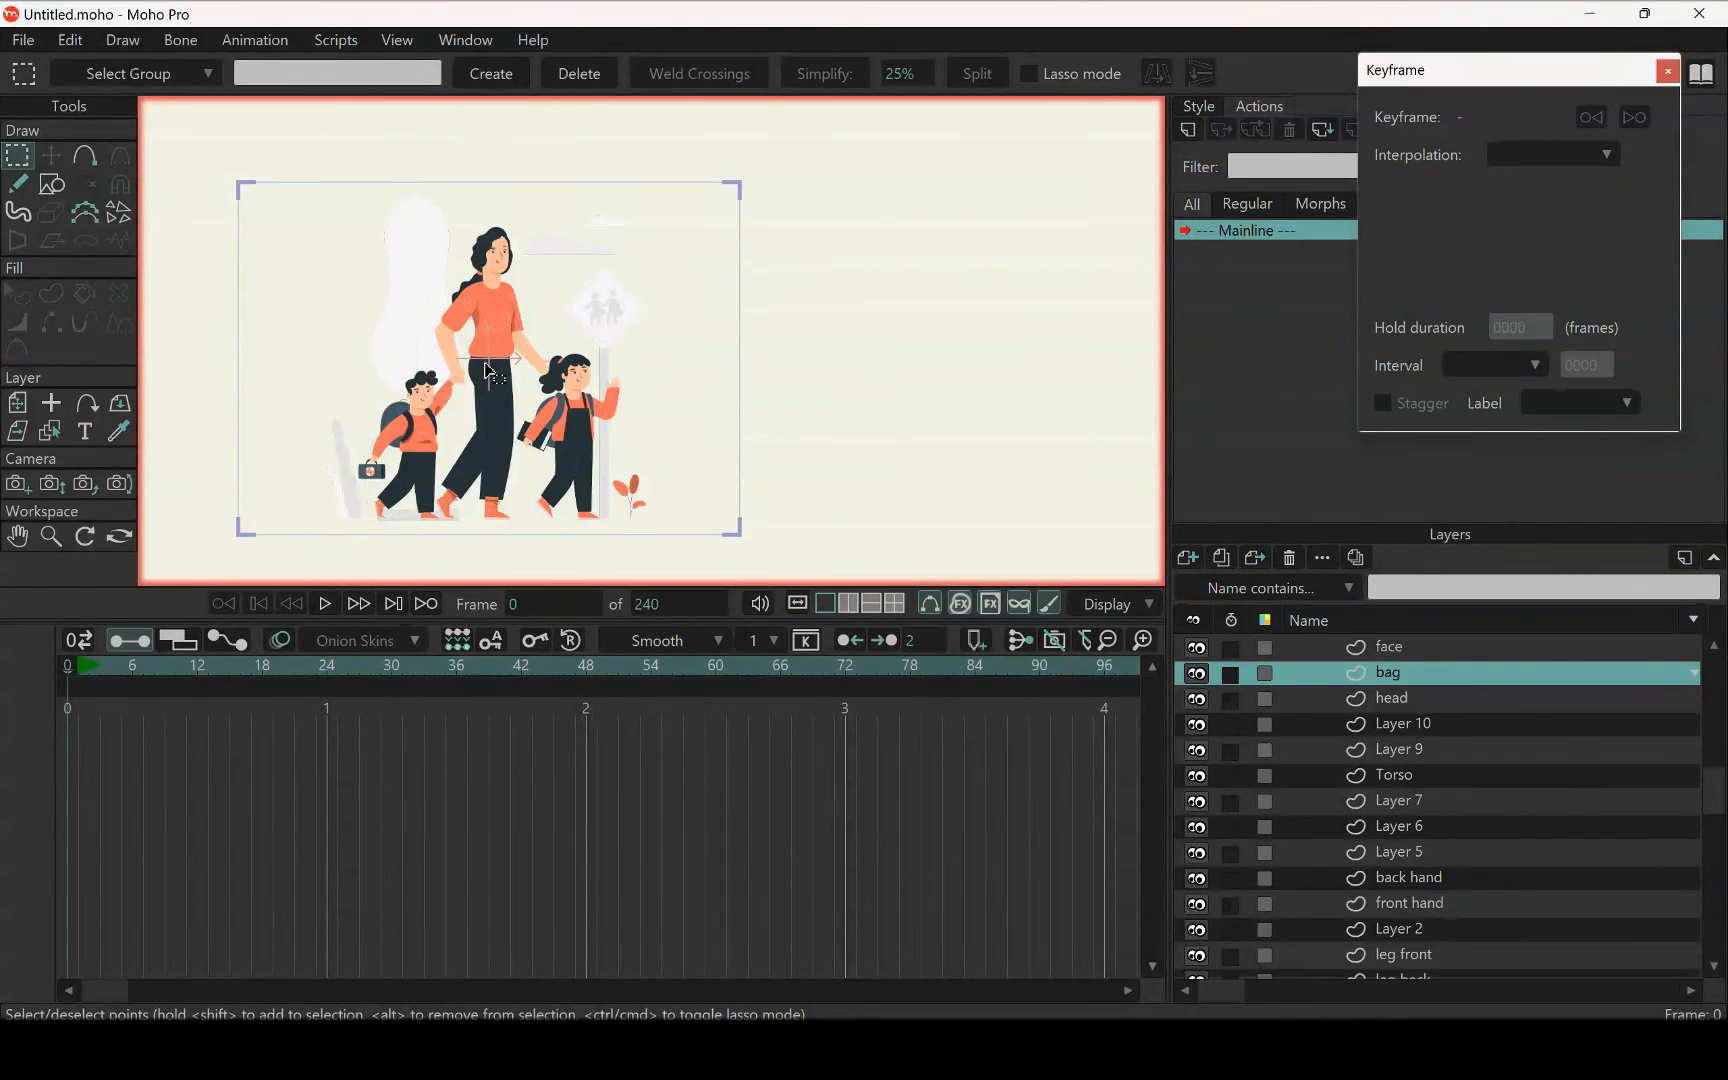
Paste the cut bag shapes into the bag layer, move that layer directly above Torso and check the bag's placement
{"action": "key", "text": "t"}
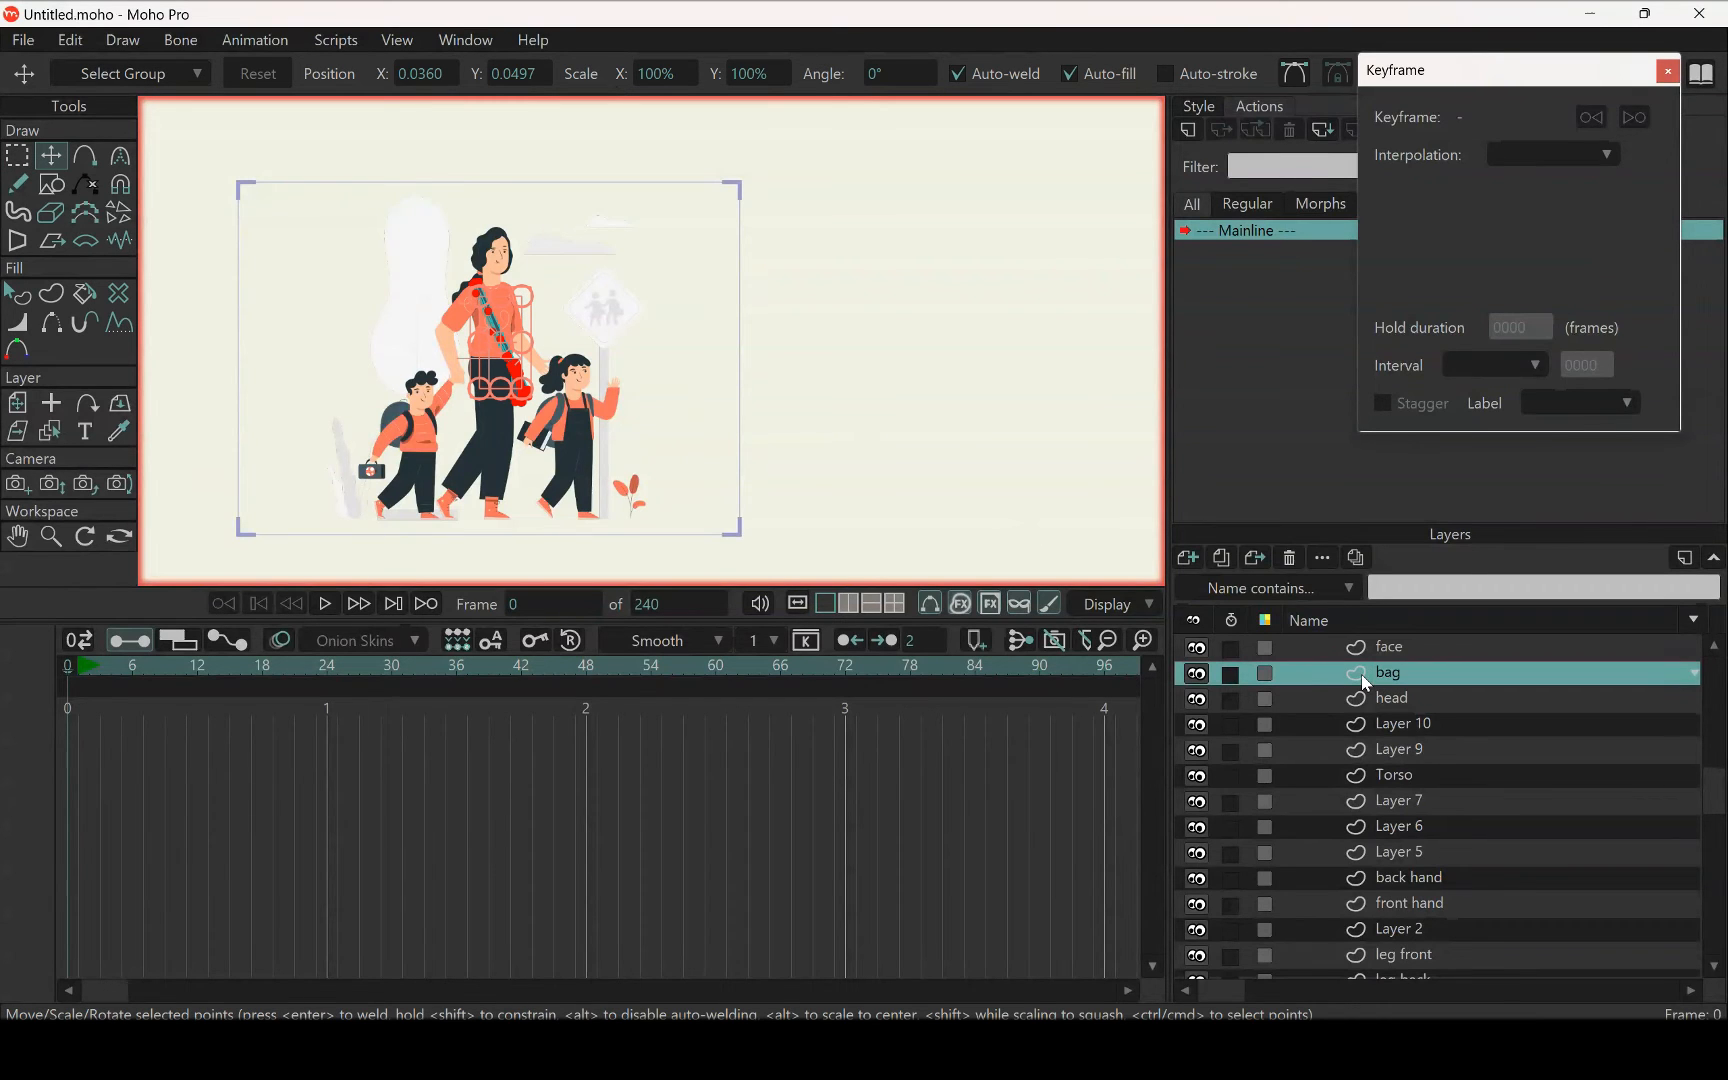
{"action": "left_click_drag", "start_coordinate": [1377, 674], "coordinate": [1393, 779]}
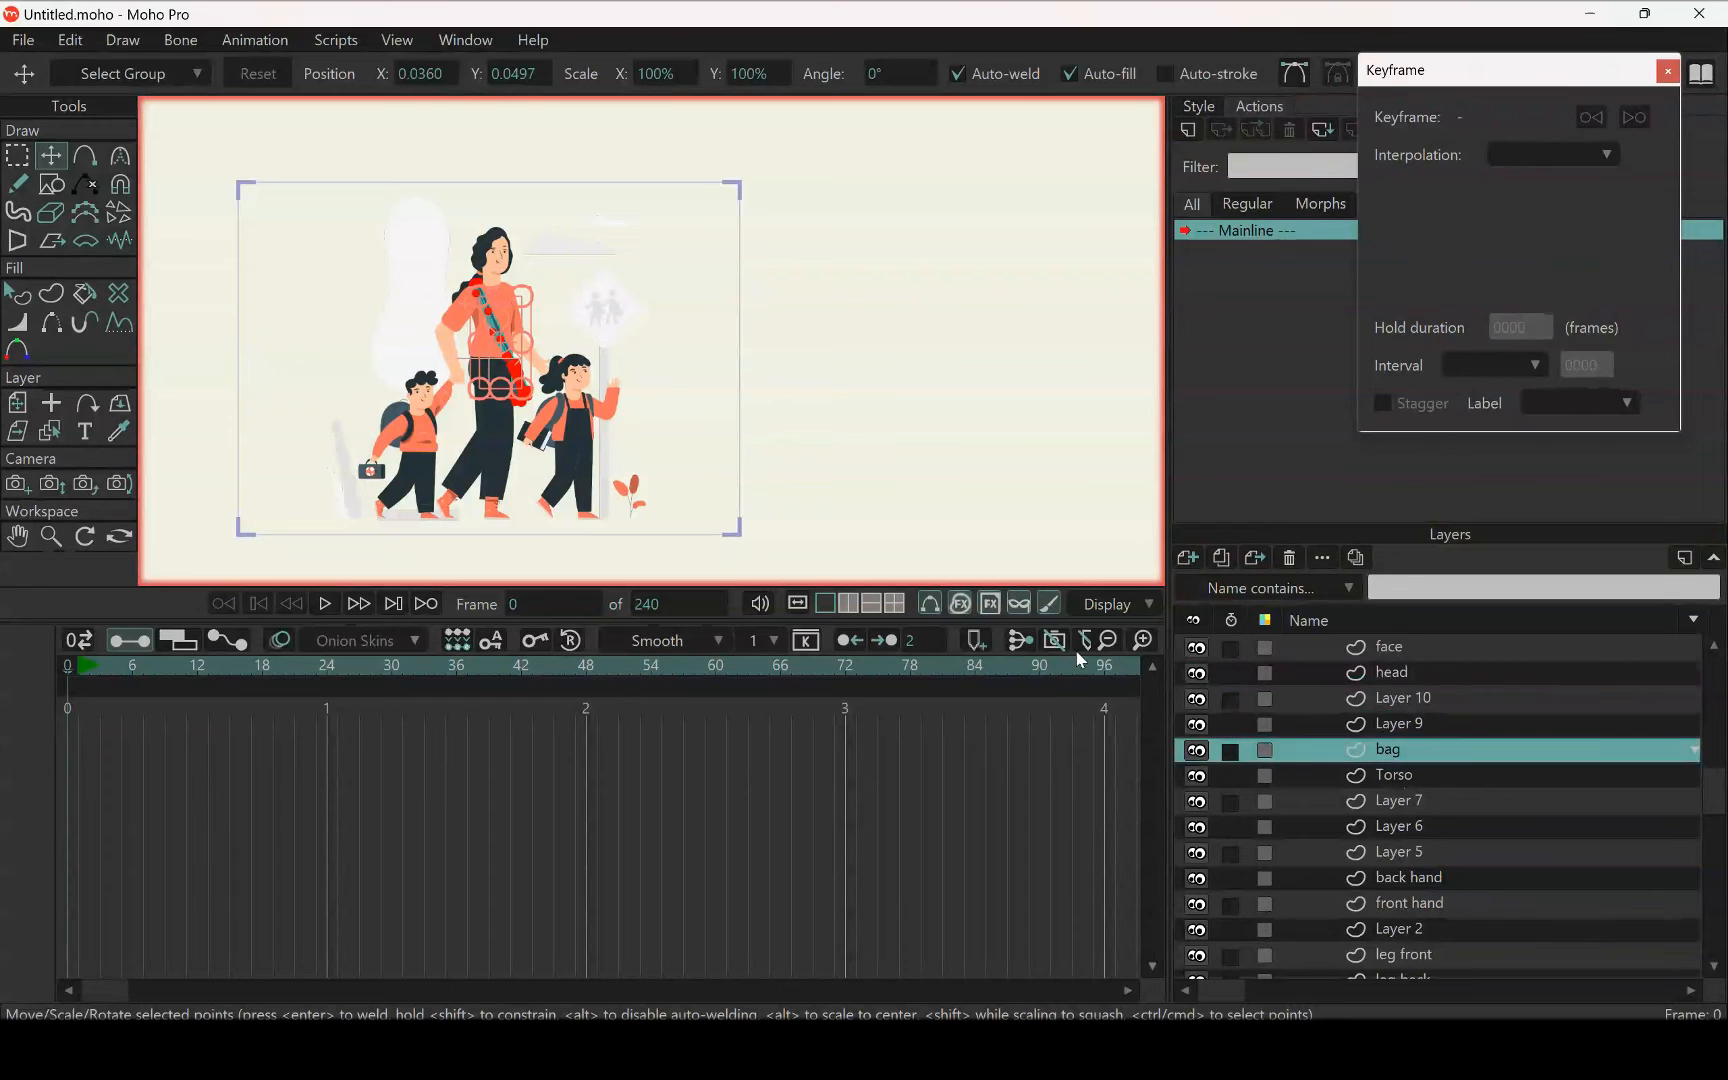
{"action": "scroll", "coordinate": [508, 395], "scroll_direction": "up", "scroll_amount": 3}
{"action": "scroll", "coordinate": [576, 450], "scroll_direction": "up", "scroll_amount": 1}
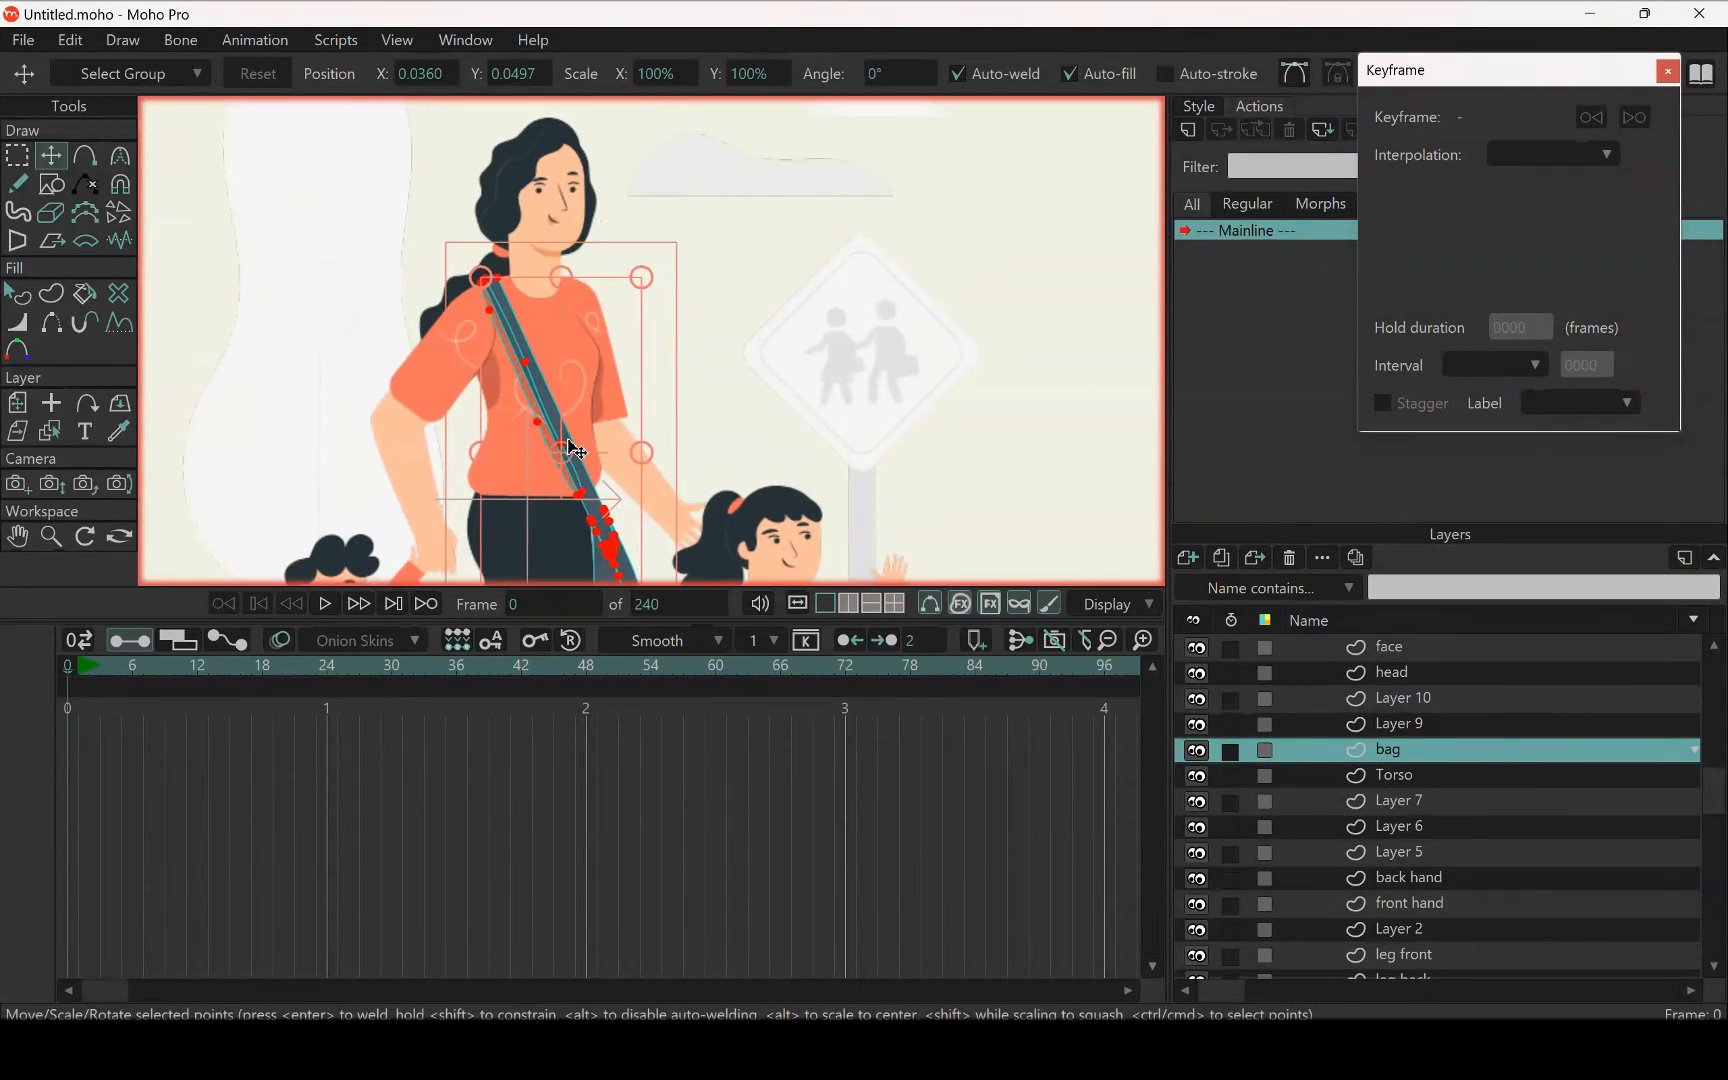
{"action": "left_click_drag", "start_coordinate": [568, 440], "coordinate": [544, 418]}
{"action": "scroll", "coordinate": [556, 394], "scroll_direction": "down", "scroll_amount": 1}
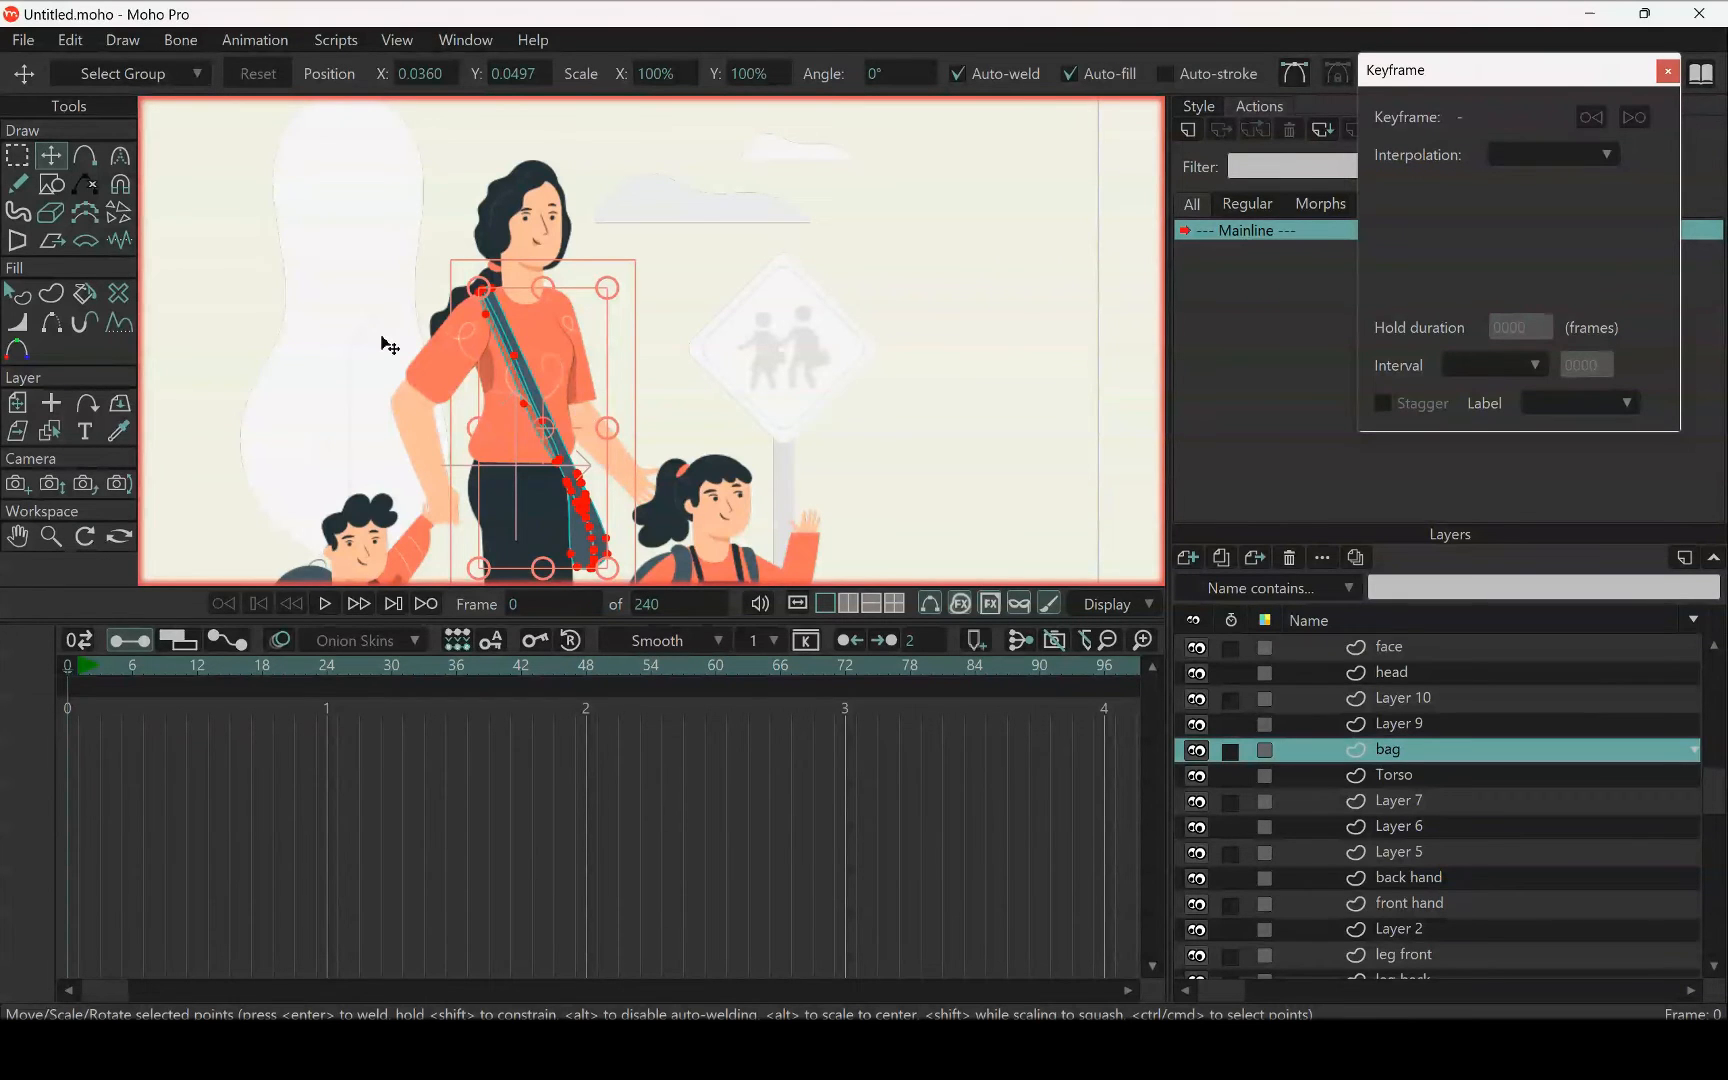
{"action": "scroll", "coordinate": [593, 410], "scroll_direction": "down", "scroll_amount": 8}
{"action": "left_click_drag", "start_coordinate": [598, 411], "coordinate": [571, 330]}
{"action": "scroll", "coordinate": [580, 350], "scroll_direction": "up", "scroll_amount": 2}
{"action": "scroll", "coordinate": [588, 362], "scroll_direction": "up", "scroll_amount": 2}
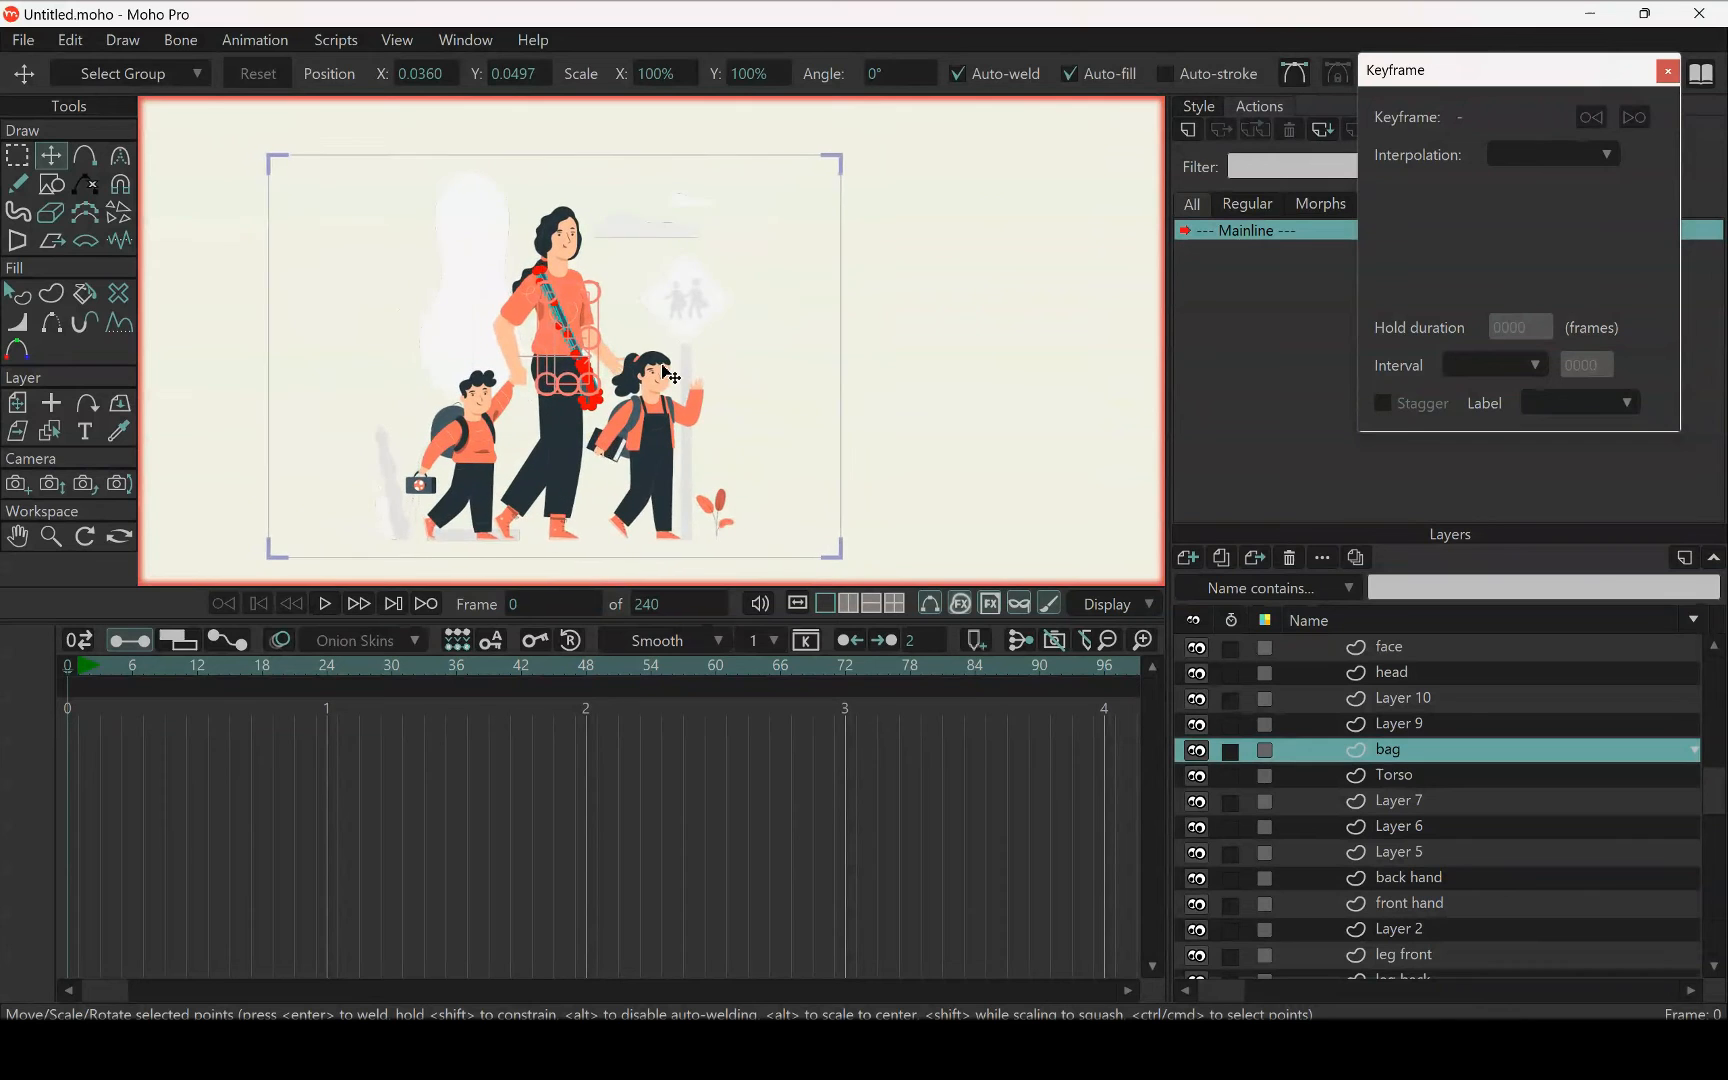
Try to cut the dark shading shape beside the woman's front sleeve out of Layer 10
{"action": "left_click", "coordinate": [1413, 708]}
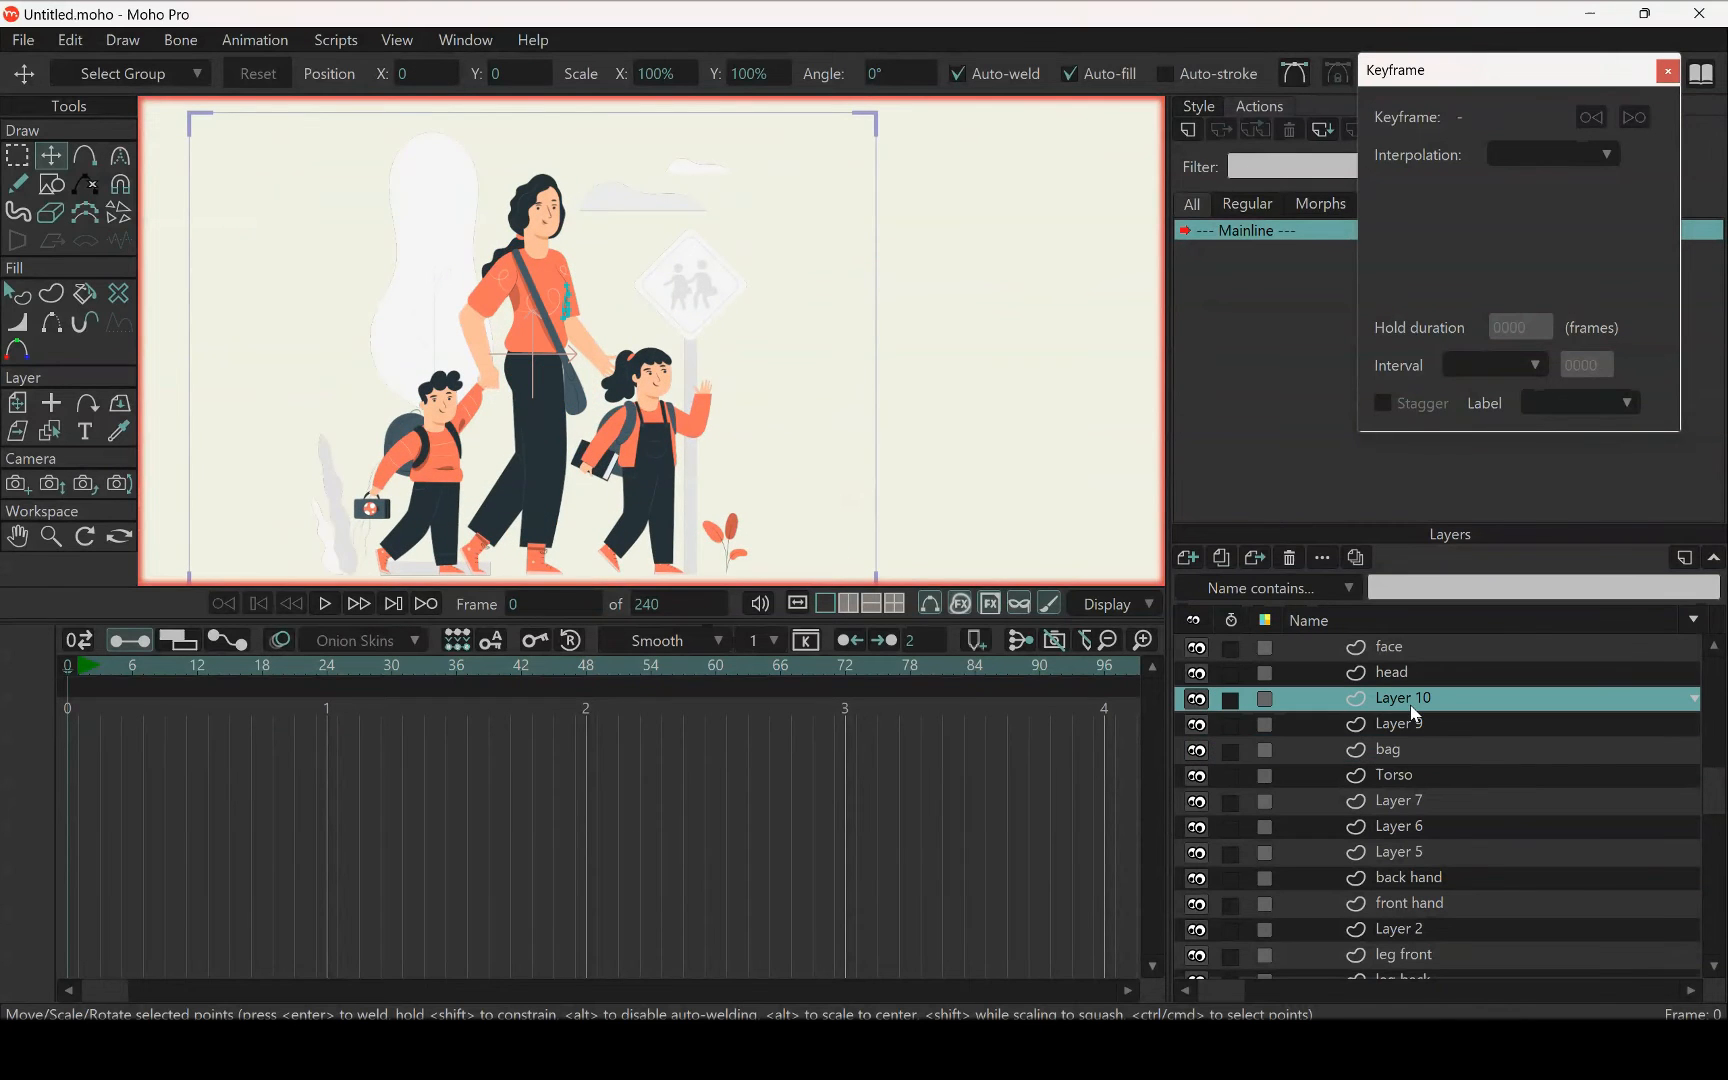
{"action": "scroll", "coordinate": [558, 370], "scroll_direction": "up", "scroll_amount": 3}
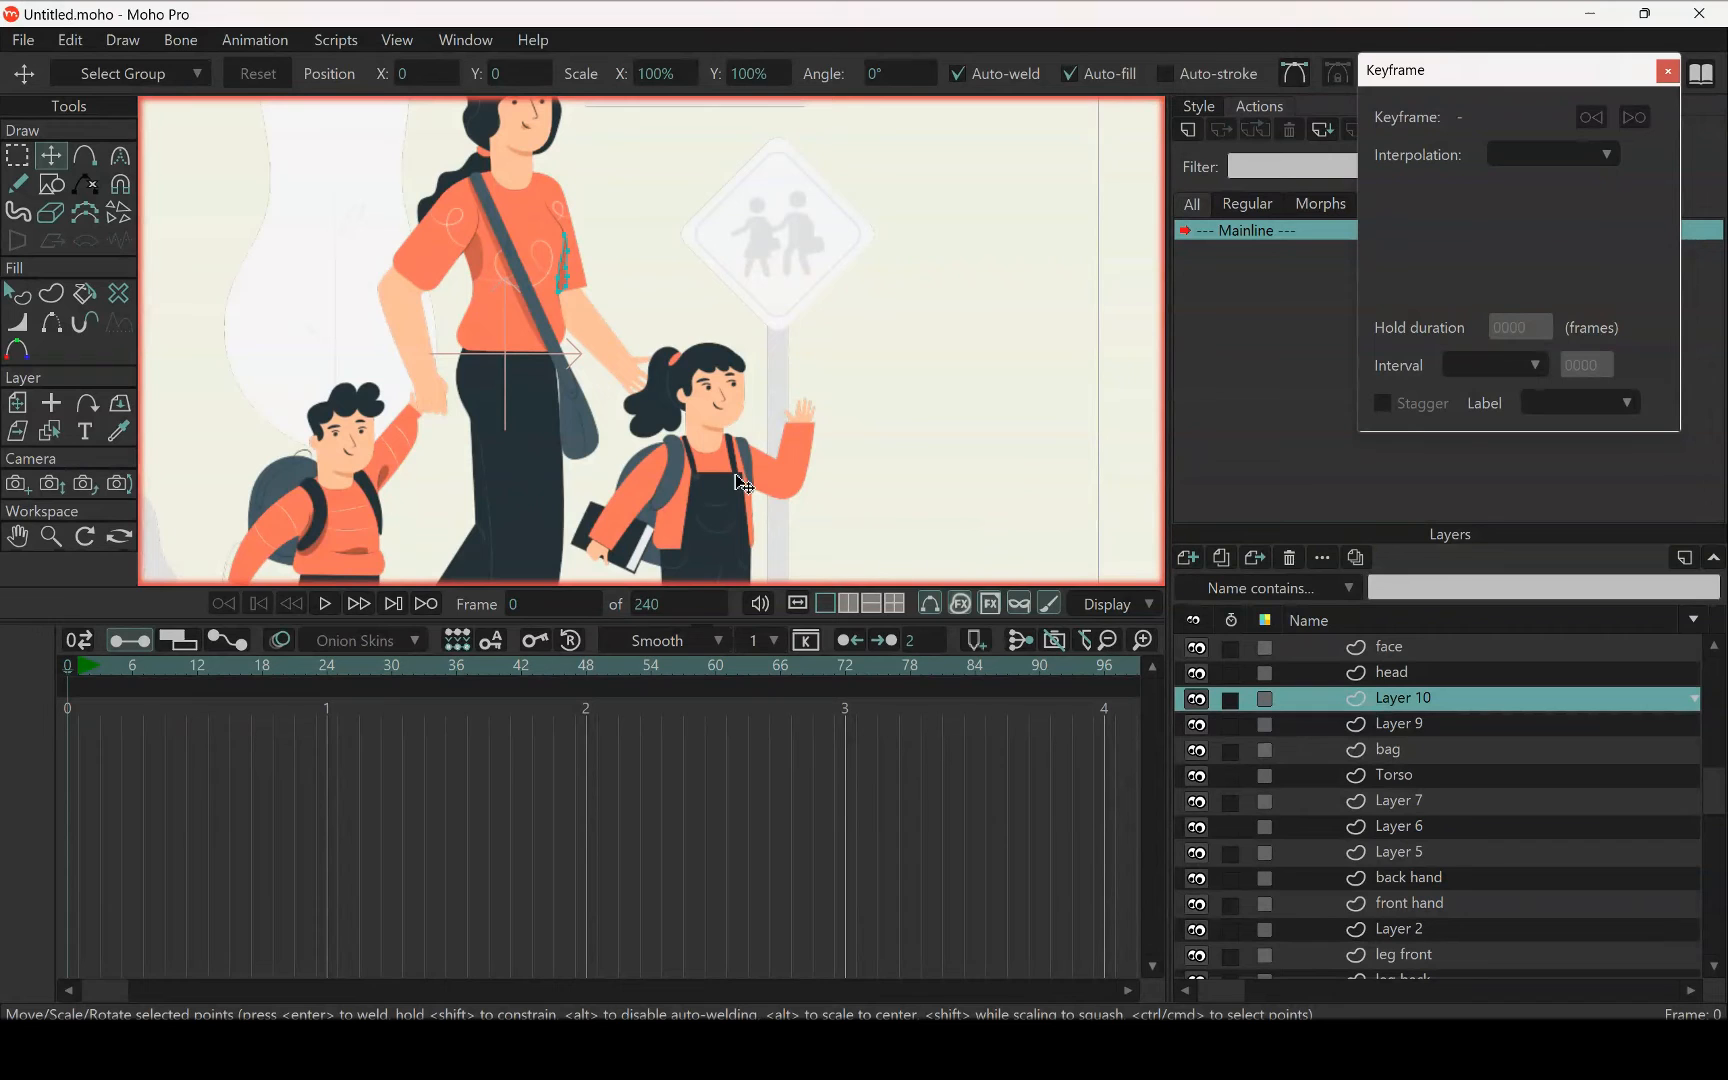
{"action": "left_click", "coordinate": [16, 154]}
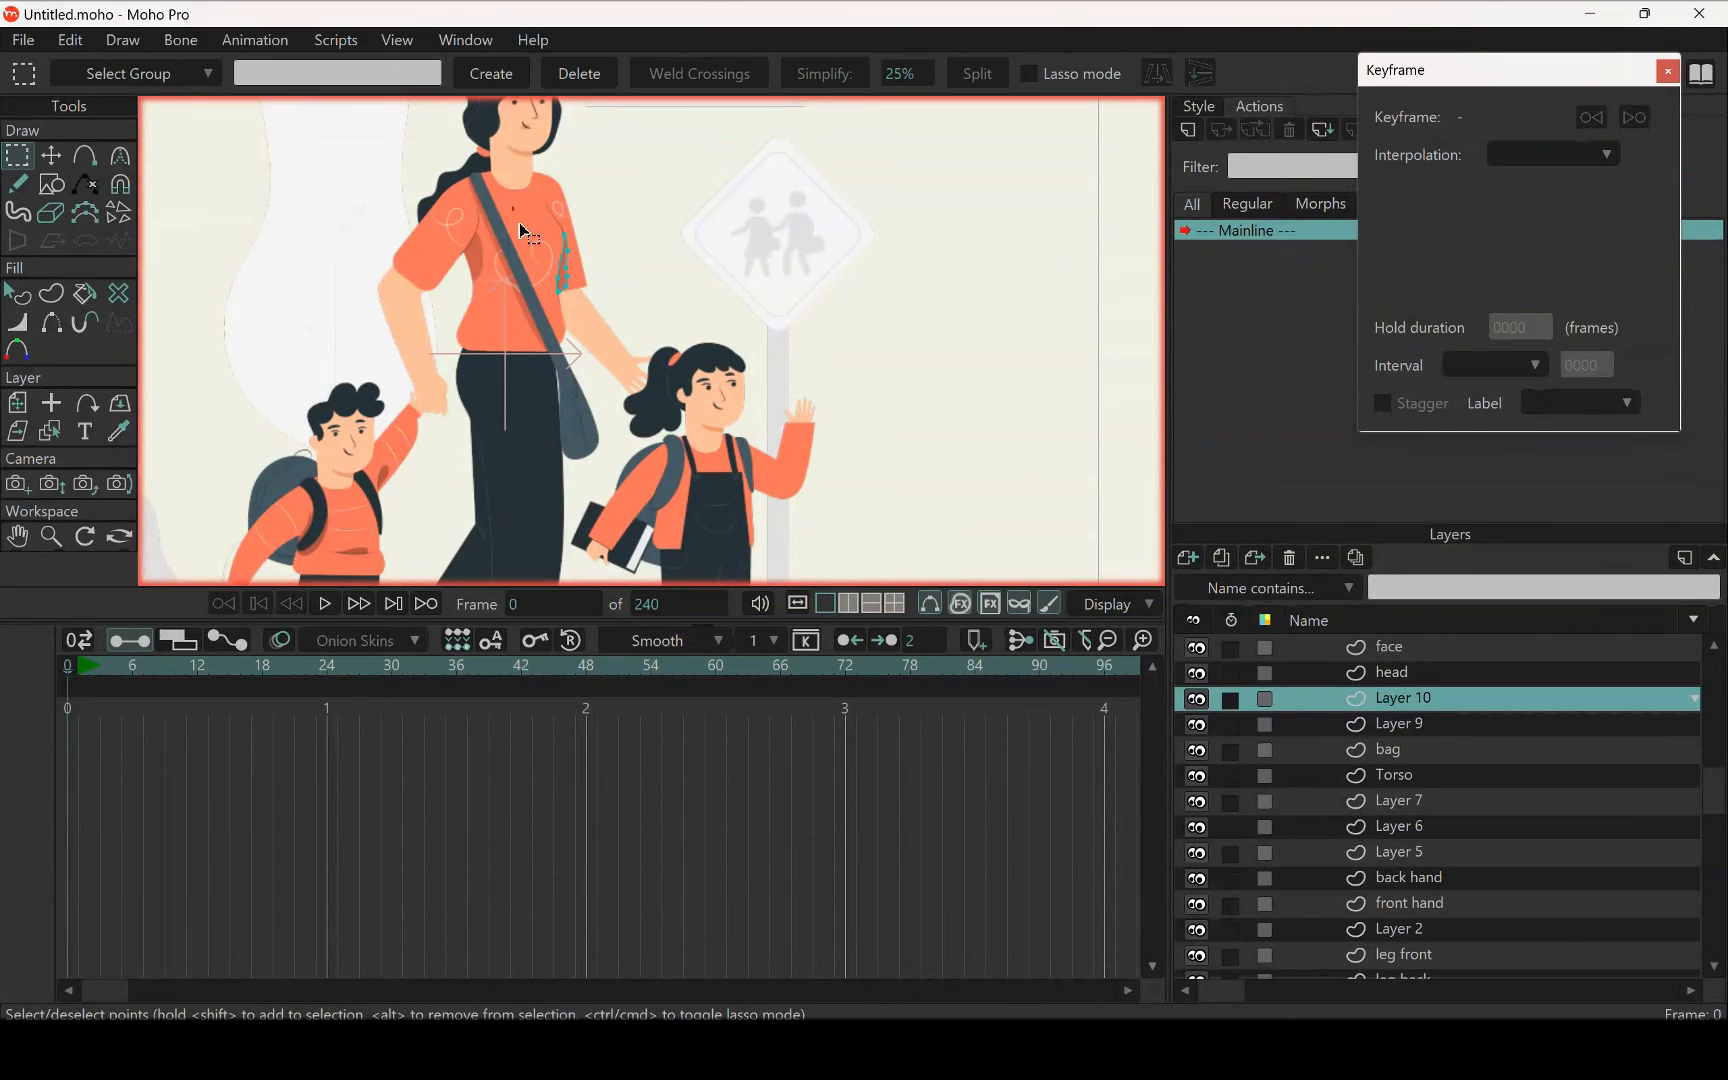
{"action": "left_click_drag", "start_coordinate": [519, 223], "coordinate": [598, 340]}
{"action": "key", "text": "Delete"}
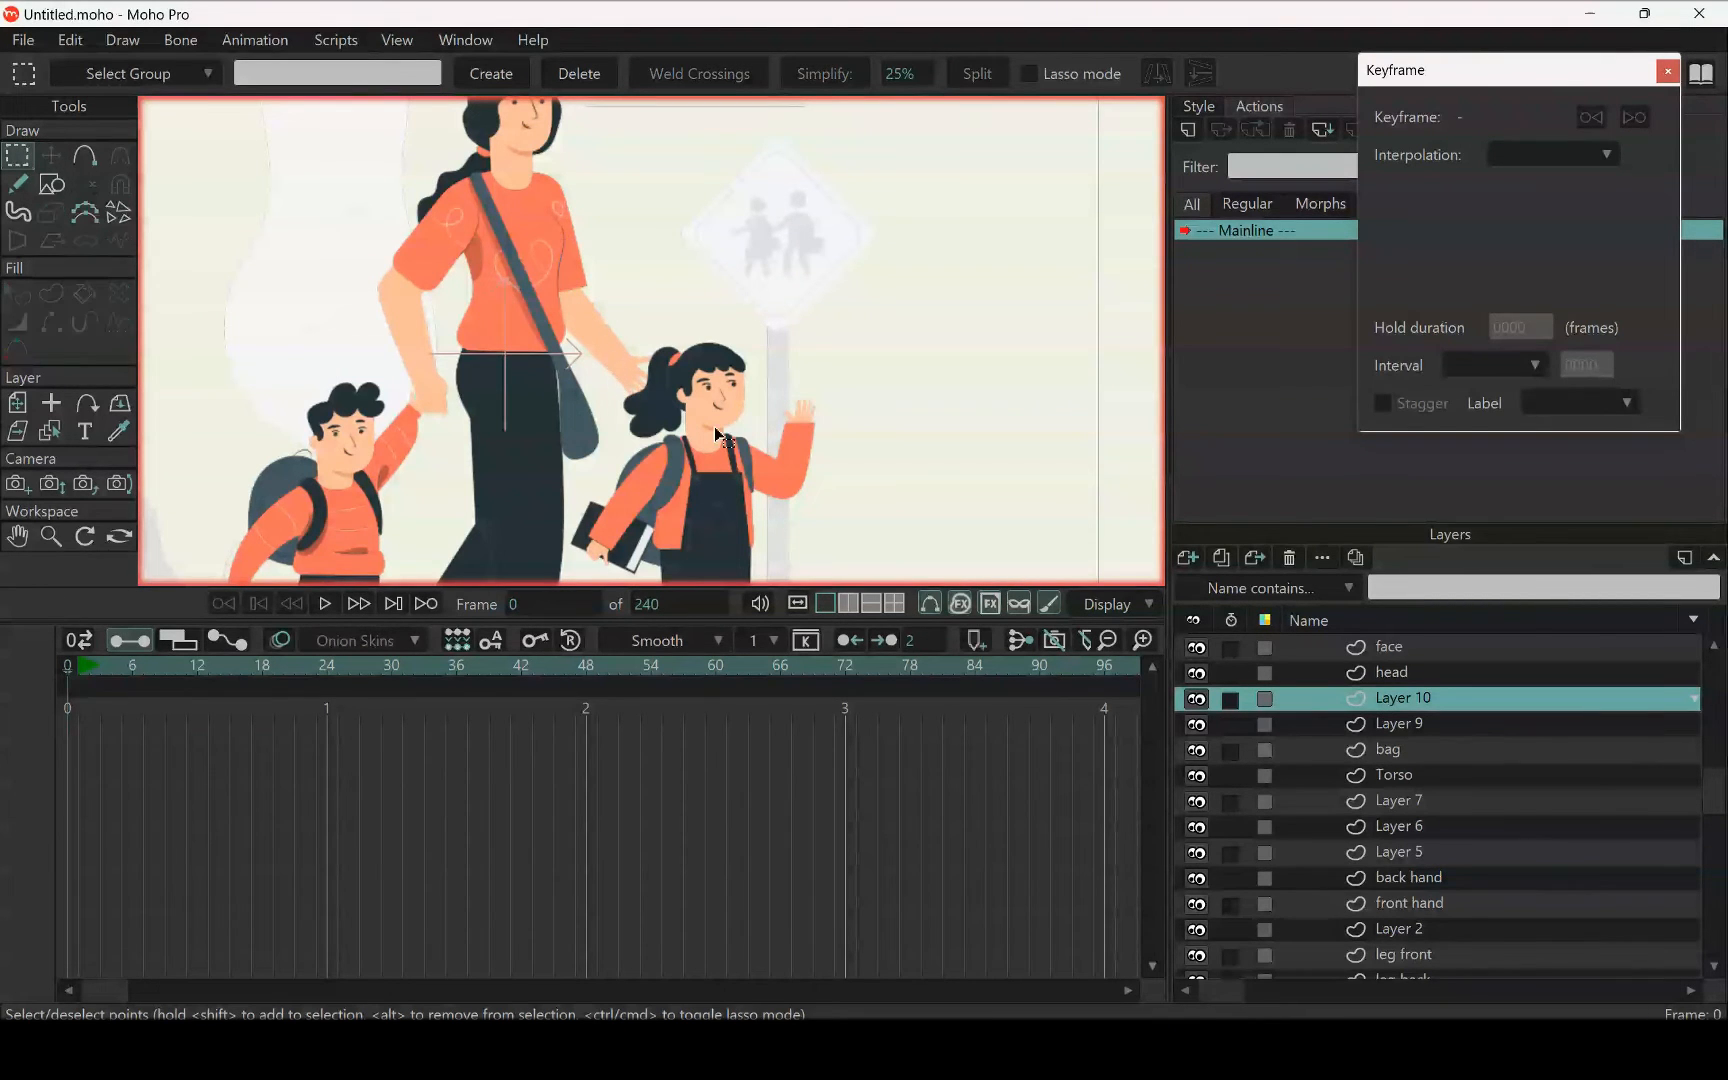
Try pasting the cut shading shape into the Torso layer, then undo the paste
{"action": "left_click", "coordinate": [1395, 776]}
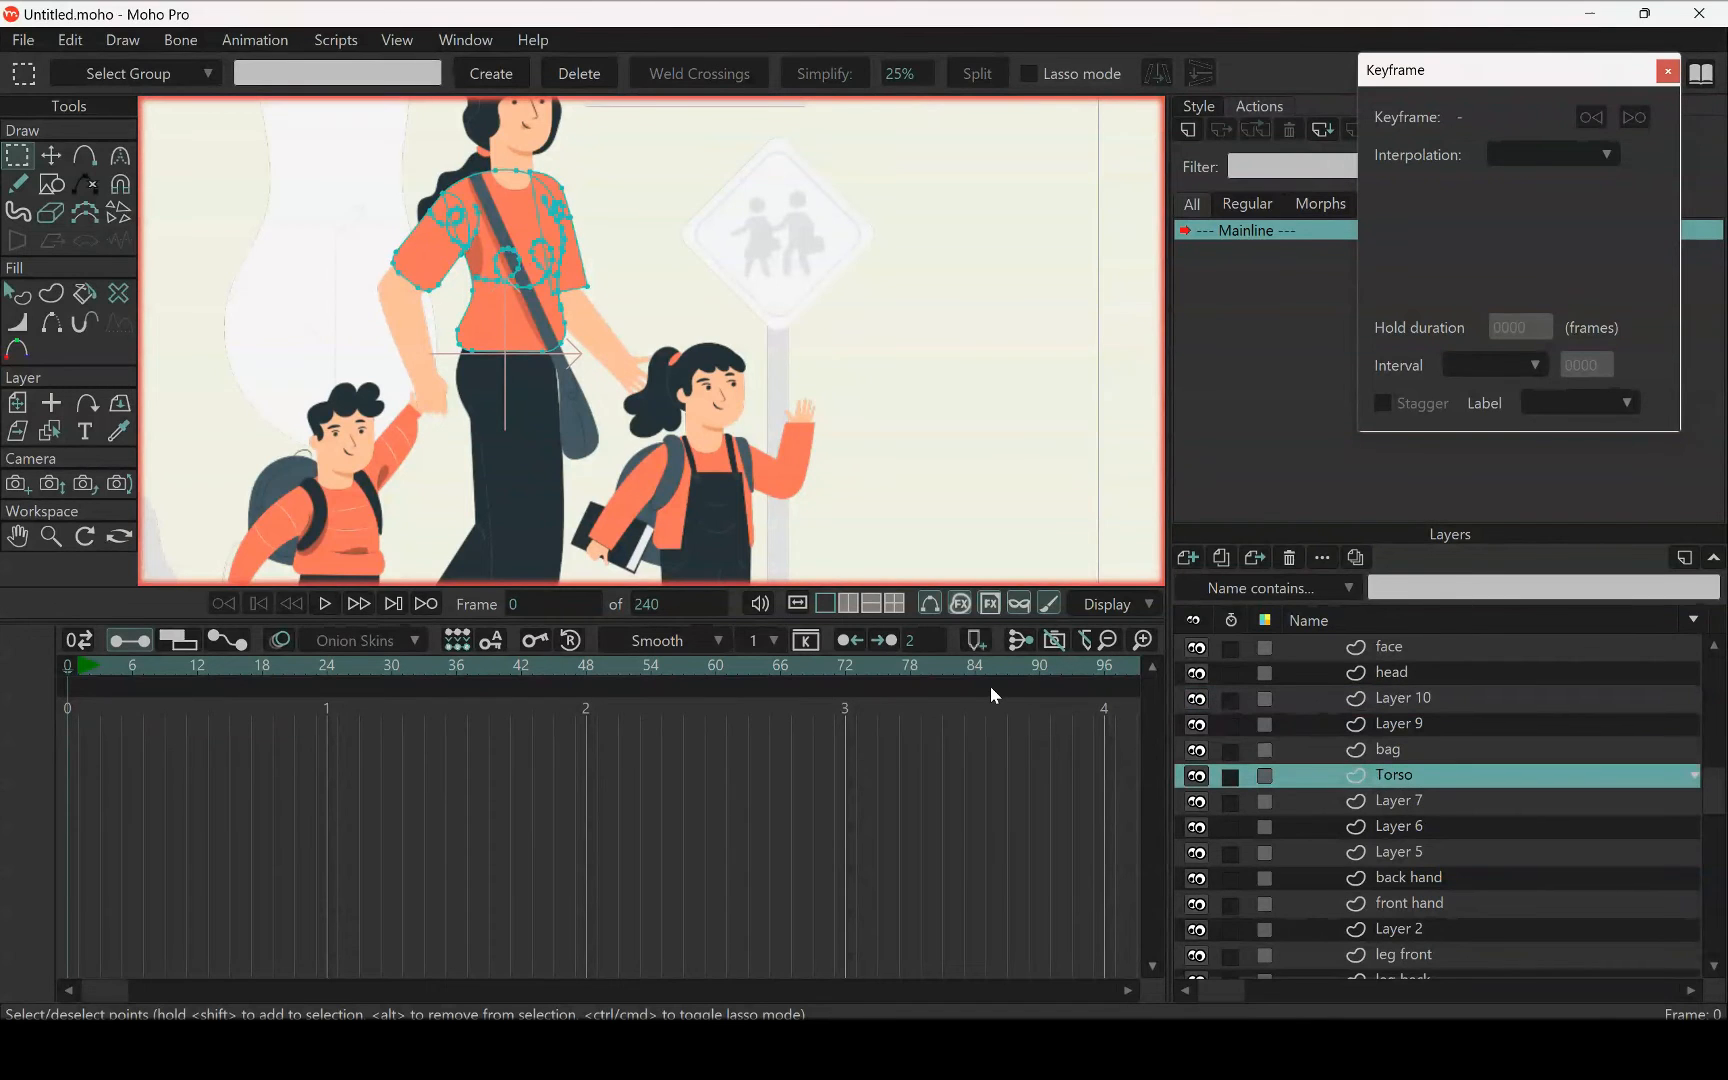
{"action": "key", "text": "t"}
{"action": "scroll", "coordinate": [636, 278], "scroll_direction": "up", "scroll_amount": 6}
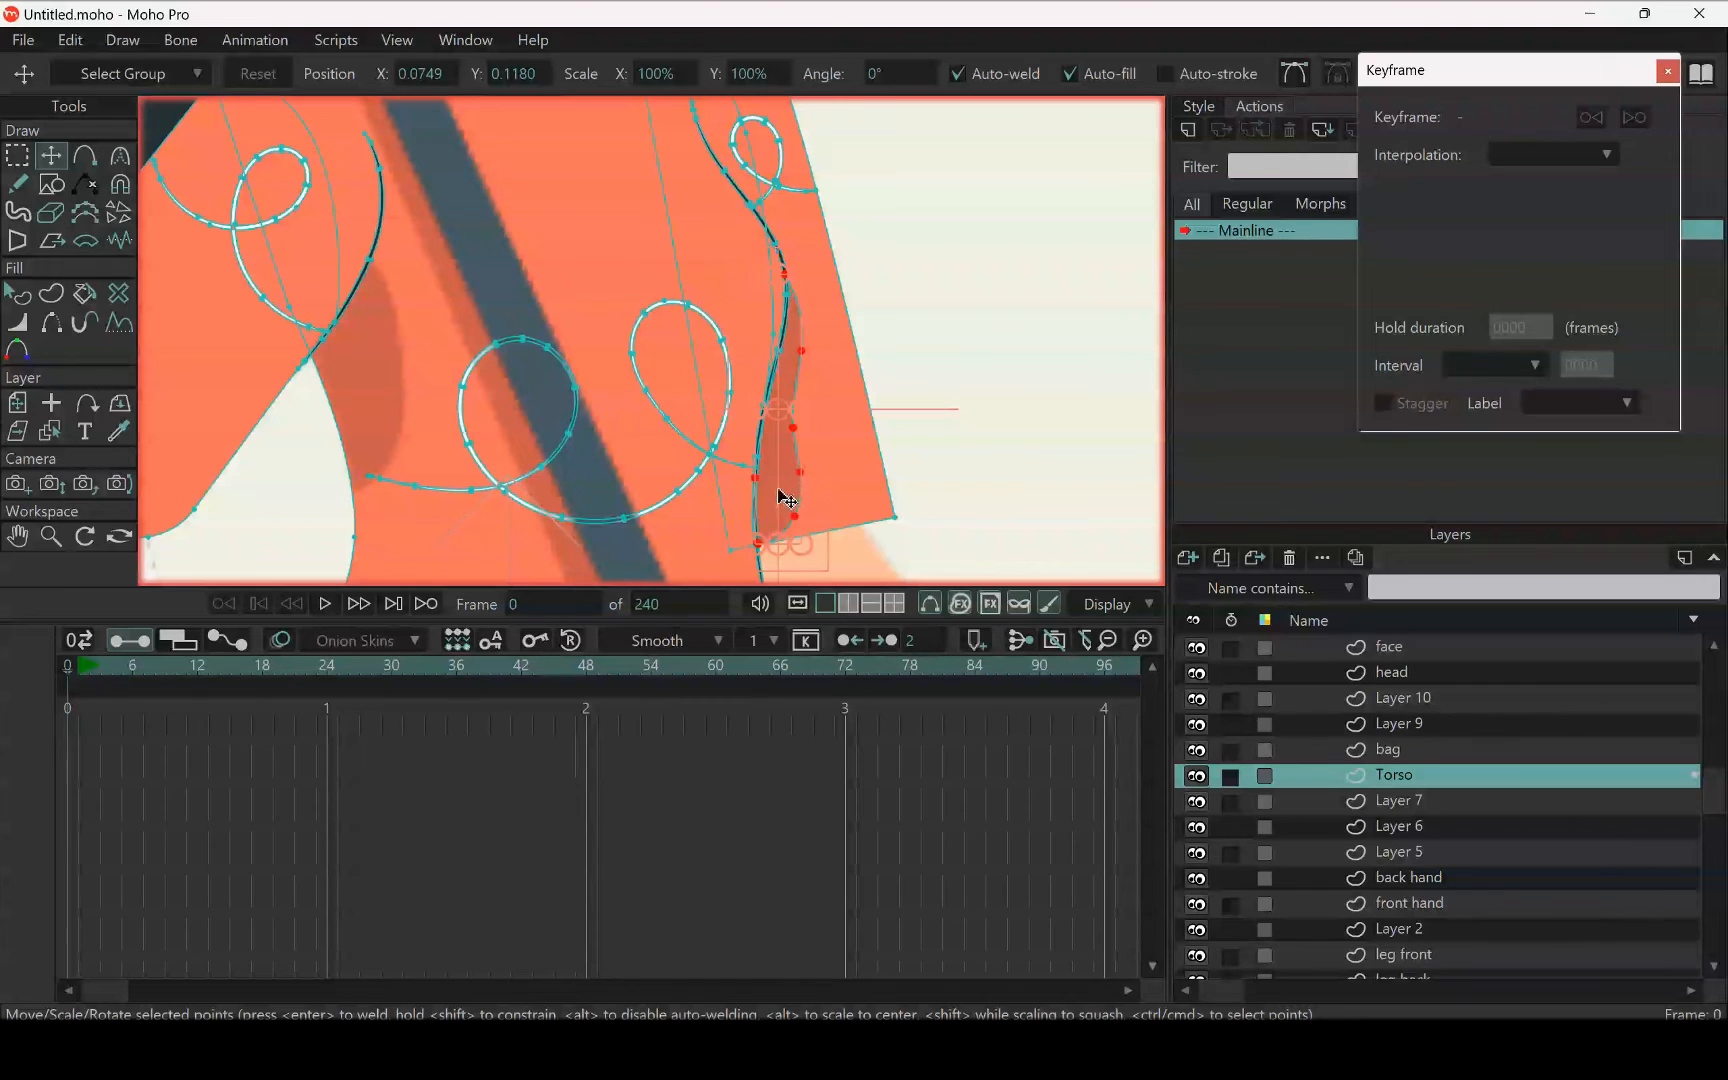
{"action": "left_click_drag", "start_coordinate": [790, 490], "coordinate": [755, 431]}
{"action": "key", "text": "ctrl+z"}
{"action": "key", "text": "ctrl+z"}
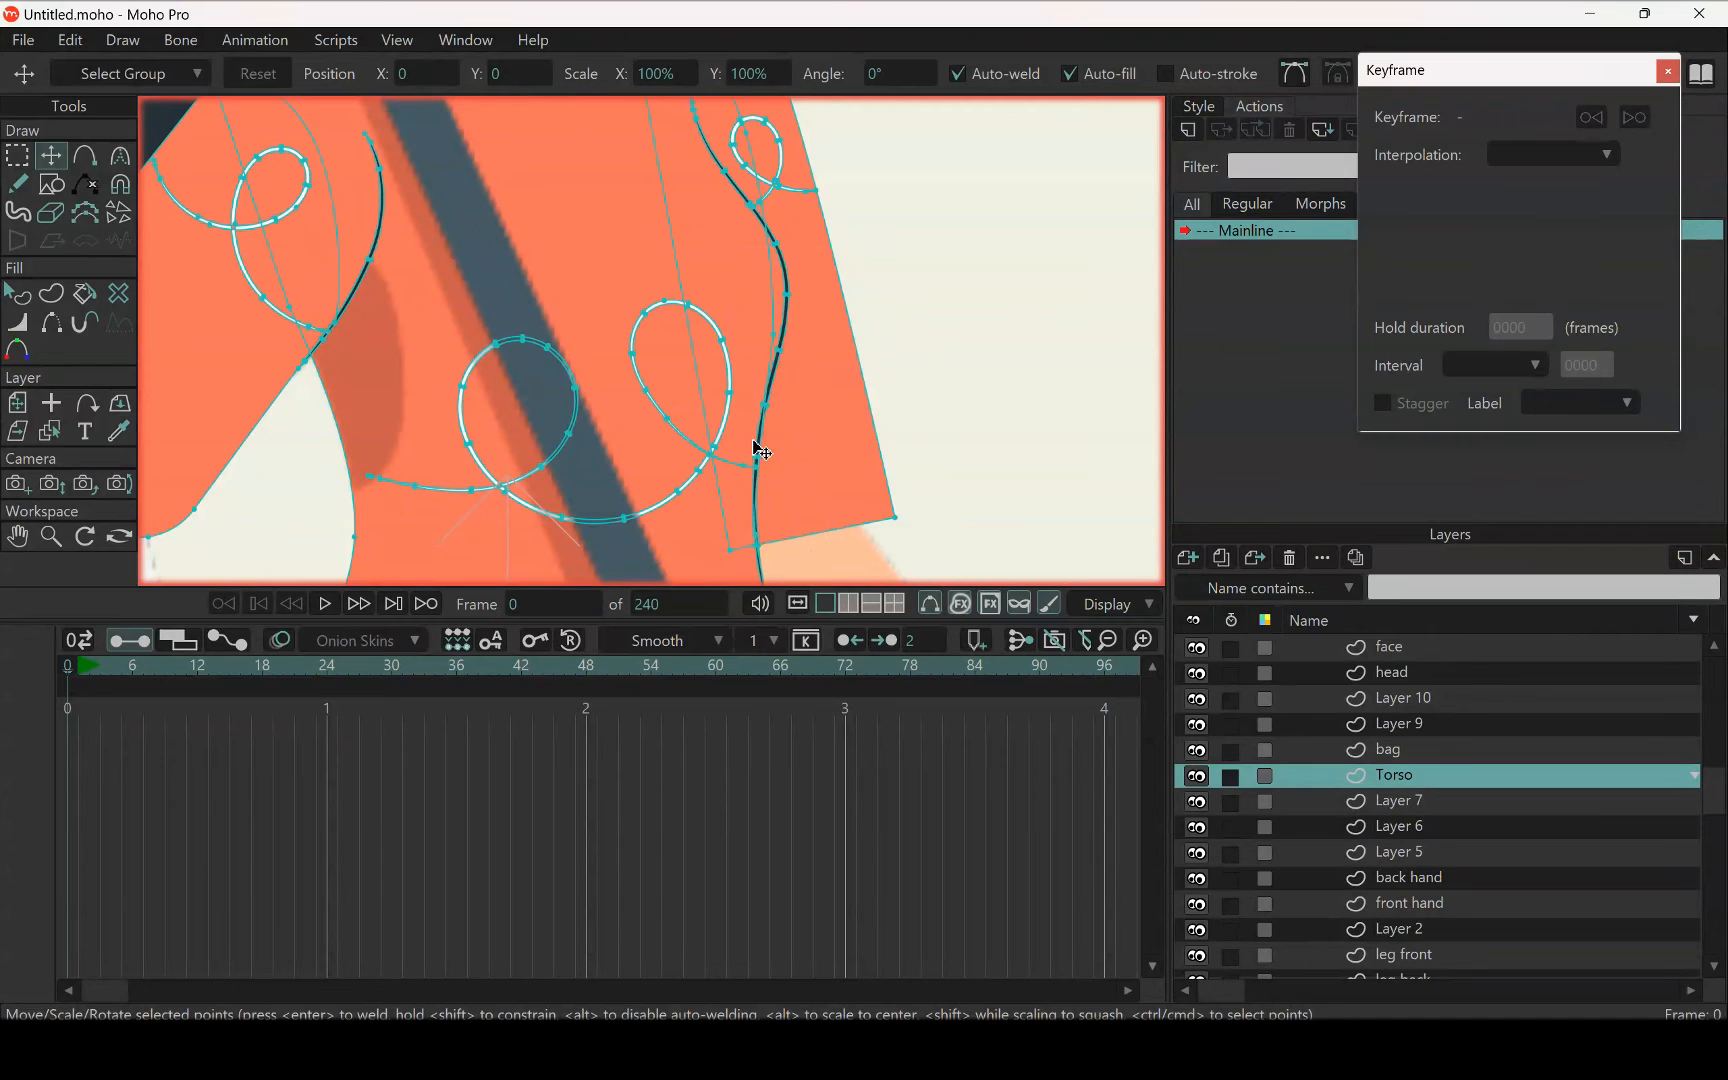
Return to Layer 10 and examine its shading shape against the torso and sleeve
{"action": "scroll", "coordinate": [805, 409], "scroll_direction": "down", "scroll_amount": 2}
{"action": "scroll", "coordinate": [812, 418], "scroll_direction": "down", "scroll_amount": 3}
{"action": "left_click", "coordinate": [800, 434], "text": "ctrl+alt"}
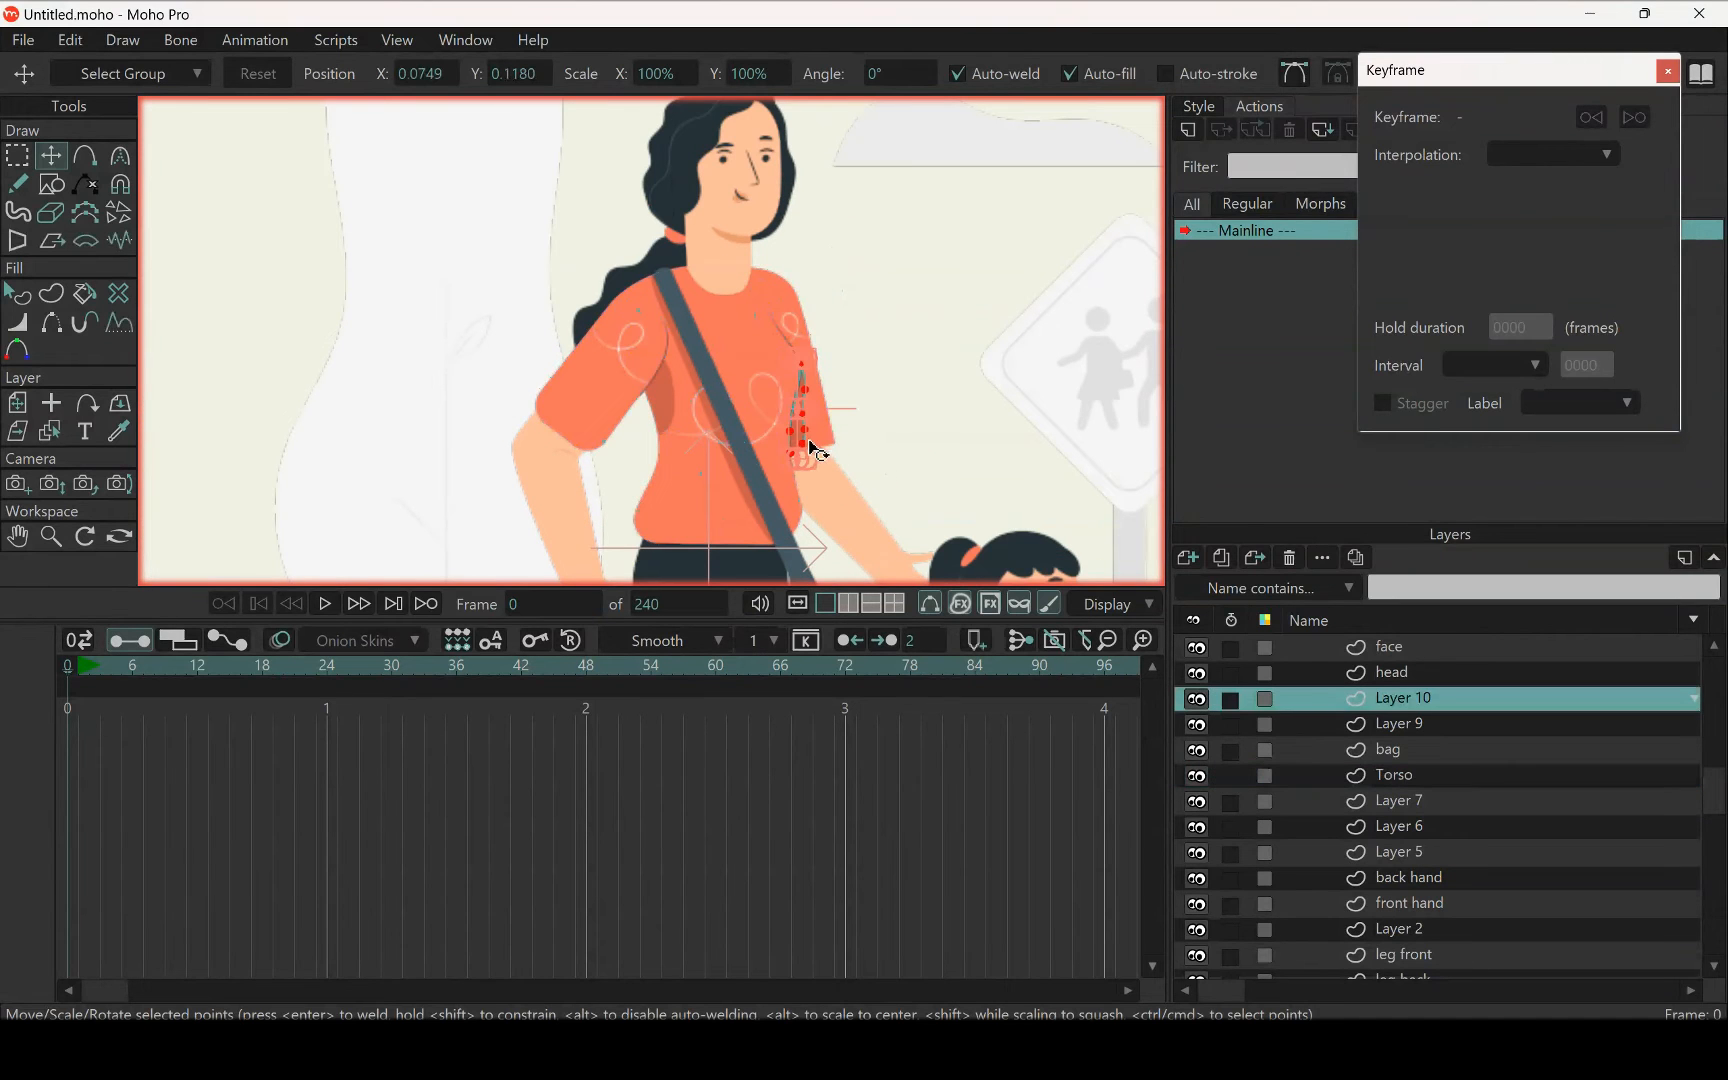
{"action": "scroll", "coordinate": [800, 434], "scroll_direction": "up", "scroll_amount": 4}
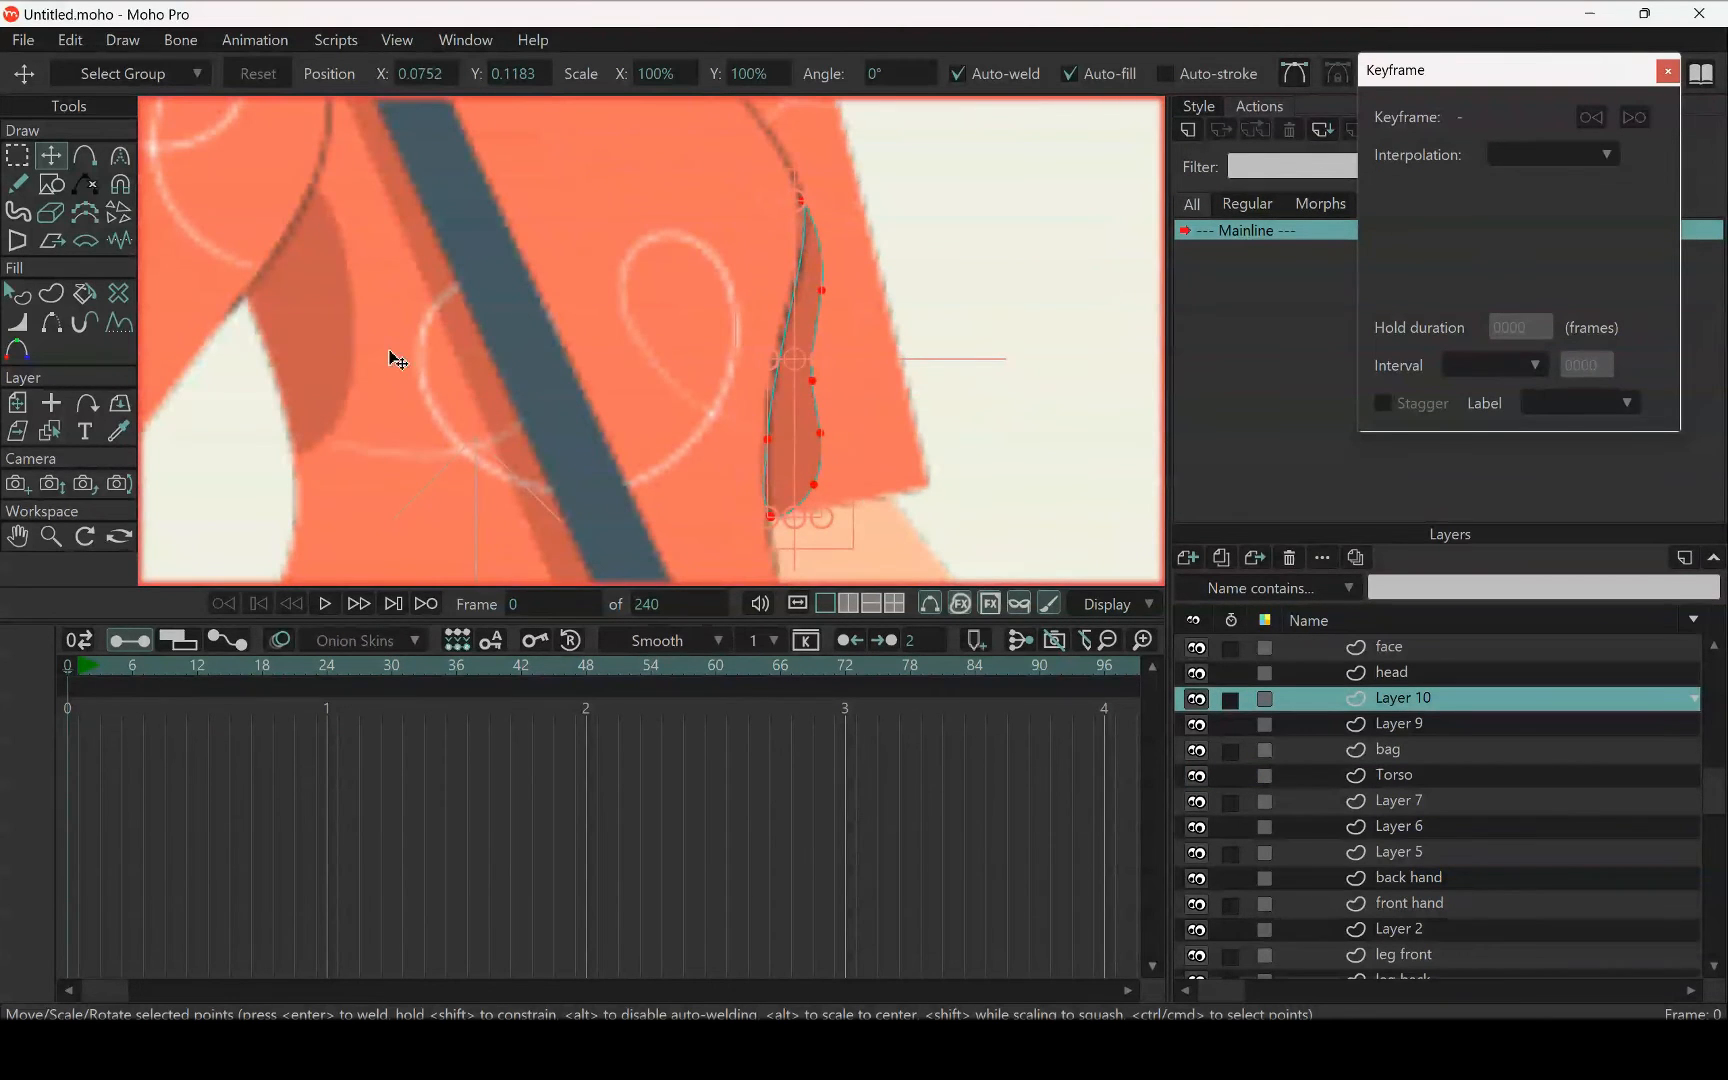
{"action": "left_click", "coordinate": [17, 155]}
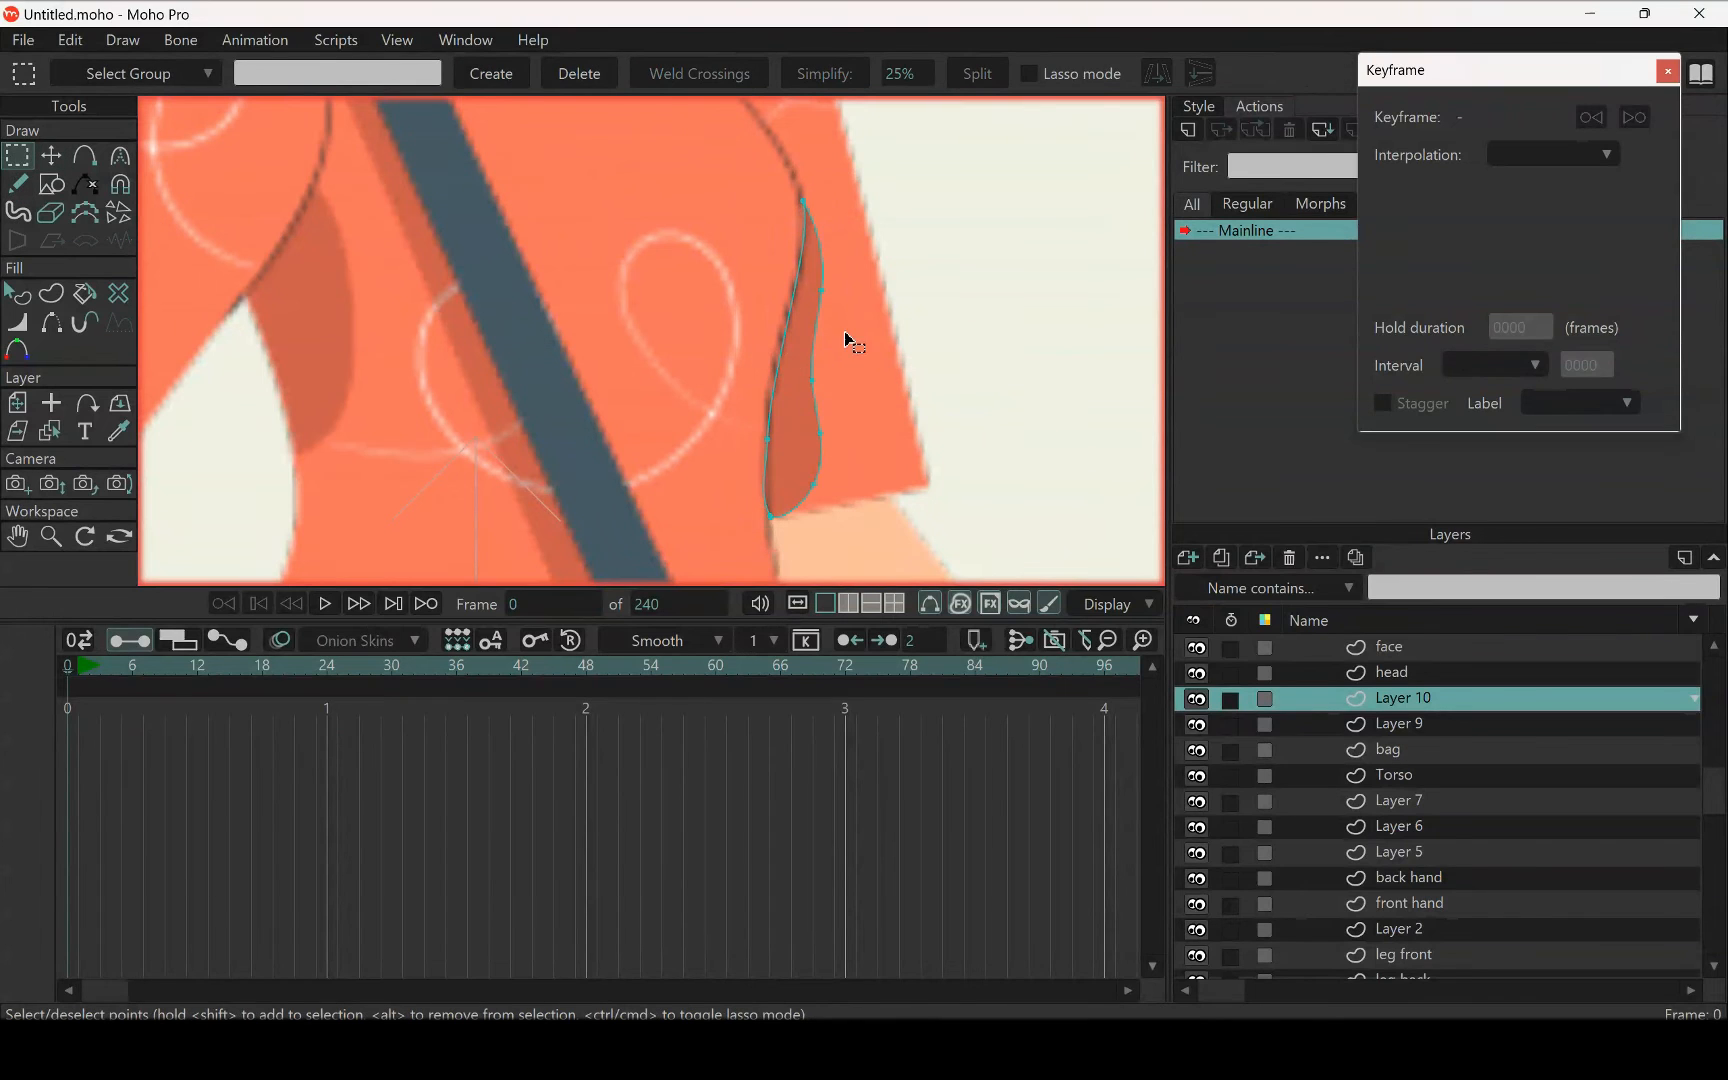
{"action": "scroll", "coordinate": [845, 308], "scroll_direction": "down", "scroll_amount": 3}
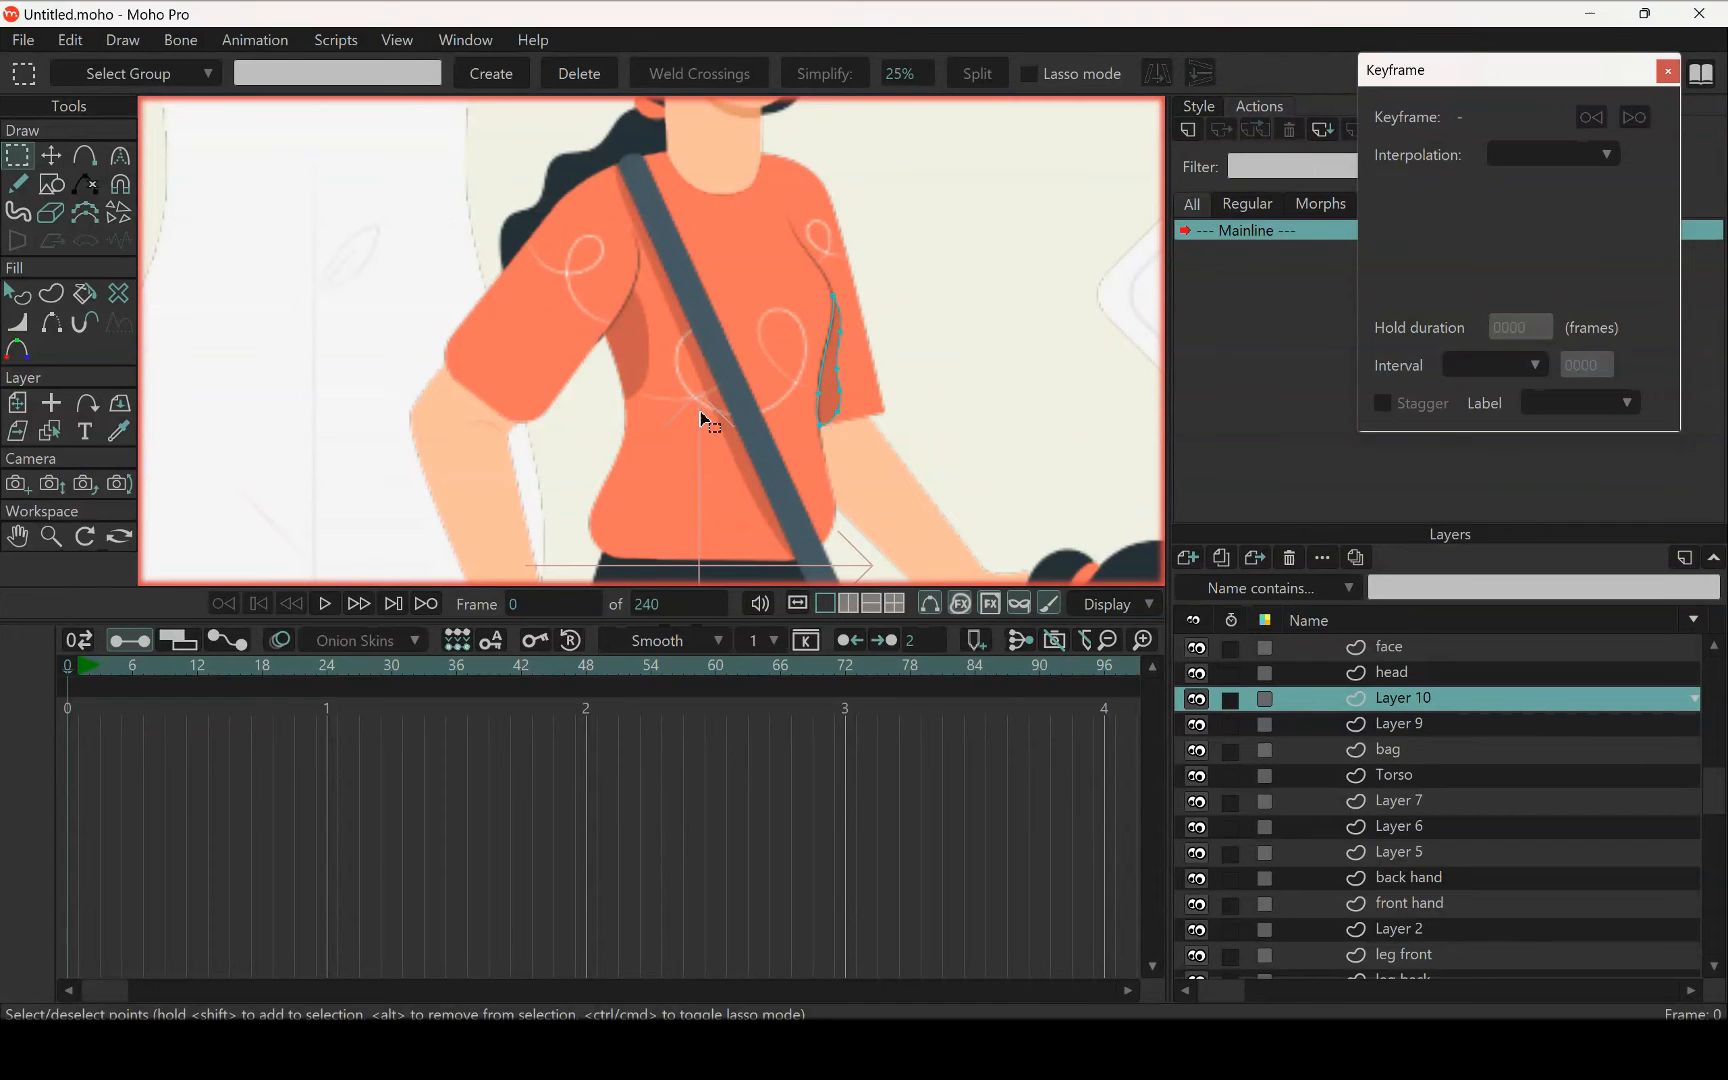
Cut the dark underarm shading shape beside the bent arm's sleeve out of Layer 9
{"action": "left_click", "coordinate": [50, 431]}
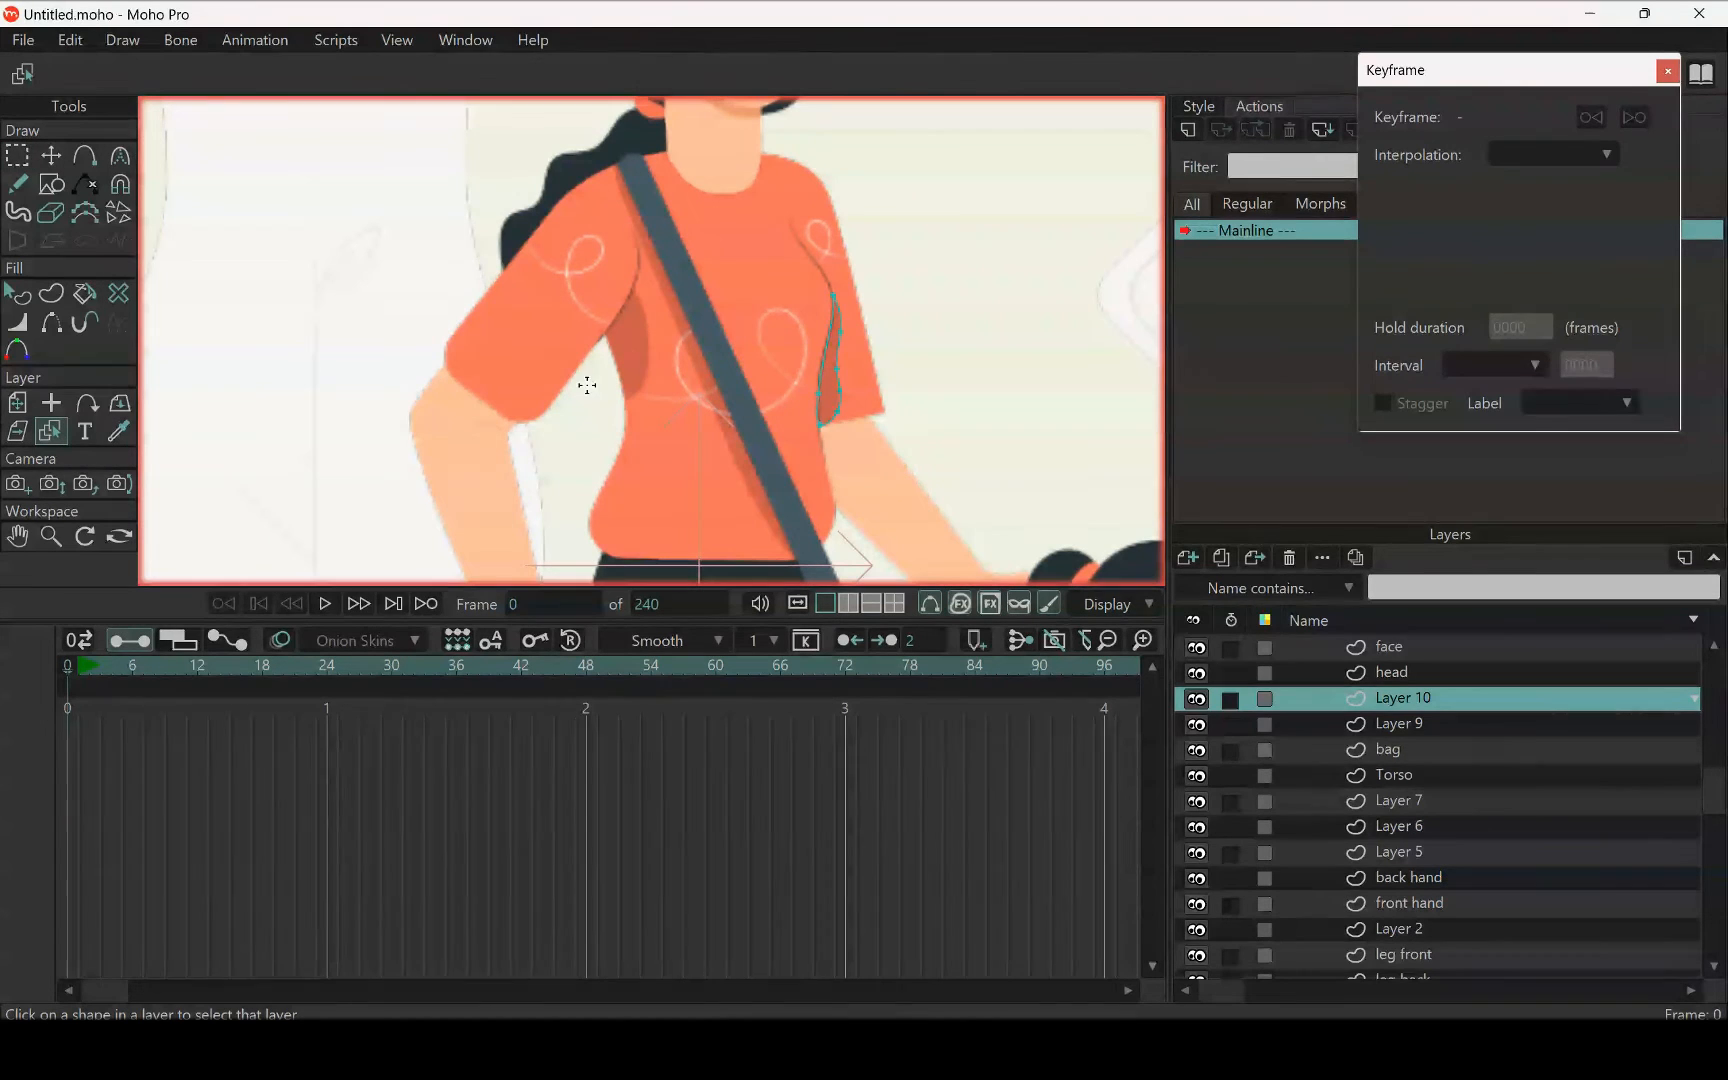
{"action": "left_click", "coordinate": [527, 405]}
{"action": "left_click", "coordinate": [25, 163]}
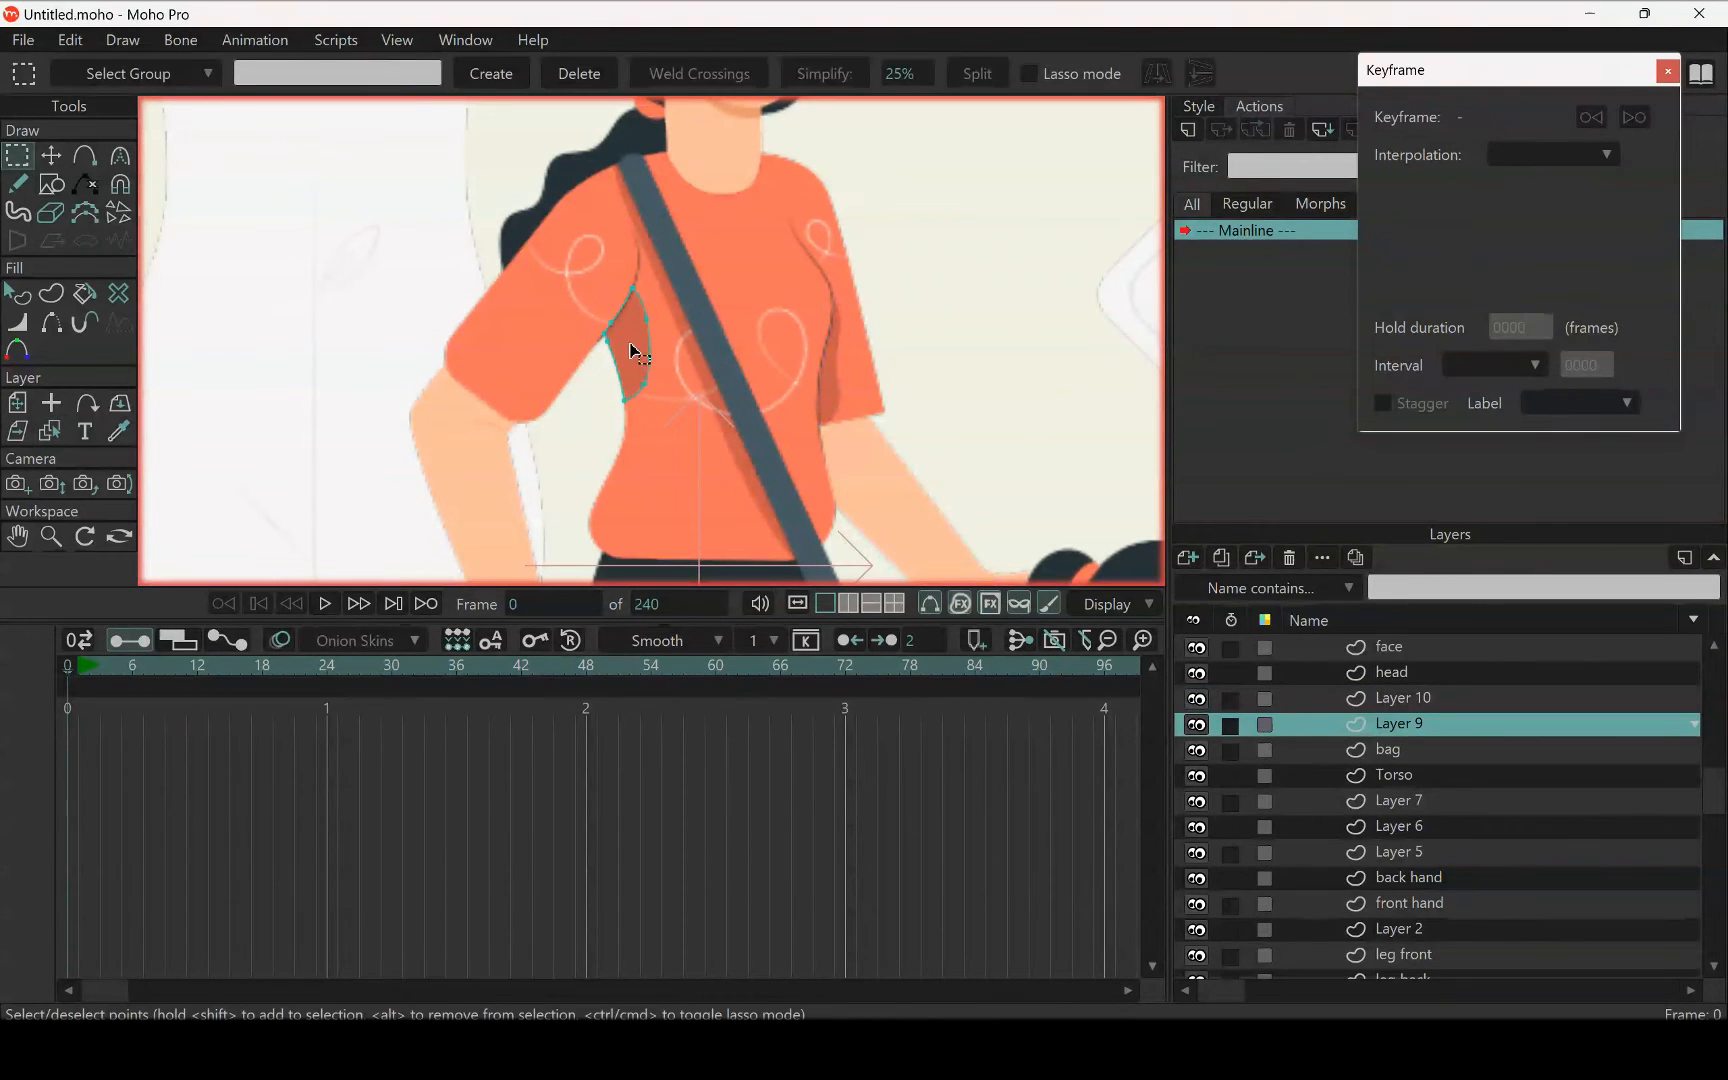
{"action": "left_click", "coordinate": [630, 350]}
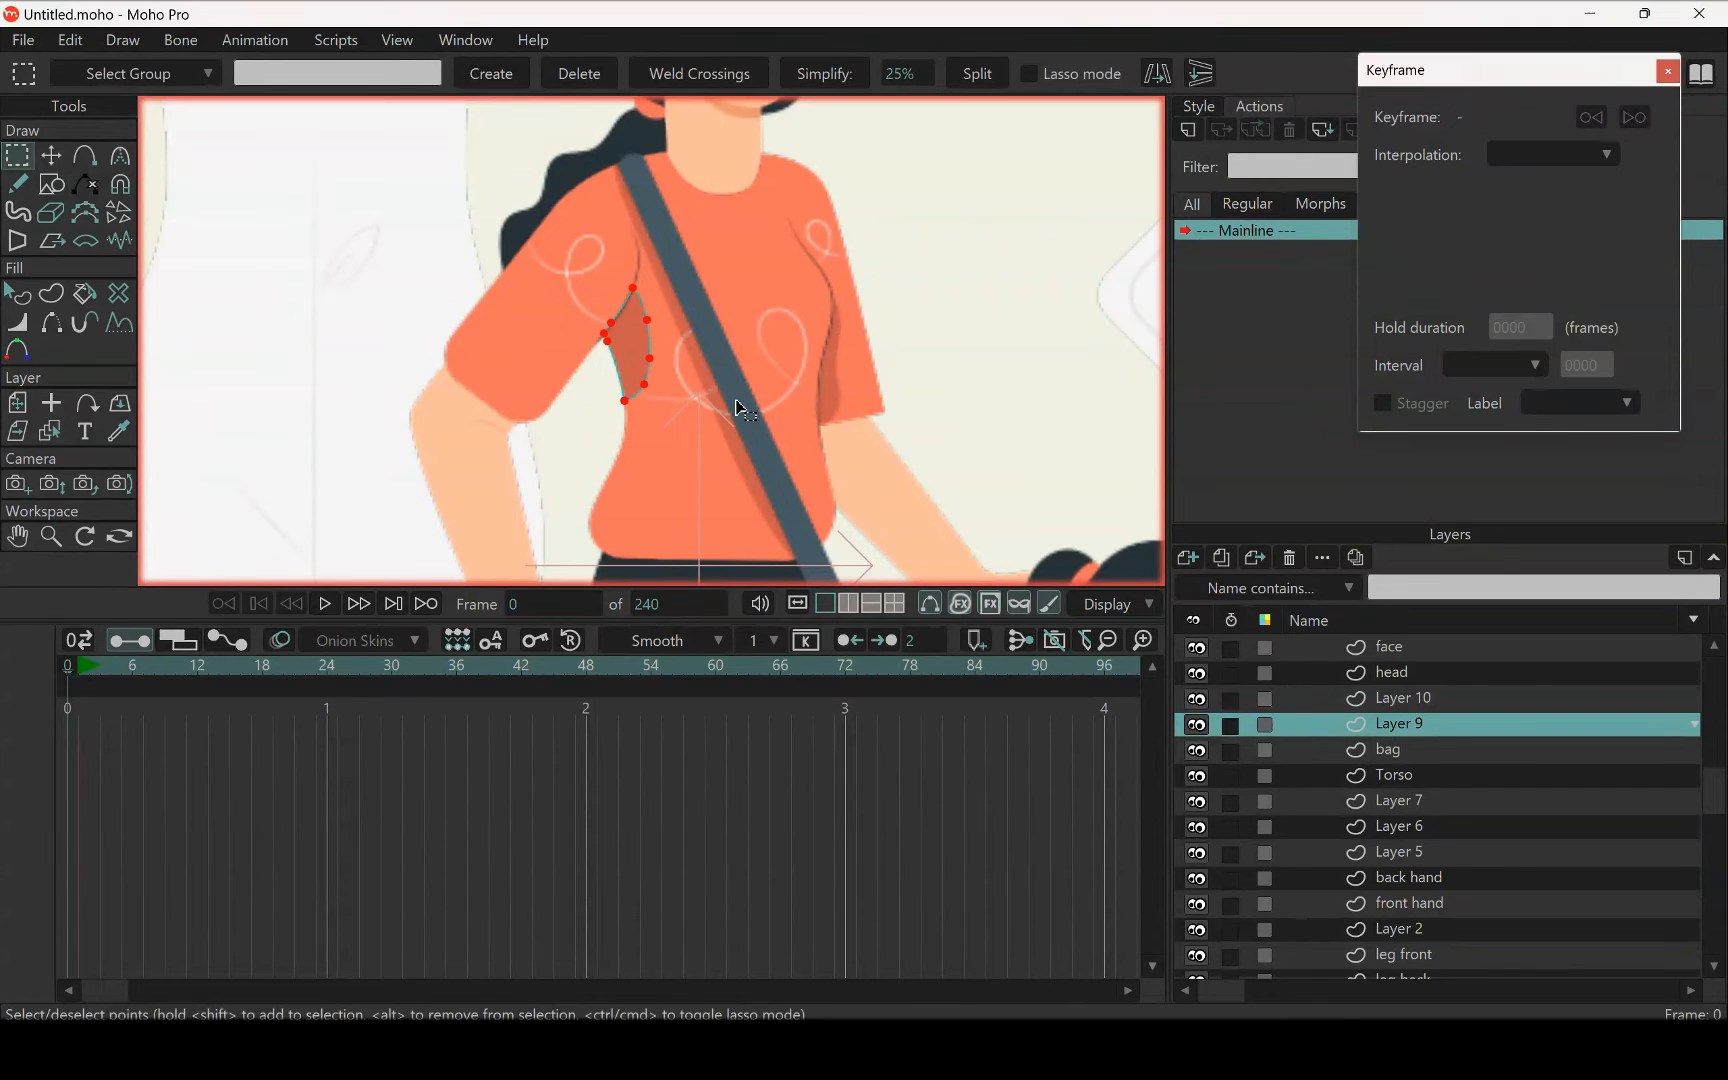
{"action": "key", "text": "Delete"}
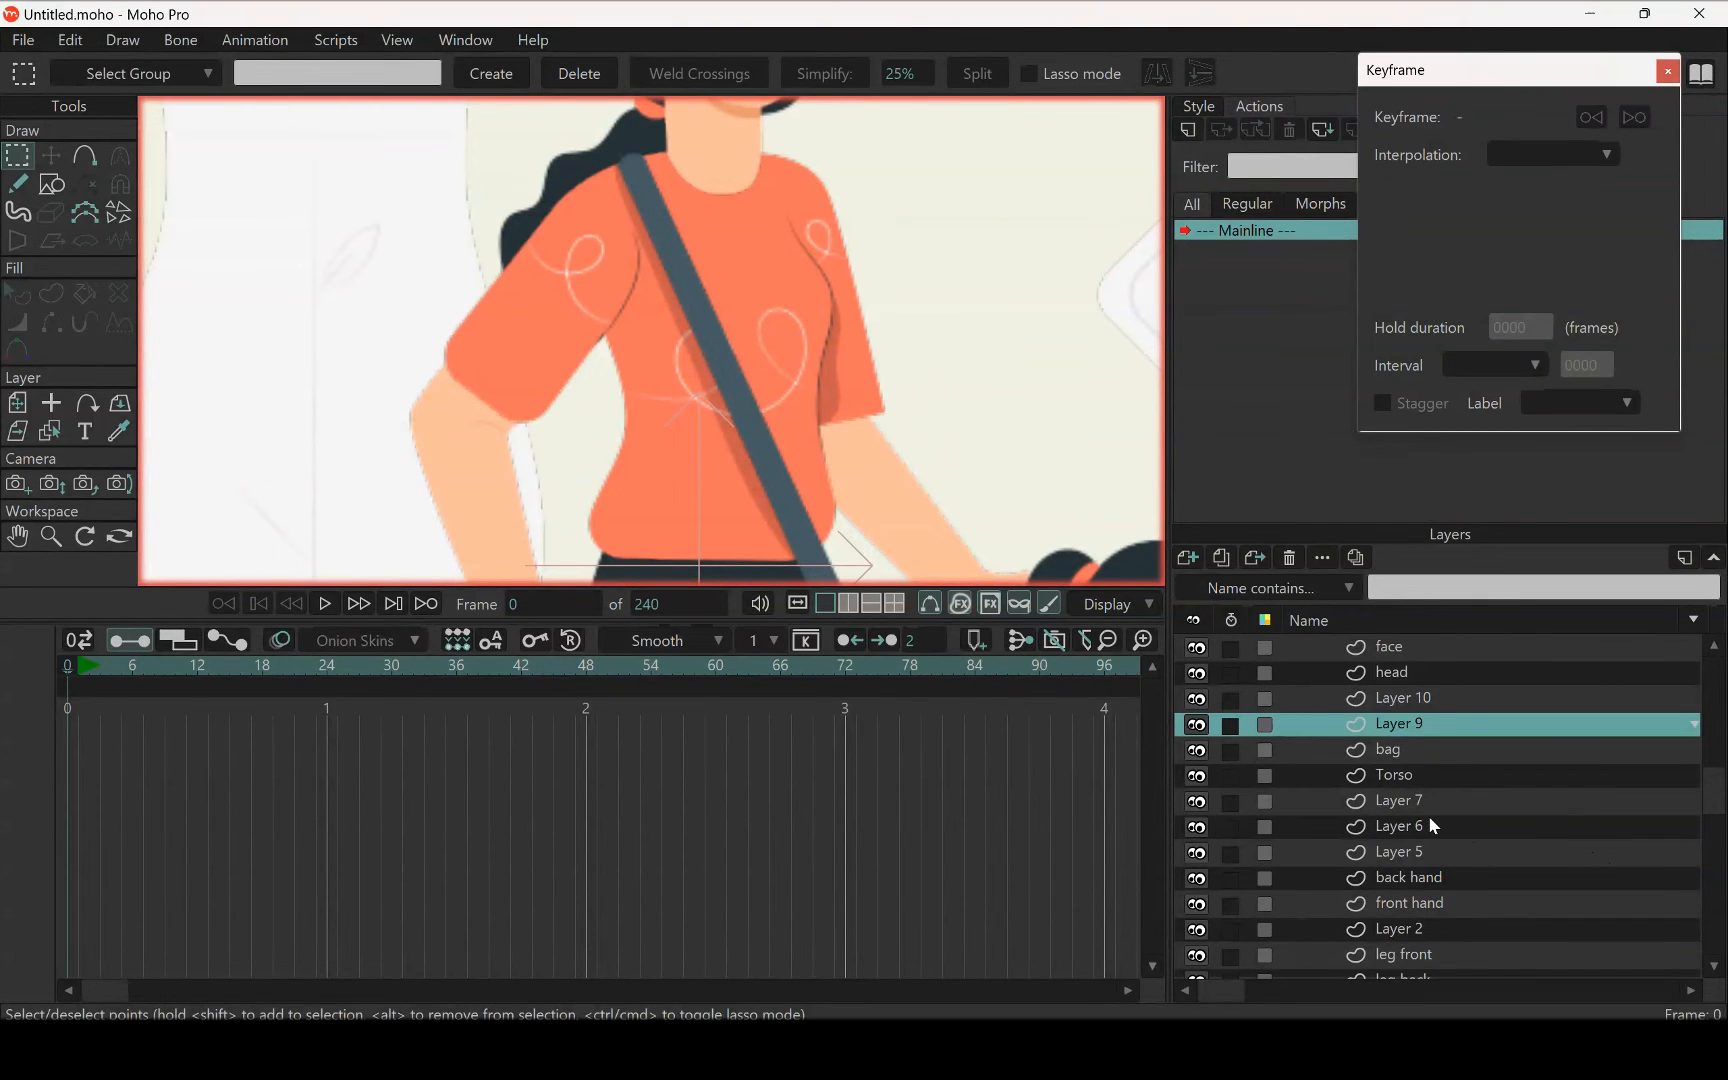
Paste the cut underarm shading into the Torso layer and check how it sits against the shirt
{"action": "left_click", "coordinate": [1406, 781]}
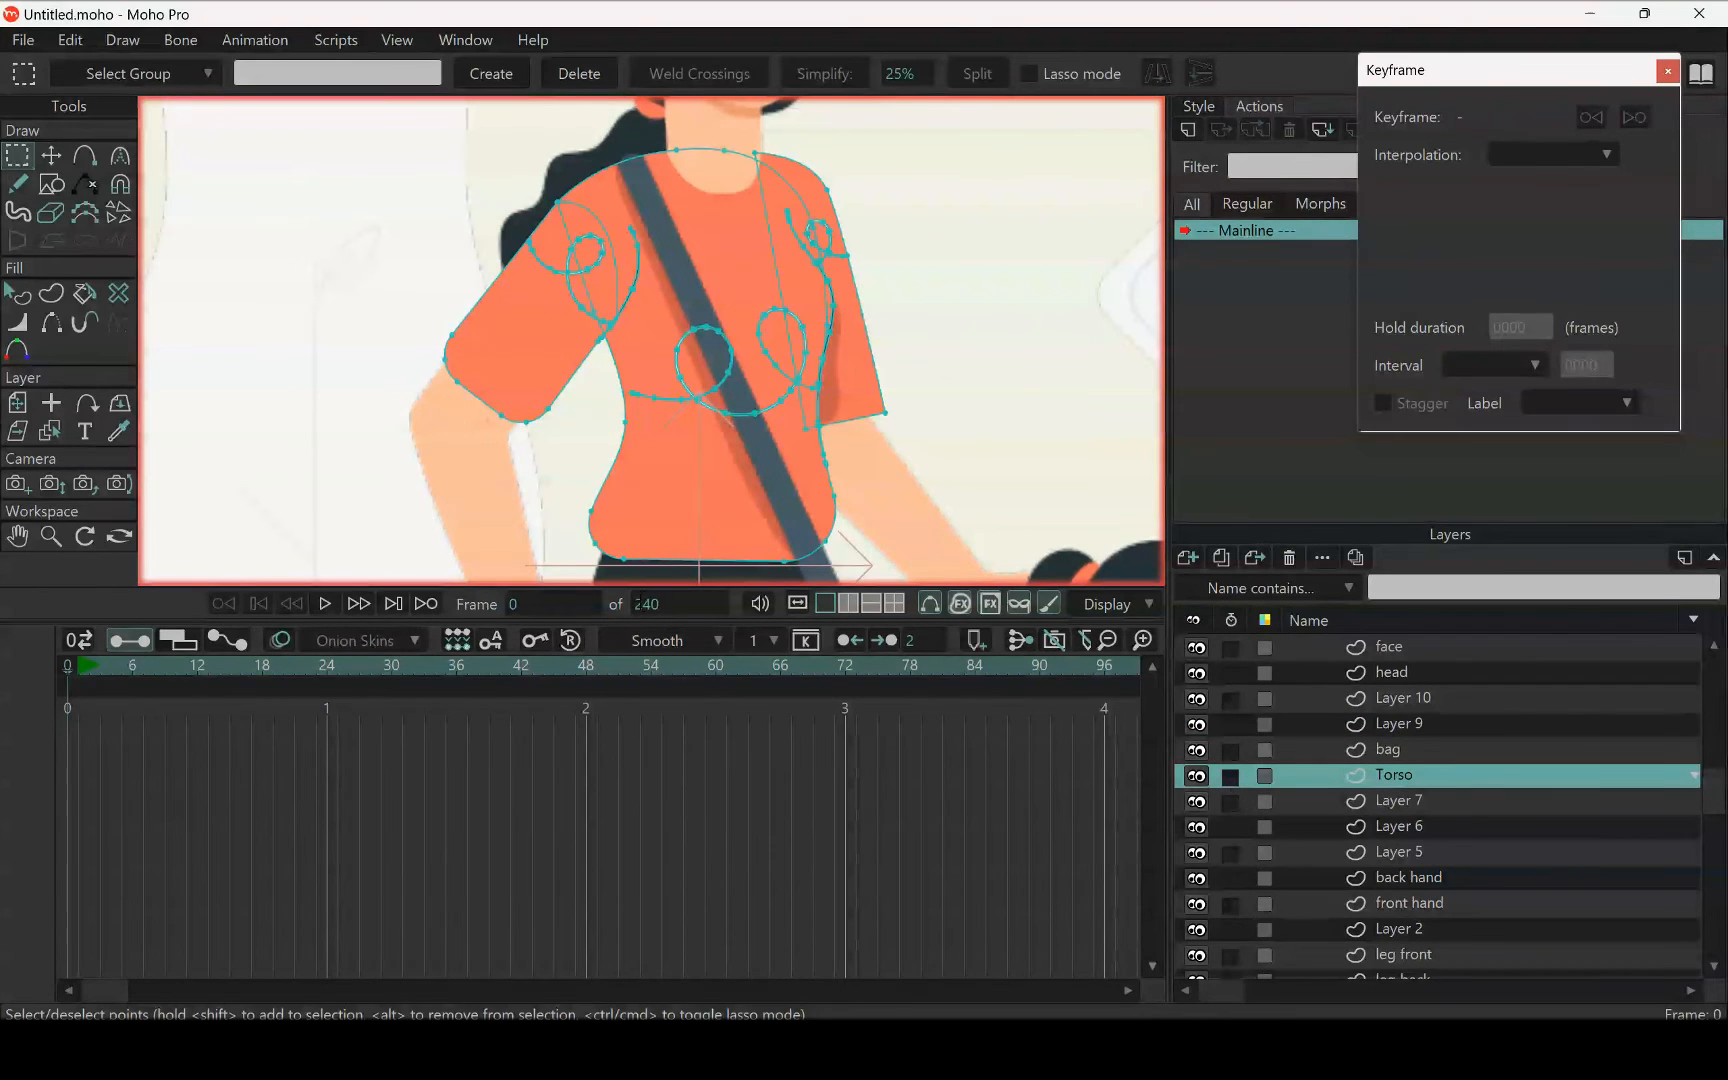
{"action": "key", "text": "ctrl+v"}
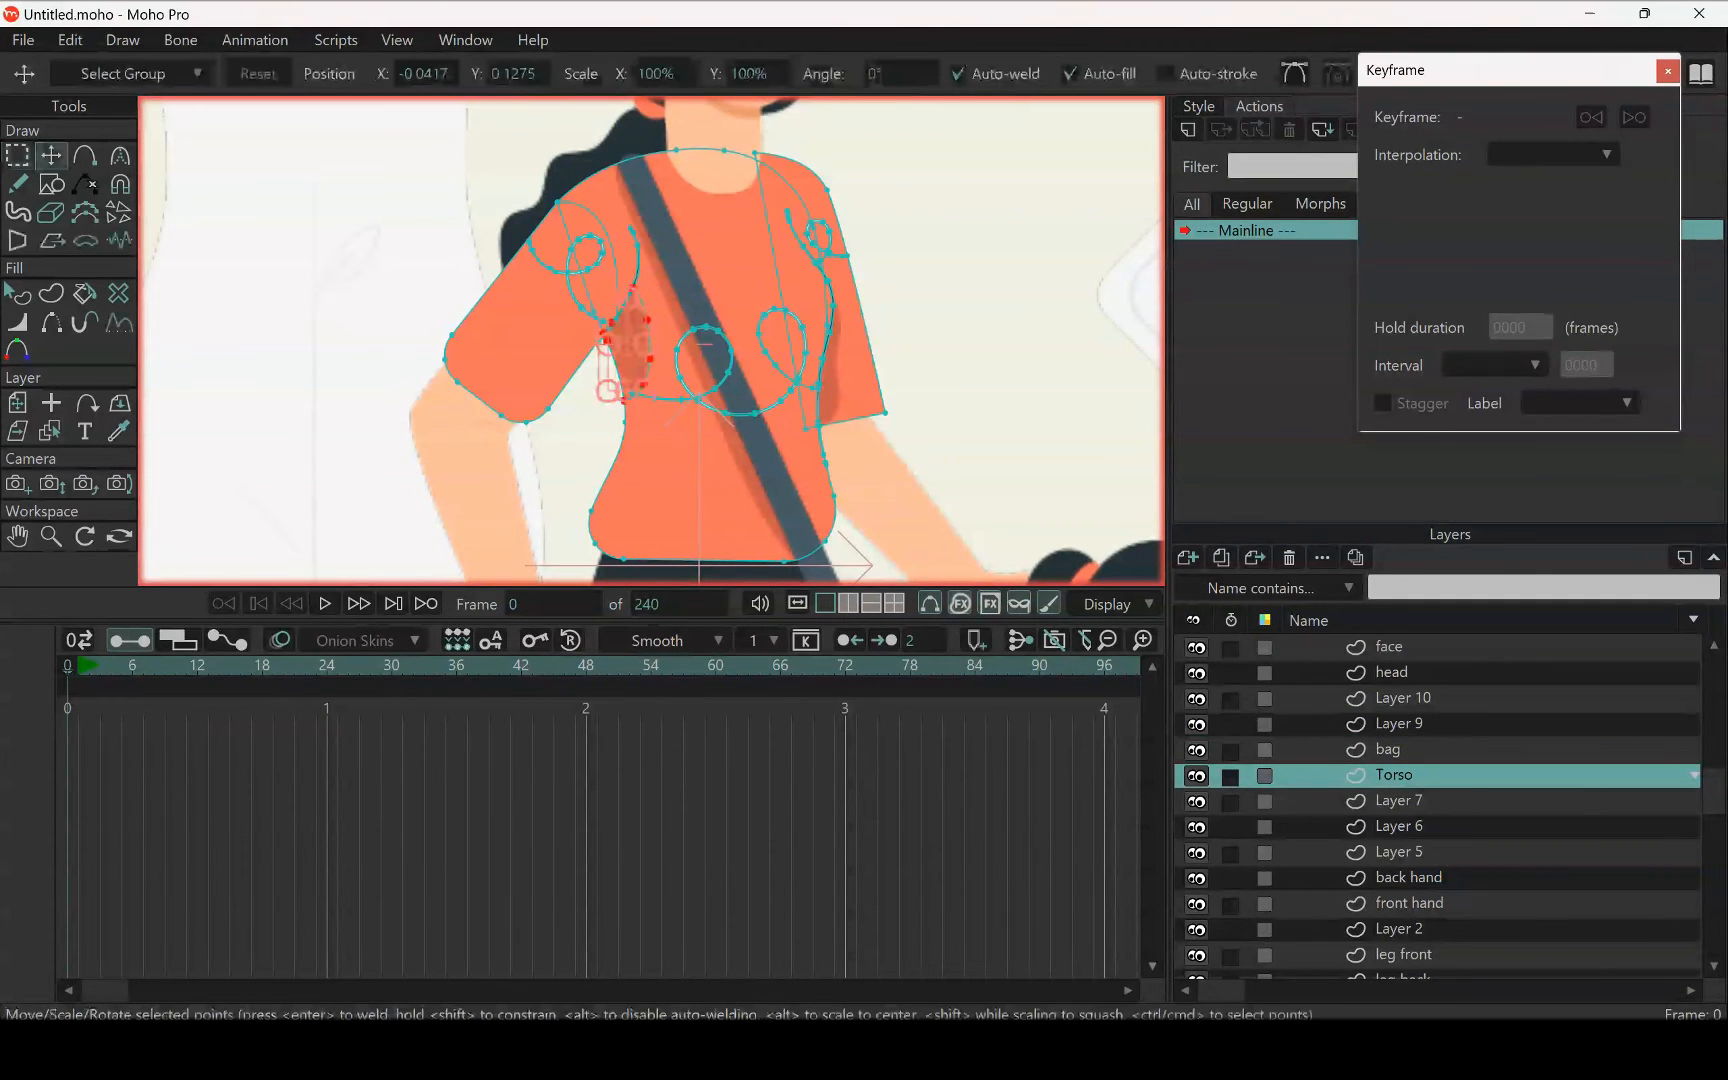
{"action": "scroll", "coordinate": [841, 362], "scroll_direction": "up", "scroll_amount": 5}
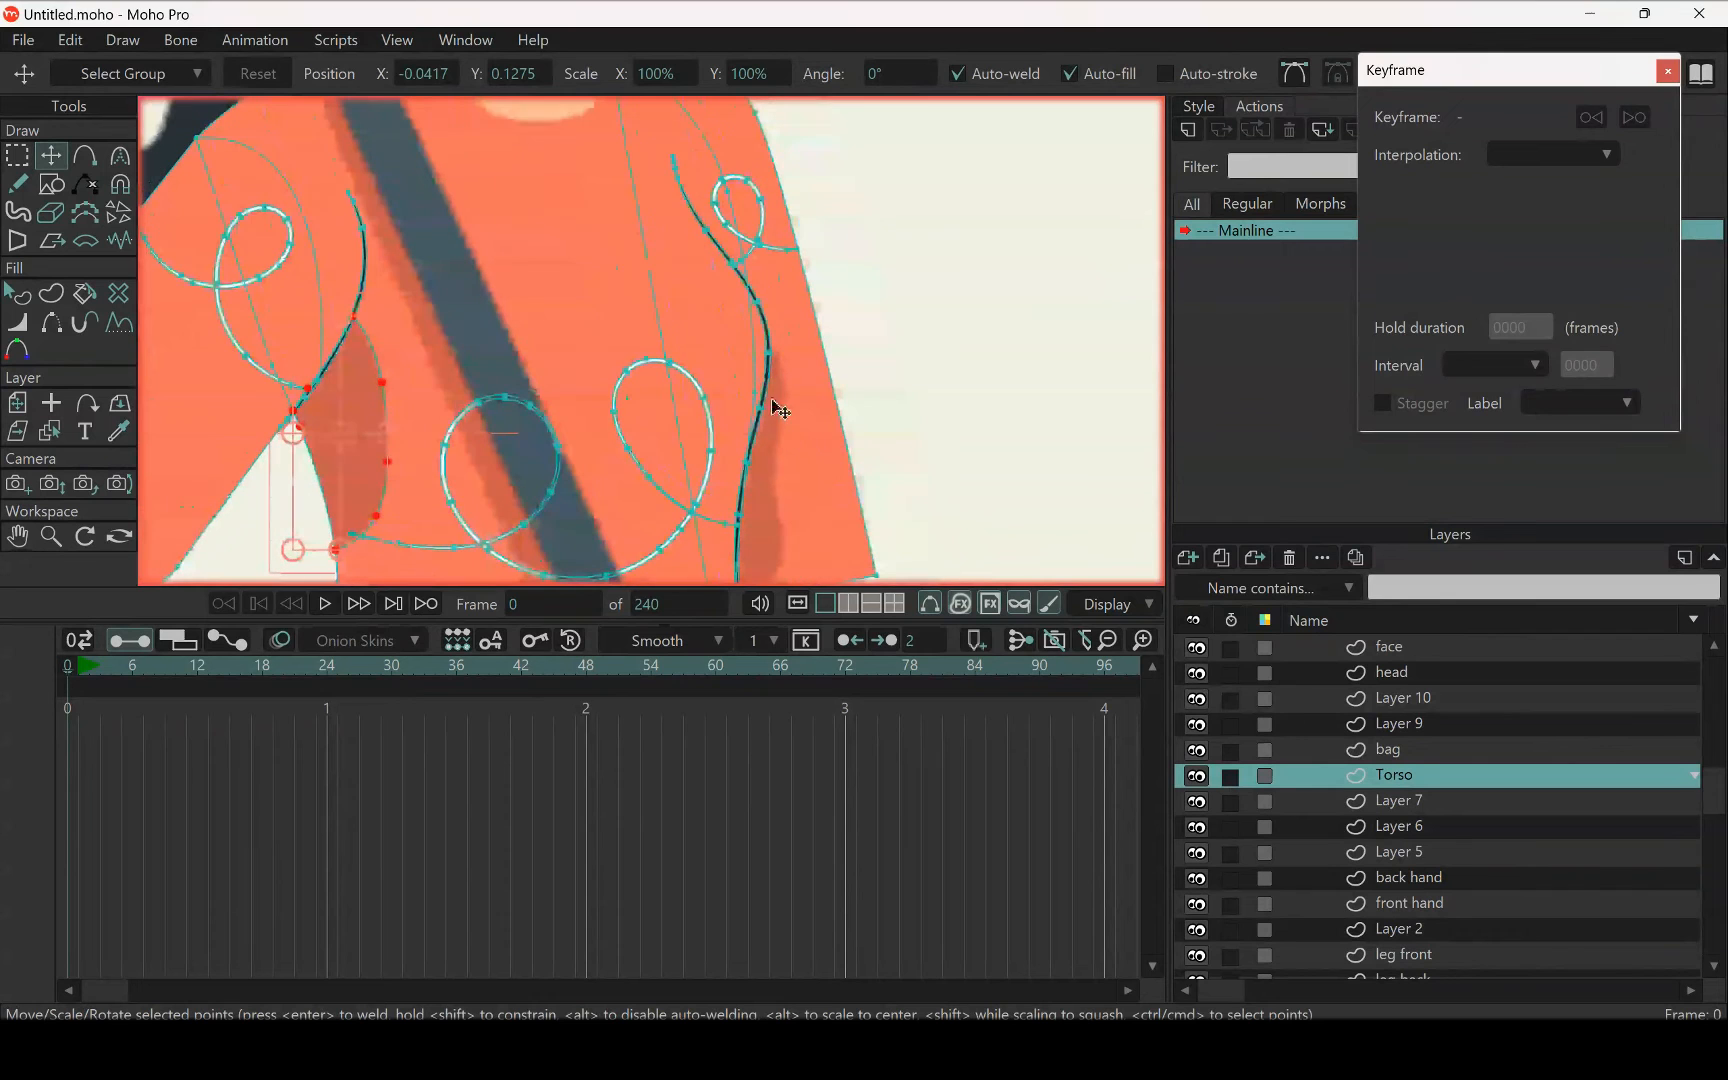
{"action": "scroll", "coordinate": [787, 466], "scroll_direction": "down", "scroll_amount": 5}
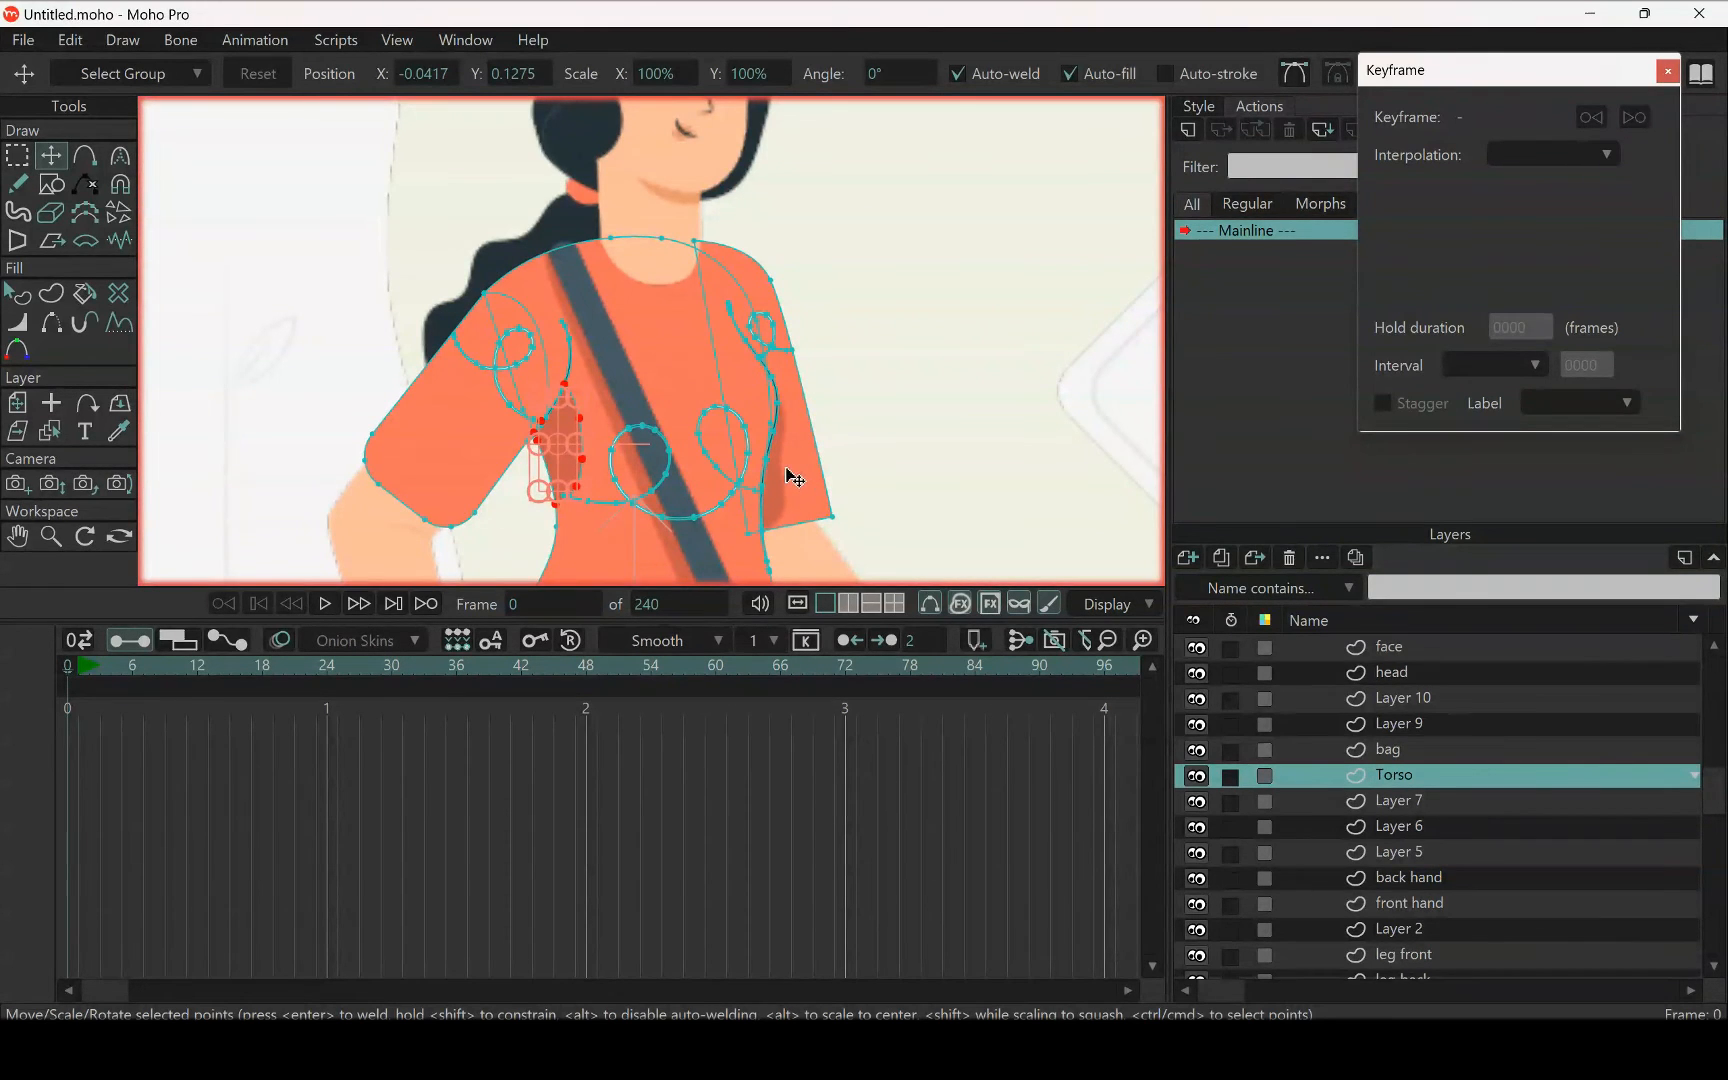
Try moving the back sleeve shape away from the torso, then undo the move
{"action": "left_click", "coordinate": [796, 476]}
{"action": "left_click_drag", "start_coordinate": [795, 470], "coordinate": [1014, 463]}
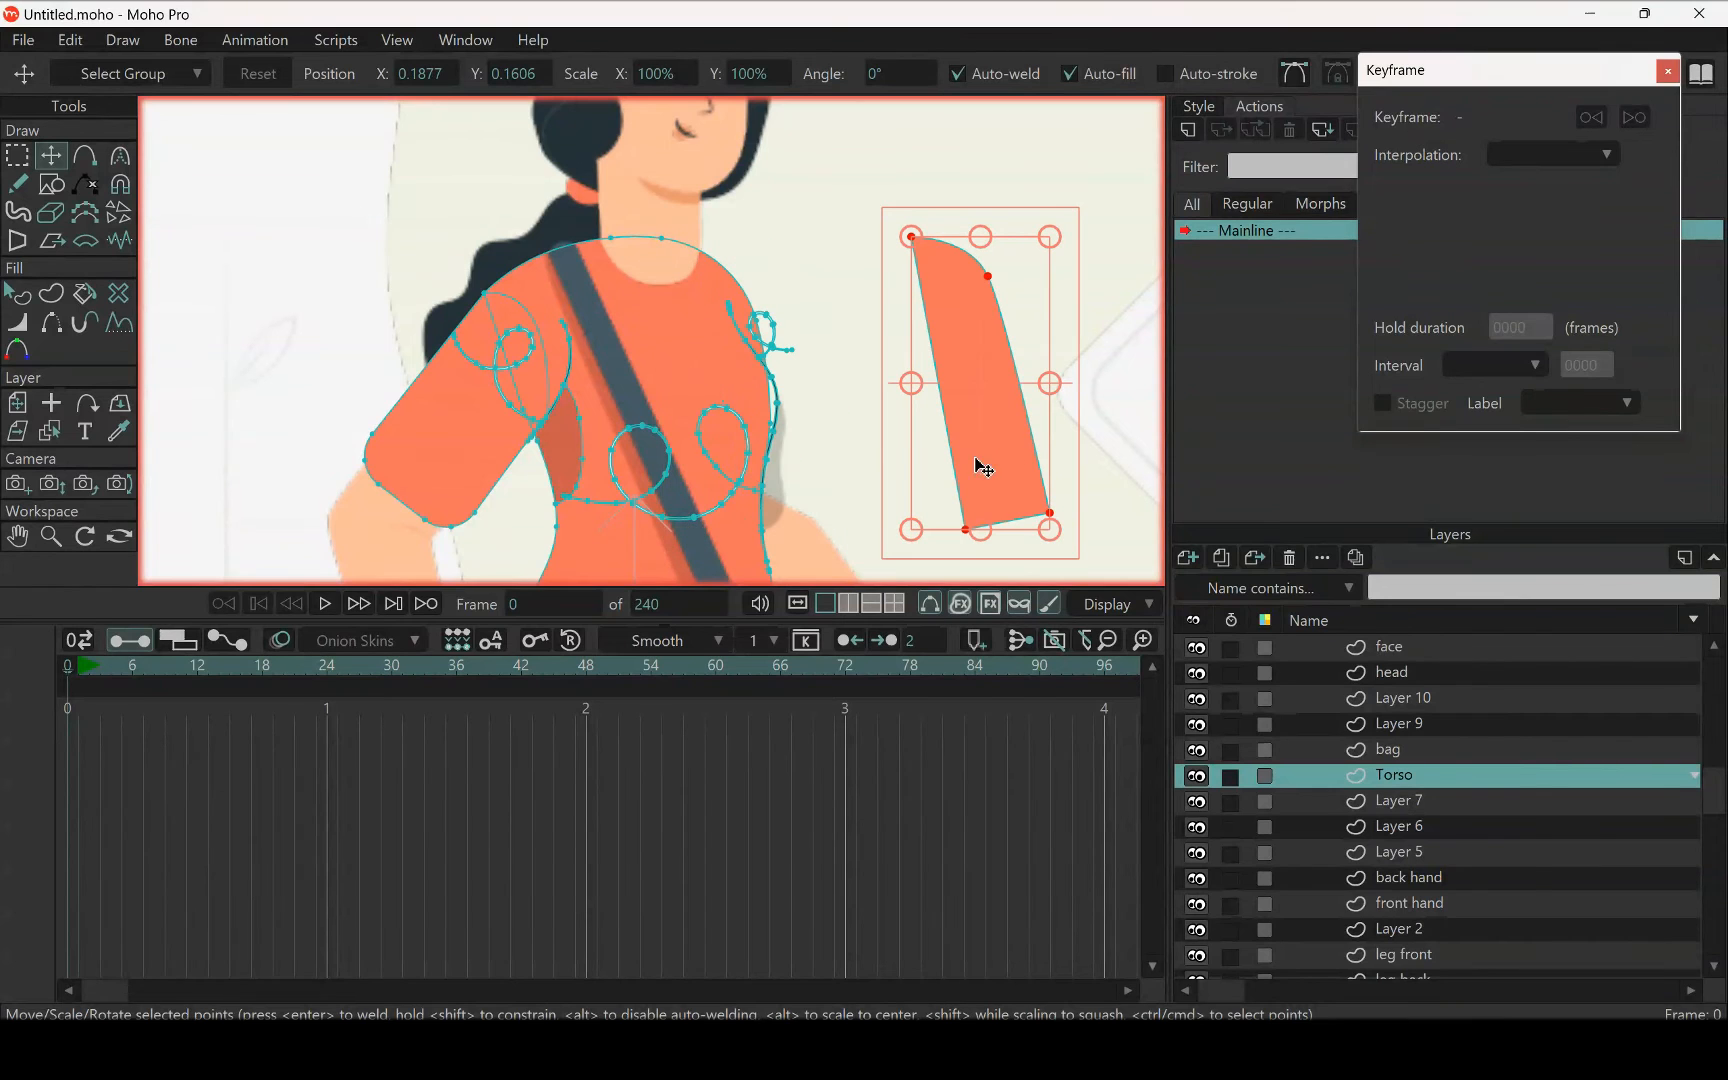
{"action": "key", "text": "ctrl+z"}
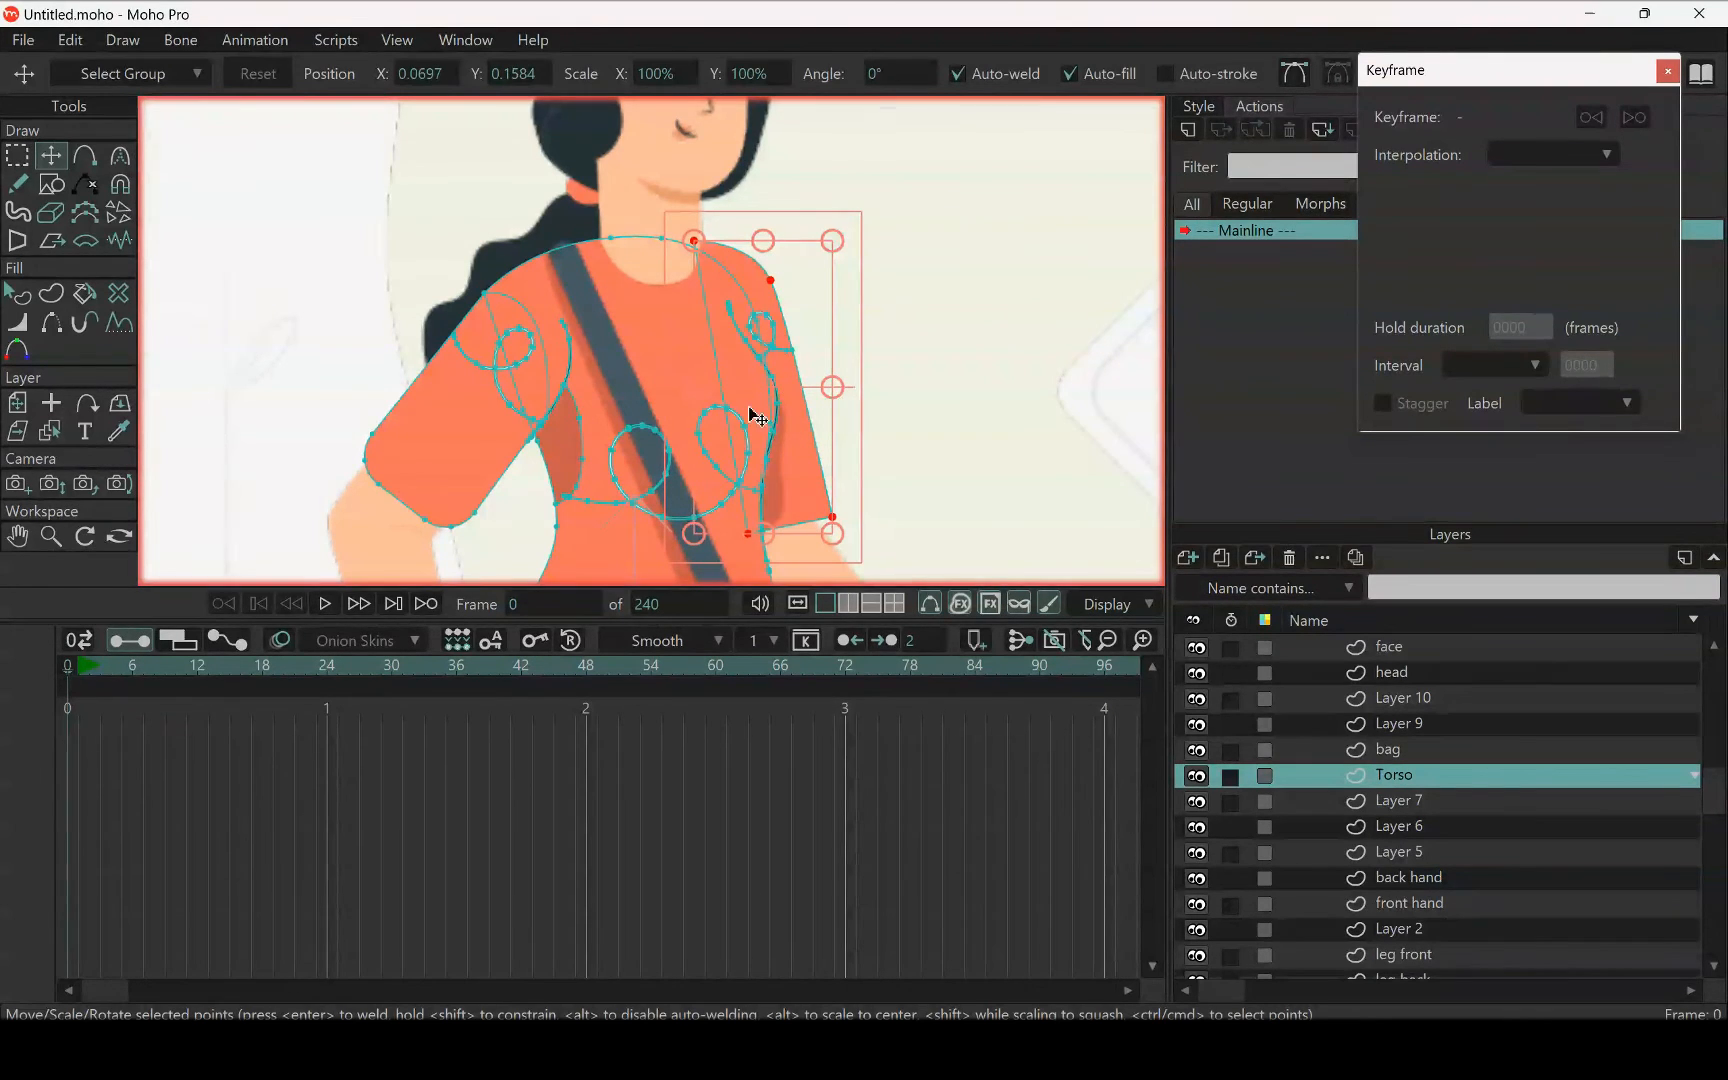
Cut the back sleeve shape out of the Torso layer
{"action": "scroll", "coordinate": [727, 345], "scroll_direction": "down", "scroll_amount": 5}
{"action": "scroll", "coordinate": [727, 345], "scroll_direction": "up", "scroll_amount": 5}
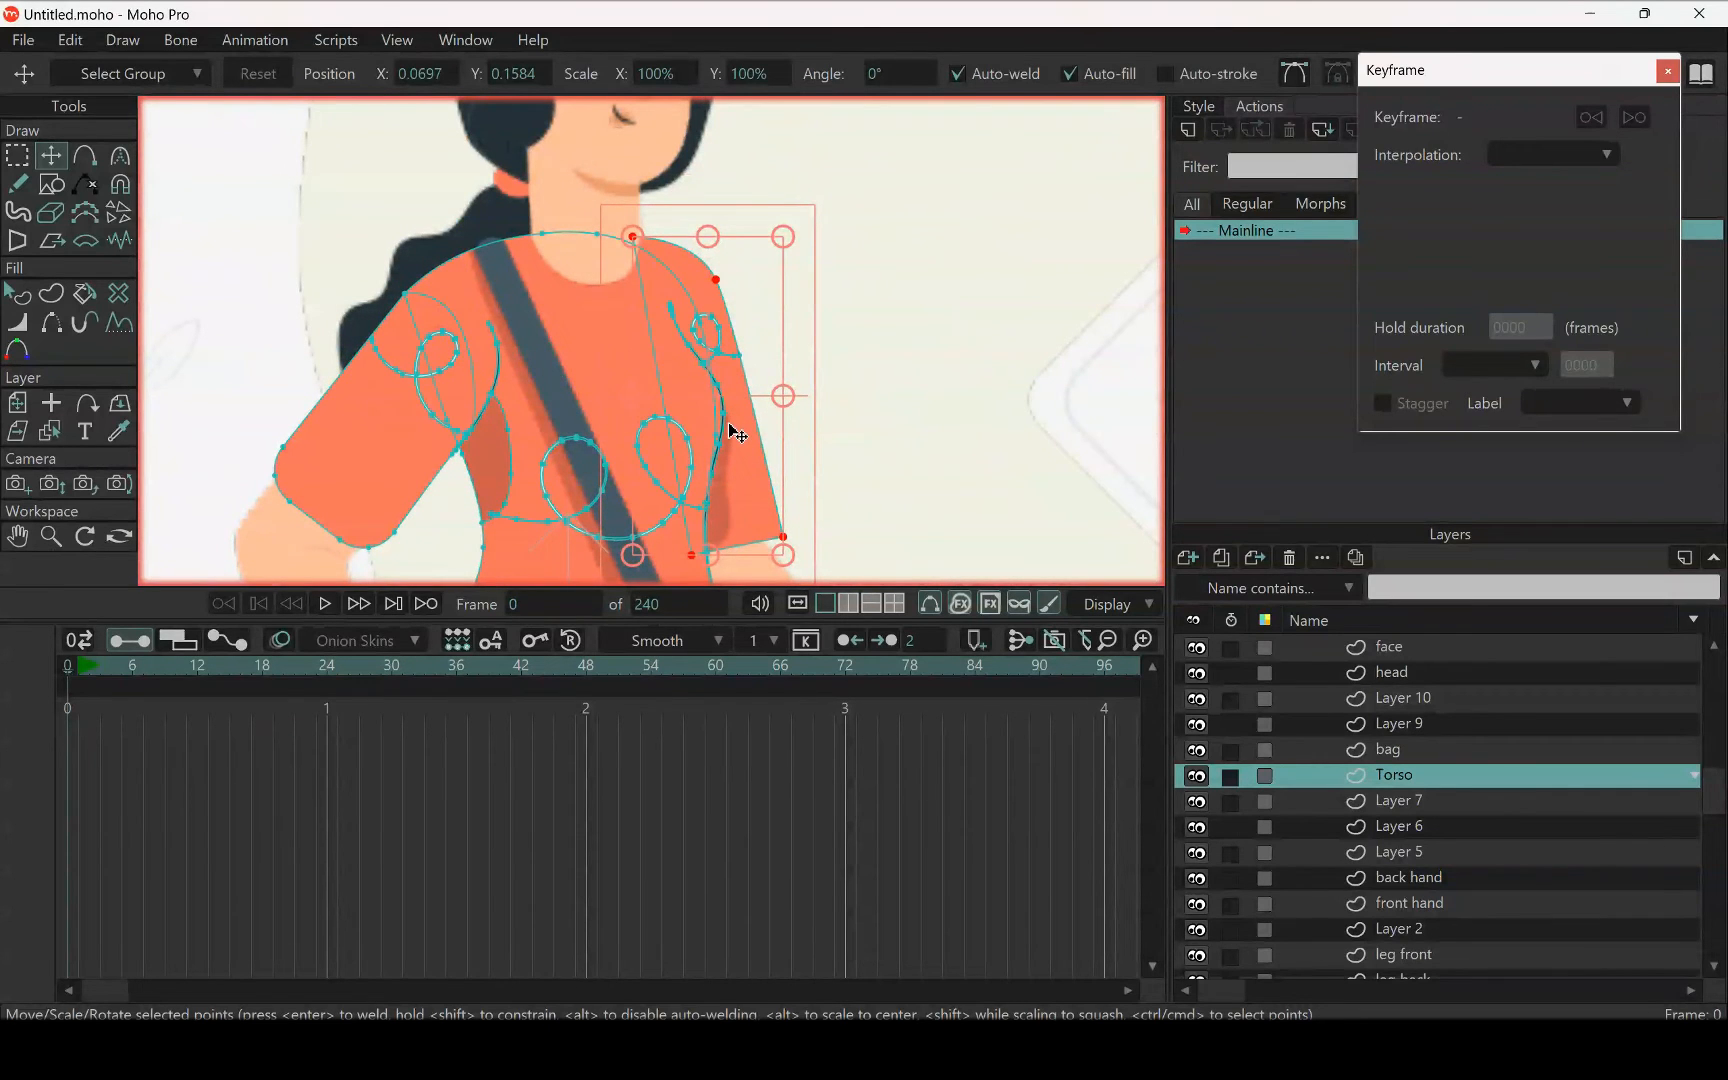
{"action": "left_click", "coordinate": [738, 433]}
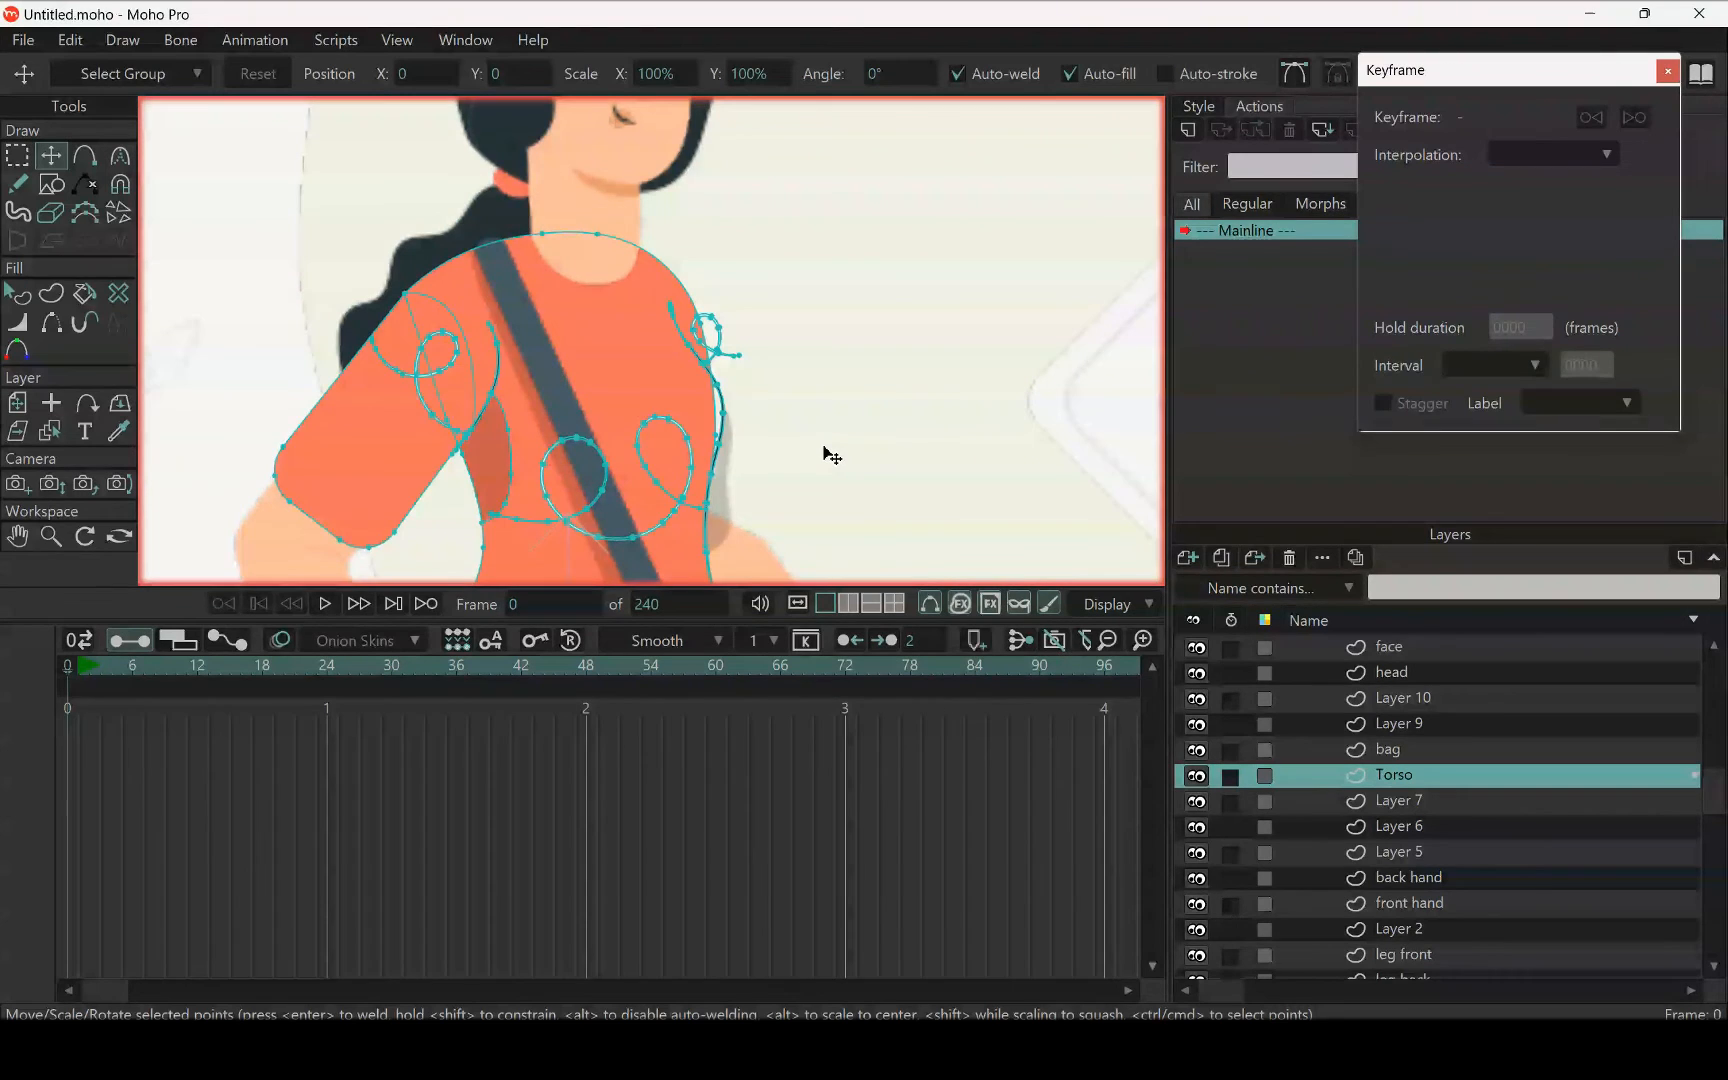
{"action": "scroll", "coordinate": [825, 455], "scroll_direction": "down", "scroll_amount": 2}
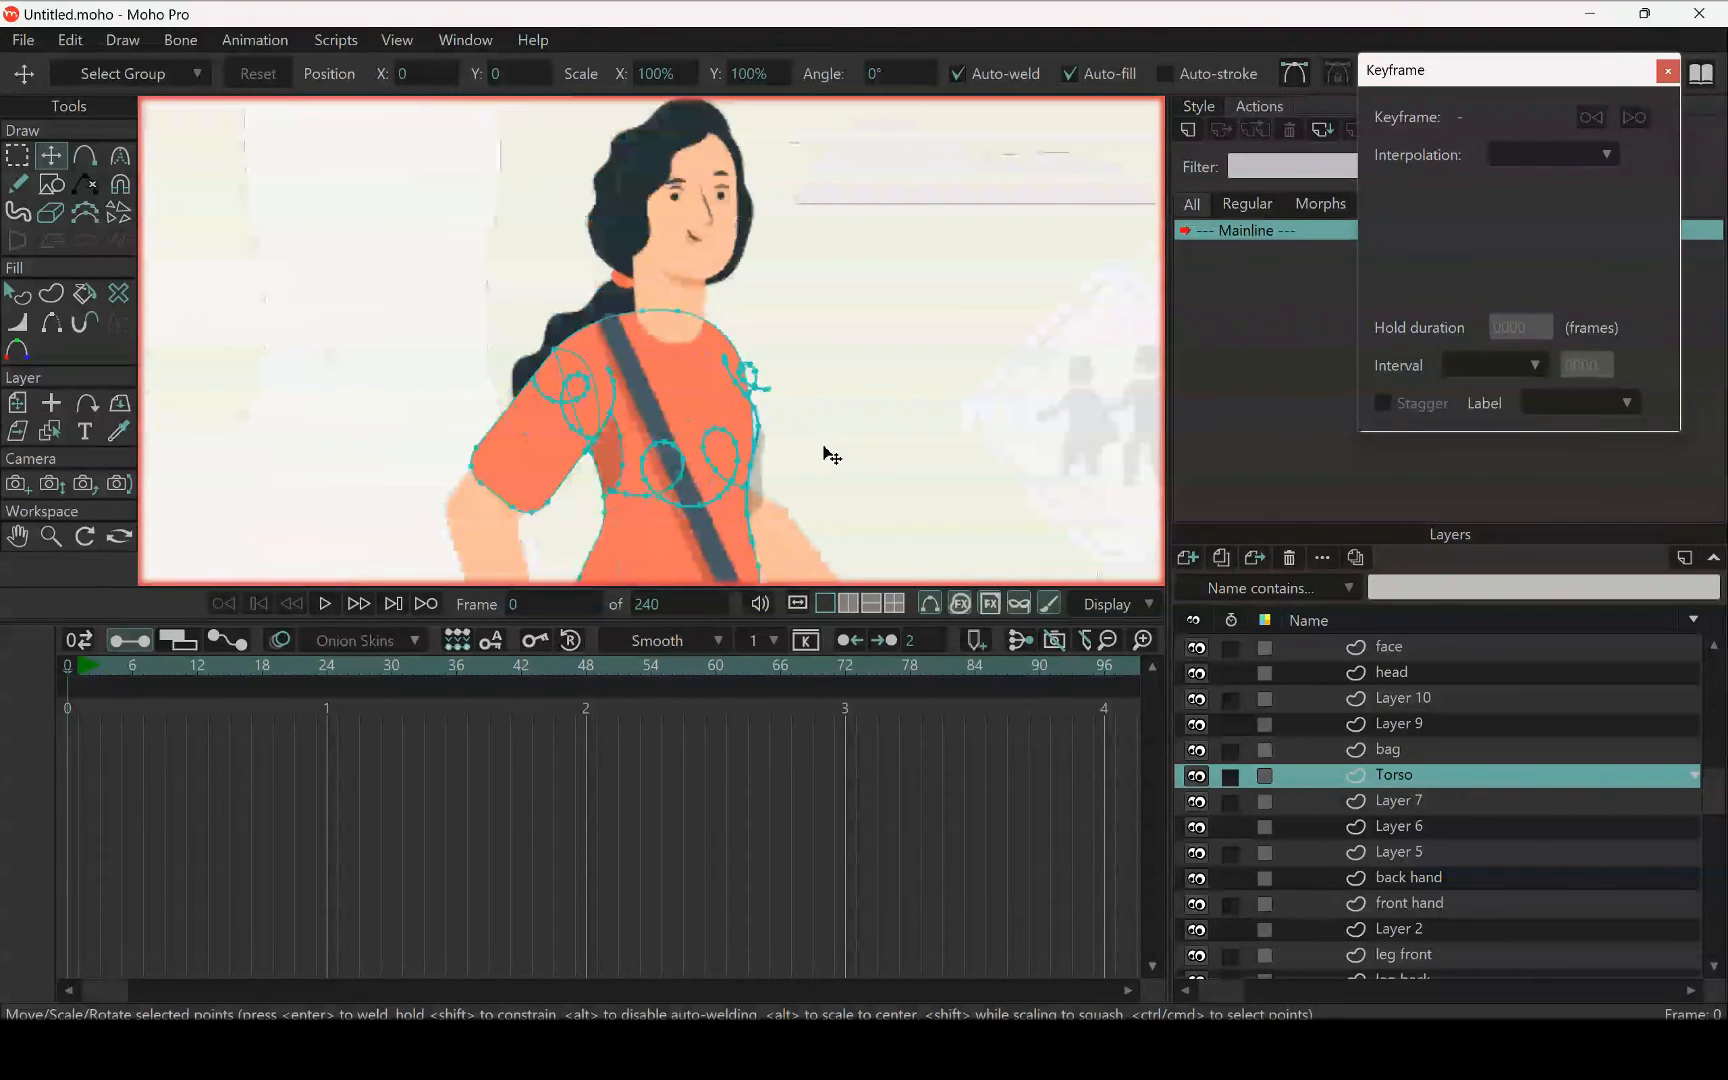
Check that Layer 7 is free by toggling its visibility, then paste the cut back sleeve into it
{"action": "left_click", "coordinate": [1405, 798]}
{"action": "scroll", "coordinate": [684, 258], "scroll_direction": "down", "scroll_amount": 2}
{"action": "scroll", "coordinate": [690, 275], "scroll_direction": "down", "scroll_amount": 5}
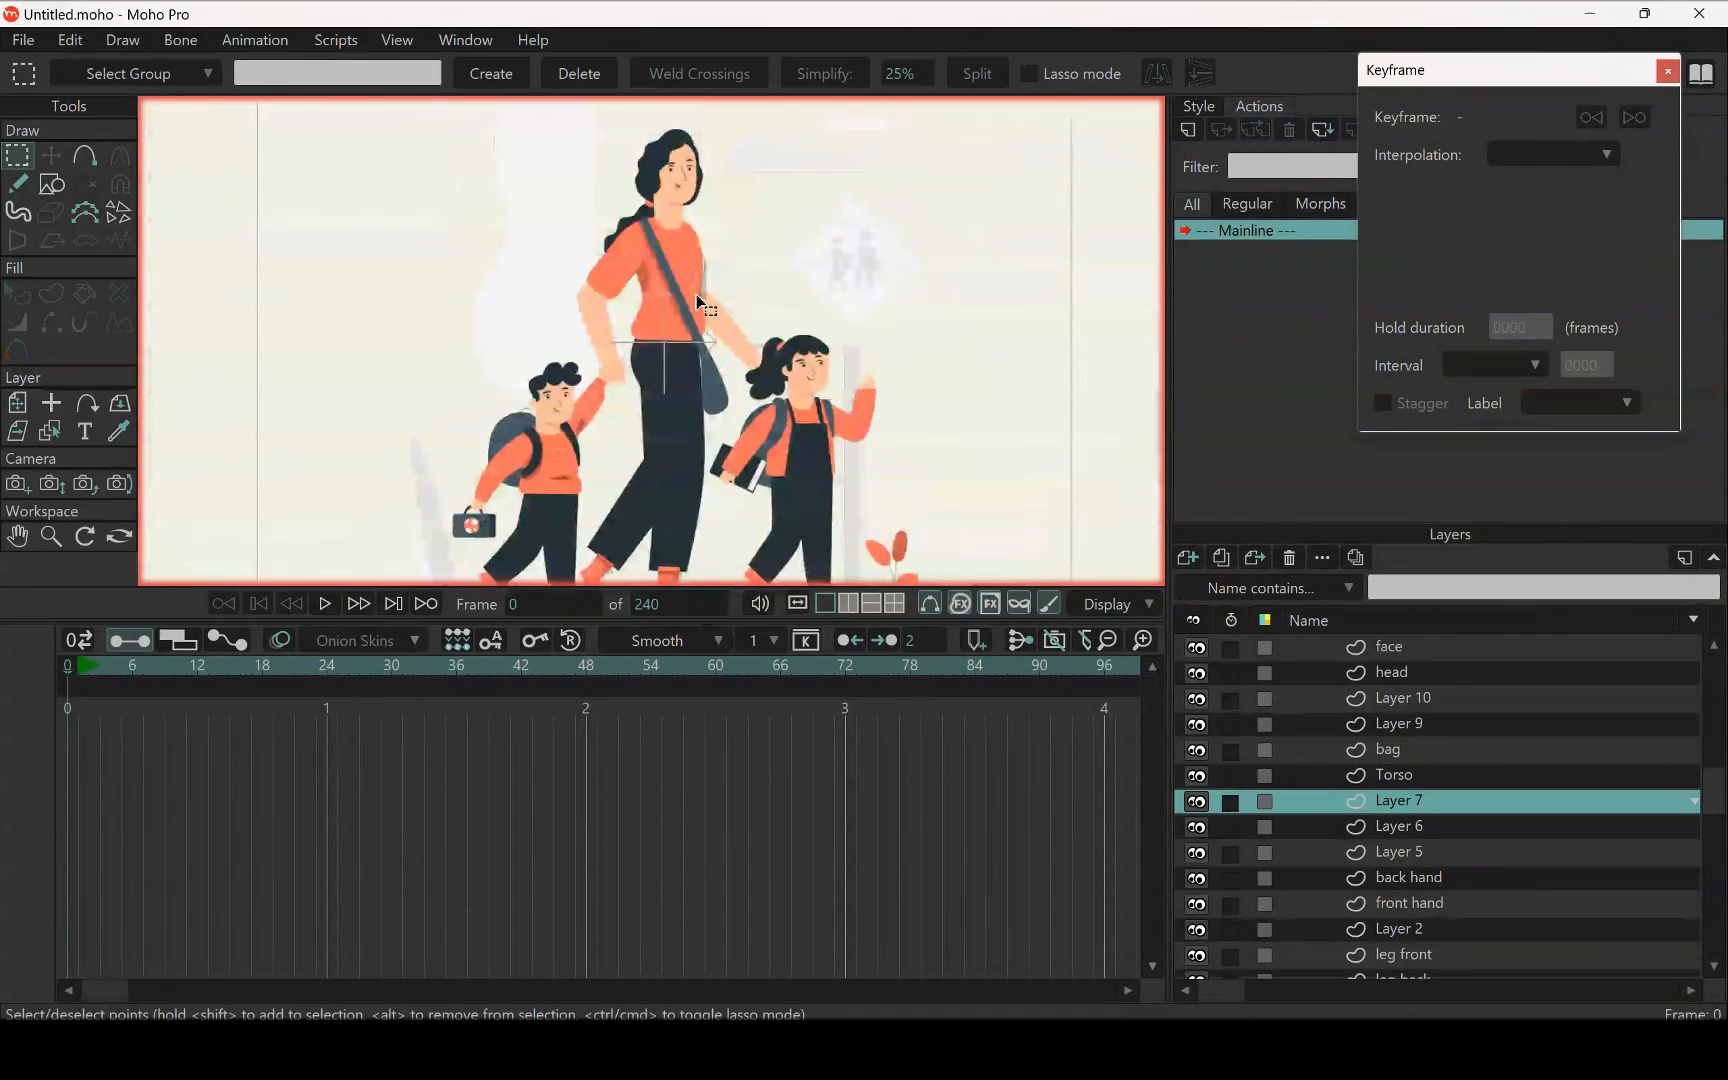
{"action": "scroll", "coordinate": [696, 290], "scroll_direction": "up", "scroll_amount": 3}
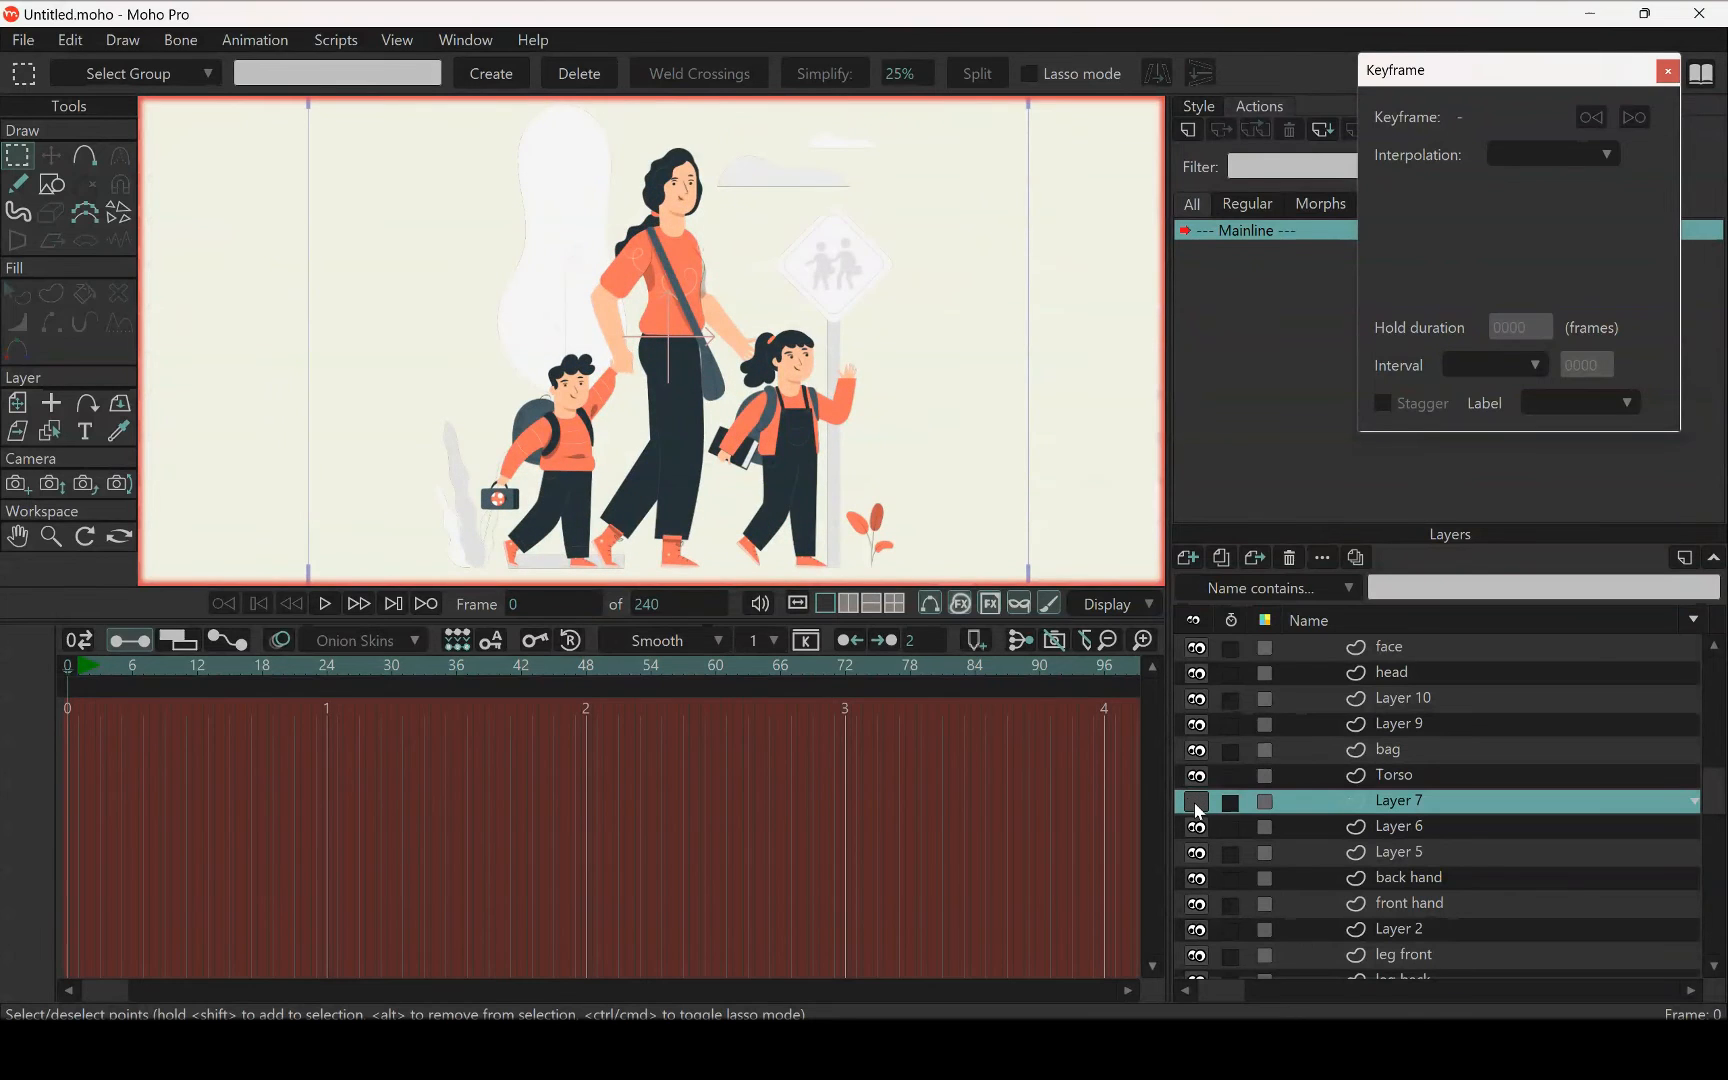
{"action": "scroll", "coordinate": [717, 490], "scroll_direction": "up", "scroll_amount": 3}
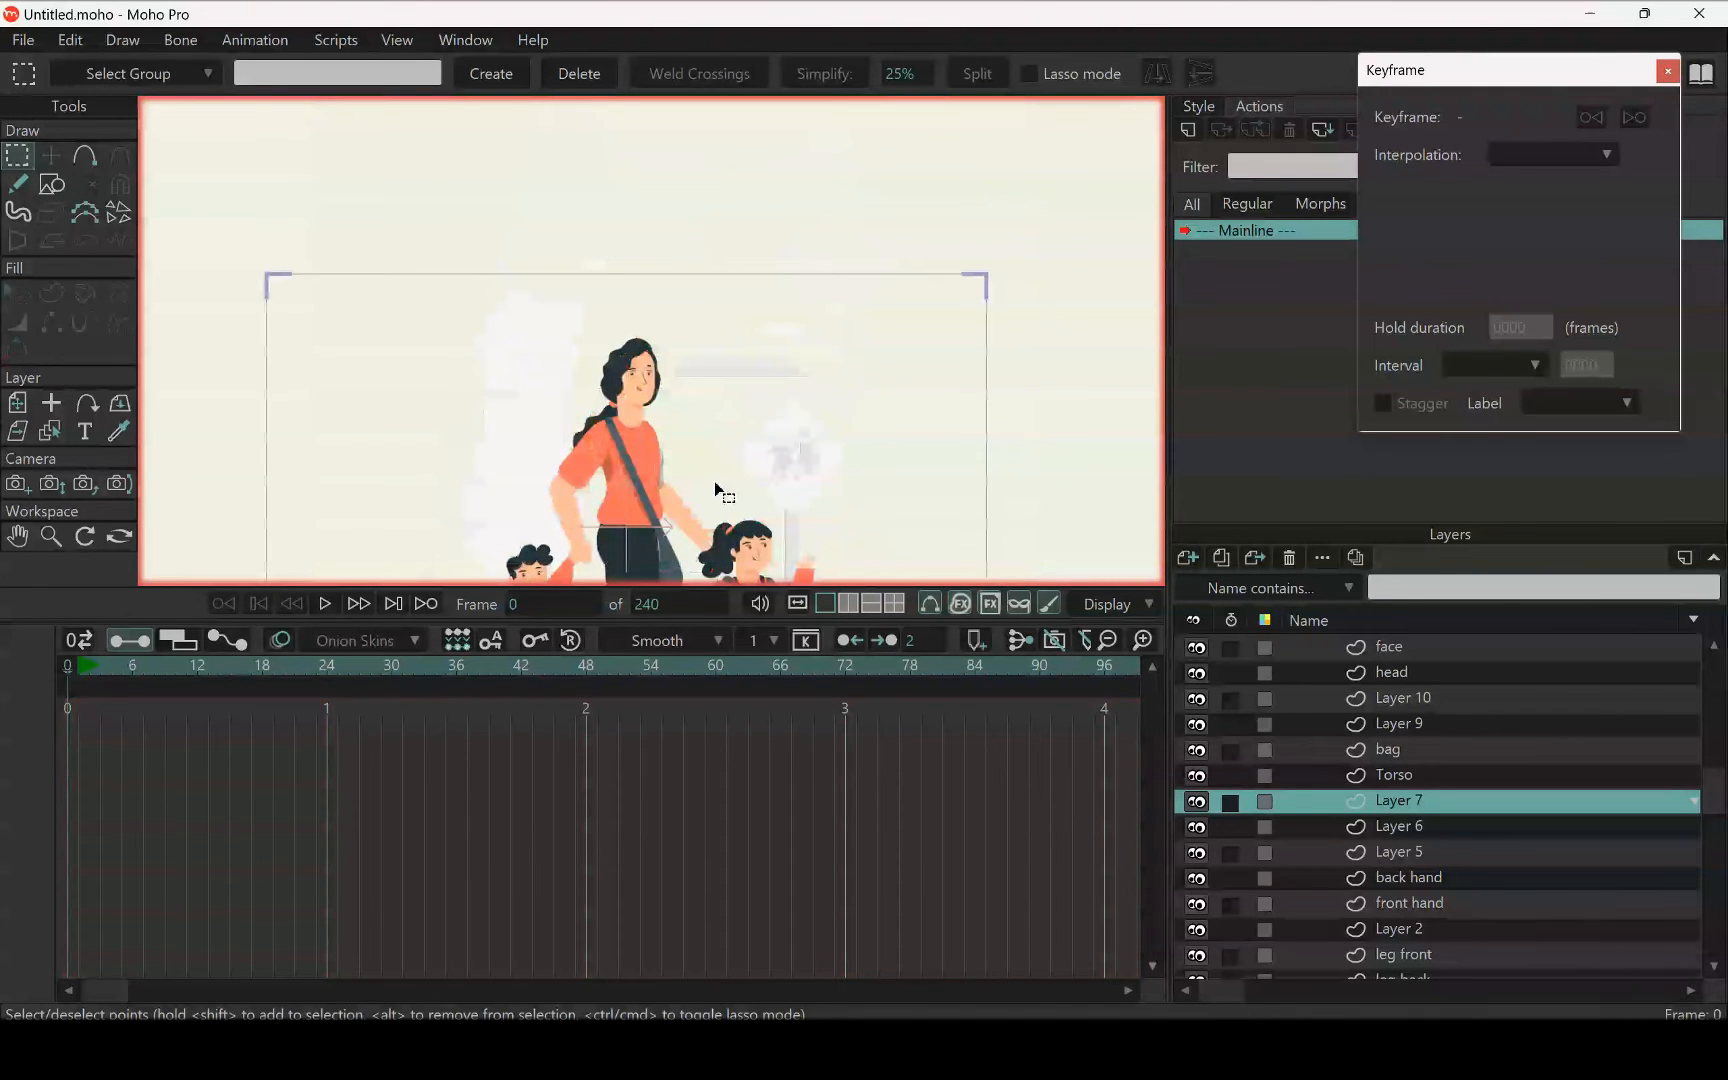
{"action": "key", "text": "t"}
{"action": "scroll", "coordinate": [717, 490], "scroll_direction": "up", "scroll_amount": 3}
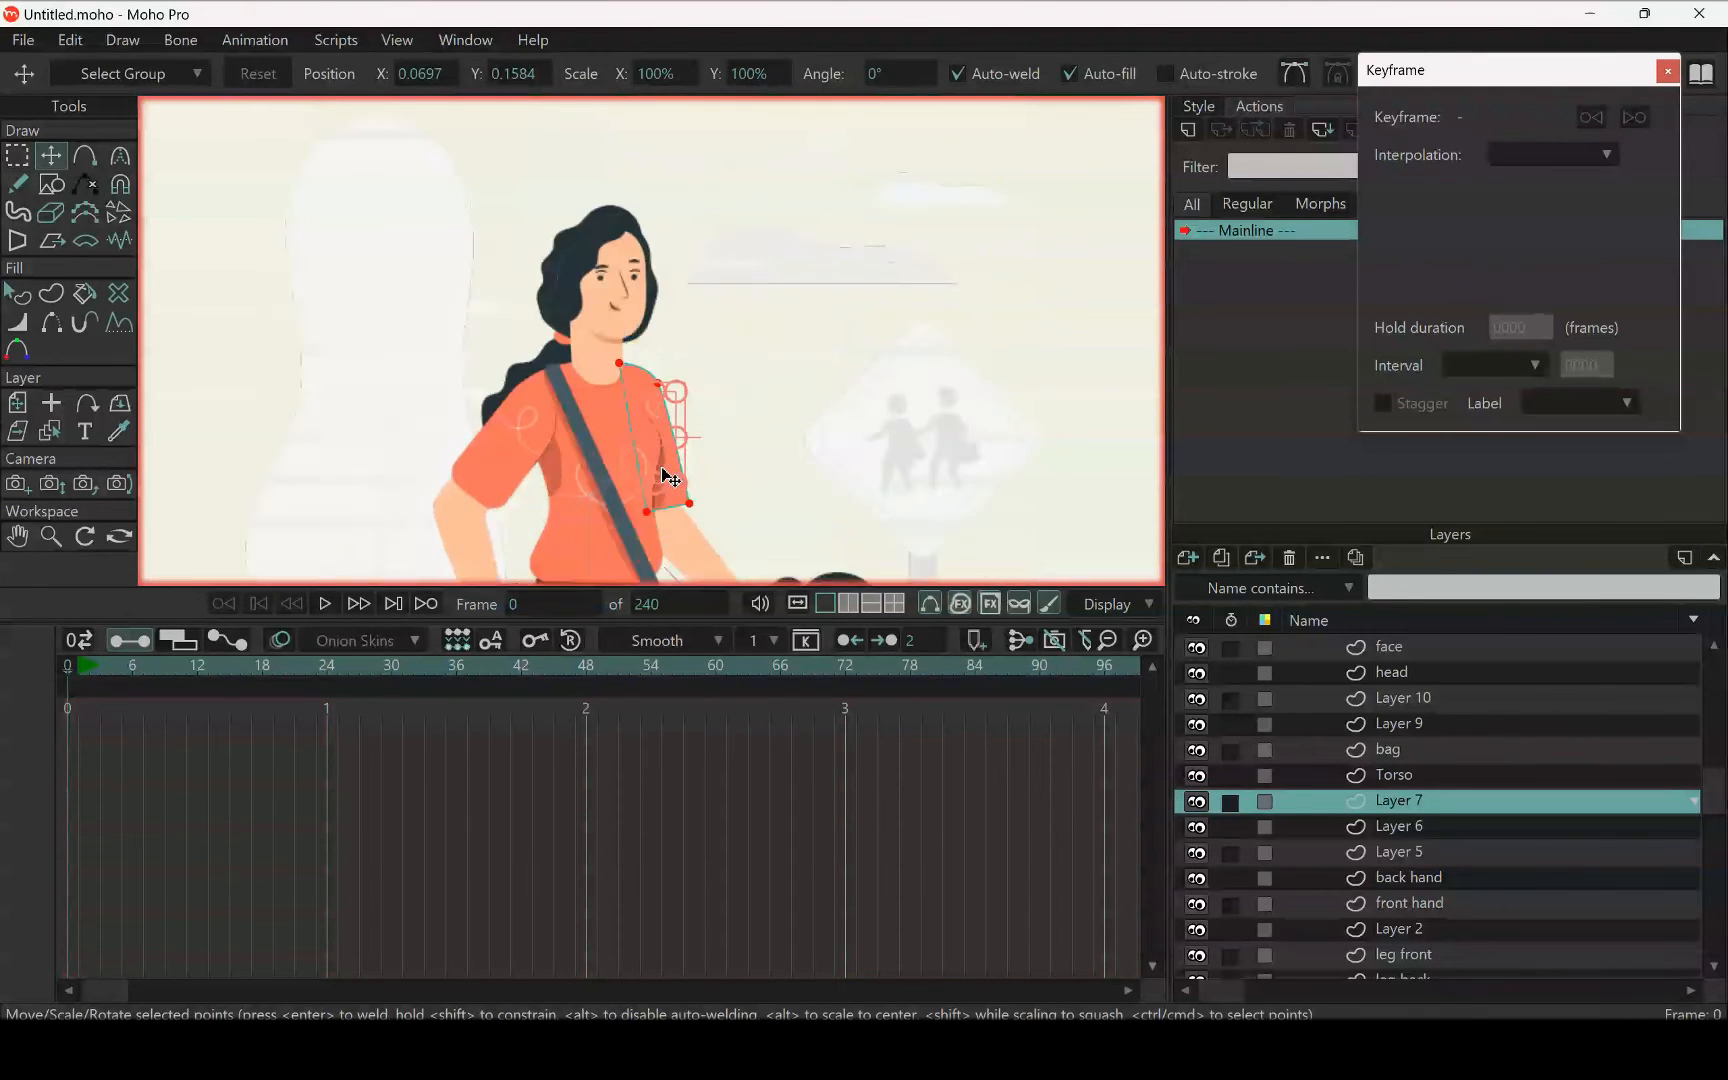
Rename Layer 7 as "back sholder"
{"action": "double_click", "coordinate": [1395, 805]}
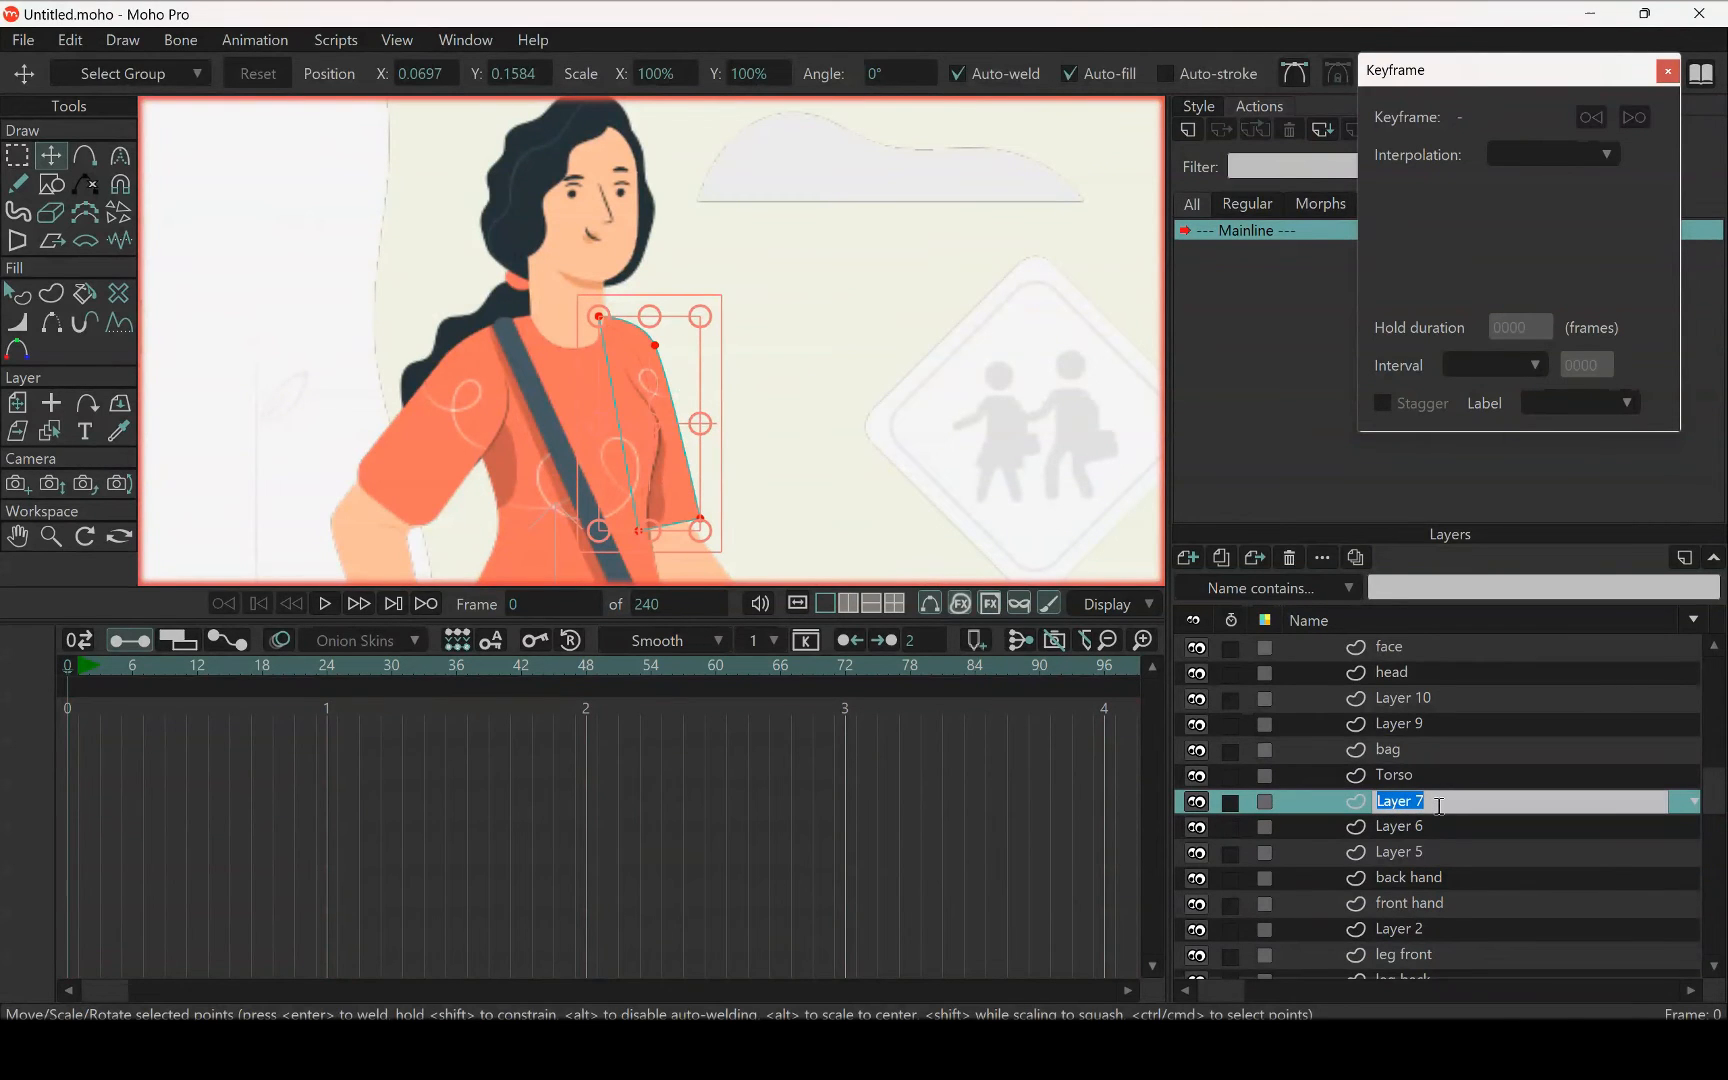
{"action": "type", "text": "back sholder"}
{"action": "key", "text": "Return"}
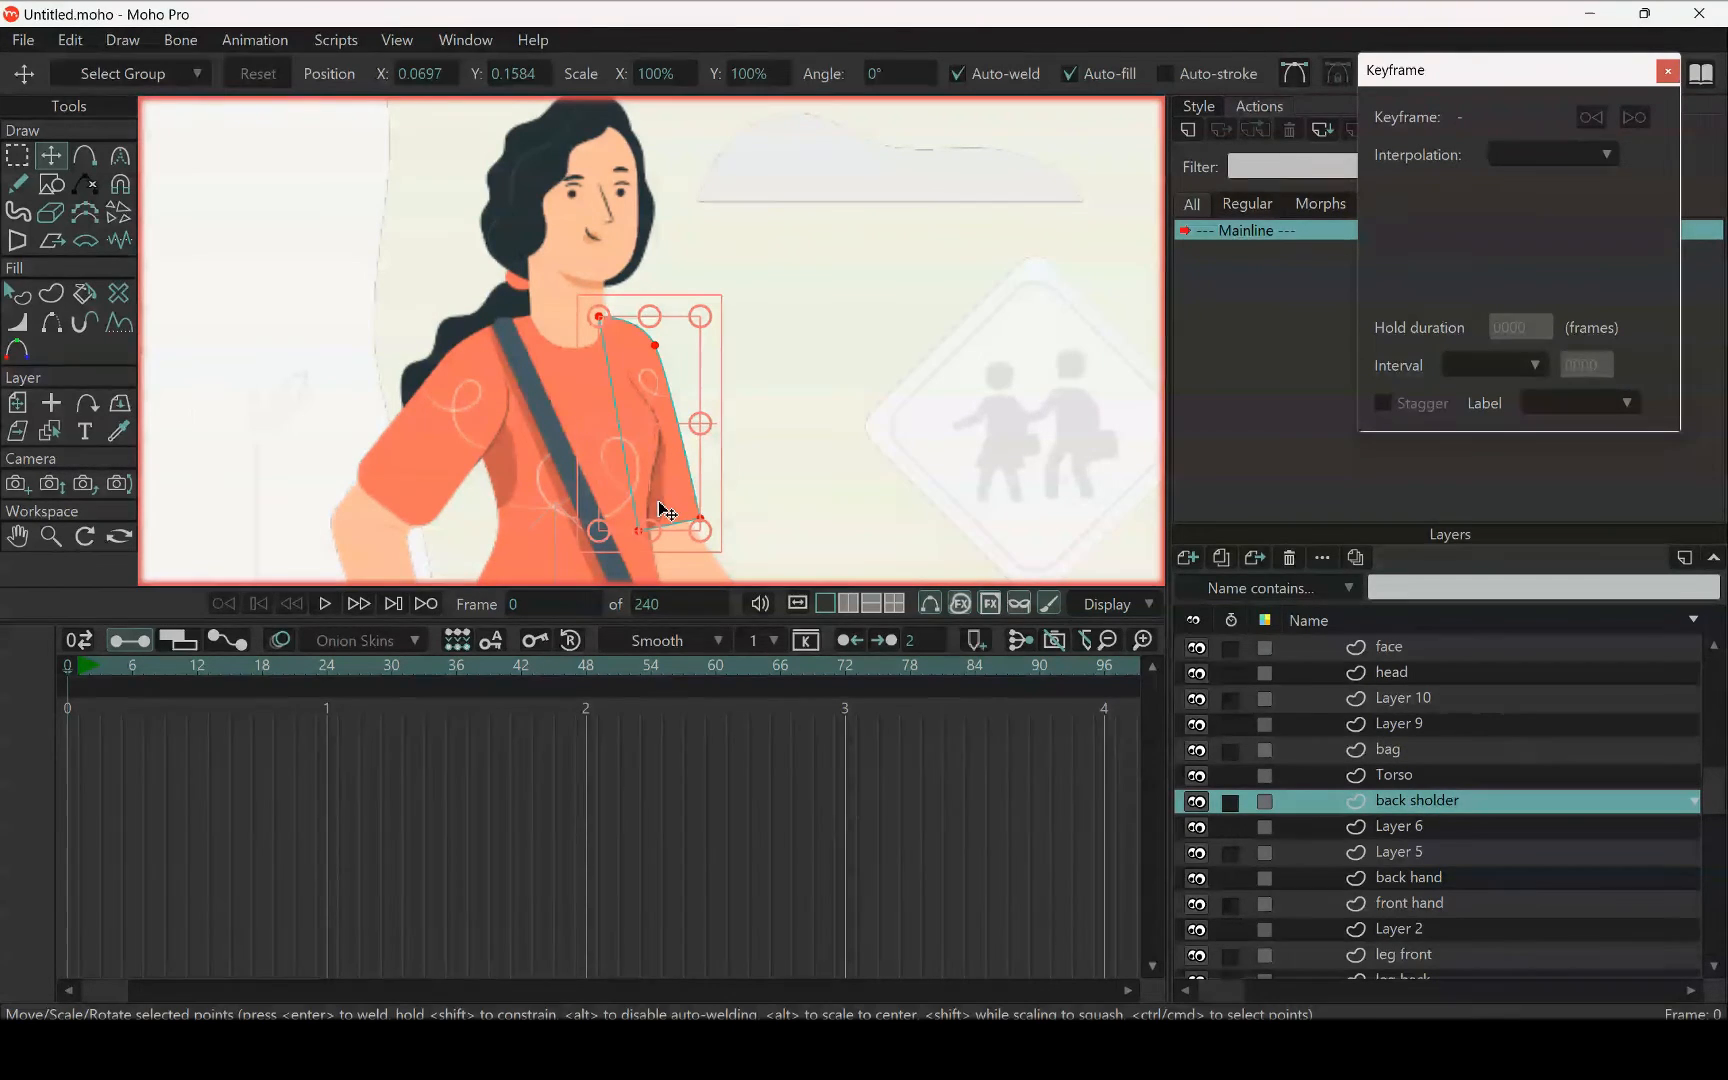
Cut all points of the dark shading shape beside the back sleeve out of Layer 10
{"action": "left_click", "coordinate": [64, 430]}
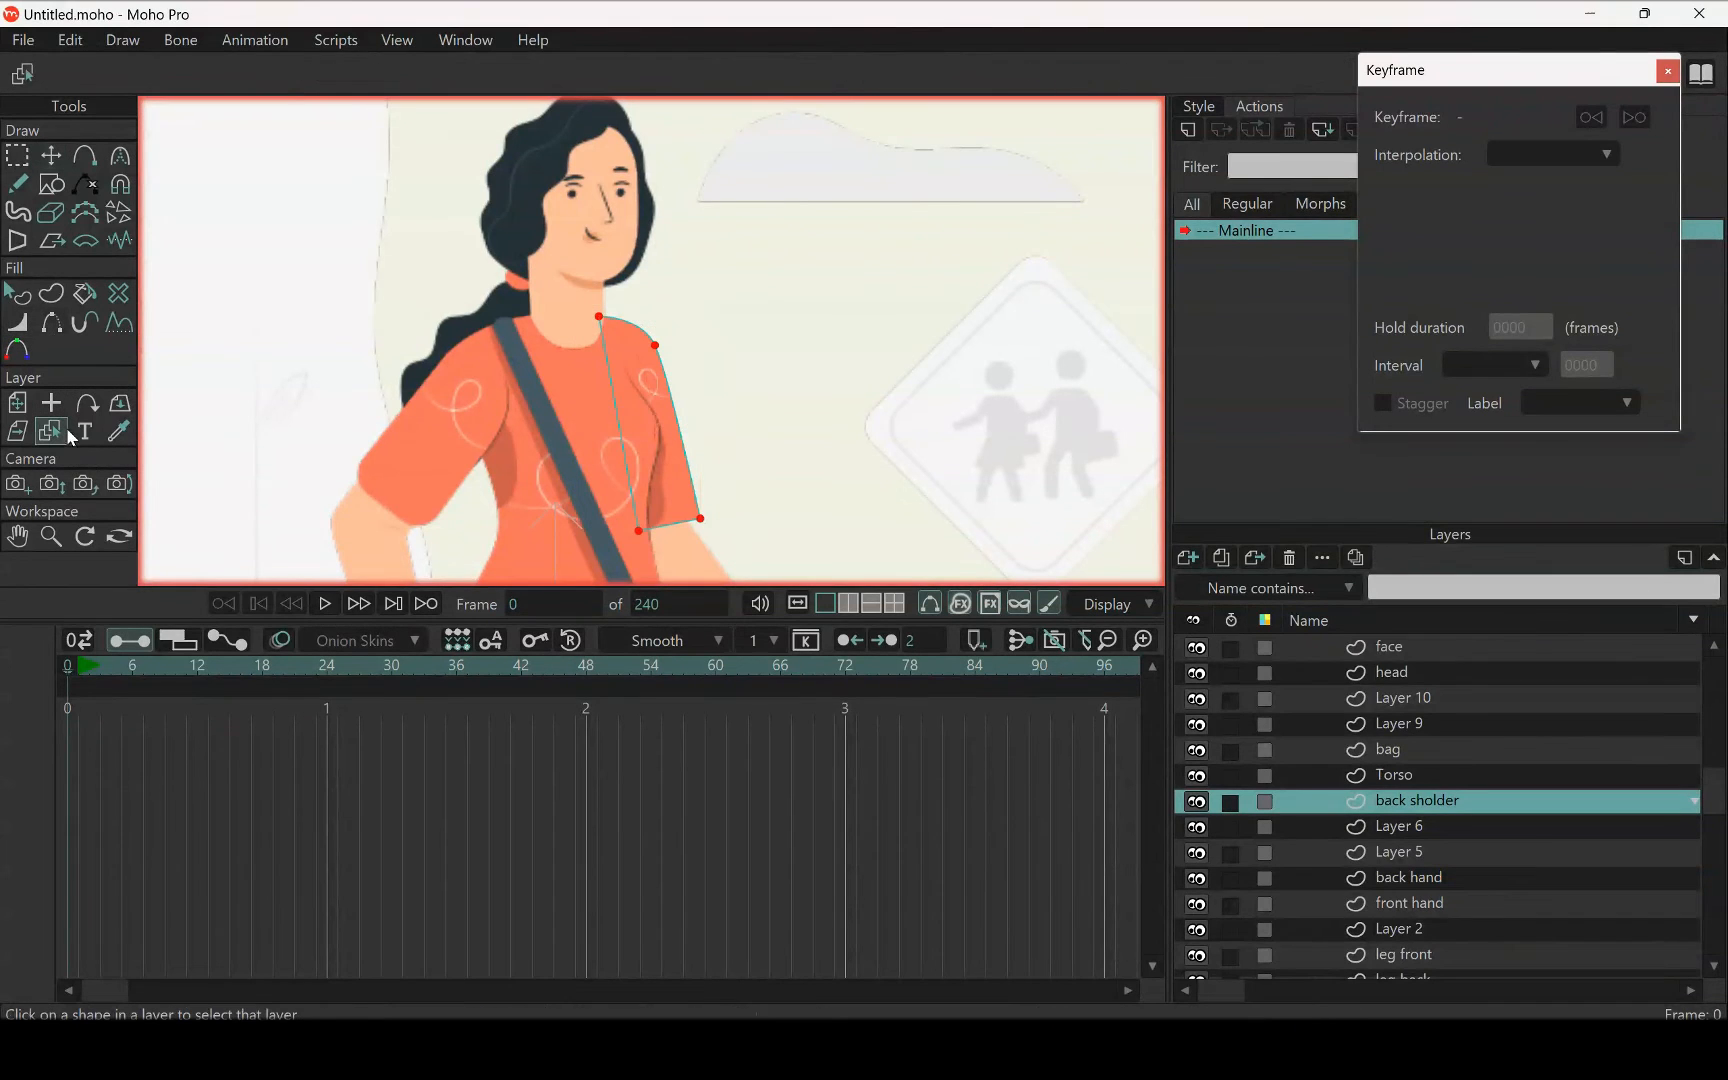
{"action": "left_click", "coordinate": [656, 506]}
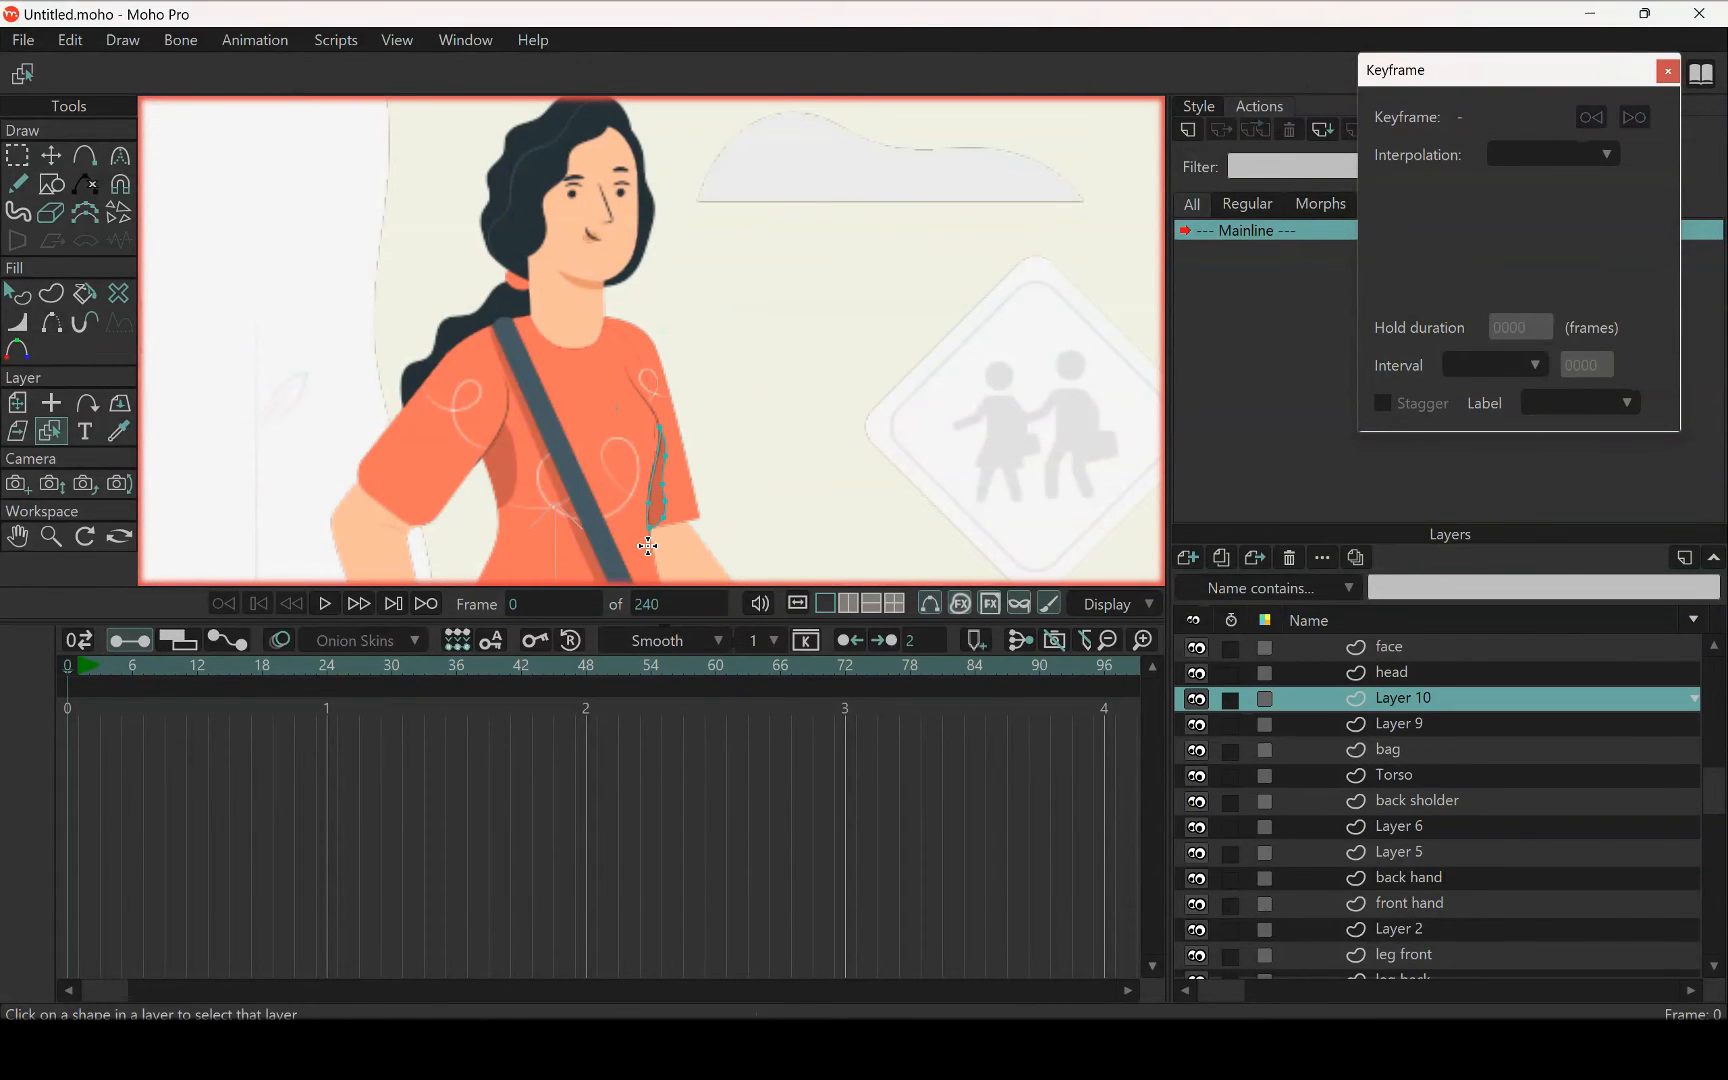
{"action": "key", "text": "ctrl+a"}
{"action": "scroll", "coordinate": [670, 494], "scroll_direction": "up", "scroll_amount": 3}
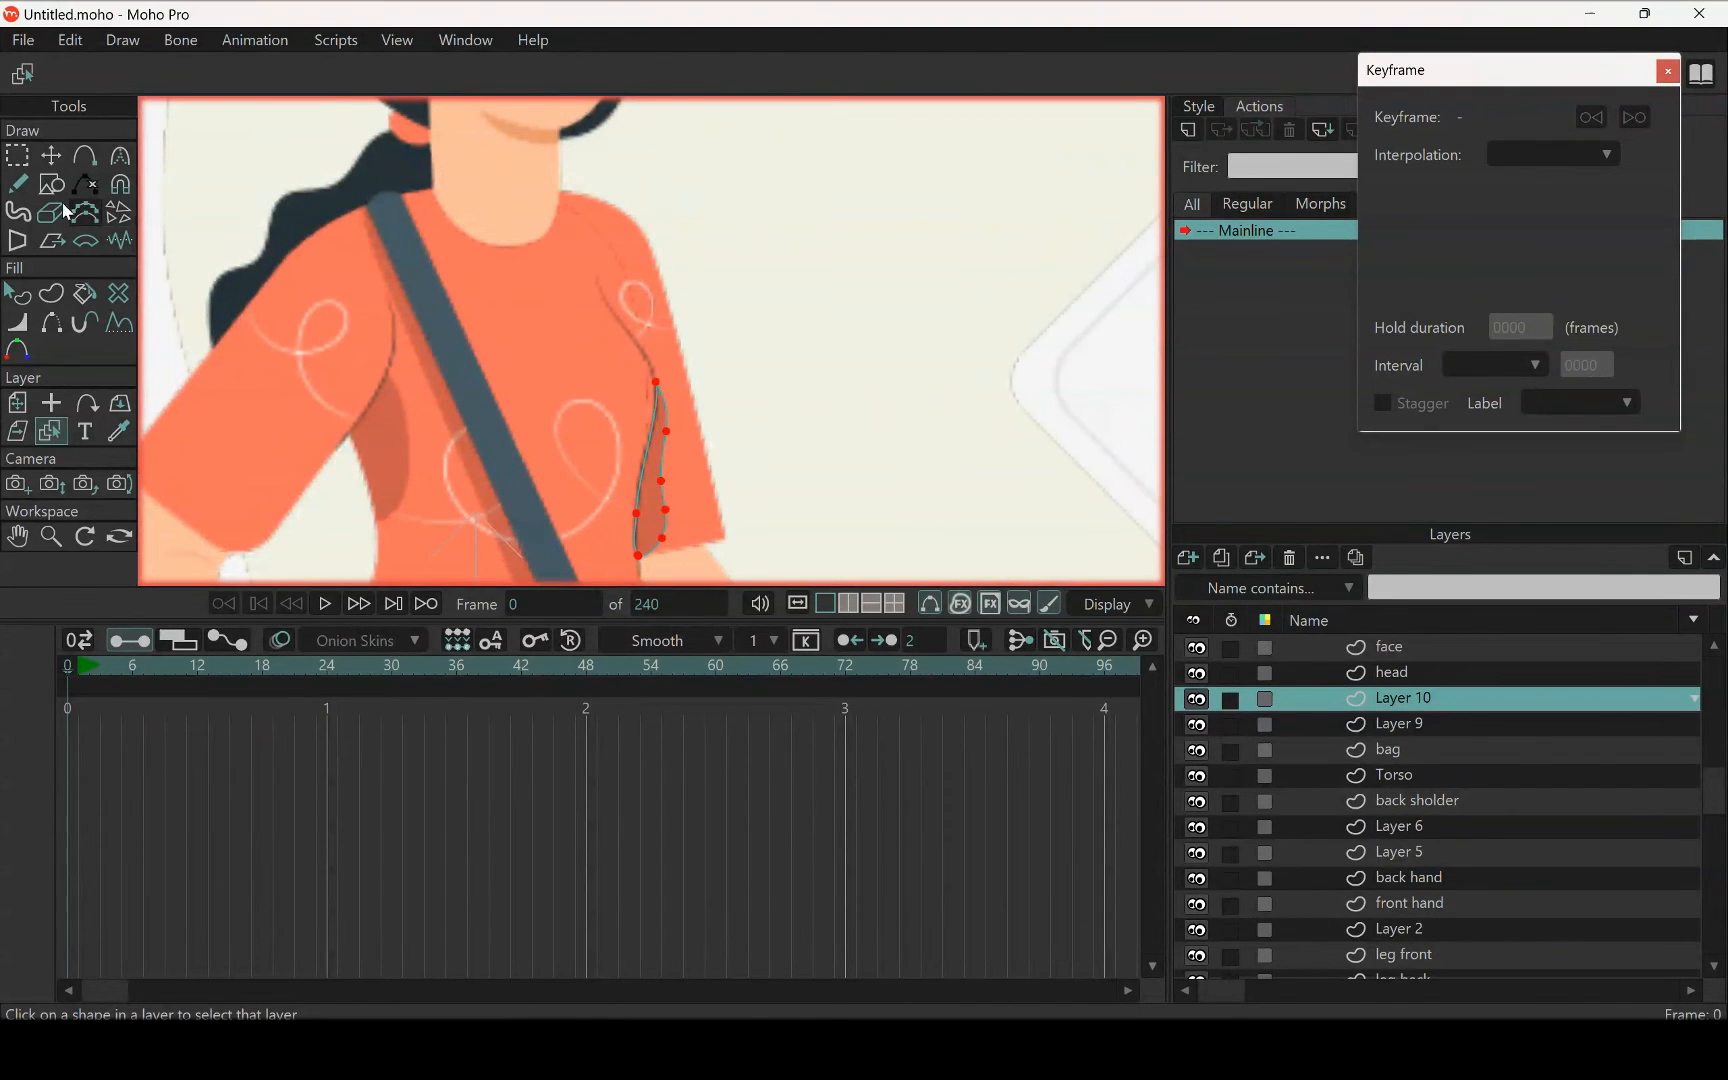
{"action": "key", "text": "g"}
{"action": "key", "text": "Delete"}
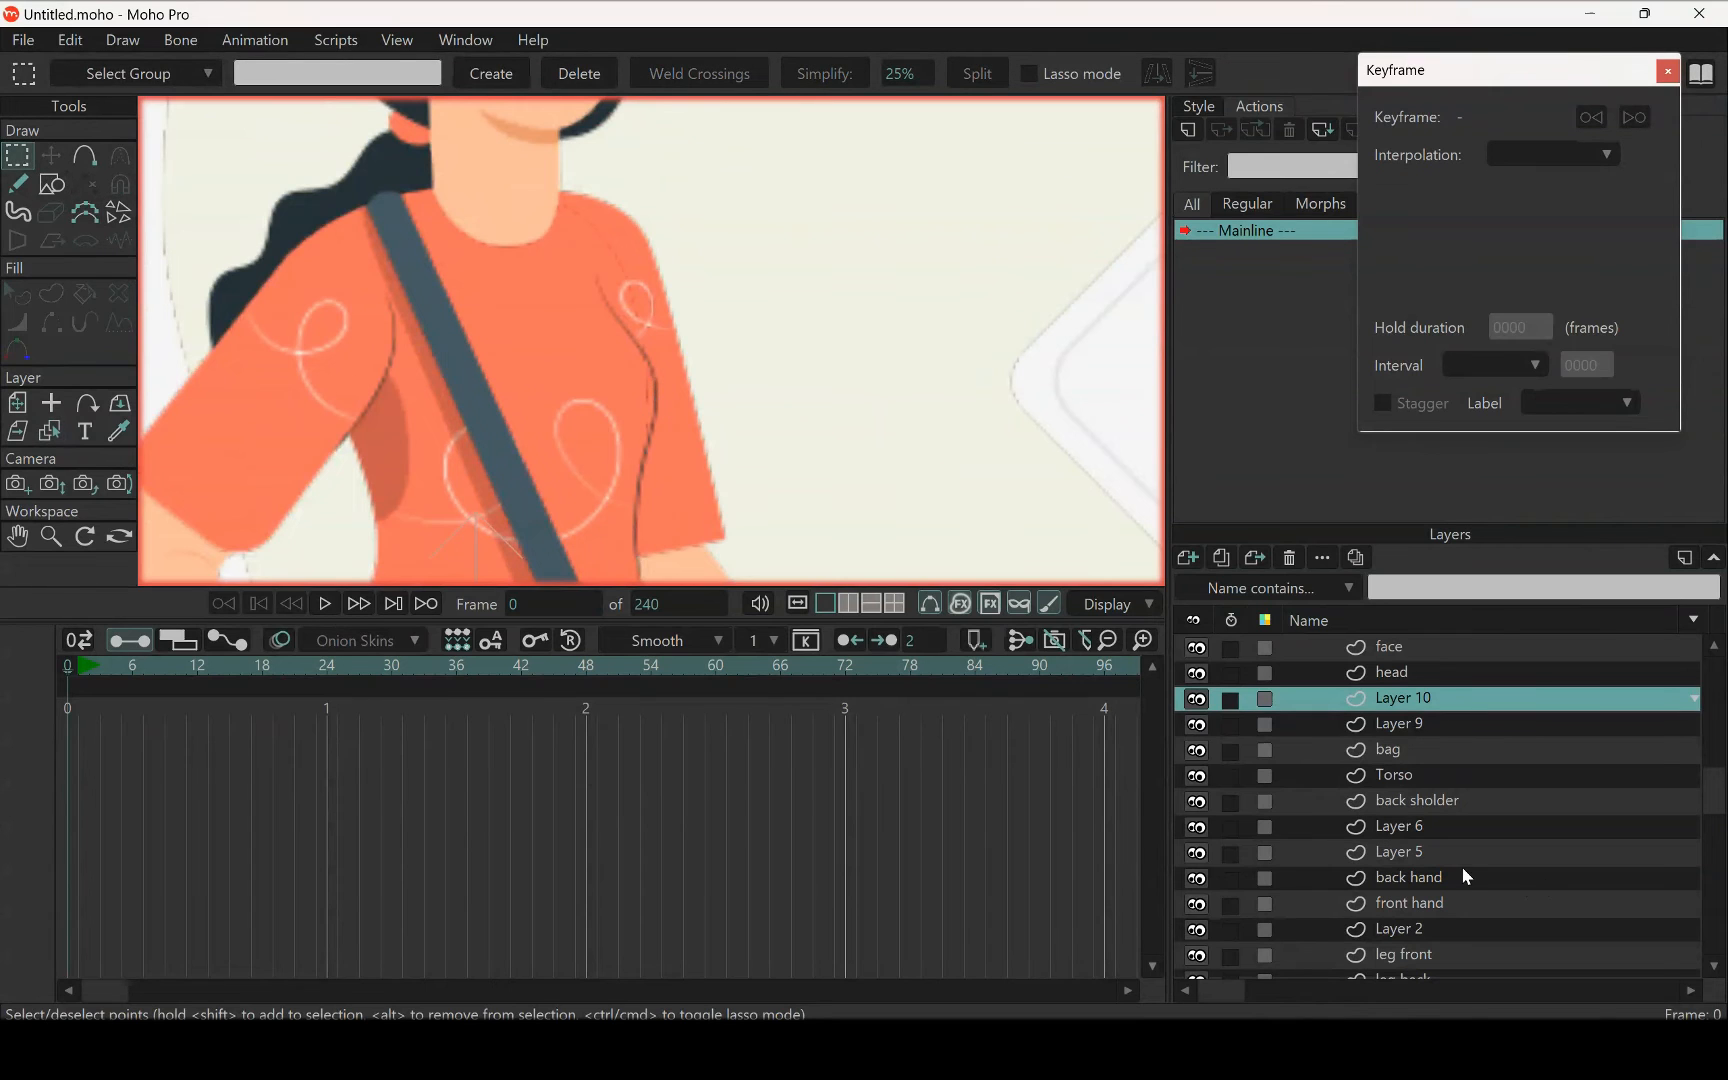
Paste the cut shading into the back sholder layer and check its placement on the sleeve
{"action": "left_click", "coordinate": [1413, 802]}
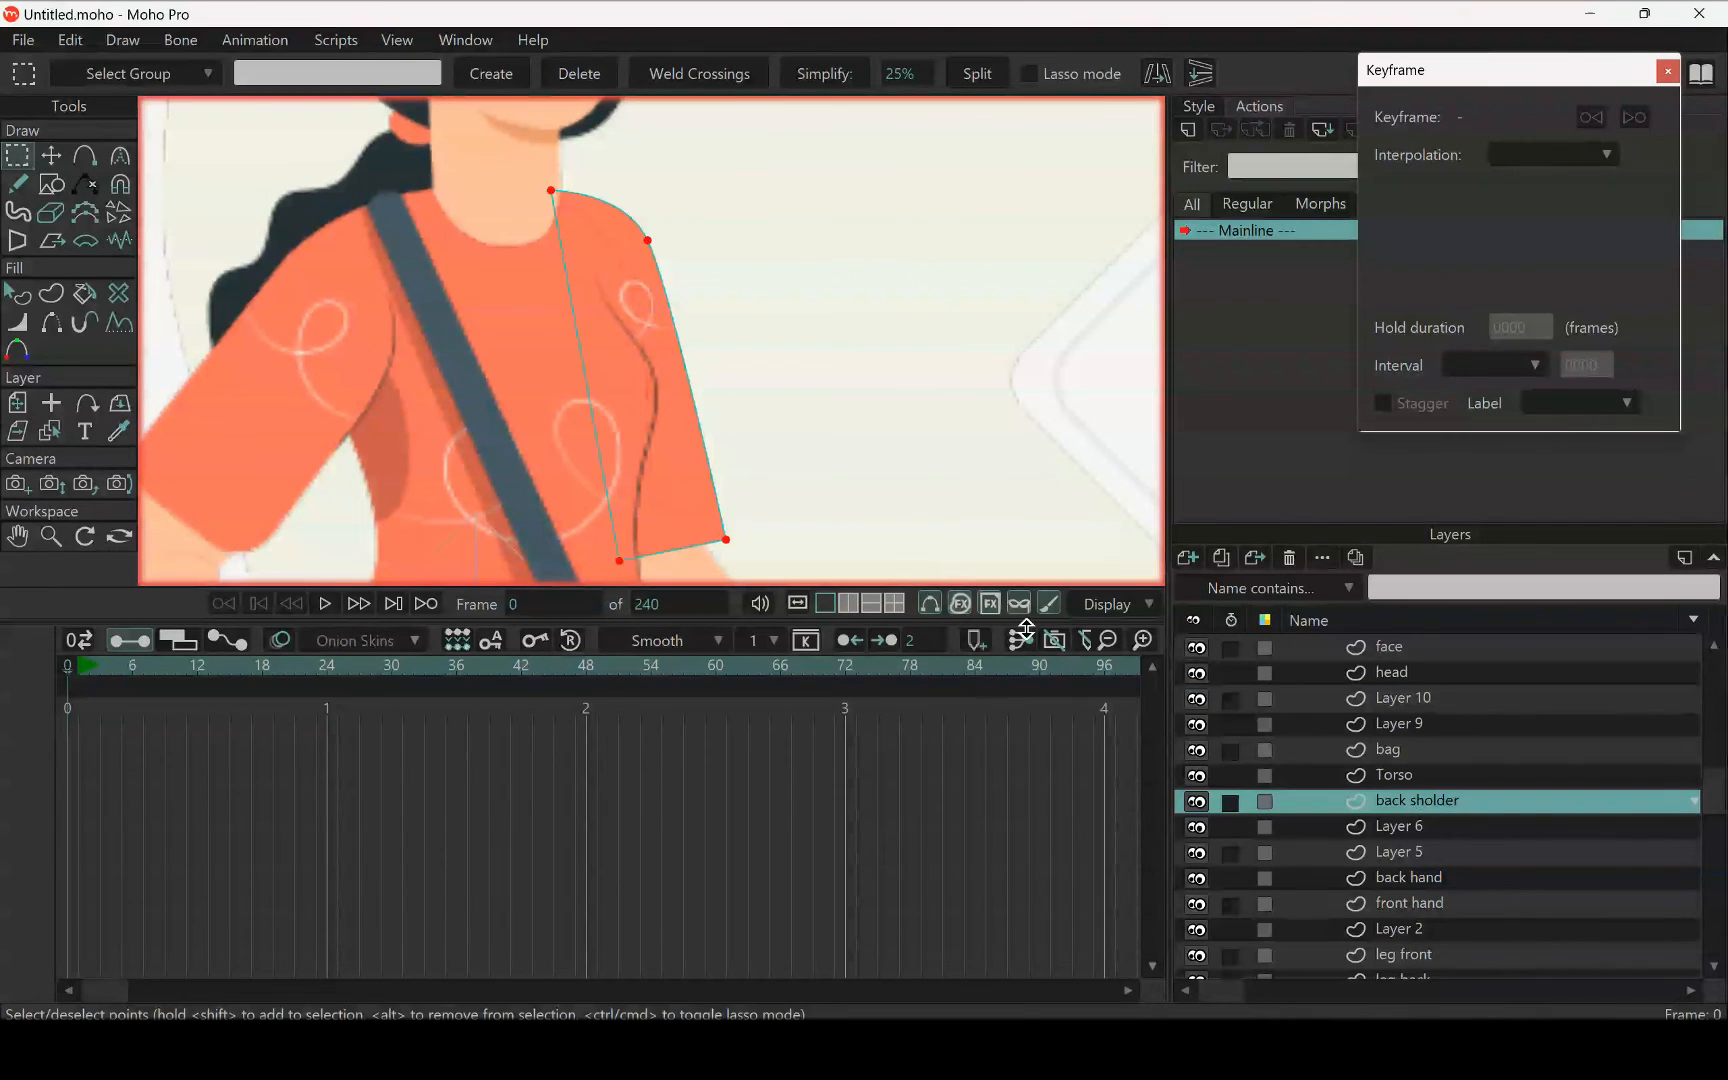
{"action": "key", "text": "ctrl+v"}
{"action": "key", "text": "t"}
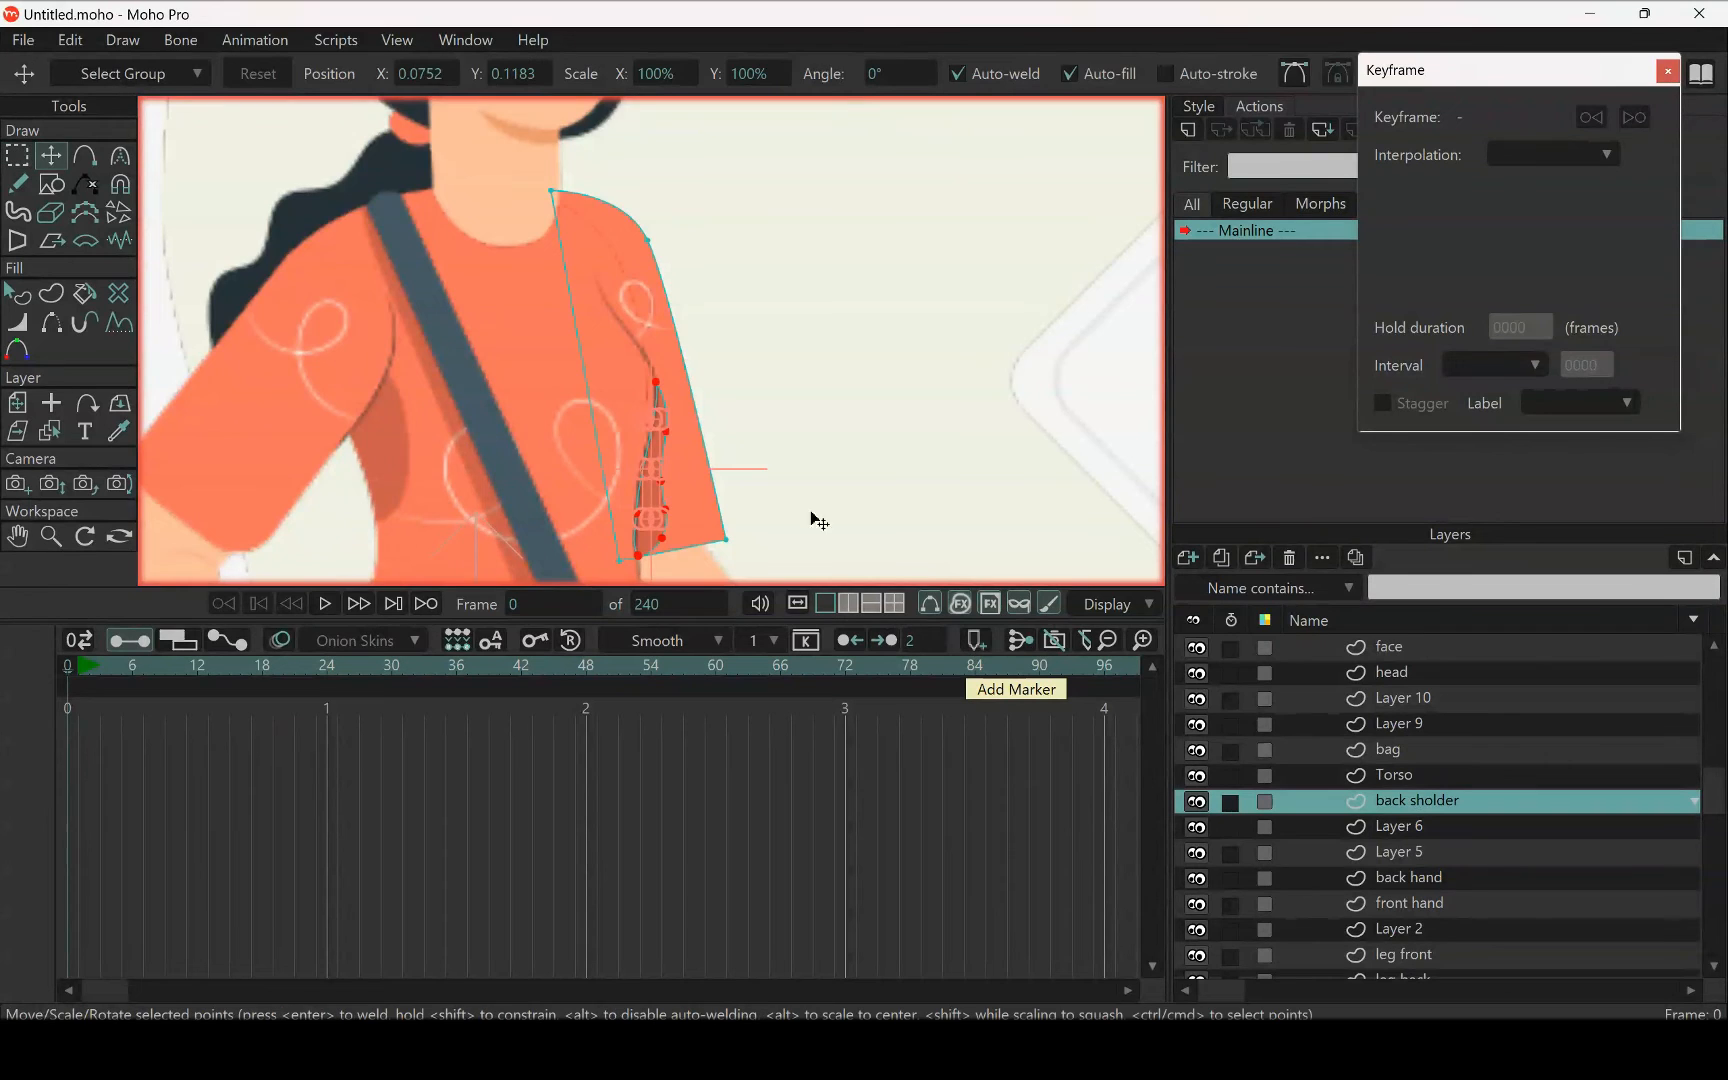
{"action": "scroll", "coordinate": [690, 475], "scroll_direction": "down", "scroll_amount": 5}
{"action": "left_click_drag", "start_coordinate": [662, 442], "coordinate": [682, 358]}
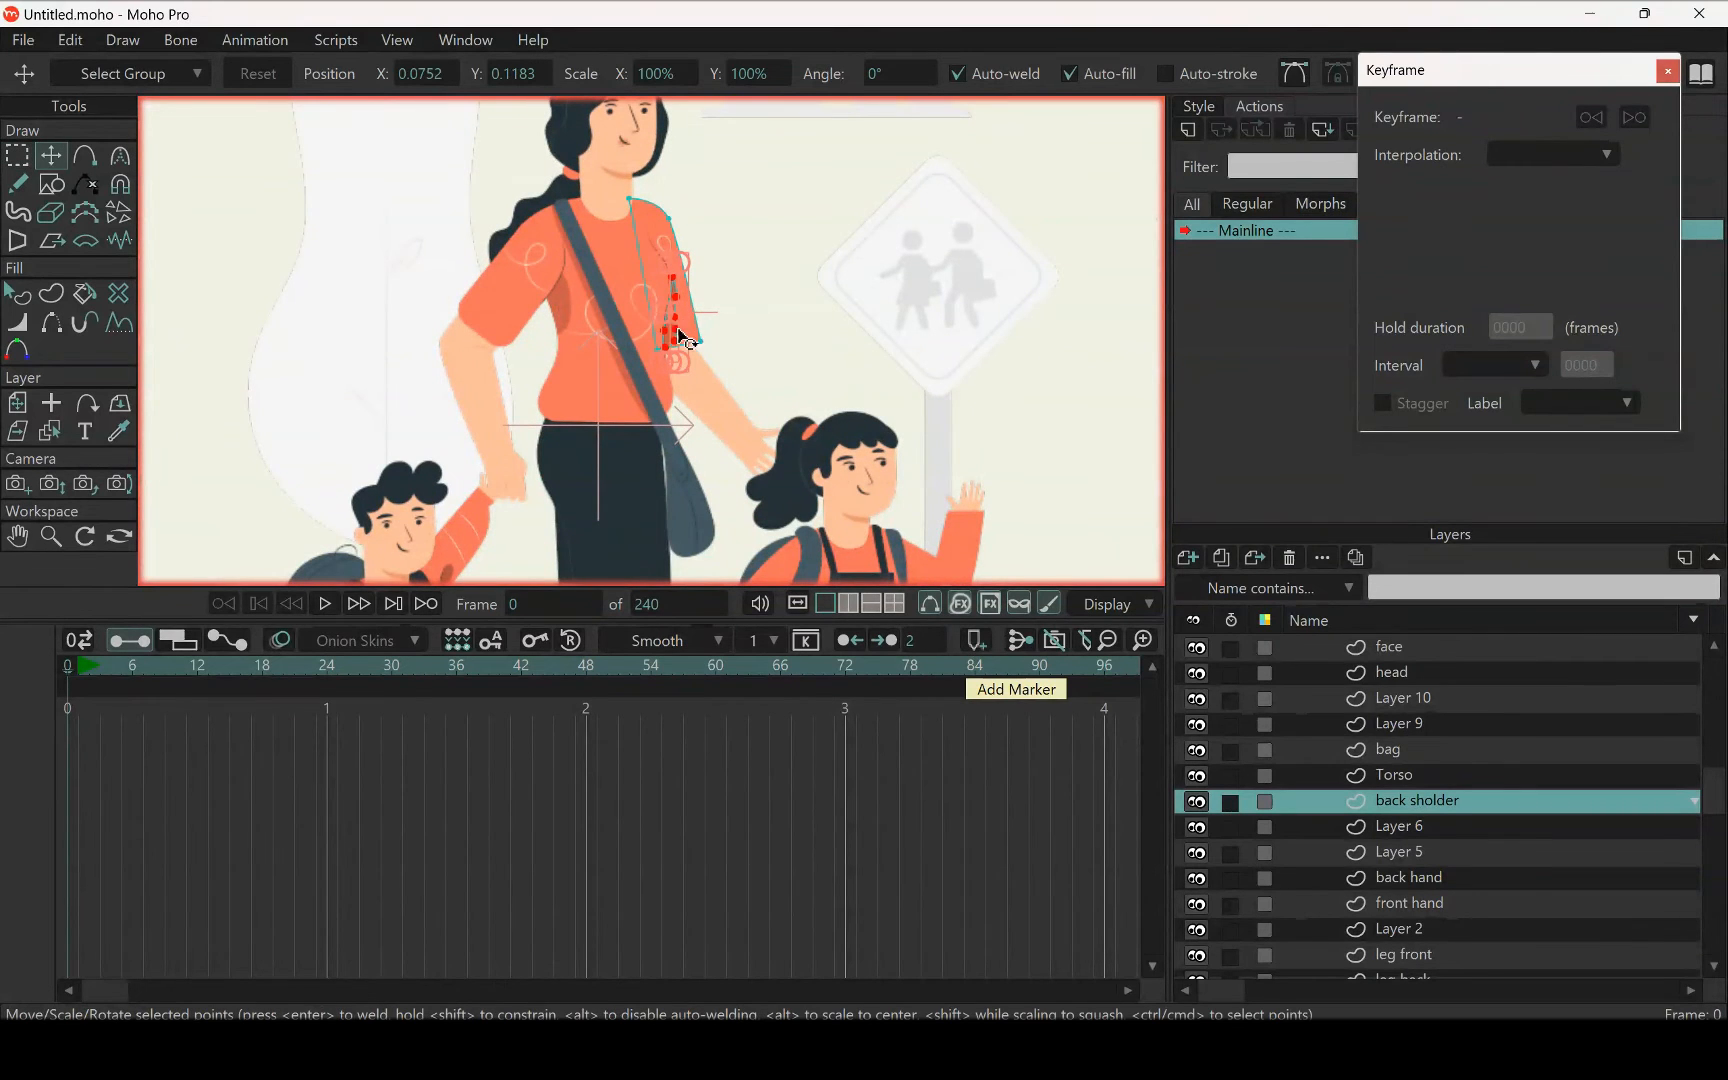
{"action": "scroll", "coordinate": [641, 370], "scroll_direction": "down", "scroll_amount": 3}
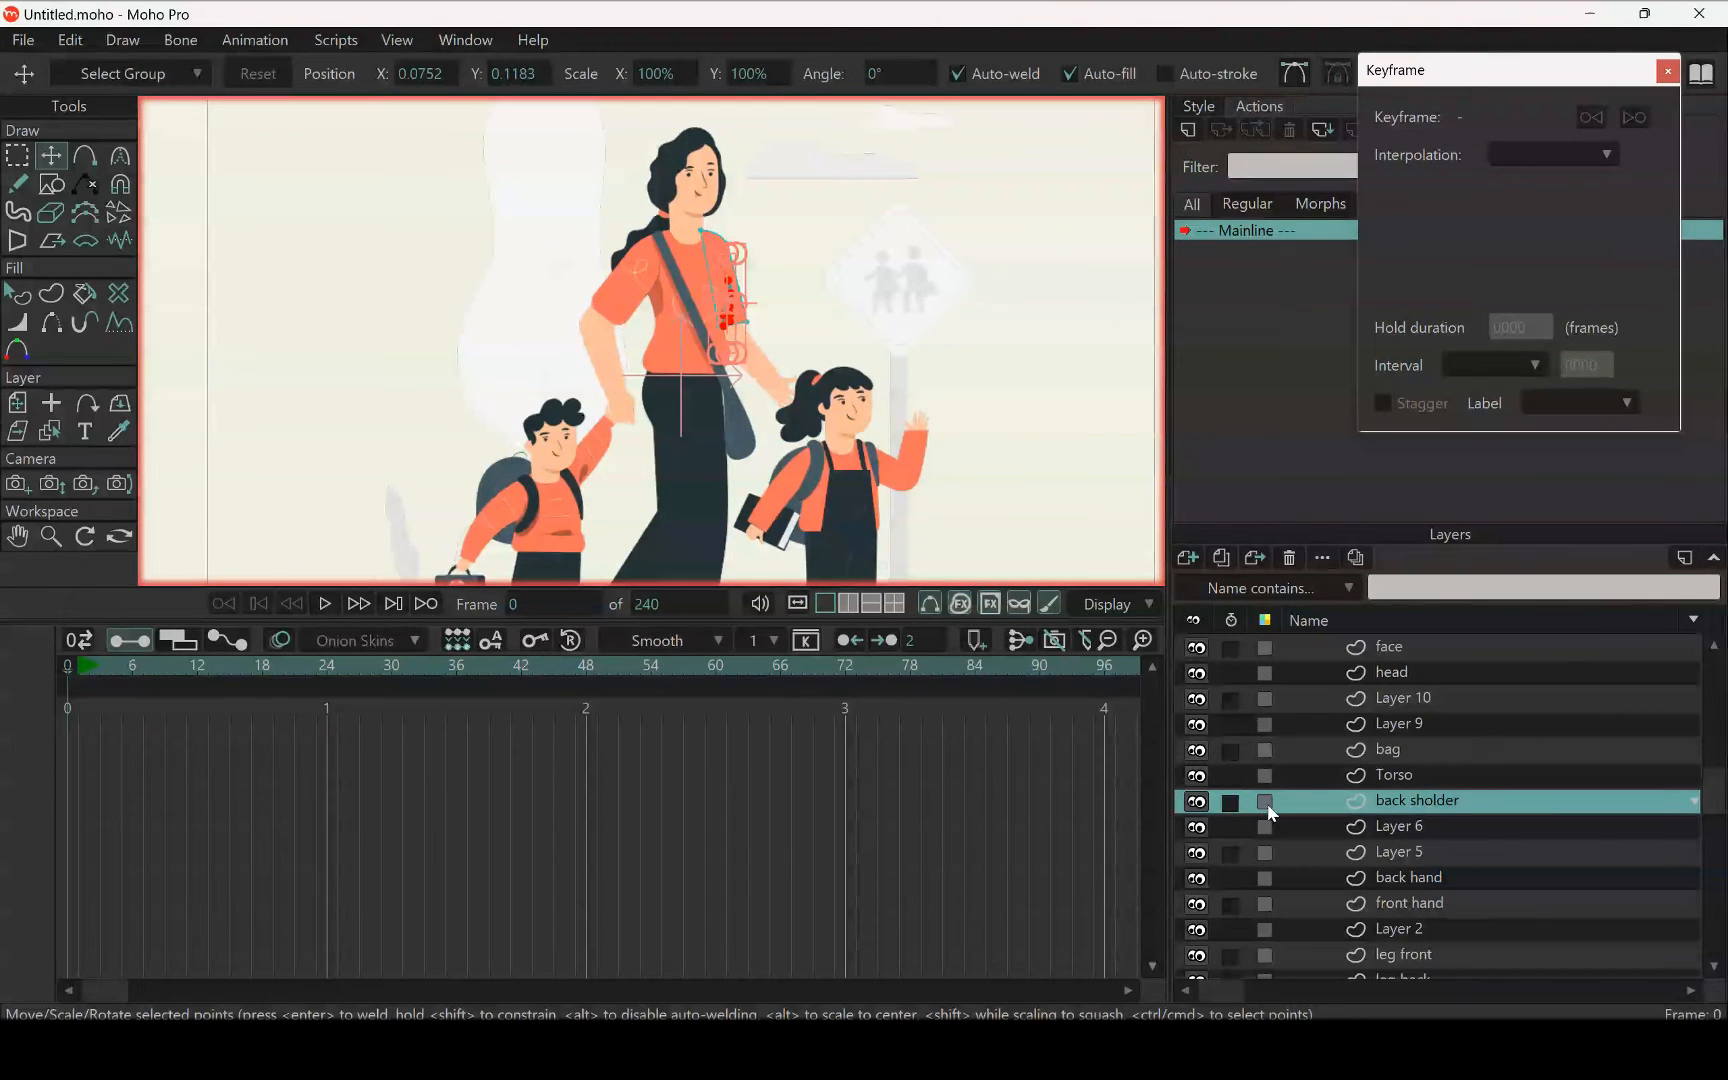
{"action": "scroll", "coordinate": [705, 285], "scroll_direction": "up", "scroll_amount": 2}
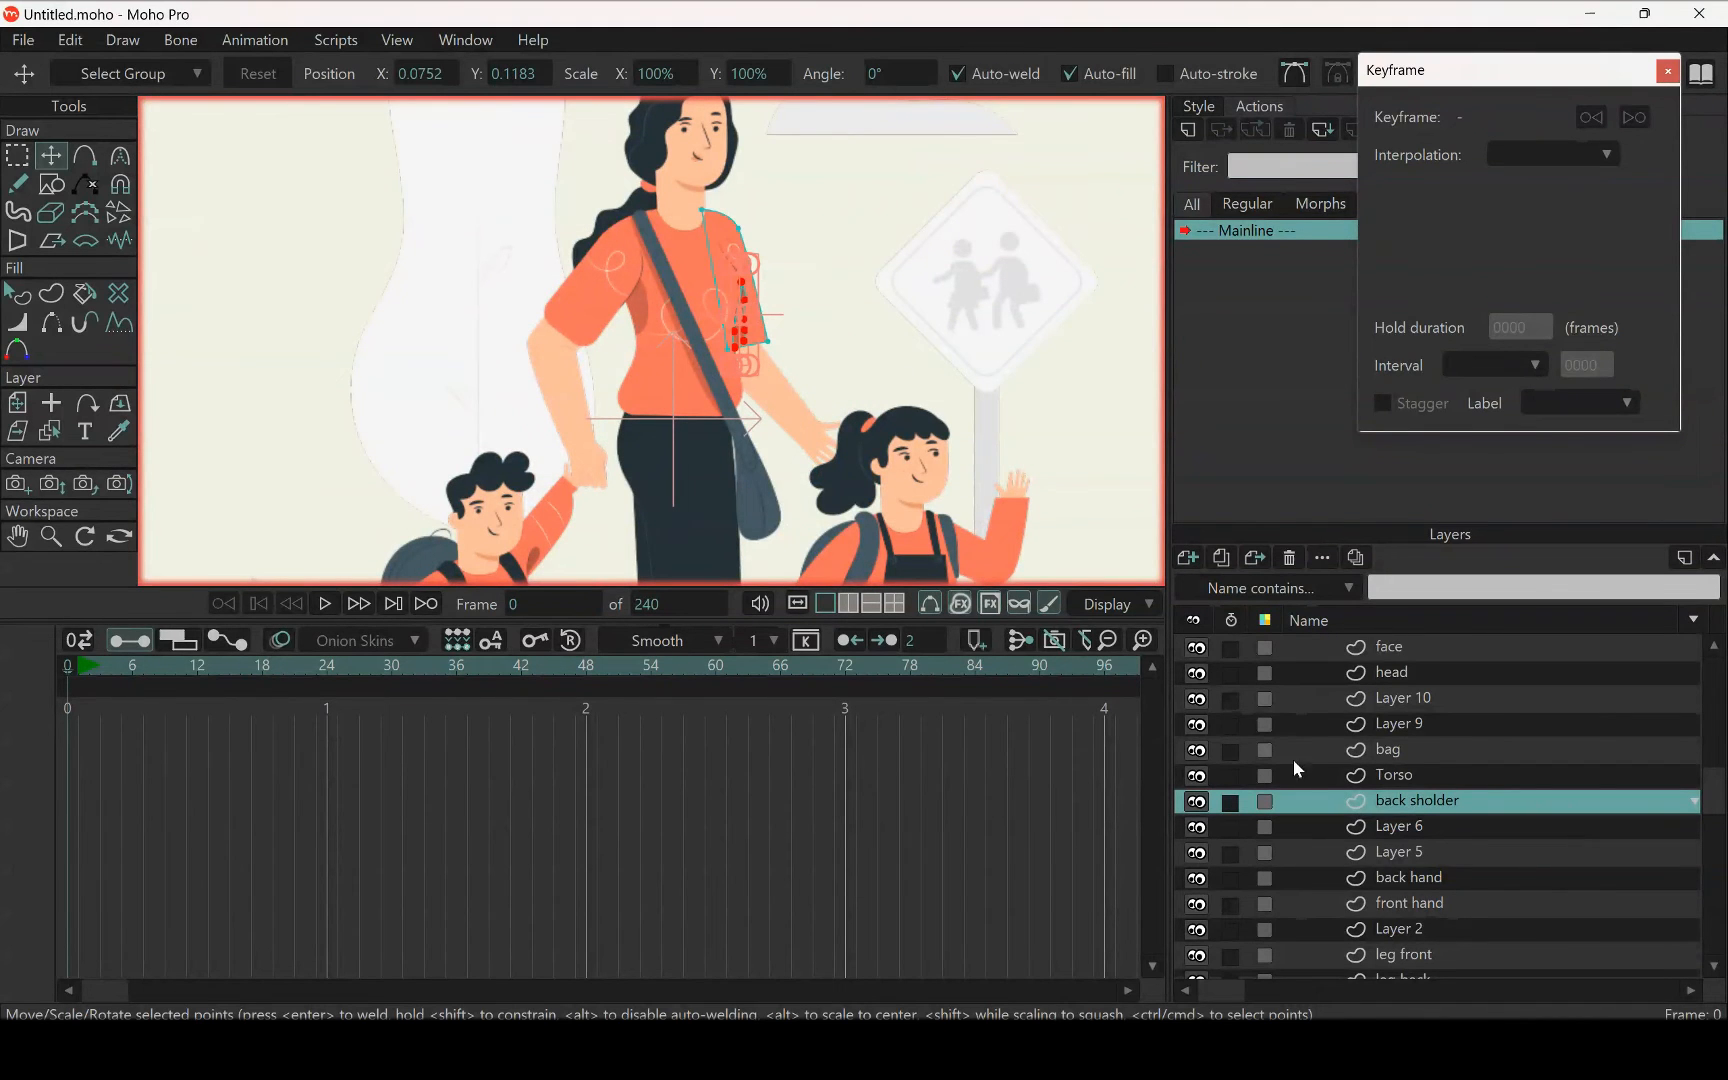
Cut the sleeve and its shading out of the back sholder layer, paste them into the back hand layer and check their placement
{"action": "key", "text": "g"}
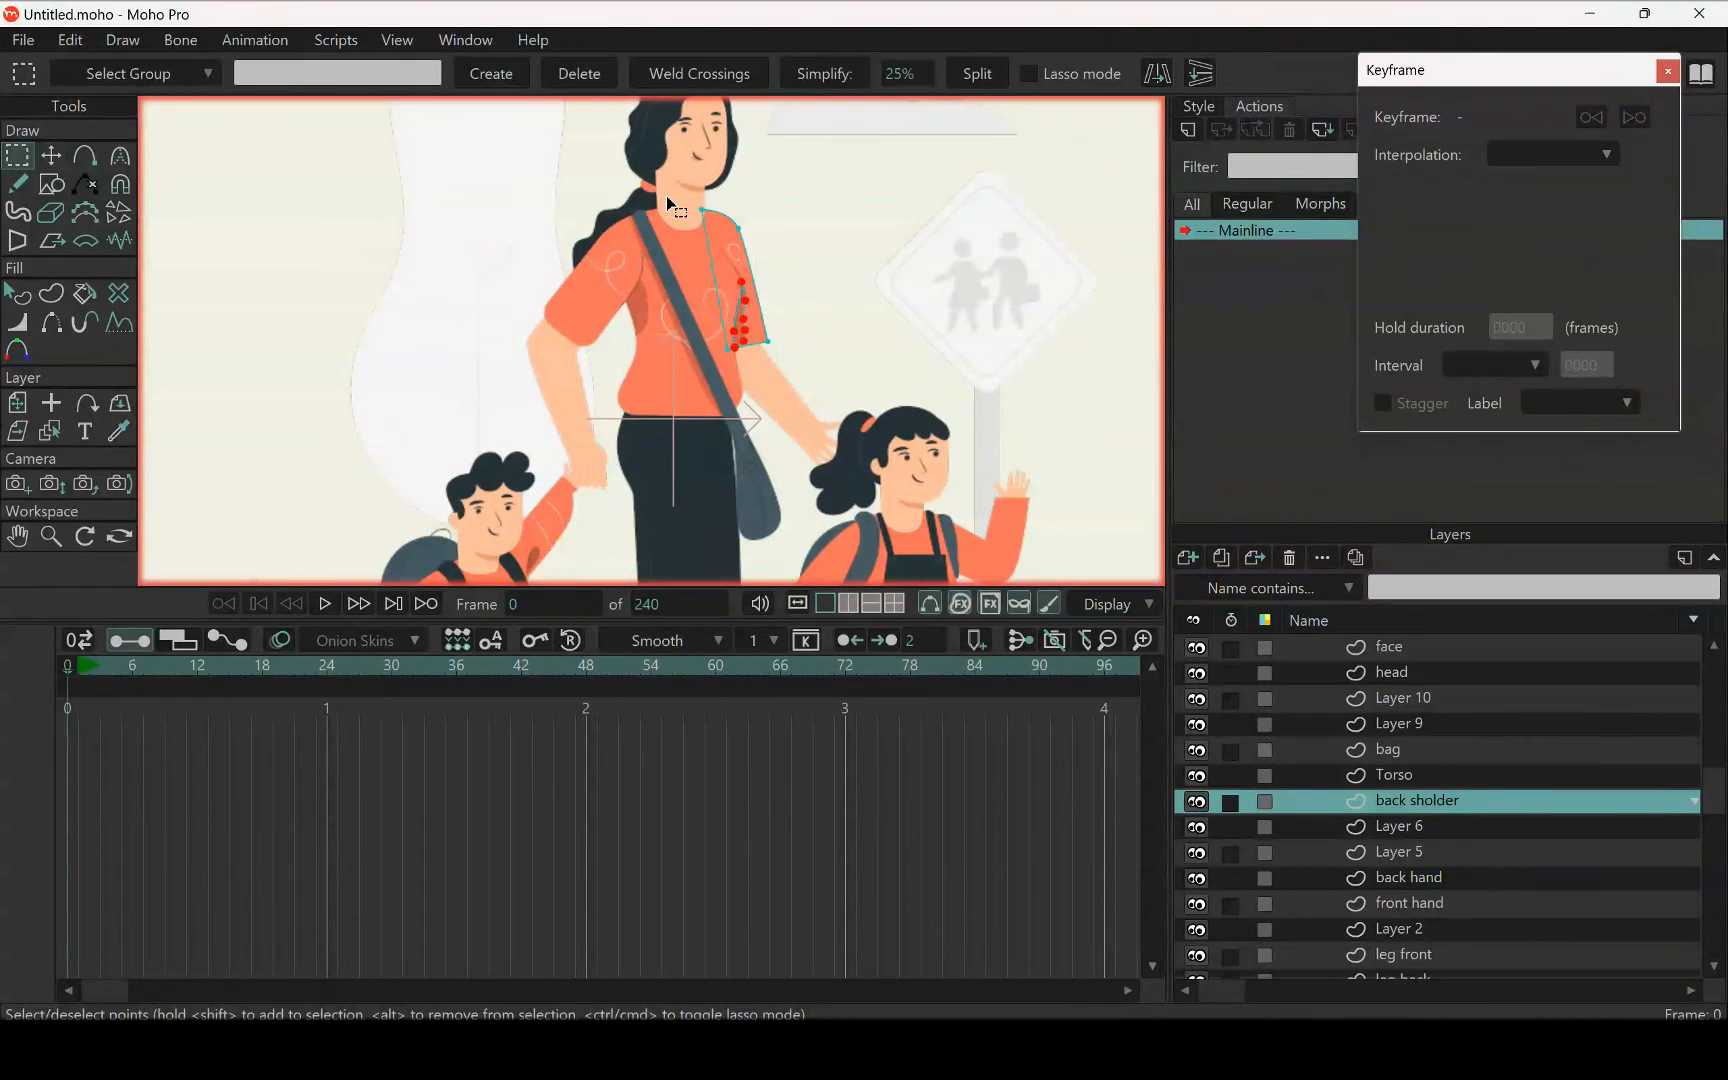
{"action": "key", "text": "Delete"}
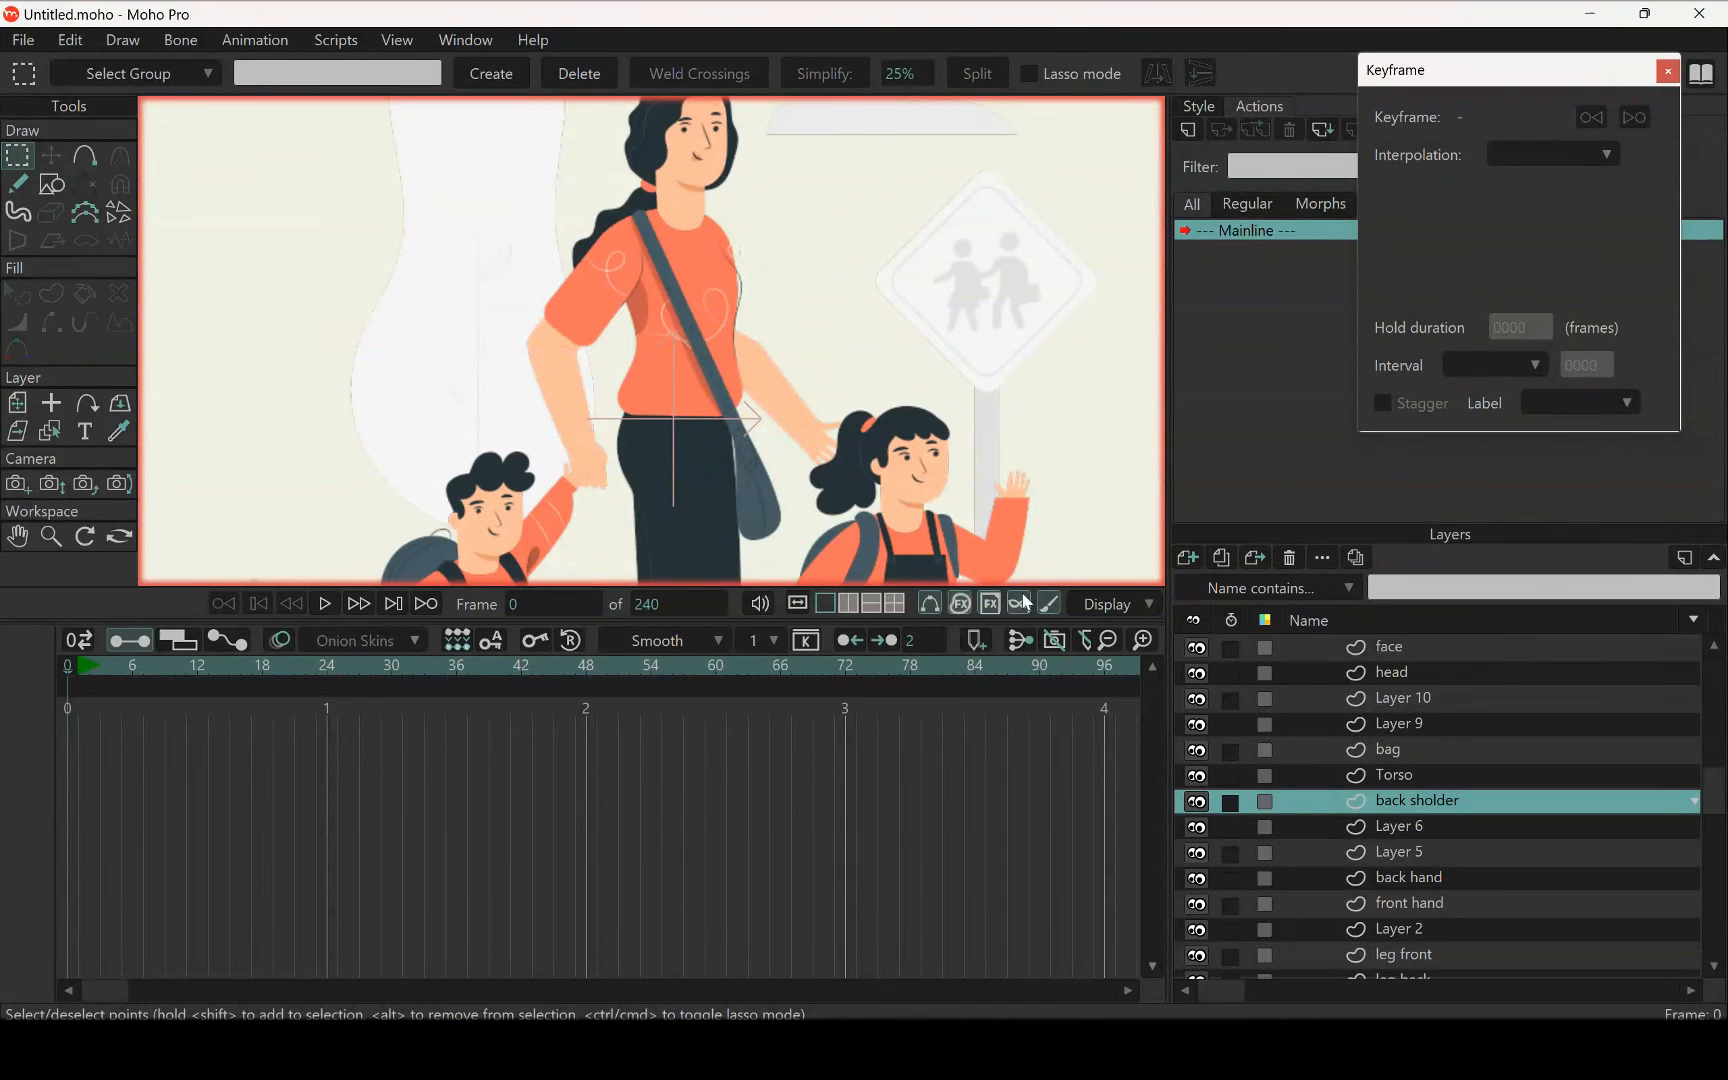
{"action": "left_click", "coordinate": [1441, 883]}
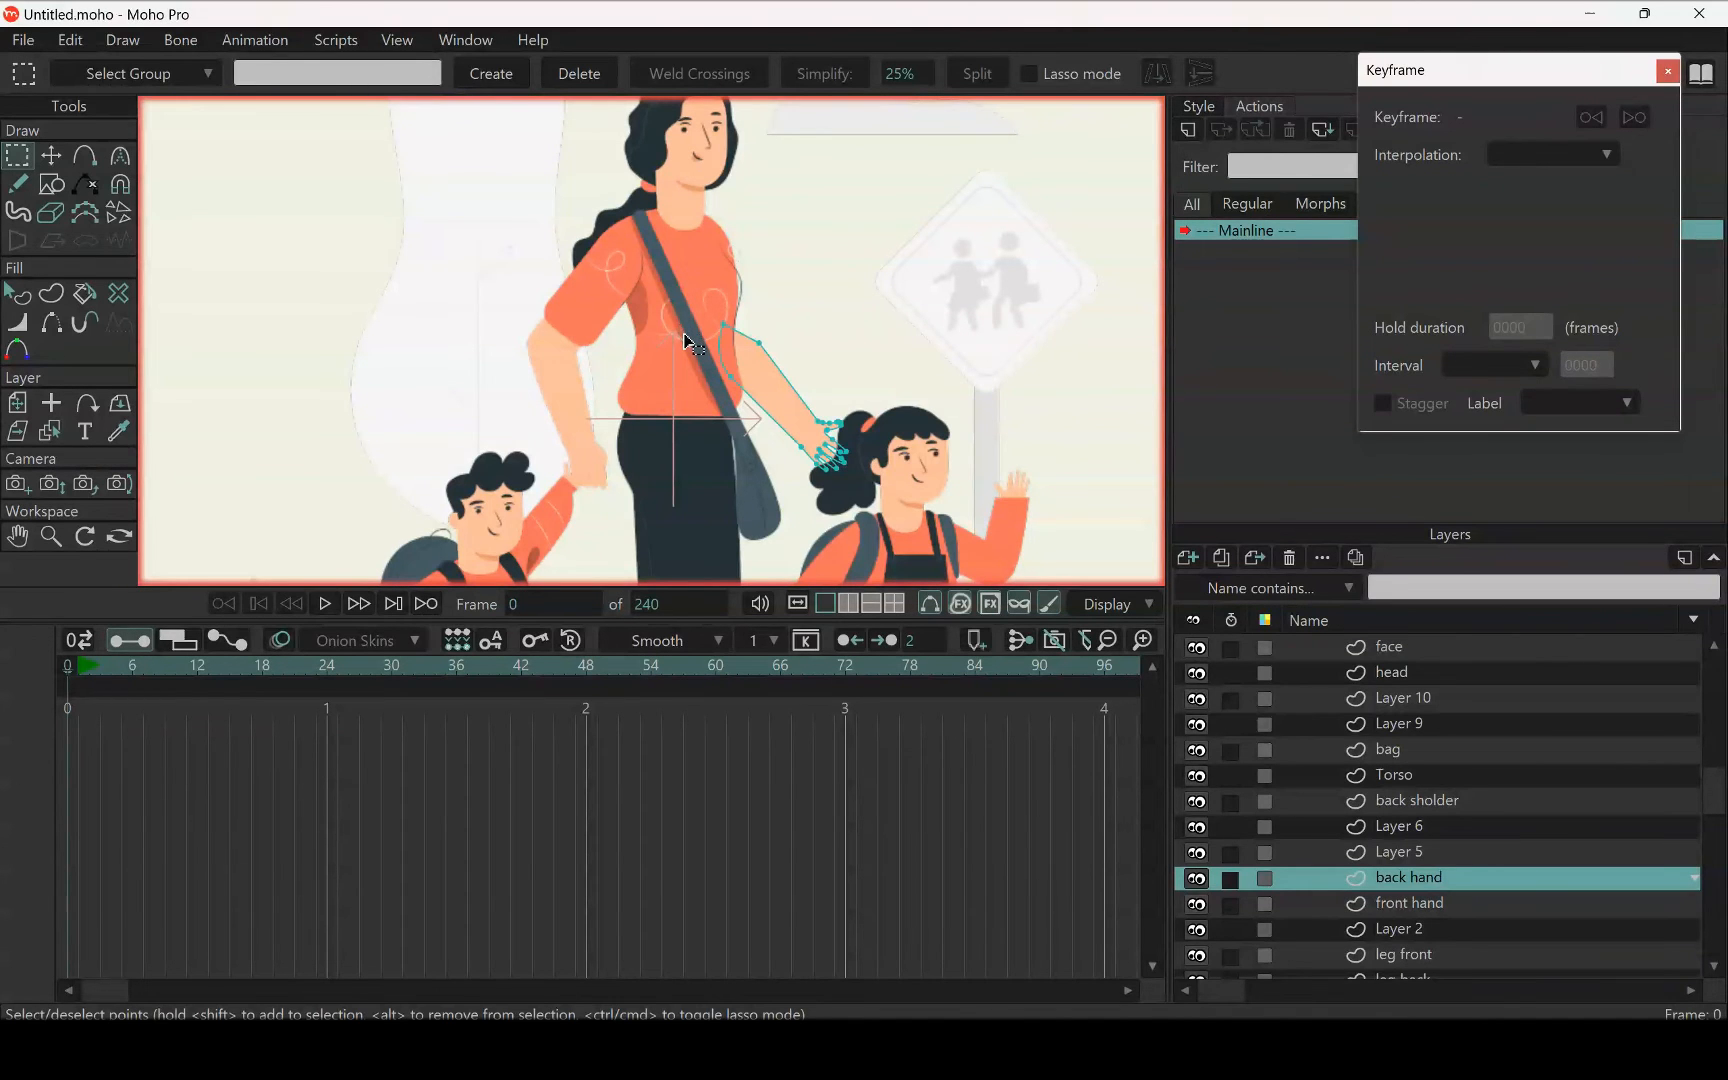
{"action": "key", "text": "t"}
{"action": "scroll", "coordinate": [799, 282], "scroll_direction": "up", "scroll_amount": 3}
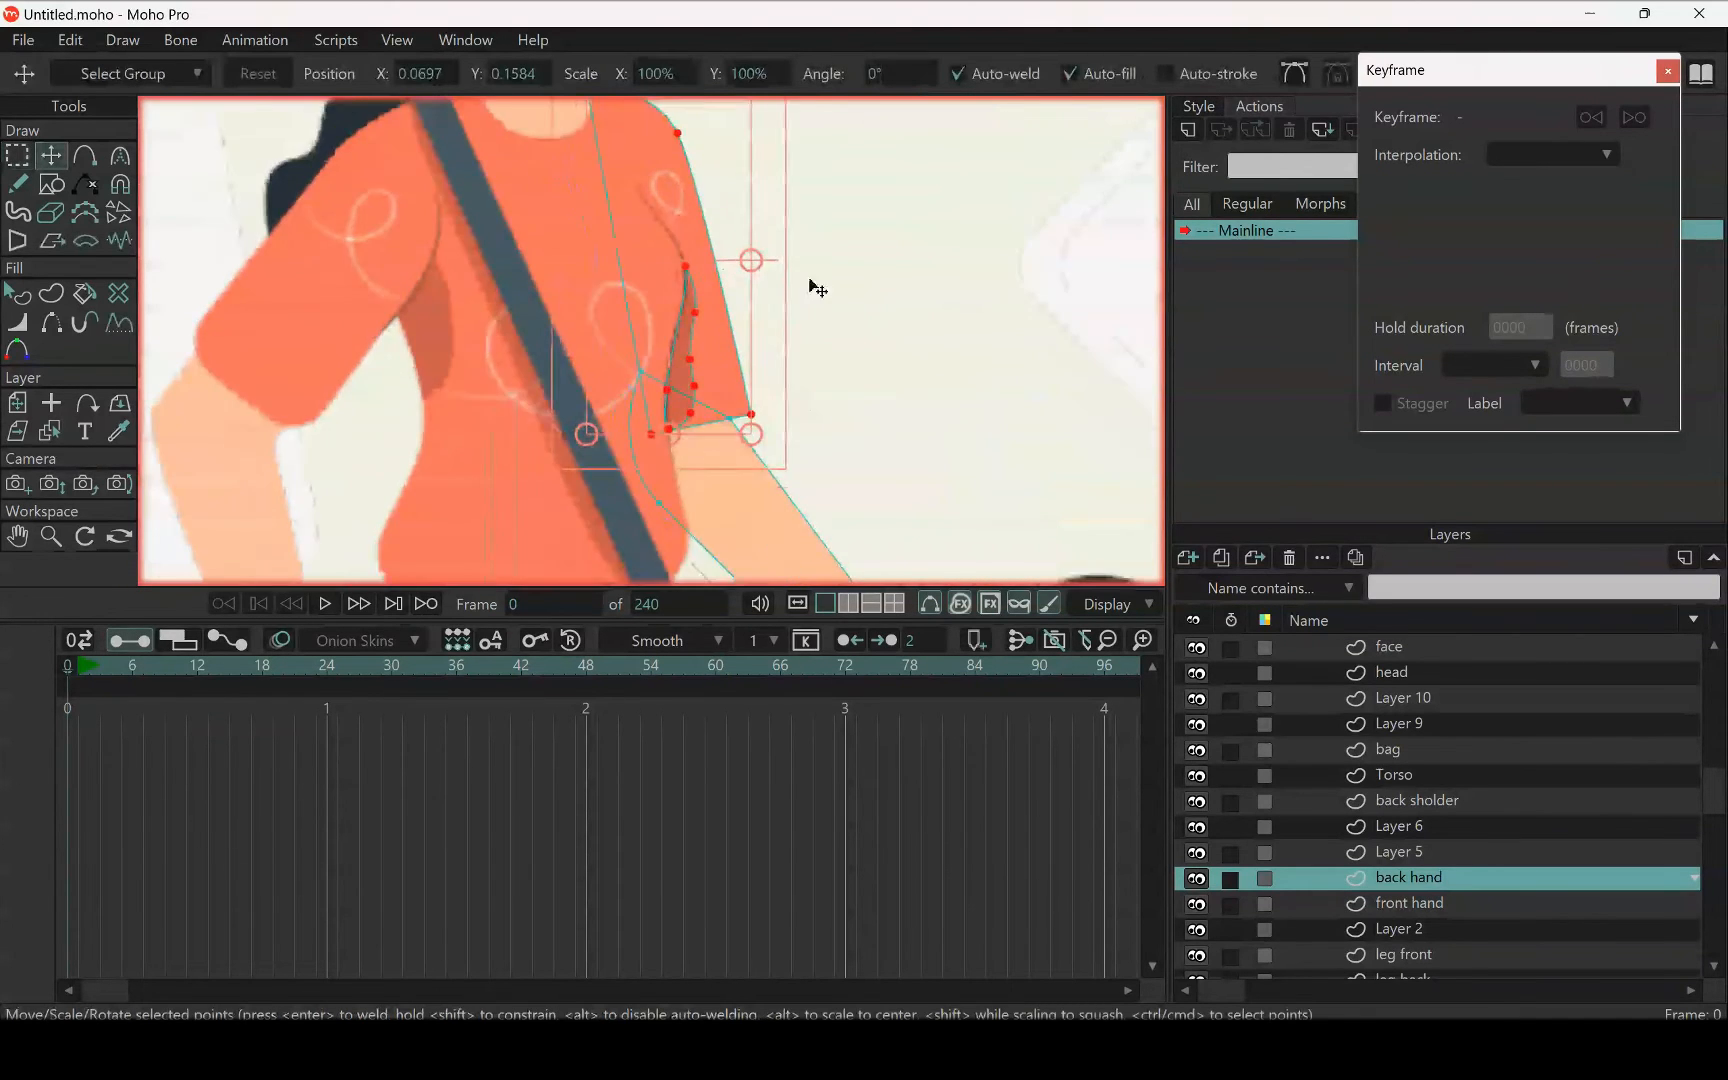
{"action": "scroll", "coordinate": [817, 290], "scroll_direction": "down", "scroll_amount": 1}
{"action": "scroll", "coordinate": [821, 339], "scroll_direction": "down", "scroll_amount": 2}
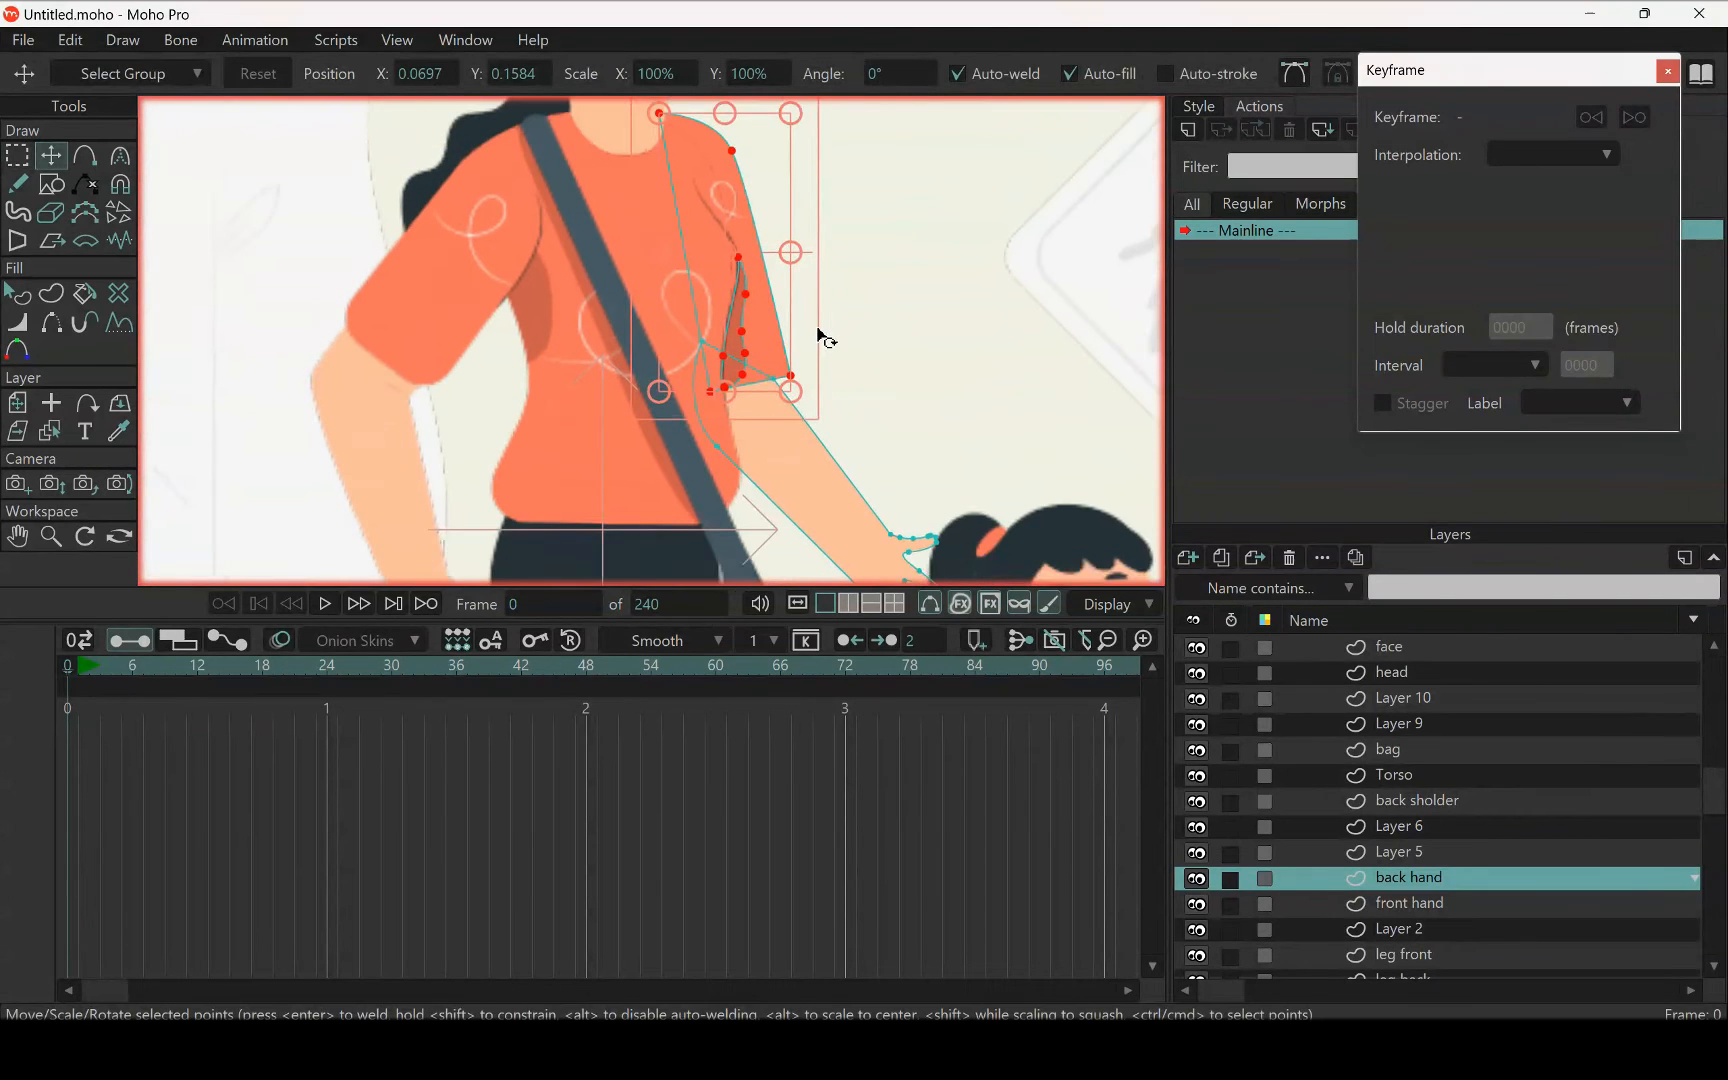
{"action": "left_click_drag", "start_coordinate": [817, 328], "coordinate": [833, 355]}
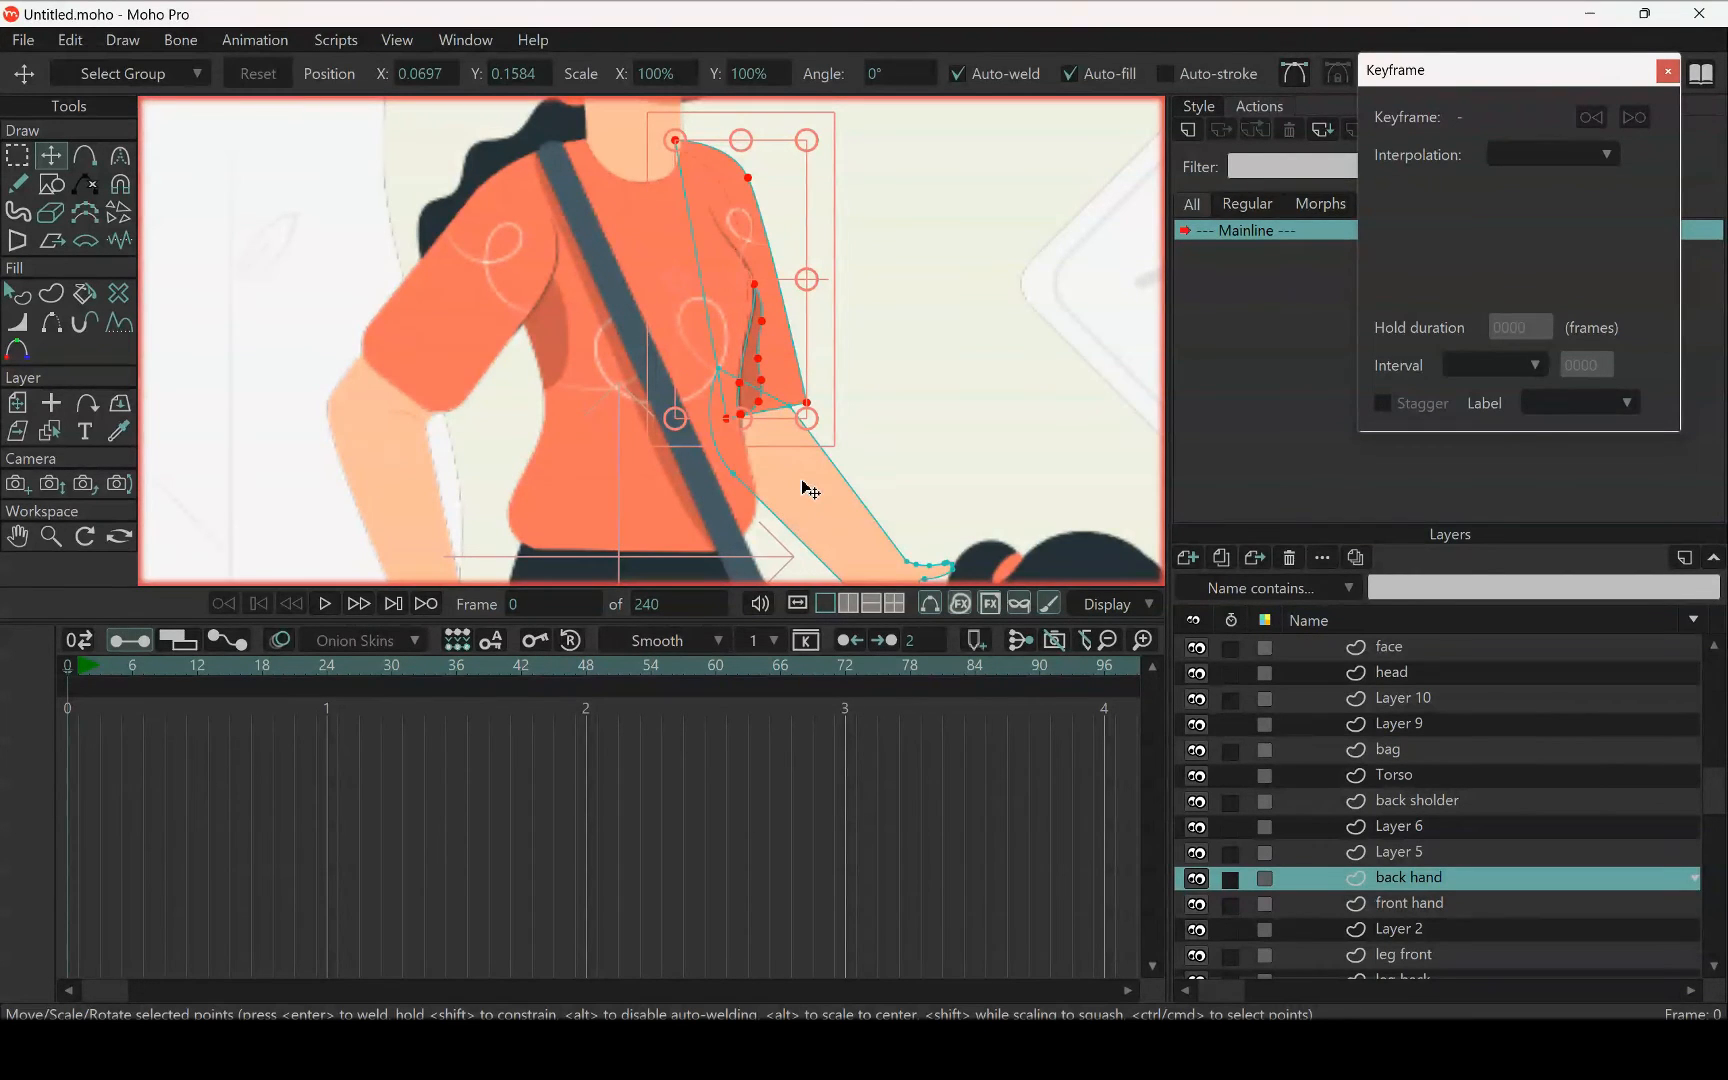
{"action": "scroll", "coordinate": [740, 330], "scroll_direction": "down", "scroll_amount": 3}
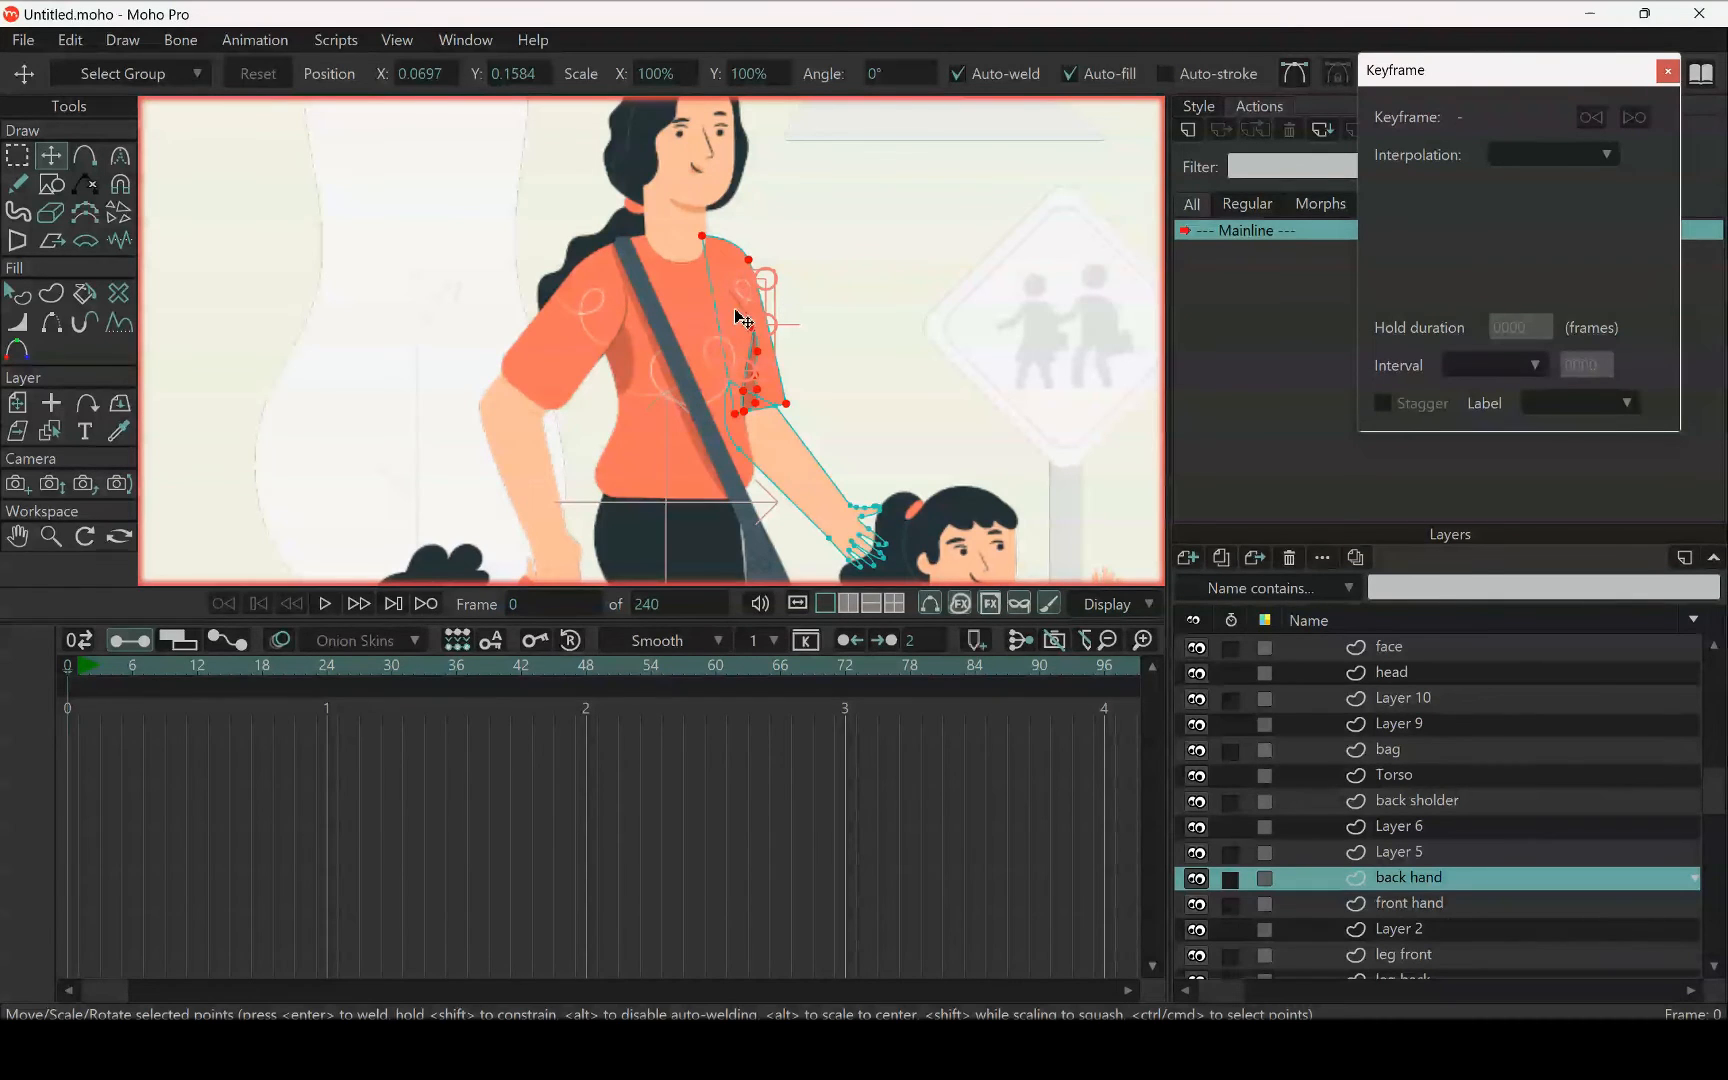
Cut the white swirl over the back sleeve, with all its points, out of the Torso layer
{"action": "scroll", "coordinate": [678, 358], "scroll_direction": "up", "scroll_amount": 4}
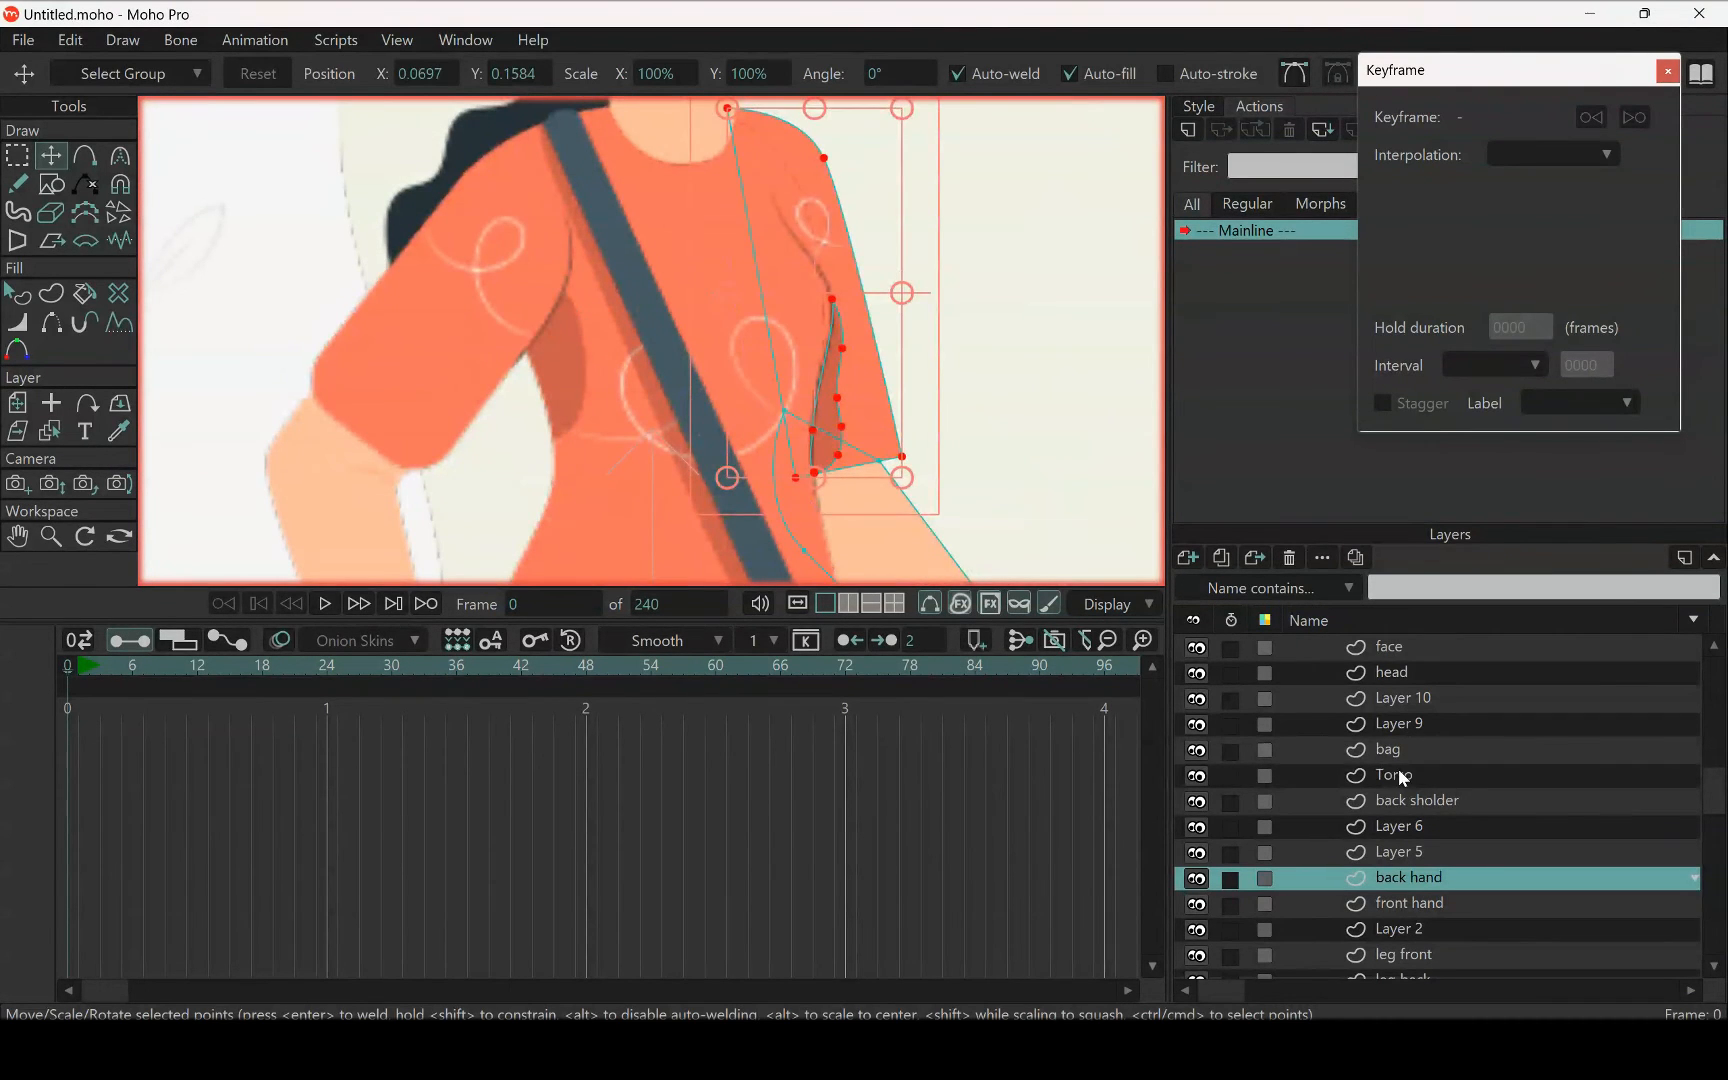
{"action": "left_click", "coordinate": [1399, 775]}
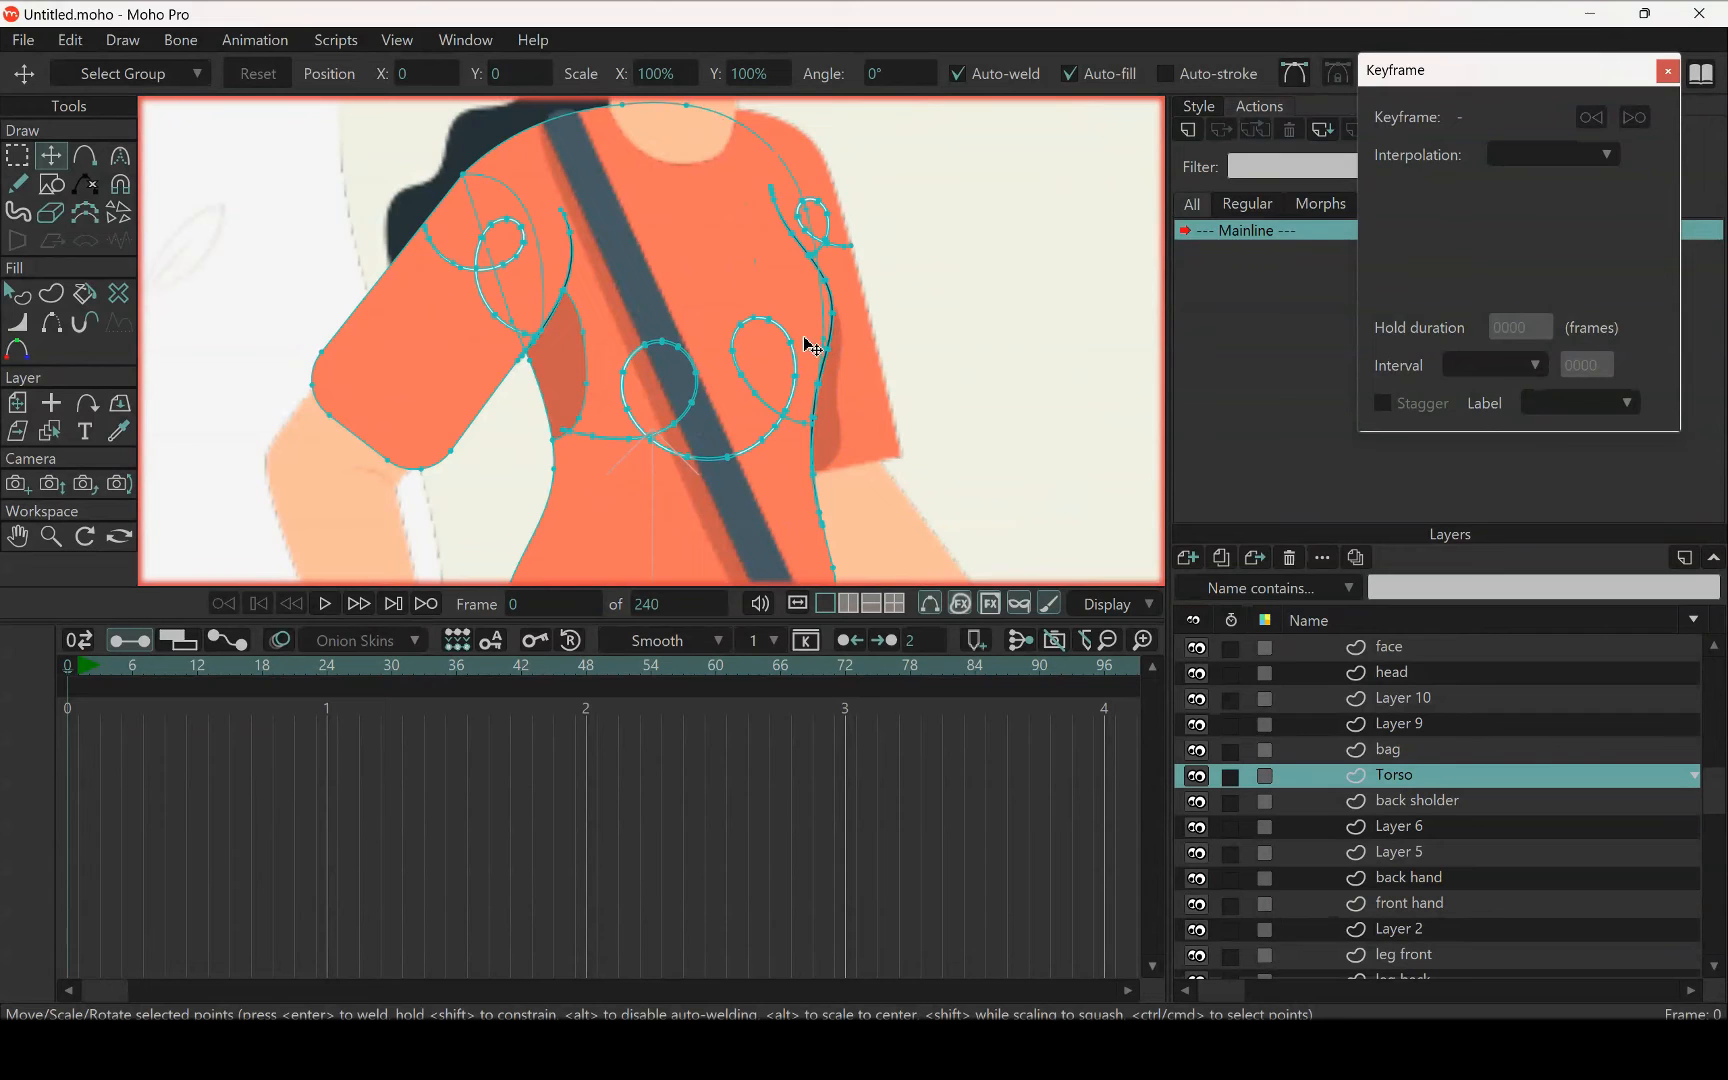
{"action": "scroll", "coordinate": [835, 340], "scroll_direction": "up", "scroll_amount": 5}
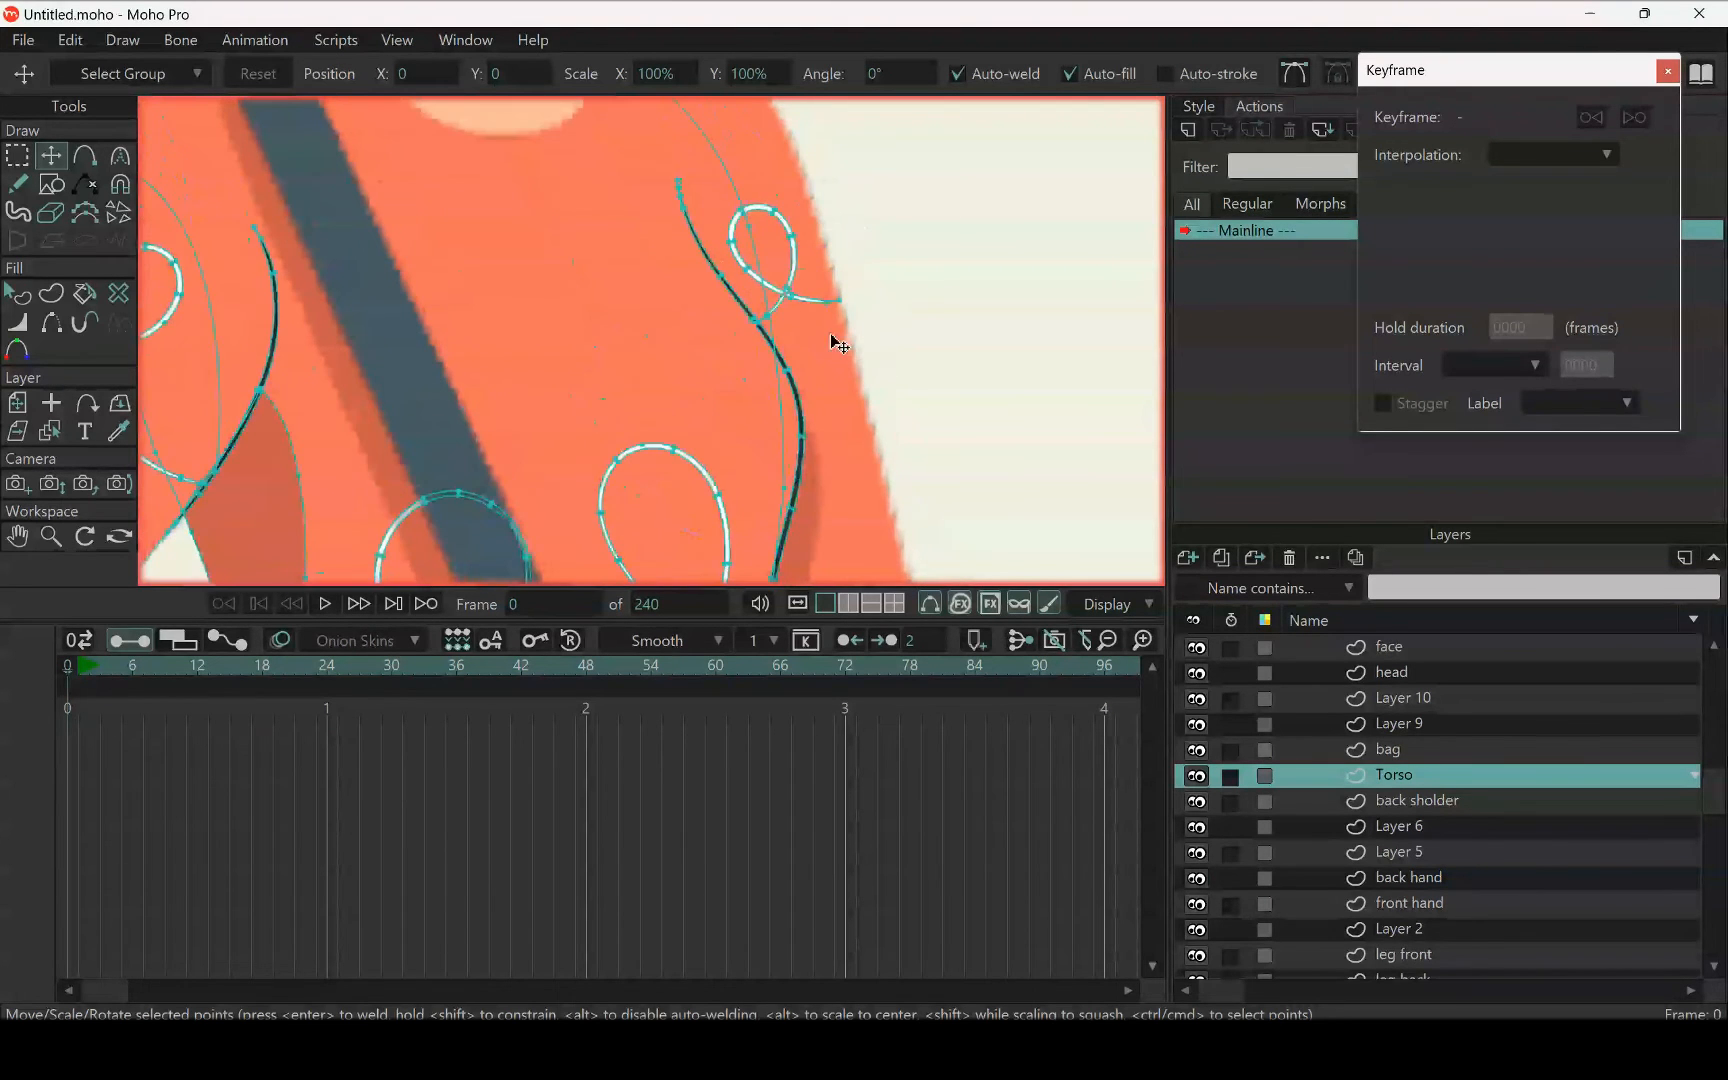
{"action": "scroll", "coordinate": [783, 289], "scroll_direction": "down", "scroll_amount": 3}
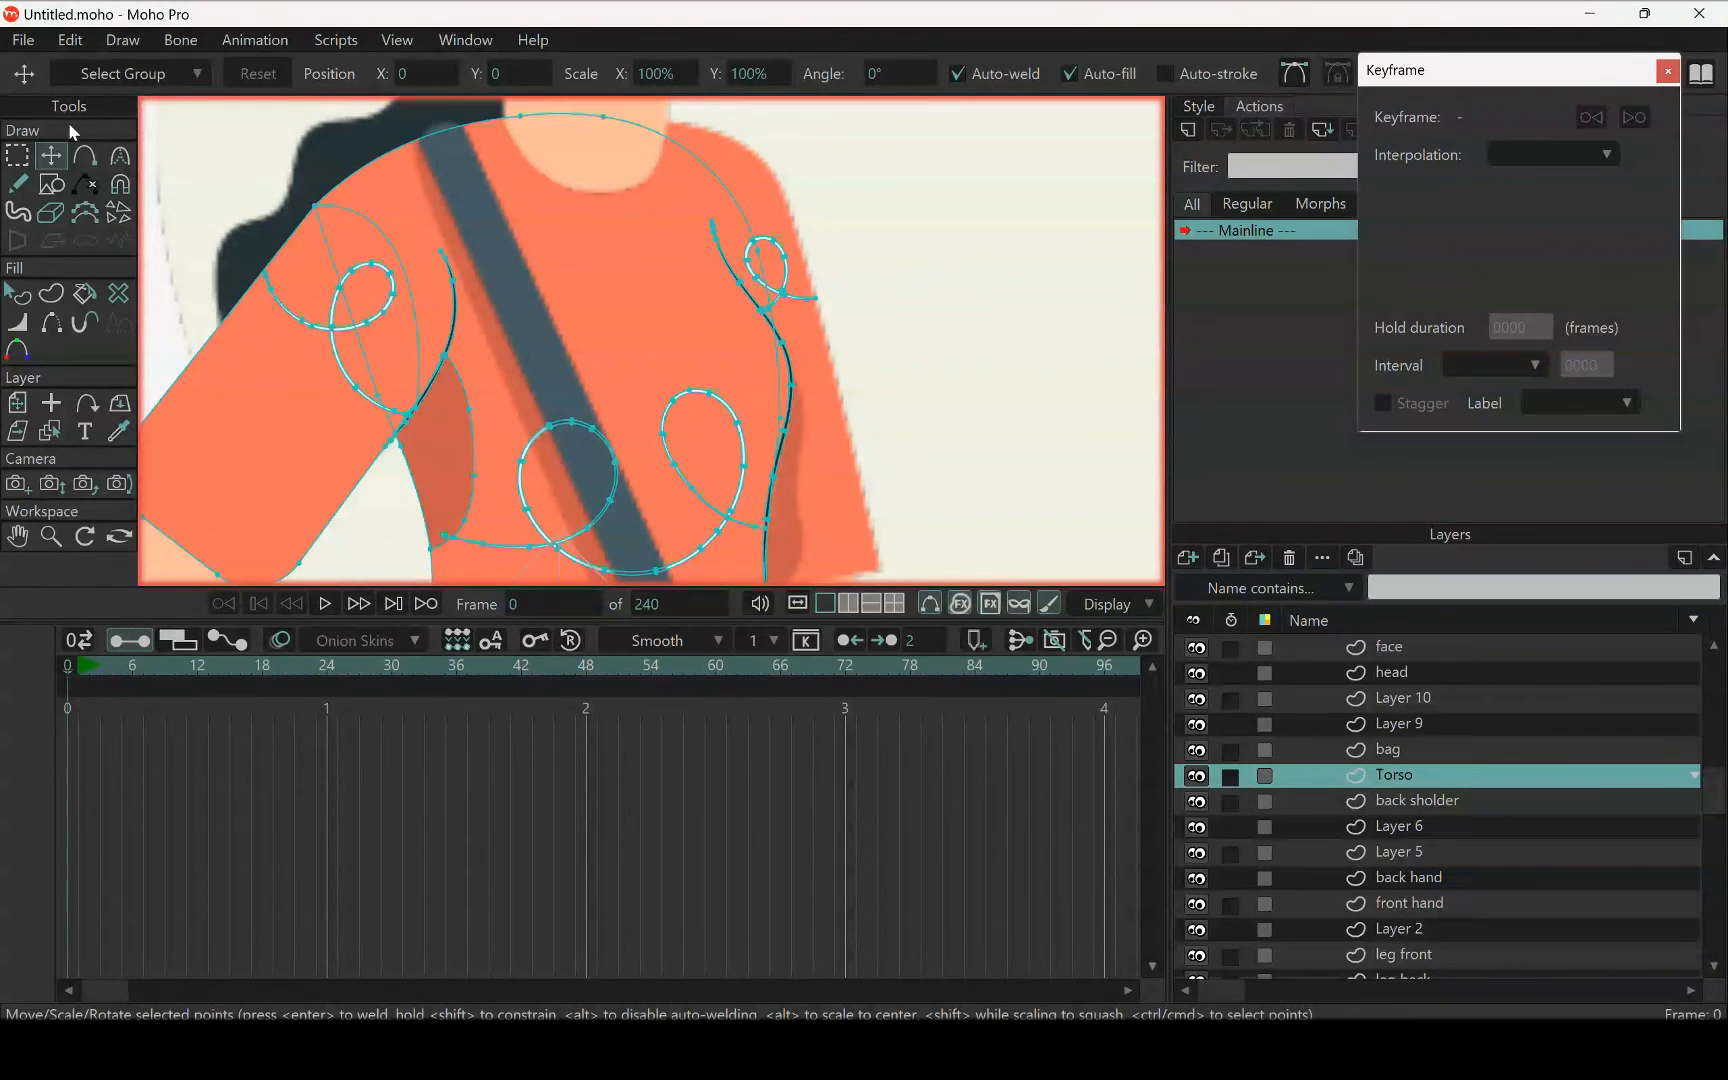
{"action": "left_click", "coordinate": [17, 156]}
{"action": "scroll", "coordinate": [811, 328], "scroll_direction": "up", "scroll_amount": 4}
{"action": "left_click", "coordinate": [767, 264]}
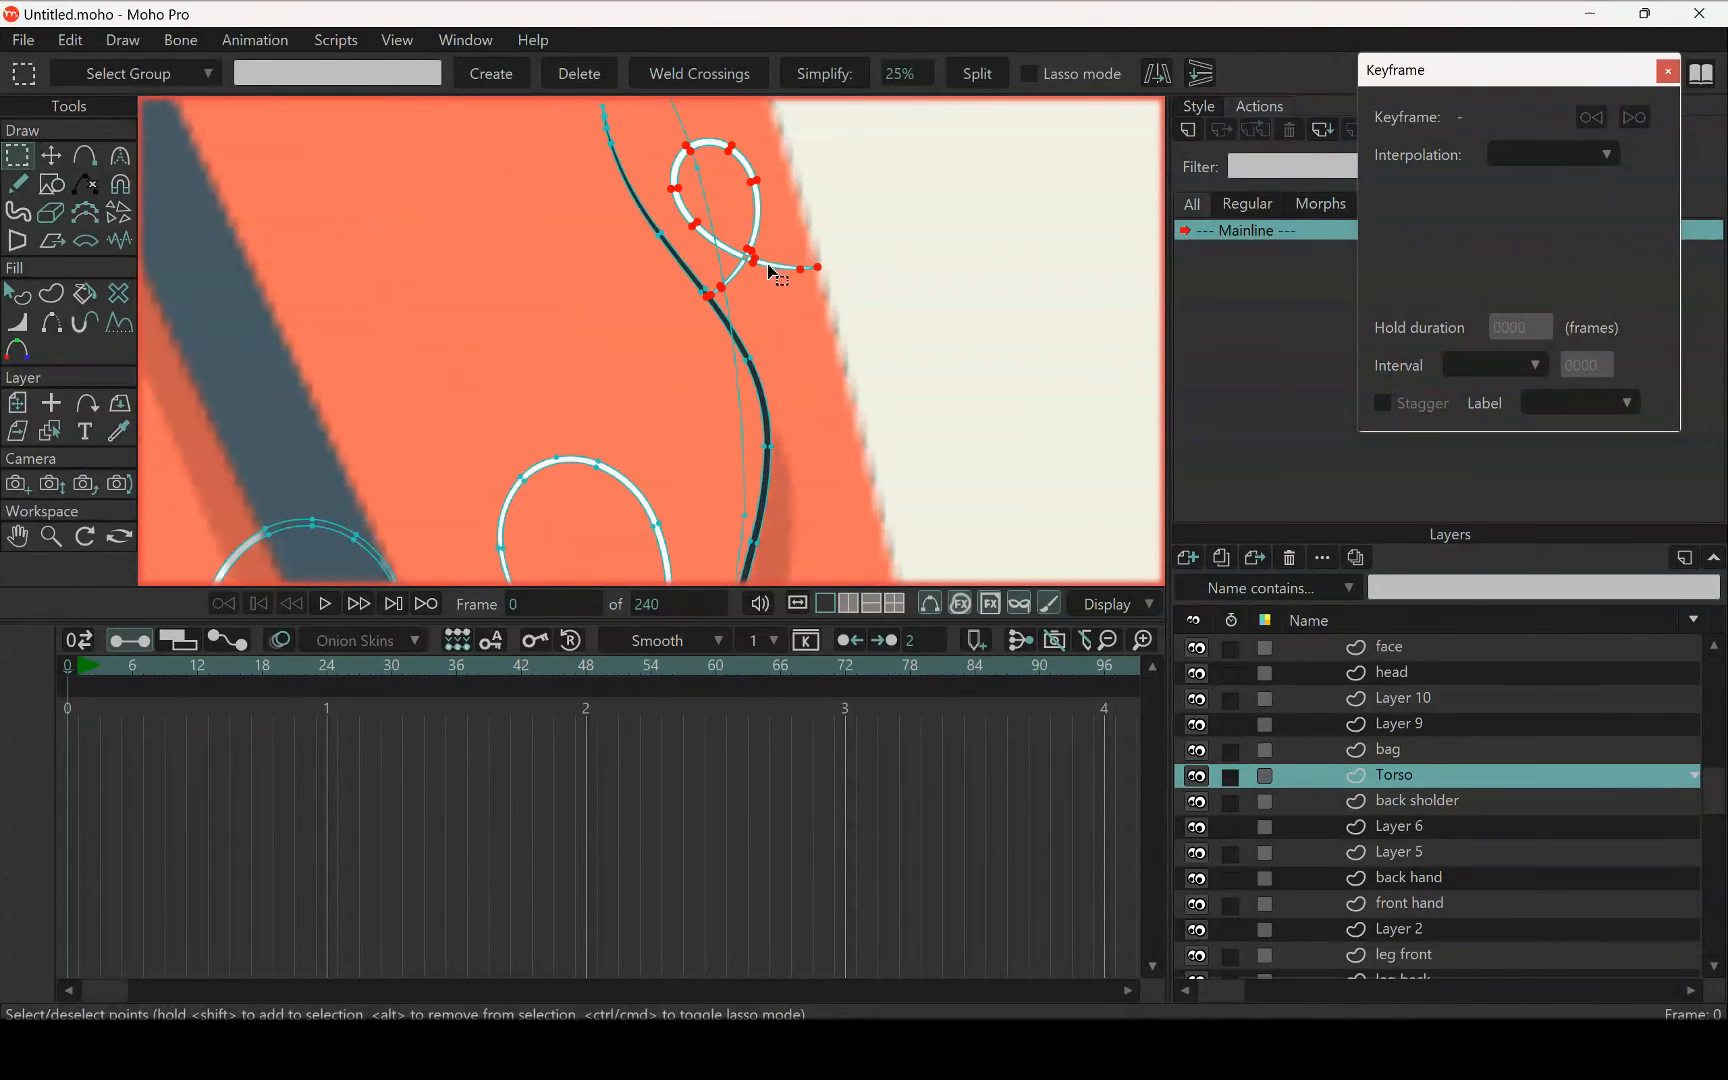
{"action": "left_click", "coordinate": [787, 290]}
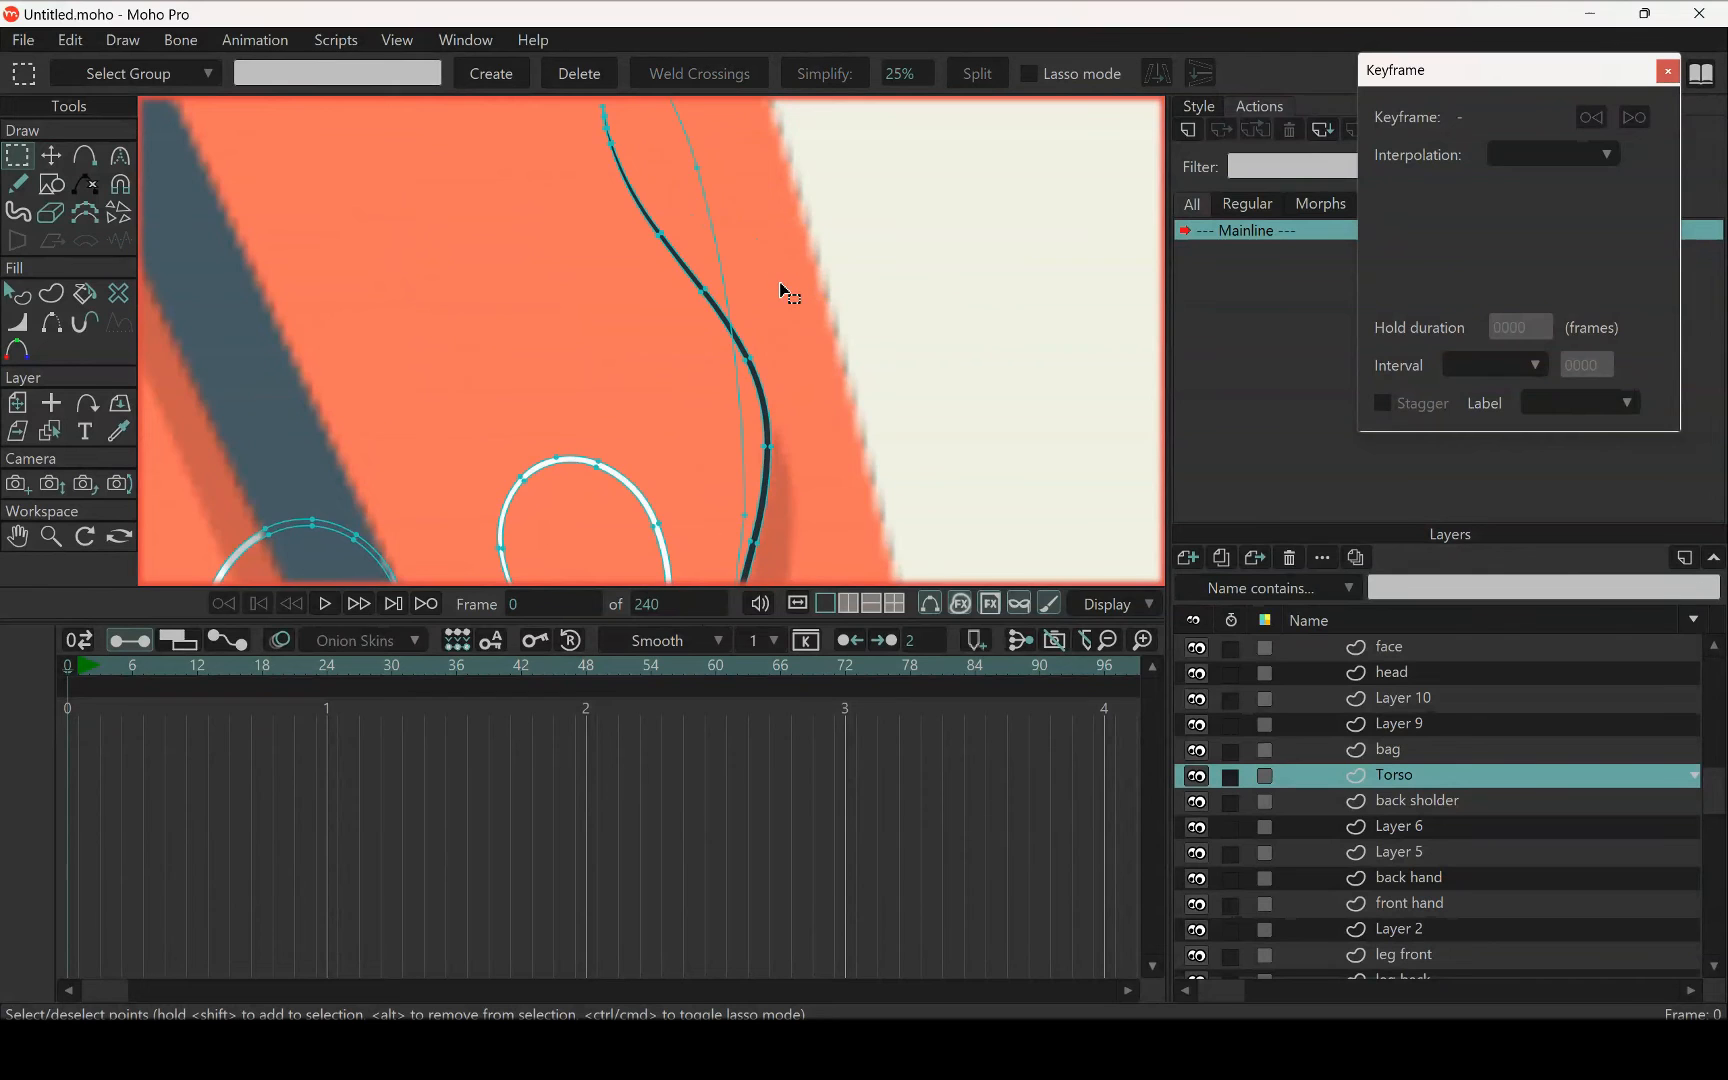
{"action": "scroll", "coordinate": [783, 289], "scroll_direction": "down", "scroll_amount": 6}
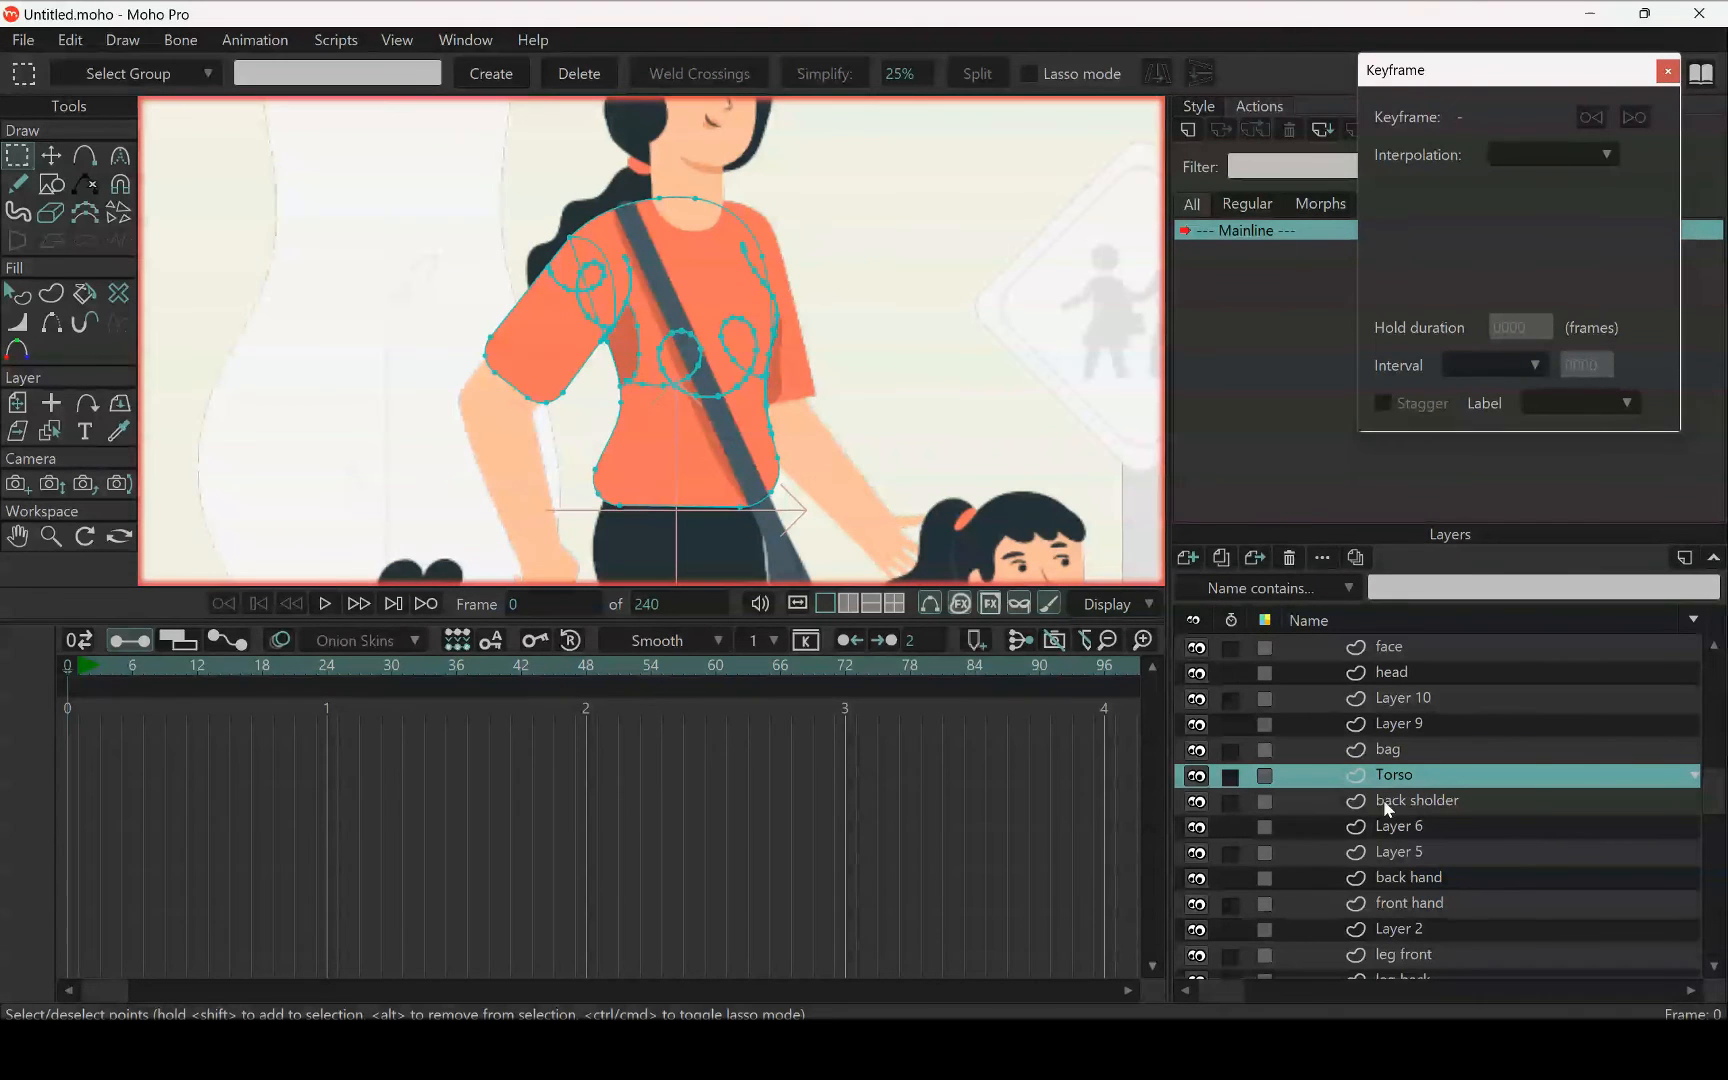
Paste the cut swirl into the back hand layer and check its placement on the back sleeve
{"action": "left_click", "coordinate": [1426, 877]}
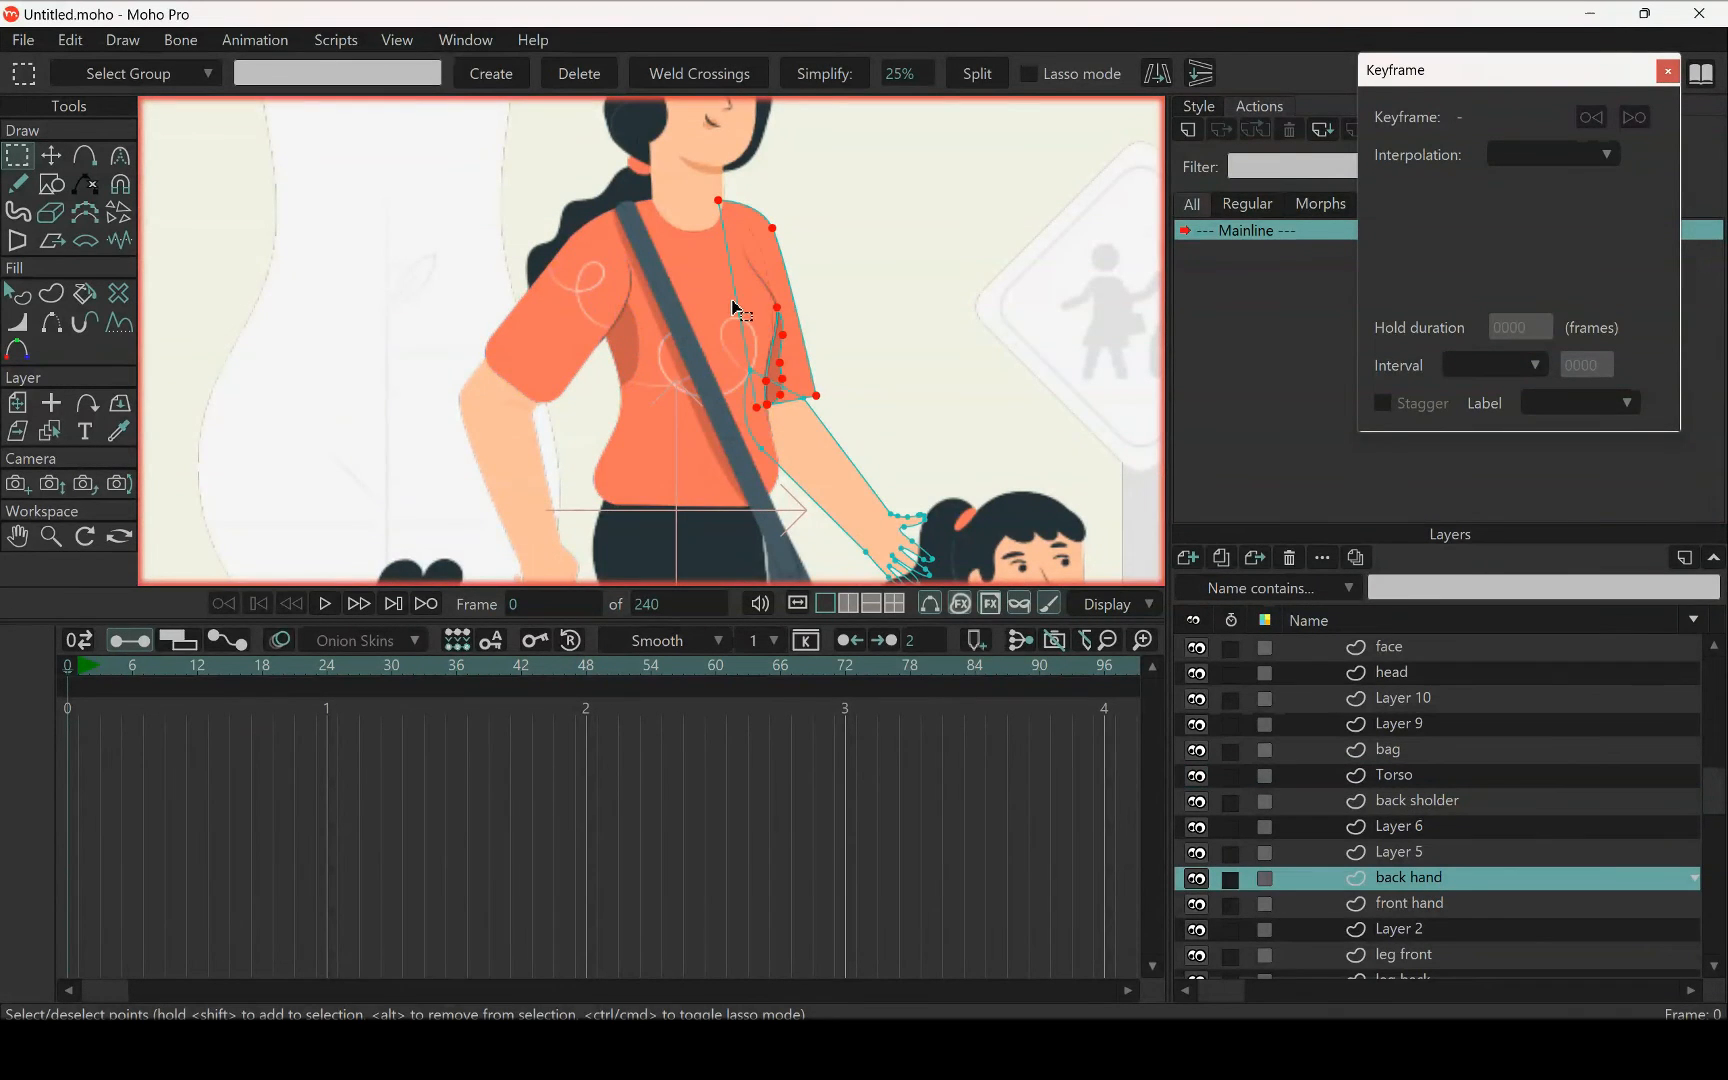
{"action": "key", "text": "t"}
{"action": "scroll", "coordinate": [800, 310], "scroll_direction": "up", "scroll_amount": 8}
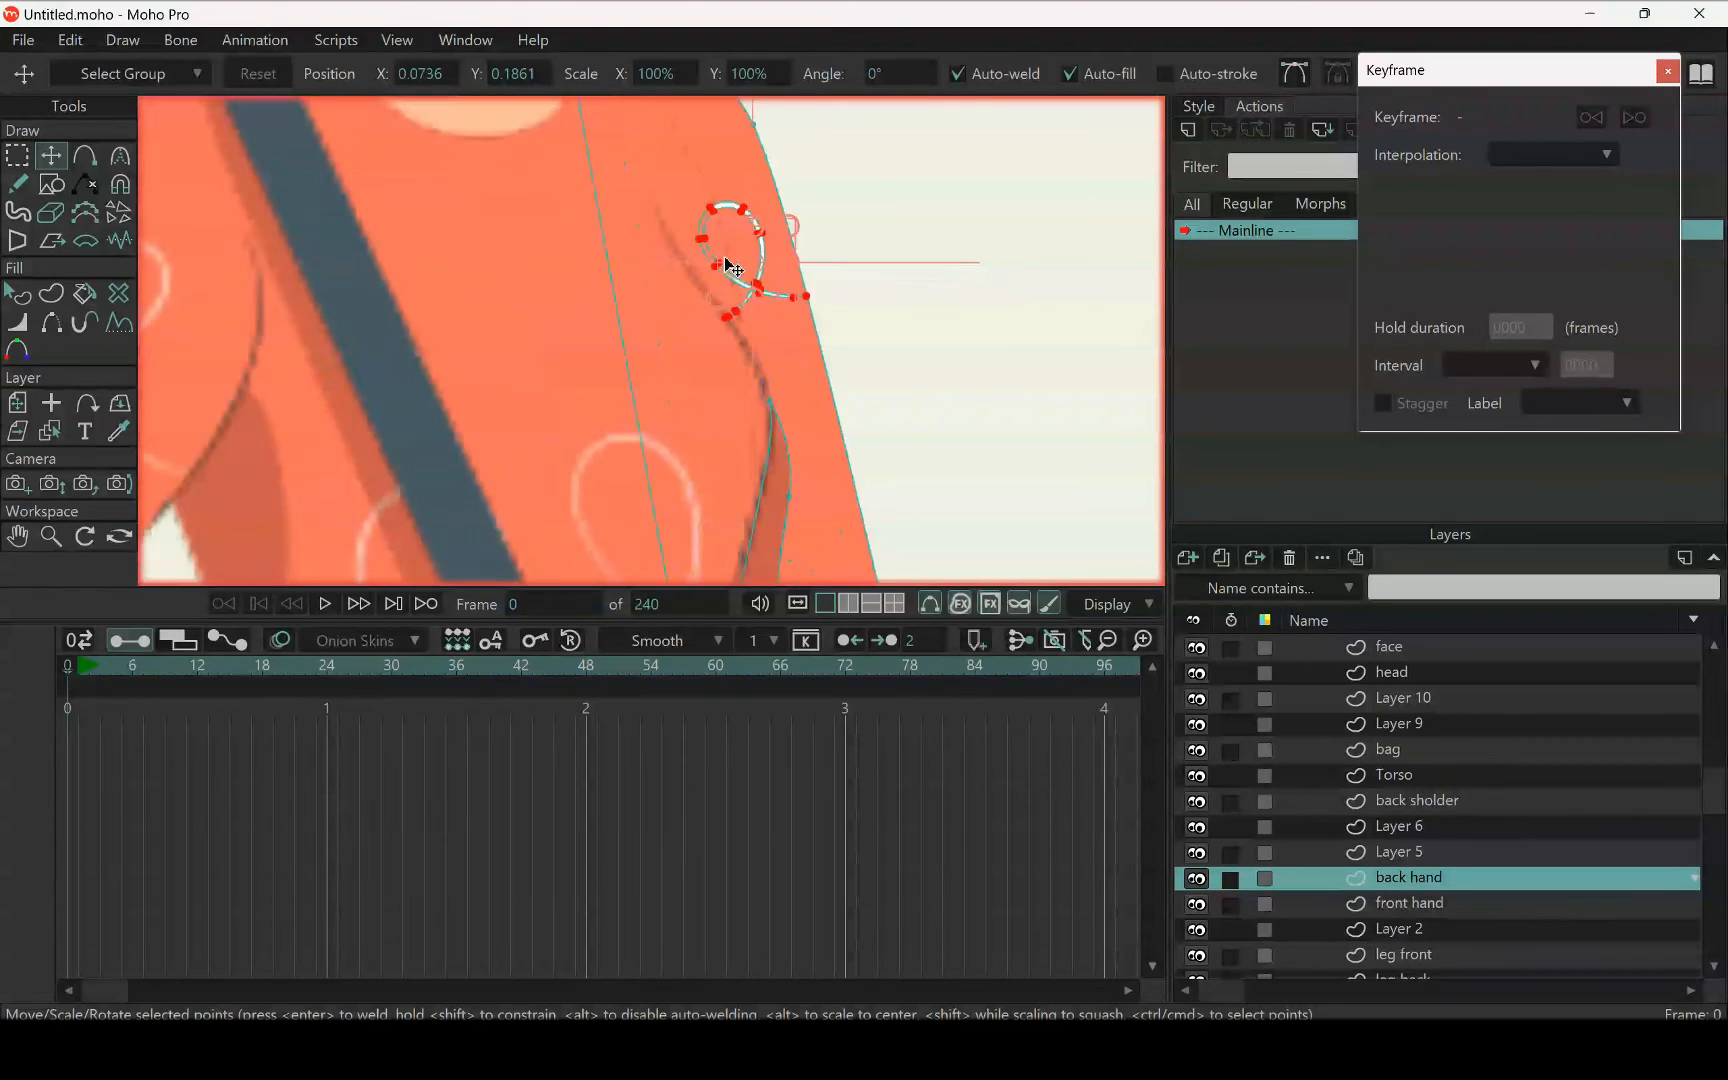
{"action": "scroll", "coordinate": [815, 303], "scroll_direction": "down", "scroll_amount": 8}
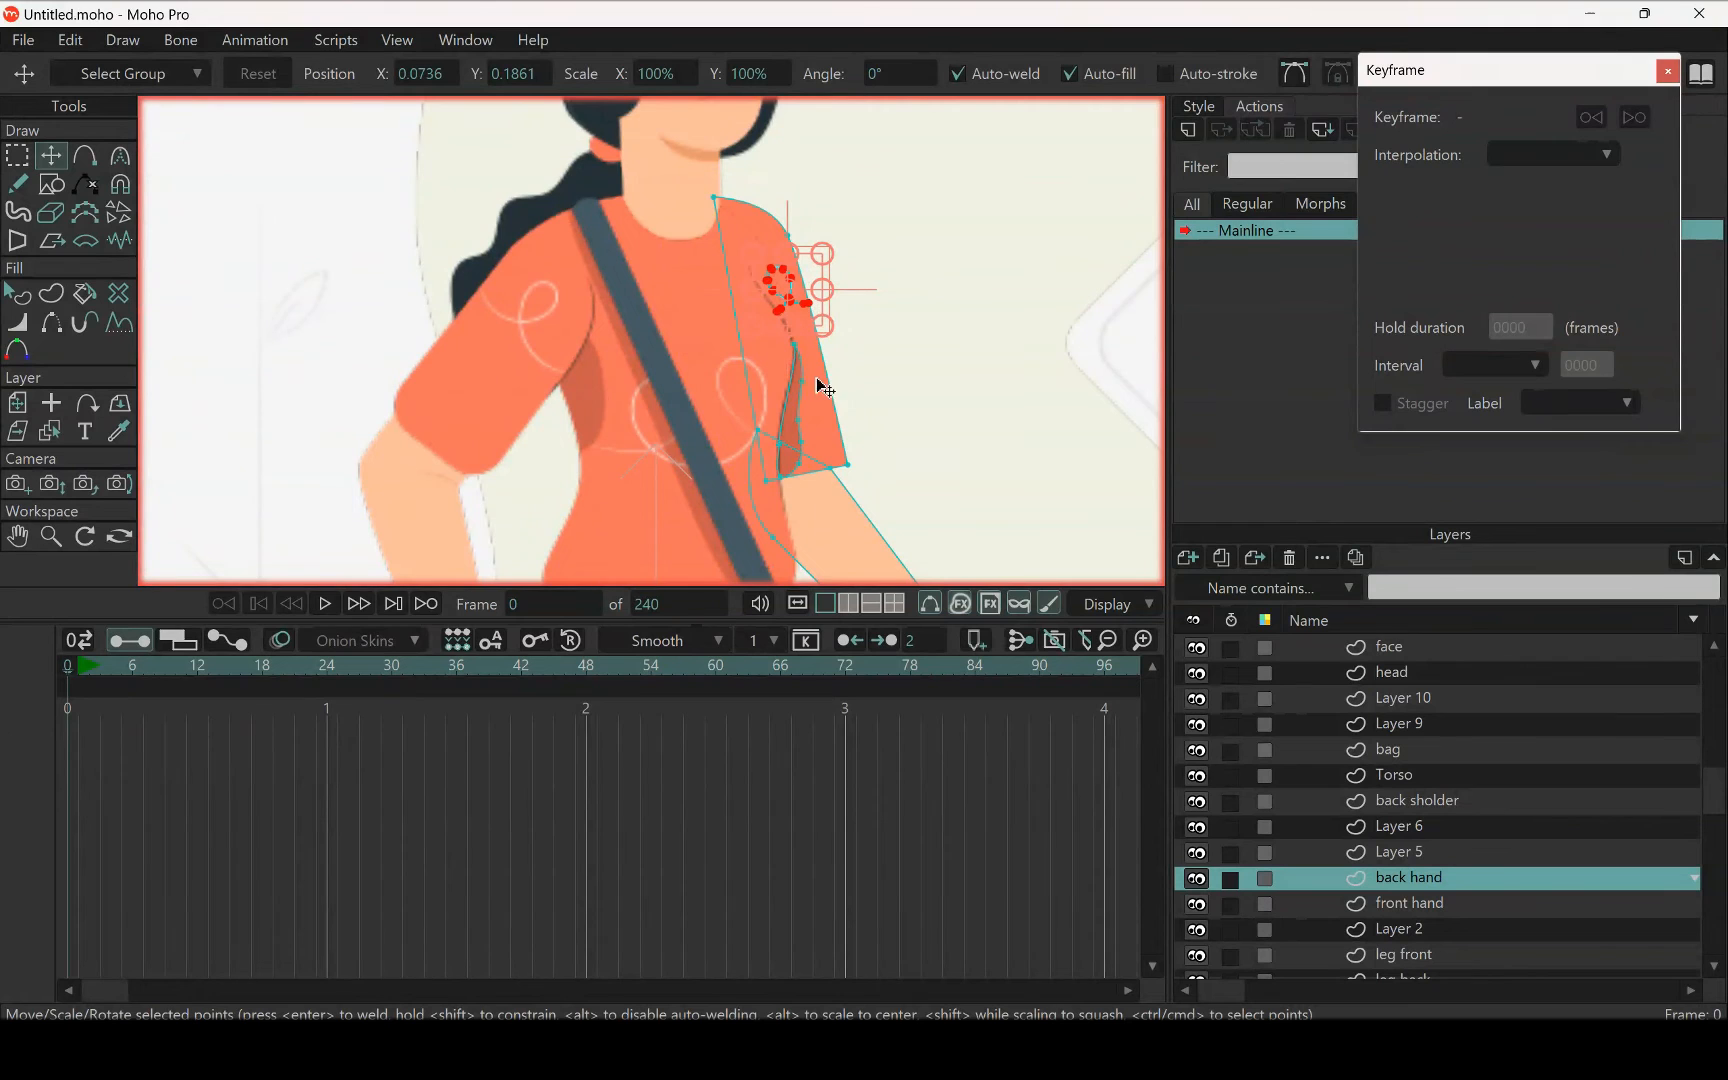
{"action": "scroll", "coordinate": [781, 298], "scroll_direction": "up", "scroll_amount": 4}
{"action": "scroll", "coordinate": [781, 298], "scroll_direction": "up", "scroll_amount": 3}
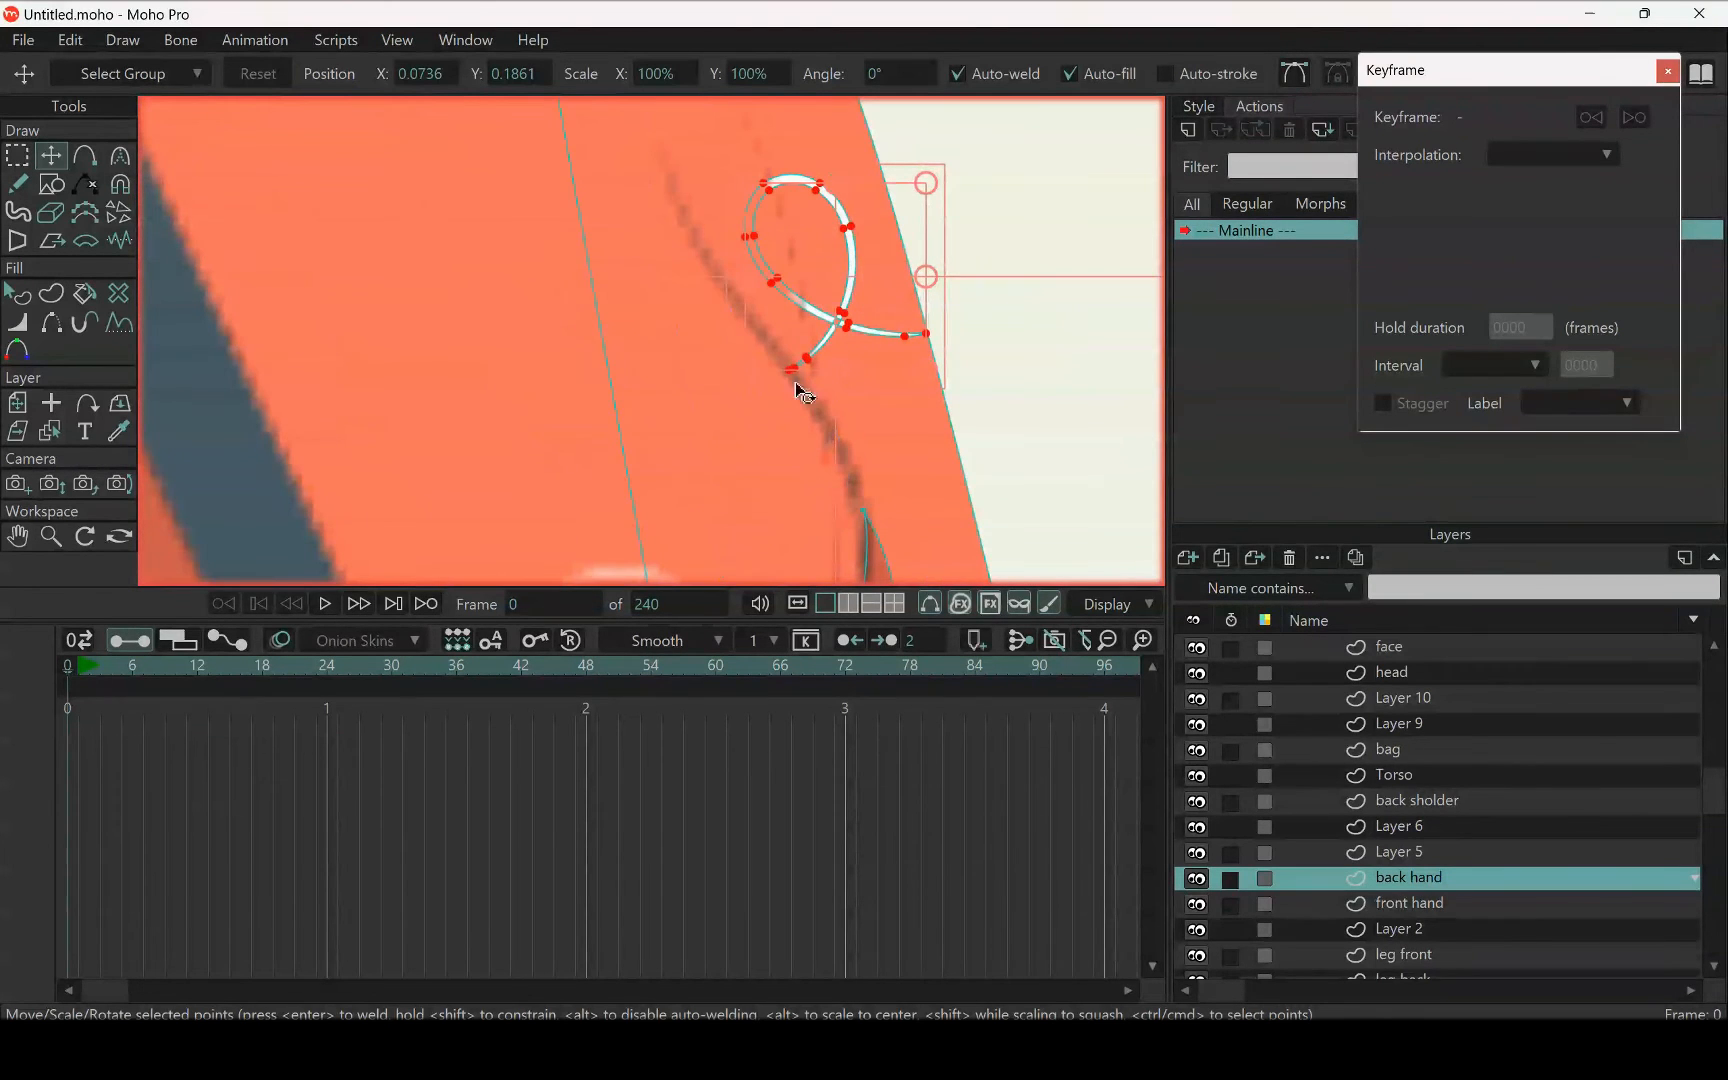
{"action": "scroll", "coordinate": [790, 340], "scroll_direction": "down", "scroll_amount": 6}
{"action": "scroll", "coordinate": [741, 405], "scroll_direction": "down", "scroll_amount": 5}
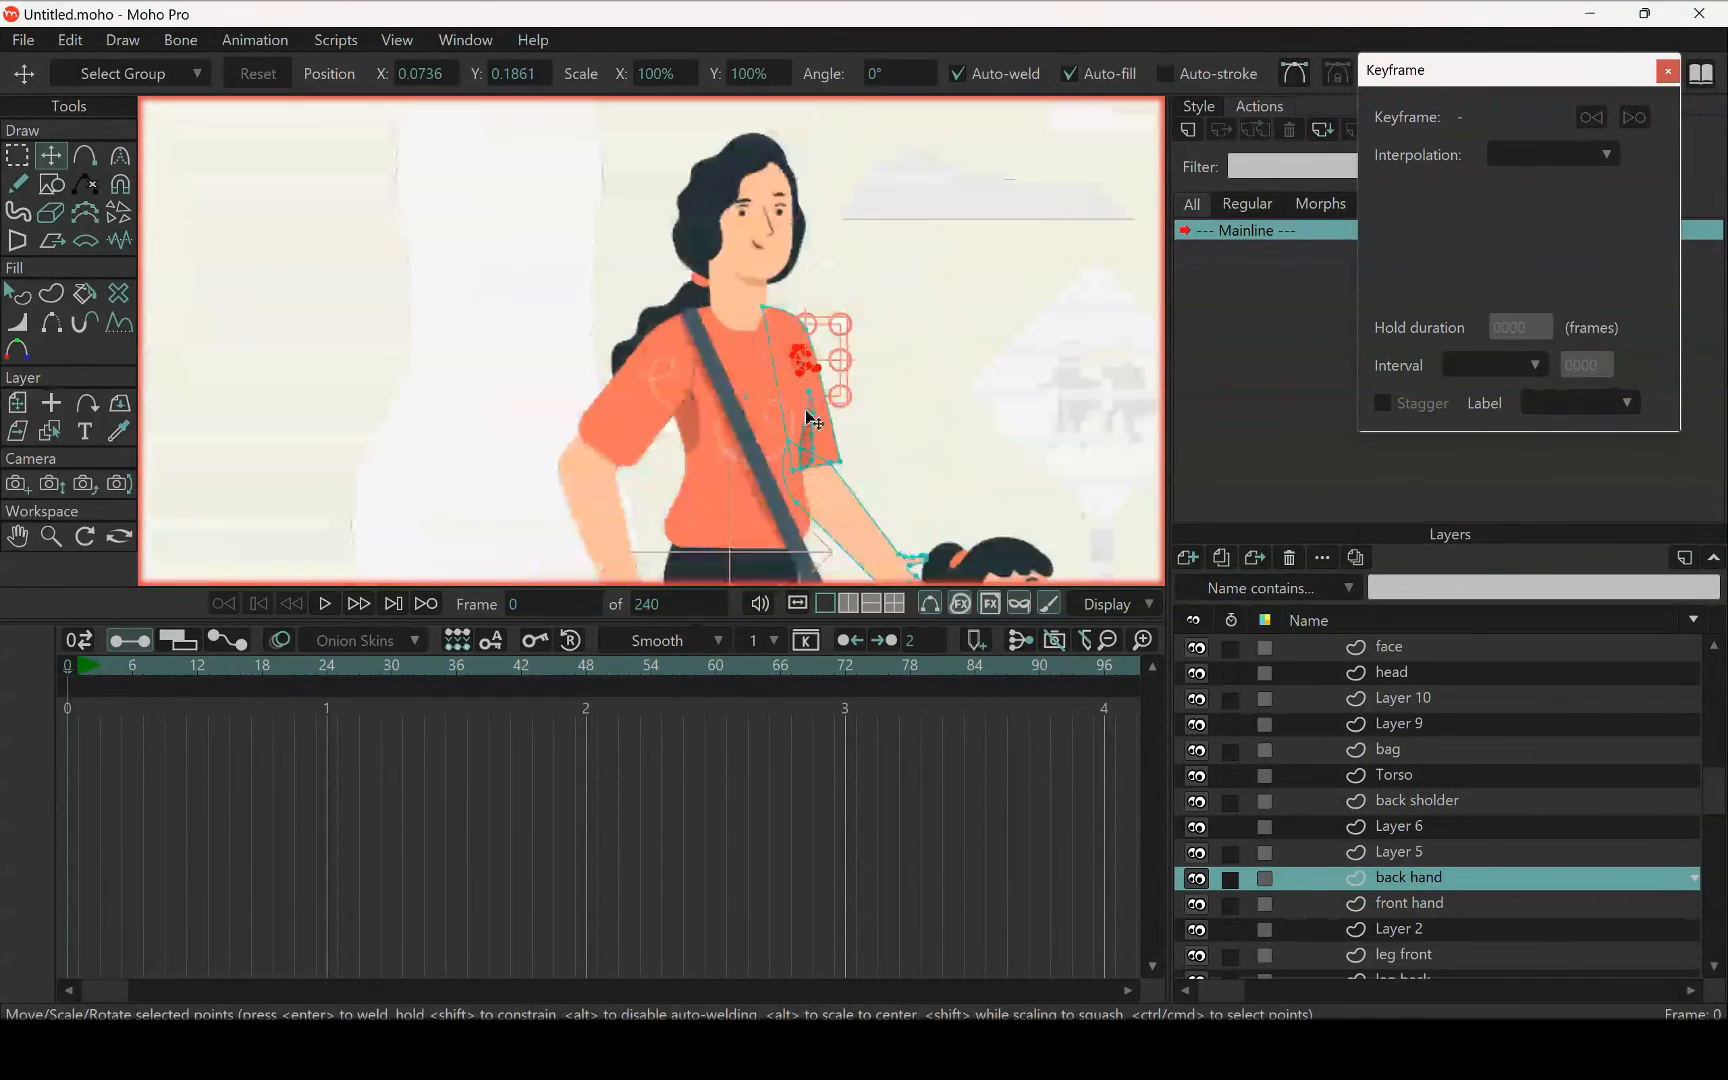
{"action": "scroll", "coordinate": [820, 452], "scroll_direction": "up", "scroll_amount": 2}
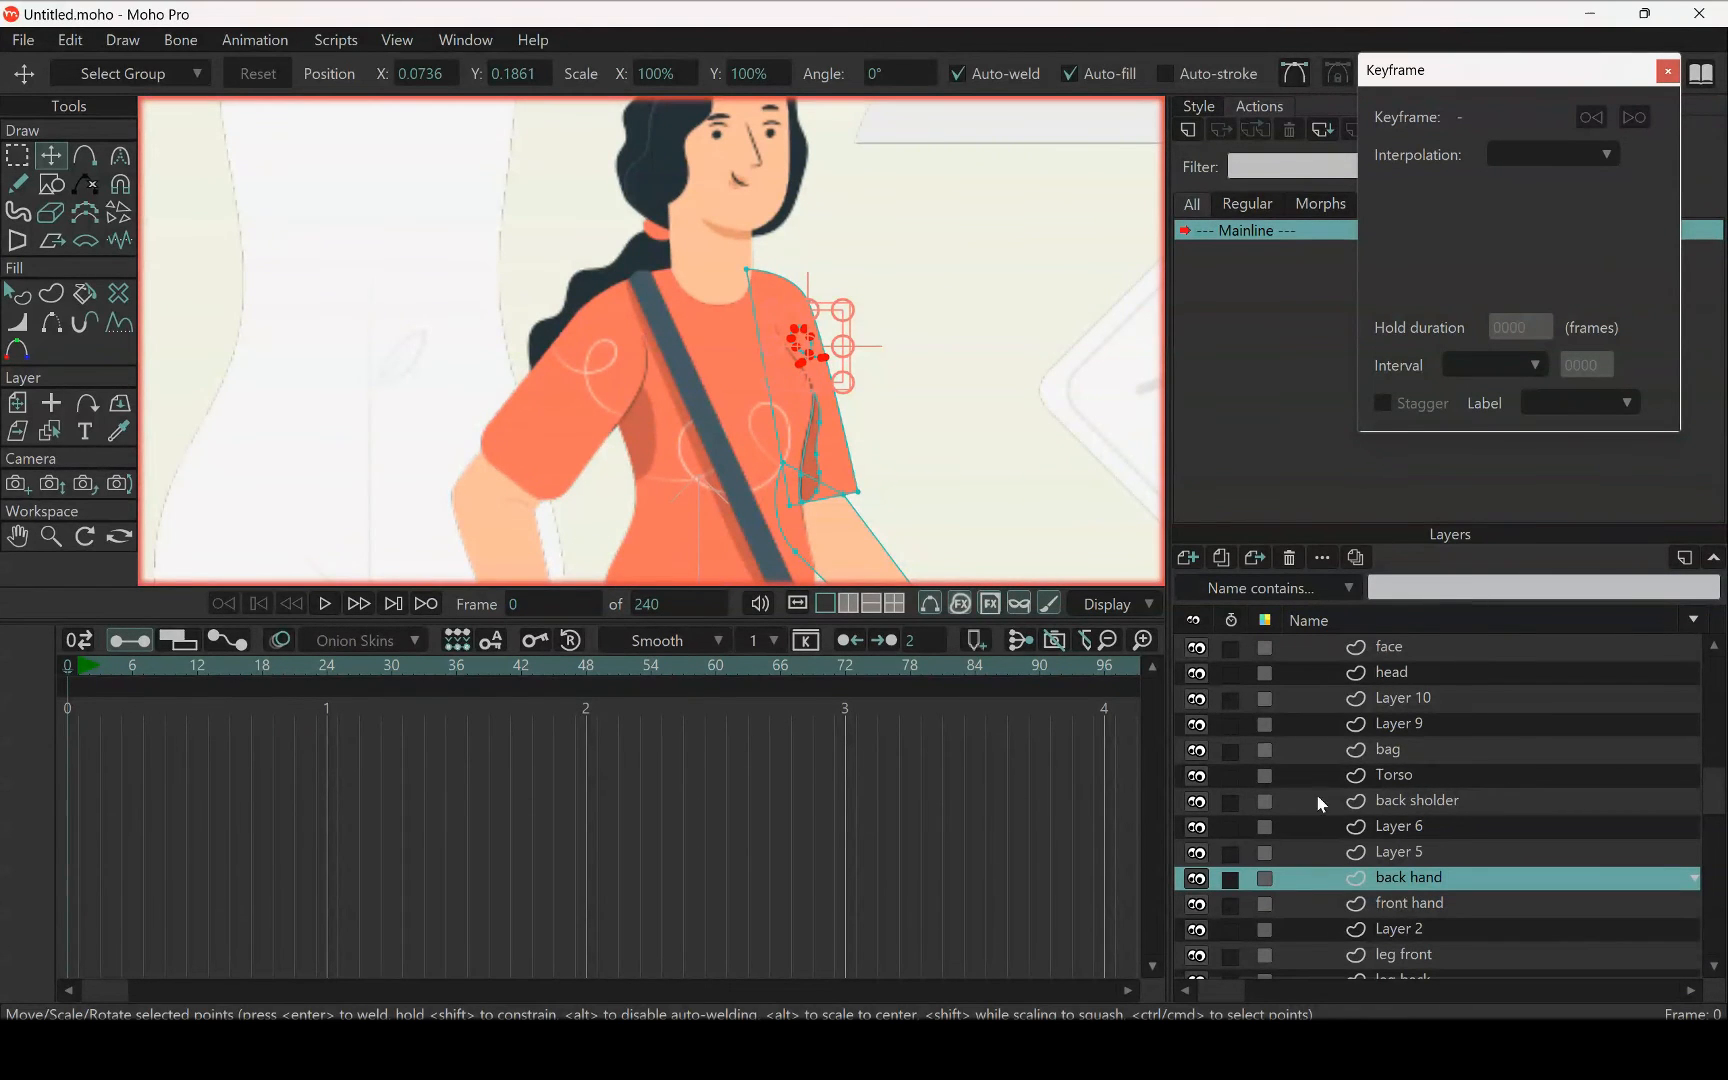
Select all points of the front sleeve shape on the Torso layer
{"action": "left_click", "coordinate": [1398, 852]}
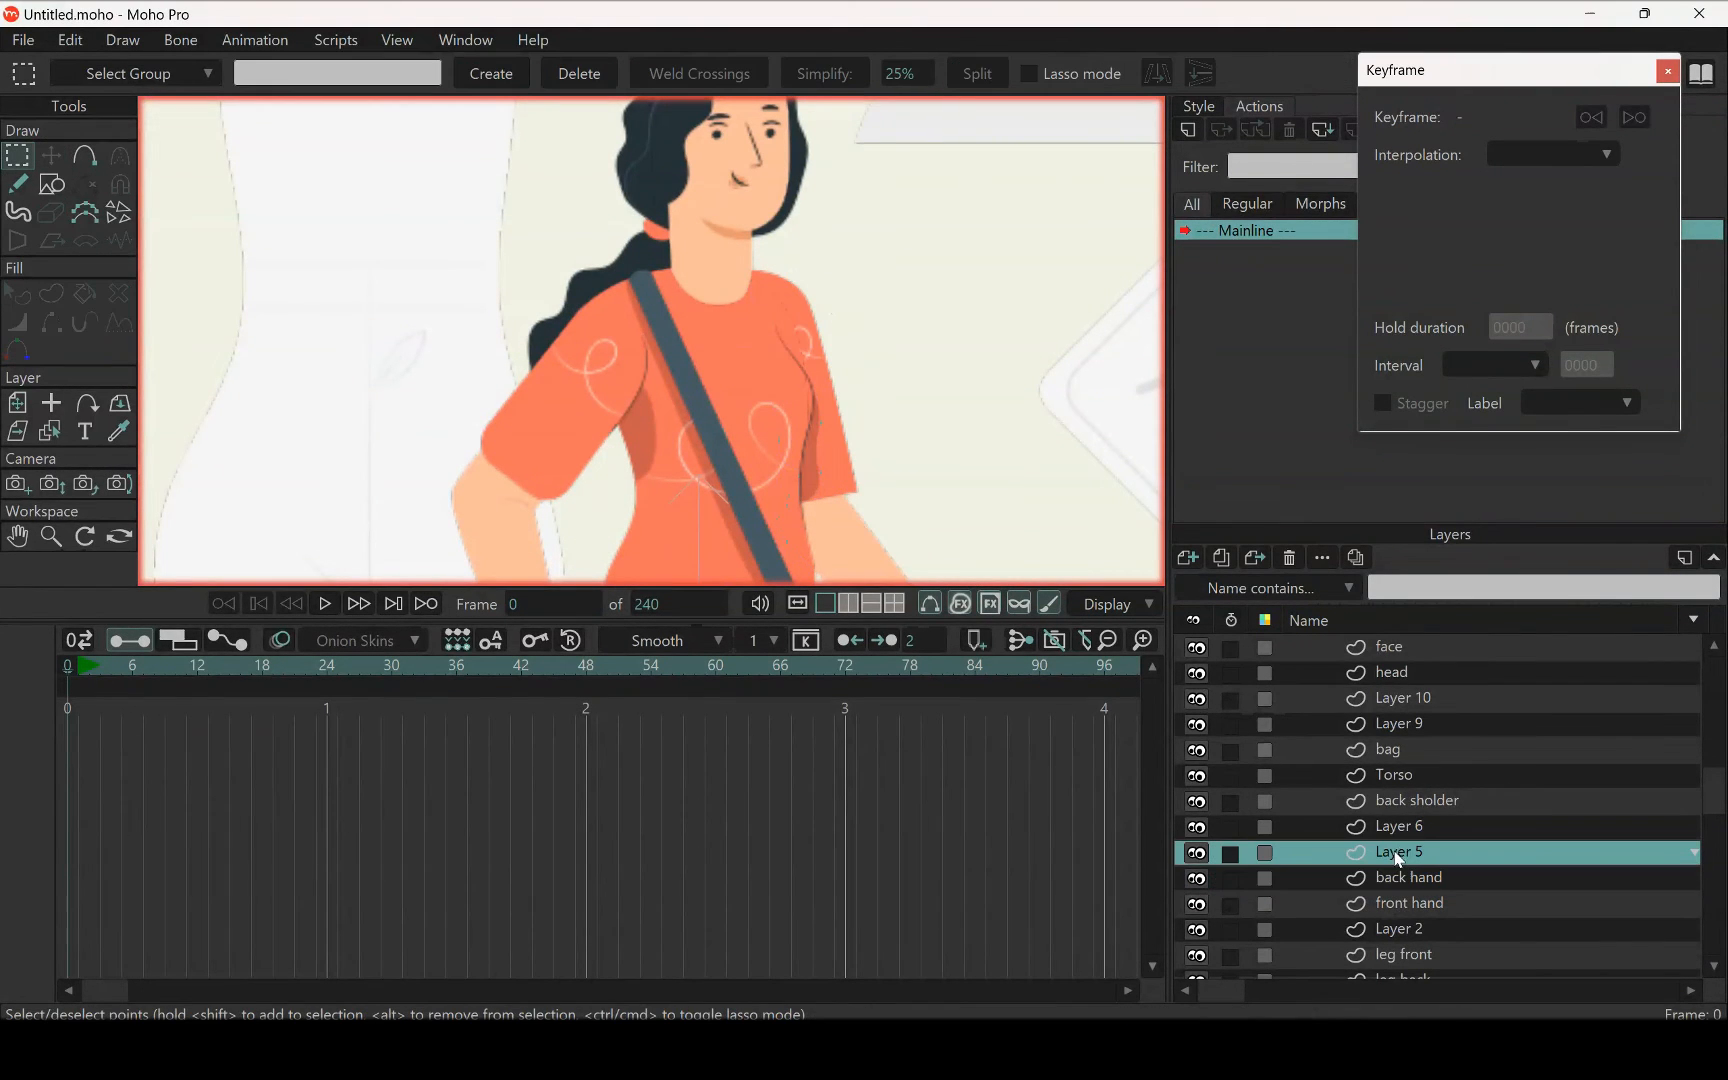
{"action": "left_click", "coordinate": [1404, 768]}
{"action": "left_click", "coordinate": [1414, 780]}
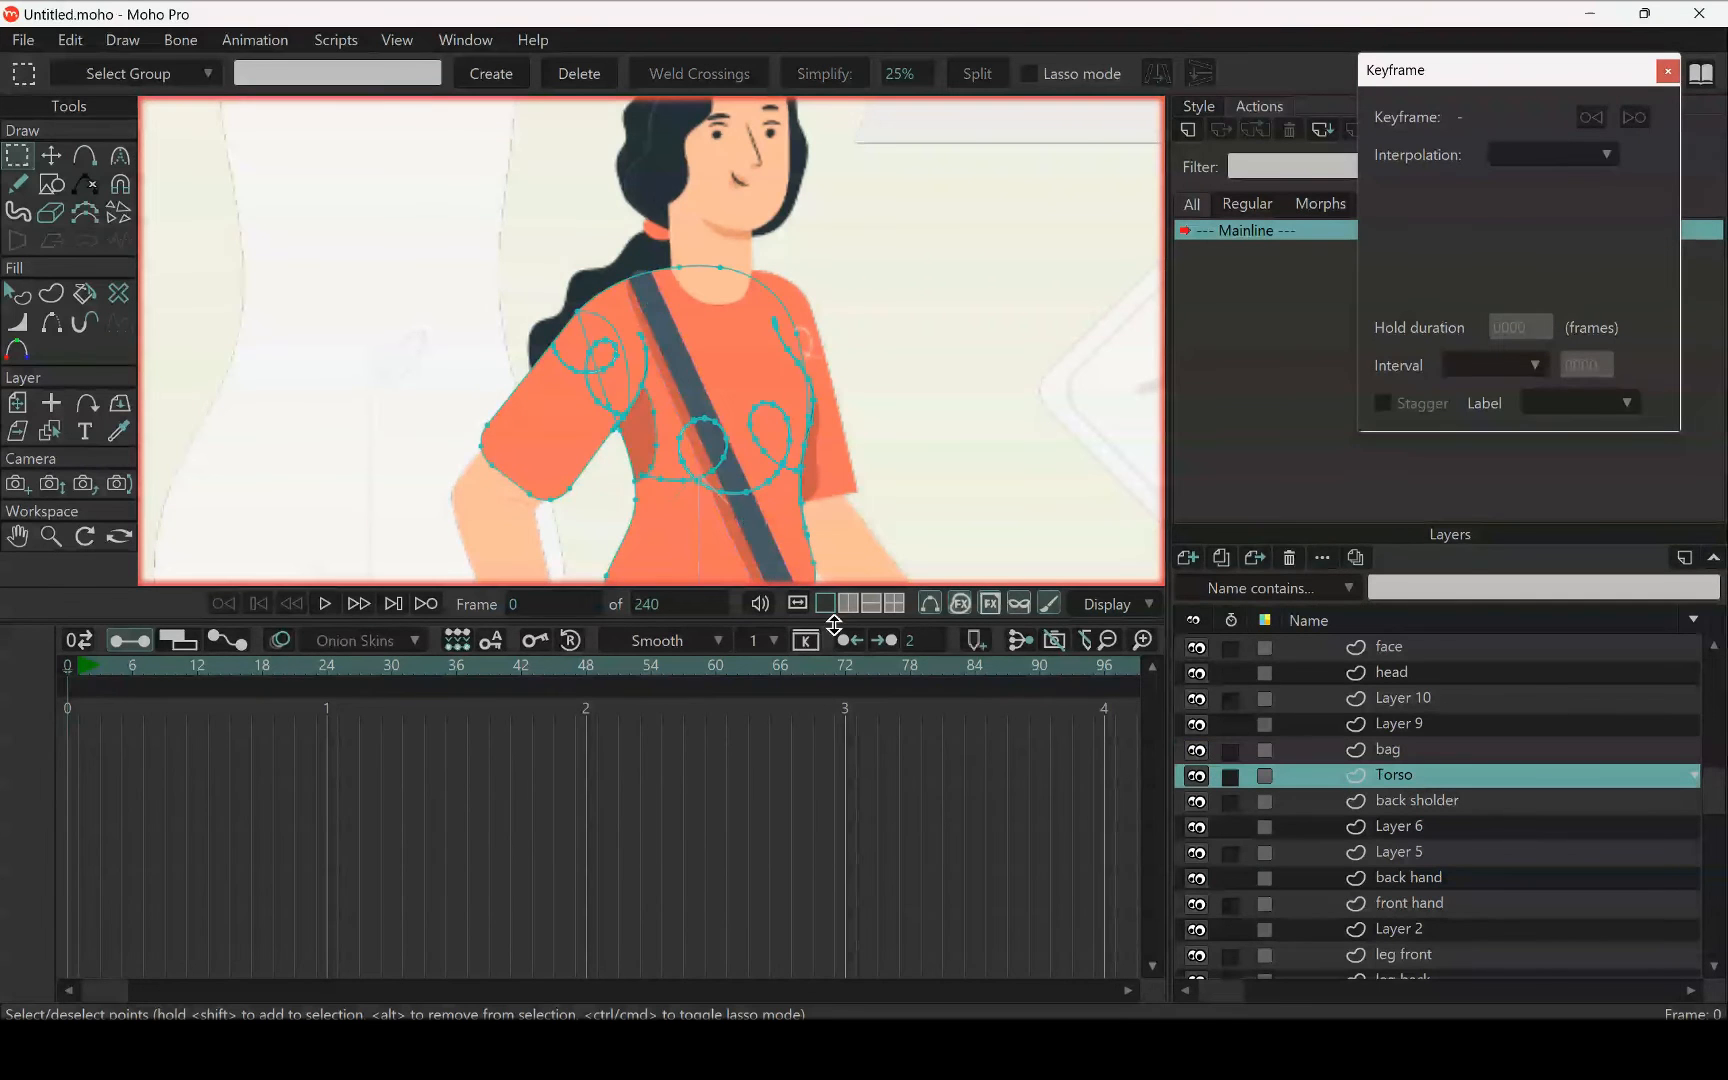
{"action": "scroll", "coordinate": [610, 365], "scroll_direction": "up", "scroll_amount": 5}
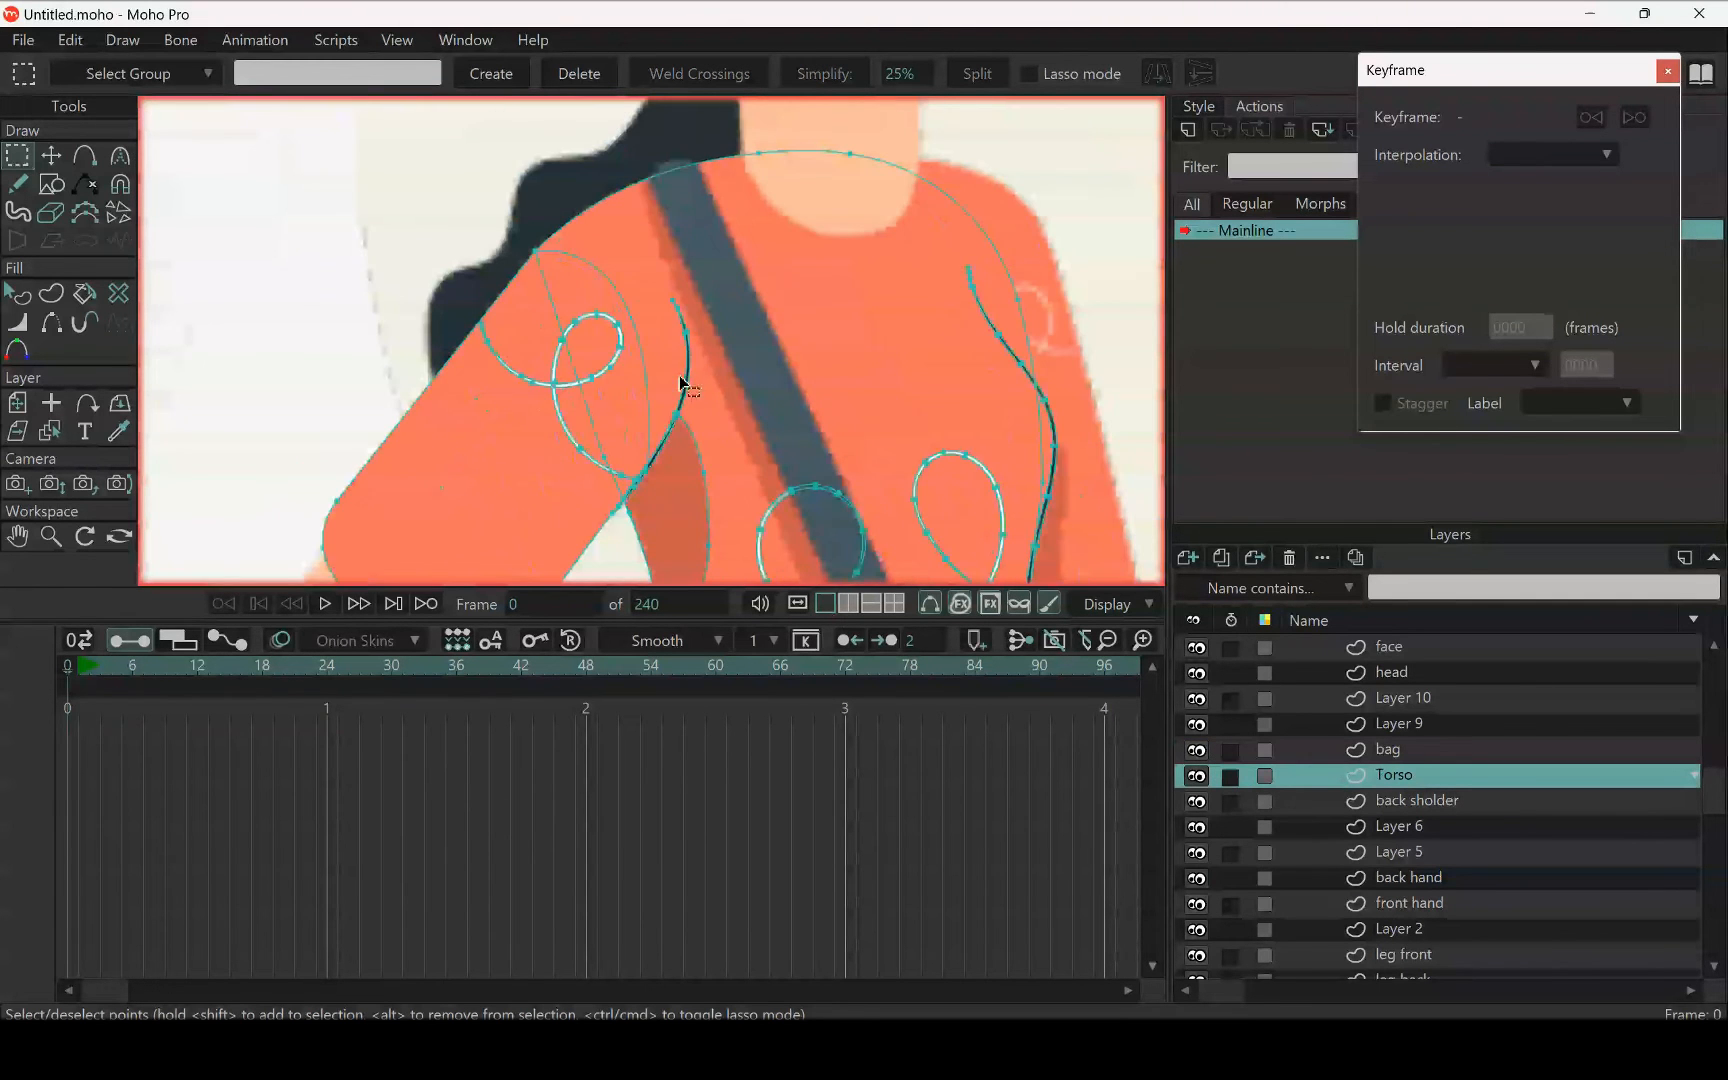
{"action": "scroll", "coordinate": [663, 417], "scroll_direction": "up", "scroll_amount": 4}
{"action": "scroll", "coordinate": [663, 424], "scroll_direction": "down", "scroll_amount": 5}
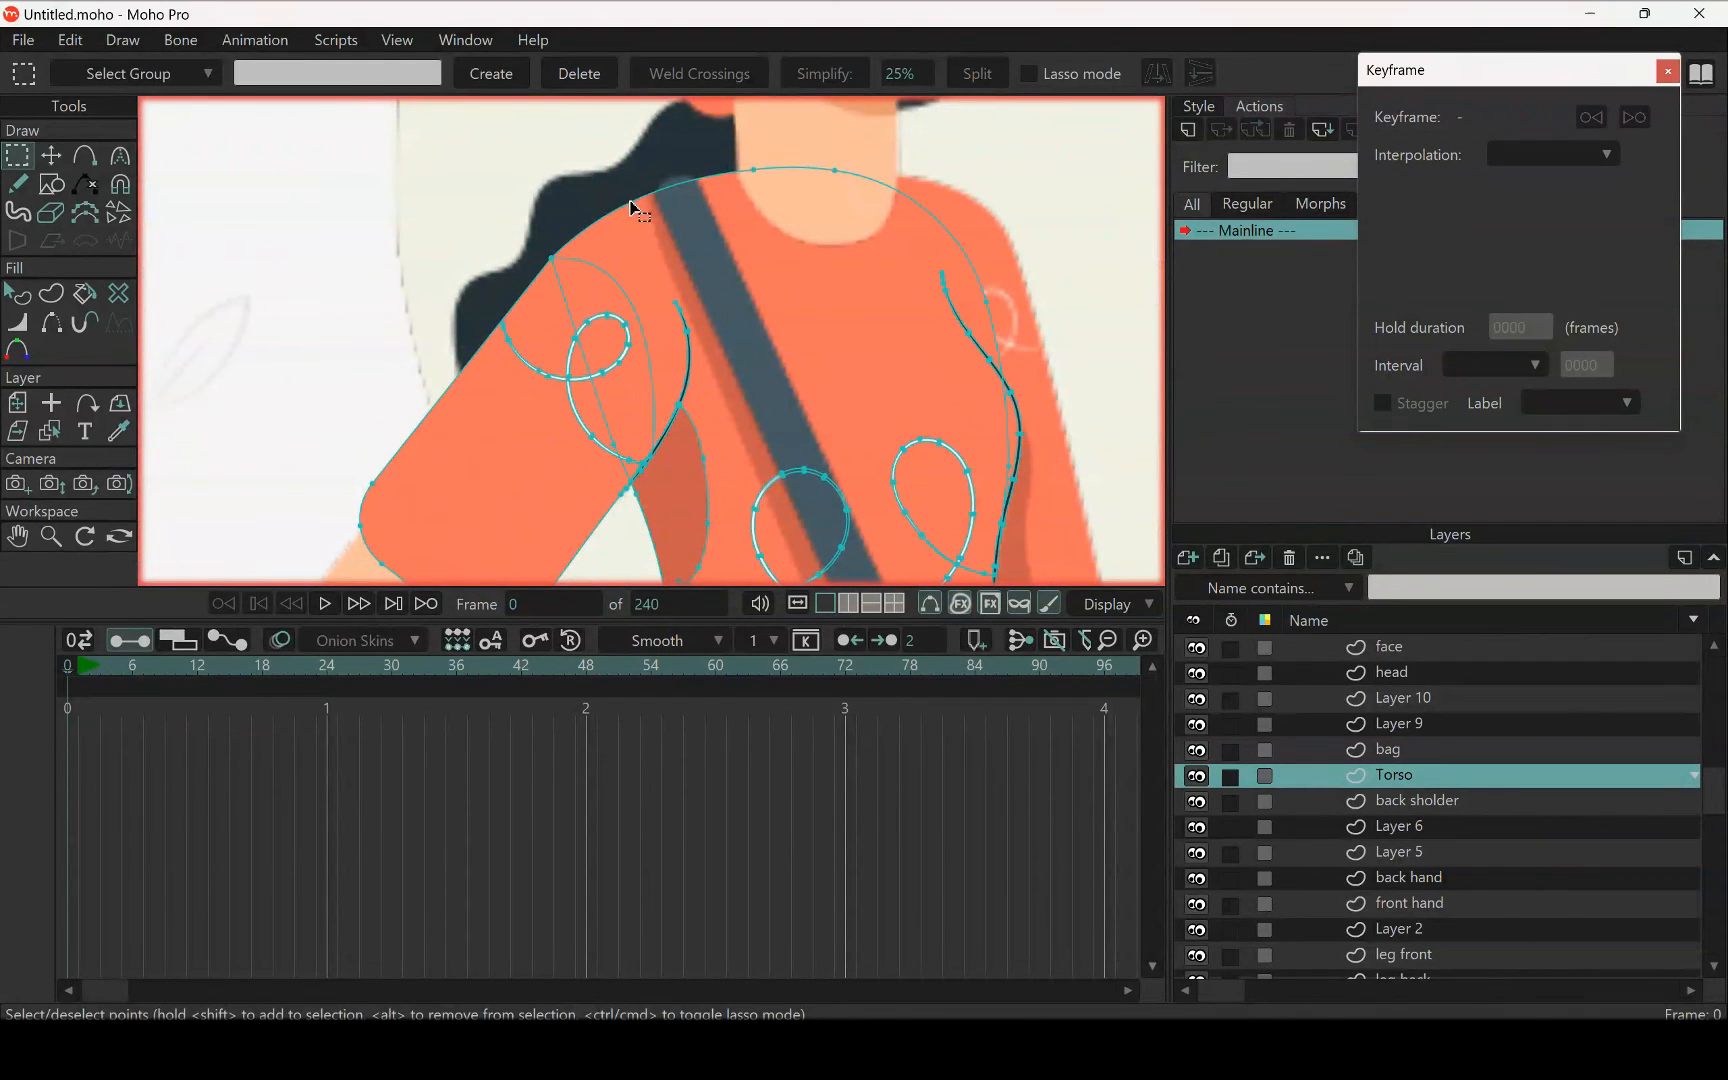
{"action": "double_click", "coordinate": [459, 383]}
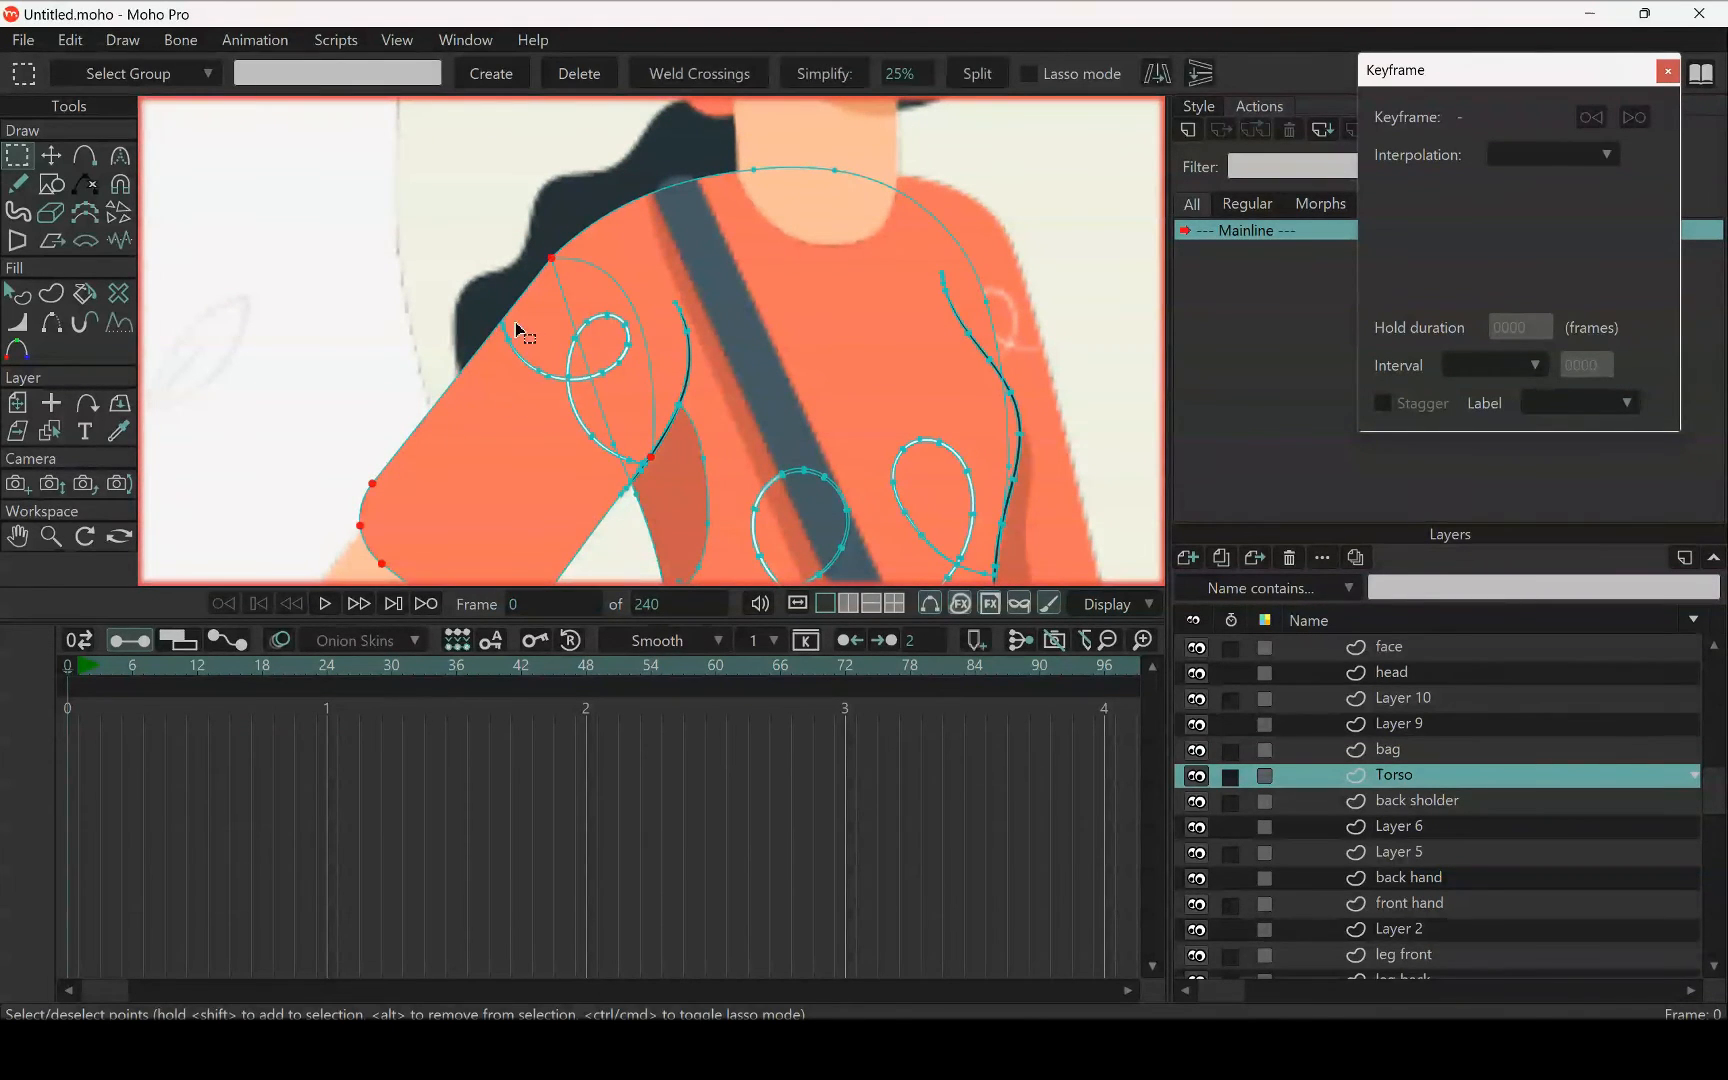
{"action": "left_click_drag", "start_coordinate": [641, 311], "coordinate": [644, 300]}
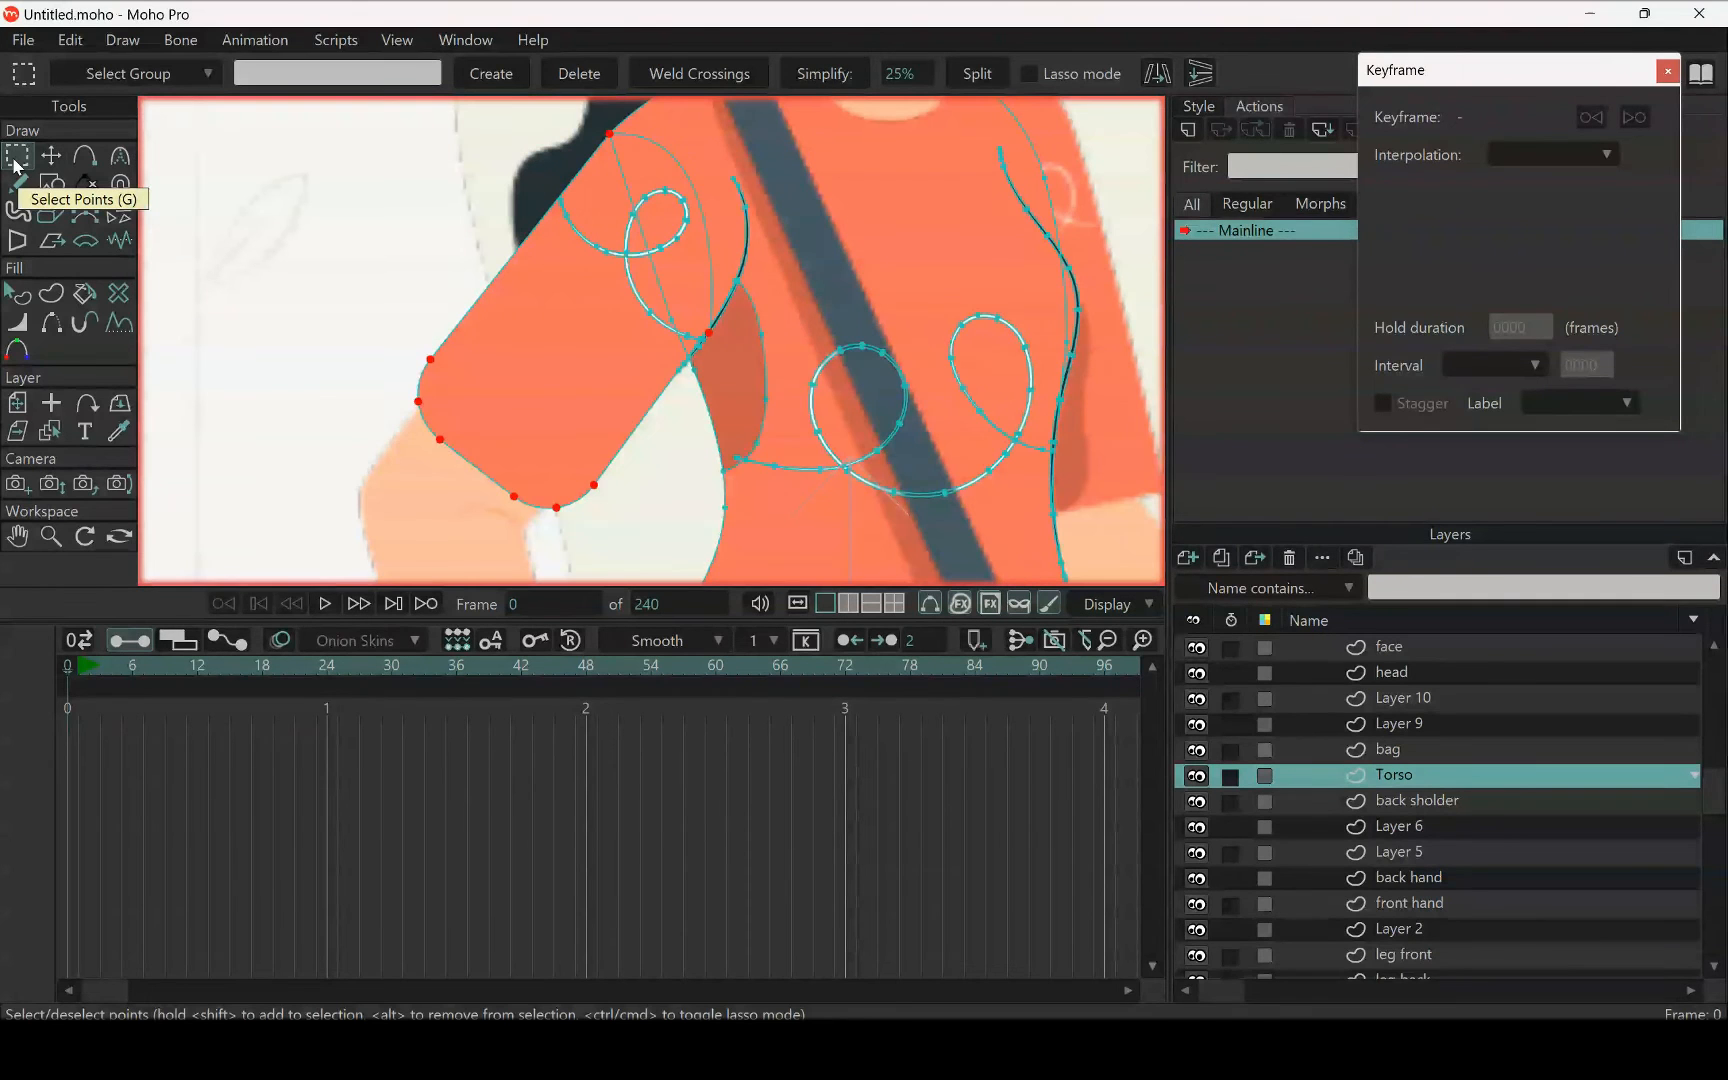
Try moving the selected front sleeve away from the torso and undo the moves
{"action": "left_click", "coordinate": [50, 155]}
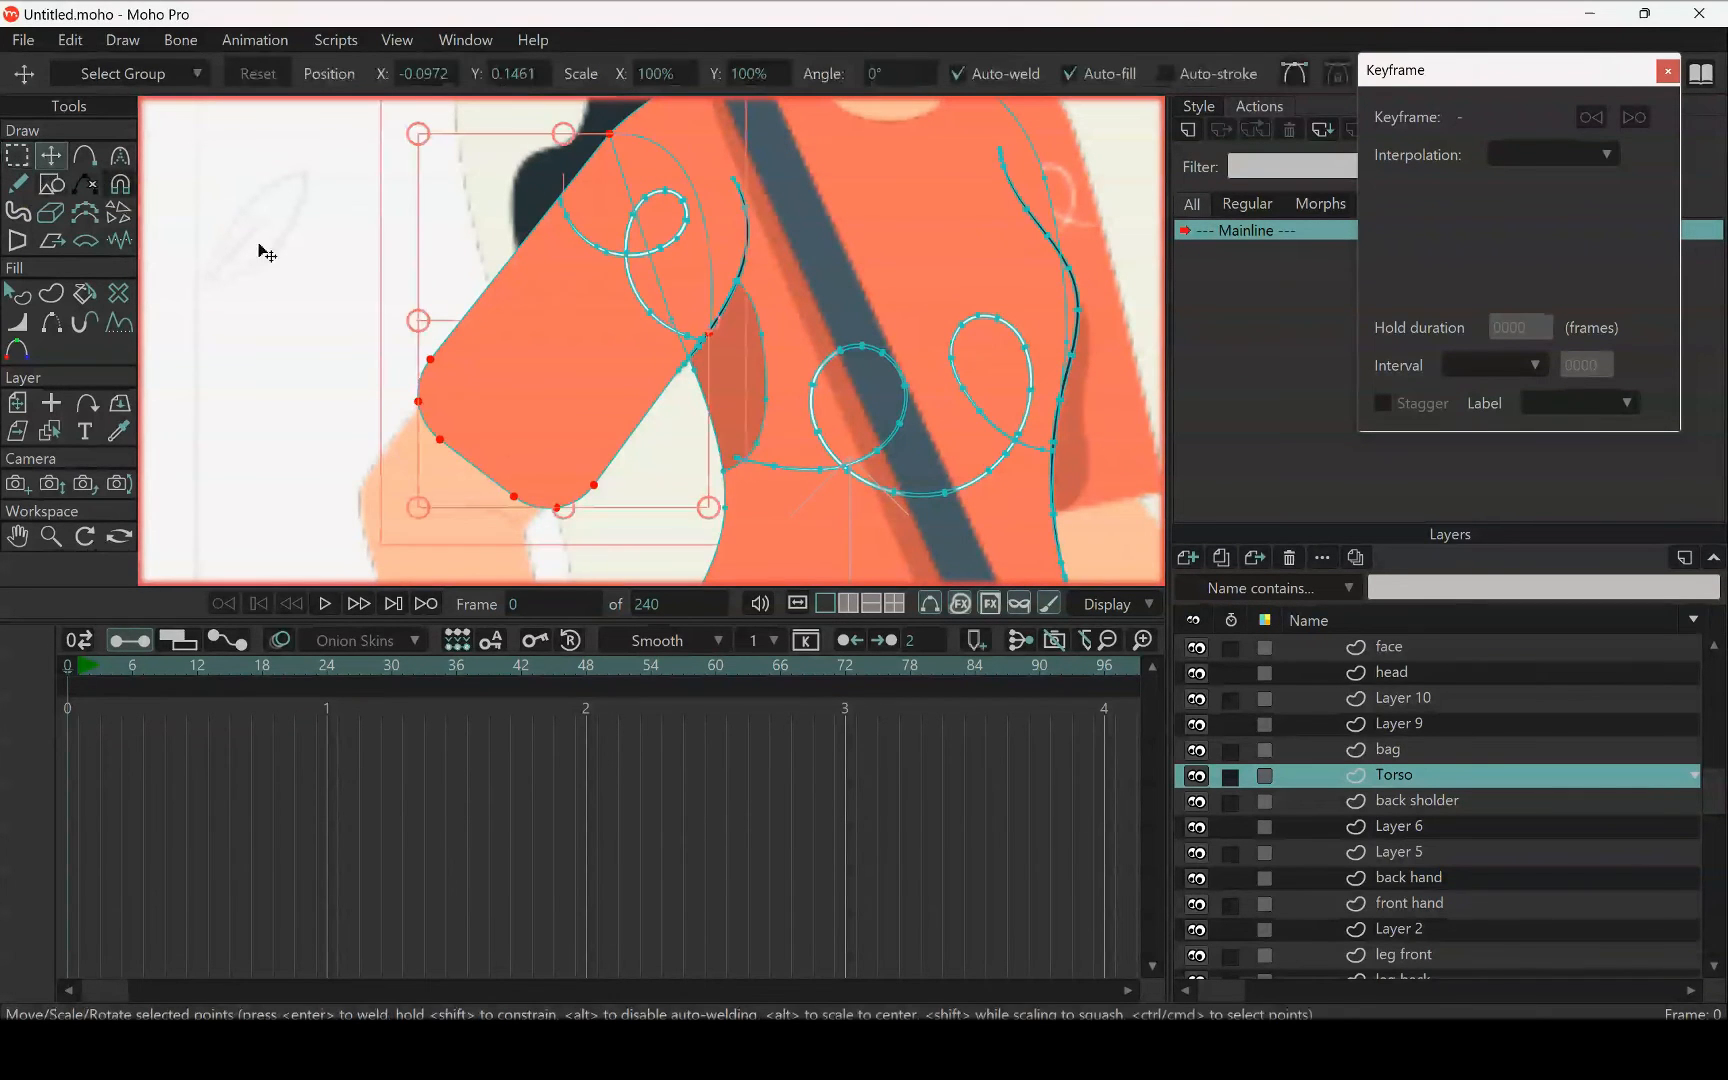
{"action": "left_click_drag", "start_coordinate": [503, 350], "coordinate": [425, 352]}
{"action": "key", "text": "ctrl+z"}
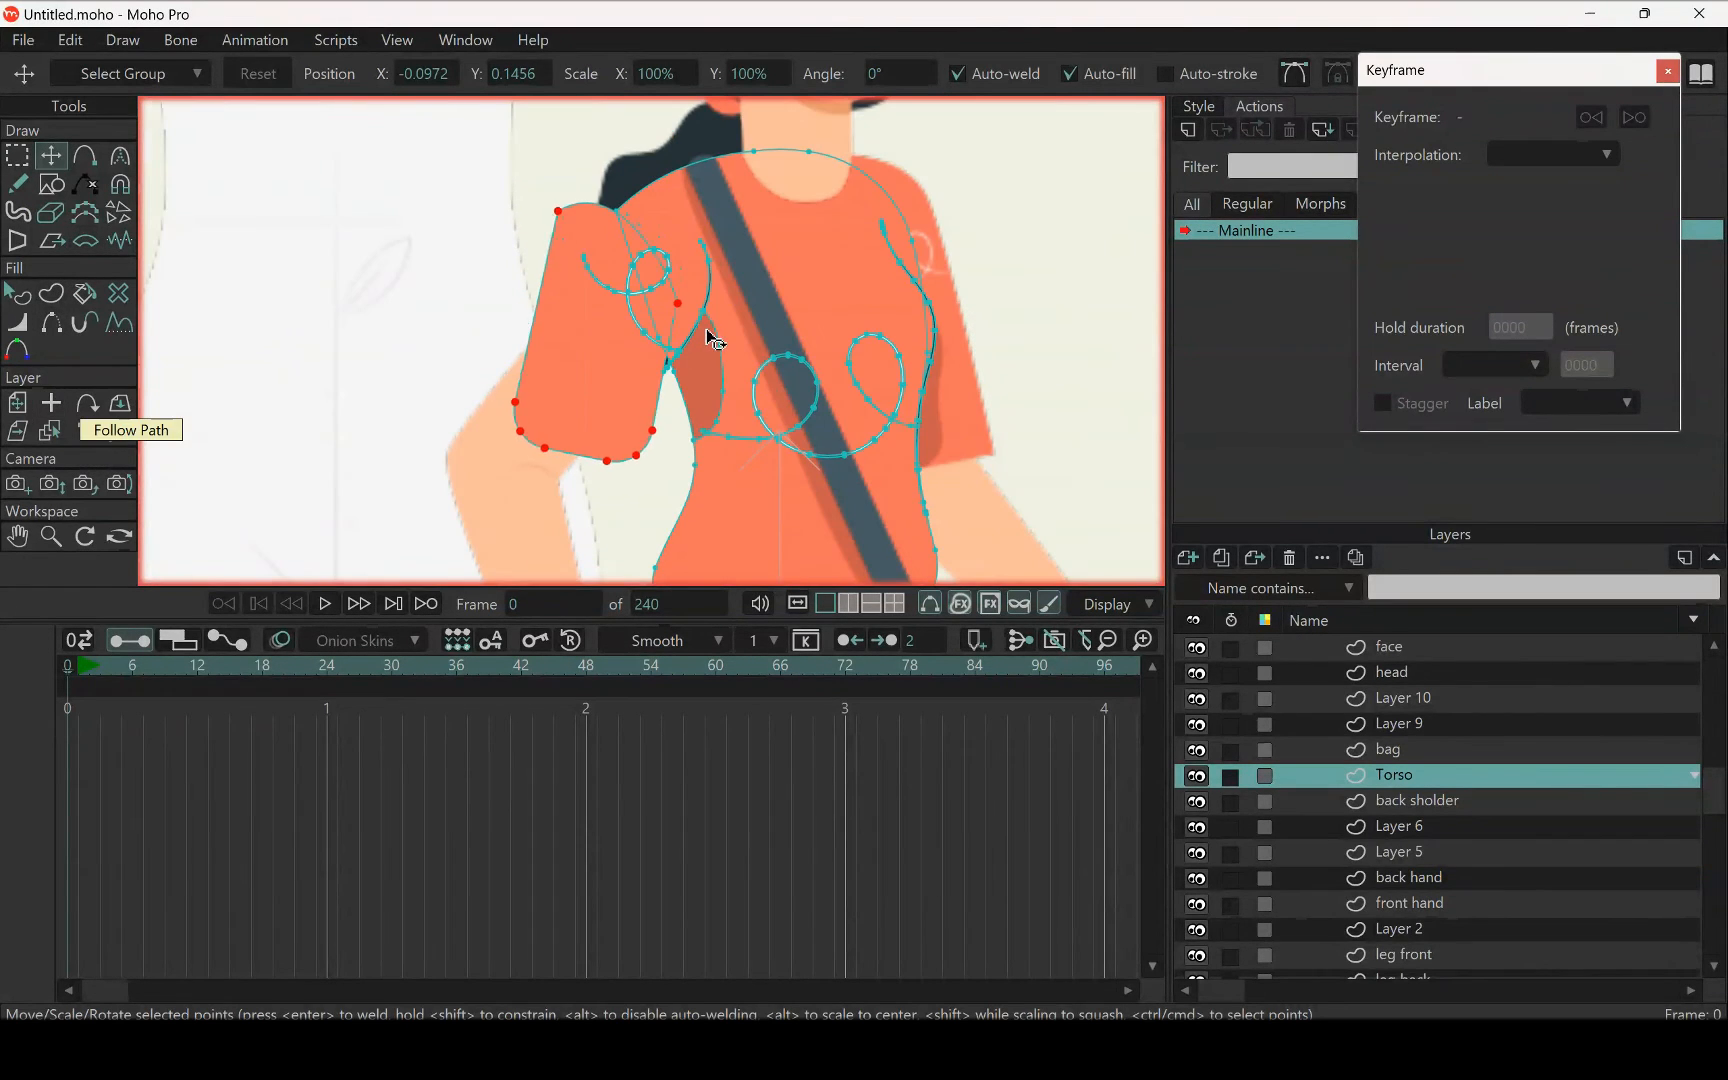
{"action": "left_click_drag", "start_coordinate": [632, 440], "coordinate": [660, 392]}
{"action": "key", "text": "ctrl+z"}
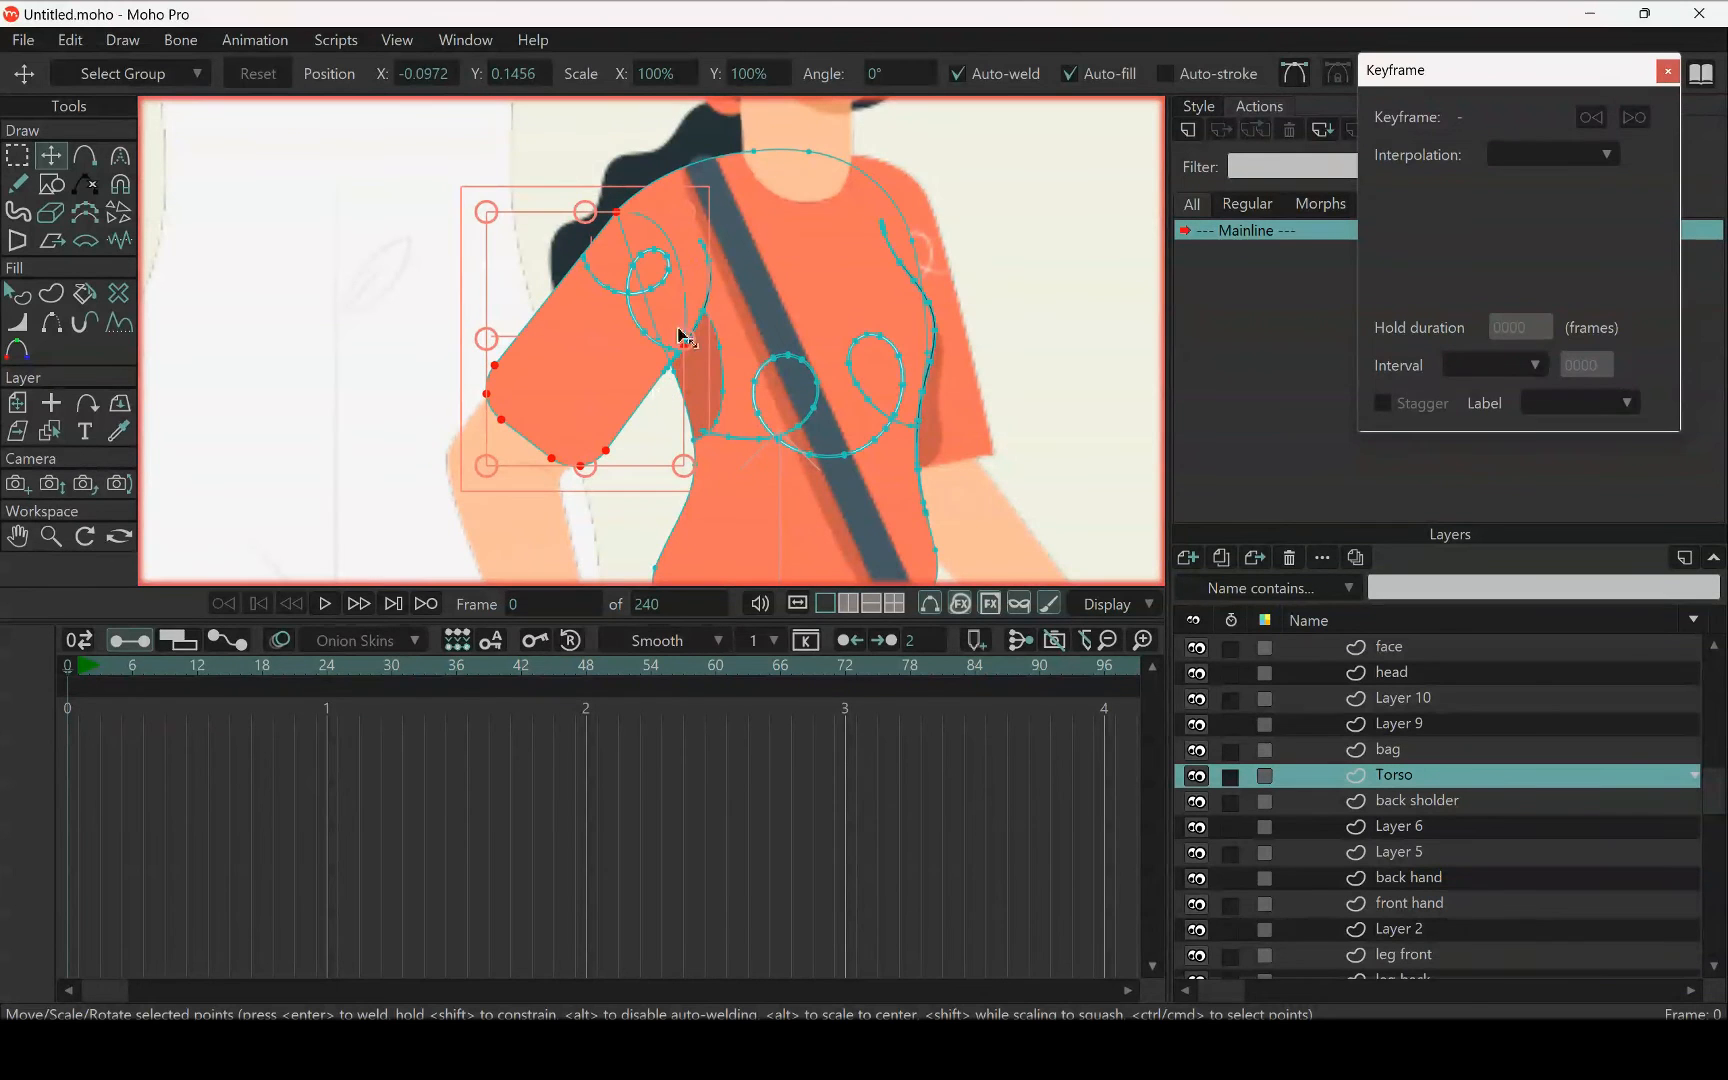
Add the white swirl on the front sleeve to the selection and cut sleeve and swirl out of the Torso layer
{"action": "left_click", "coordinate": [16, 155]}
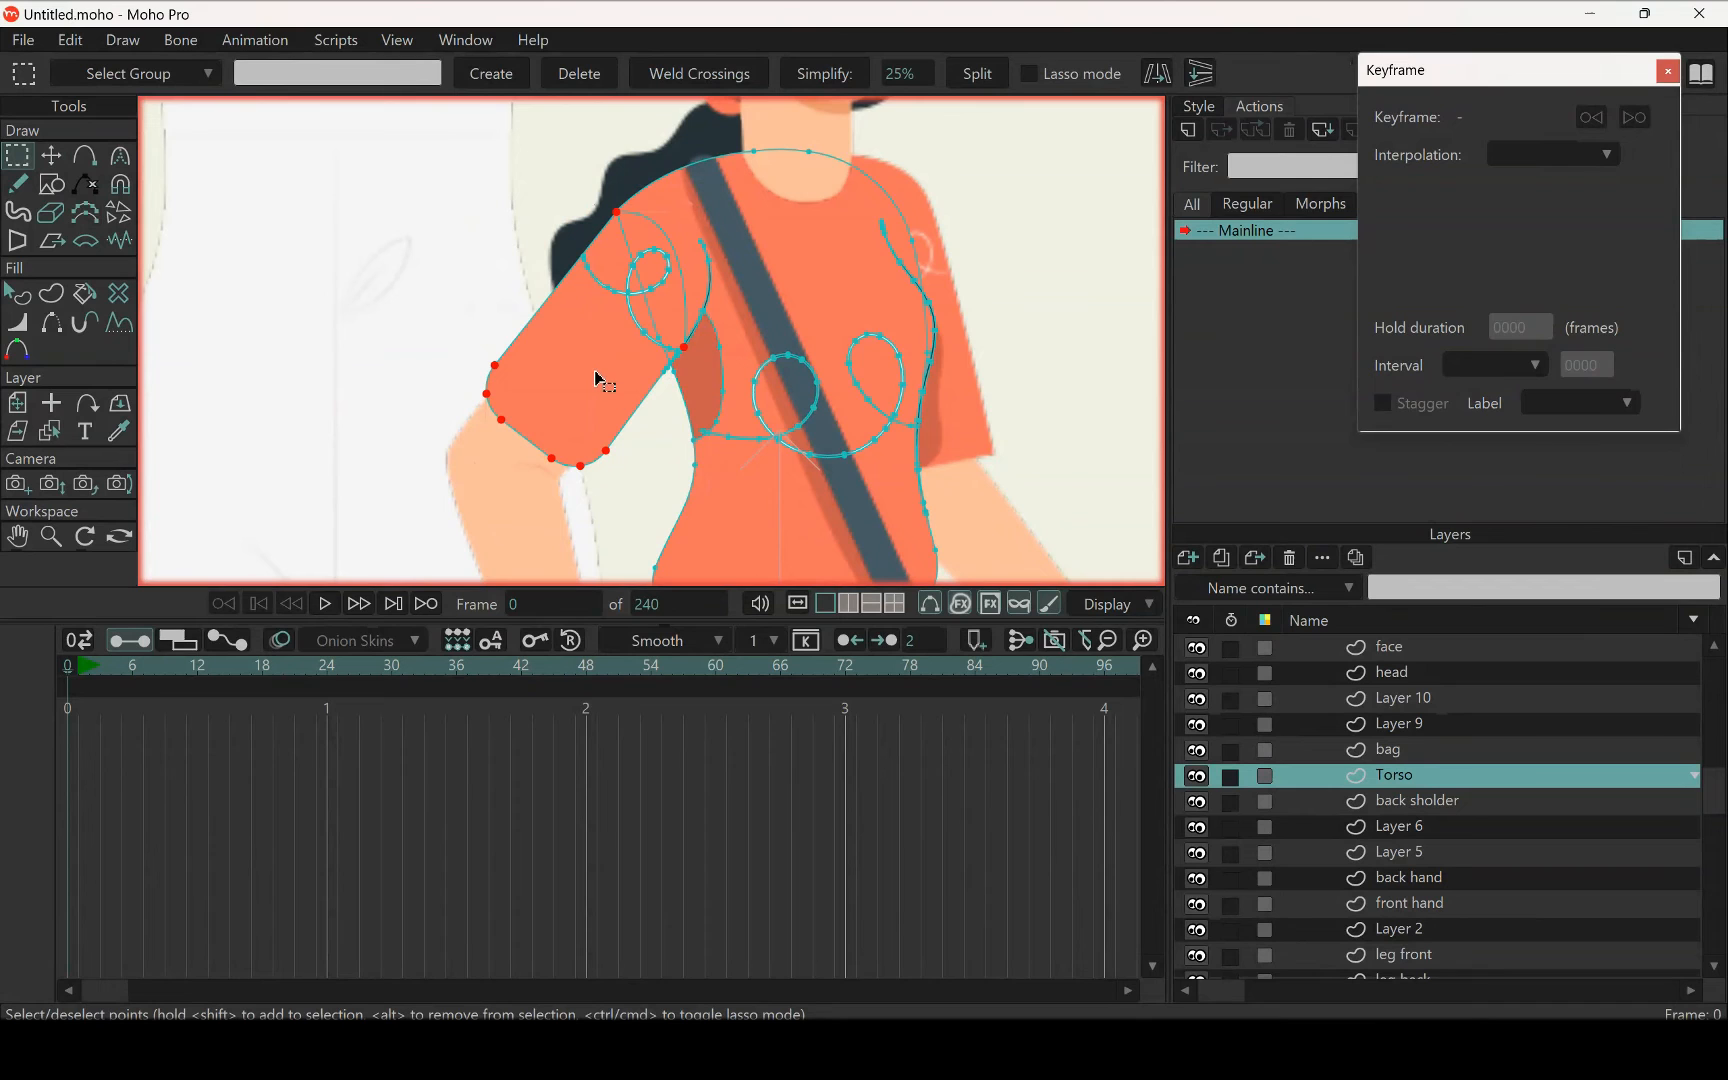
{"action": "scroll", "coordinate": [625, 295], "scroll_direction": "up", "scroll_amount": 3}
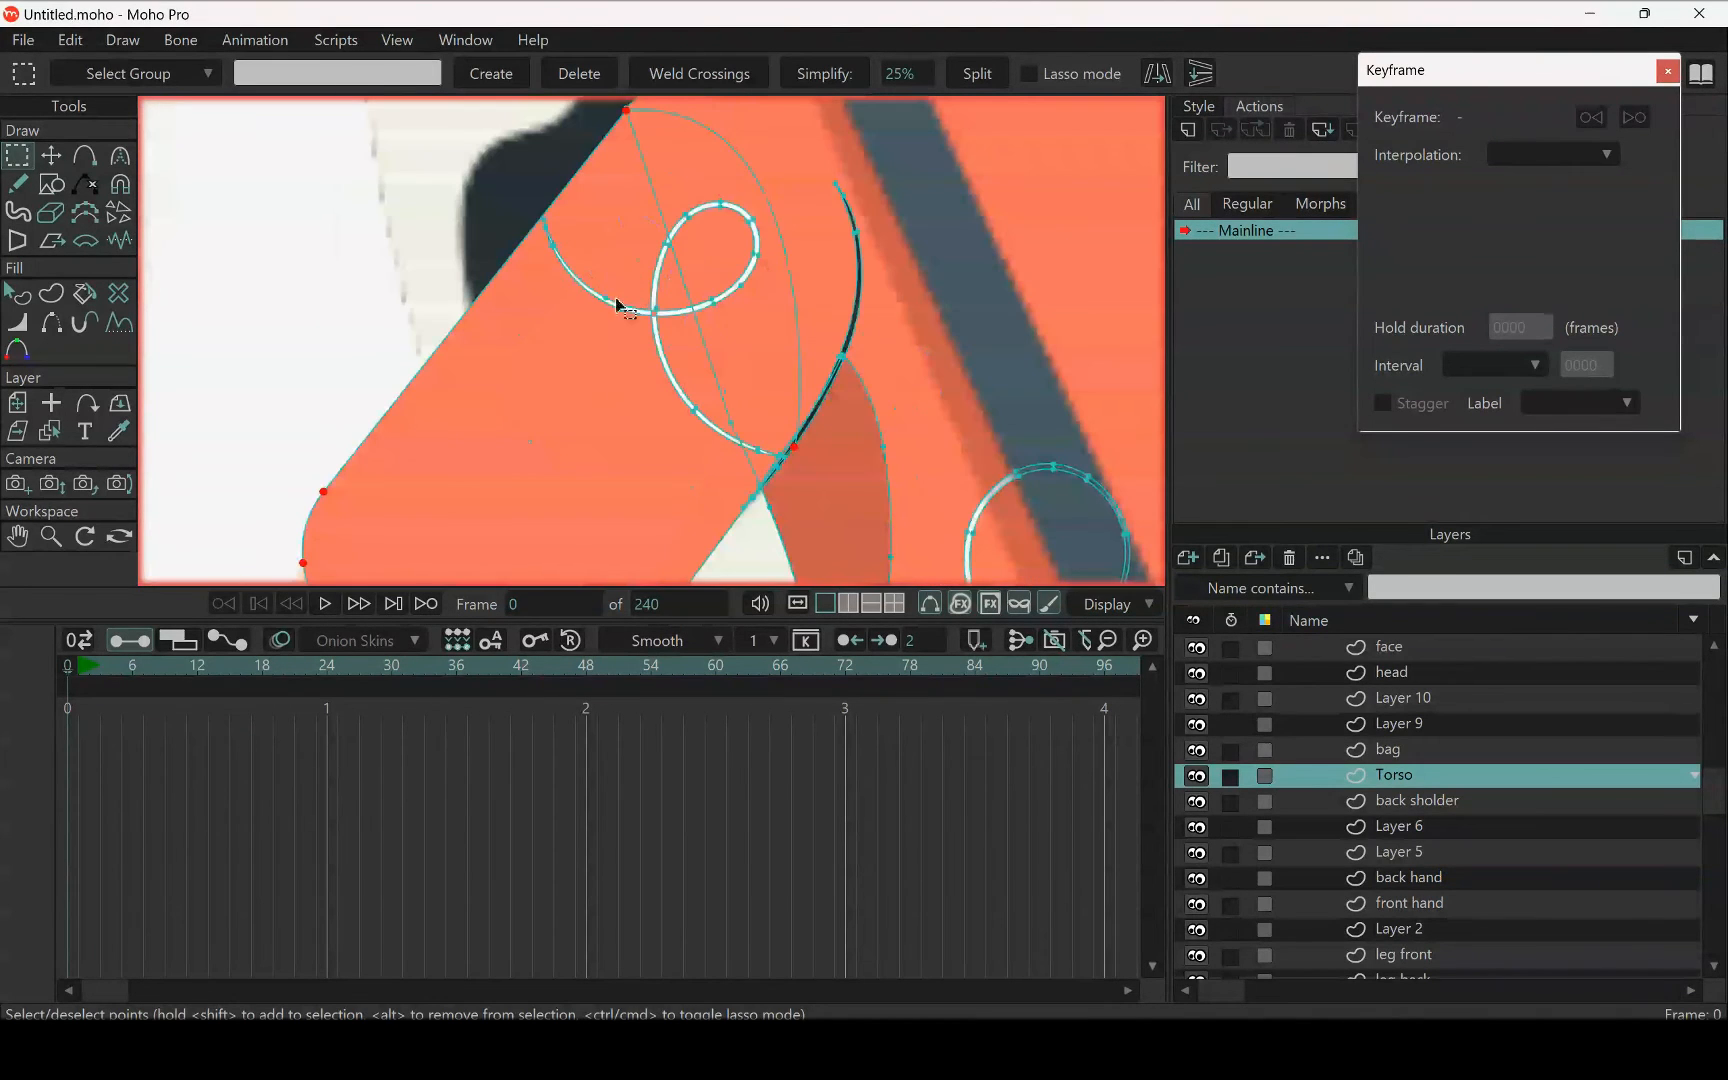
{"action": "scroll", "coordinate": [604, 405], "scroll_direction": "down", "scroll_amount": 3}
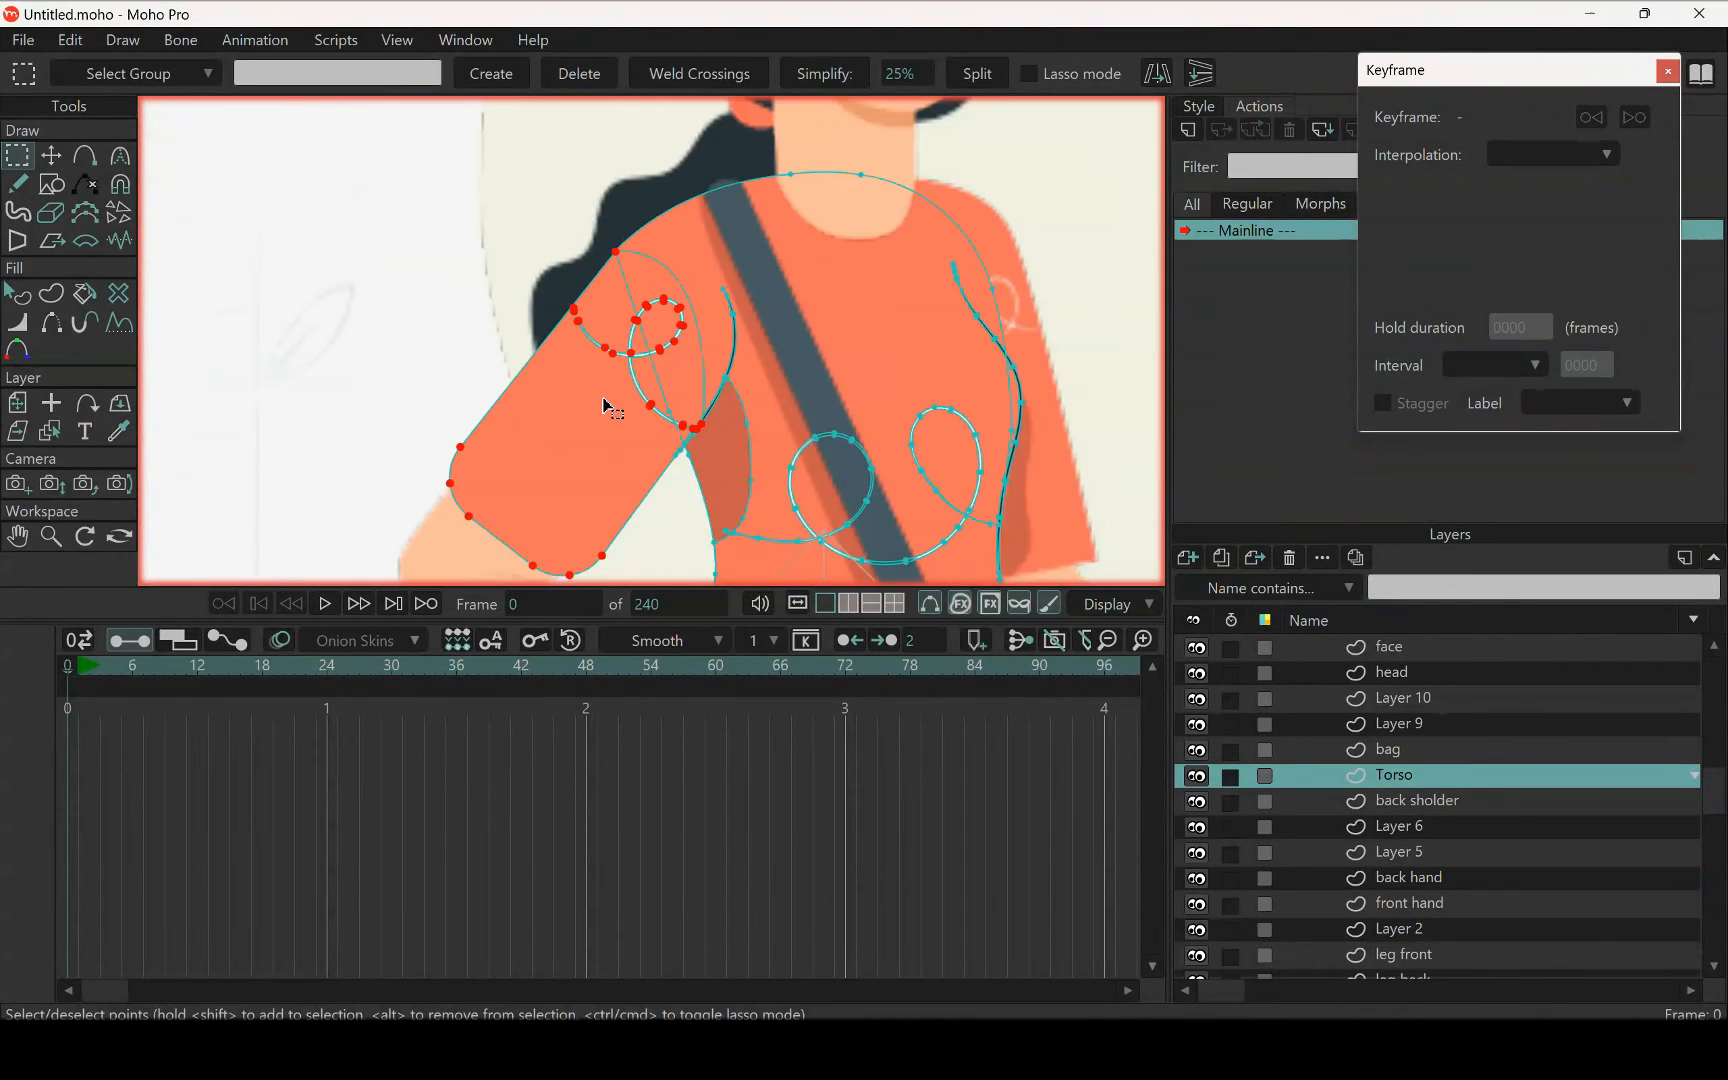
{"action": "scroll", "coordinate": [672, 435], "scroll_direction": "up", "scroll_amount": 2}
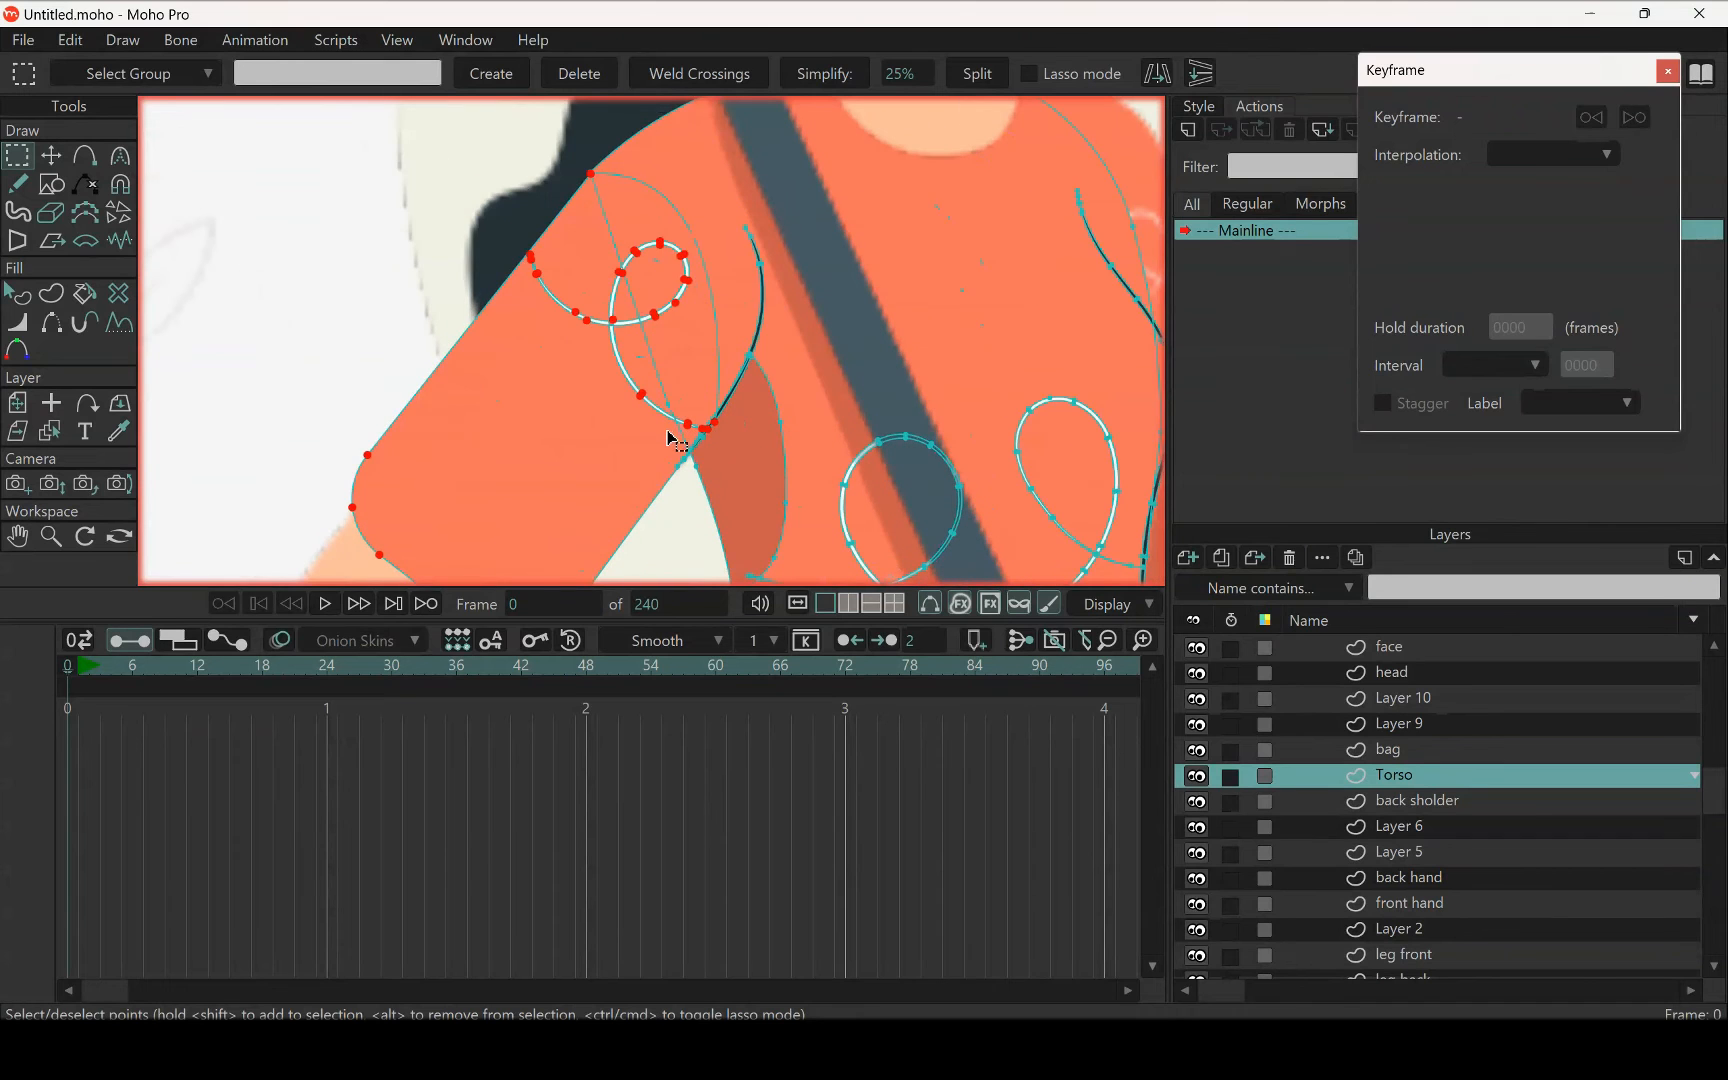
{"action": "left_click", "coordinate": [672, 440]}
{"action": "scroll", "coordinate": [644, 415], "scroll_direction": "down", "scroll_amount": 2}
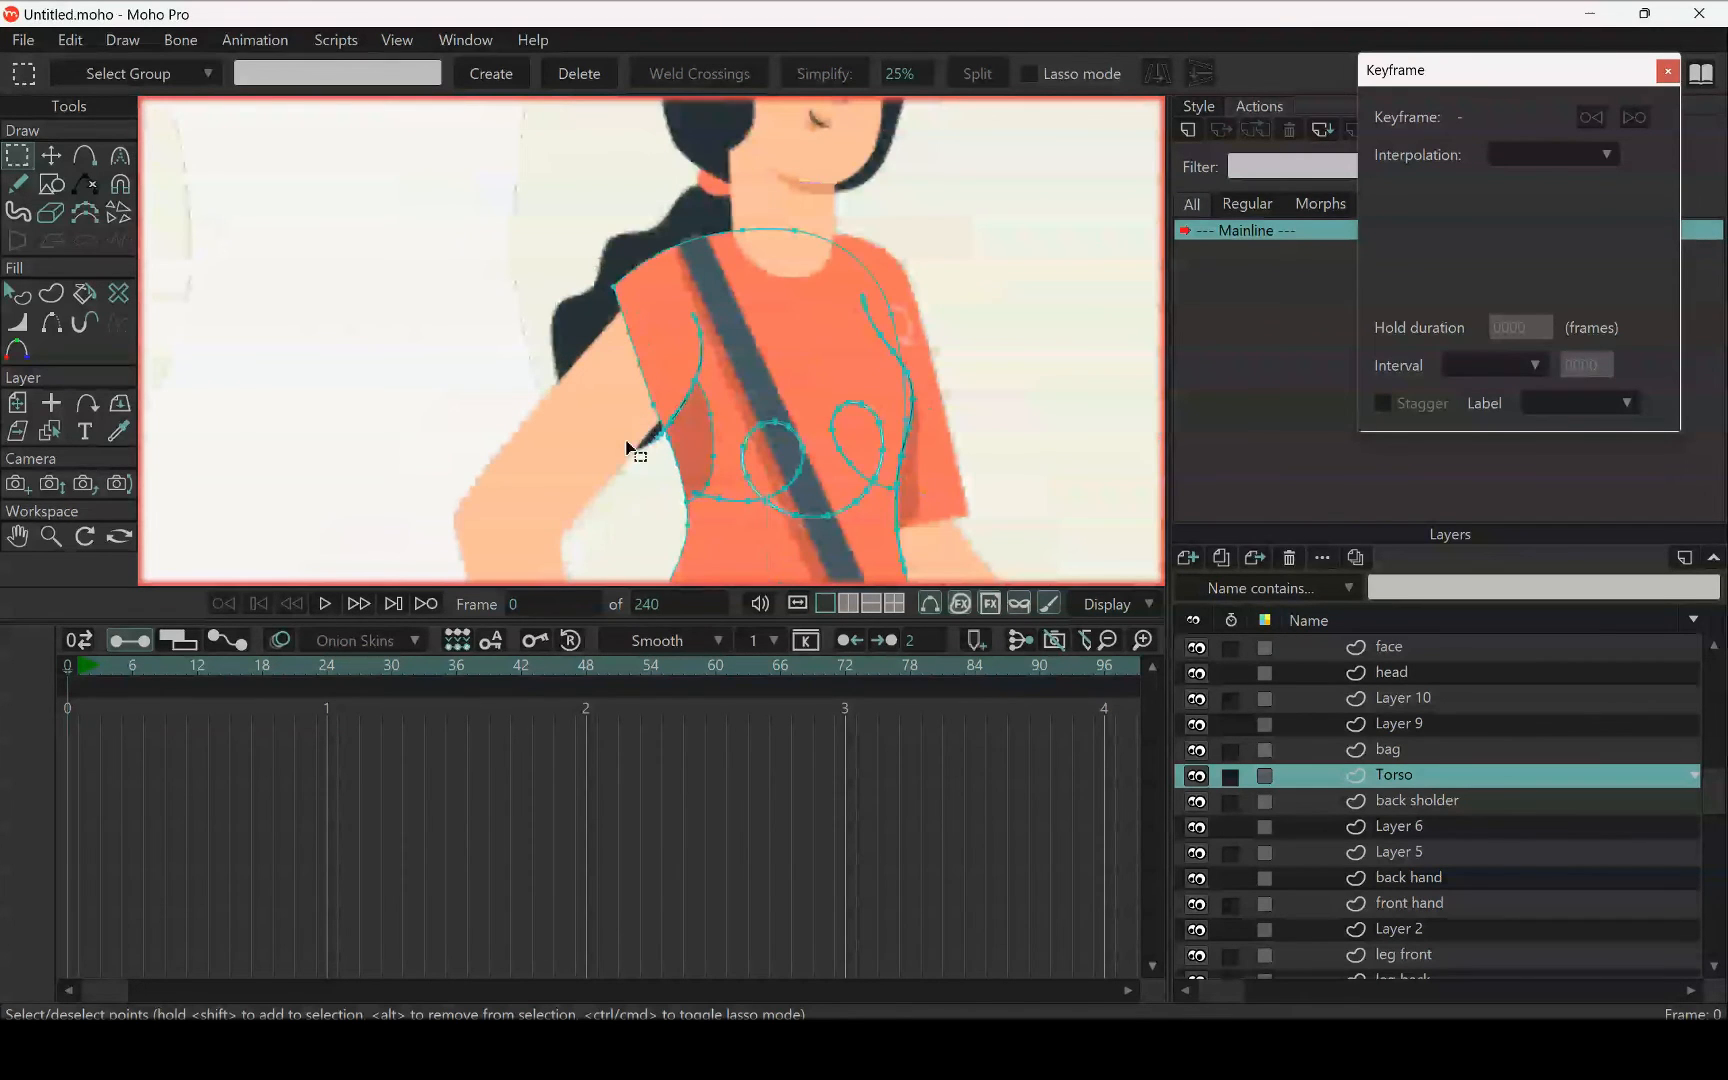
Paste the cut sleeve and swirl into the front hand layer and check their placement over the upper arm
{"action": "scroll", "coordinate": [666, 467], "scroll_direction": "up", "scroll_amount": 2}
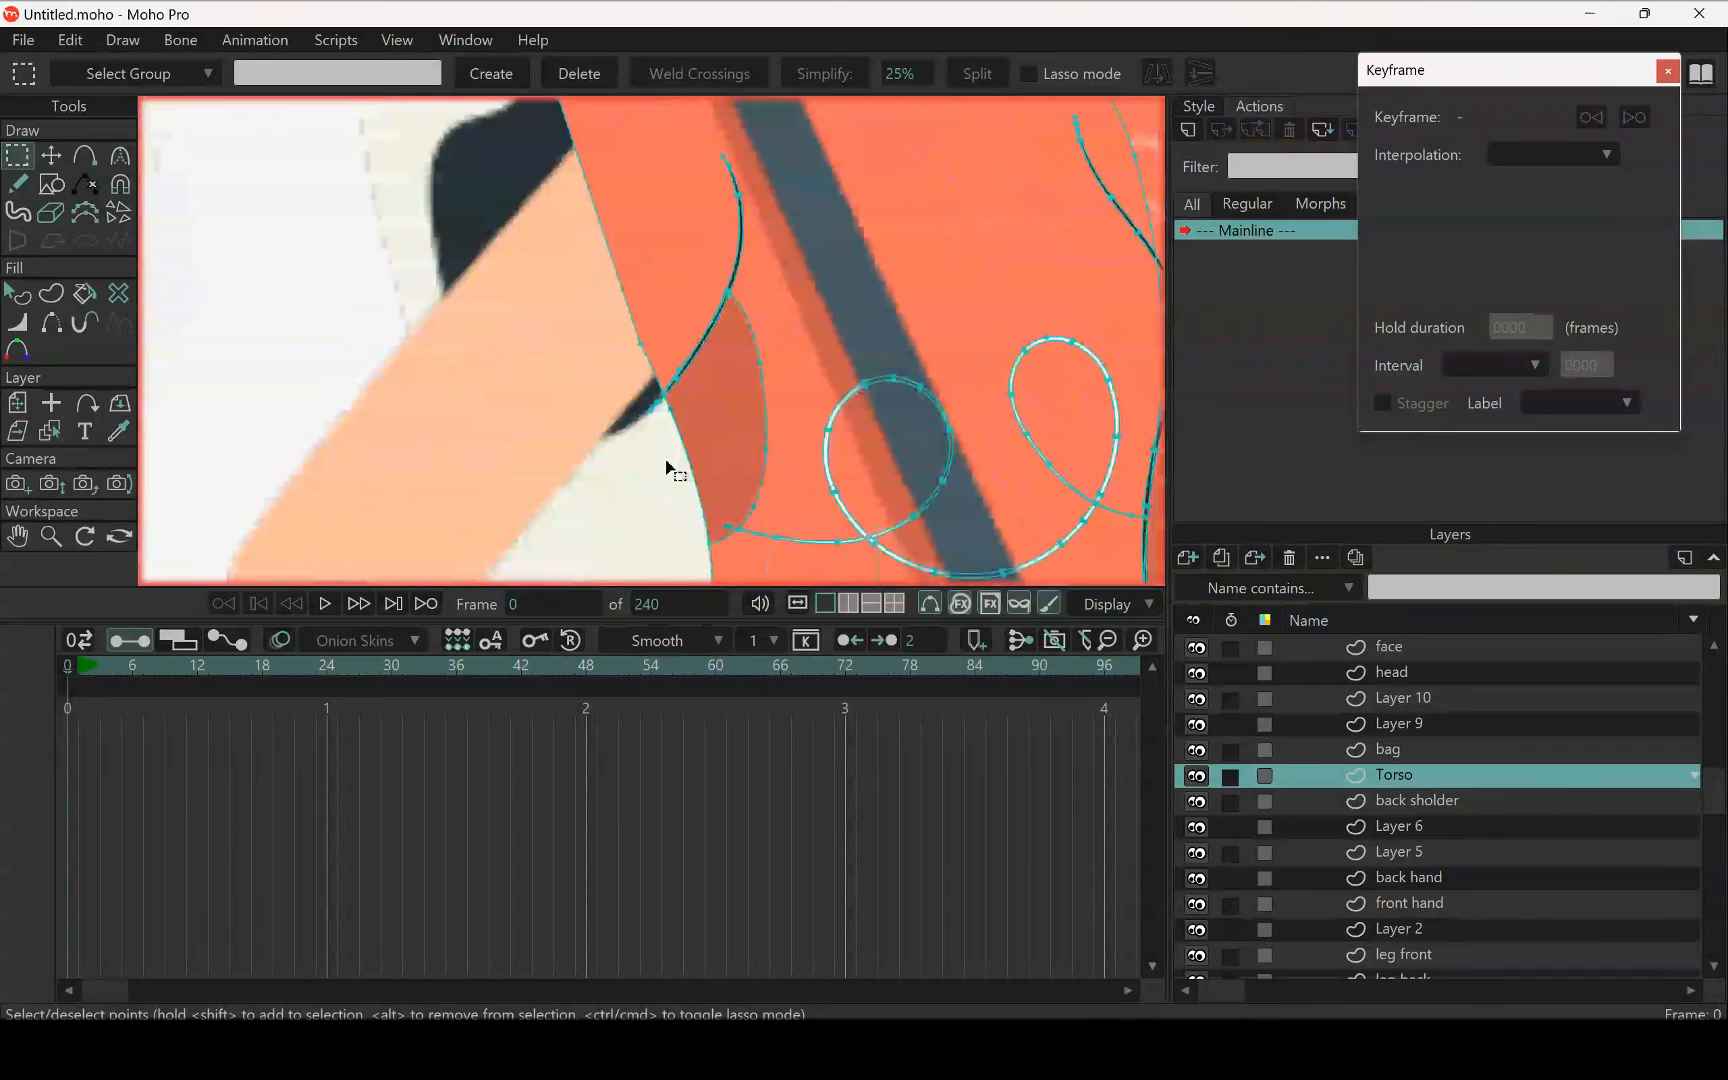
{"action": "scroll", "coordinate": [666, 467], "scroll_direction": "down", "scroll_amount": 1}
{"action": "scroll", "coordinate": [666, 468], "scroll_direction": "up", "scroll_amount": 1}
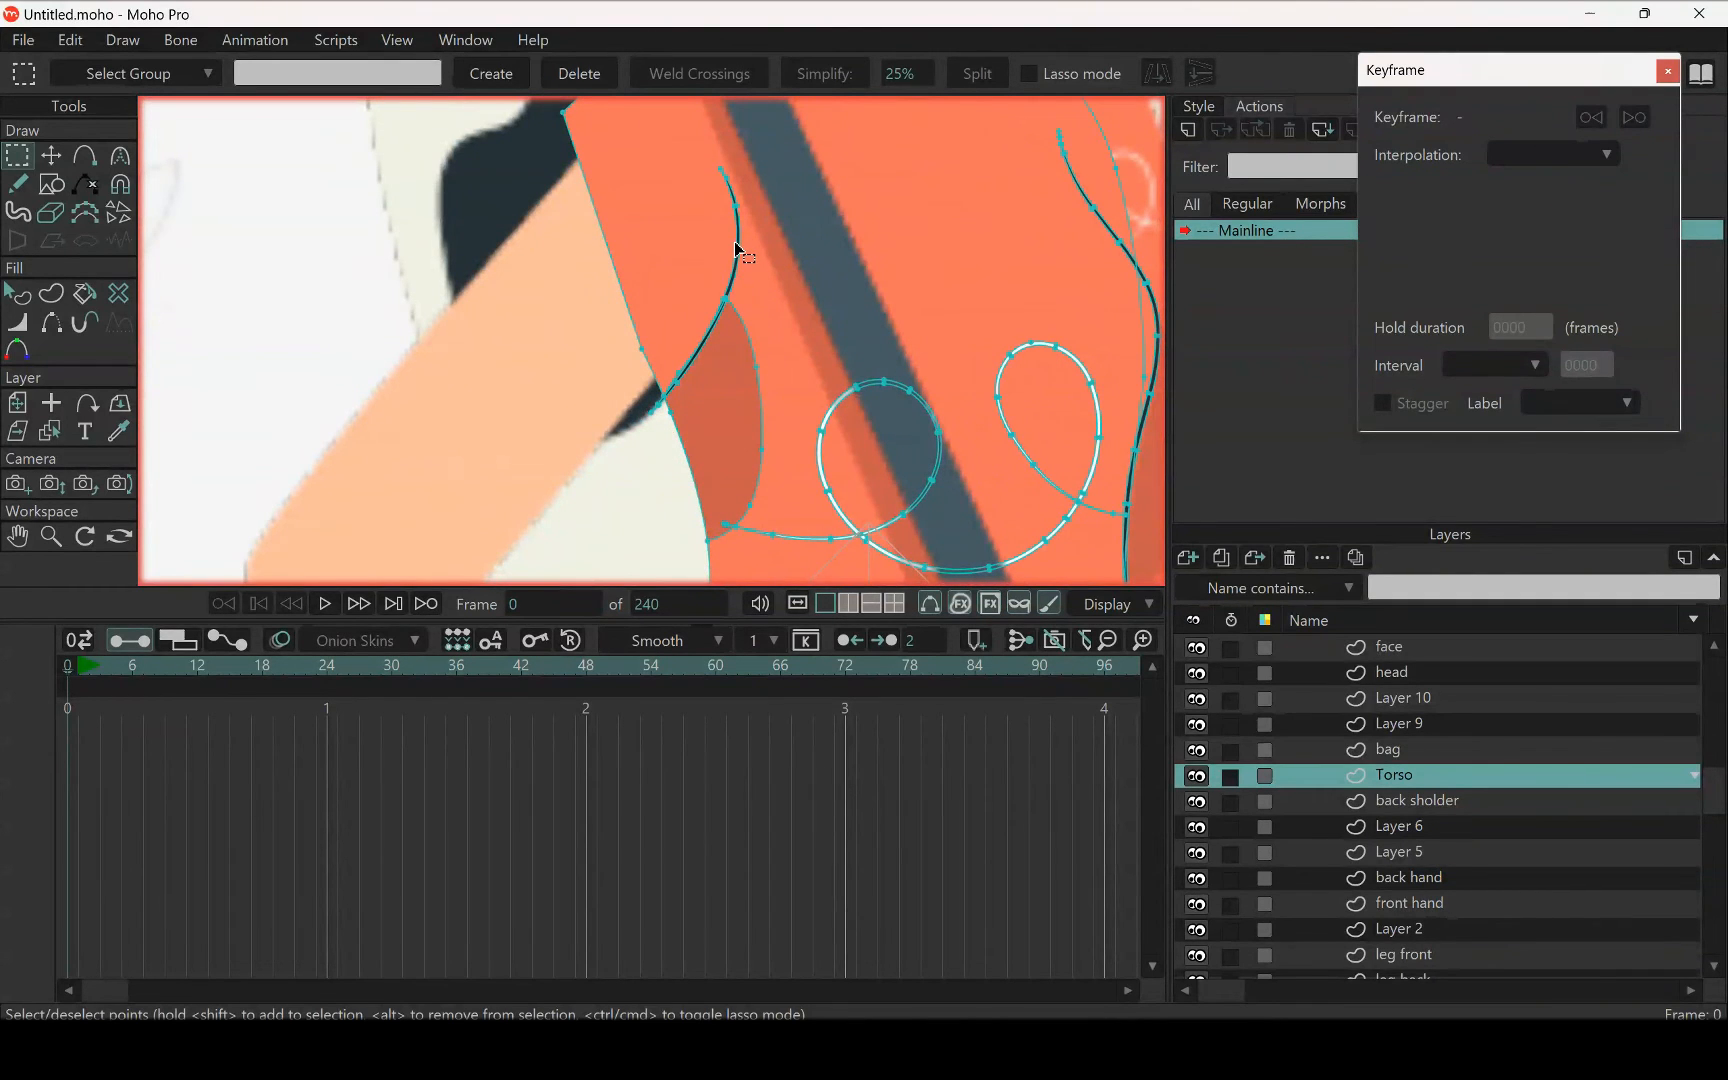
{"action": "scroll", "coordinate": [737, 250], "scroll_direction": "down", "scroll_amount": 4}
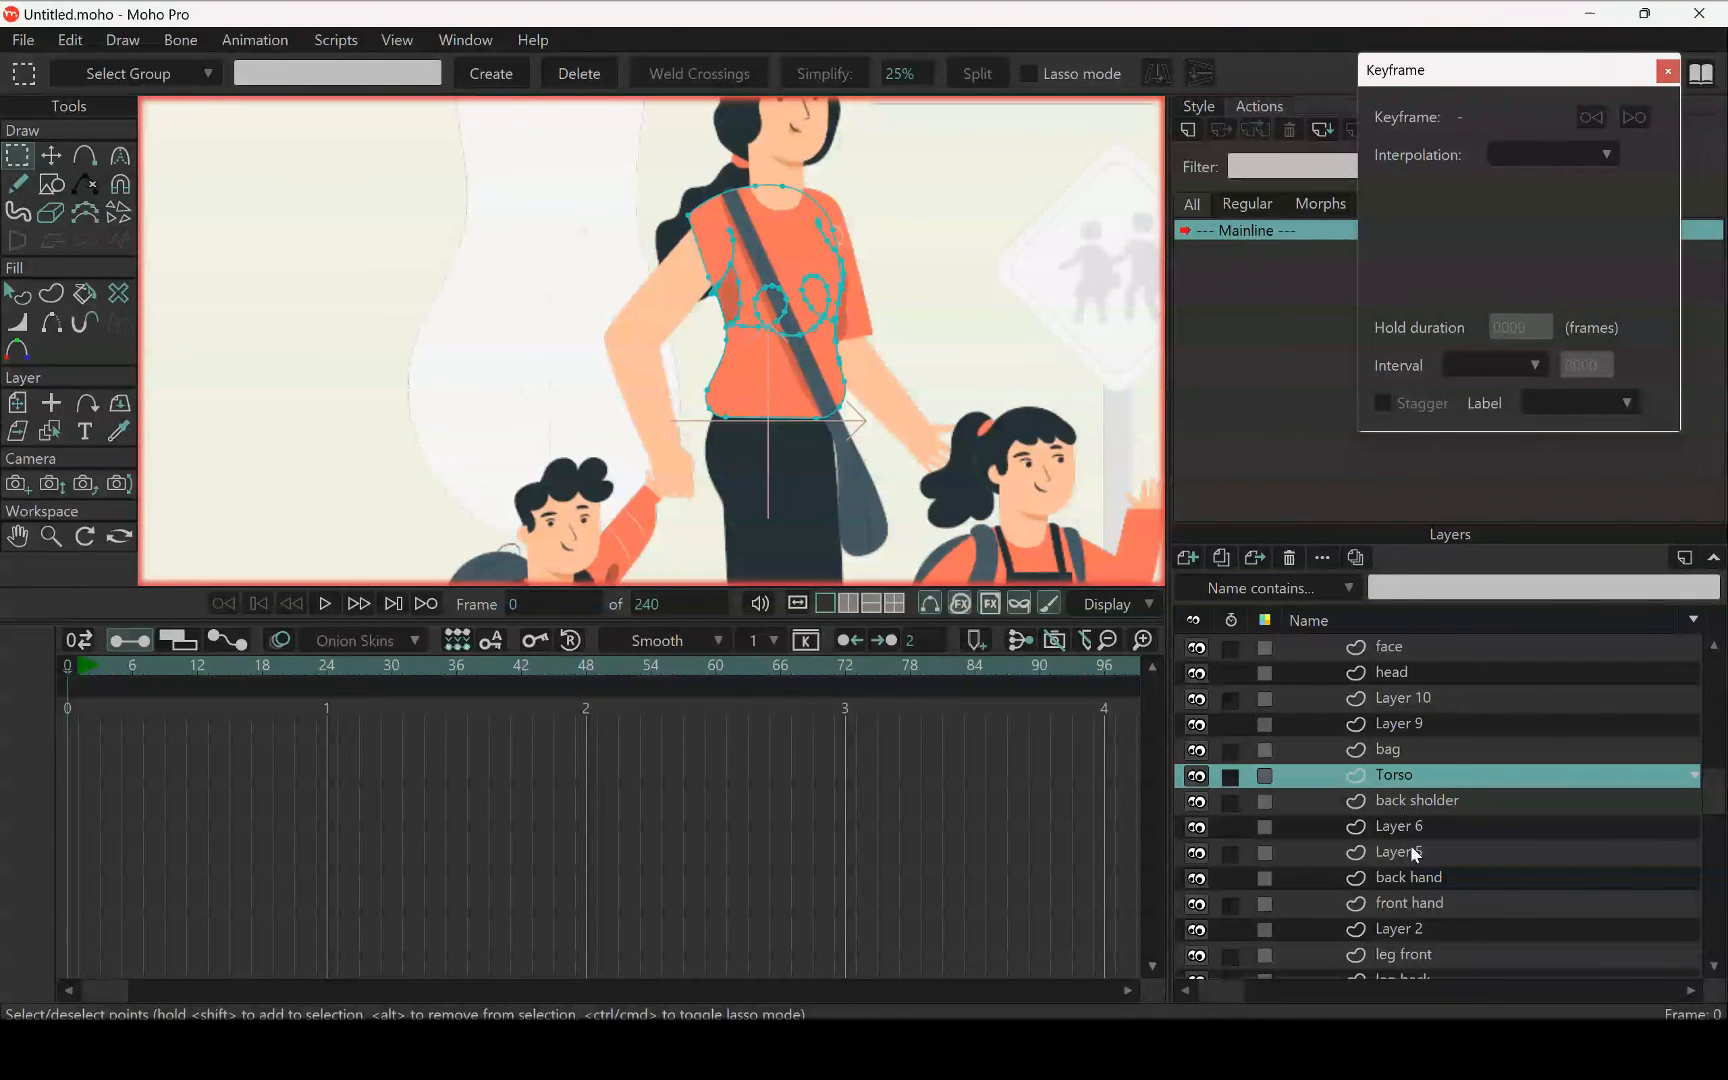
{"action": "left_click", "coordinate": [1425, 905]}
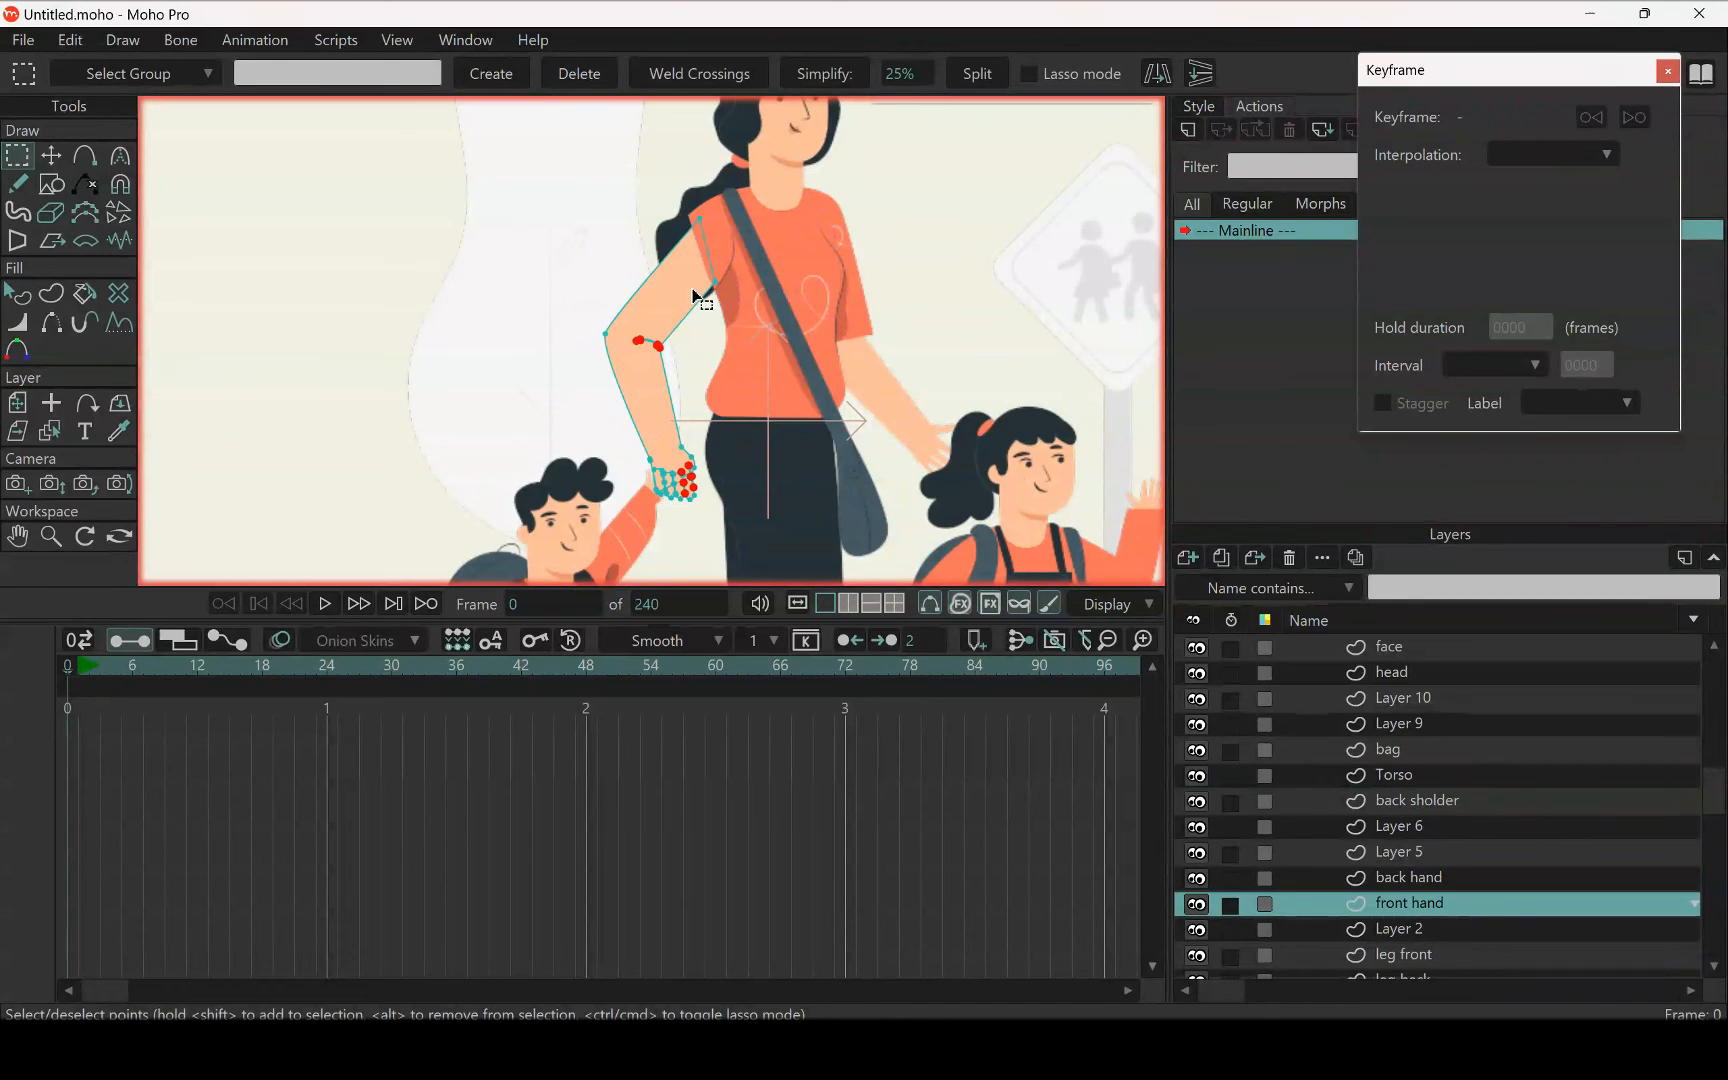
{"action": "key", "text": "ctrl+v"}
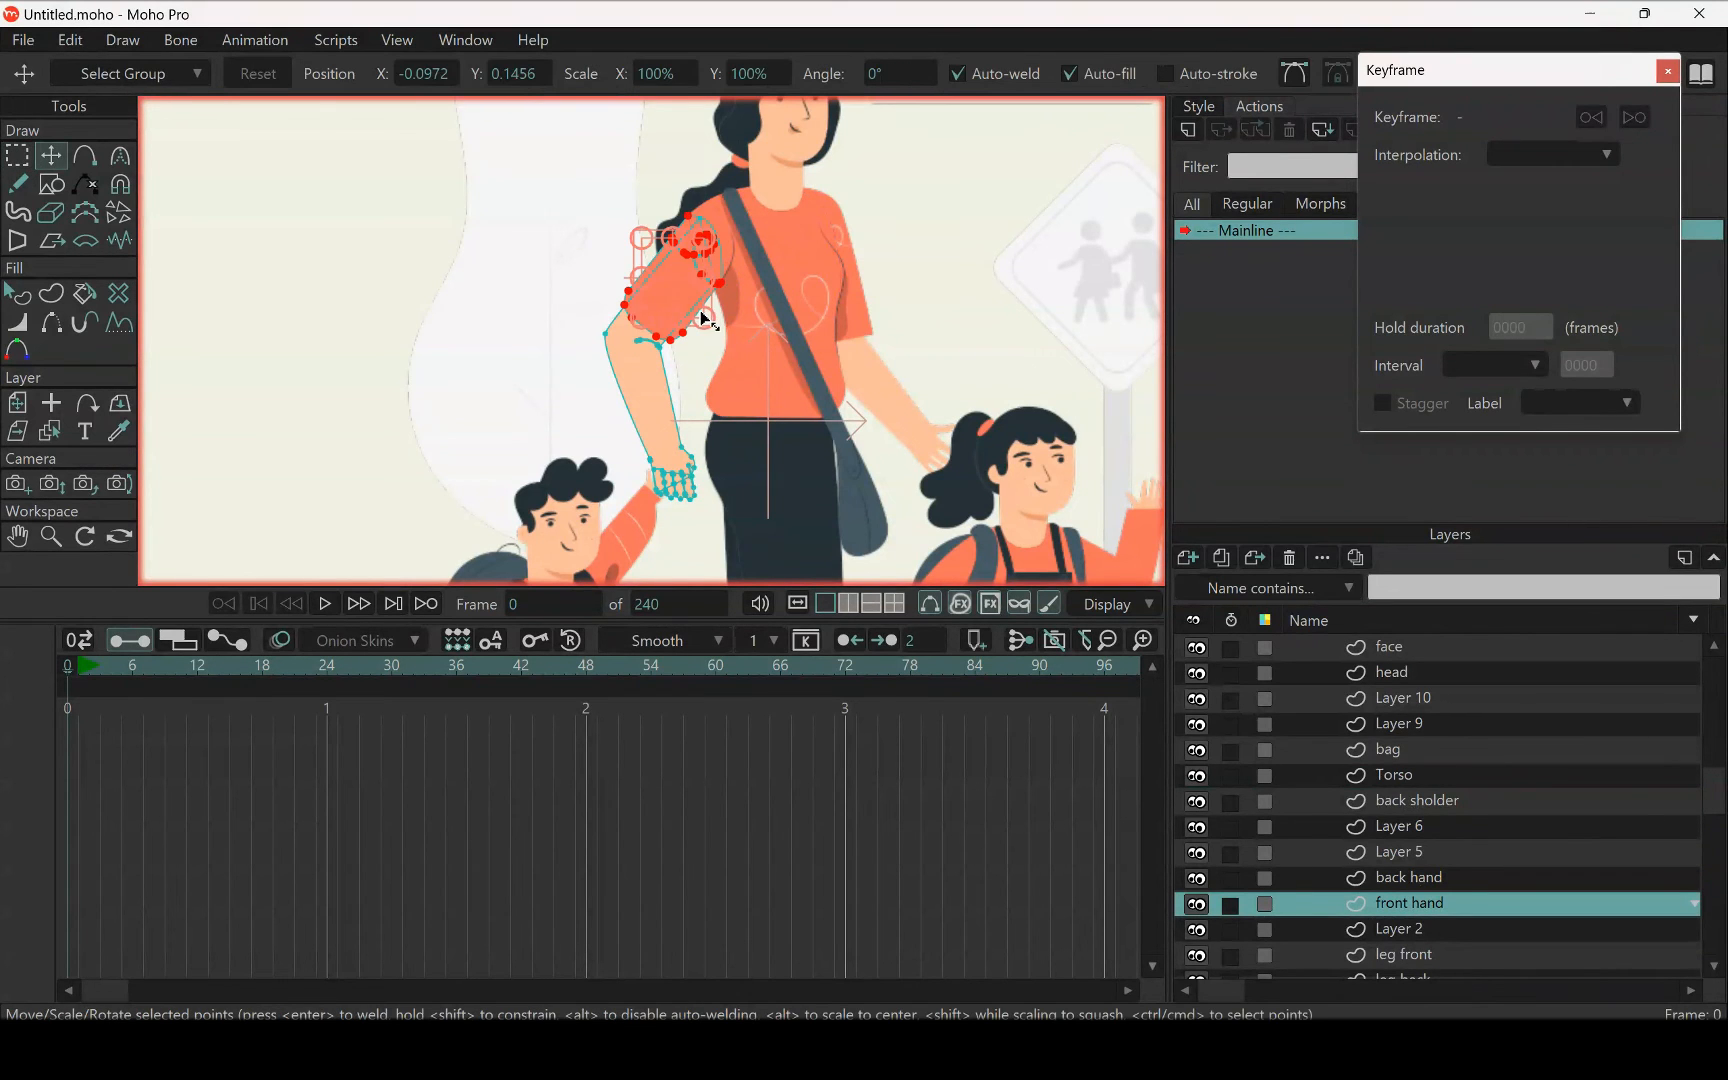
{"action": "scroll", "coordinate": [703, 318], "scroll_direction": "up", "scroll_amount": 5}
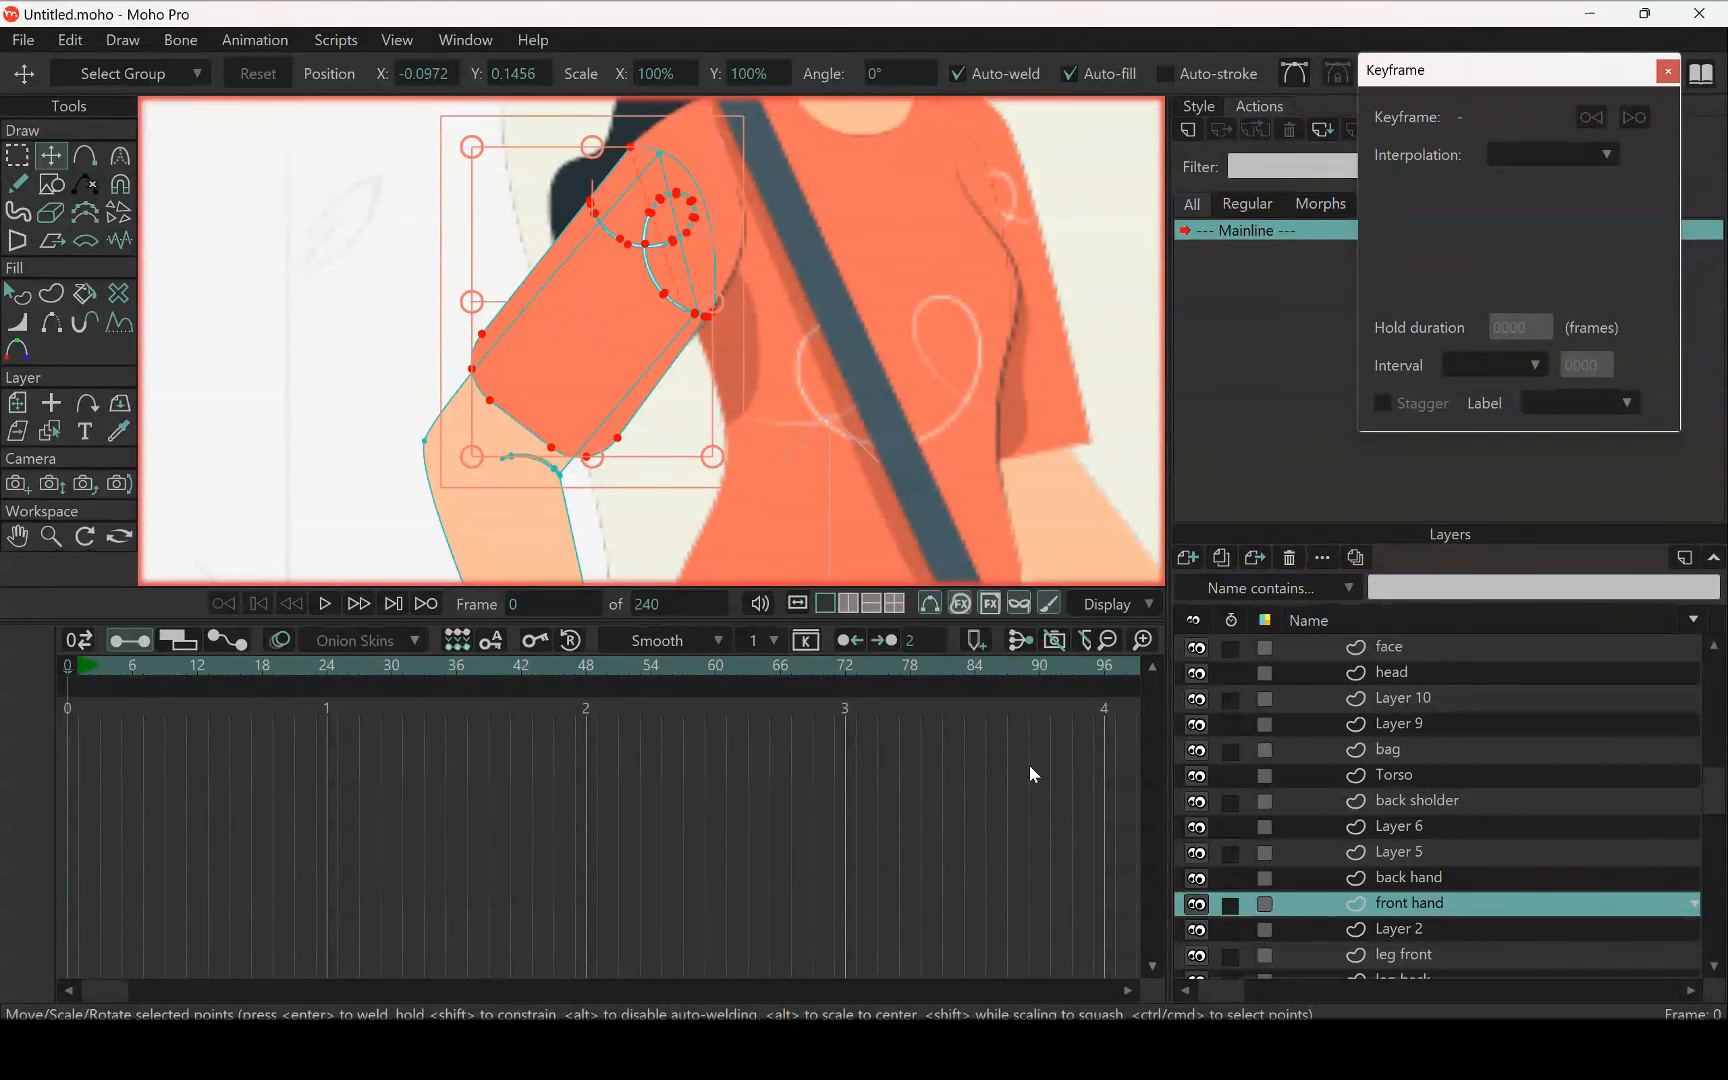
{"action": "scroll", "coordinate": [585, 455], "scroll_direction": "down", "scroll_amount": 5}
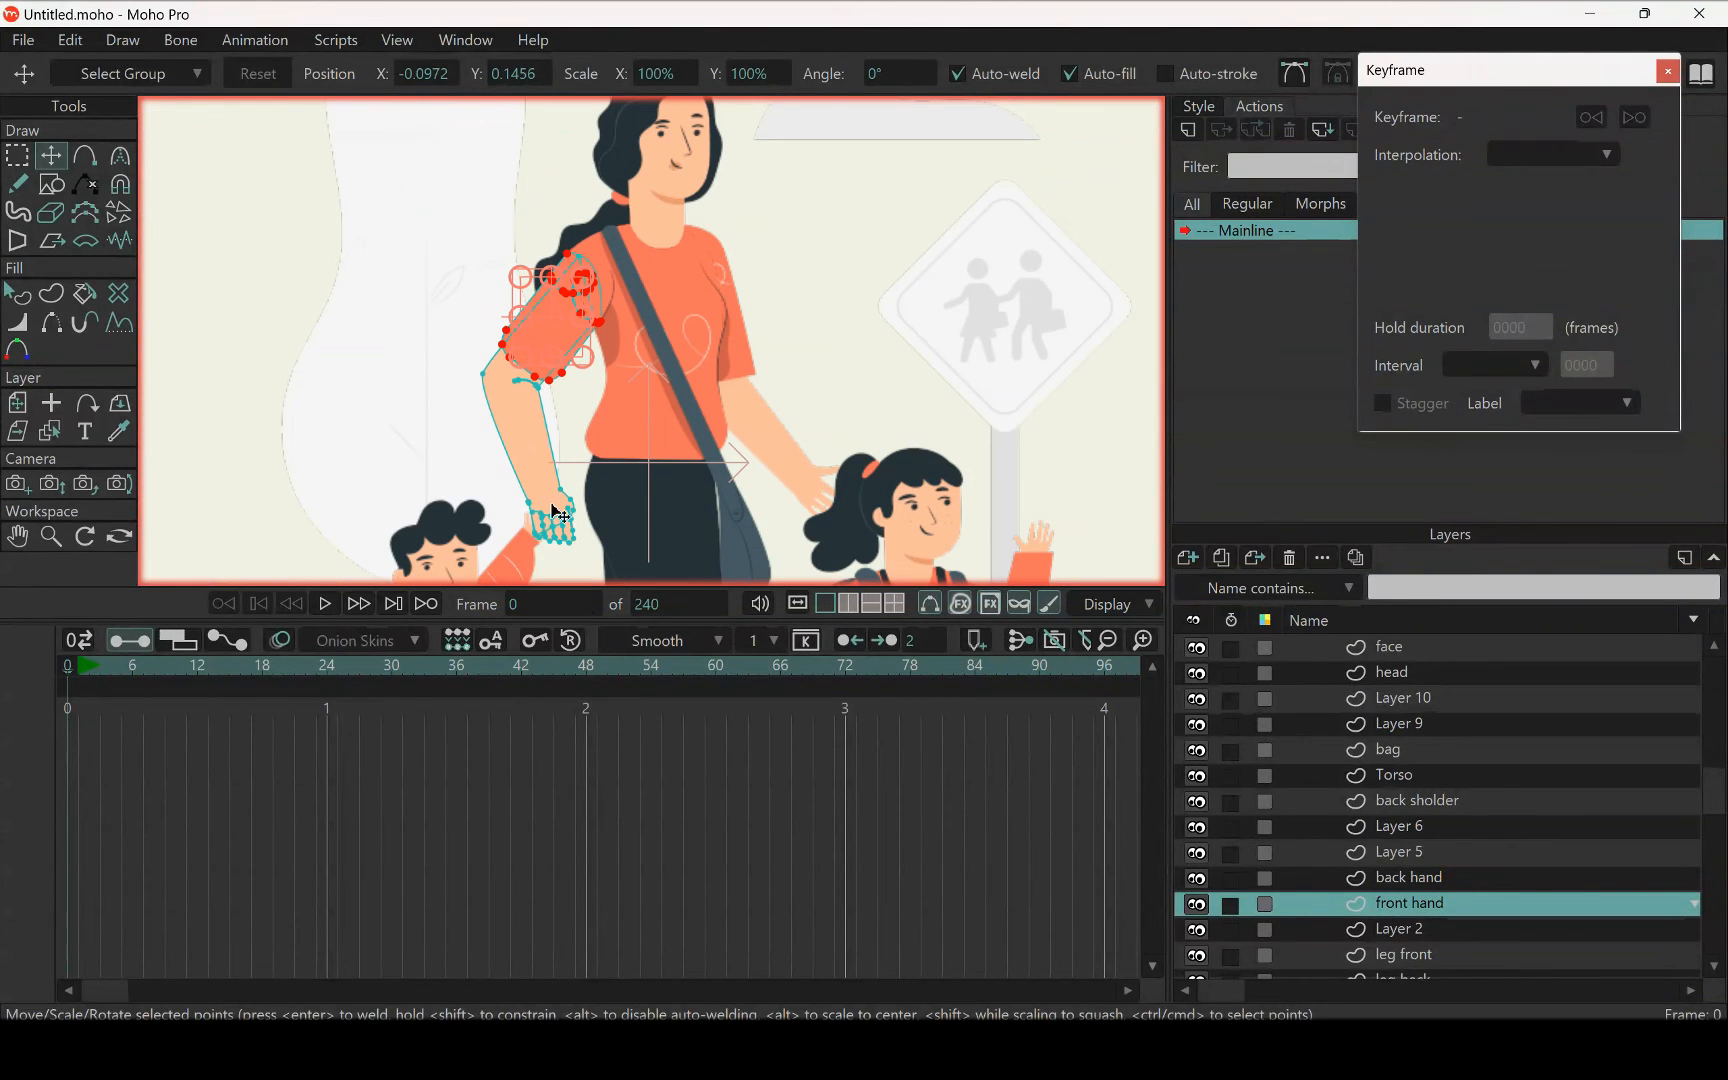
Check the back hand layer's artwork and move the front hand layer directly above the bag layer
{"action": "left_click", "coordinate": [1403, 879]}
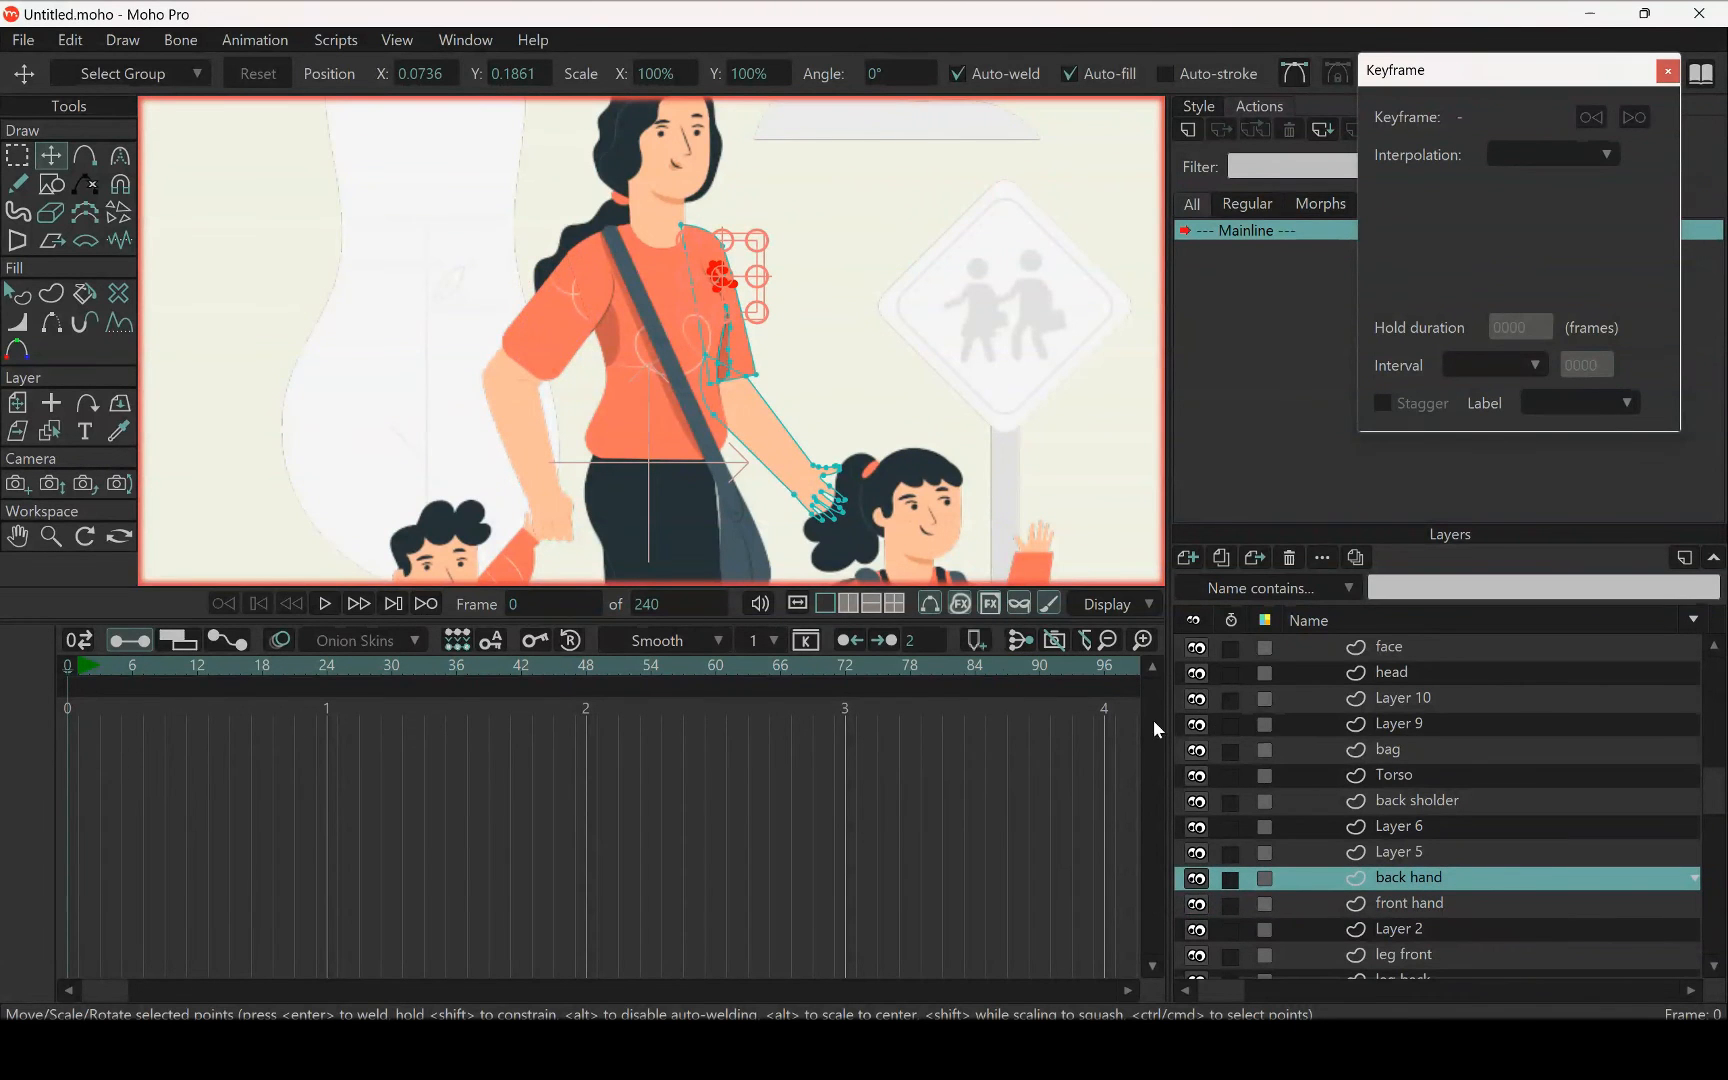
{"action": "scroll", "coordinate": [571, 289], "scroll_direction": "up", "scroll_amount": 5}
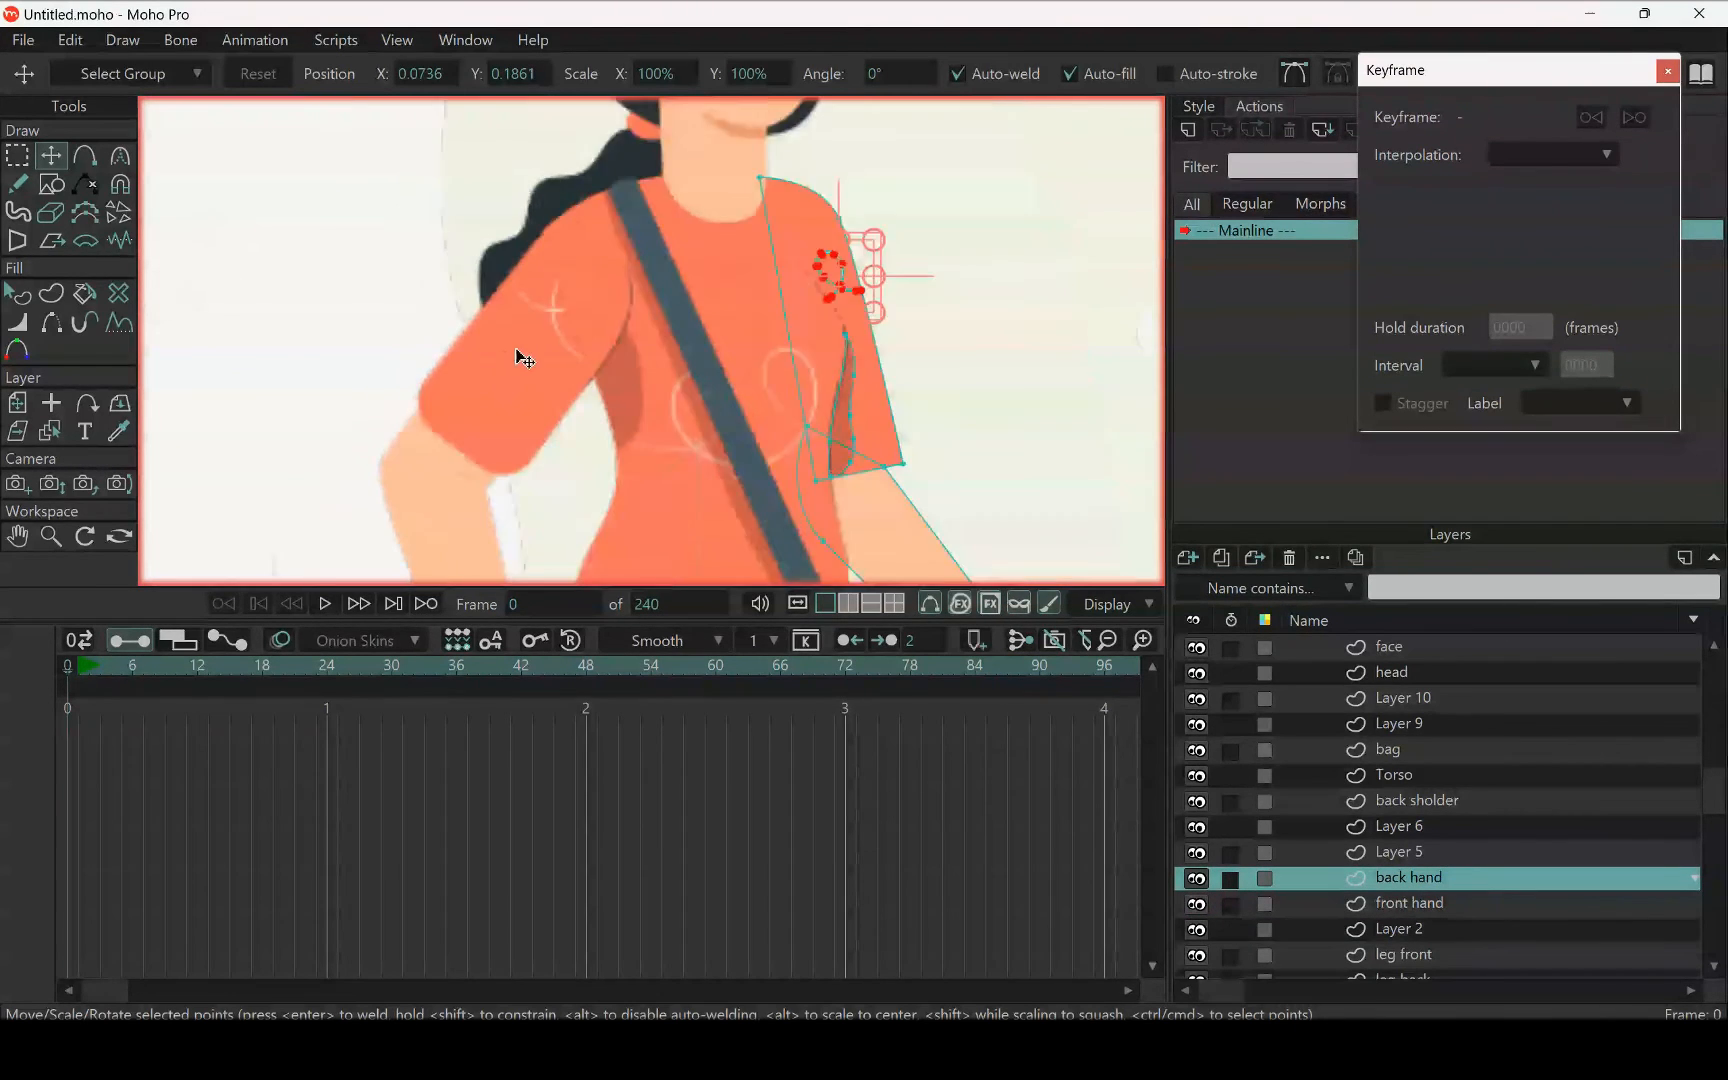
{"action": "scroll", "coordinate": [524, 358], "scroll_direction": "down", "scroll_amount": 1}
{"action": "left_click", "coordinate": [1410, 903]}
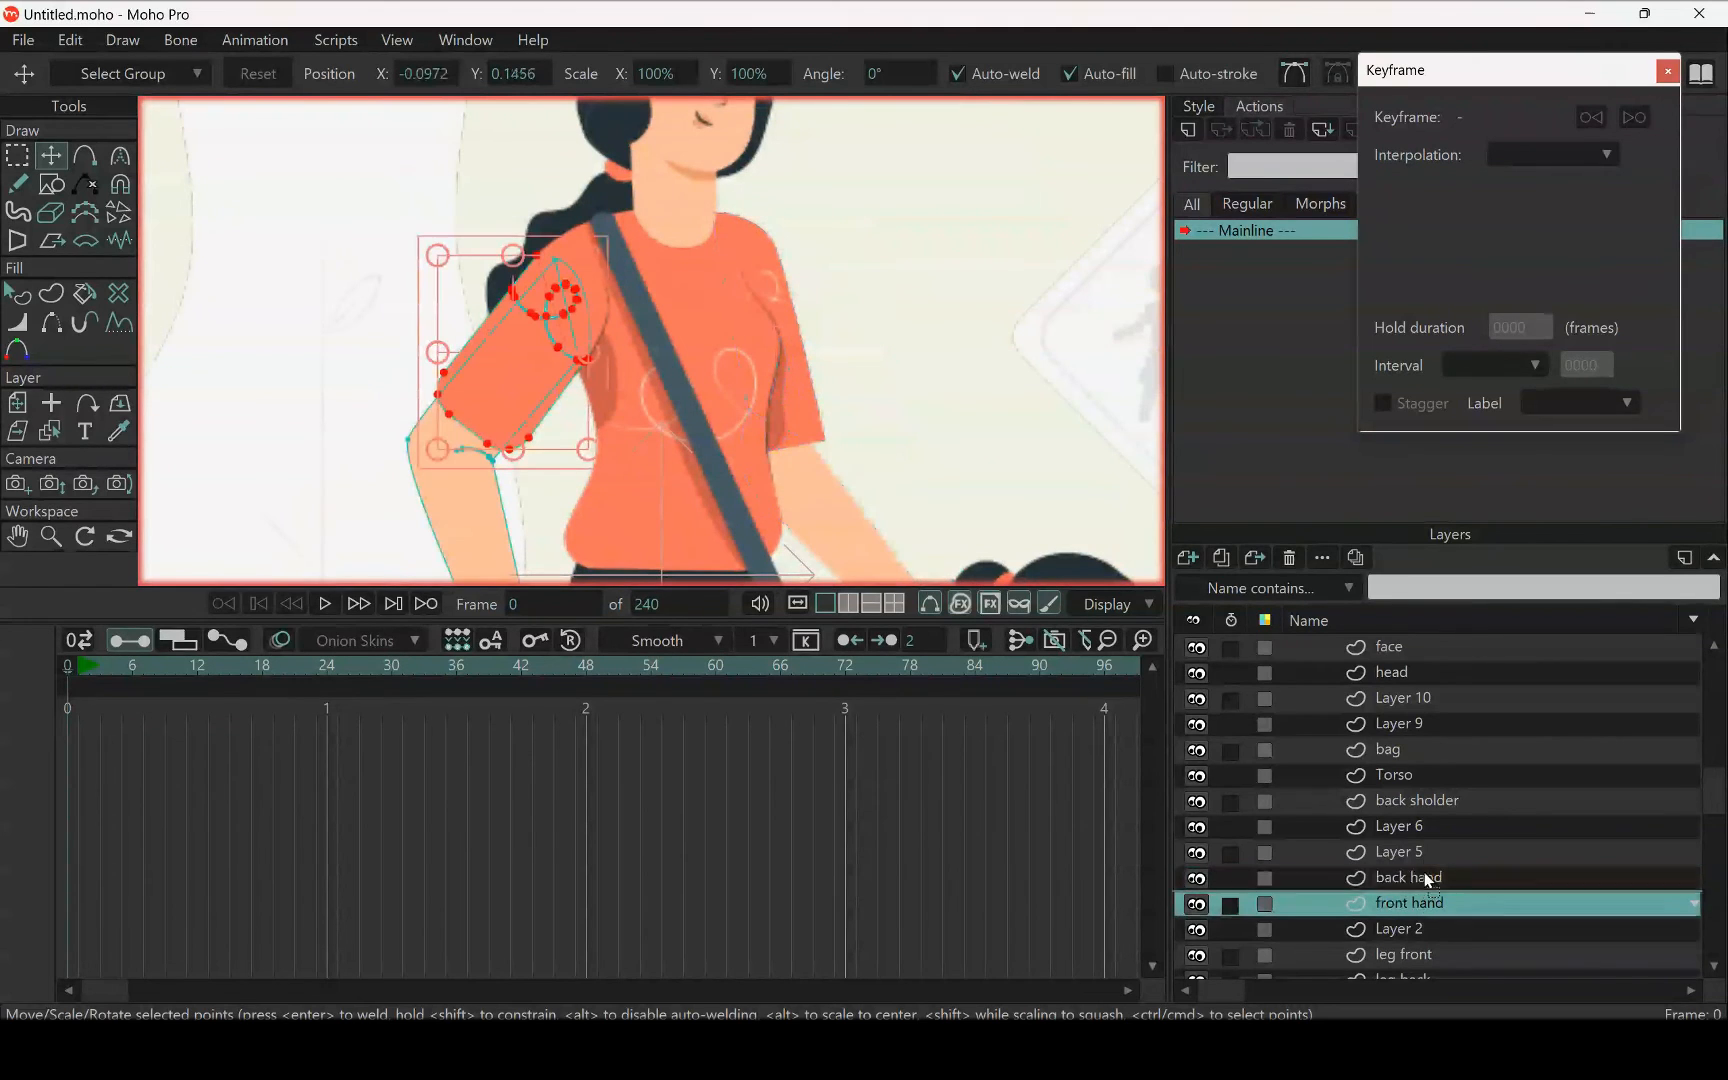
{"action": "left_click_drag", "start_coordinate": [1428, 880], "coordinate": [1413, 748]}
{"action": "scroll", "coordinate": [651, 381], "scroll_direction": "down", "scroll_amount": 5}
{"action": "scroll", "coordinate": [651, 381], "scroll_direction": "up", "scroll_amount": 6}
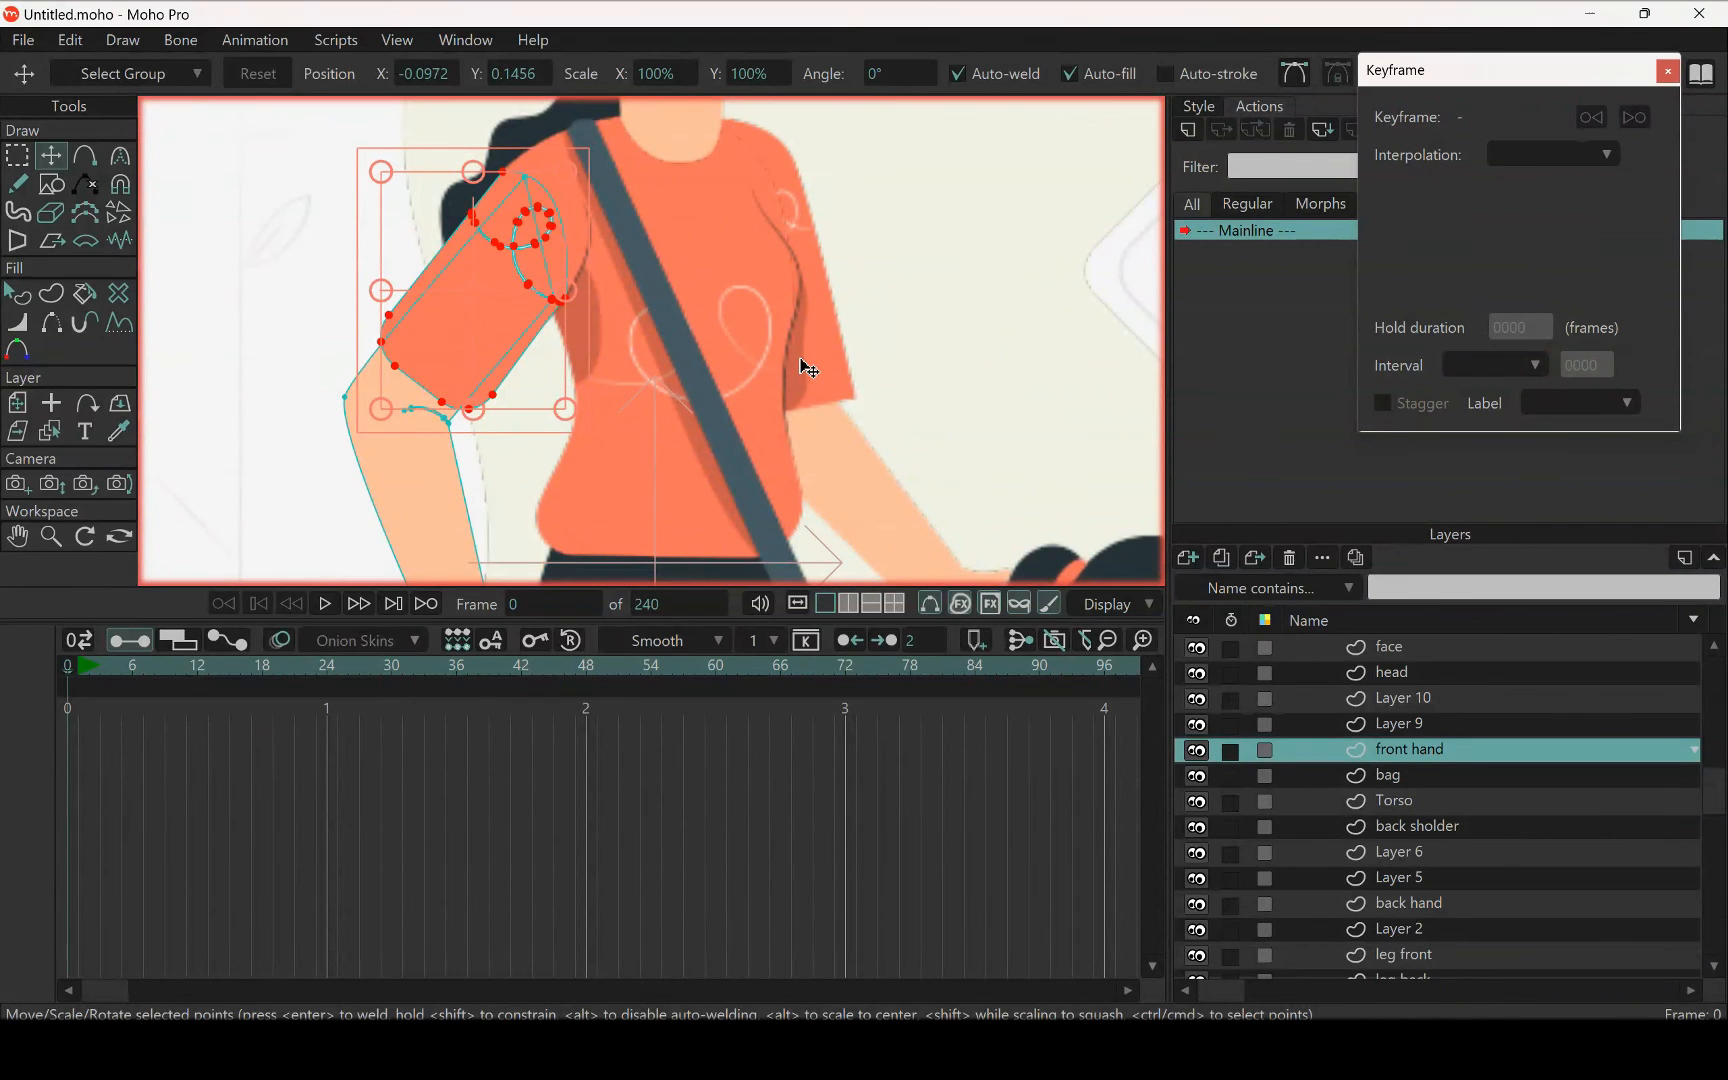
{"action": "left_click", "coordinate": [1440, 905]}
{"action": "left_click", "coordinate": [1415, 822]}
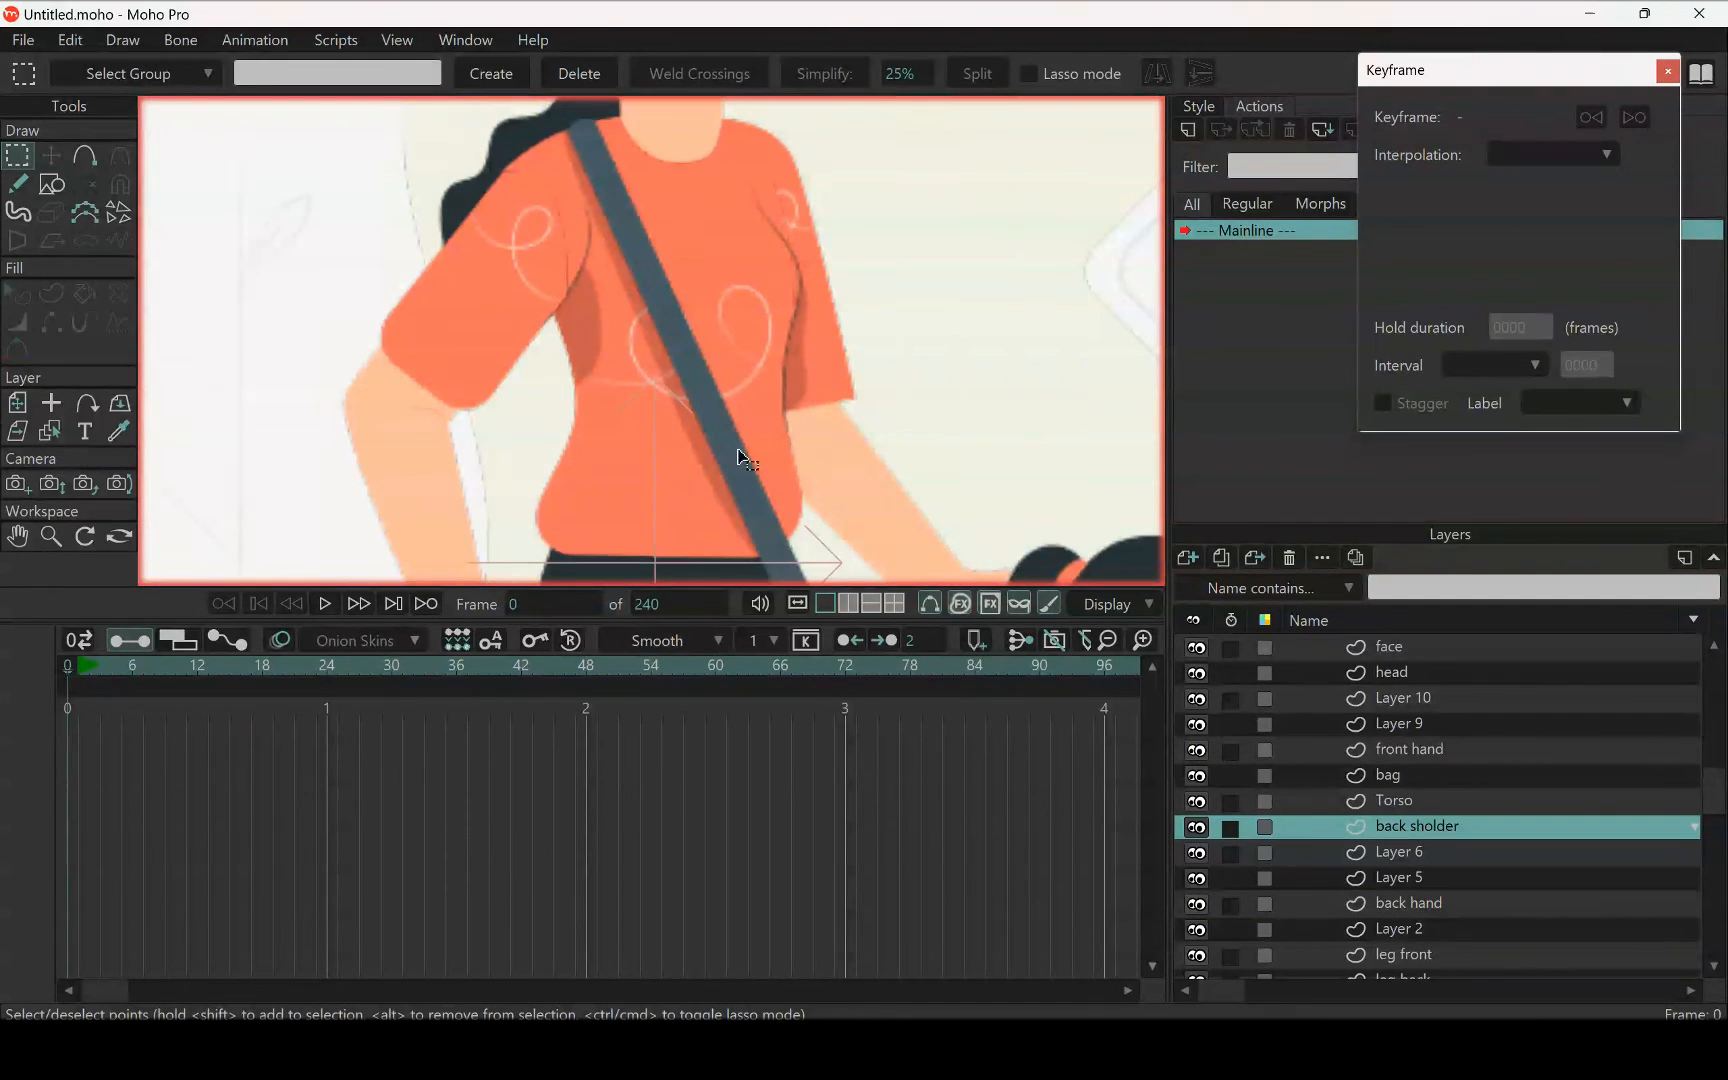
{"action": "scroll", "coordinate": [745, 458], "scroll_direction": "down", "scroll_amount": 10}
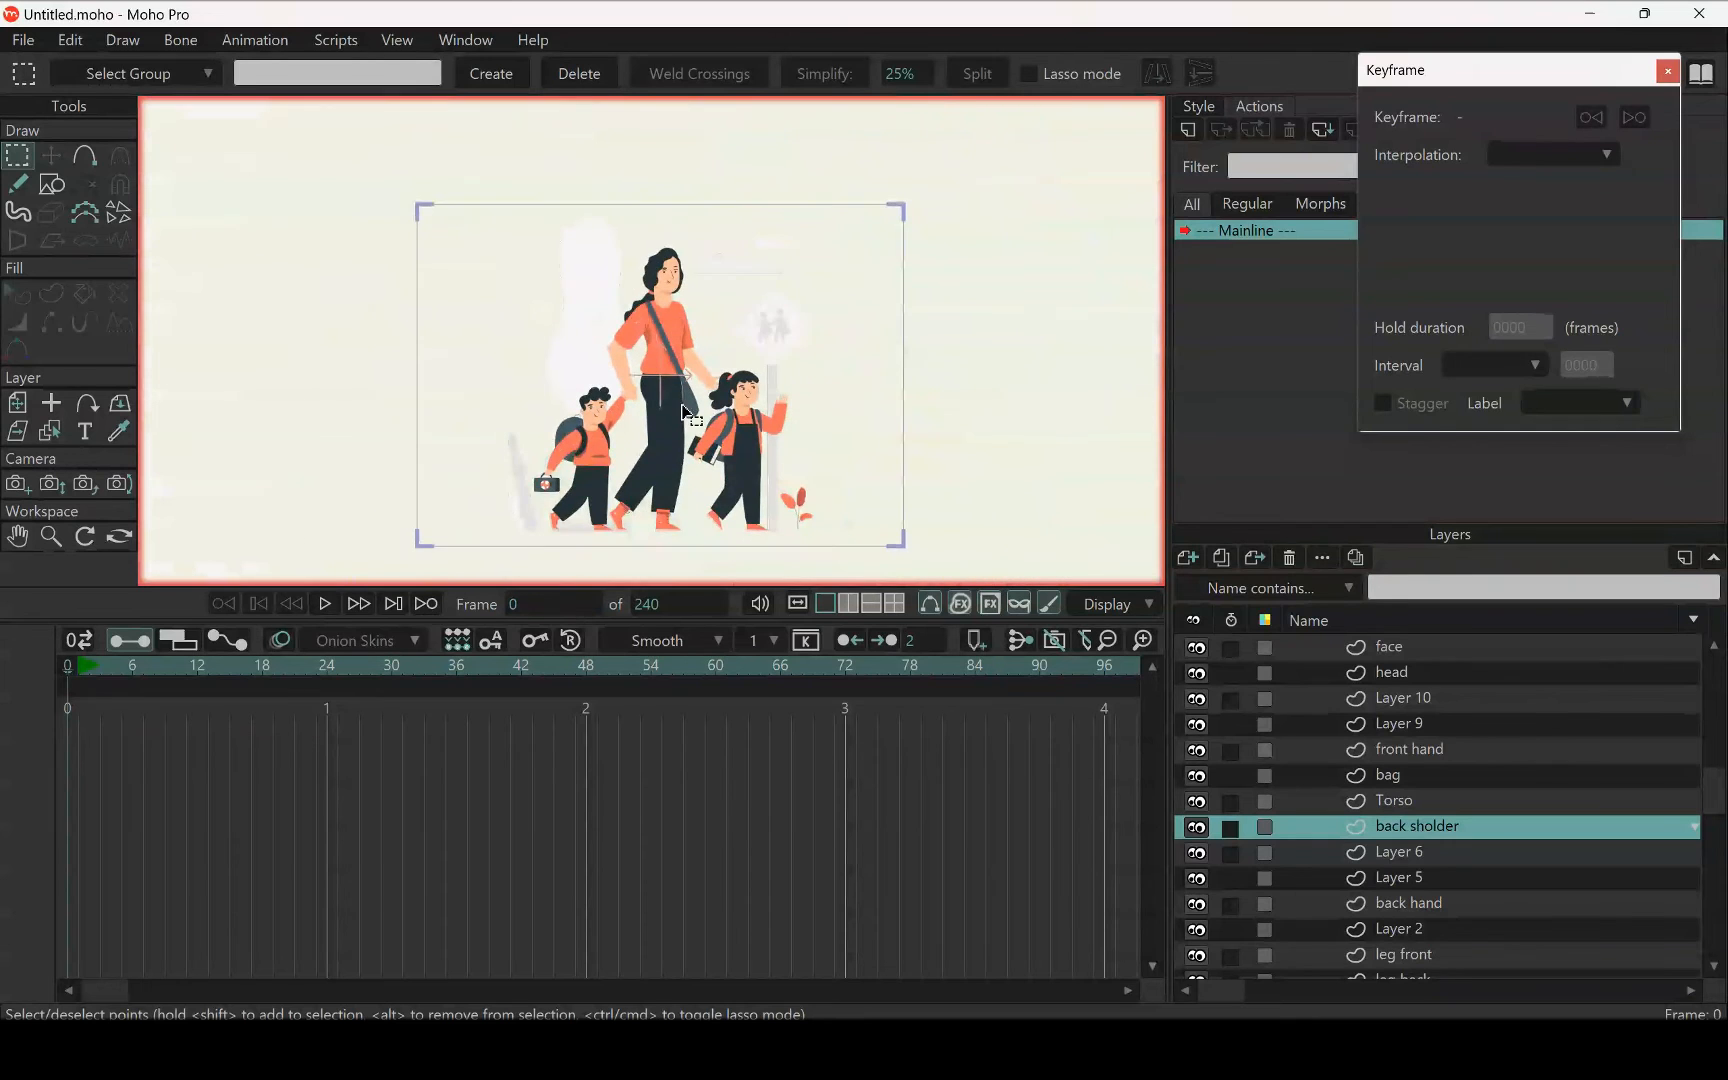
Find the layer holding the woman's back hair and ponytail, select all those hair shapes and cut them out of the leg front layer
{"action": "scroll", "coordinate": [684, 410], "scroll_direction": "up", "scroll_amount": 10}
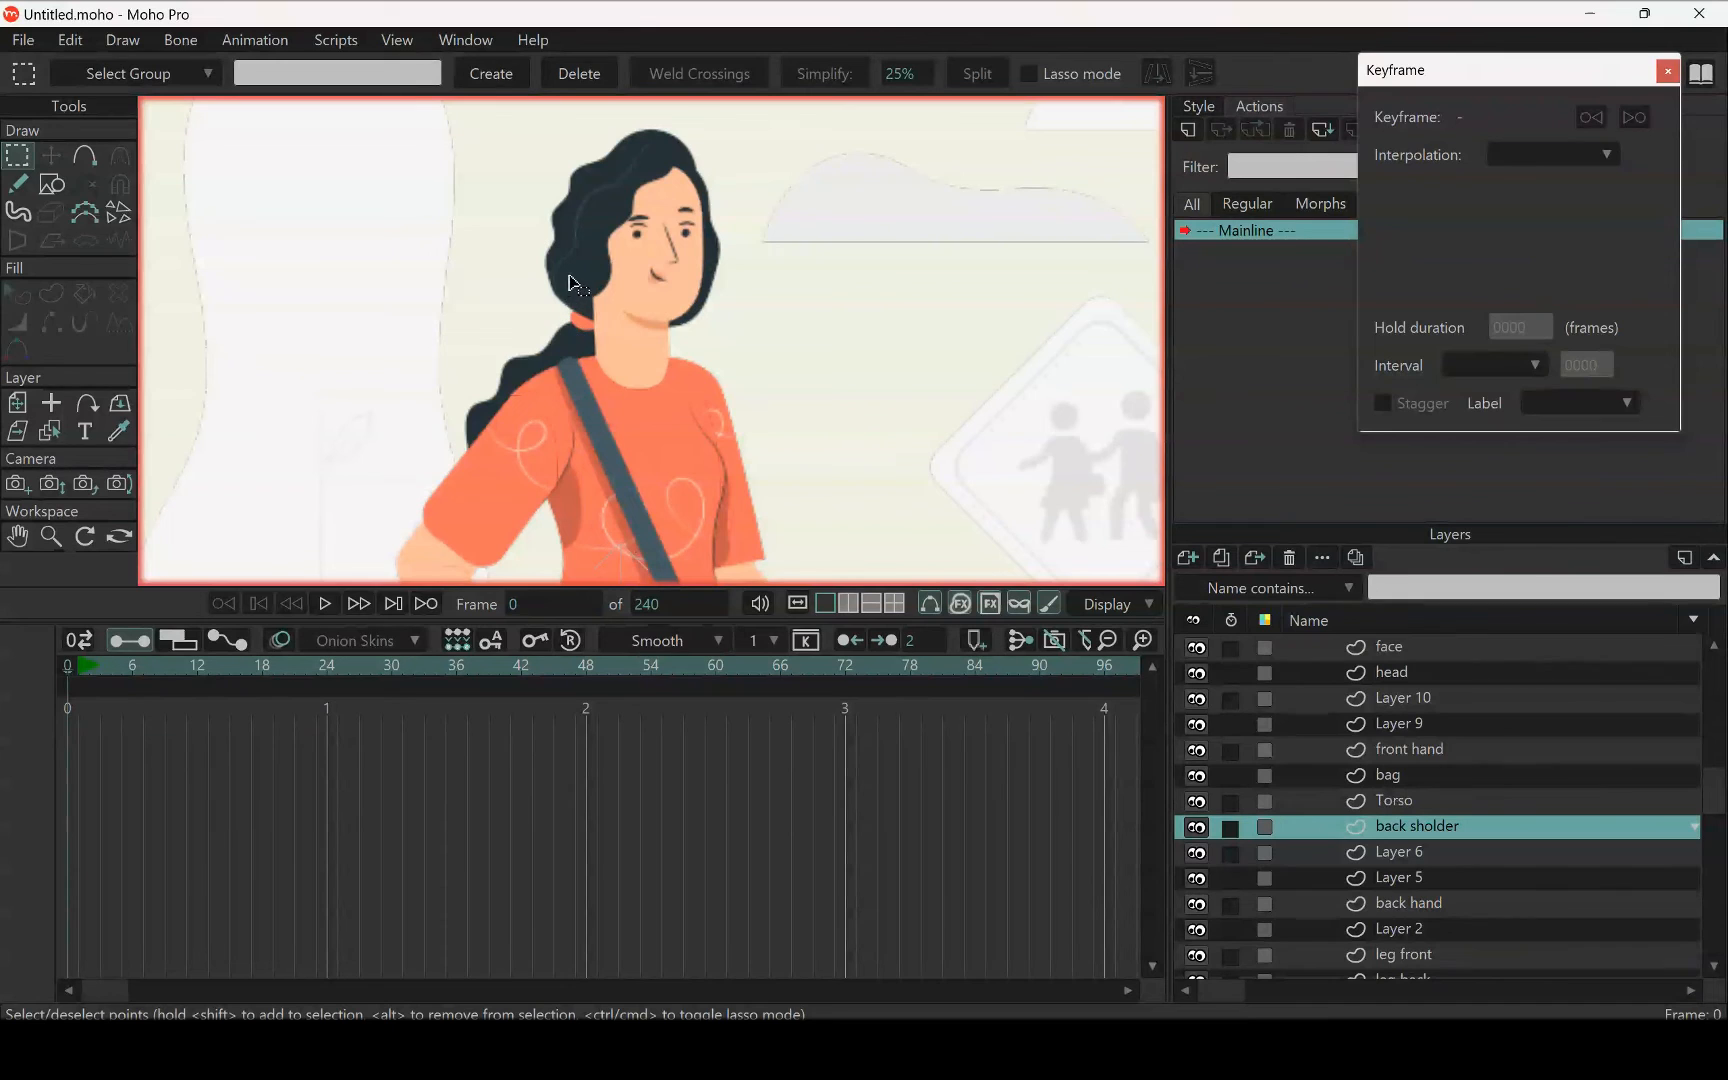
{"action": "left_click", "coordinate": [65, 432]}
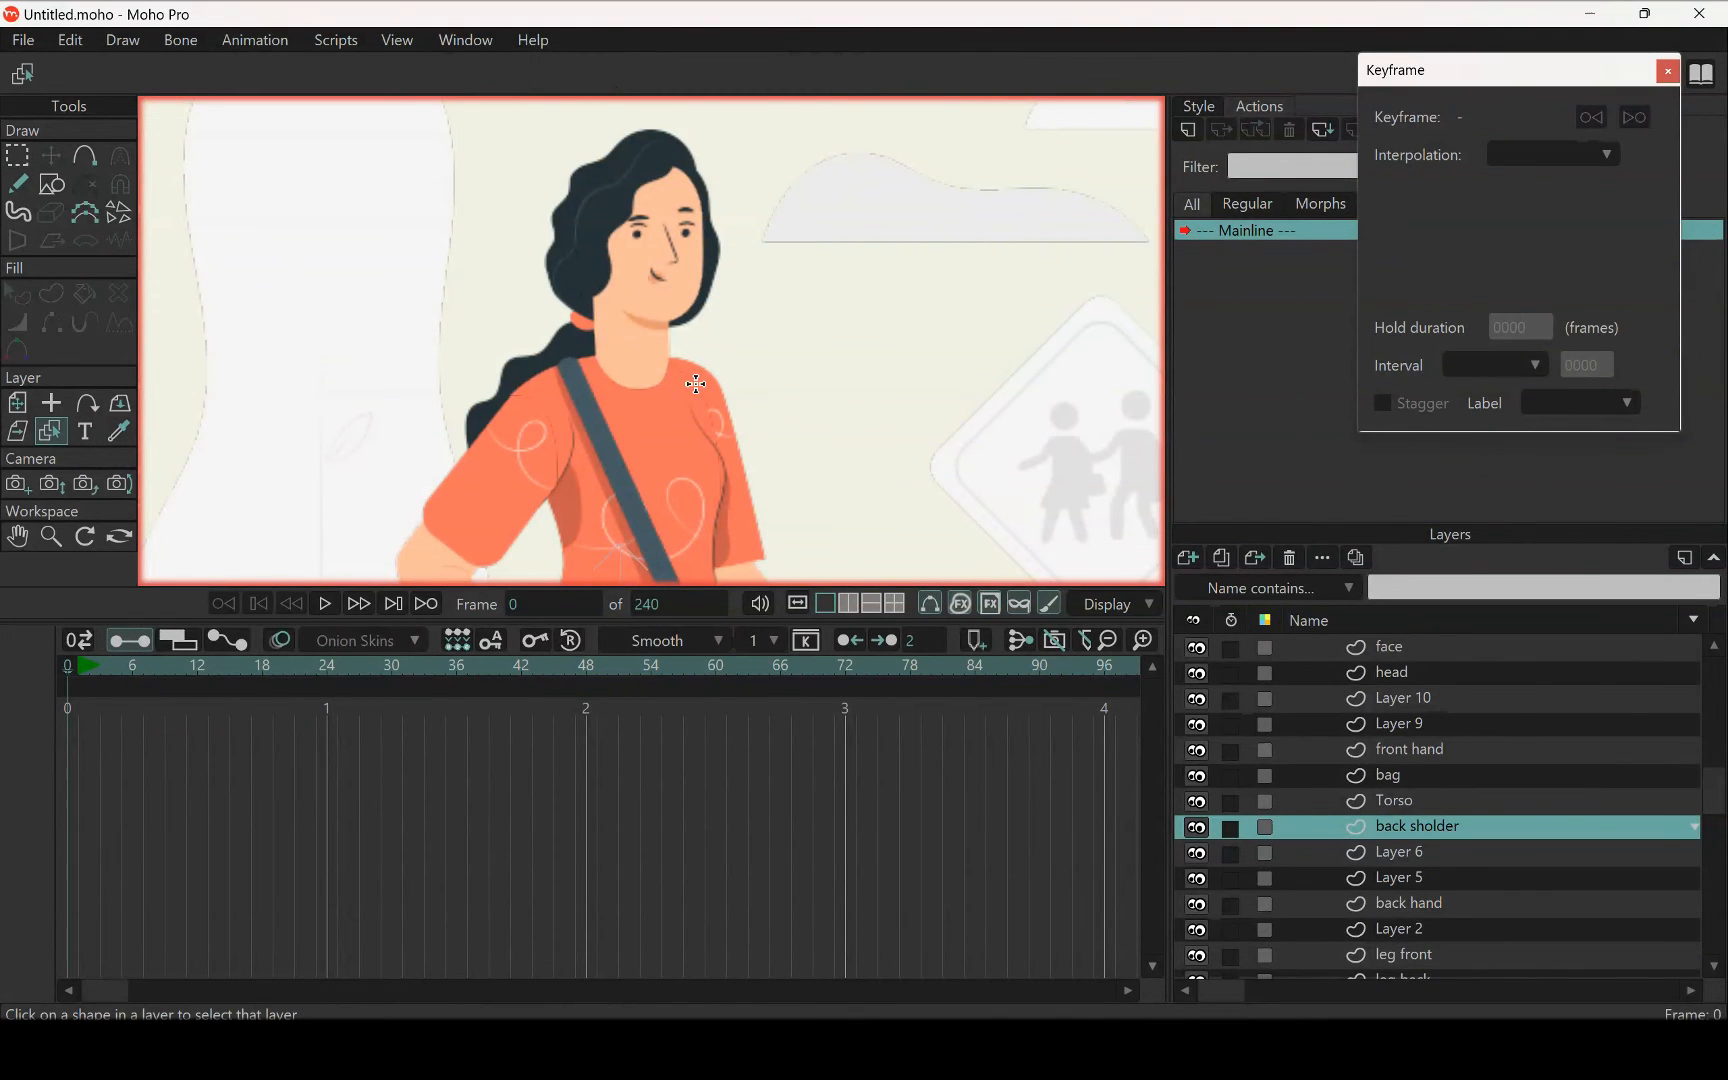
{"action": "left_click", "coordinate": [552, 350]}
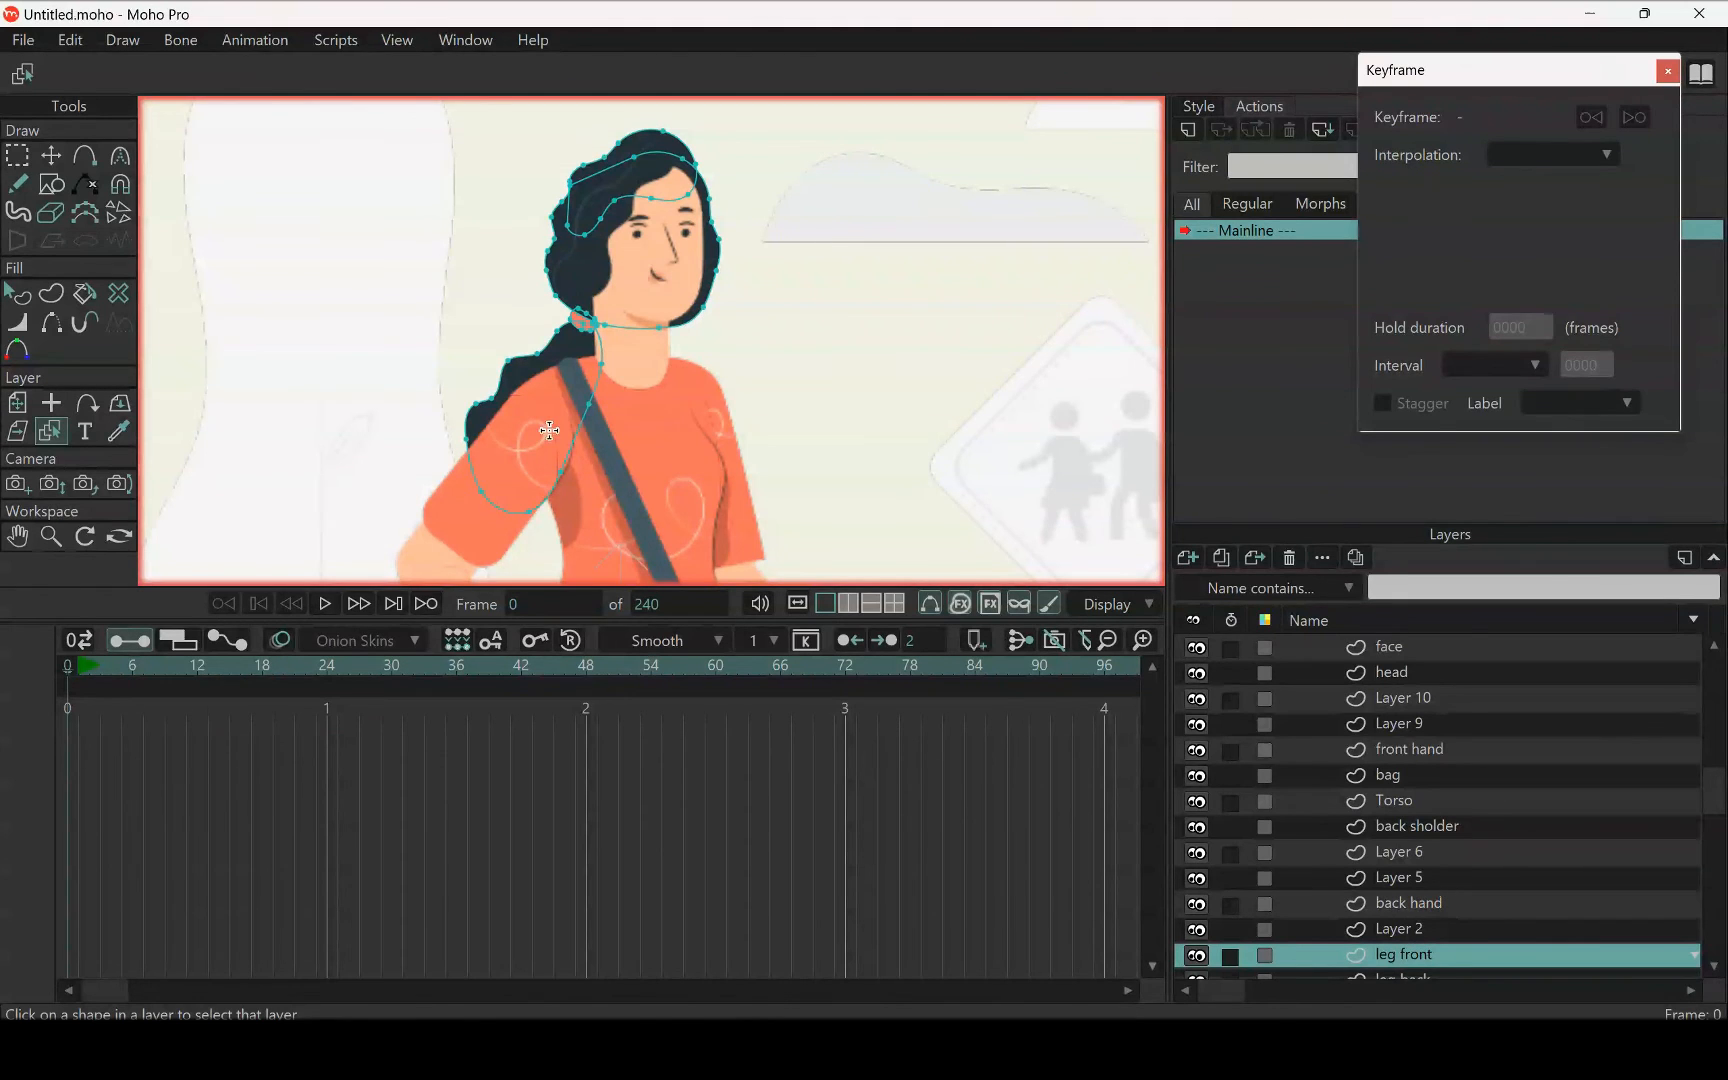
{"action": "scroll", "coordinate": [557, 350], "scroll_direction": "down", "scroll_amount": 8}
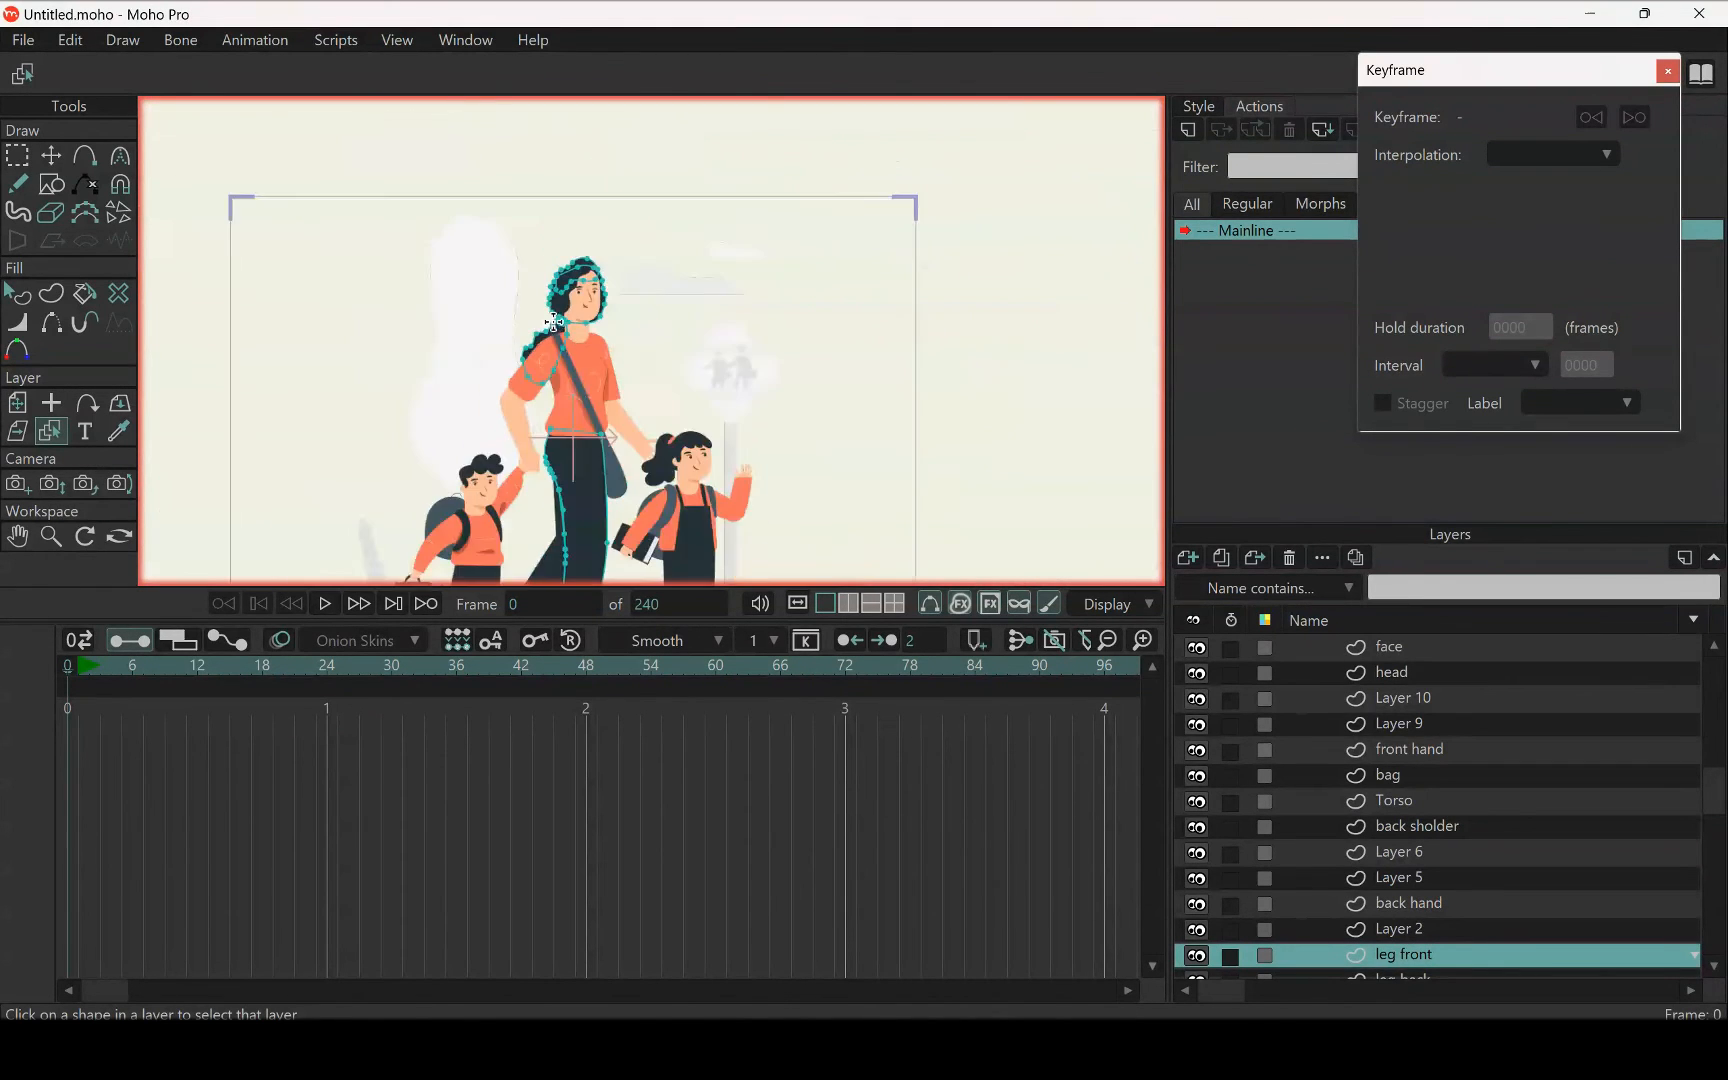
{"action": "scroll", "coordinate": [570, 339], "scroll_direction": "up", "scroll_amount": 6}
{"action": "left_click", "coordinate": [17, 155]}
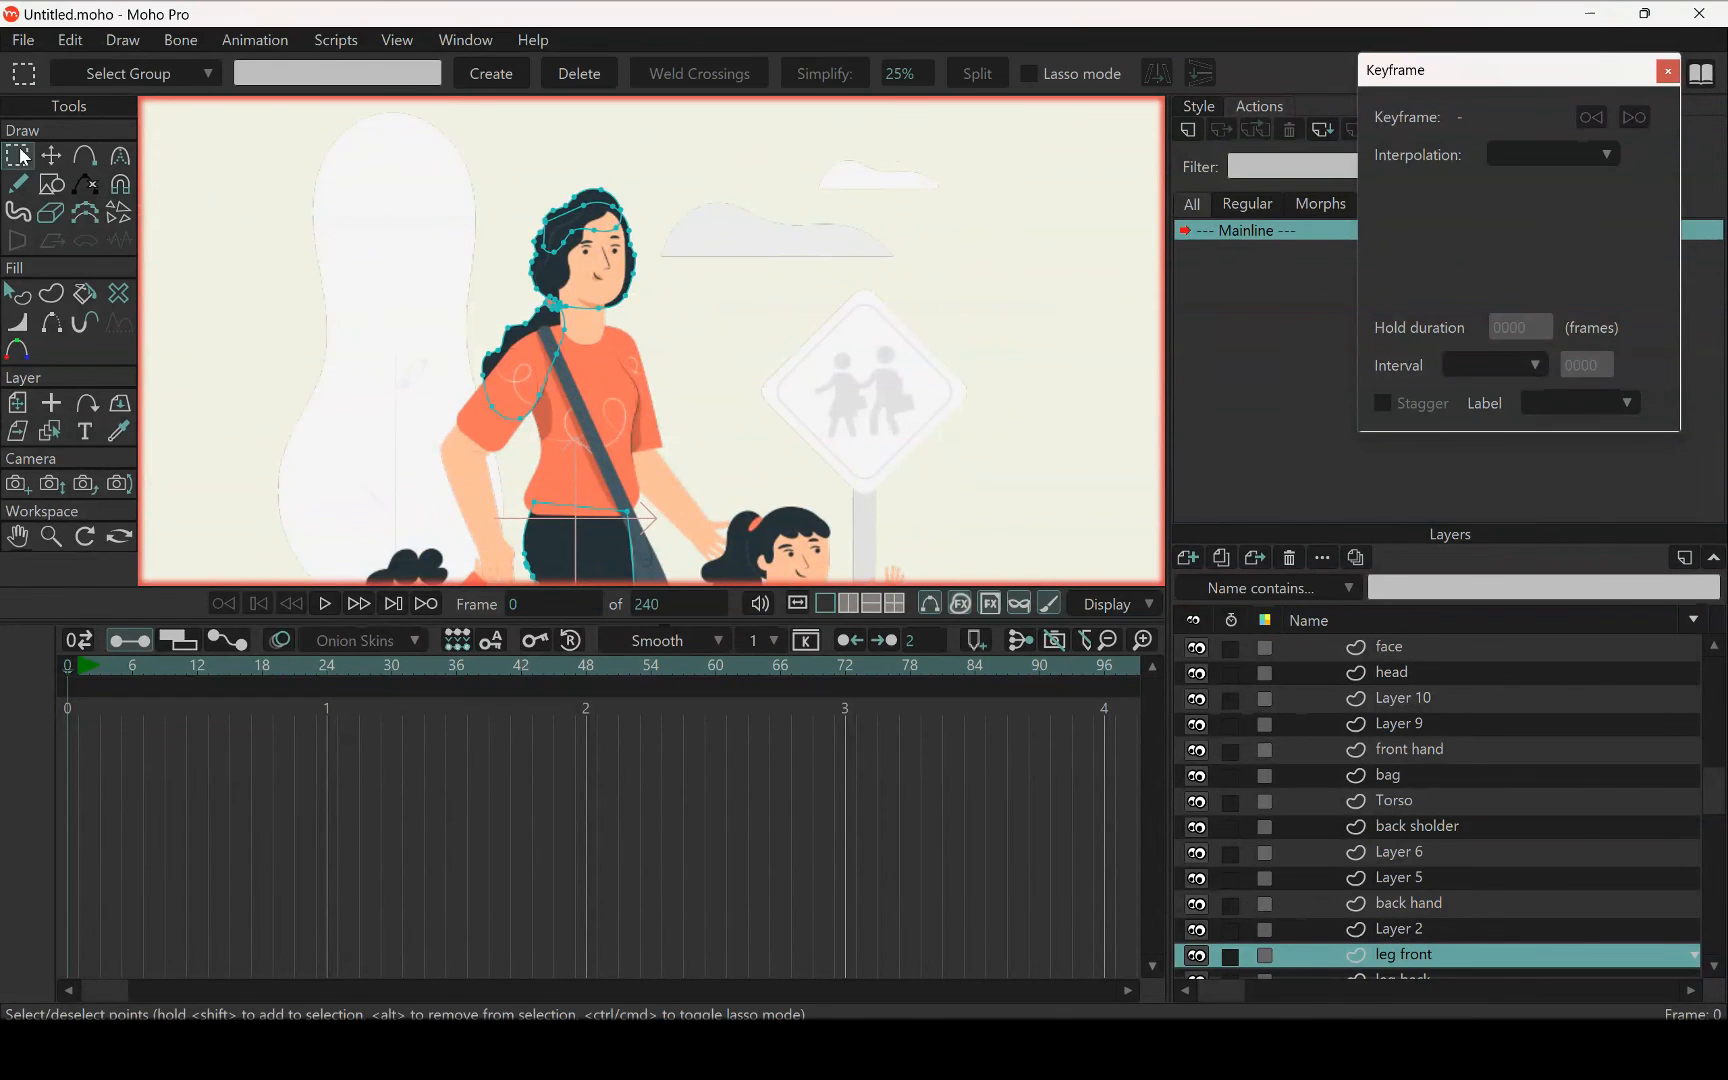
{"action": "mouse_move", "coordinate": [505, 142]}
{"action": "left_mouse_down"}
{"action": "mouse_move", "coordinate": [429, 243]}
{"action": "mouse_move", "coordinate": [463, 419]}
{"action": "mouse_move", "coordinate": [523, 444]}
{"action": "mouse_move", "coordinate": [733, 407]}
{"action": "mouse_move", "coordinate": [683, 197]}
{"action": "mouse_move", "coordinate": [478, 150]}
{"action": "left_mouse_up"}
{"action": "key", "text": "Delete"}
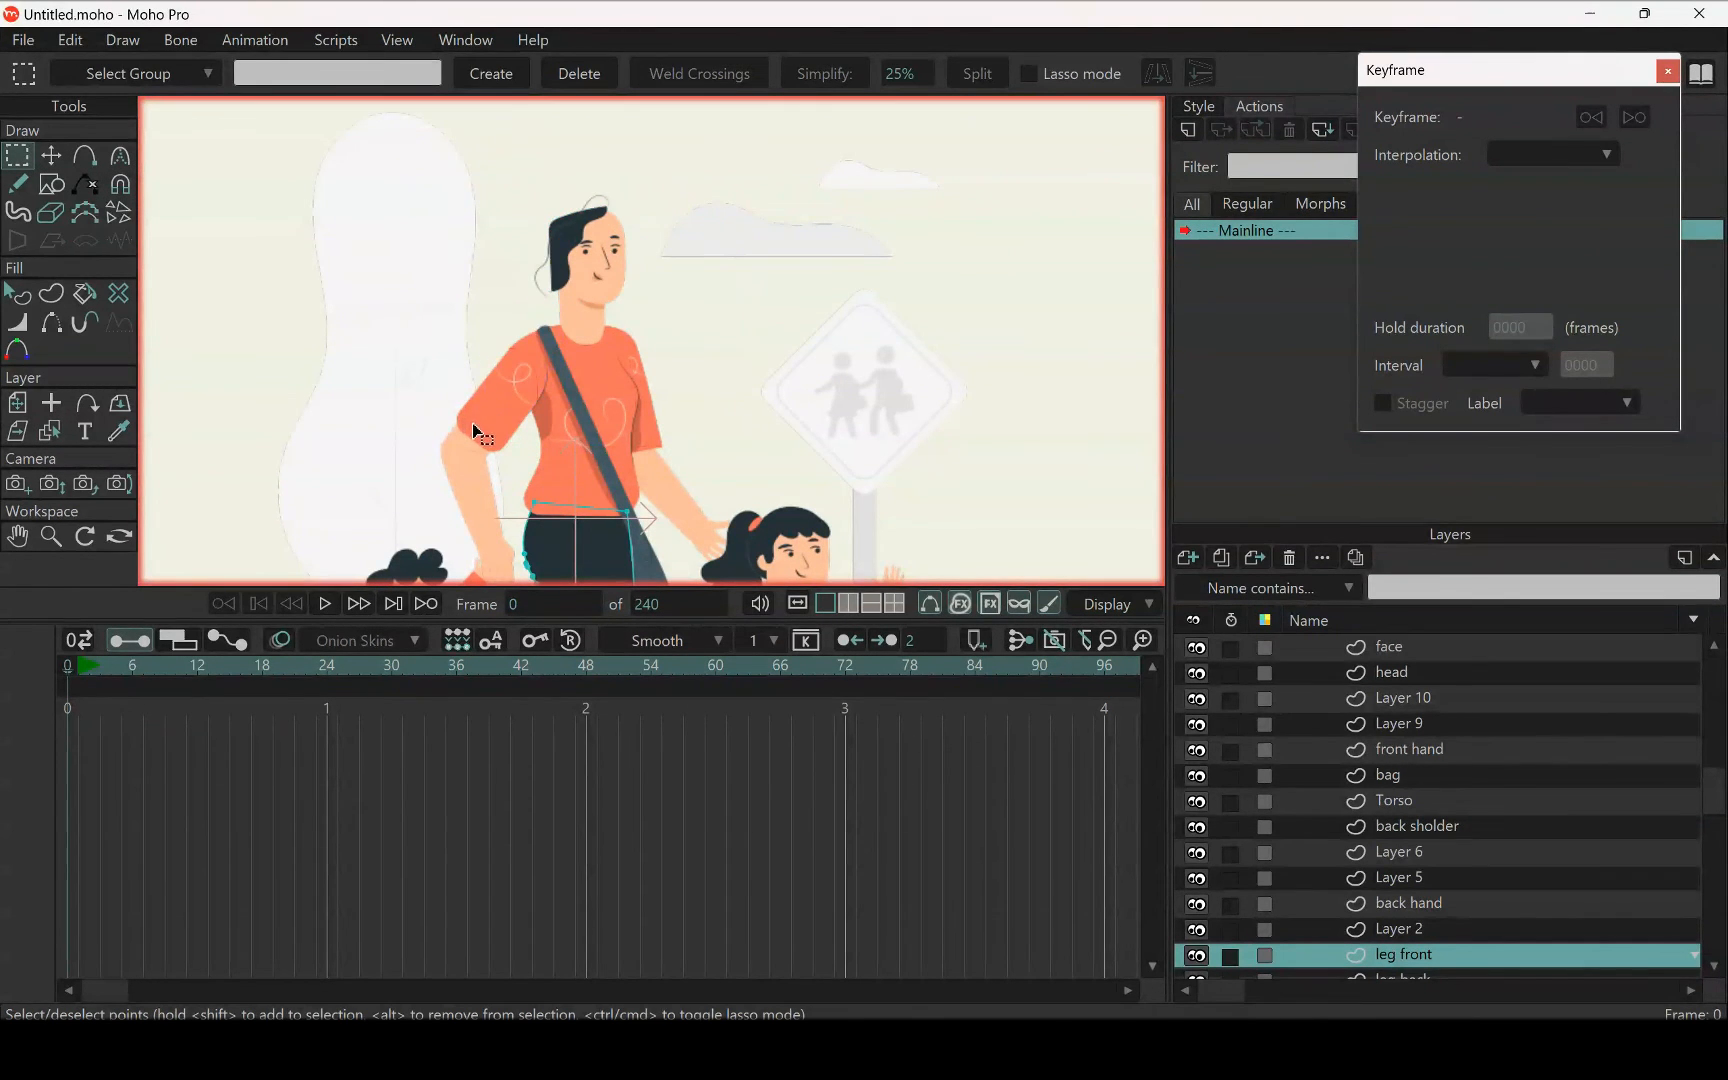
Rename Layer 2 as back hair and paste the cut back hair shapes into it
{"action": "scroll", "coordinate": [500, 219], "scroll_direction": "up", "scroll_amount": 5}
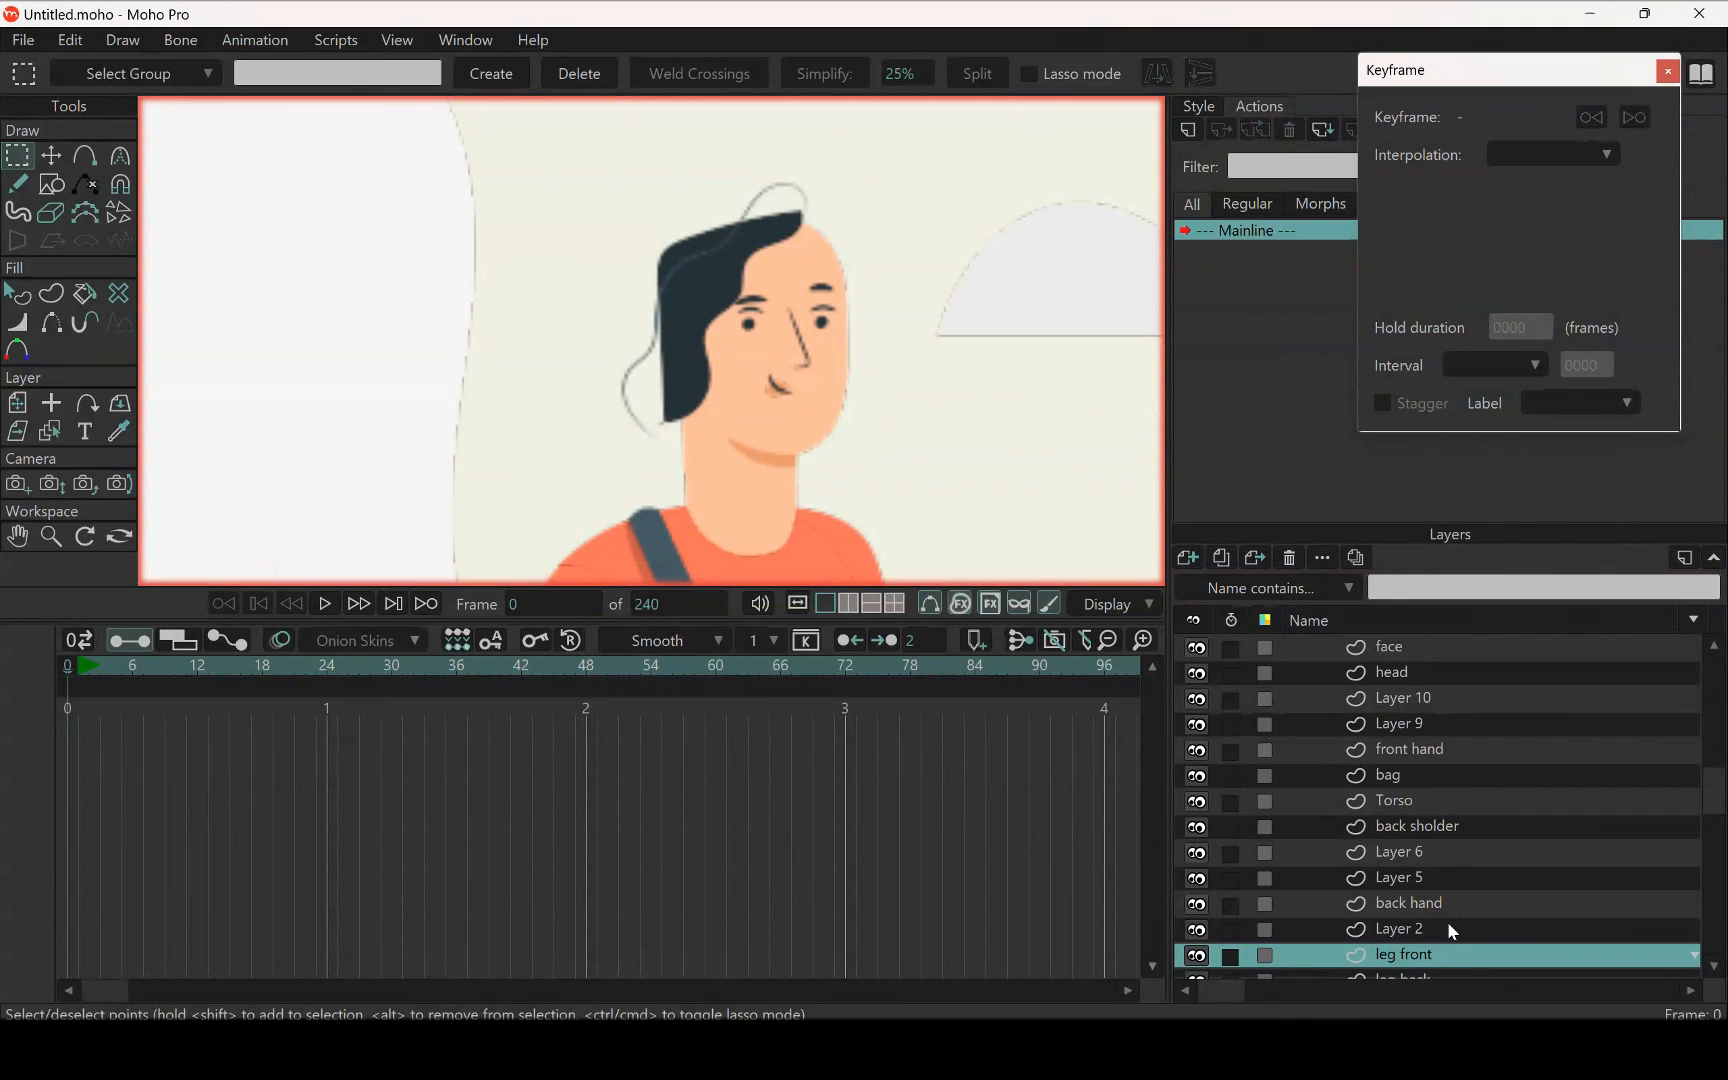
{"action": "left_click", "coordinate": [1426, 935]}
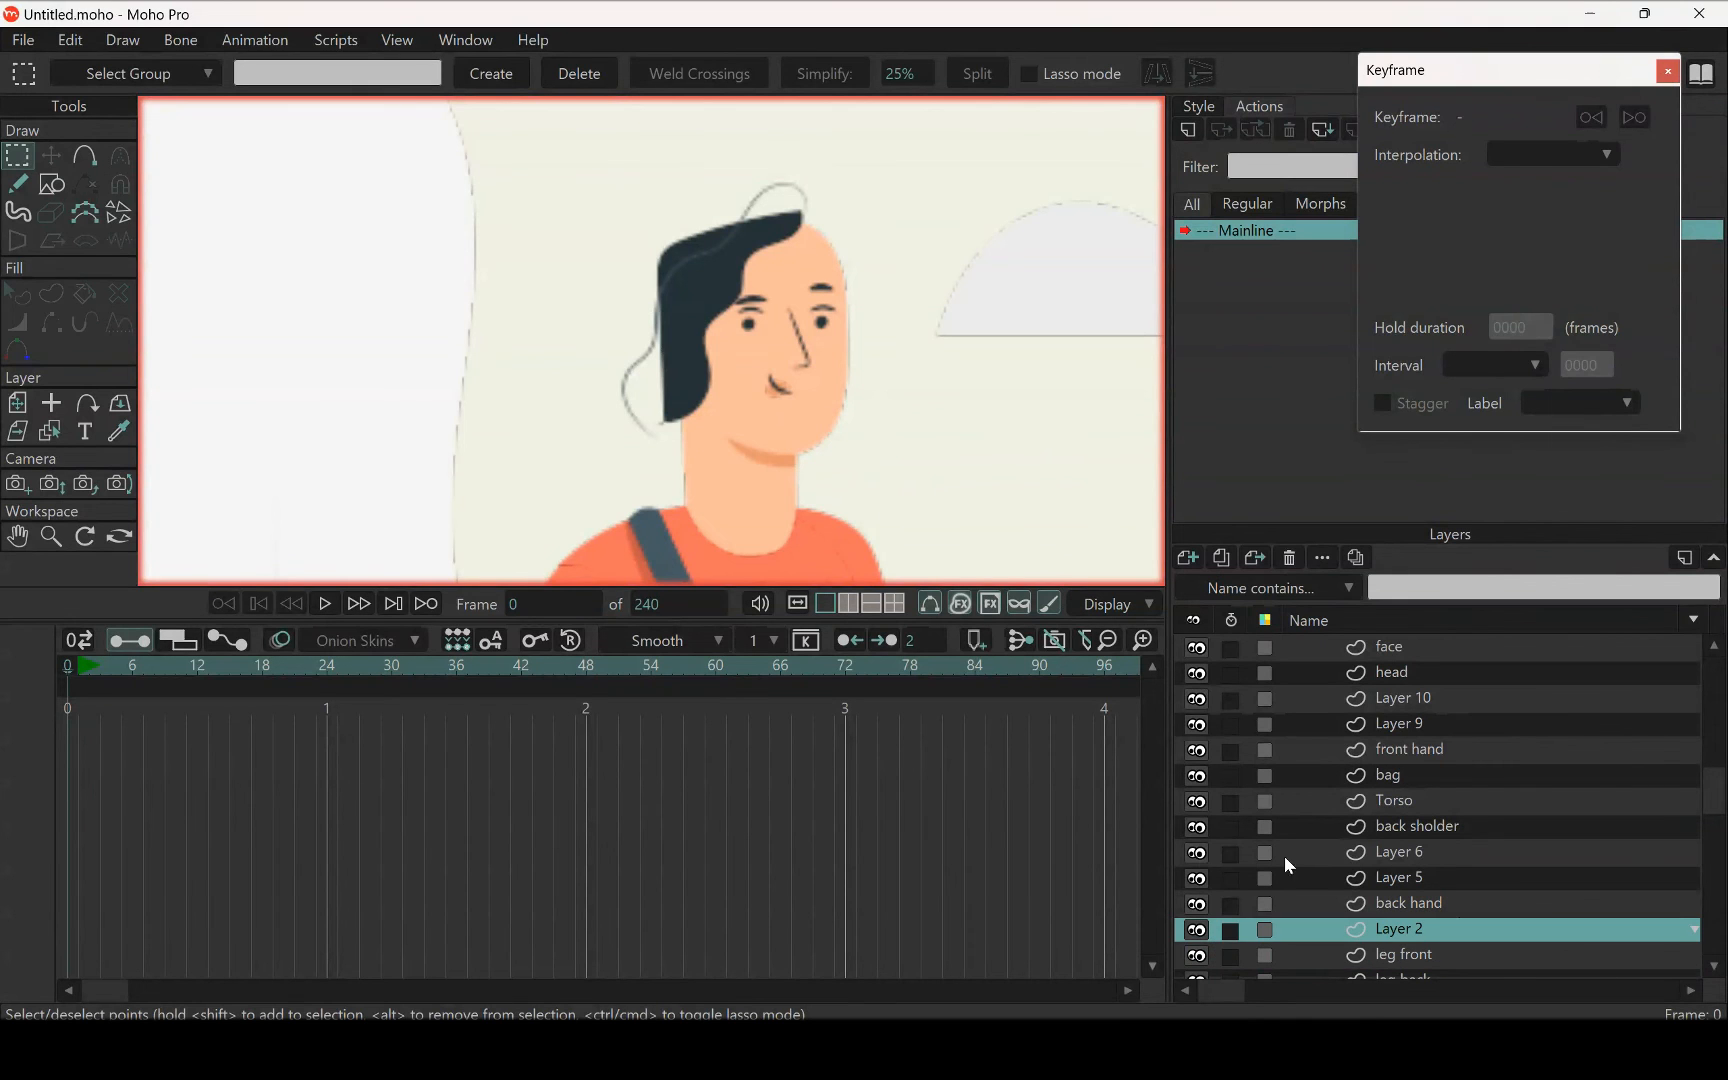
{"action": "scroll", "coordinate": [787, 316], "scroll_direction": "down", "scroll_amount": 6}
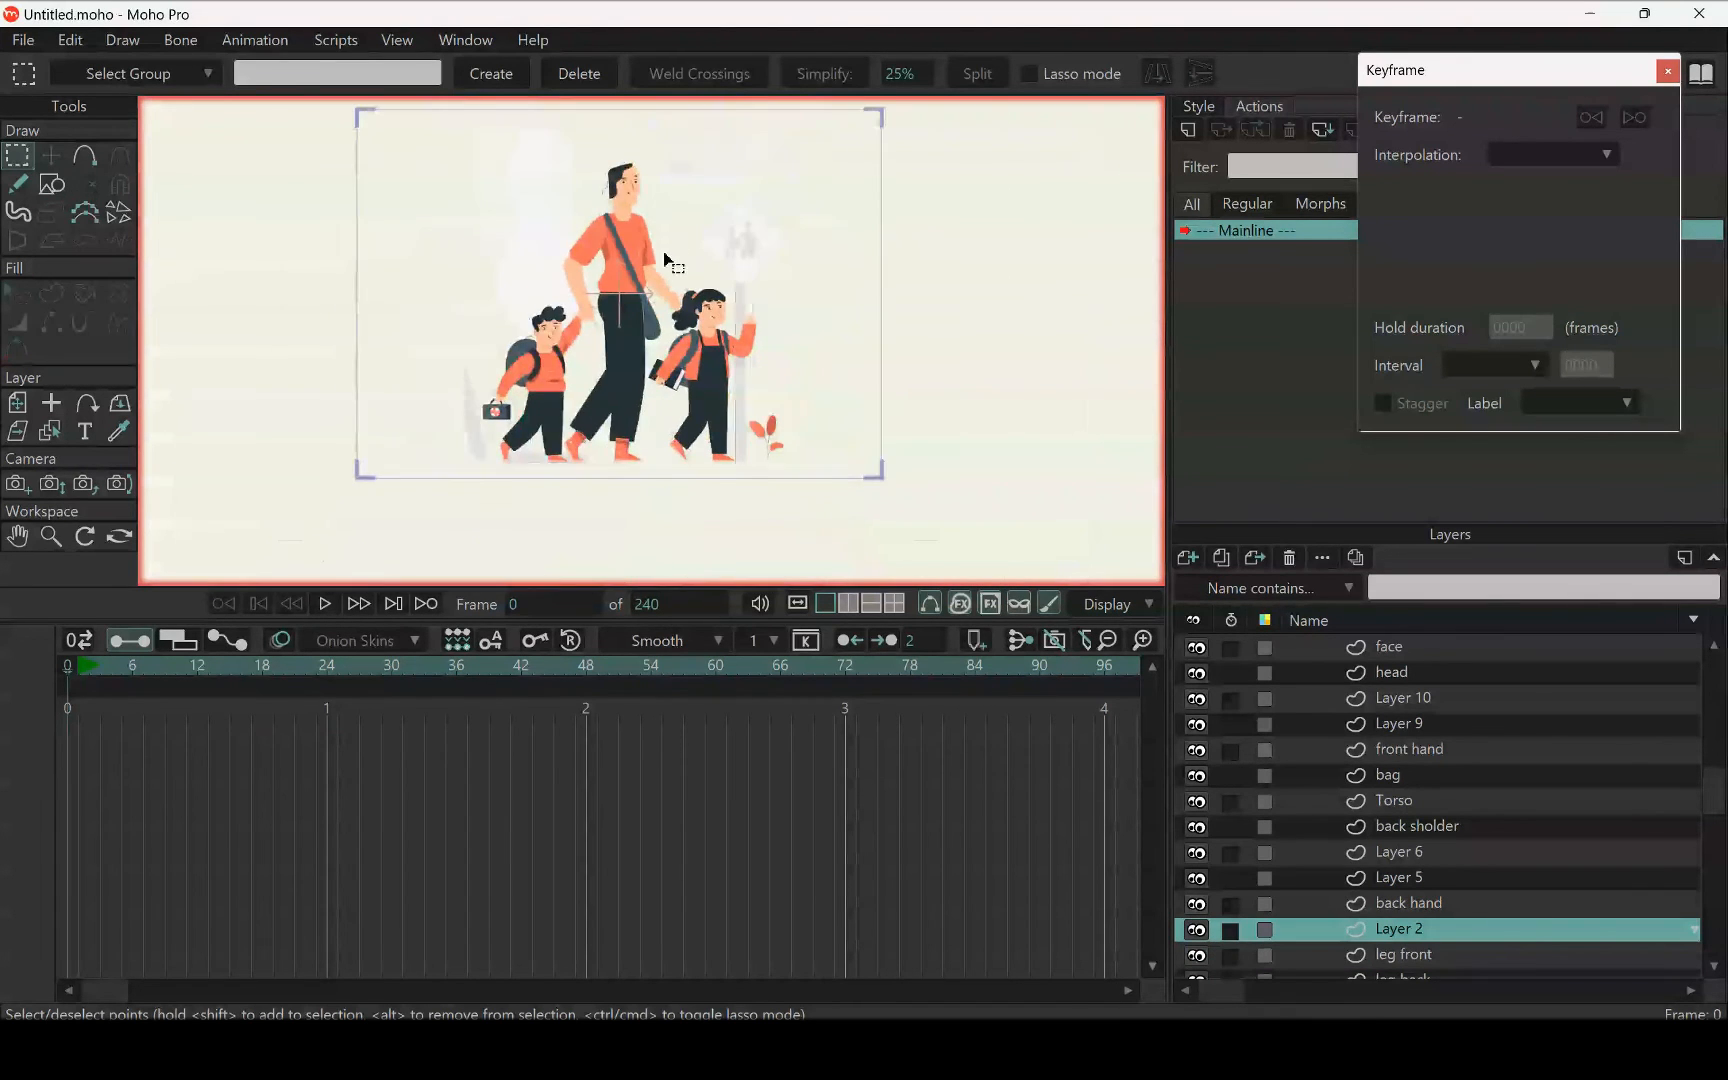
{"action": "double_click", "coordinate": [1395, 930]}
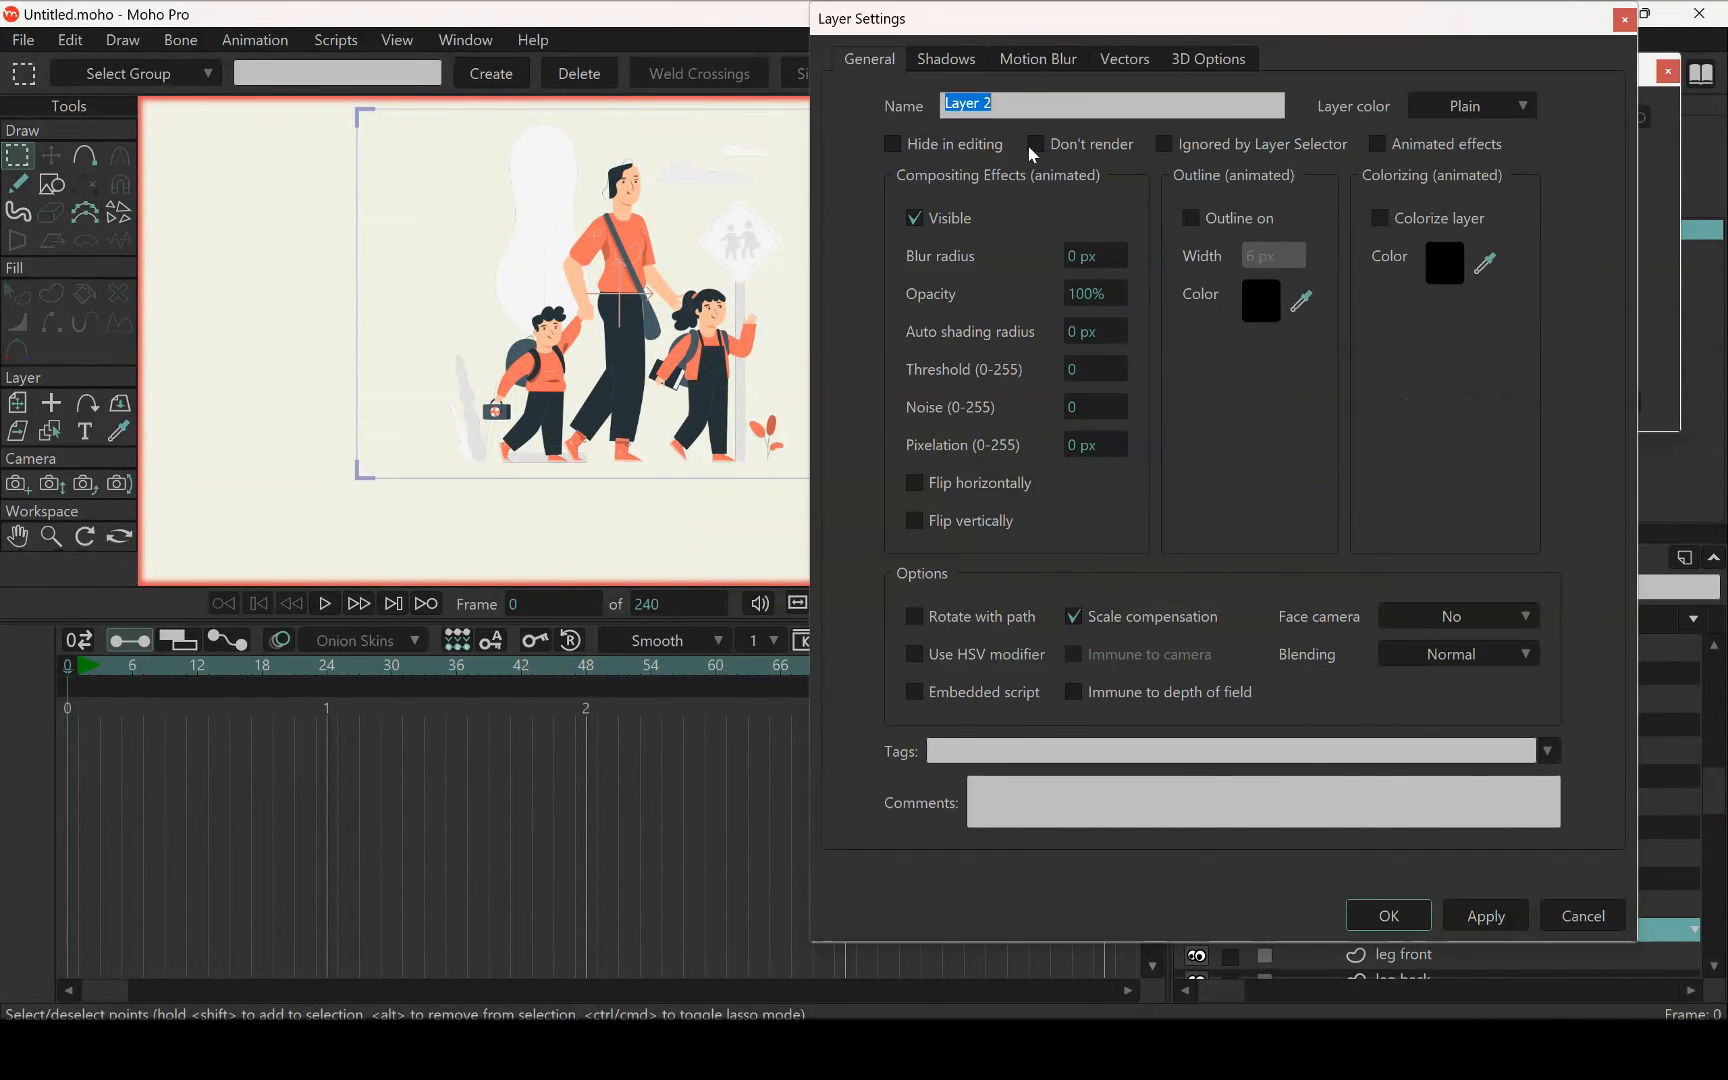
{"action": "type", "text": "back h"}
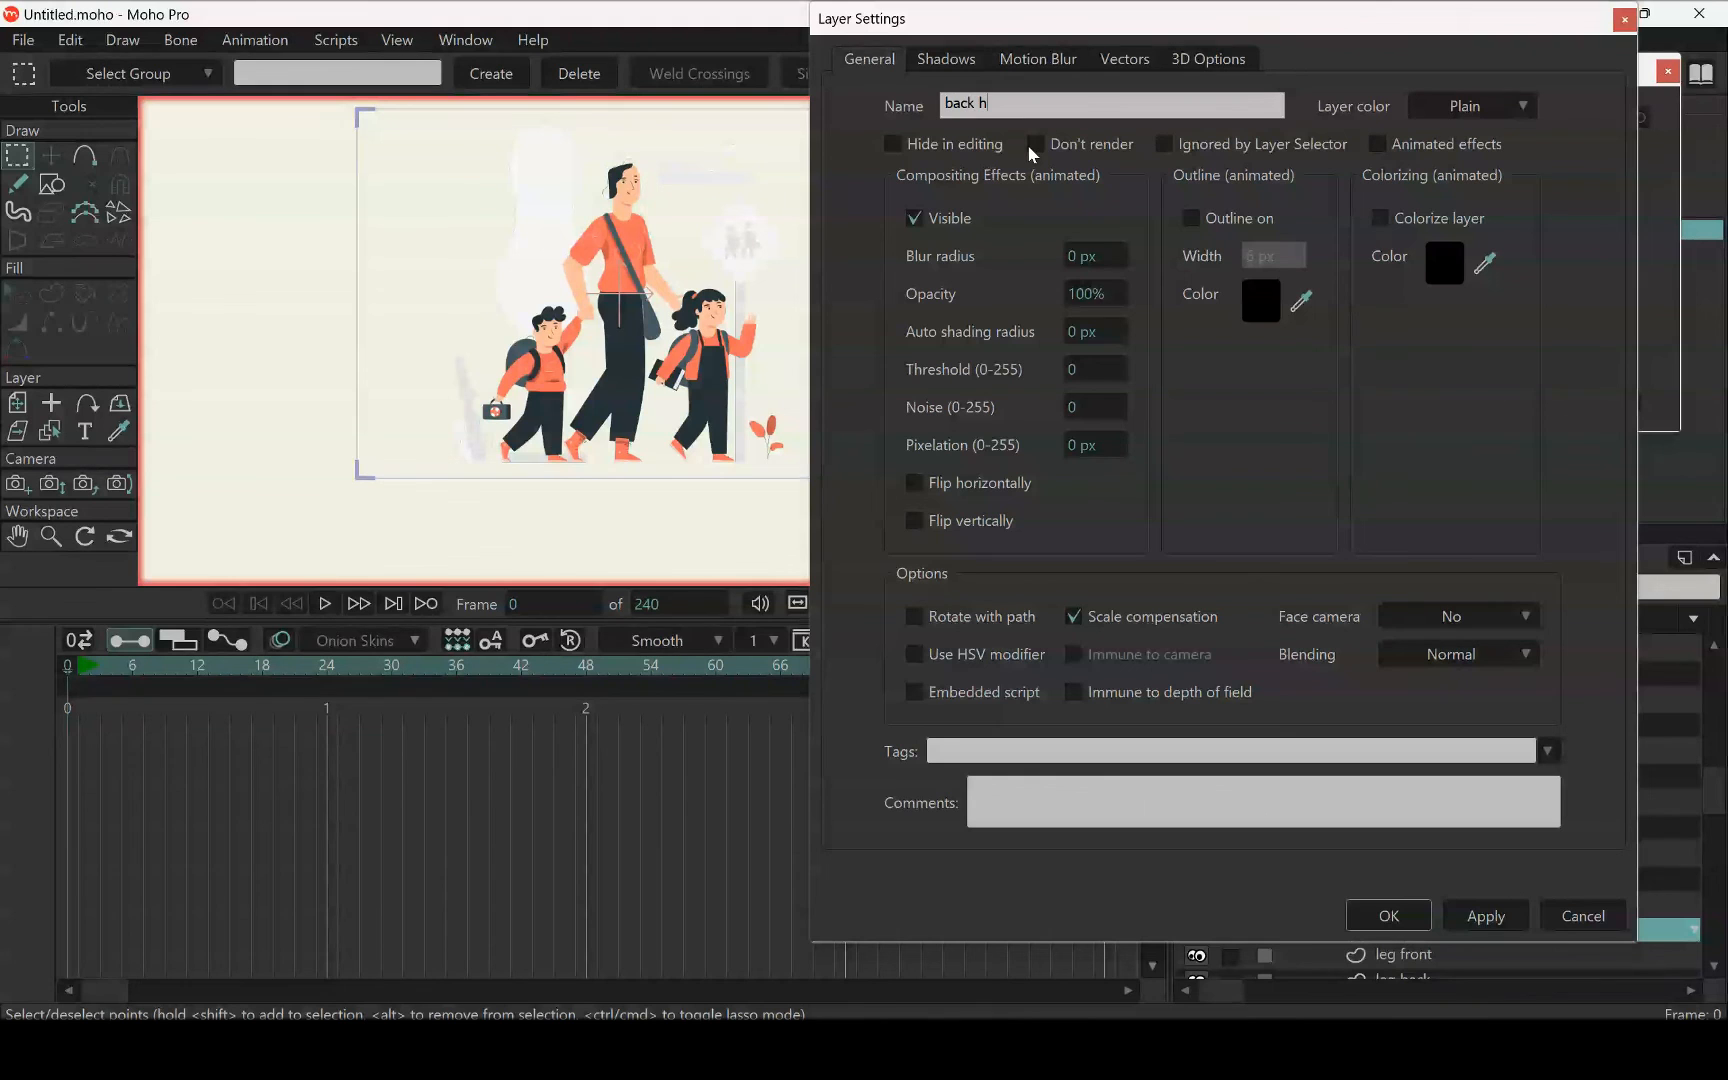
{"action": "type", "text": "air"}
{"action": "key", "text": "Return"}
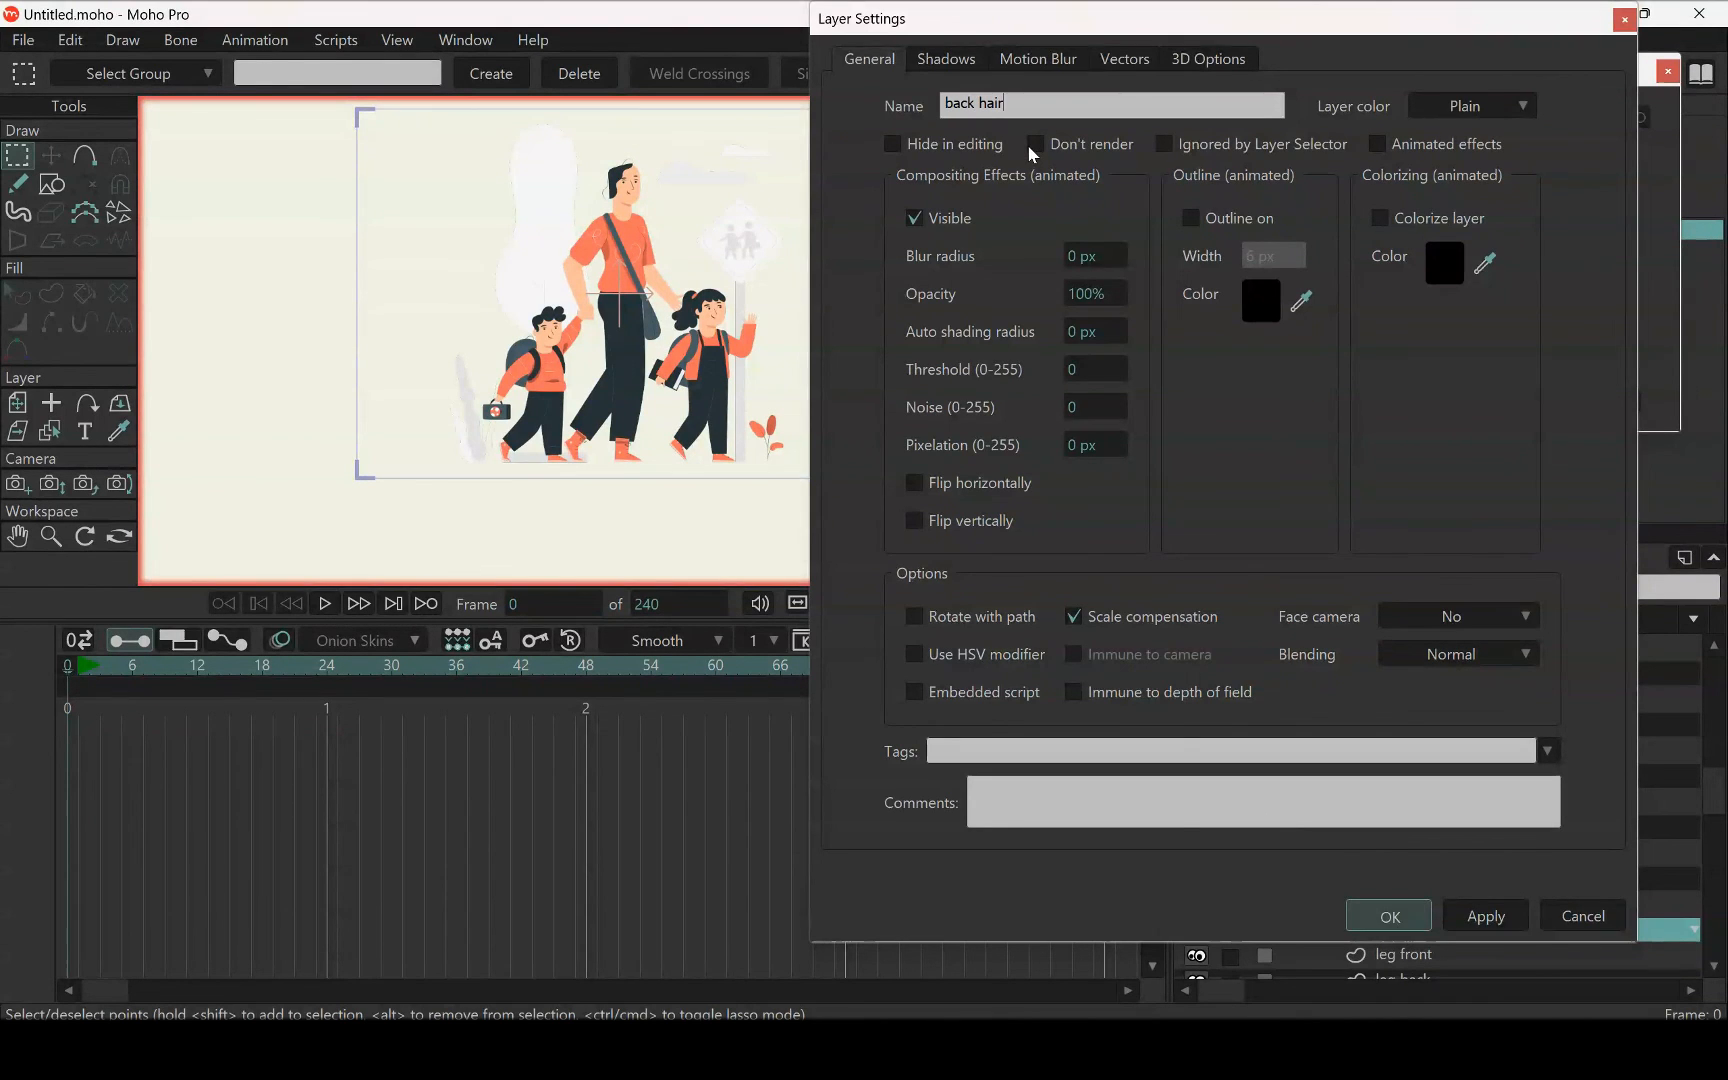
{"action": "scroll", "coordinate": [578, 283], "scroll_direction": "up", "scroll_amount": 5}
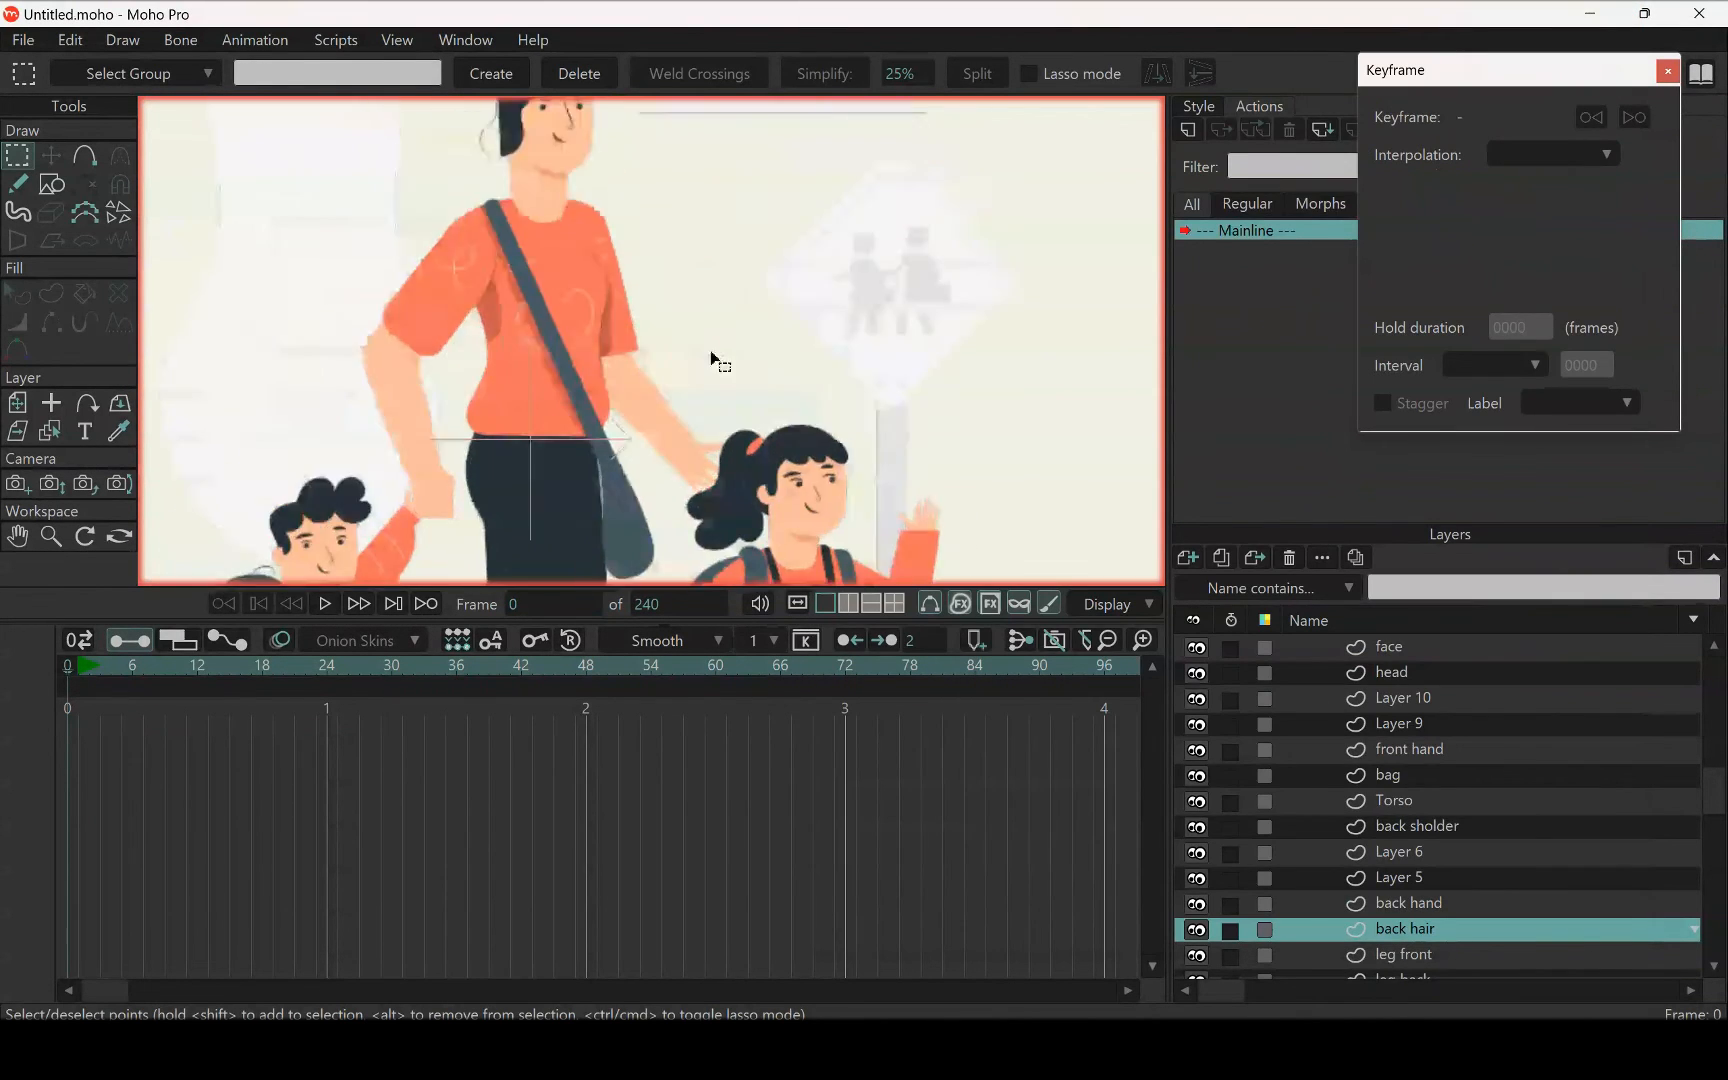
{"action": "key", "text": "t"}
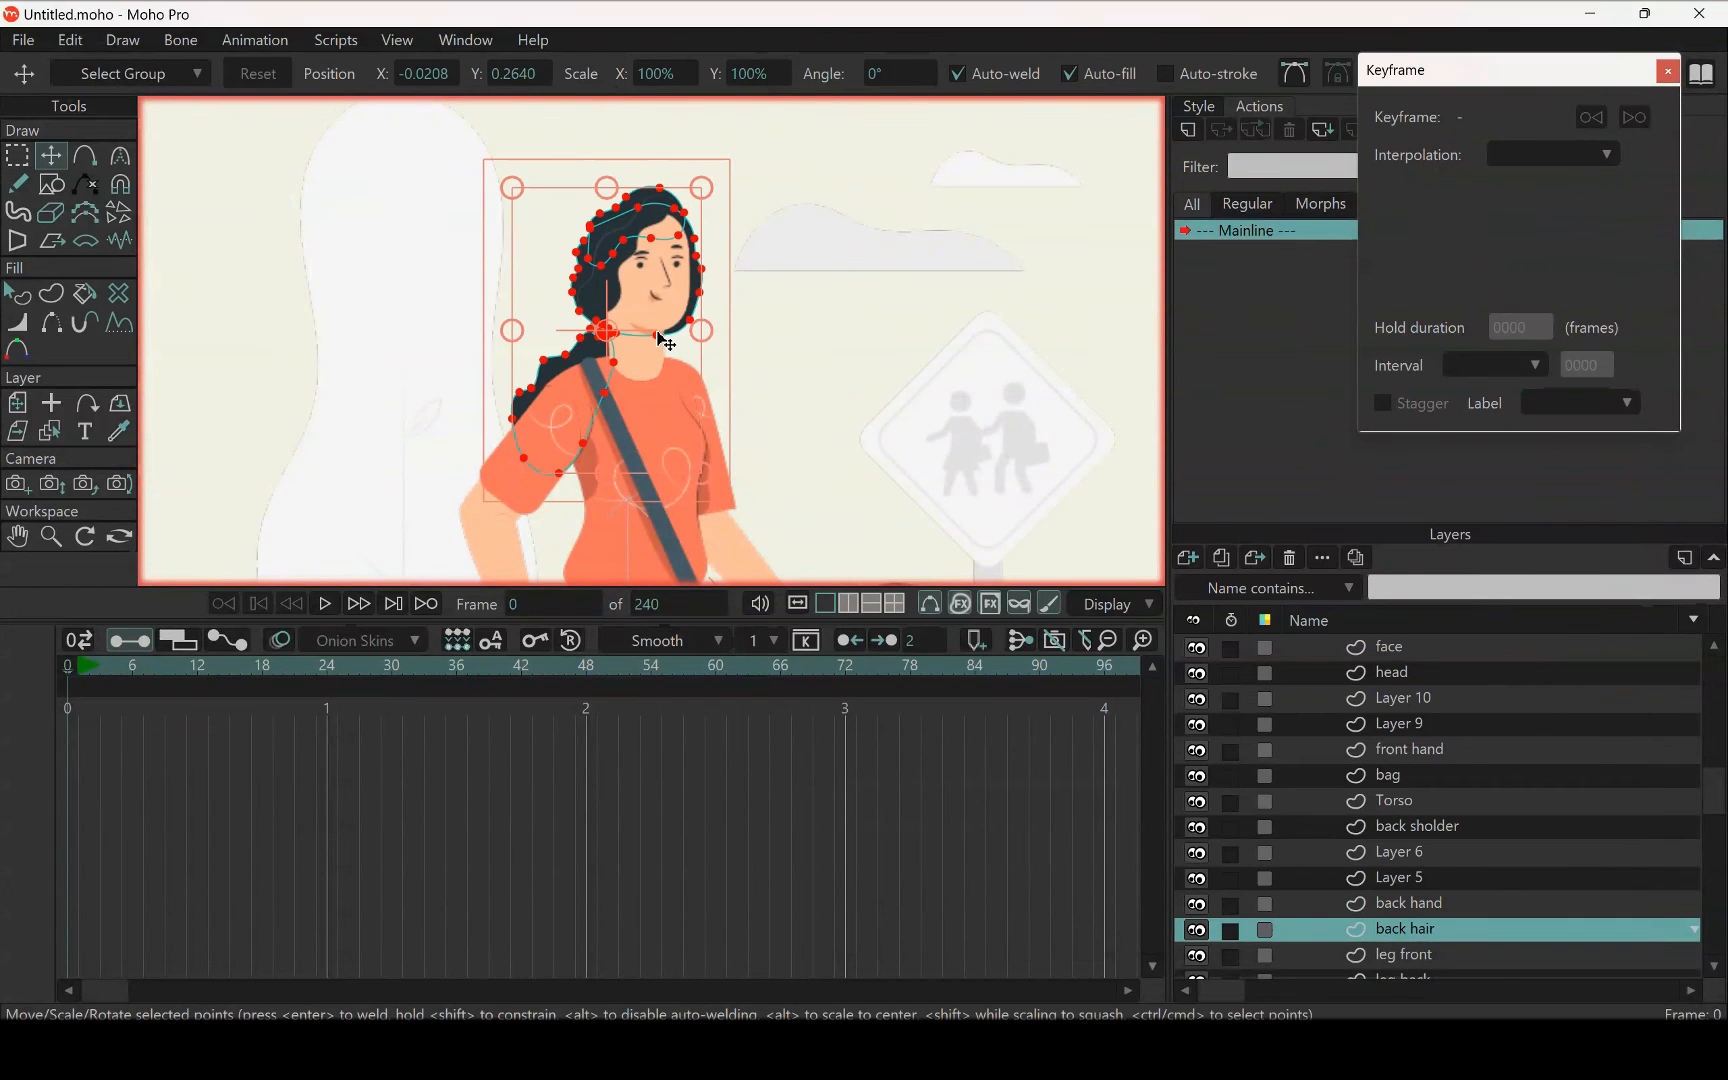
Find the layer holding the front hair, select the front hair shape and its wavy strand lines, and cut them out of the head layer
{"action": "scroll", "coordinate": [756, 293], "scroll_direction": "up", "scroll_amount": 3}
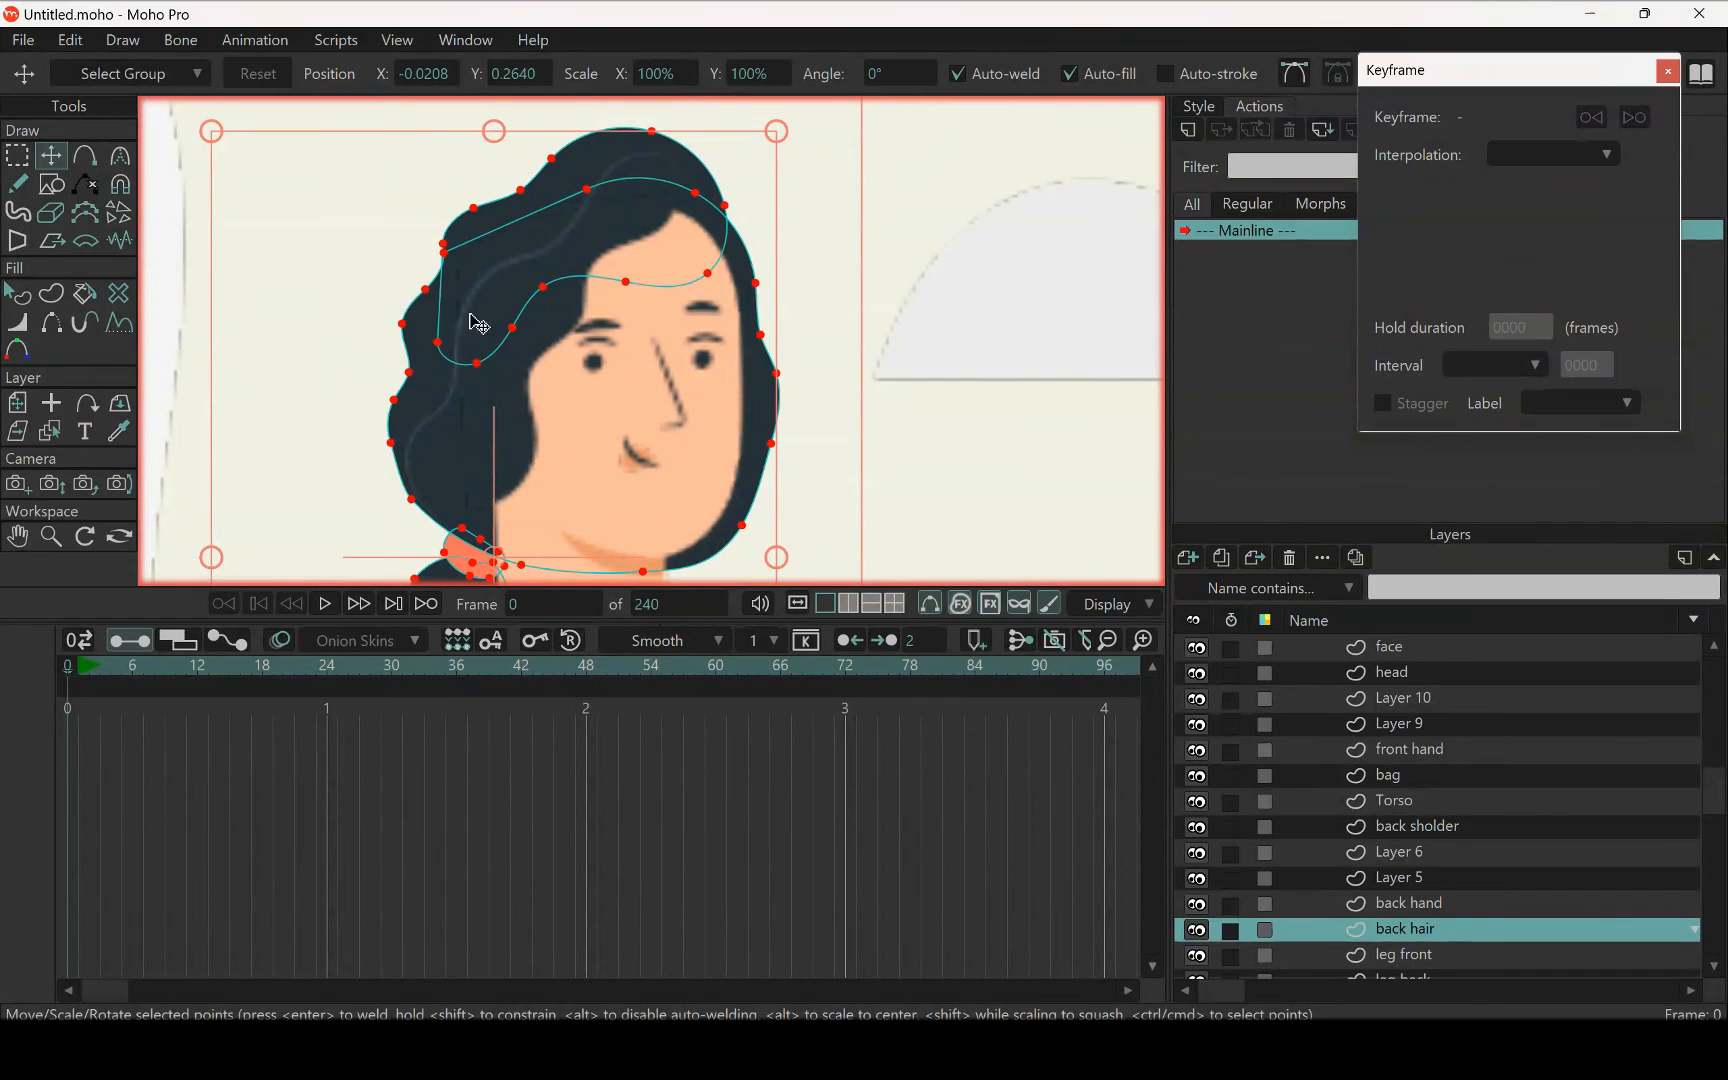
{"action": "left_click", "coordinate": [49, 430]}
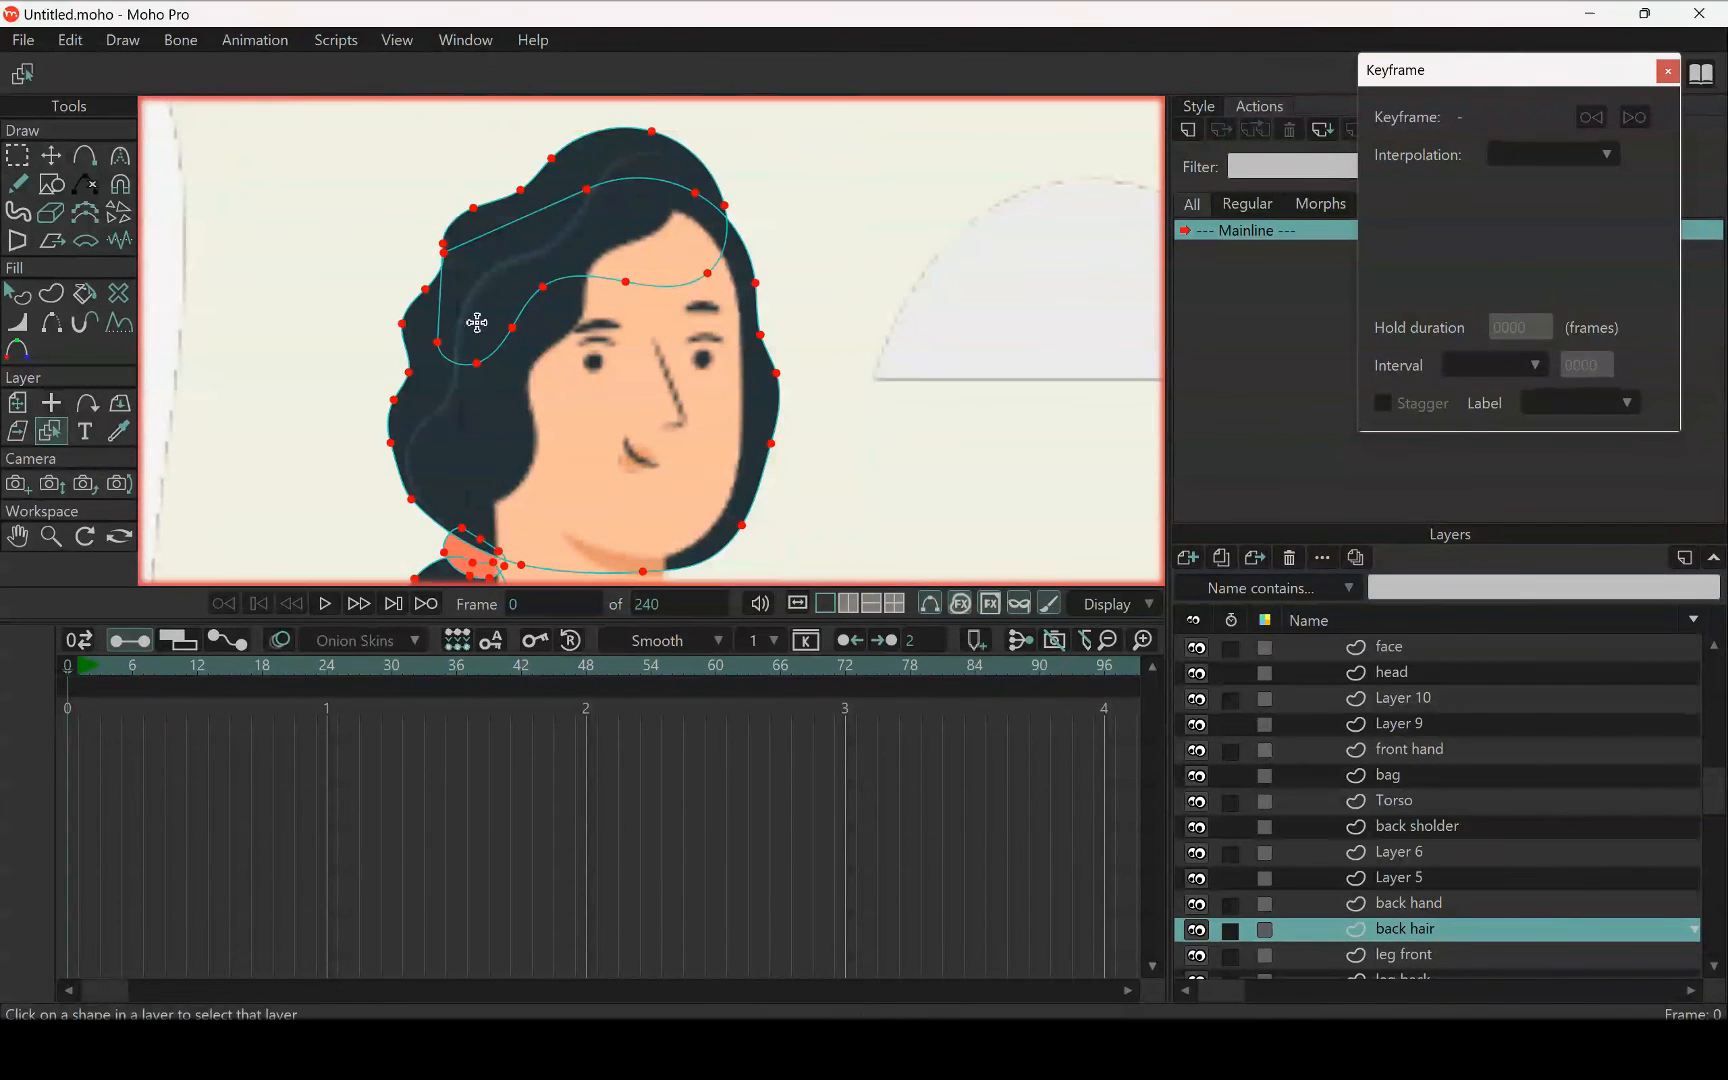
{"action": "left_click", "coordinate": [444, 410]}
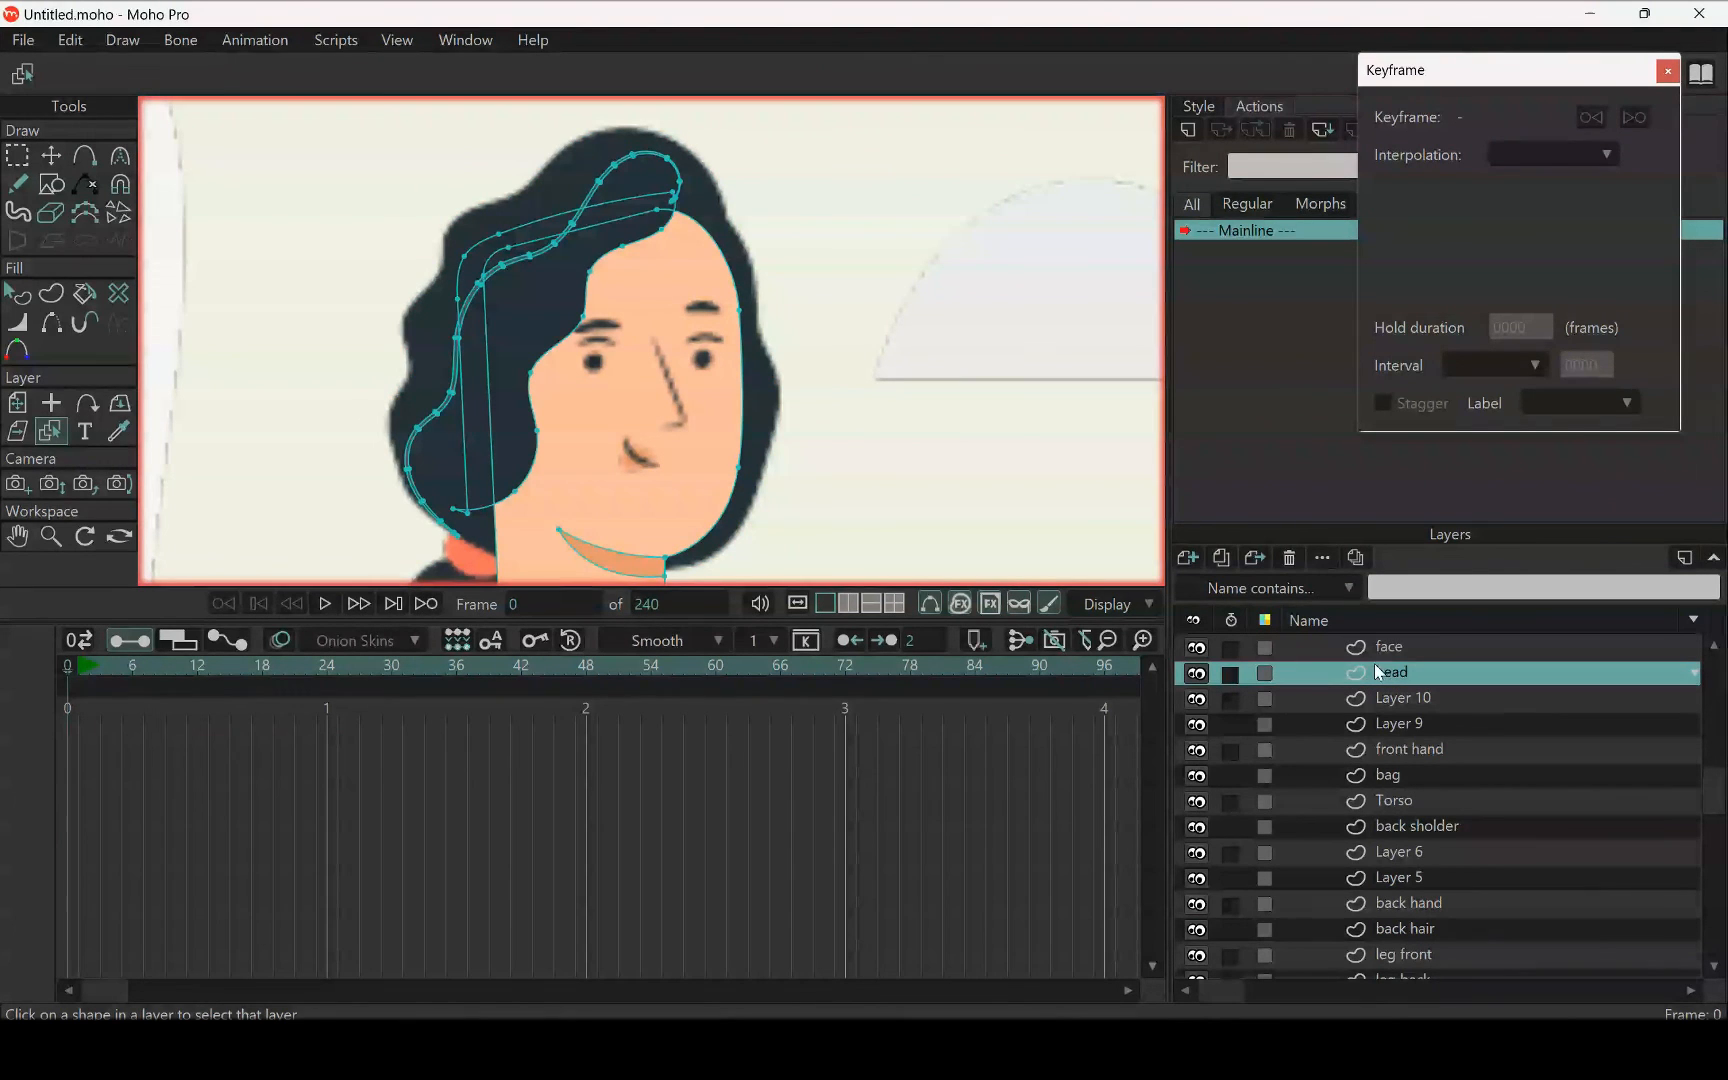
{"action": "scroll", "coordinate": [537, 245], "scroll_direction": "down", "scroll_amount": 3}
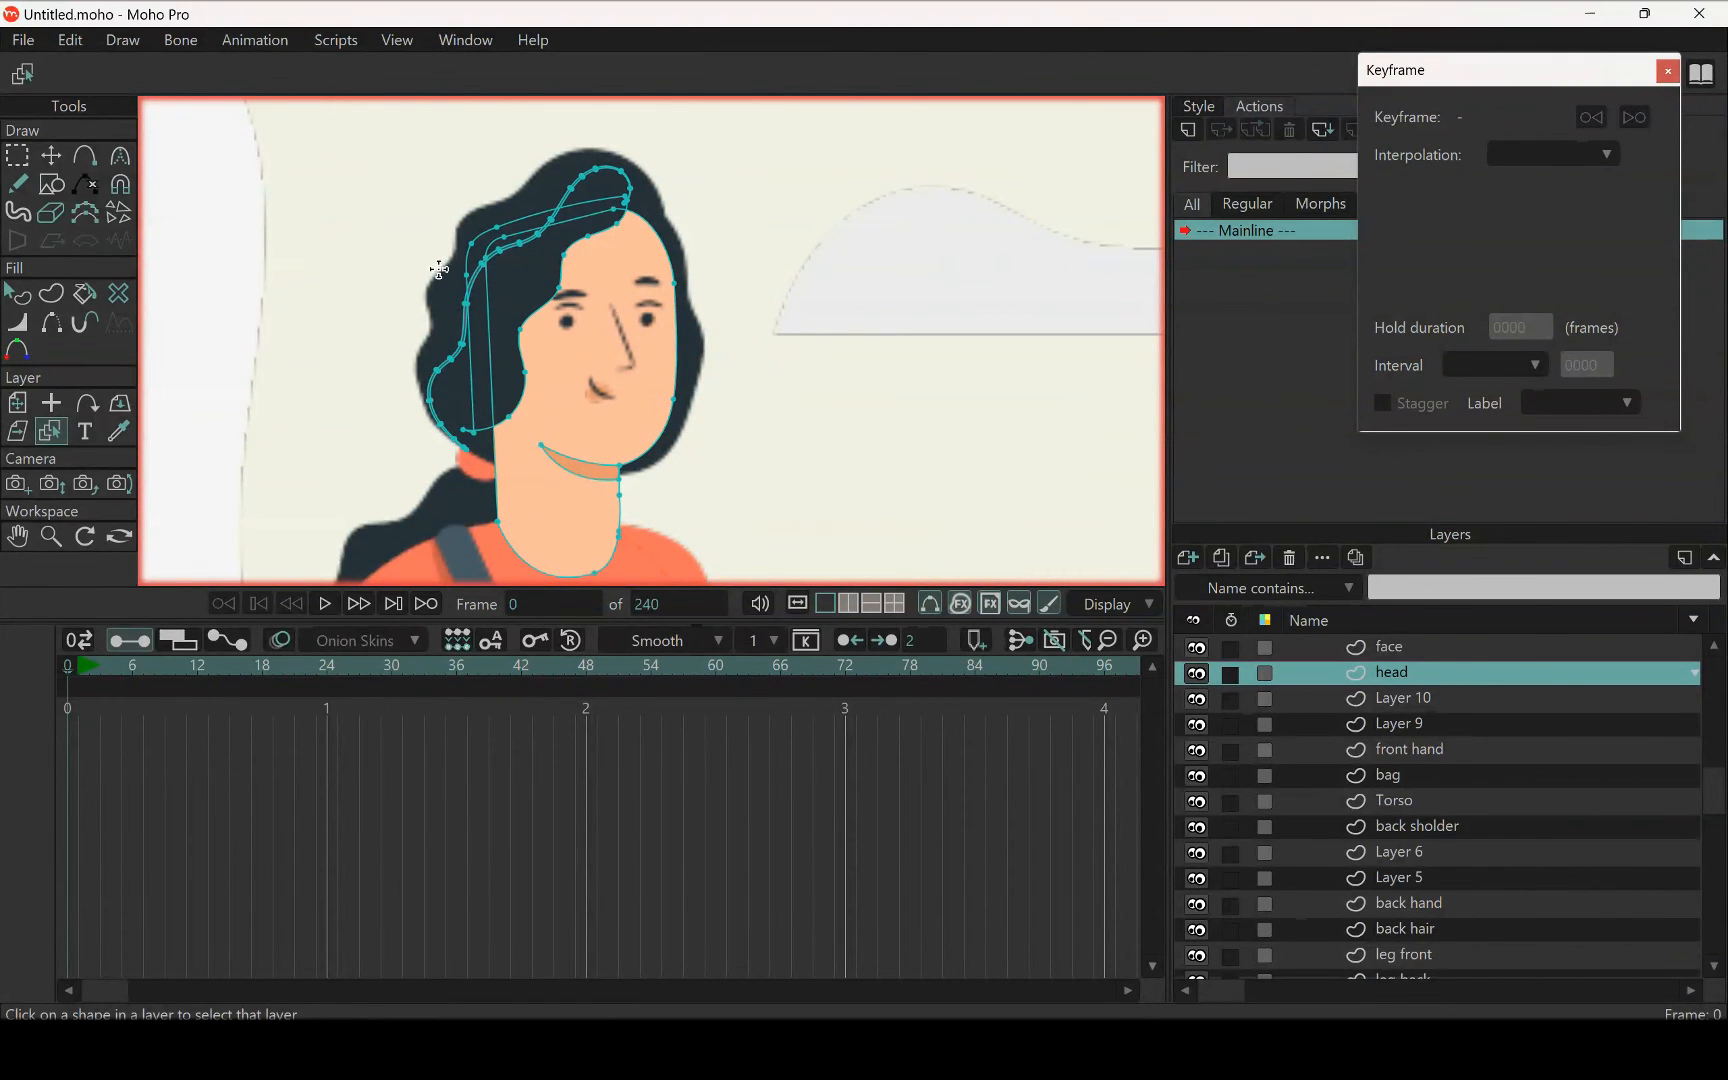
{"action": "left_click", "coordinate": [18, 154]}
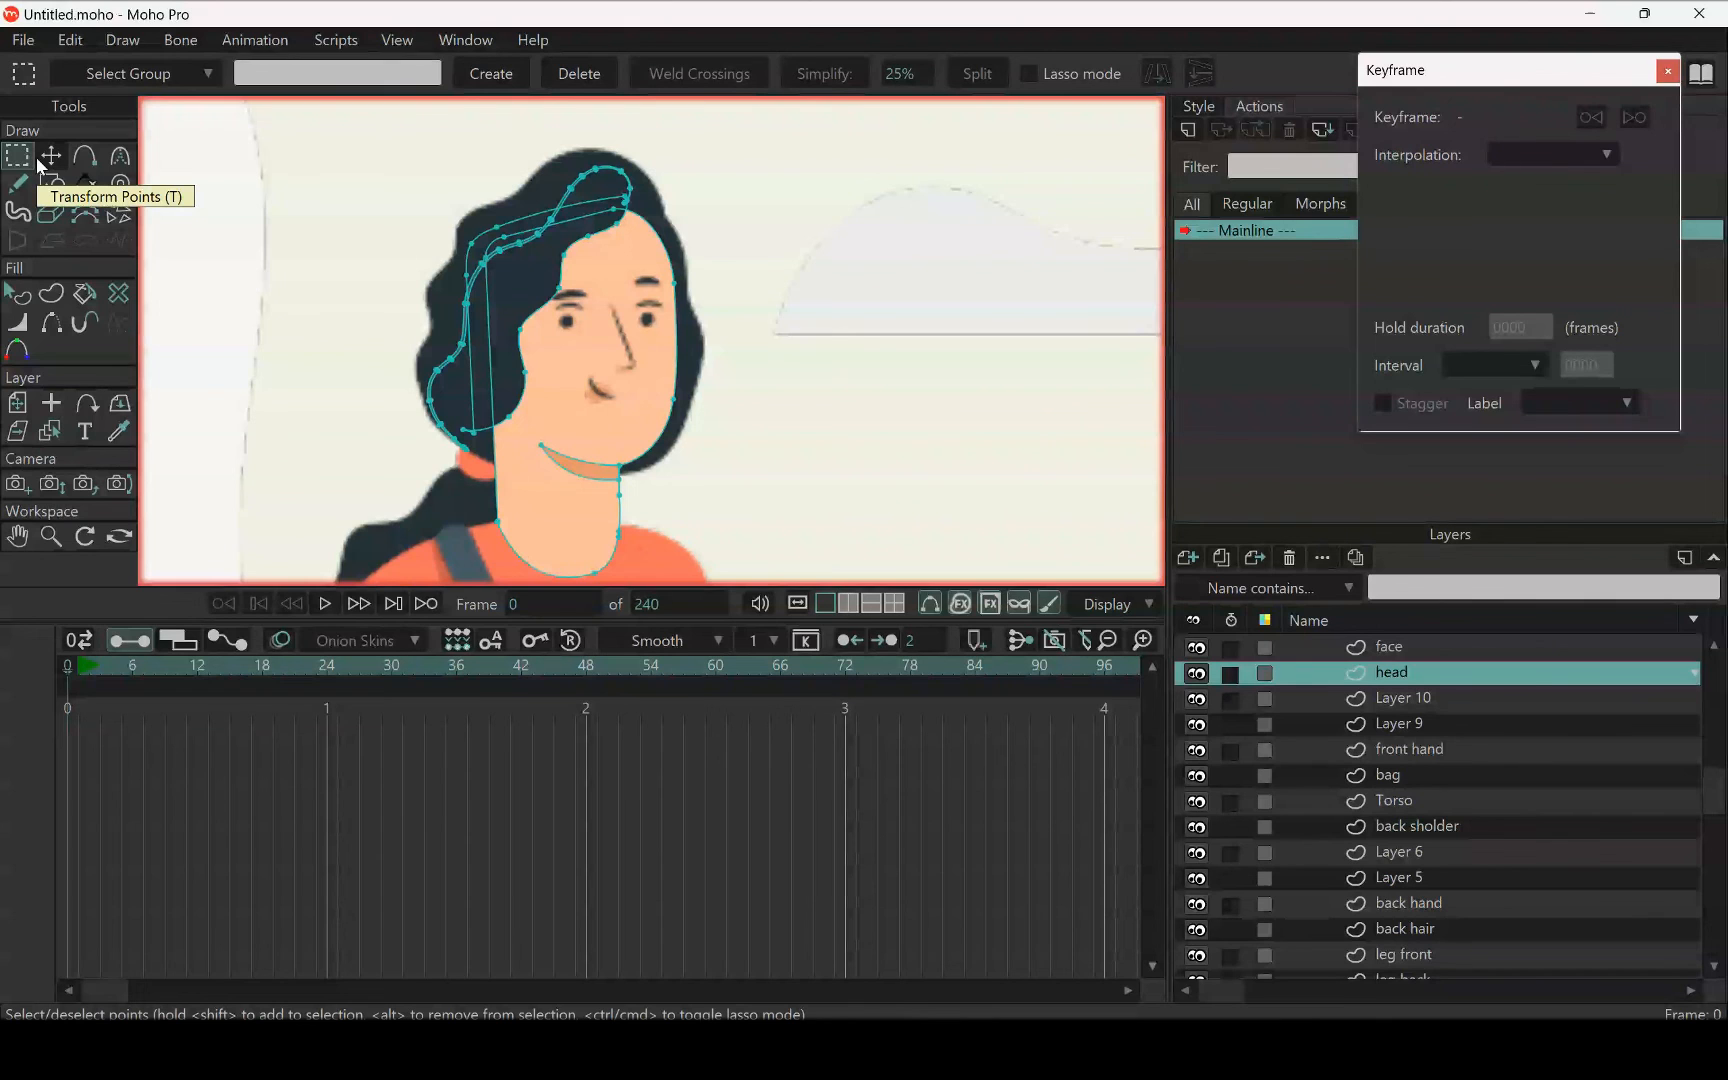
{"action": "double_click", "coordinate": [518, 392]}
{"action": "scroll", "coordinate": [489, 378], "scroll_direction": "up", "scroll_amount": 5}
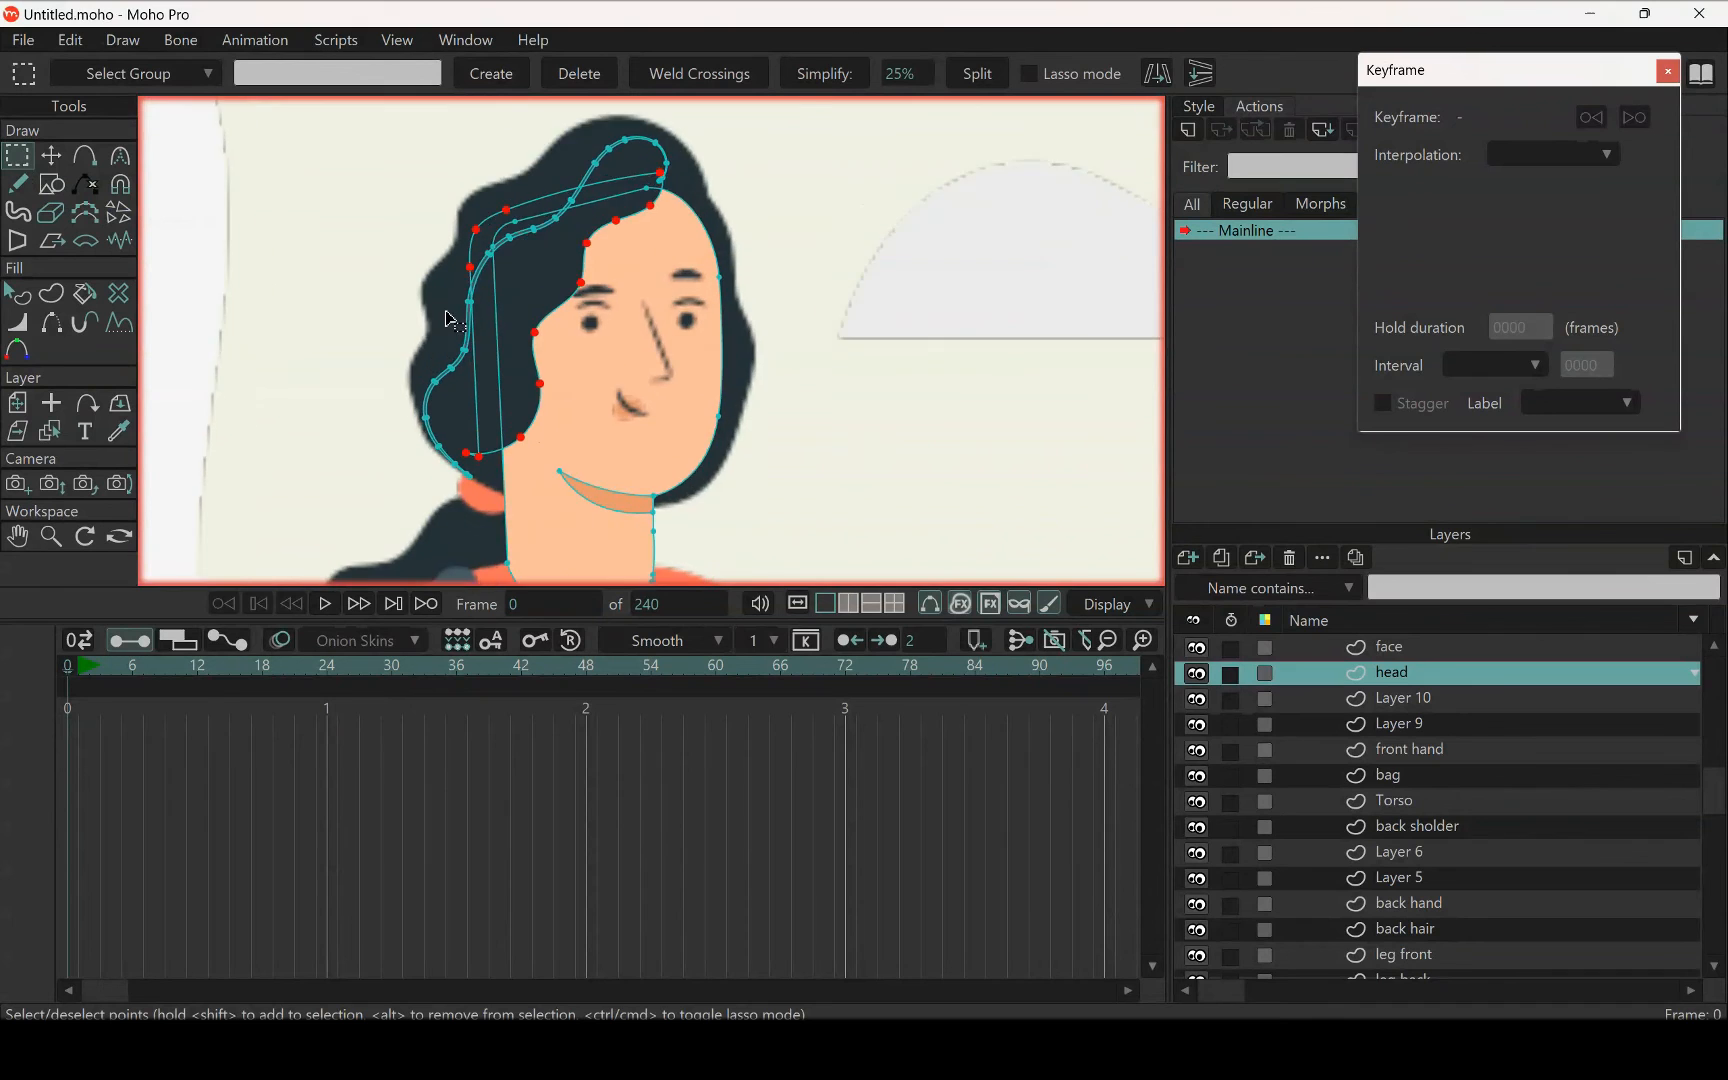
{"action": "scroll", "coordinate": [540, 318], "scroll_direction": "down", "scroll_amount": 5}
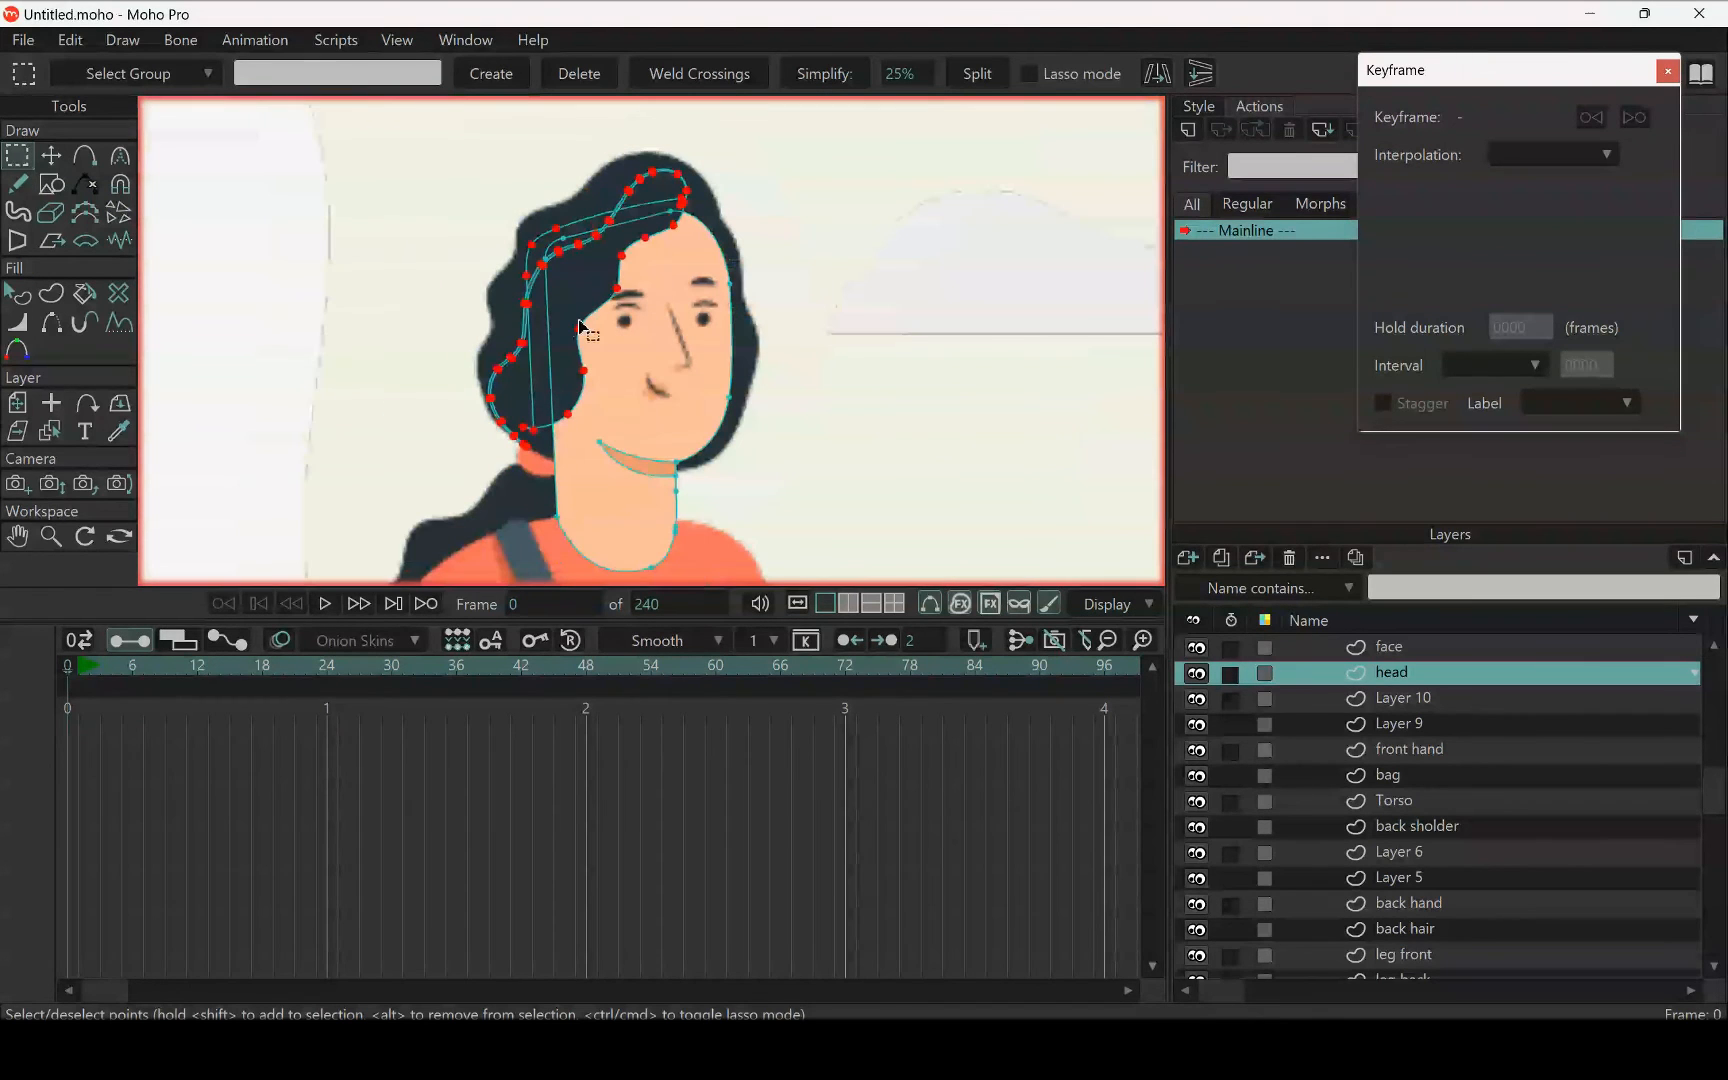
{"action": "key", "text": "Delete"}
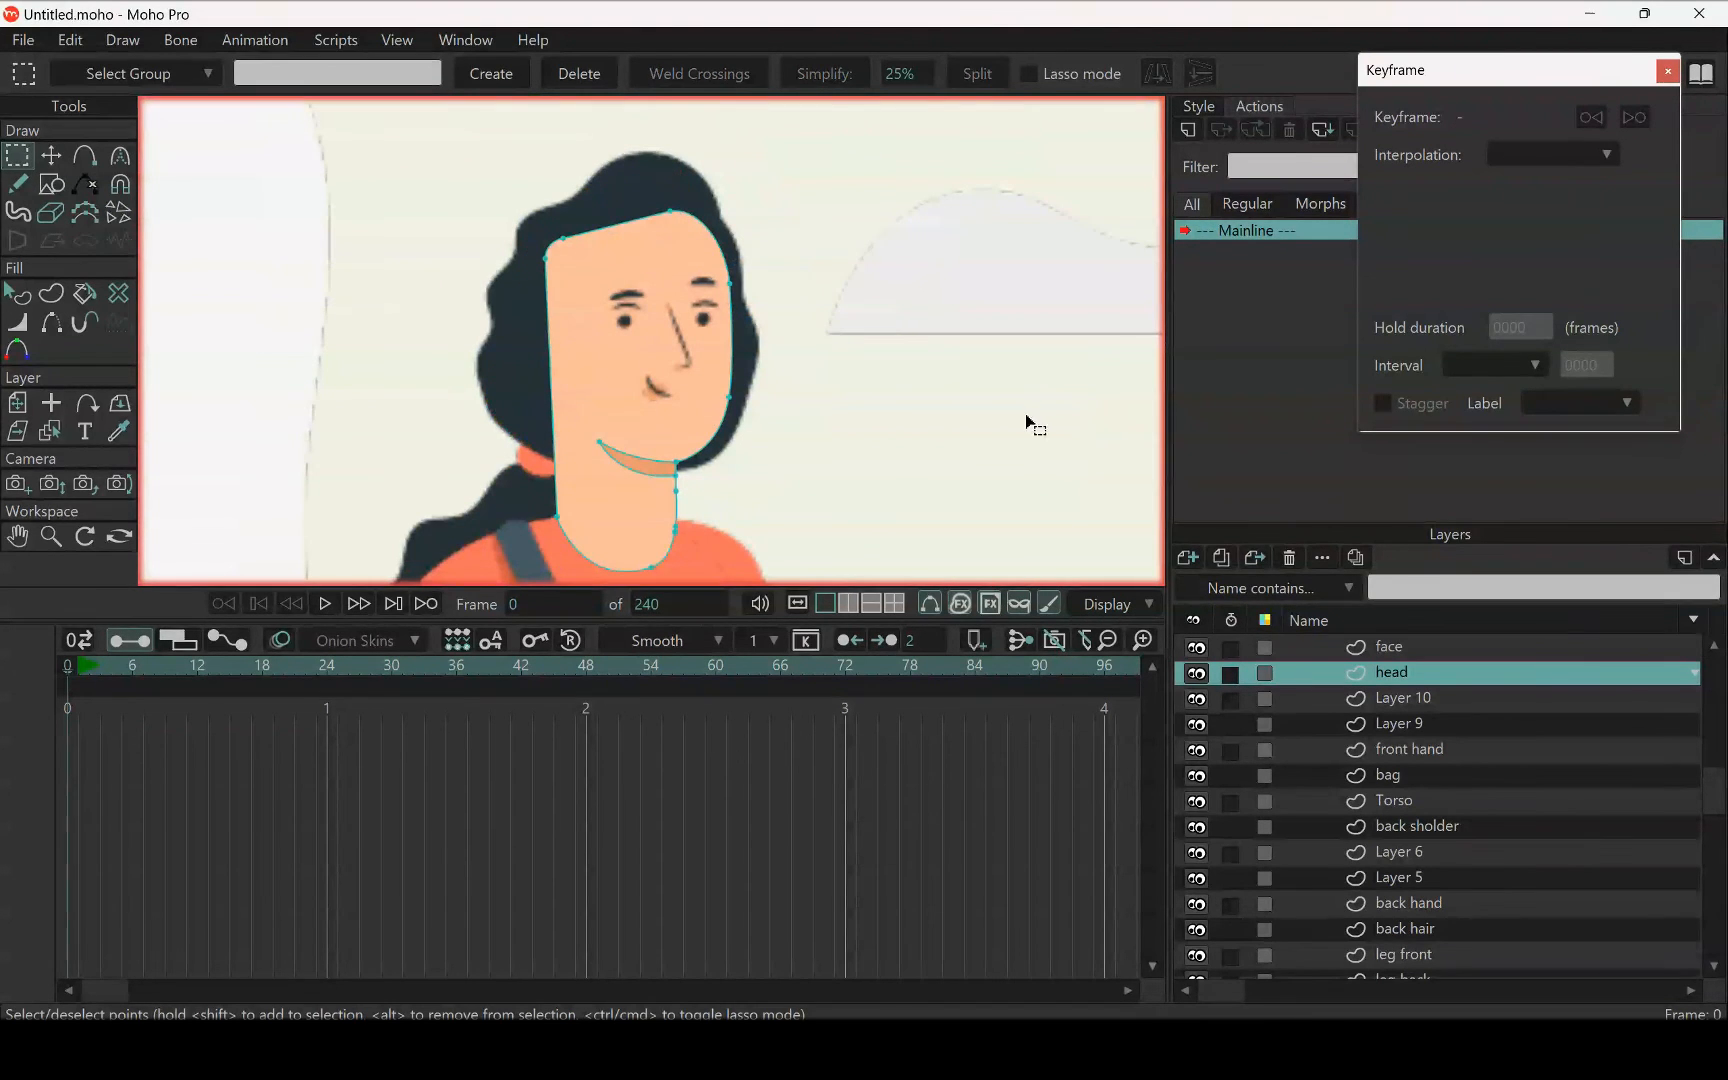
Check Layer 10 by toggling its visibility and paste the cut front hair shapes into it
{"action": "scroll", "coordinate": [1390, 683], "scroll_direction": "up", "scroll_amount": 3}
{"action": "scroll", "coordinate": [1400, 686], "scroll_direction": "down", "scroll_amount": 2}
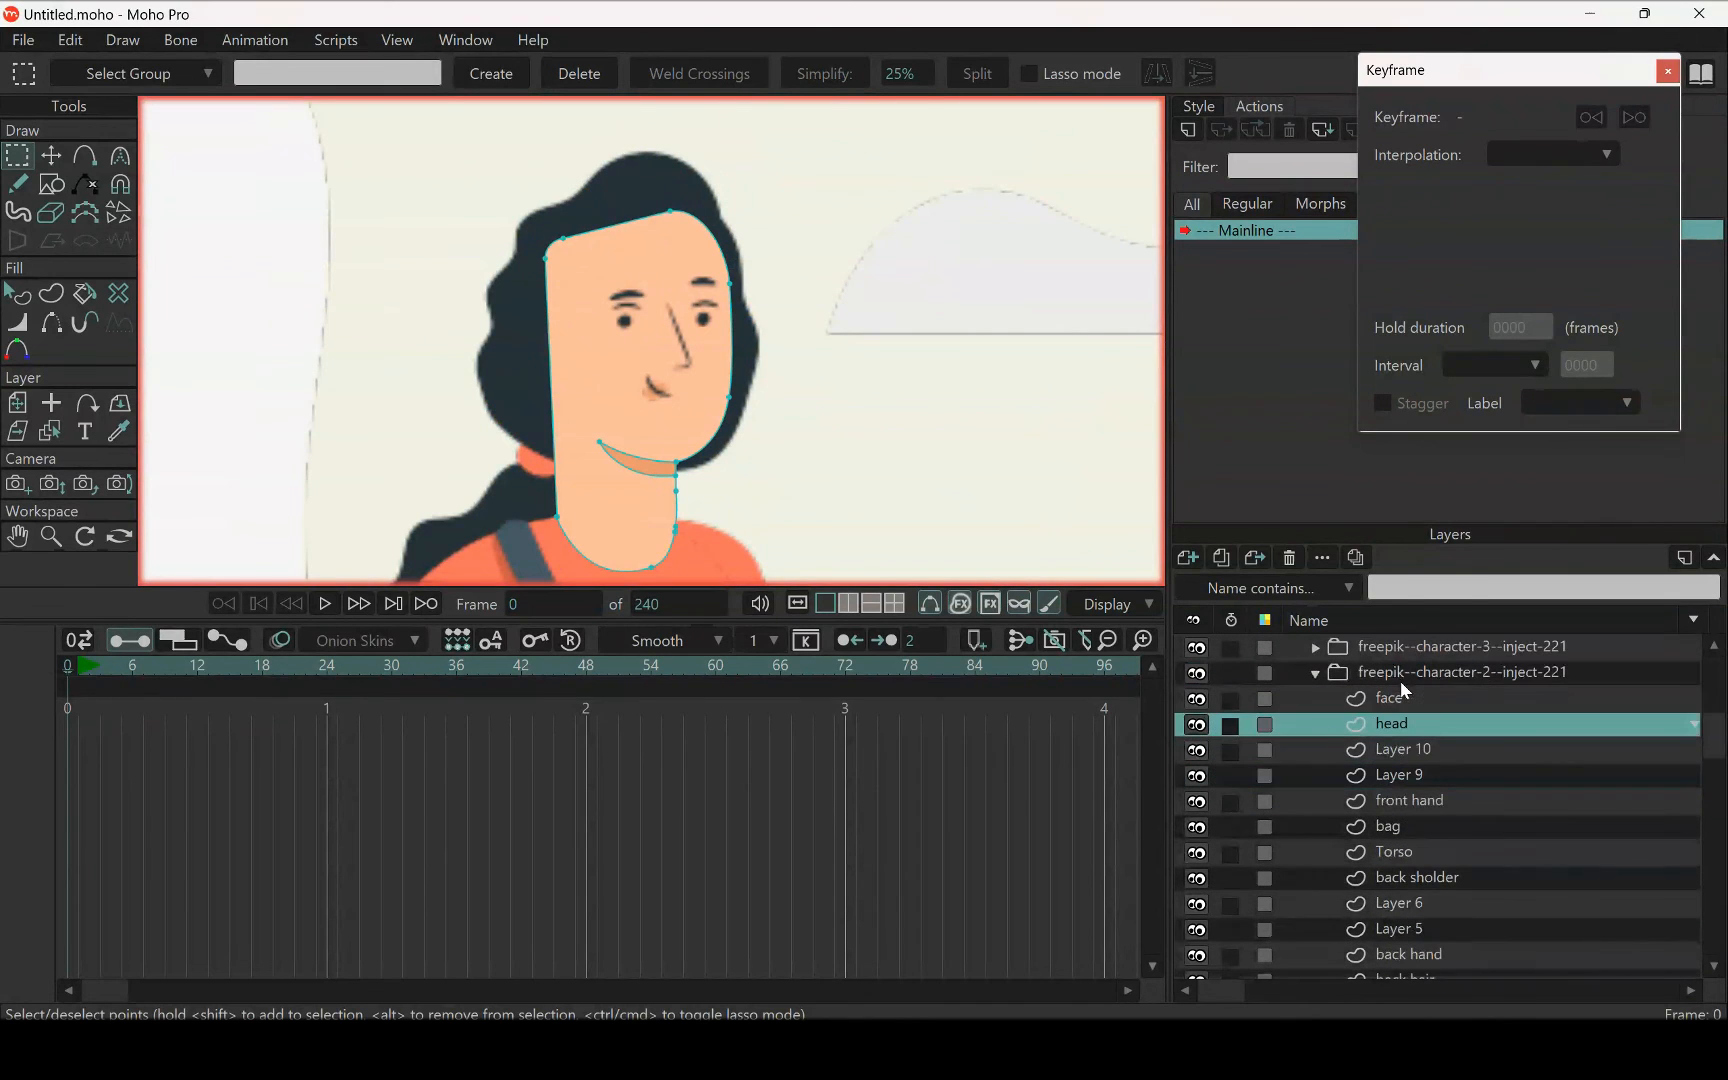
{"action": "left_click", "coordinate": [1421, 754]}
{"action": "scroll", "coordinate": [655, 395], "scroll_direction": "down", "scroll_amount": 8}
{"action": "left_click_drag", "start_coordinate": [683, 409], "coordinate": [730, 180]}
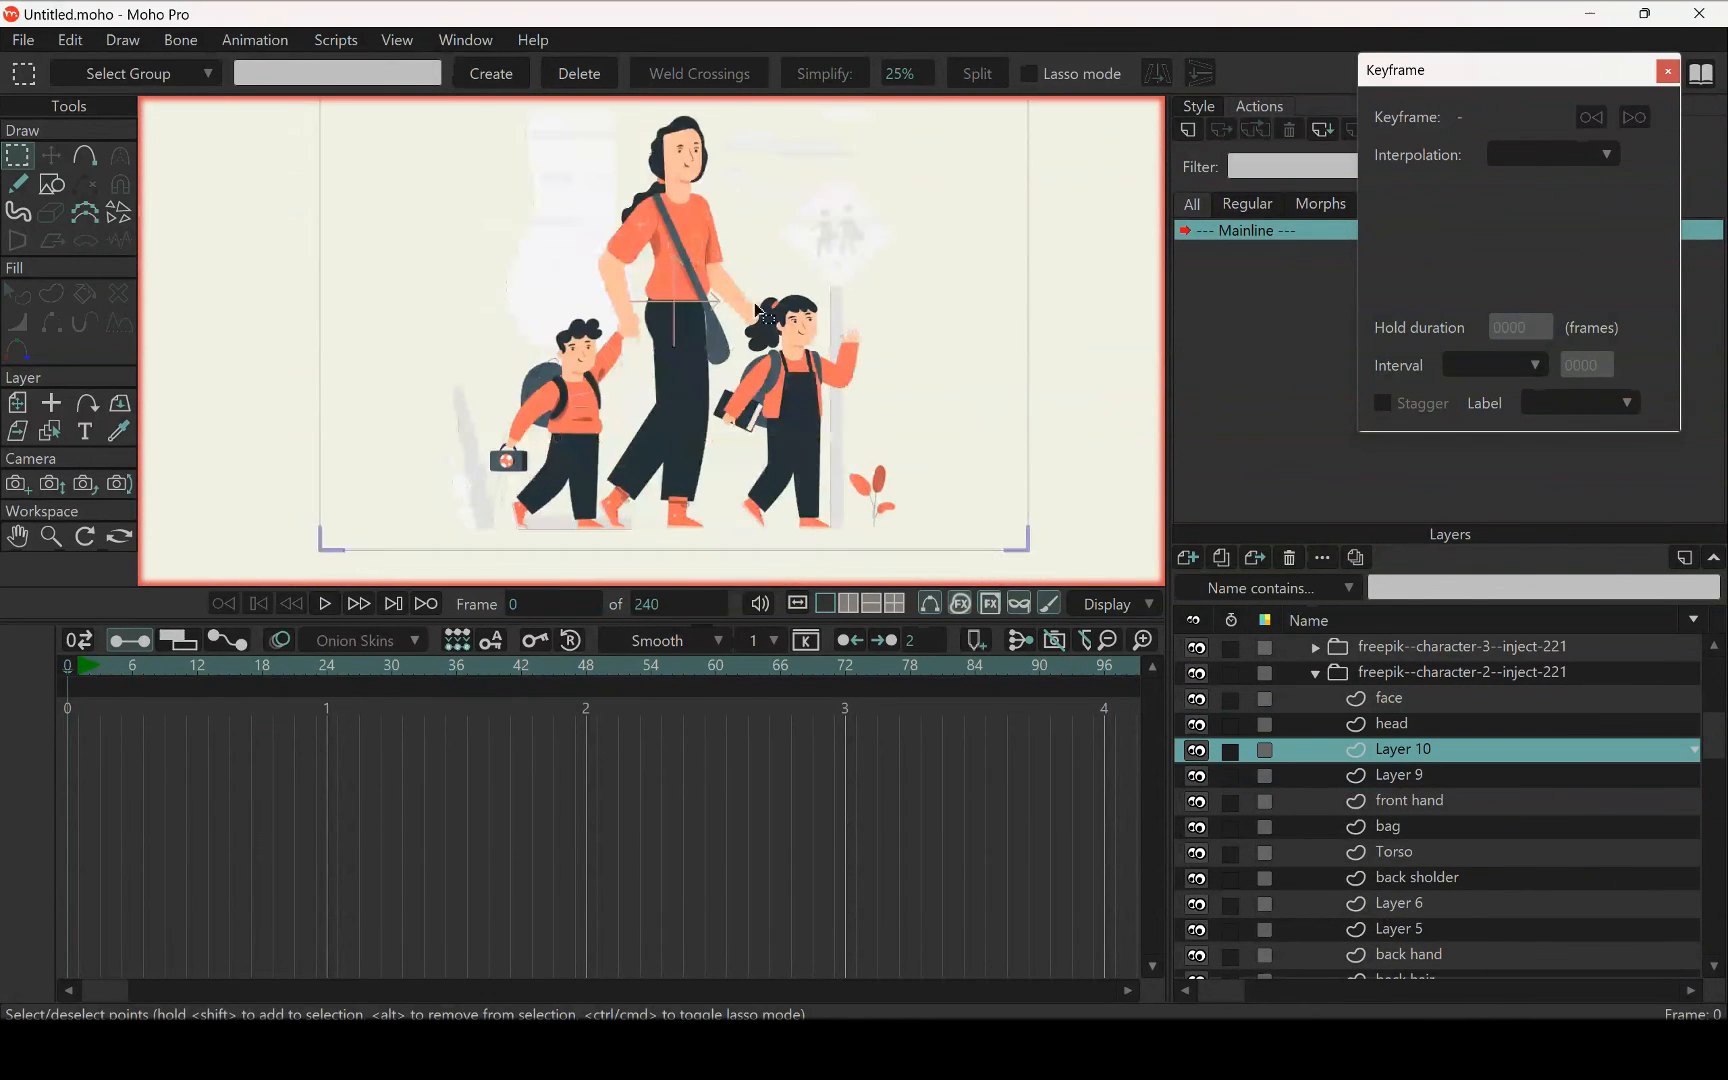
{"action": "left_click", "coordinate": [1199, 753]}
{"action": "left_click", "coordinate": [1199, 753]}
{"action": "scroll", "coordinate": [640, 360], "scroll_direction": "up", "scroll_amount": 6}
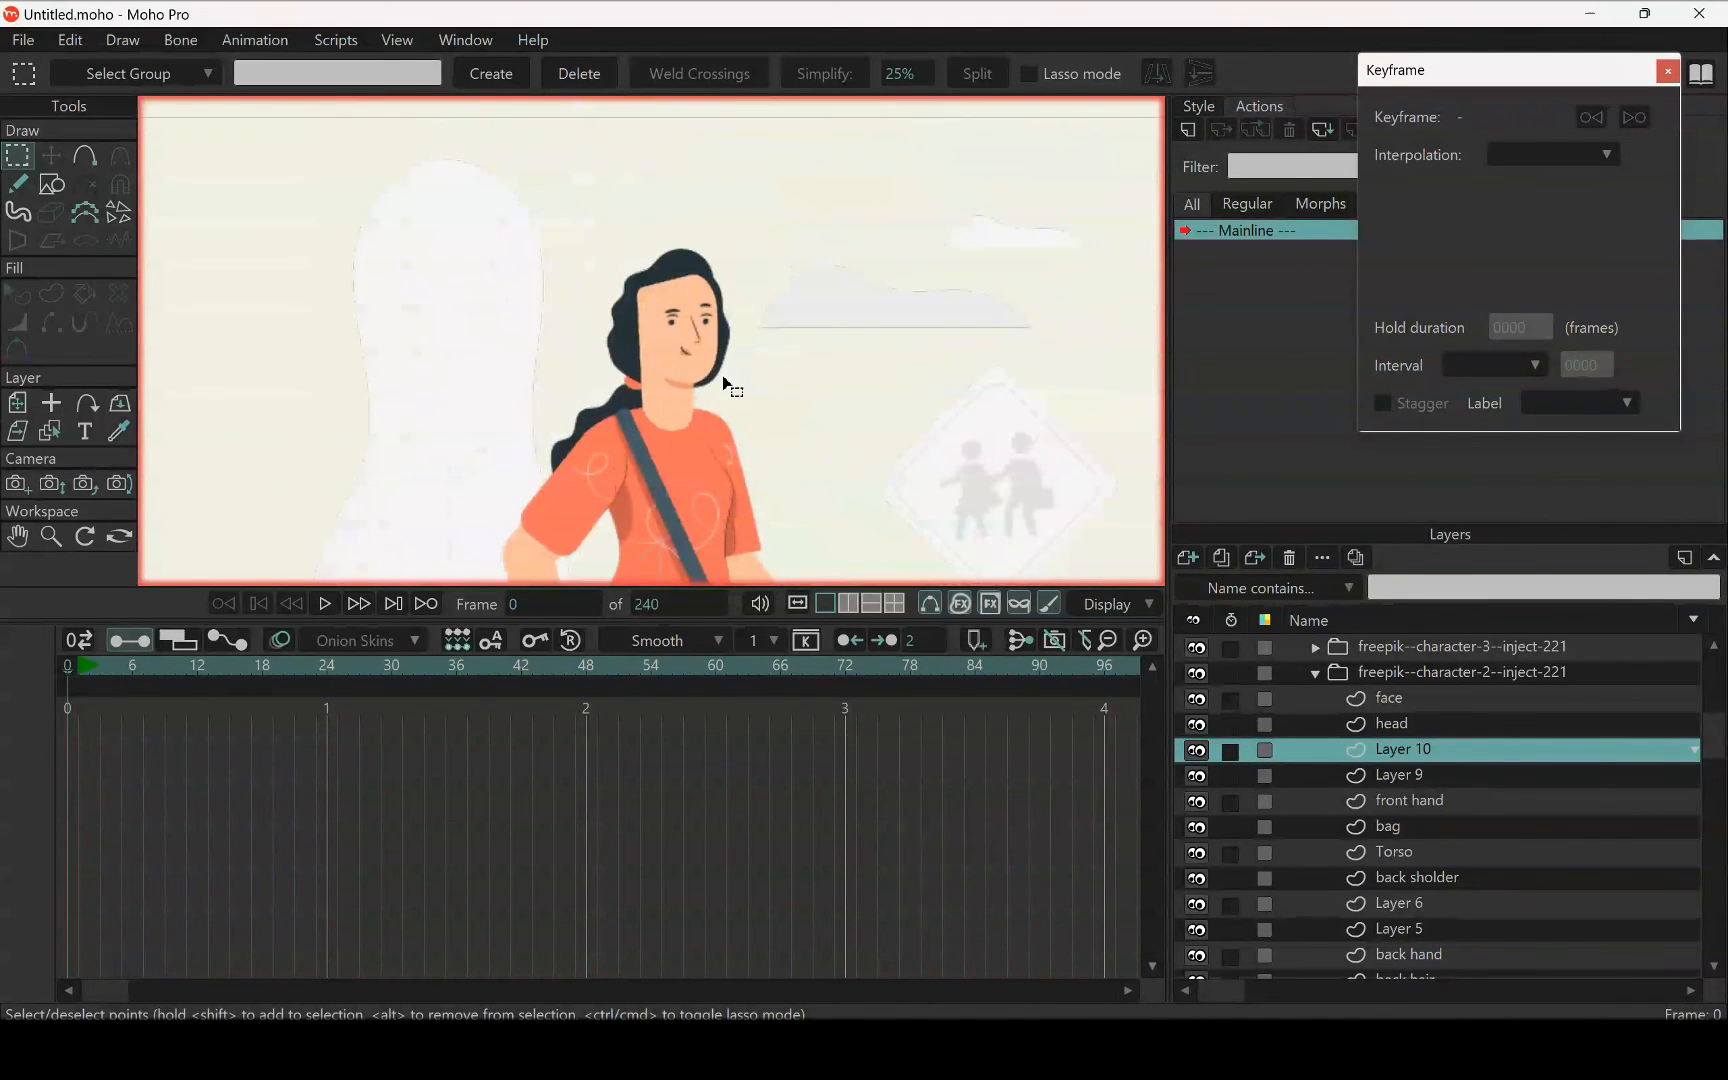
{"action": "key", "text": "t"}
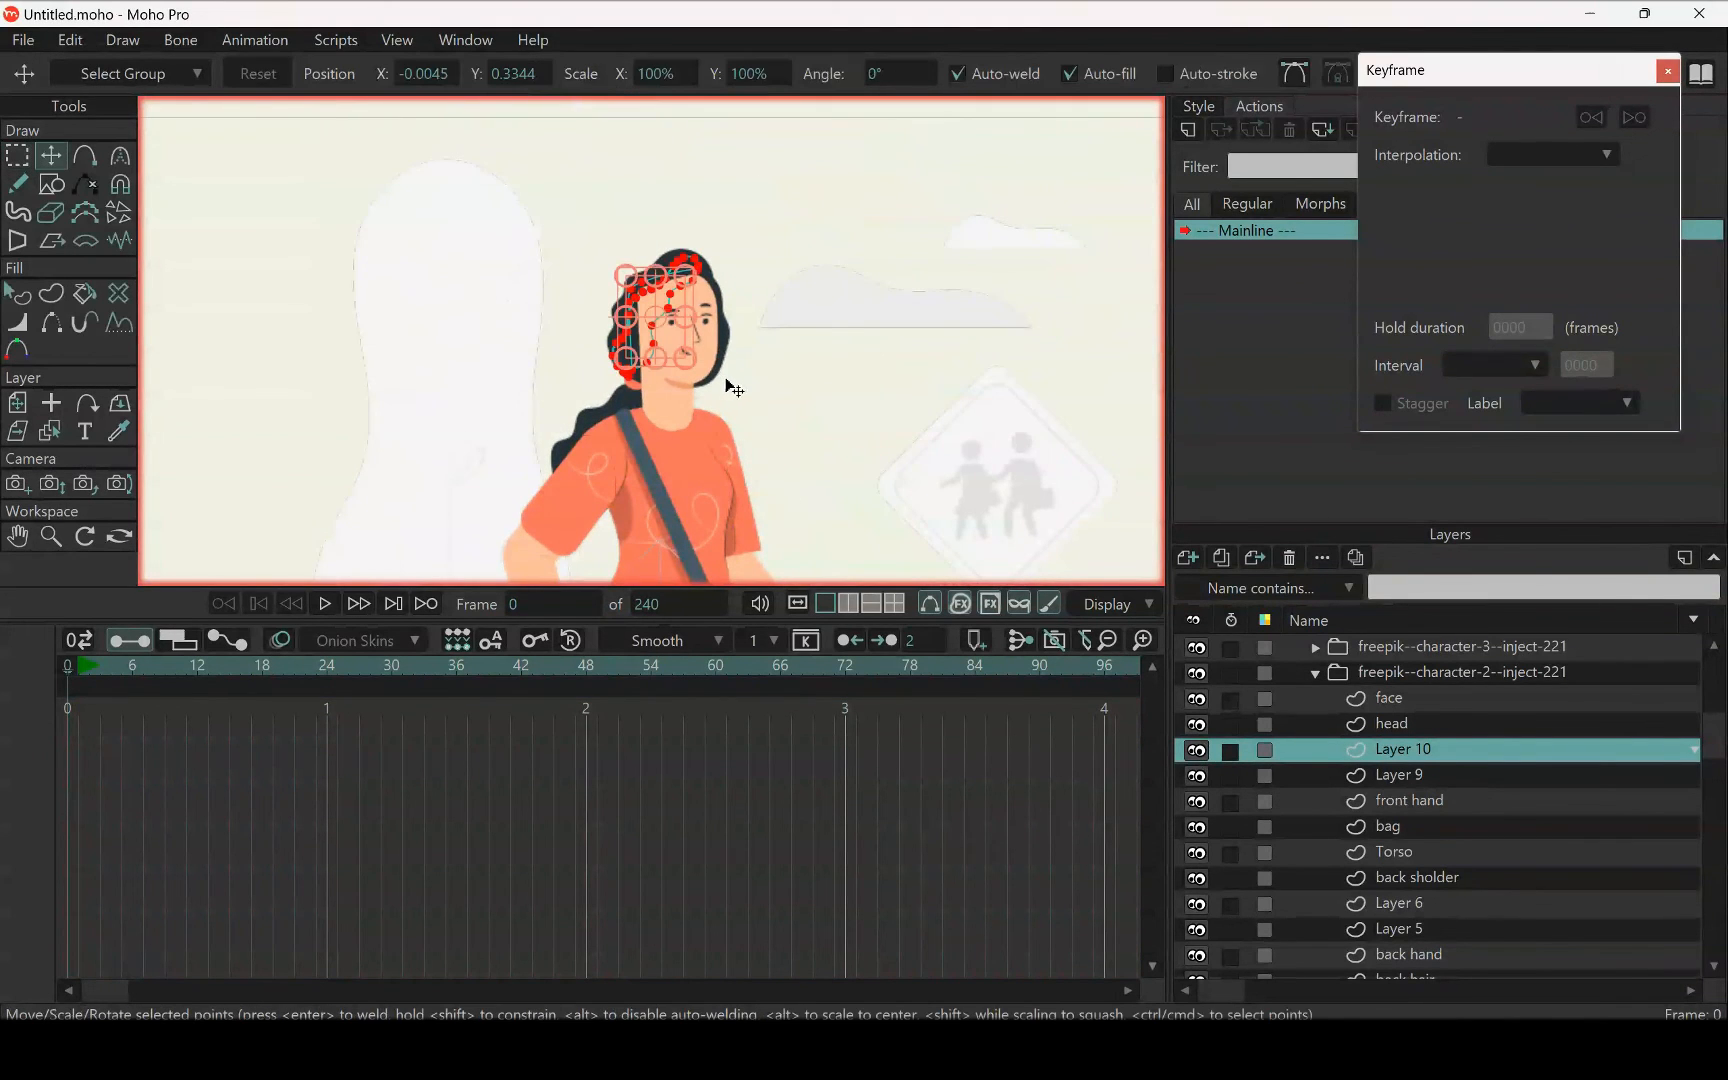
Rename Layer 10 as front hair and move it above the face layer
{"action": "double_click", "coordinate": [1437, 757]}
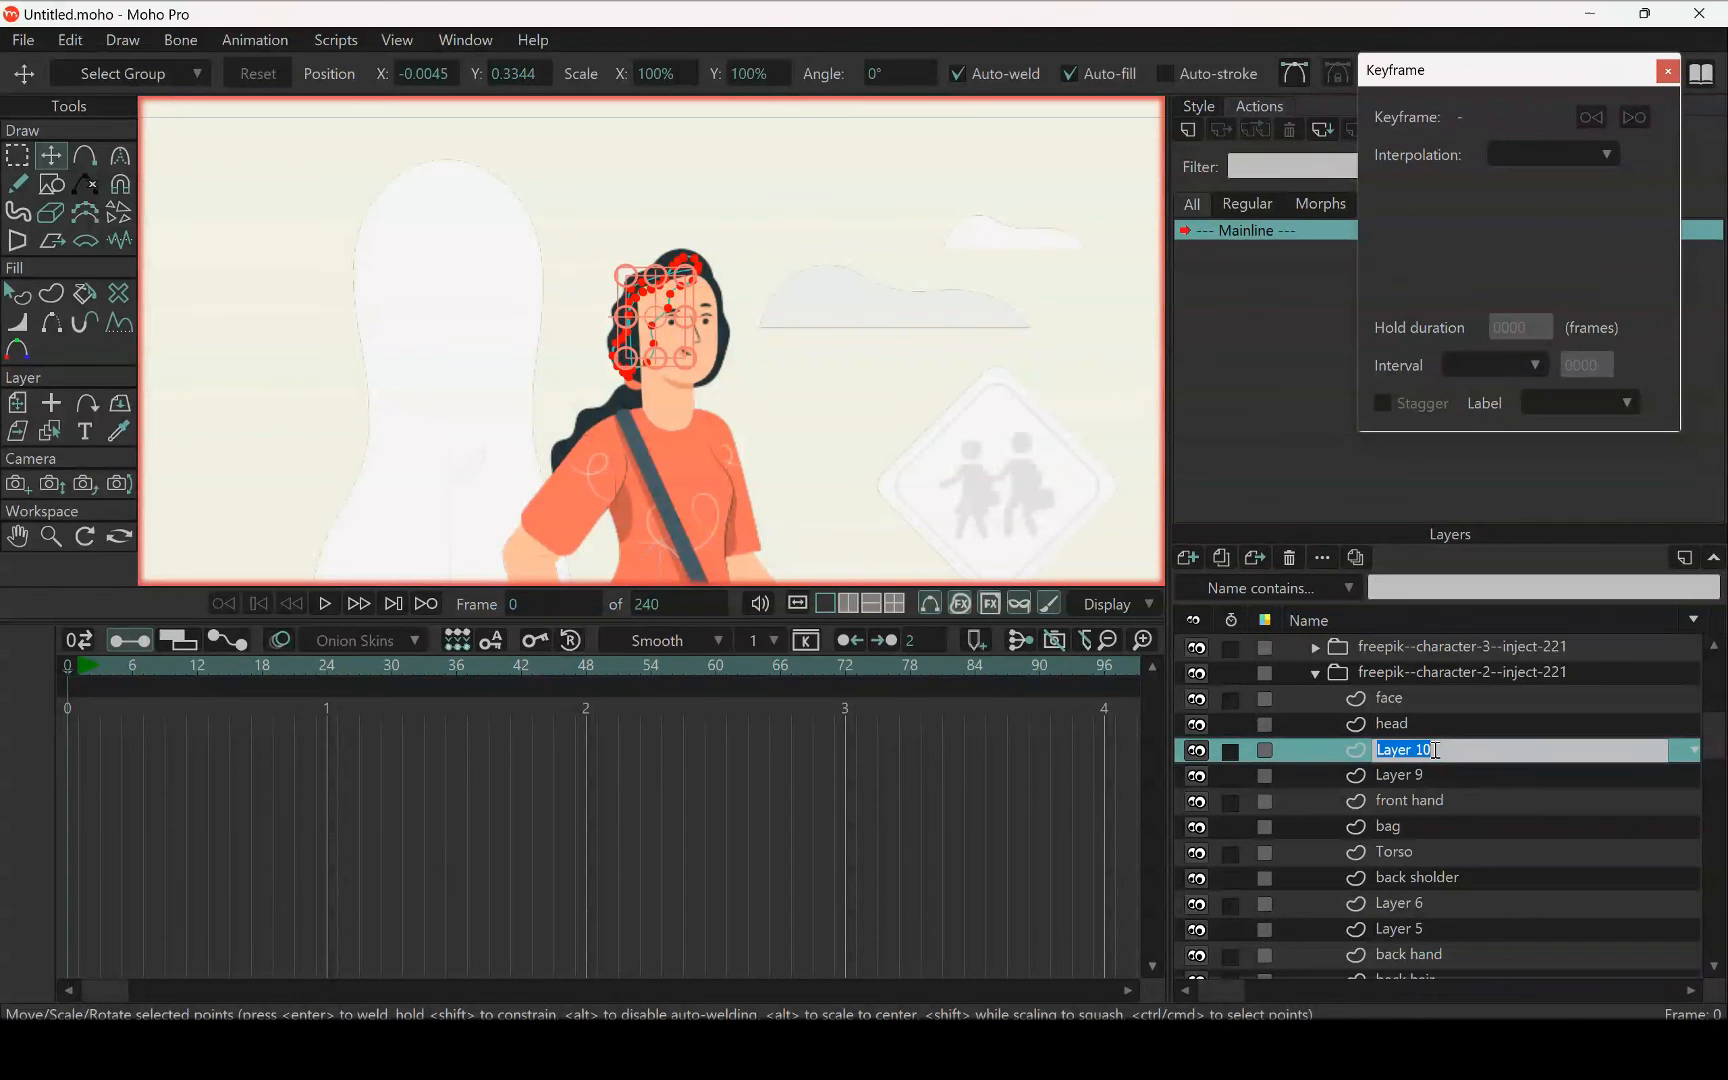
{"action": "type", "text": "front hair"}
{"action": "key", "text": "Return"}
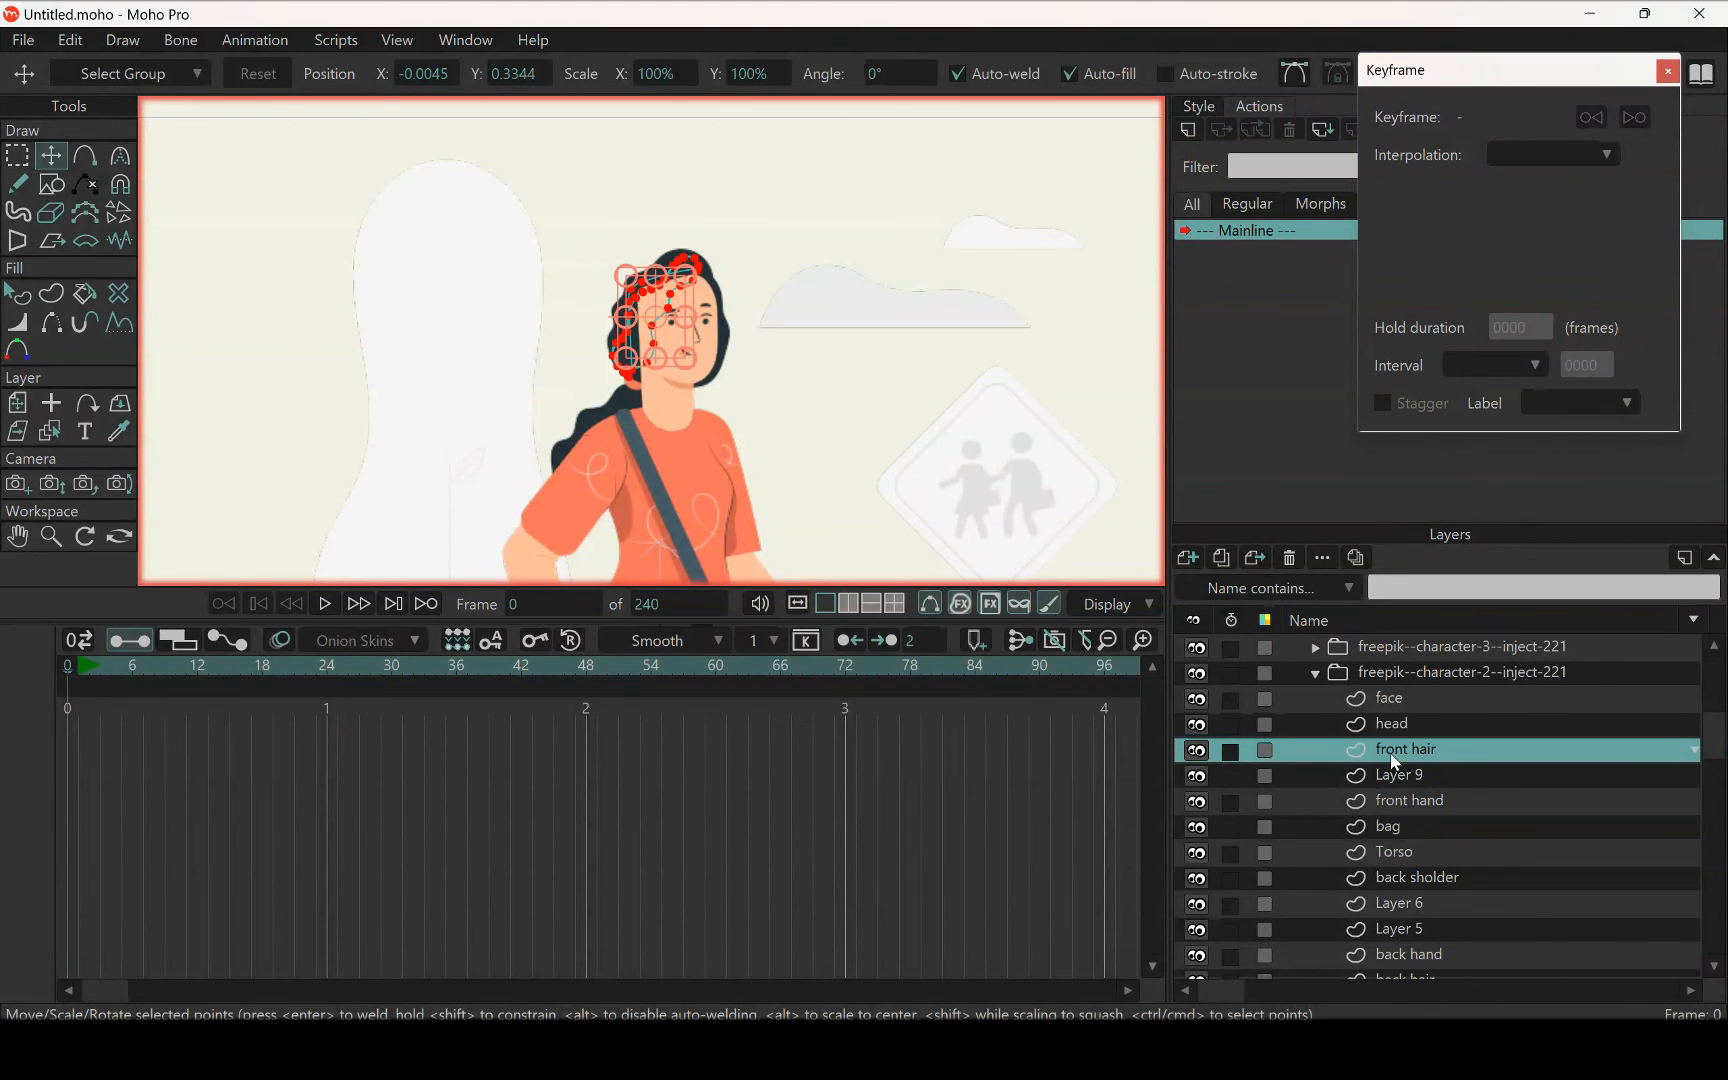
{"action": "left_click_drag", "start_coordinate": [1395, 762], "coordinate": [1320, 686]}
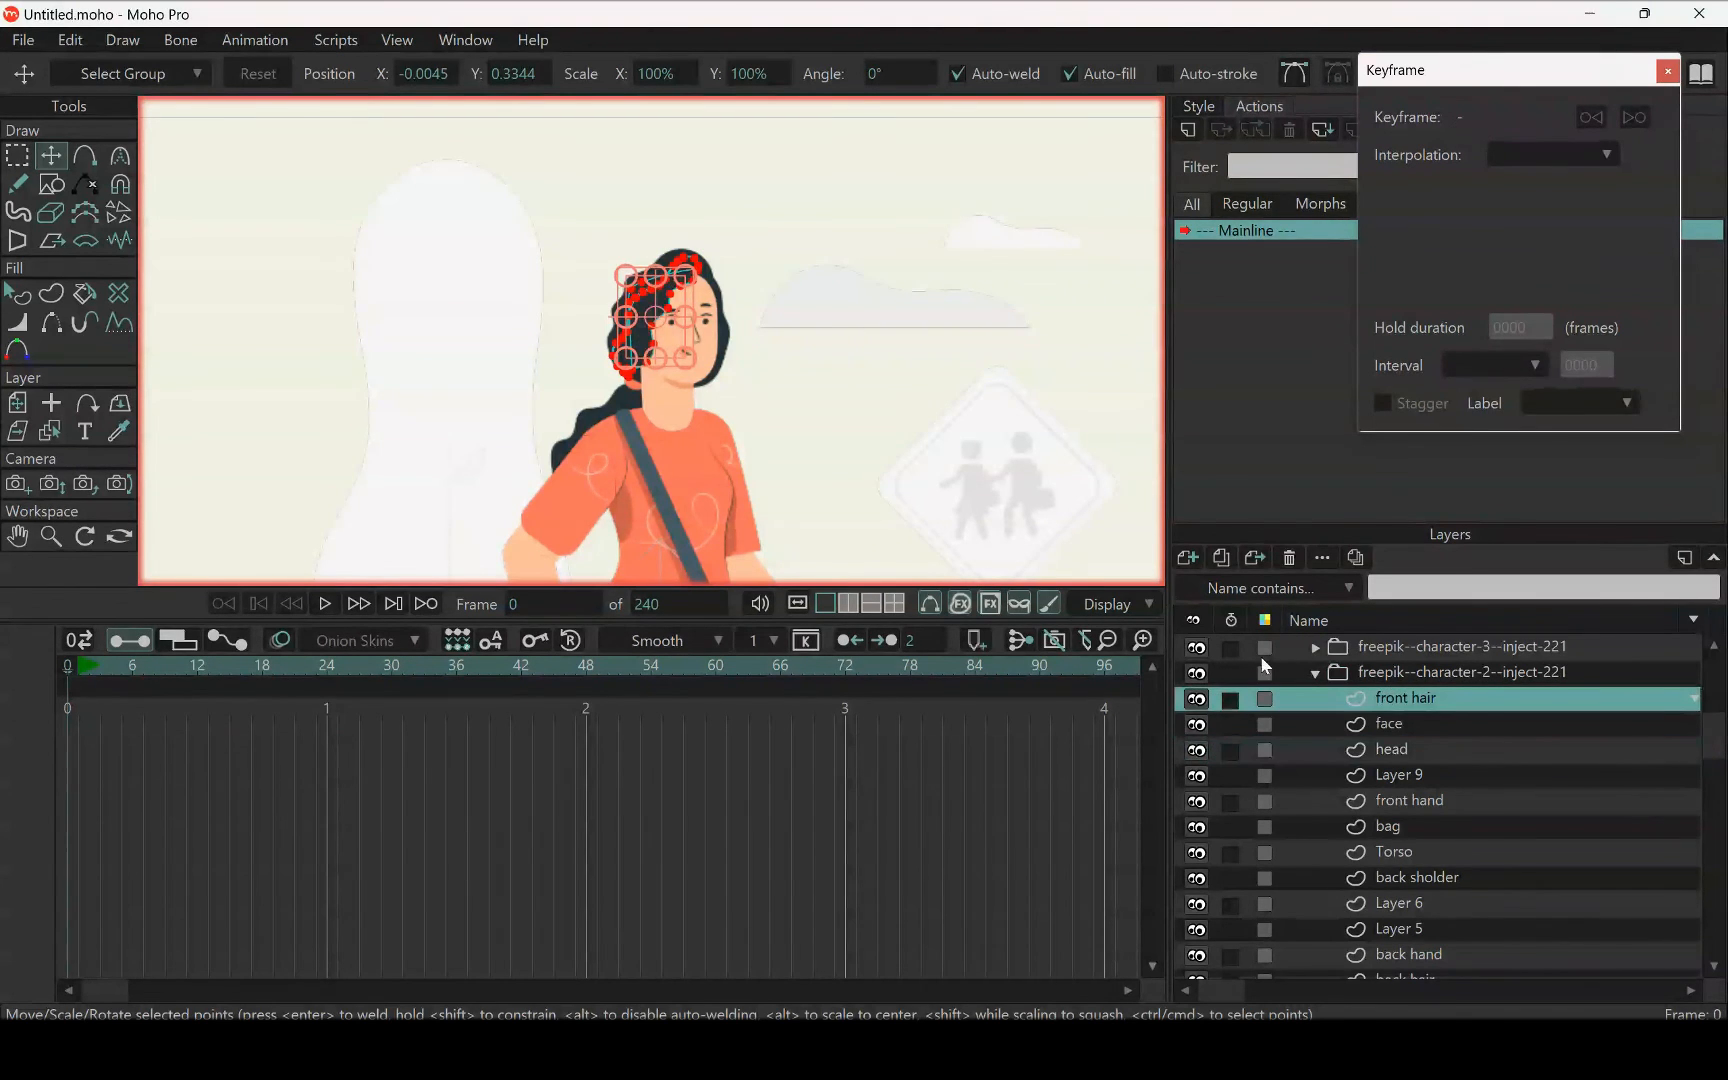
Move the back hair layer below the leg back layer in the woman's character group
{"action": "scroll", "coordinate": [1516, 867], "scroll_direction": "down", "scroll_amount": 5}
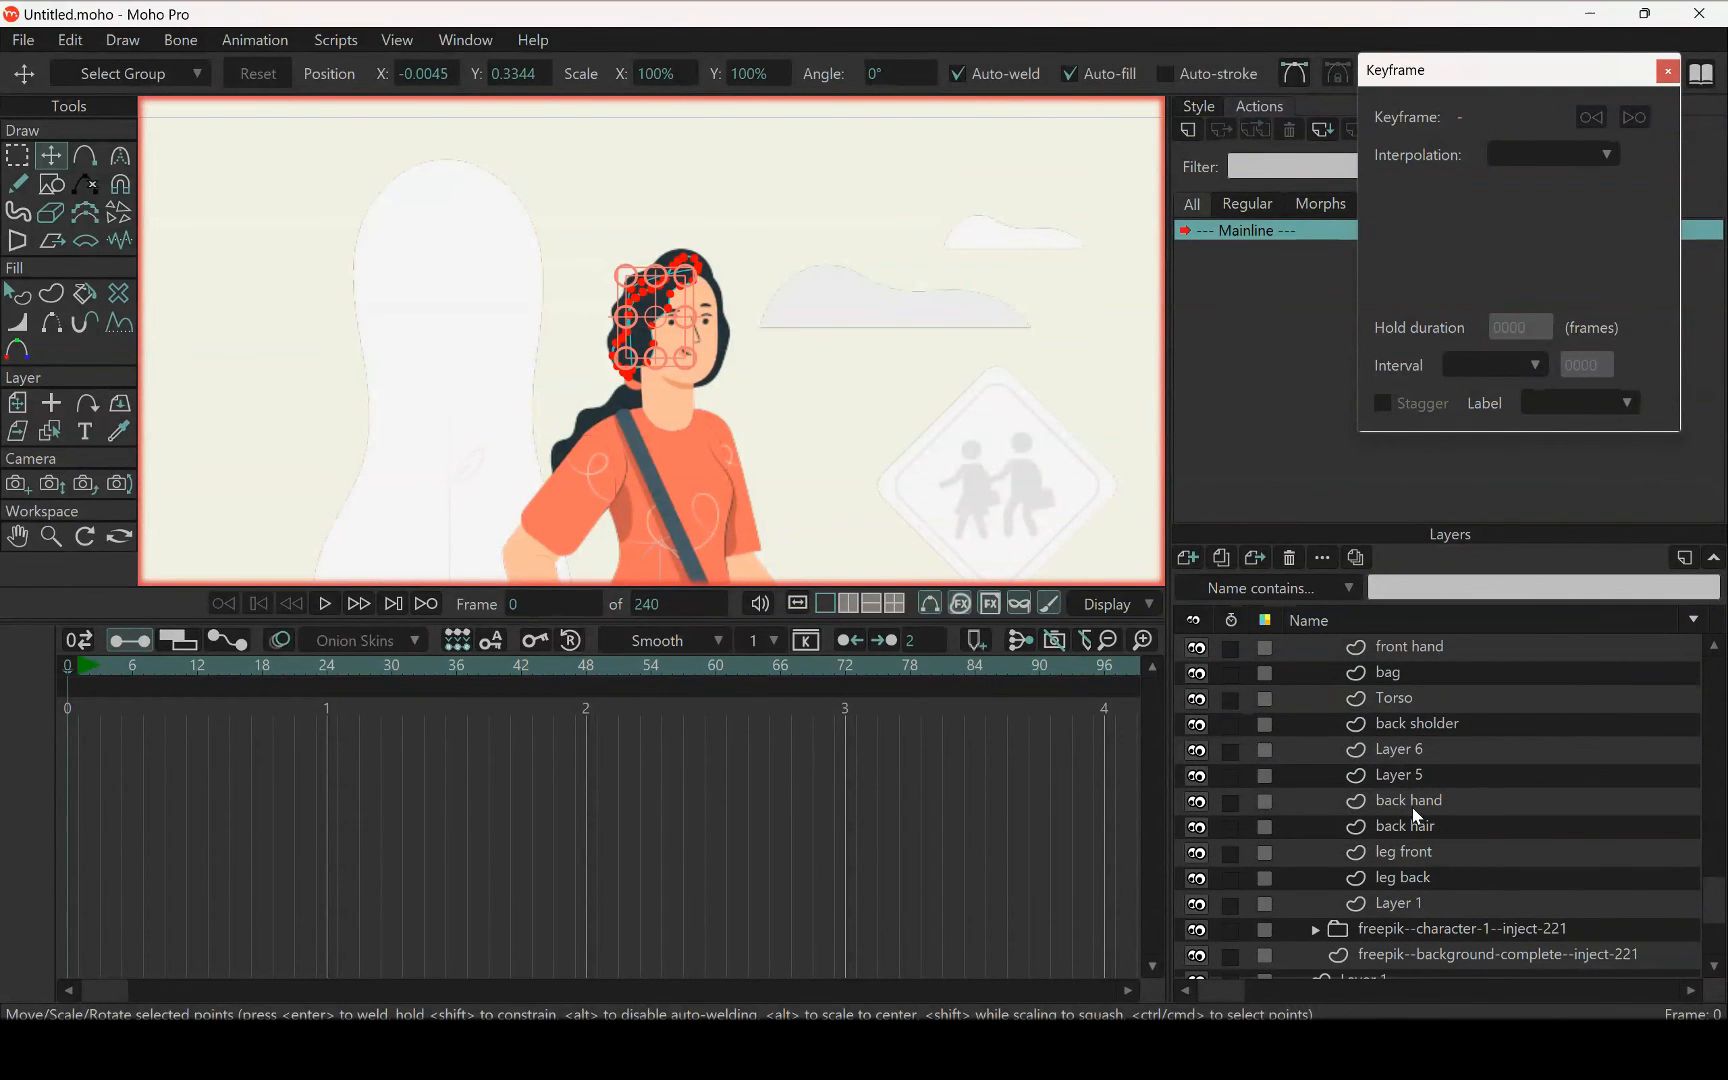
{"action": "left_click", "coordinate": [1422, 830]}
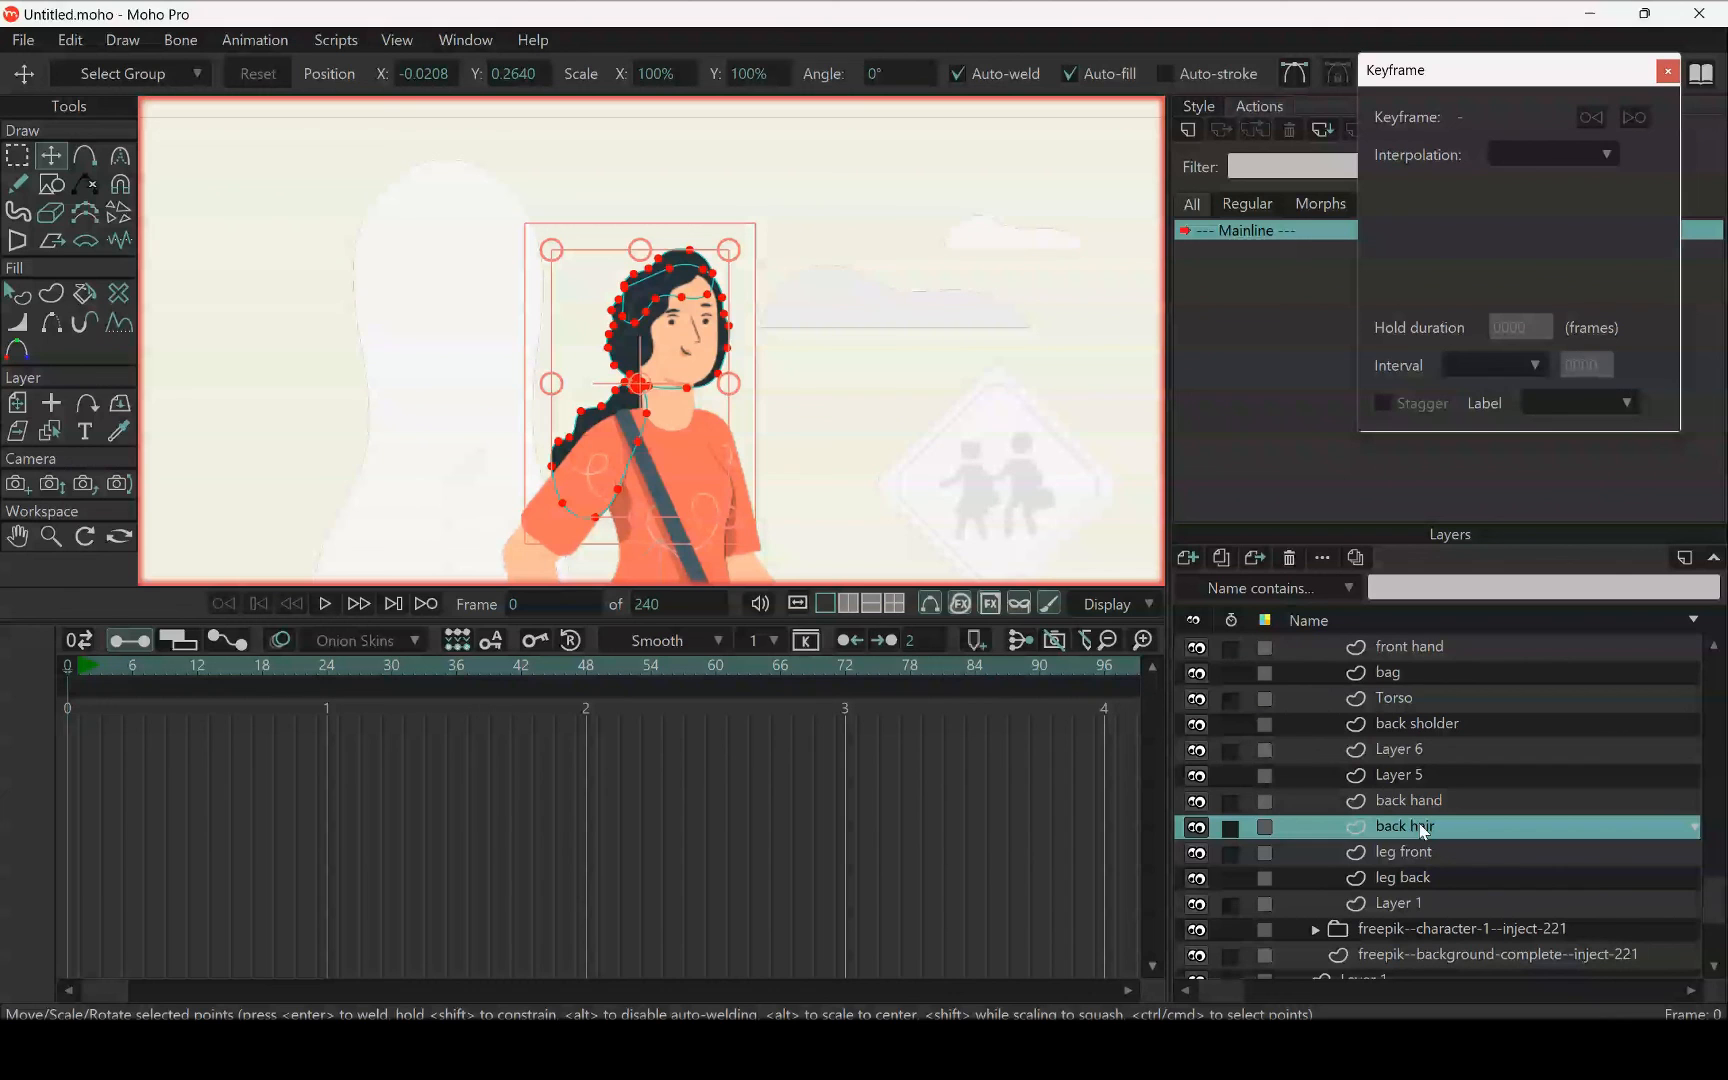
{"action": "left_click_drag", "start_coordinate": [1424, 830], "coordinate": [1428, 886]}
{"action": "scroll", "coordinate": [1418, 810], "scroll_direction": "up", "scroll_amount": 3}
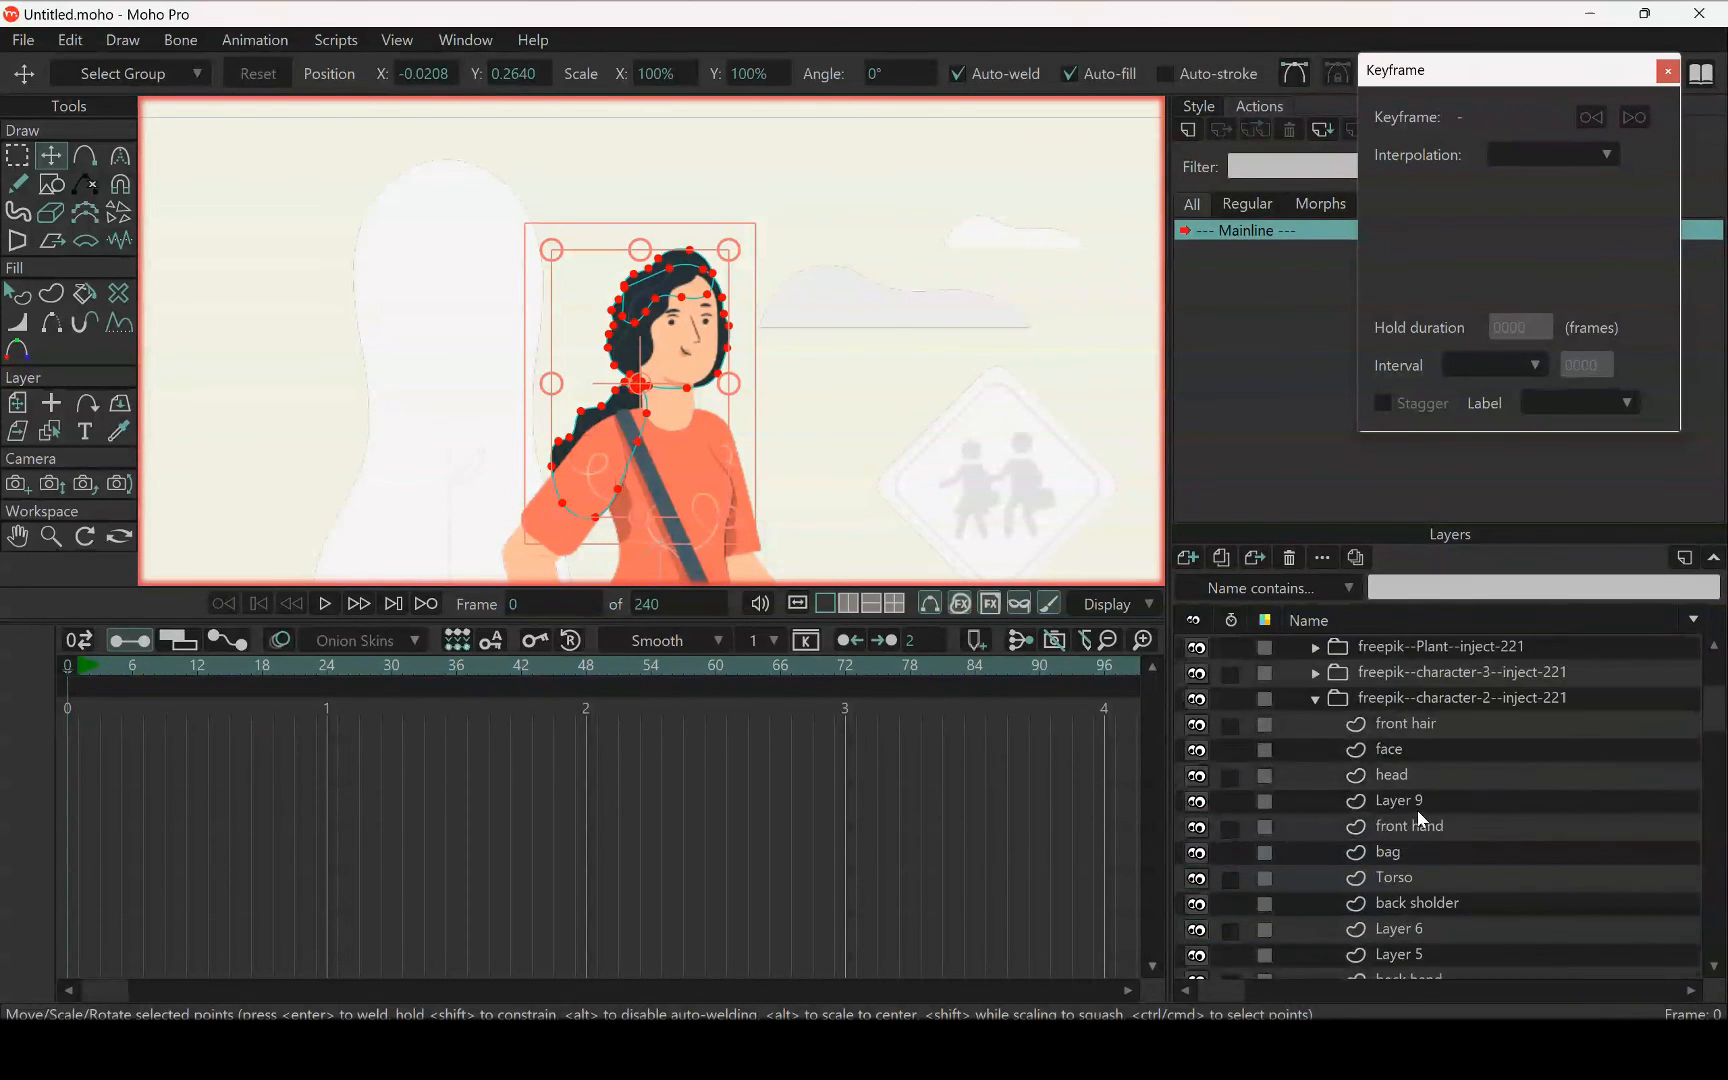
{"action": "scroll", "coordinate": [660, 346], "scroll_direction": "up", "scroll_amount": 5}
{"action": "scroll", "coordinate": [660, 350], "scroll_direction": "up", "scroll_amount": 3}
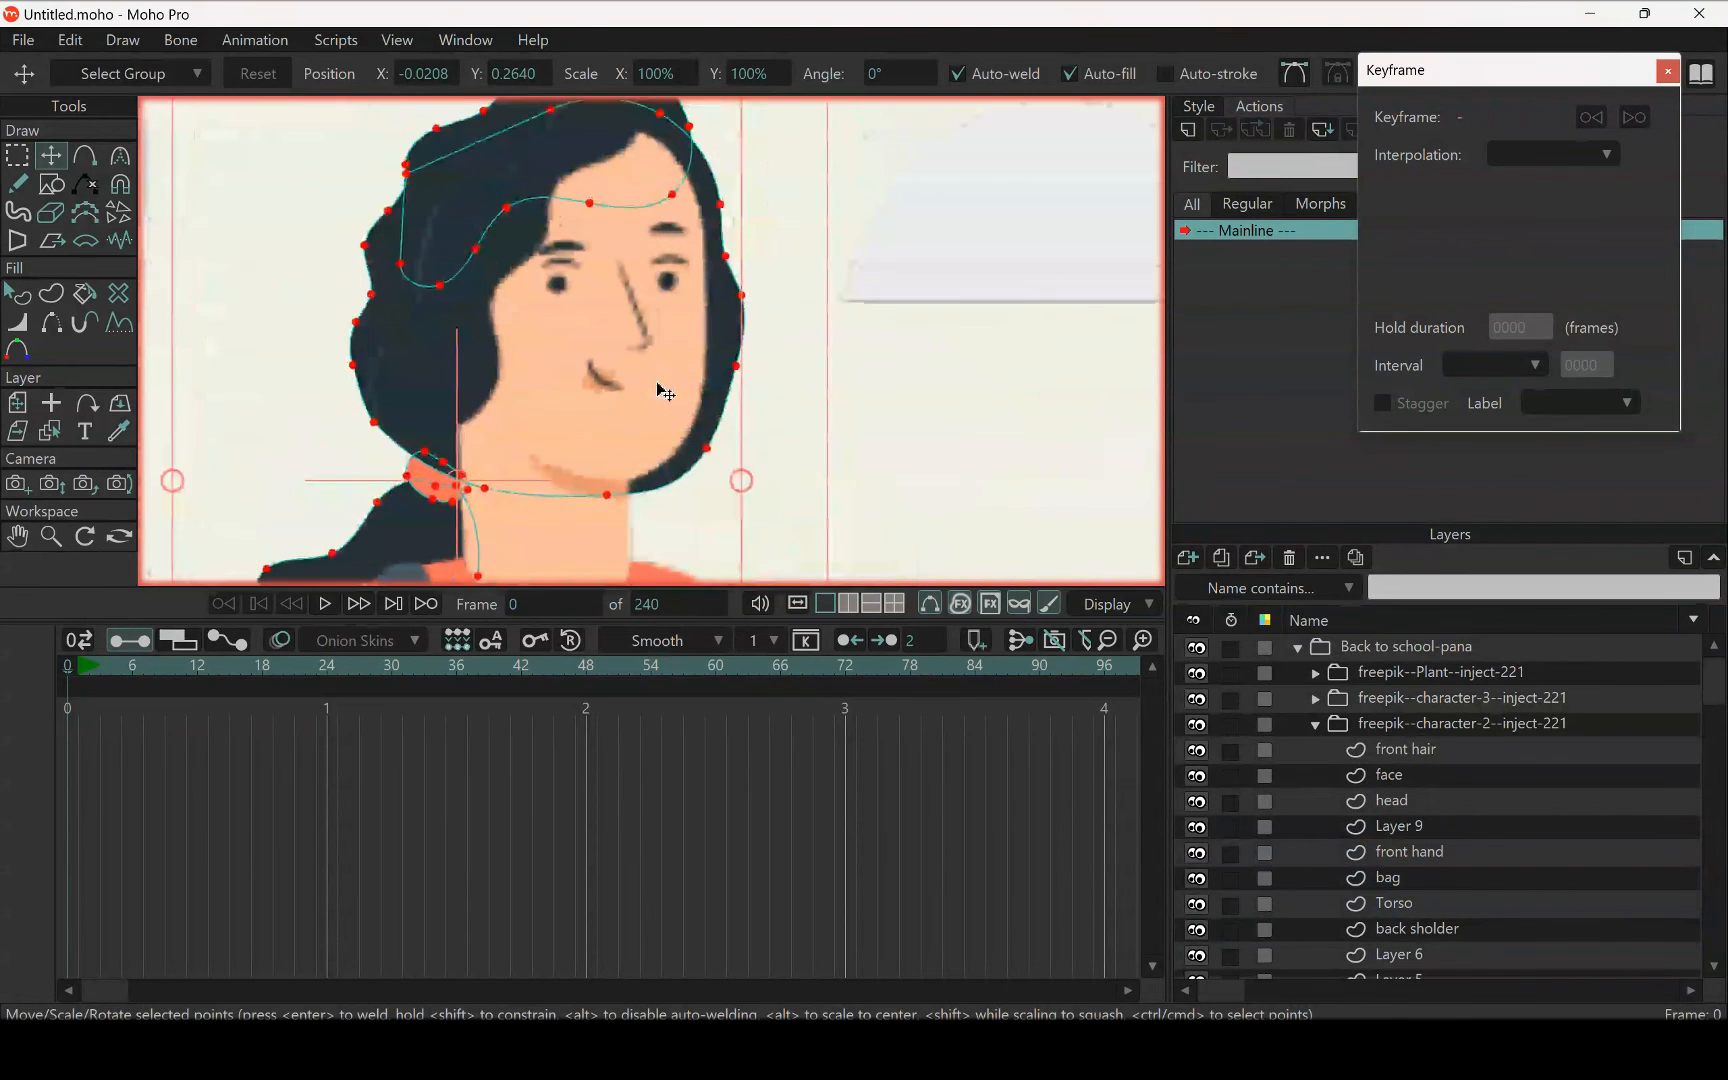
{"action": "scroll", "coordinate": [656, 370], "scroll_direction": "down", "scroll_amount": 5}
{"action": "scroll", "coordinate": [612, 355], "scroll_direction": "up", "scroll_amount": 4}
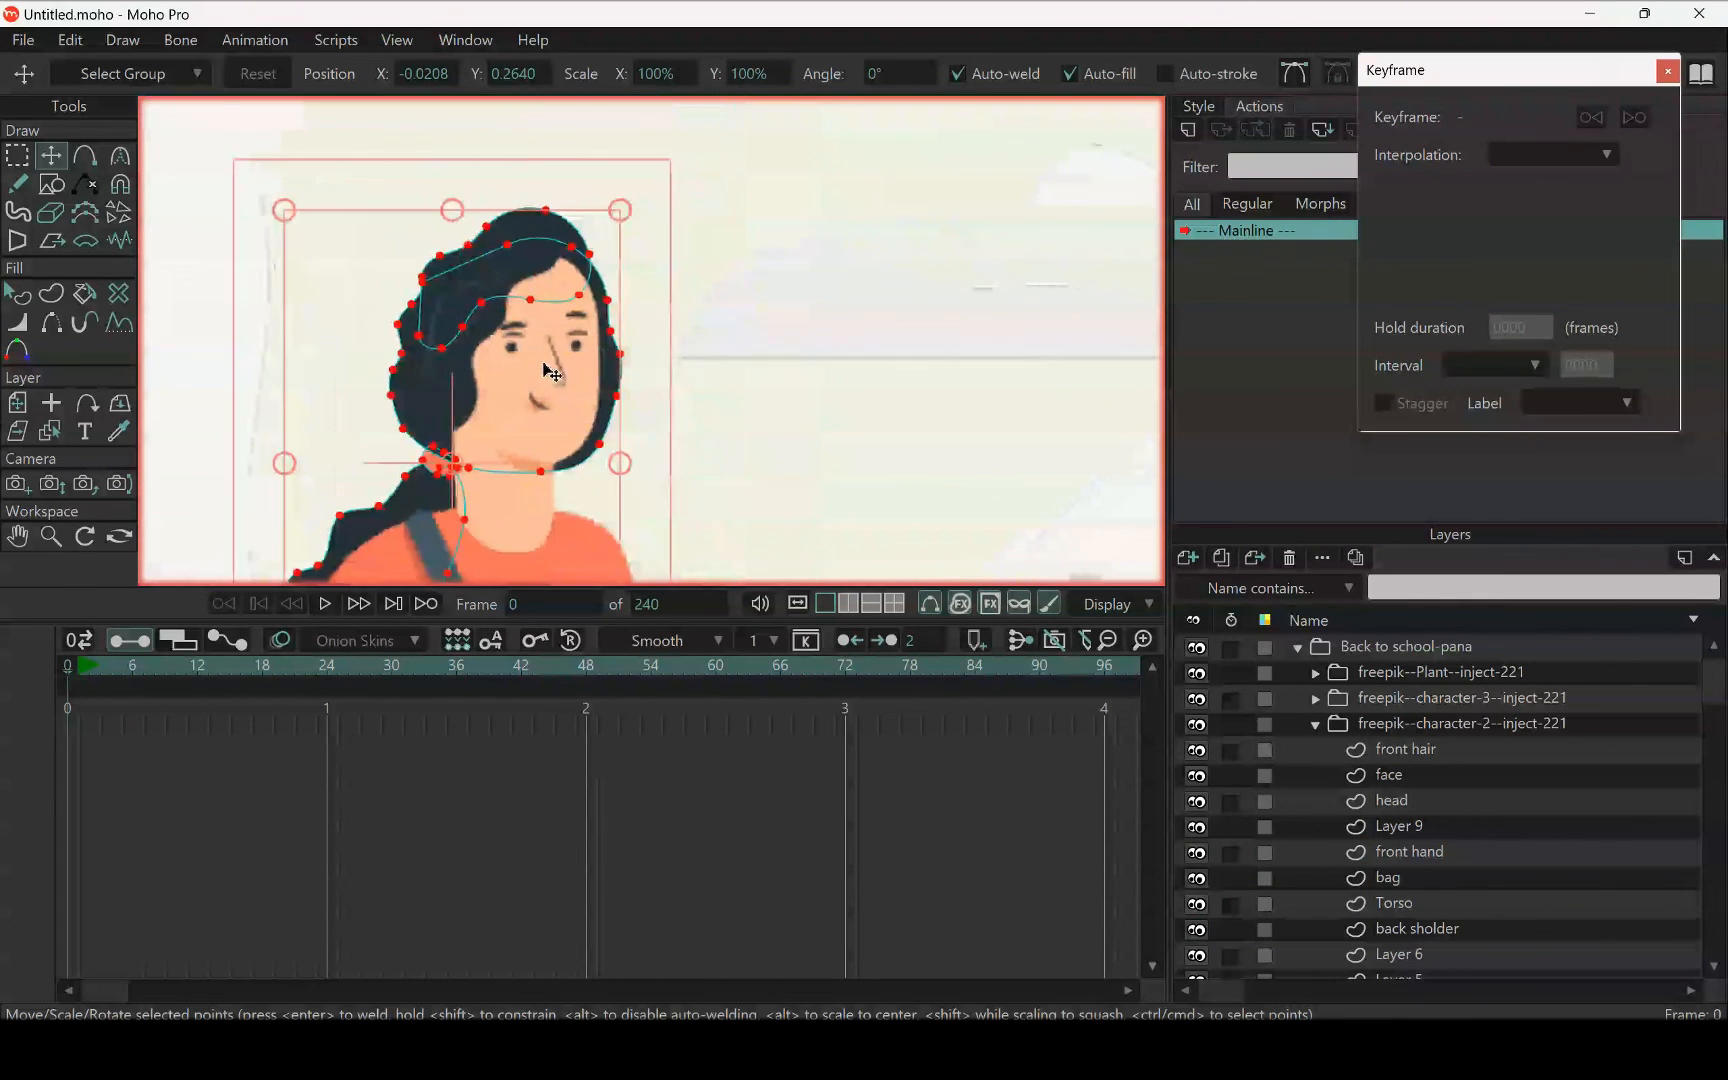
Select the face layer and examine the facial features up close and within the whole illustration
{"action": "left_click", "coordinate": [1413, 783]}
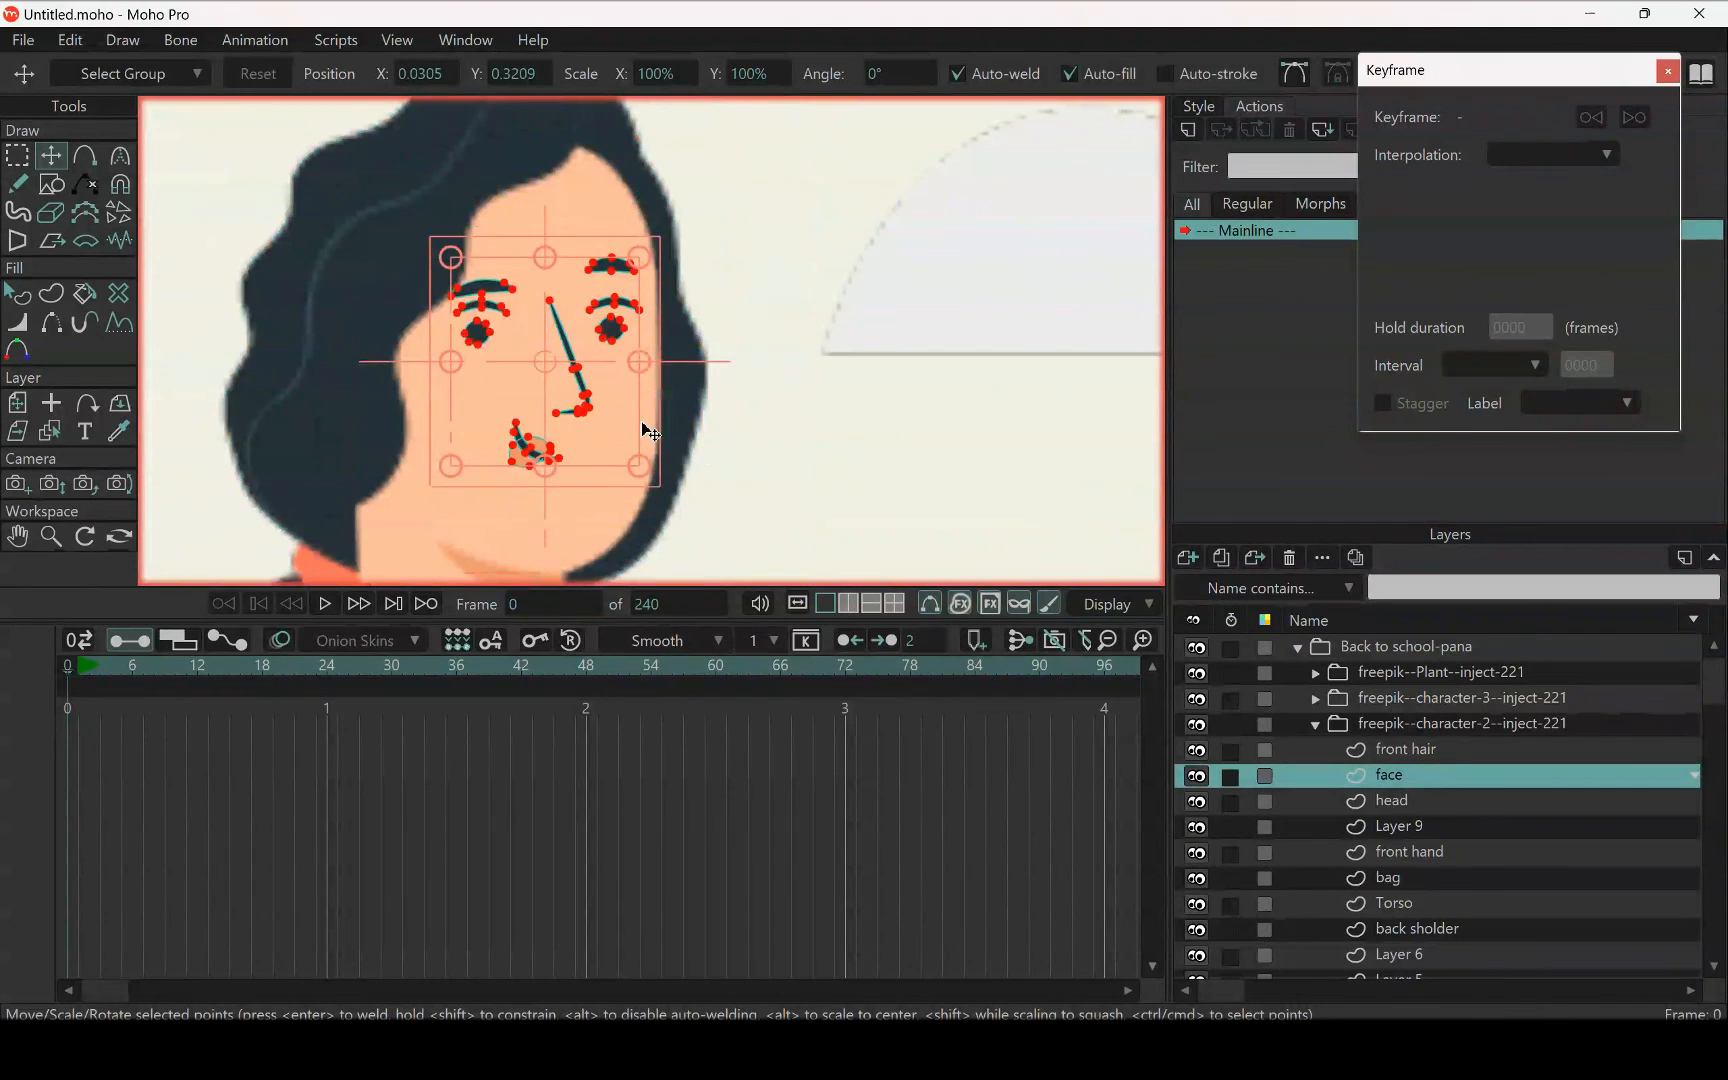
{"action": "scroll", "coordinate": [594, 434], "scroll_direction": "up", "scroll_amount": 3}
{"action": "scroll", "coordinate": [594, 434], "scroll_direction": "down", "scroll_amount": 4}
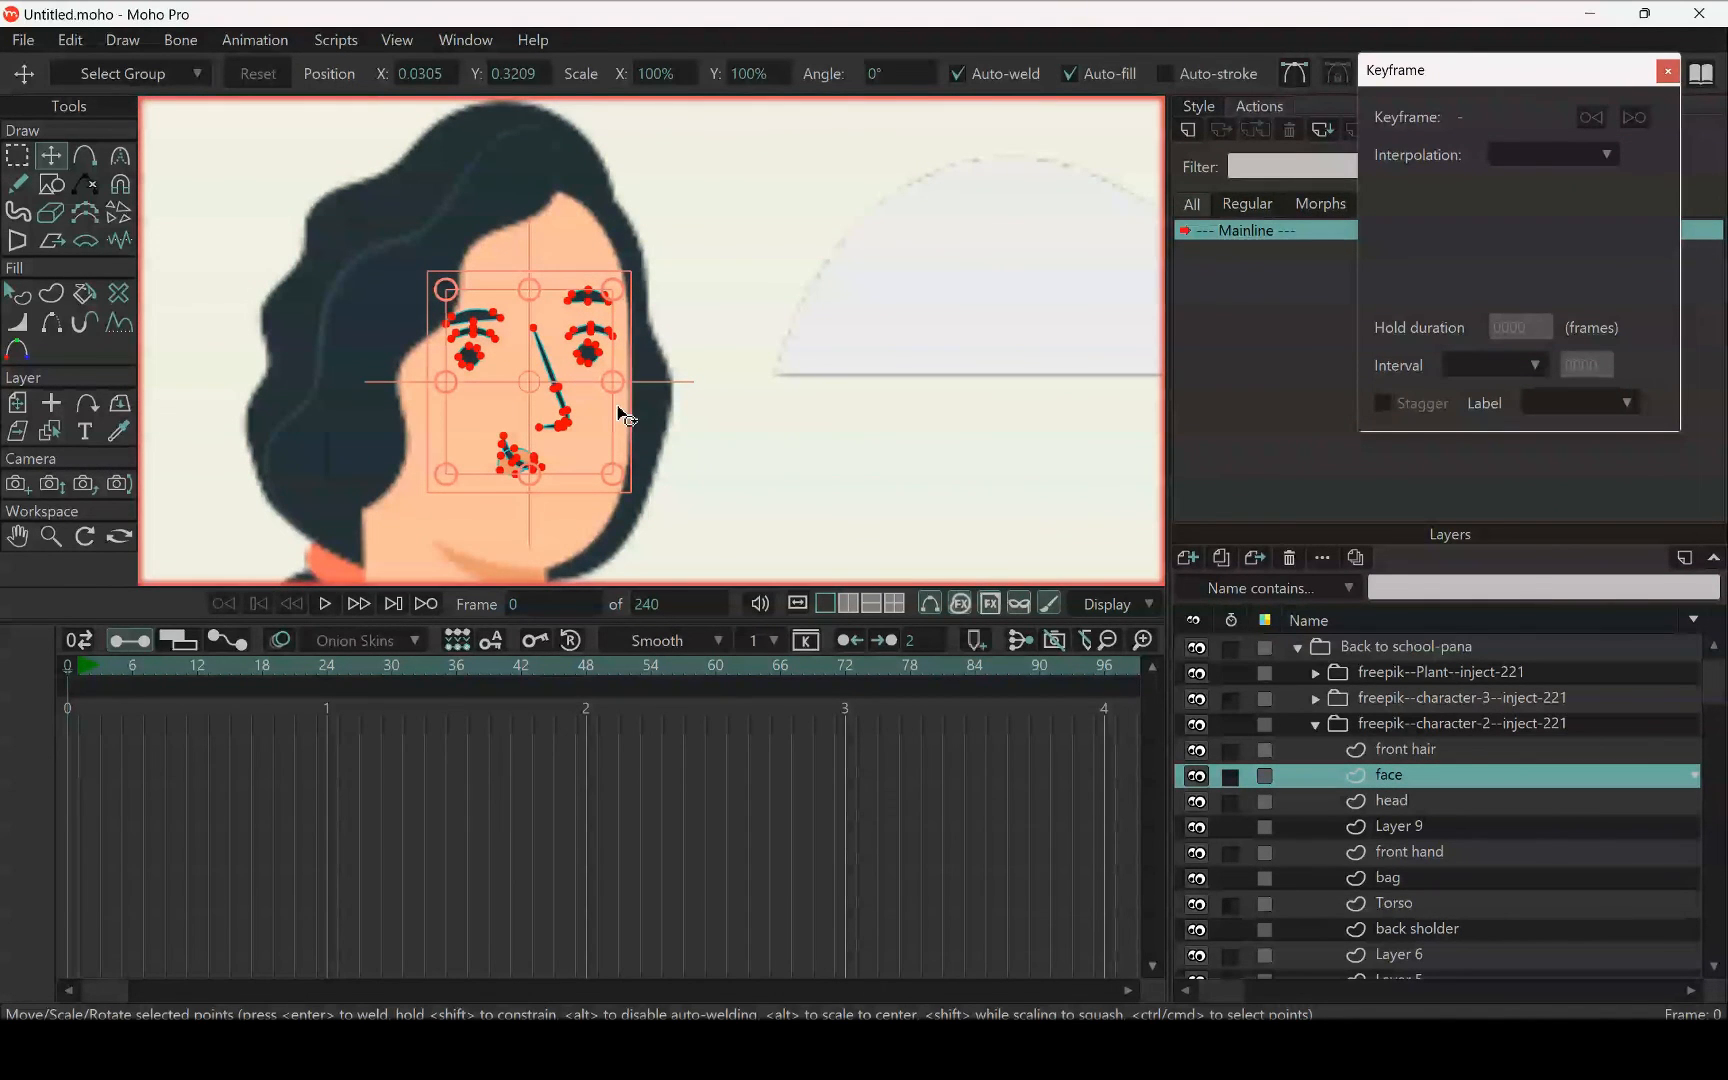
{"action": "scroll", "coordinate": [568, 457], "scroll_direction": "up", "scroll_amount": 2}
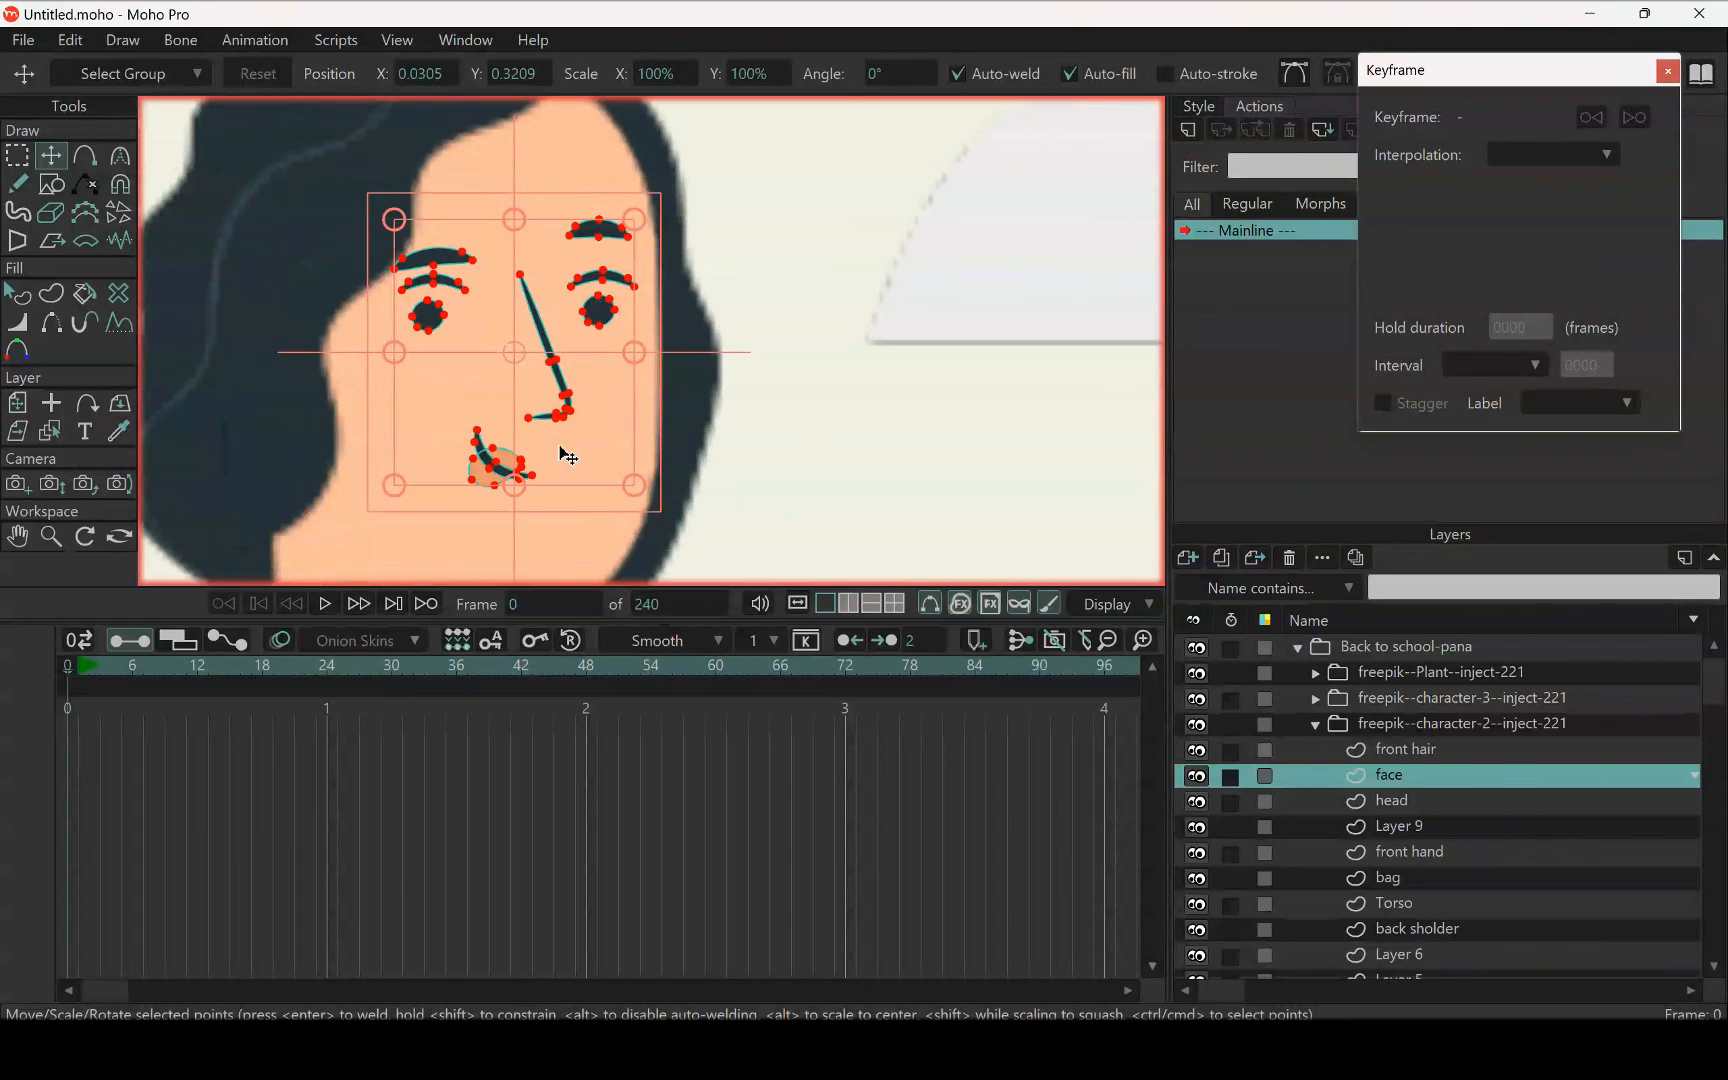
{"action": "scroll", "coordinate": [568, 455], "scroll_direction": "up", "scroll_amount": 1}
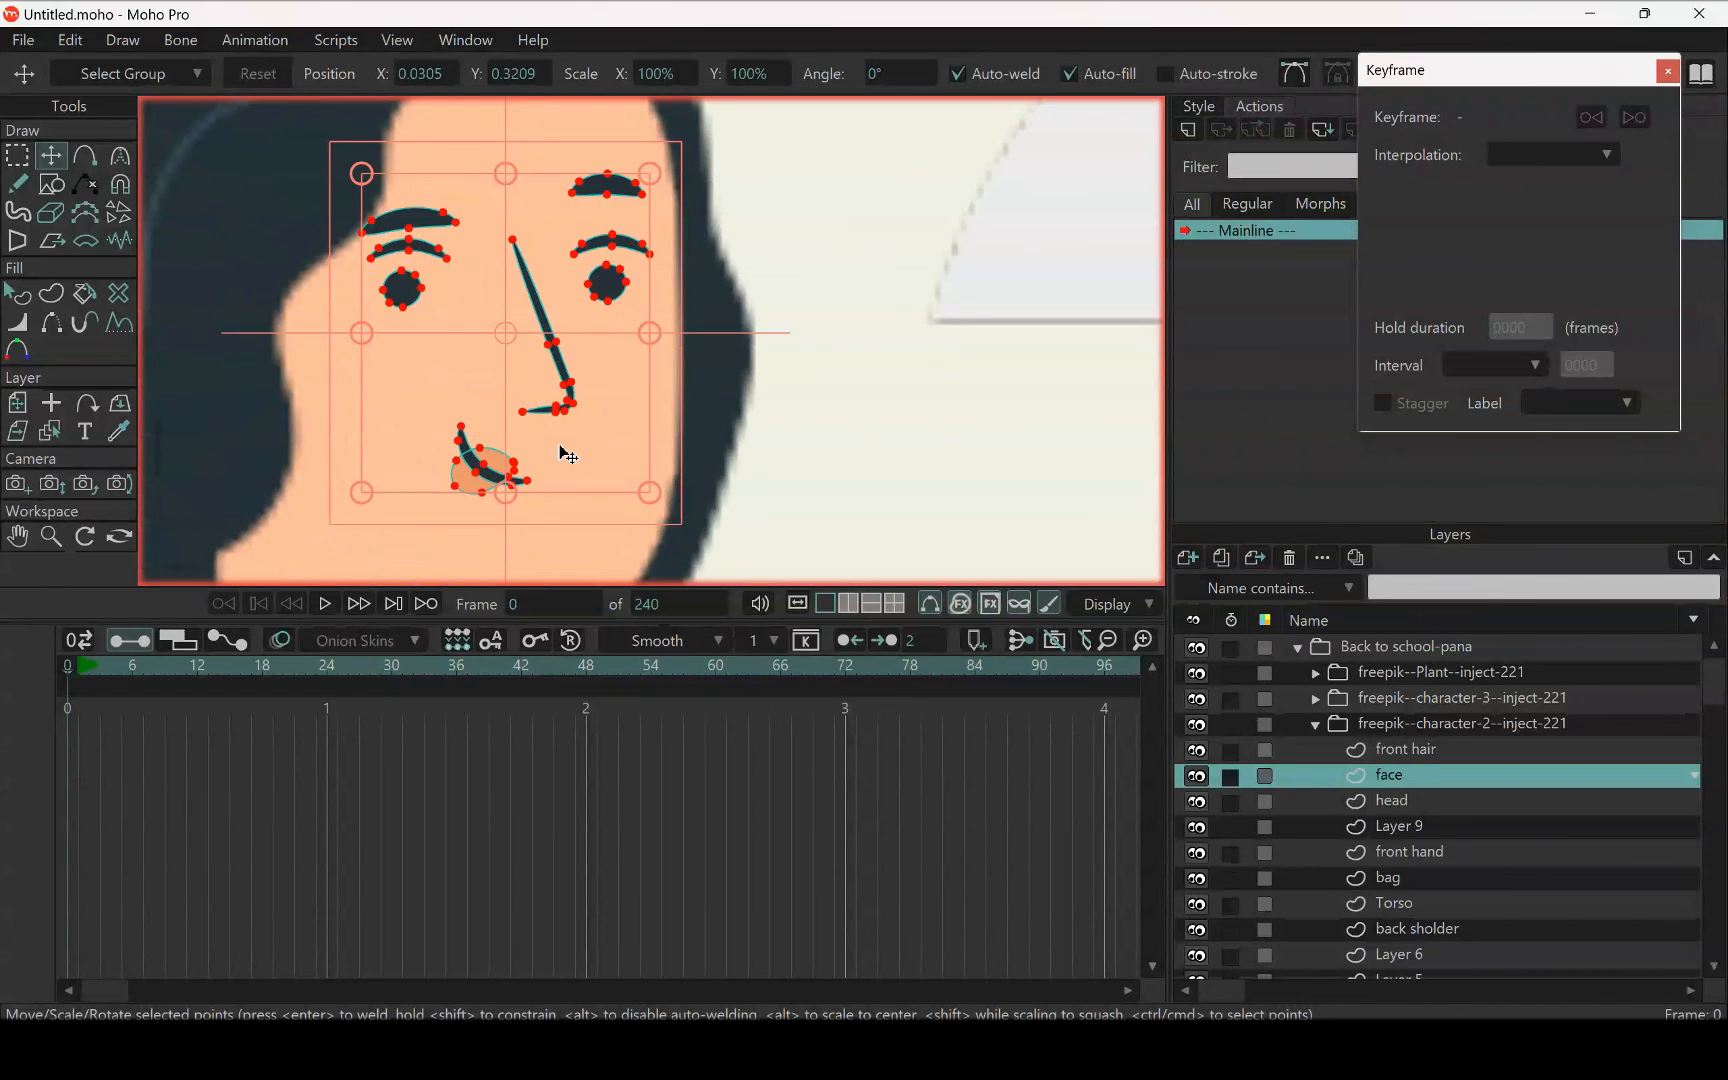
{"action": "scroll", "coordinate": [568, 455], "scroll_direction": "down", "scroll_amount": 2}
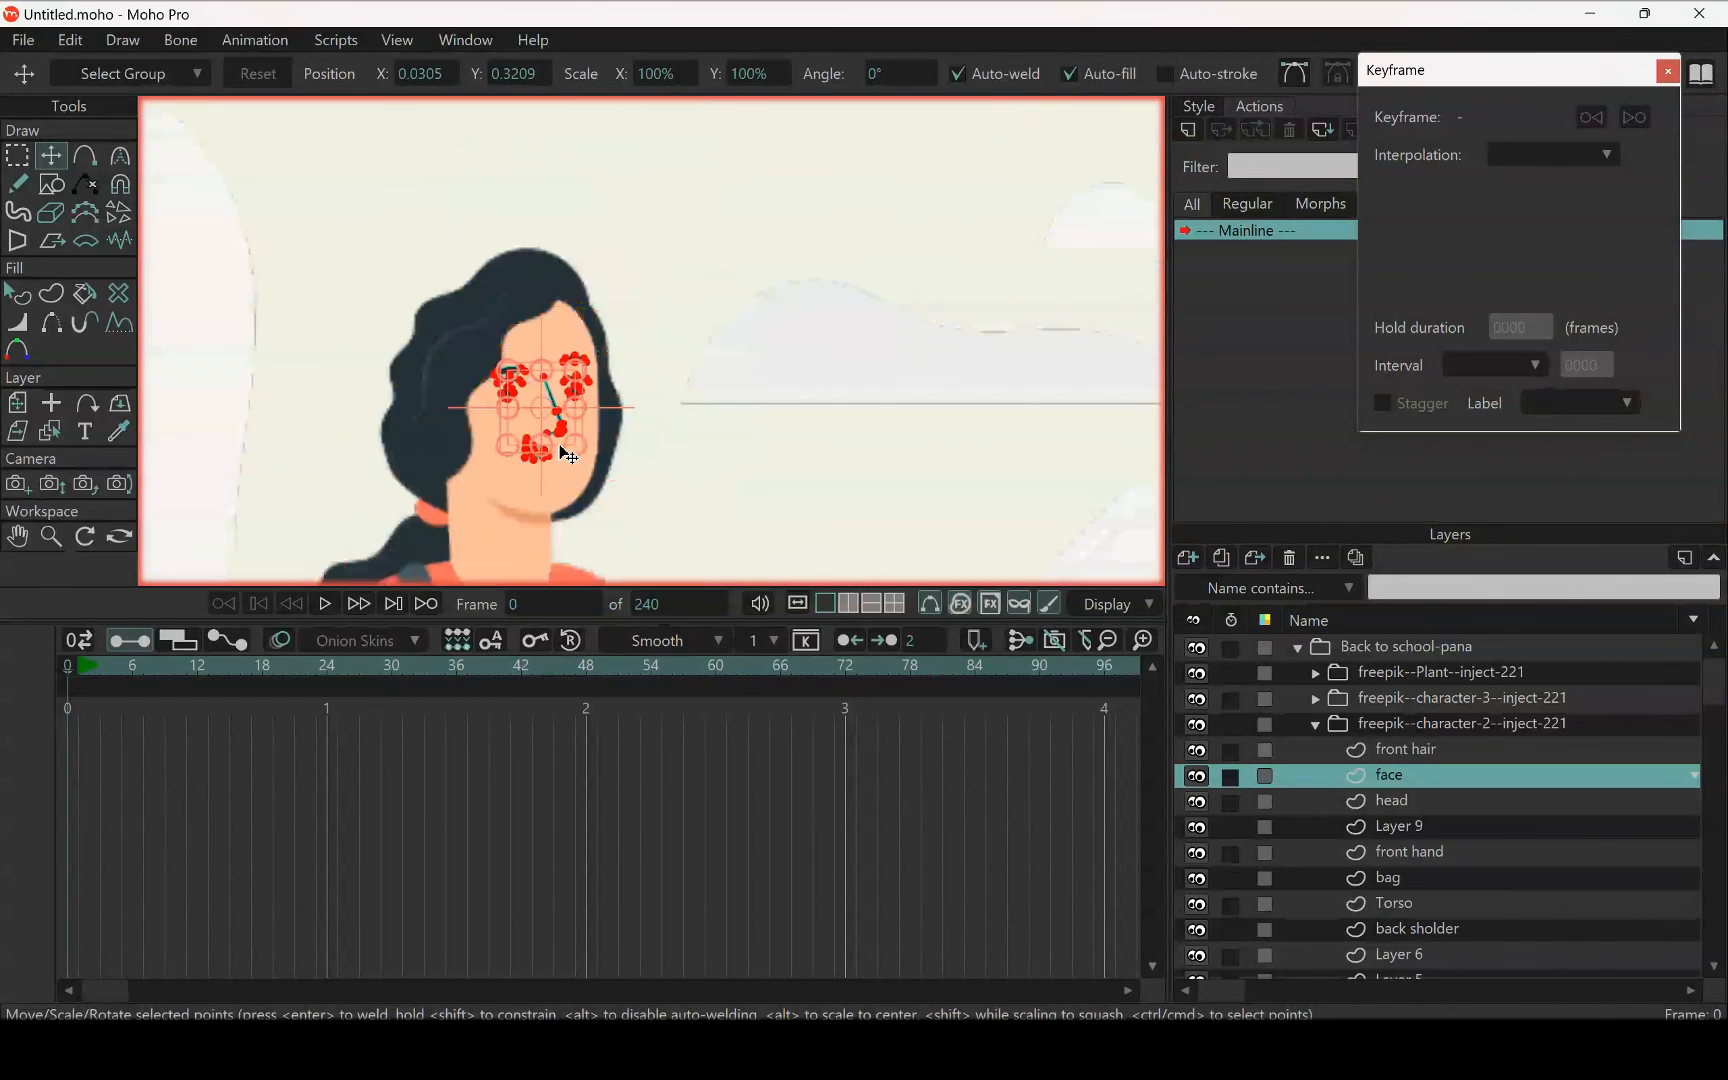
{"action": "scroll", "coordinate": [559, 451], "scroll_direction": "up", "scroll_amount": 1}
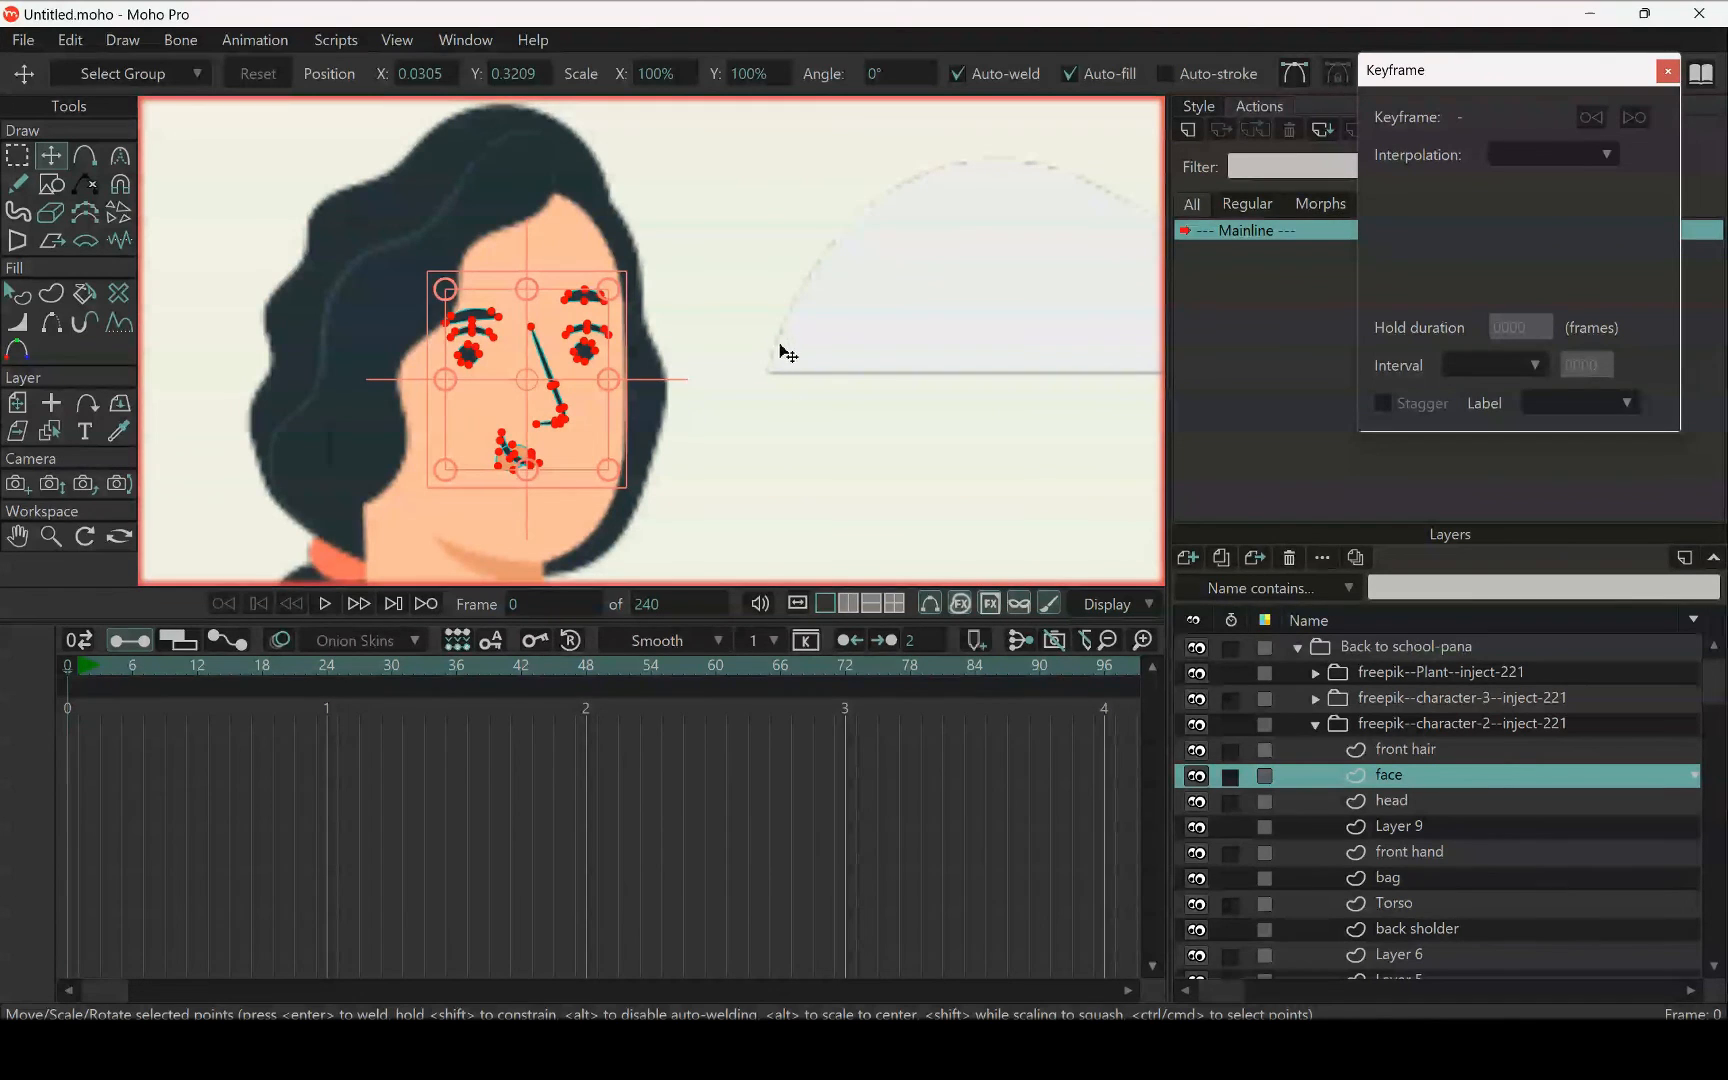
{"action": "scroll", "coordinate": [549, 373], "scroll_direction": "down", "scroll_amount": 3}
{"action": "scroll", "coordinate": [551, 376], "scroll_direction": "down", "scroll_amount": 5}
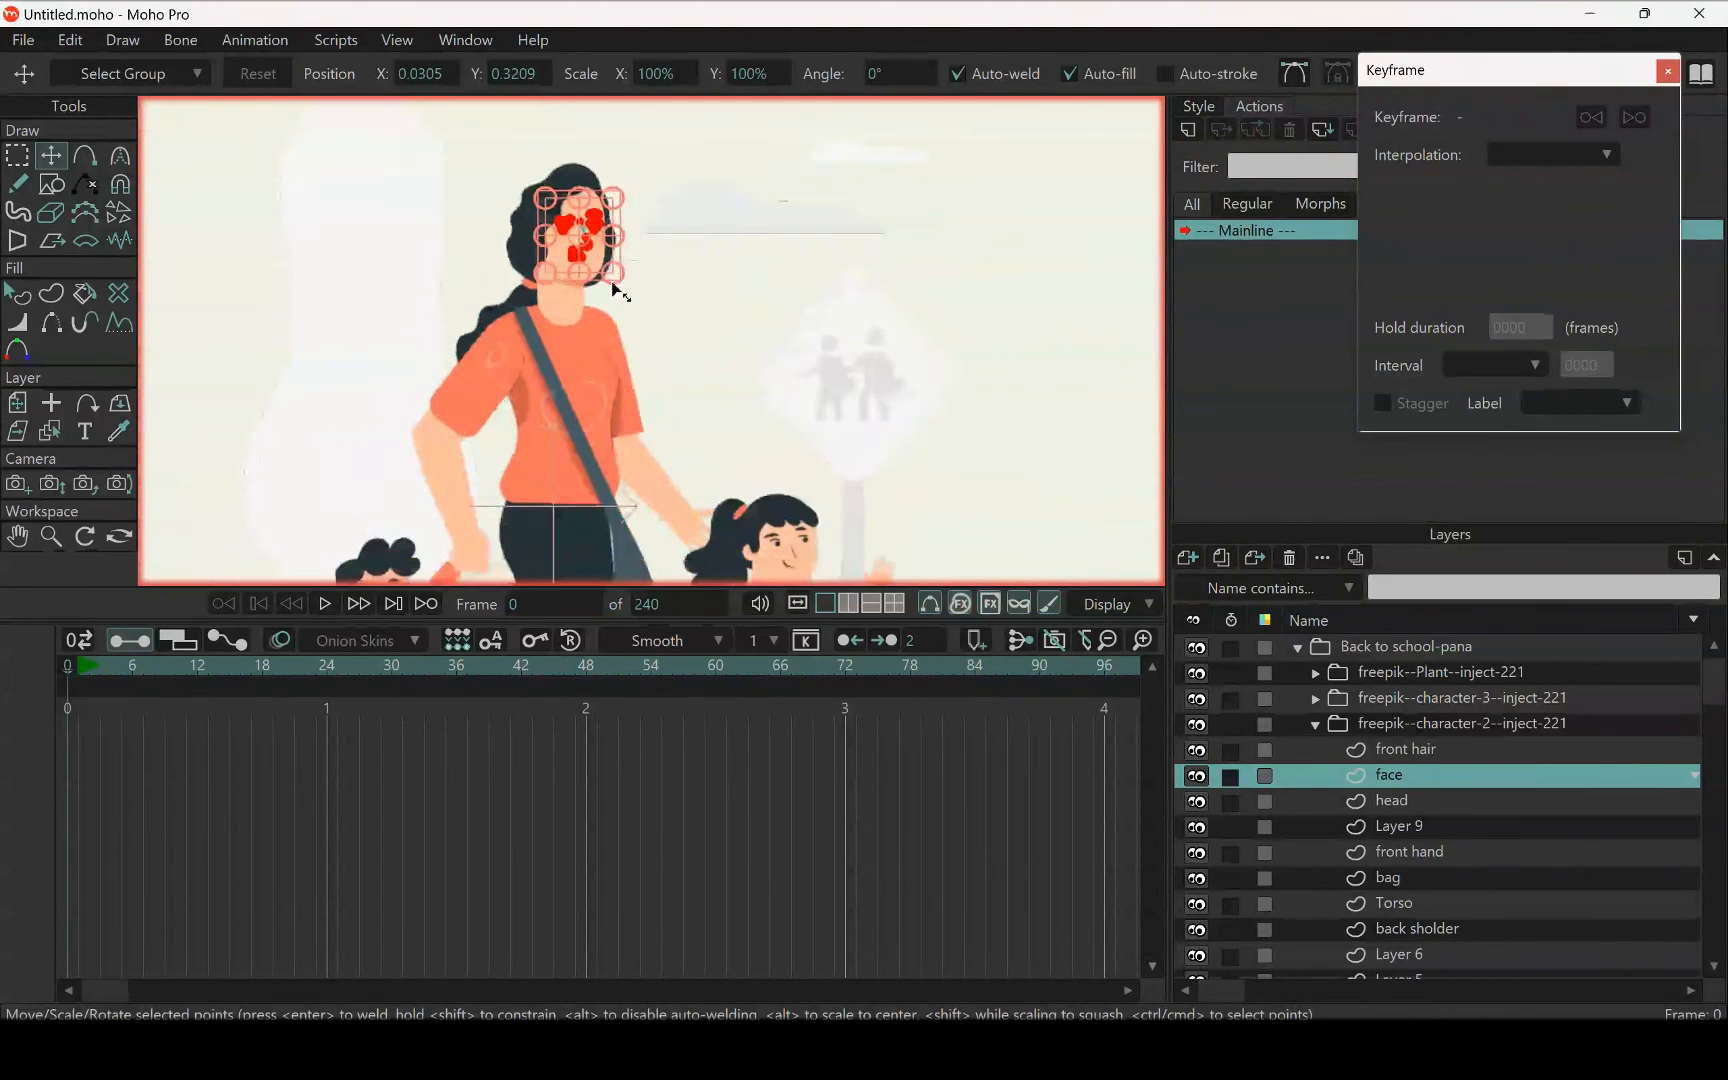
{"action": "scroll", "coordinate": [624, 360], "scroll_direction": "up", "scroll_amount": 2}
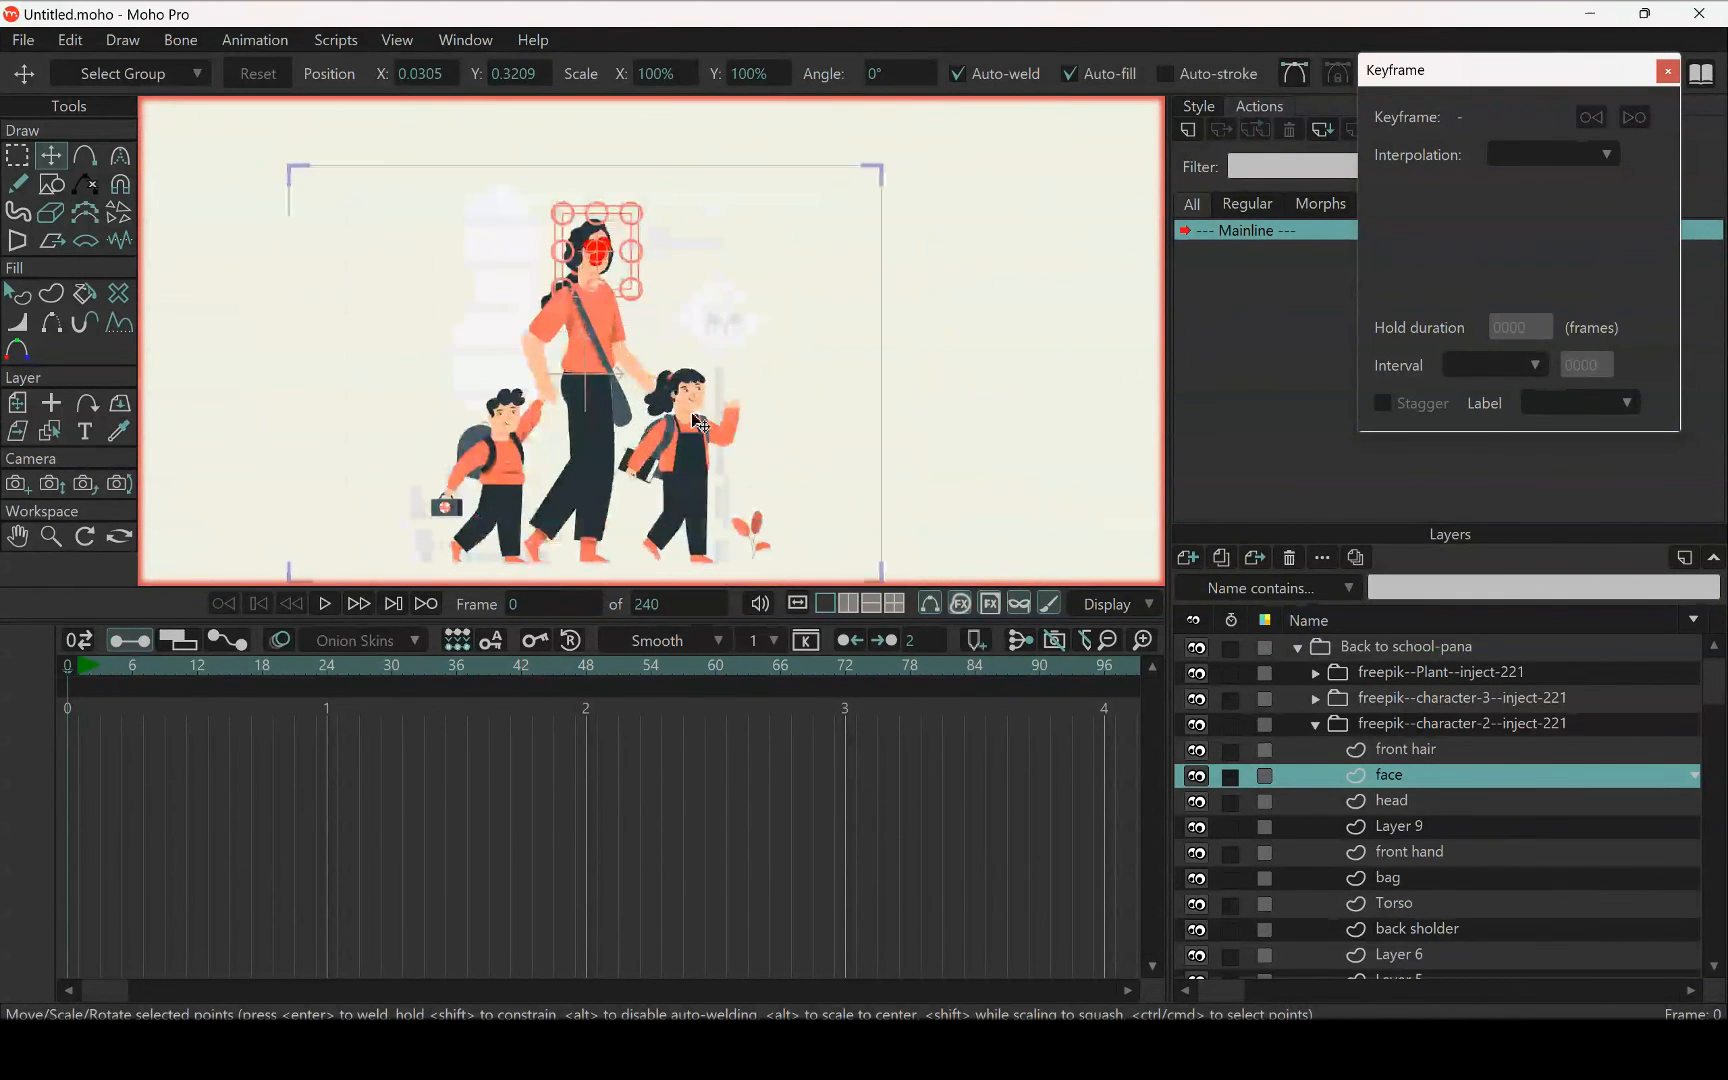
Check the freepik--character-2--inject-221 group by toggling its visibility and rename it as mom
{"action": "left_click", "coordinate": [1348, 730]}
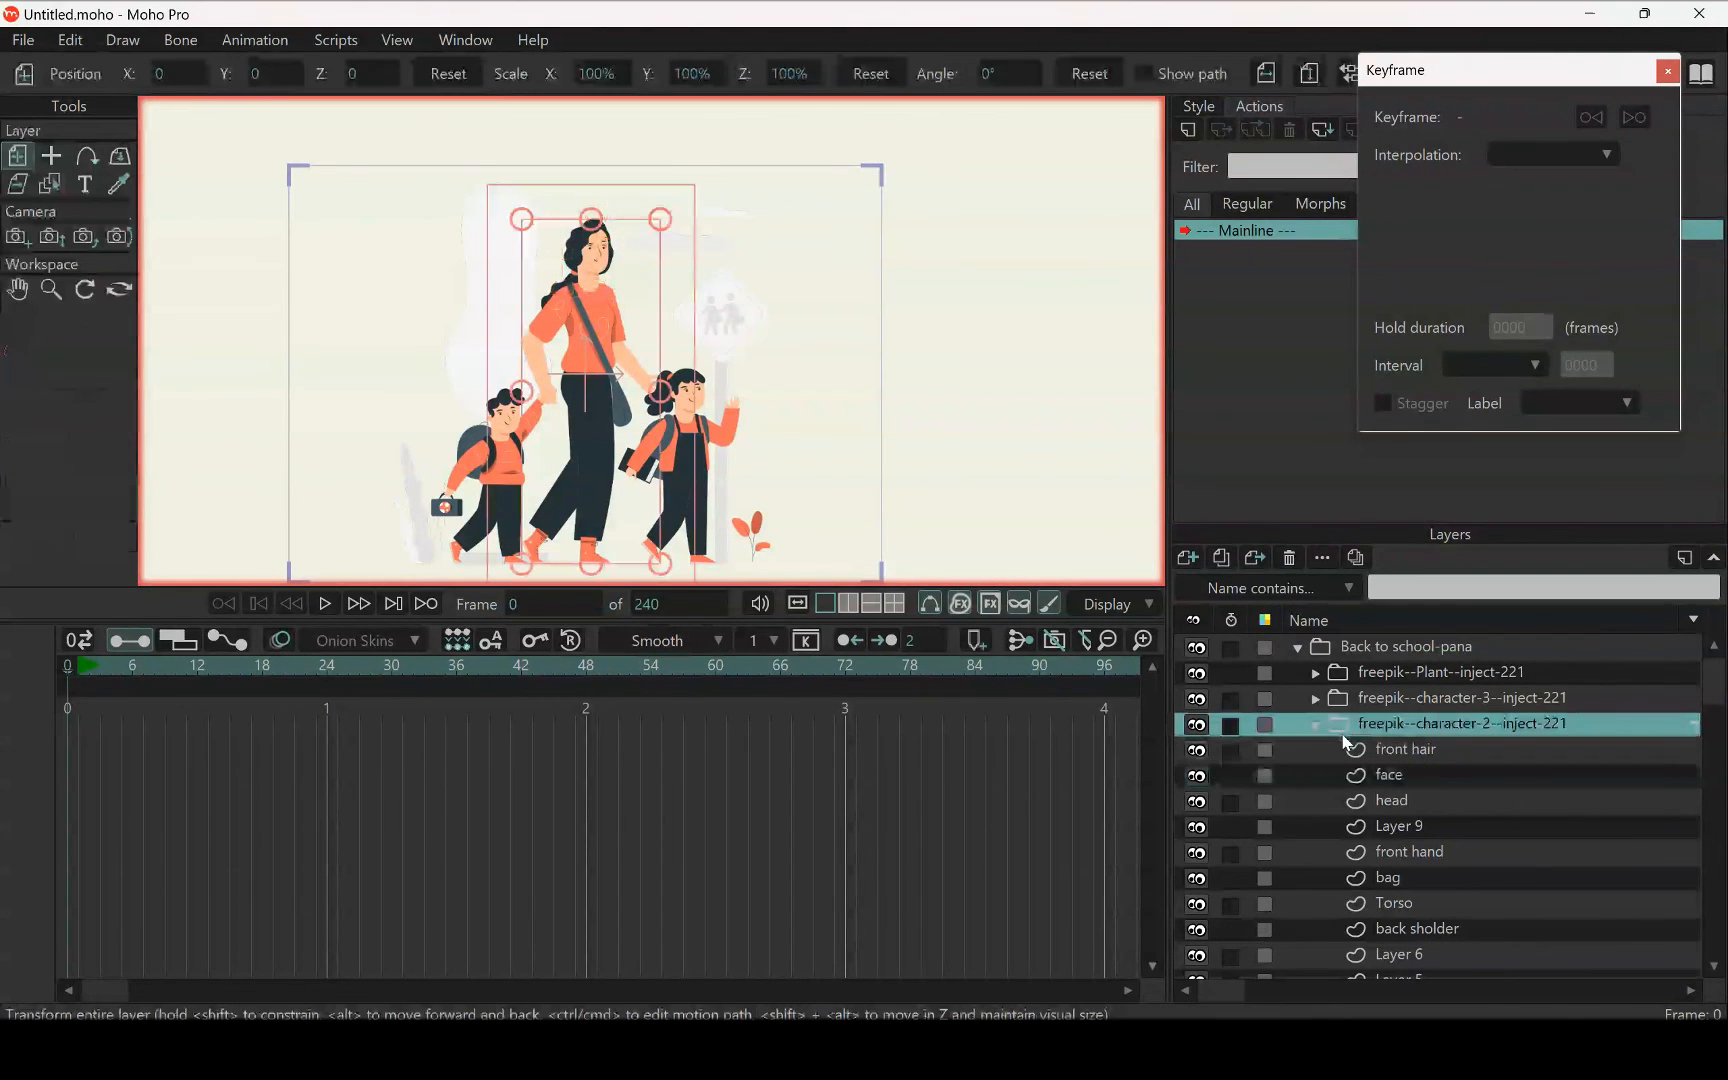
{"action": "left_click", "coordinate": [1196, 727]}
{"action": "left_click", "coordinate": [1196, 727]}
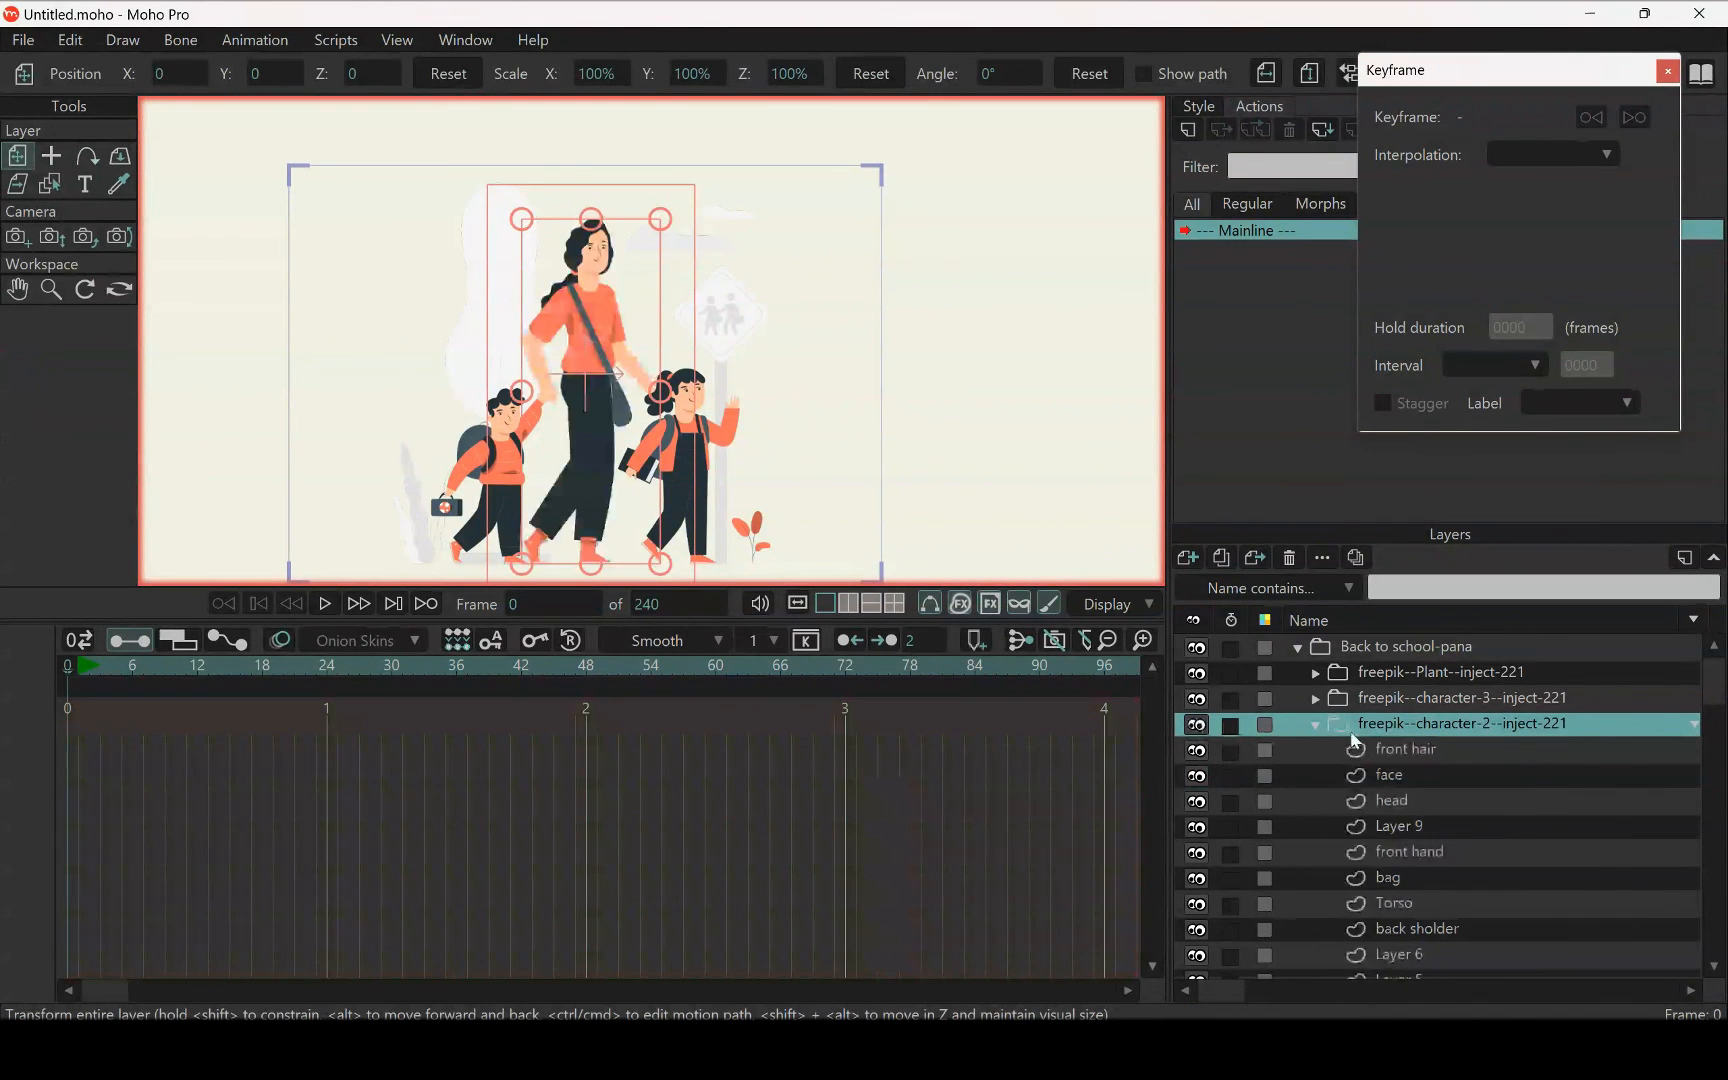
{"action": "double_click", "coordinate": [1374, 724]}
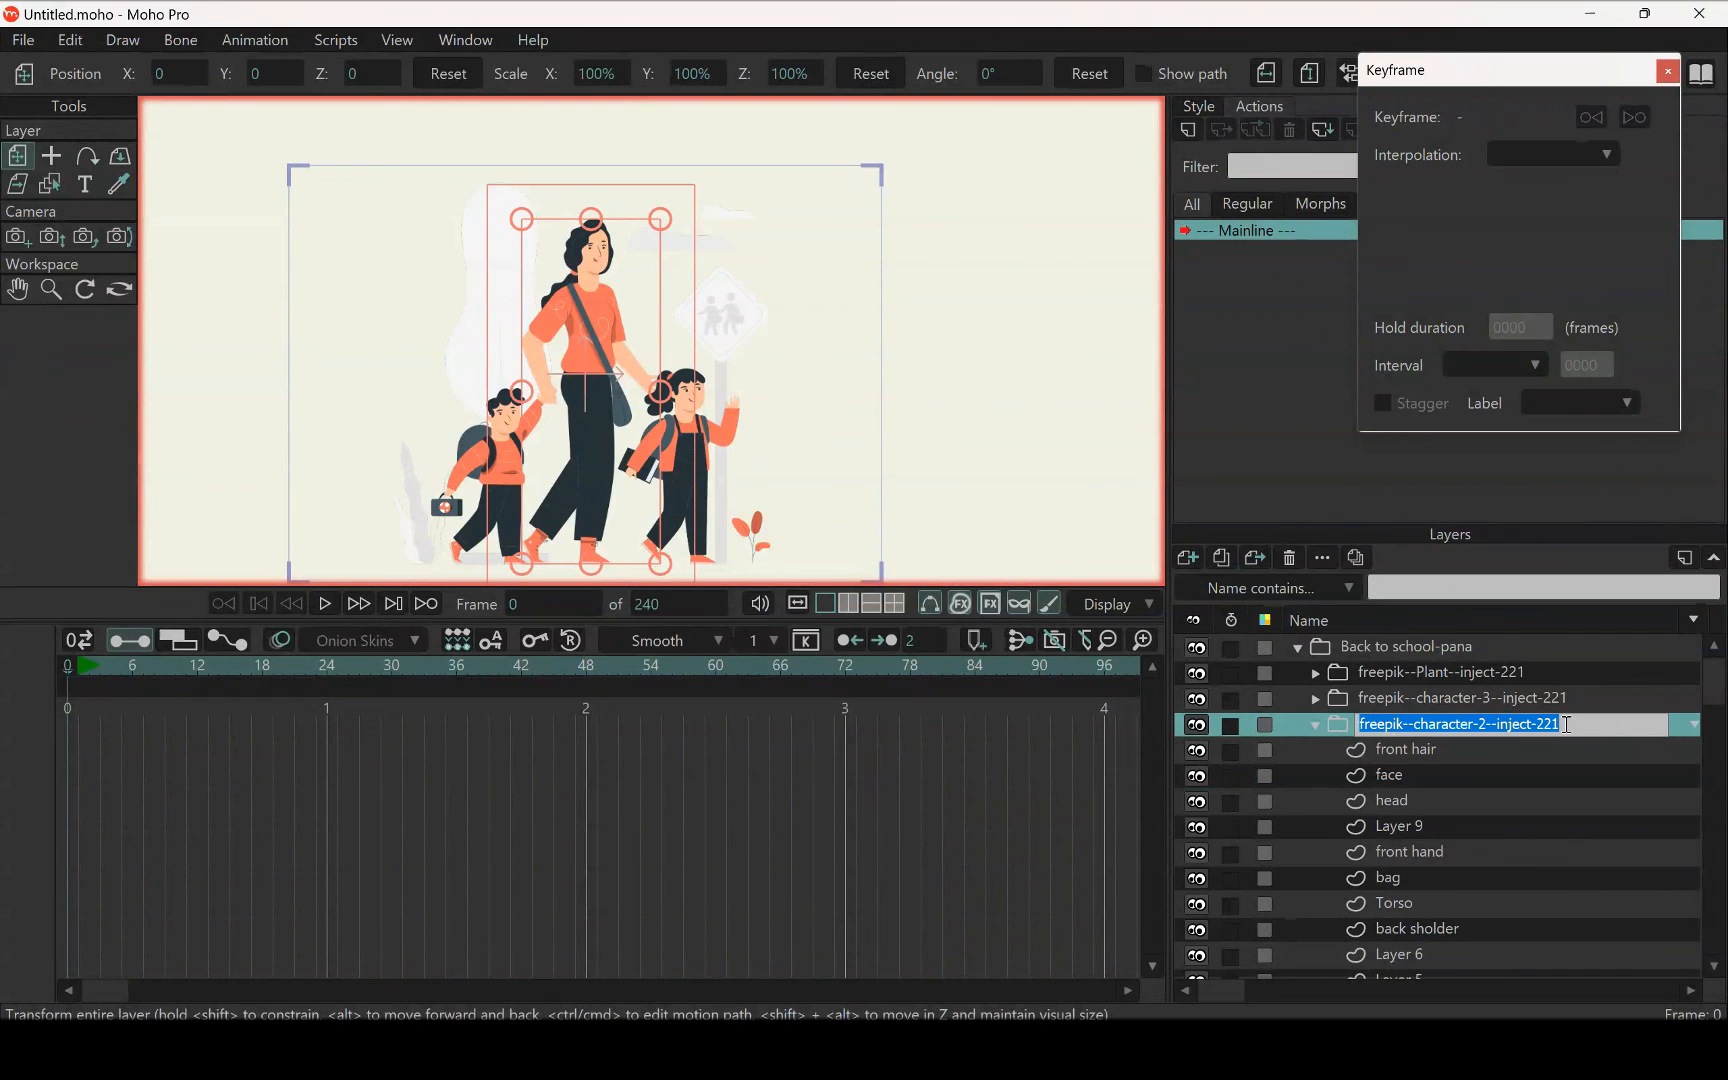
{"action": "type", "text": "mom"}
{"action": "key", "text": "Return"}
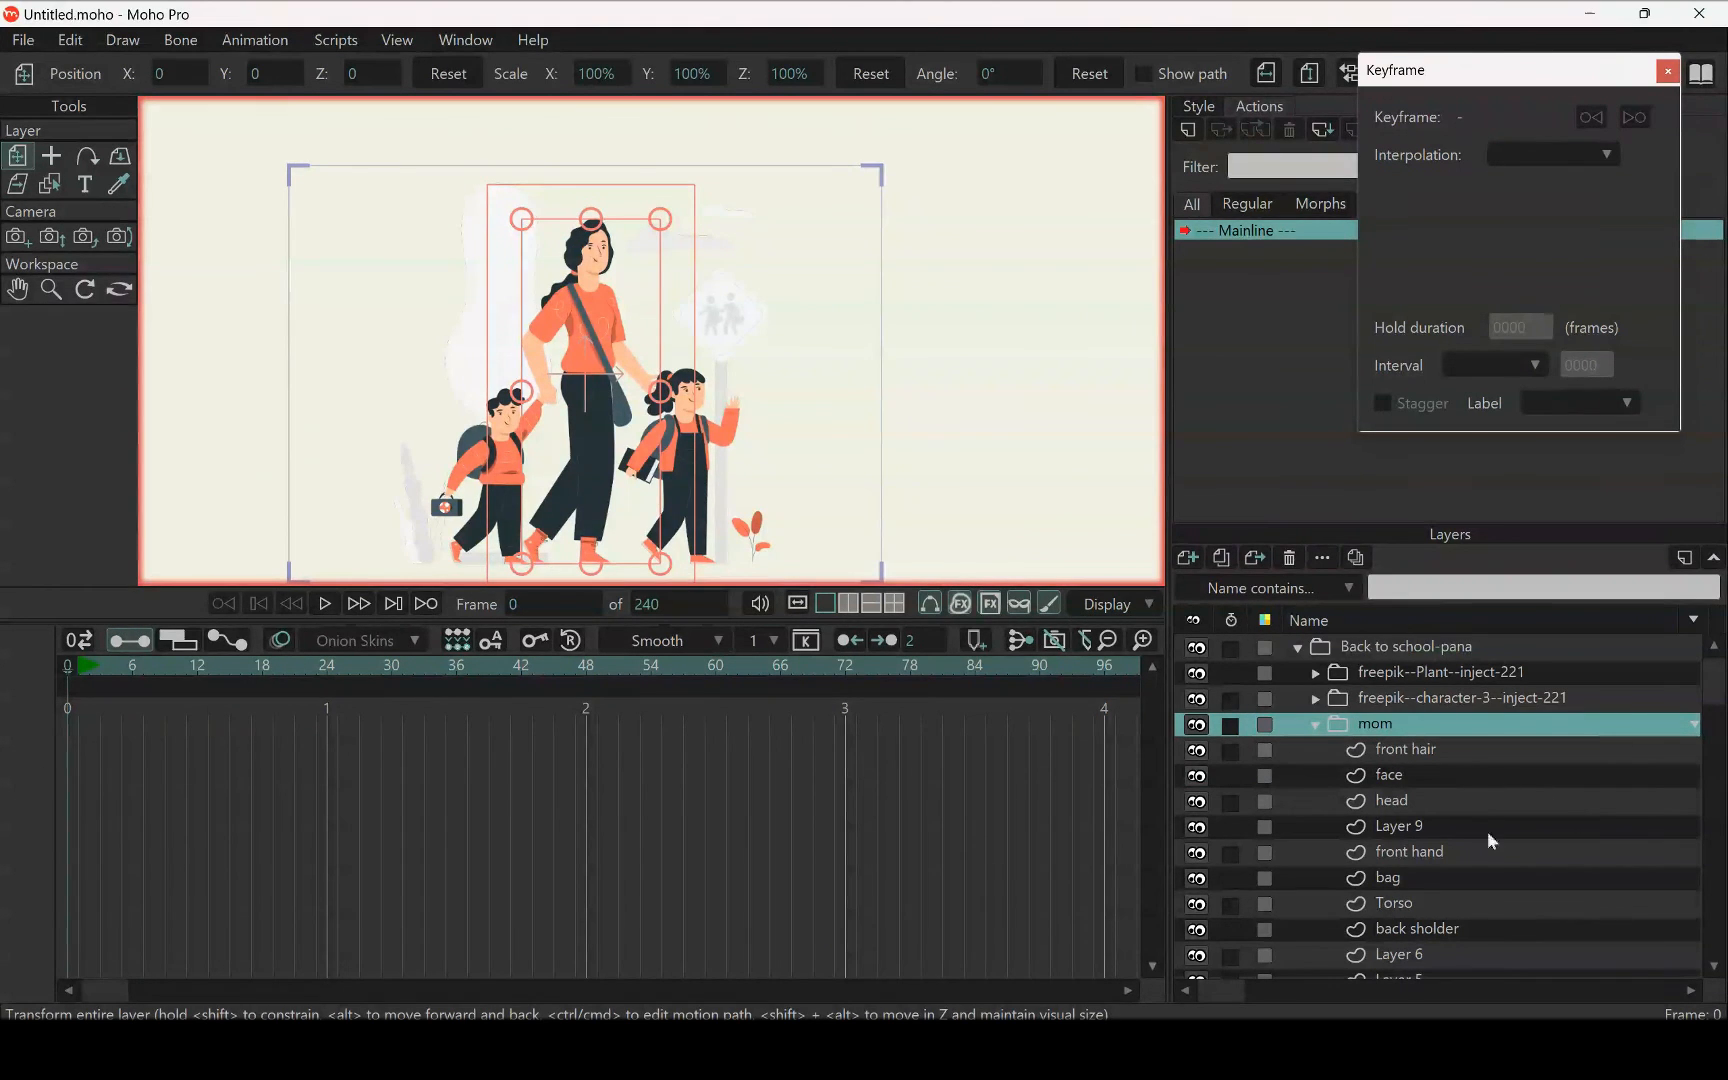
Hide Layer 9, Layer 6, Layer 5 and Layer 1 in the mom group and check the woman's artwork for missing parts
{"action": "left_click", "coordinate": [1444, 824]}
{"action": "left_click", "coordinate": [1197, 830]}
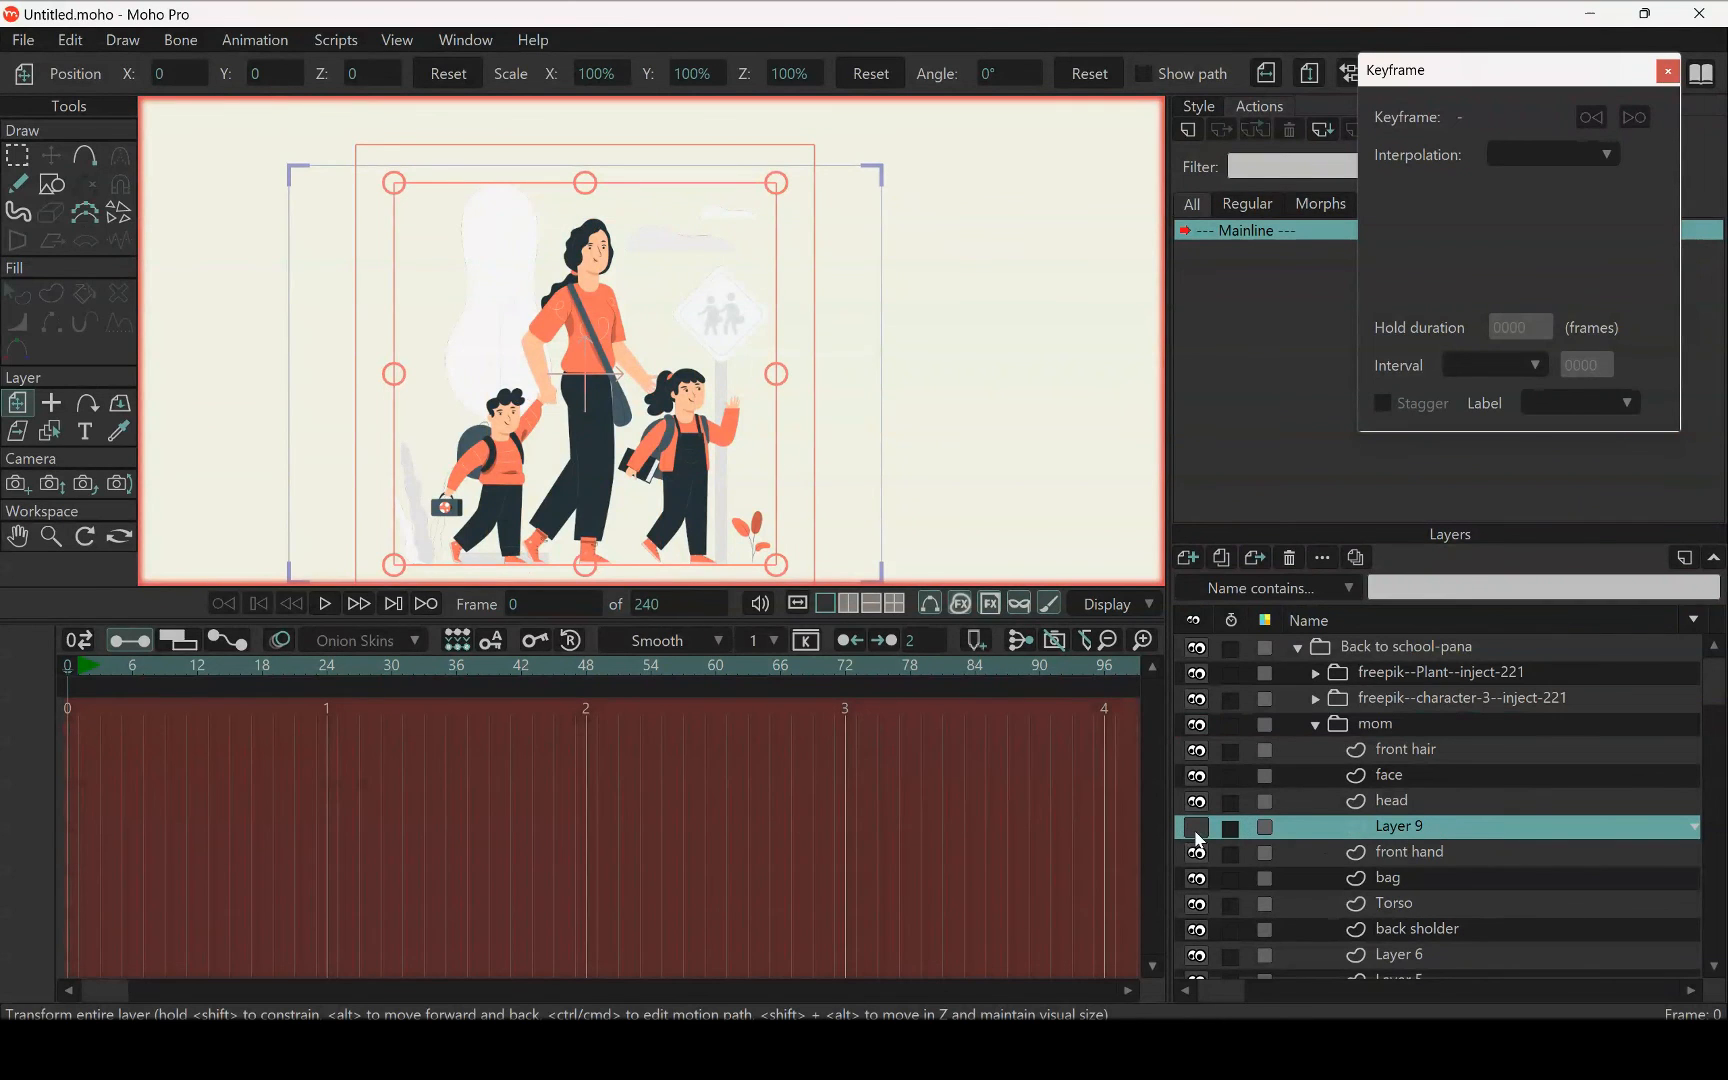
{"action": "scroll", "coordinate": [1470, 826], "scroll_direction": "down", "scroll_amount": 2}
{"action": "scroll", "coordinate": [1410, 750], "scroll_direction": "up", "scroll_amount": 1}
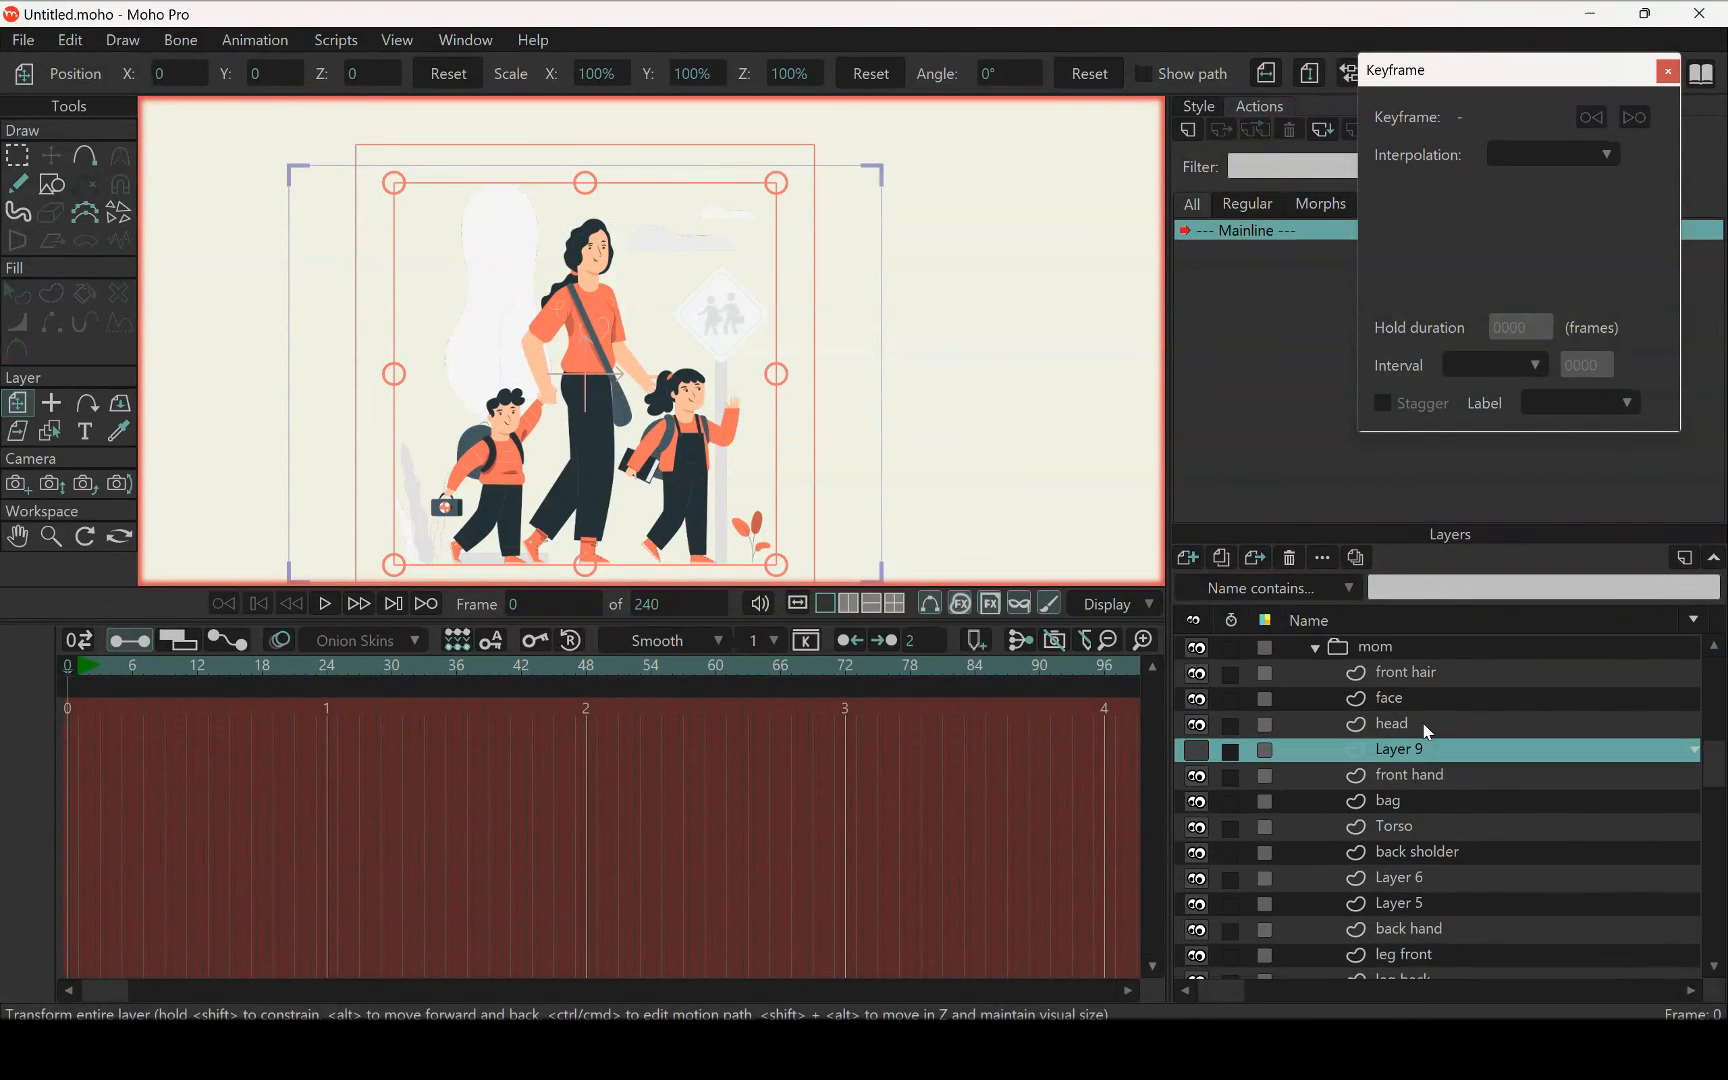
{"action": "scroll", "coordinate": [1413, 782], "scroll_direction": "down", "scroll_amount": 1}
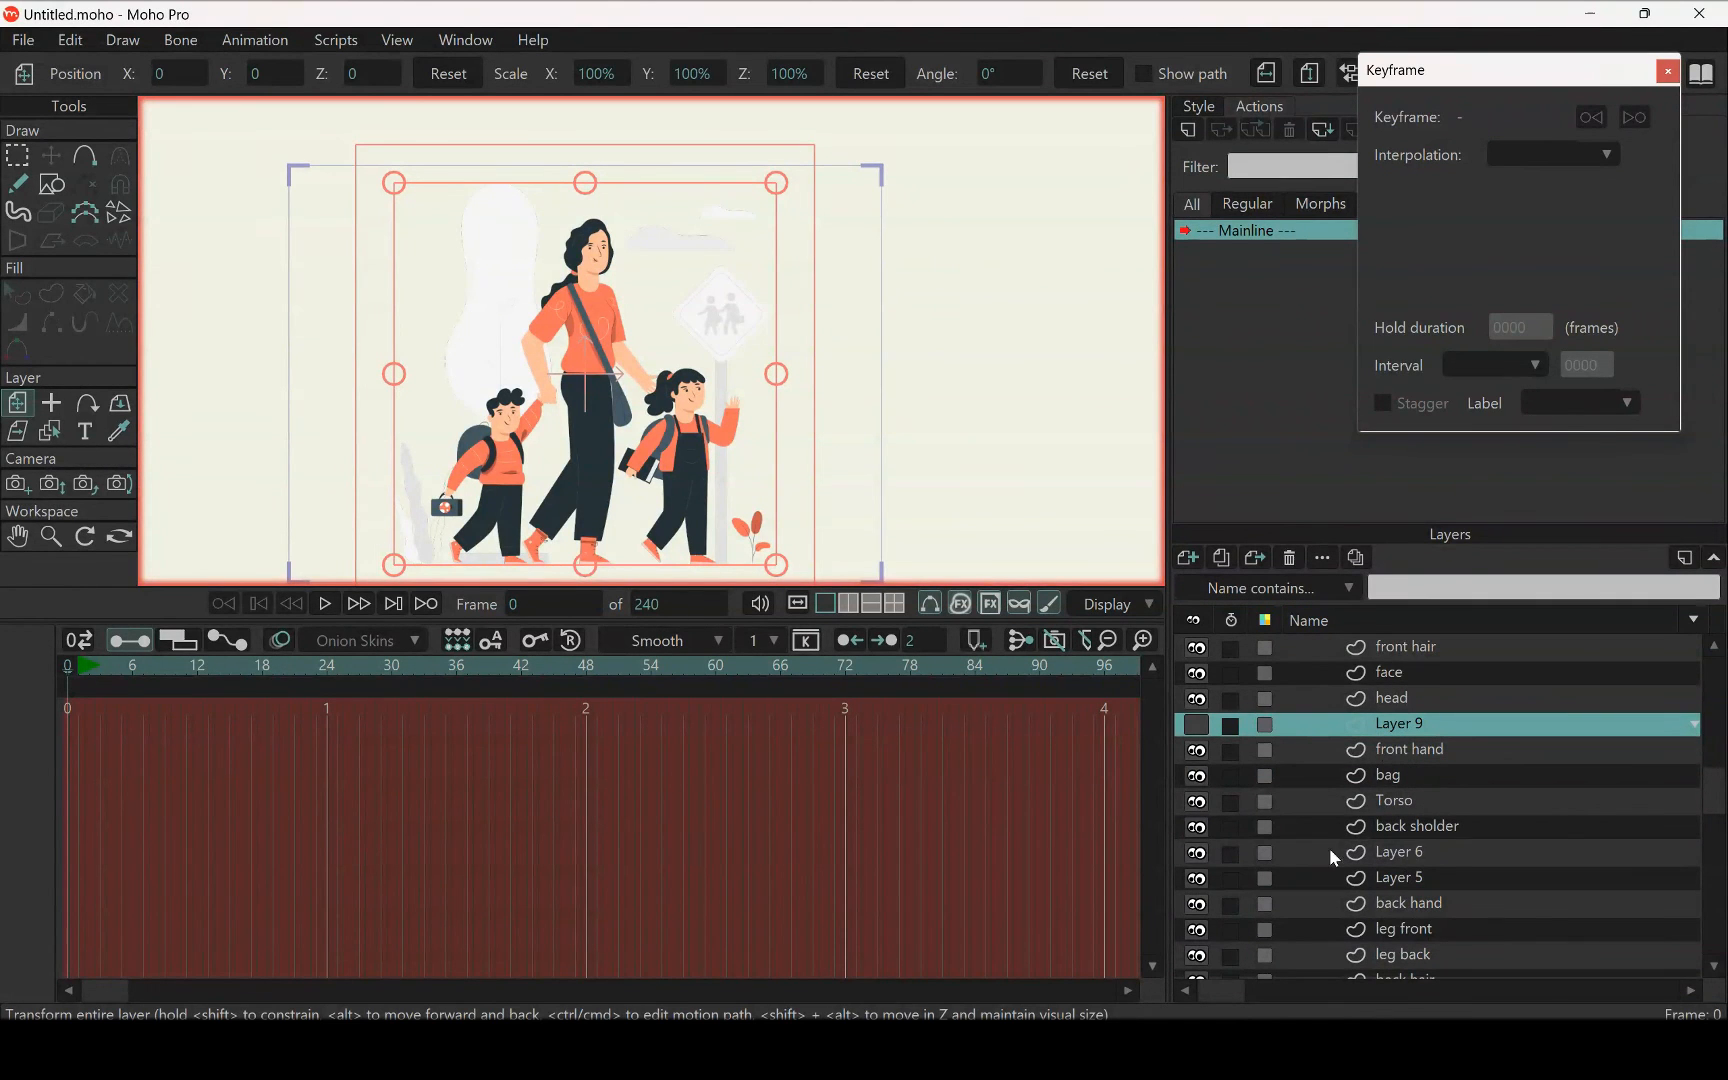
{"action": "left_click", "coordinate": [1197, 853]}
{"action": "left_click", "coordinate": [1197, 878]}
{"action": "scroll", "coordinate": [1482, 902], "scroll_direction": "down", "scroll_amount": 2}
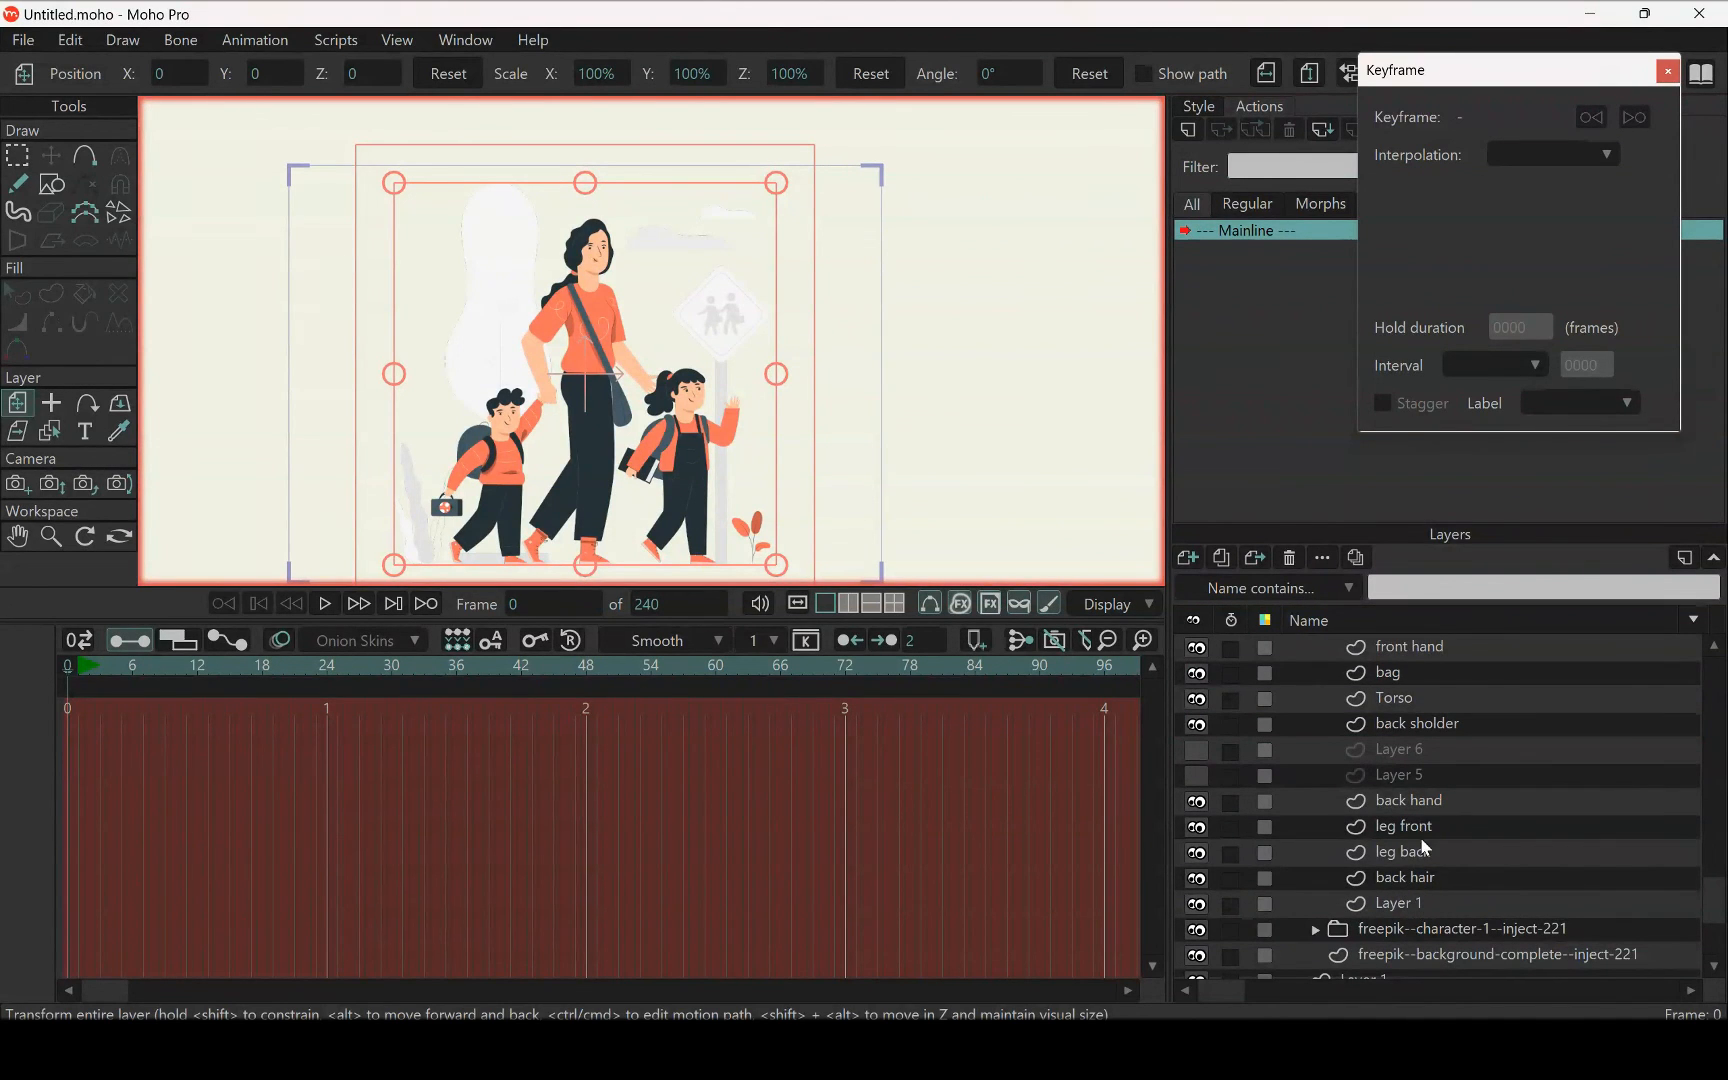
{"action": "left_click", "coordinate": [1198, 905]}
{"action": "scroll", "coordinate": [598, 298], "scroll_direction": "up", "scroll_amount": 4}
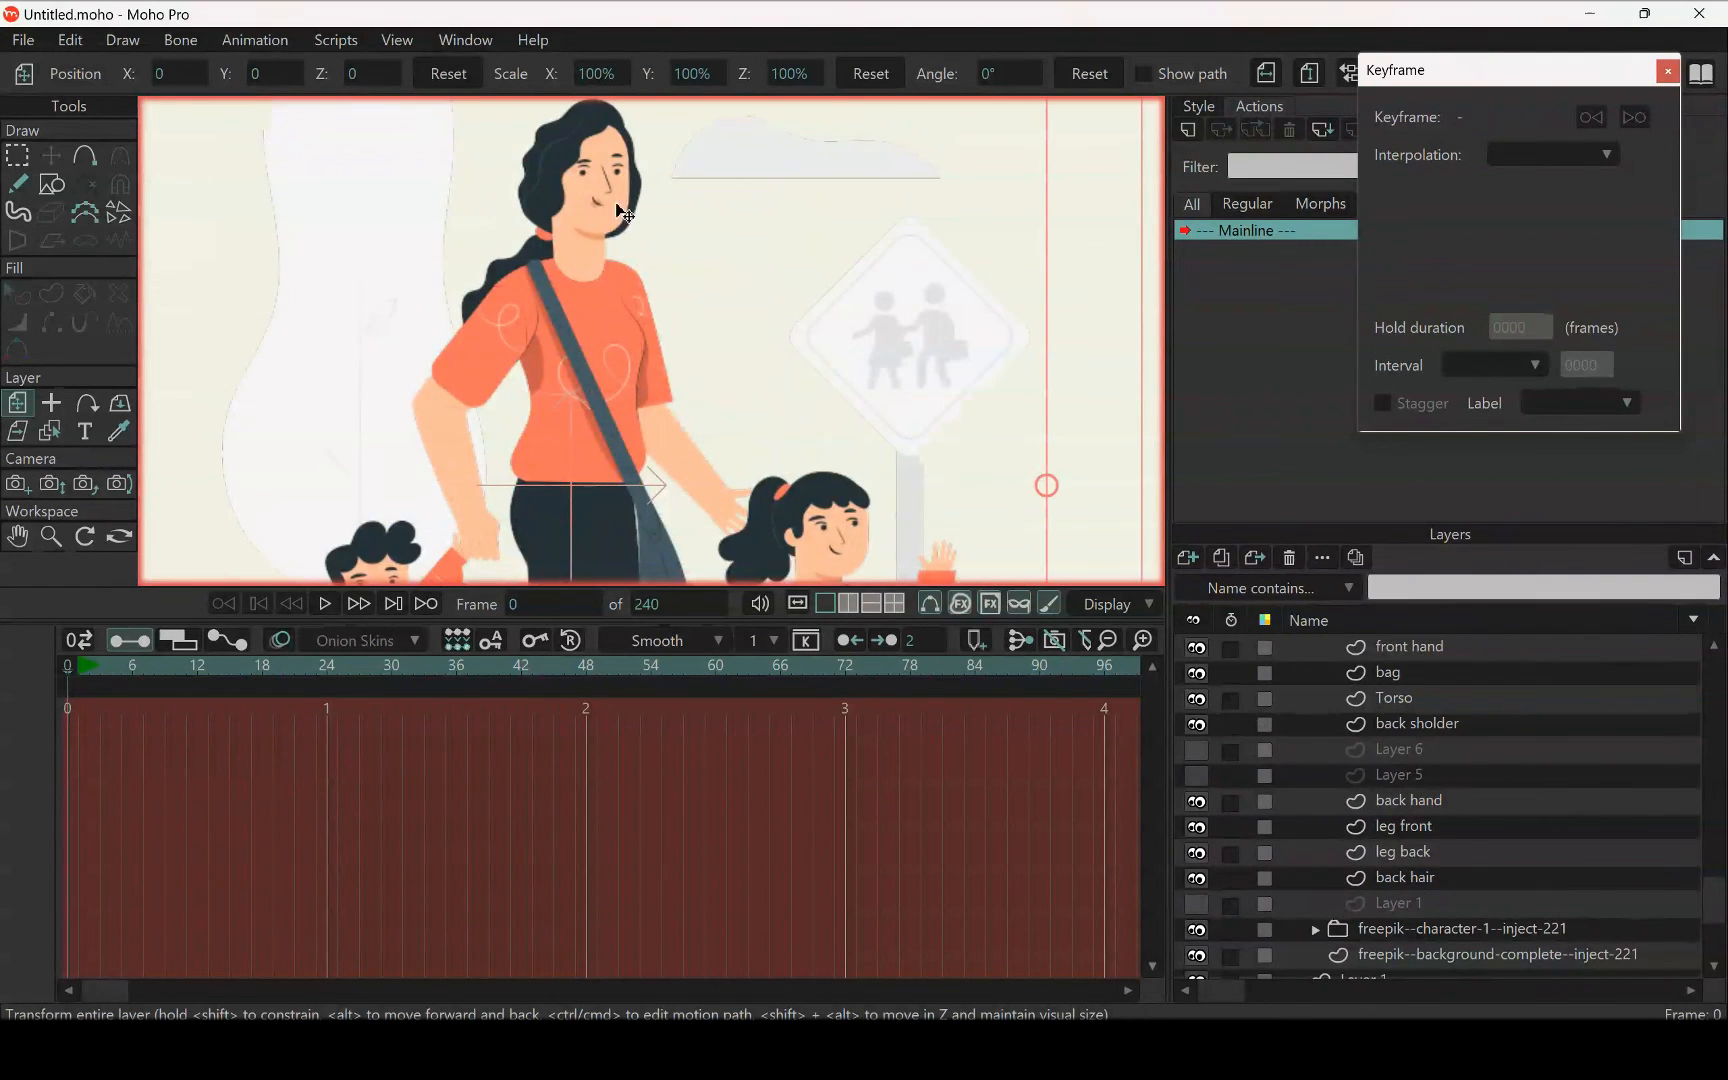
{"action": "scroll", "coordinate": [714, 362], "scroll_direction": "down", "scroll_amount": 7}
{"action": "scroll", "coordinate": [634, 376], "scroll_direction": "up", "scroll_amount": 2}
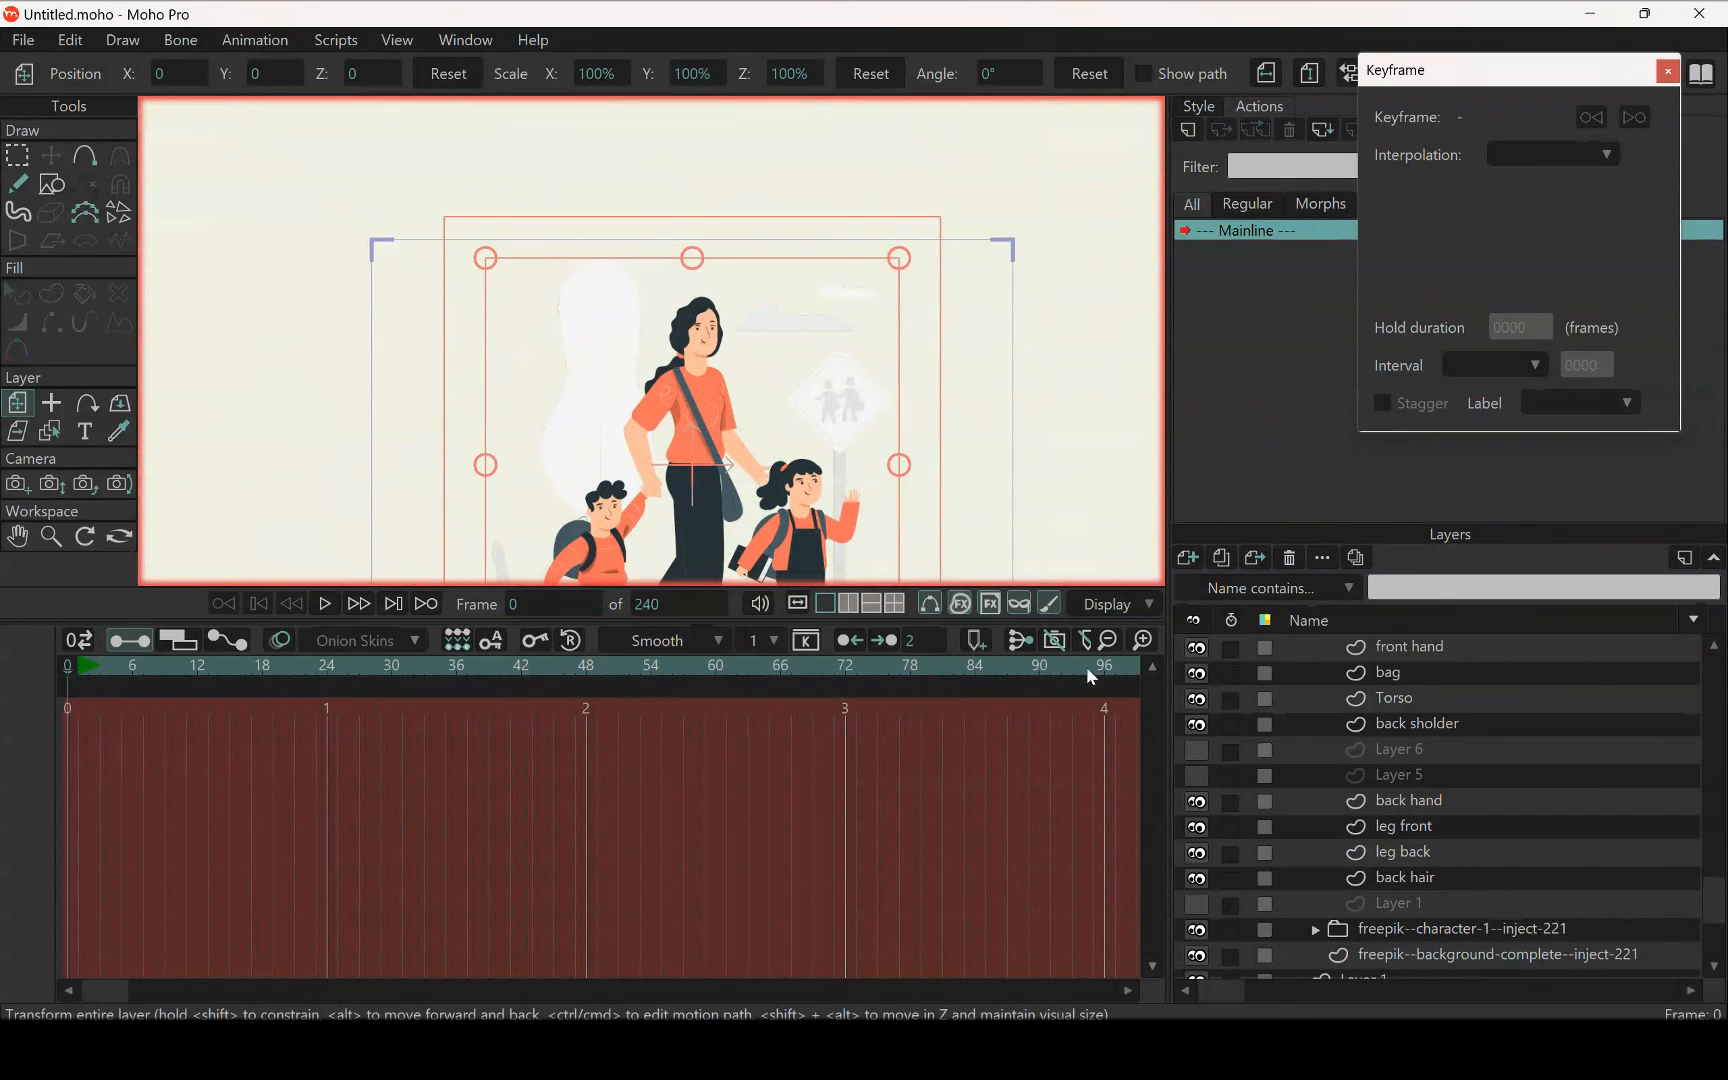
Select the hidden Layer 1, Layer 5, Layer 6 and Layer 9 together and delete them from the mom group
{"action": "left_click", "coordinate": [1426, 902]}
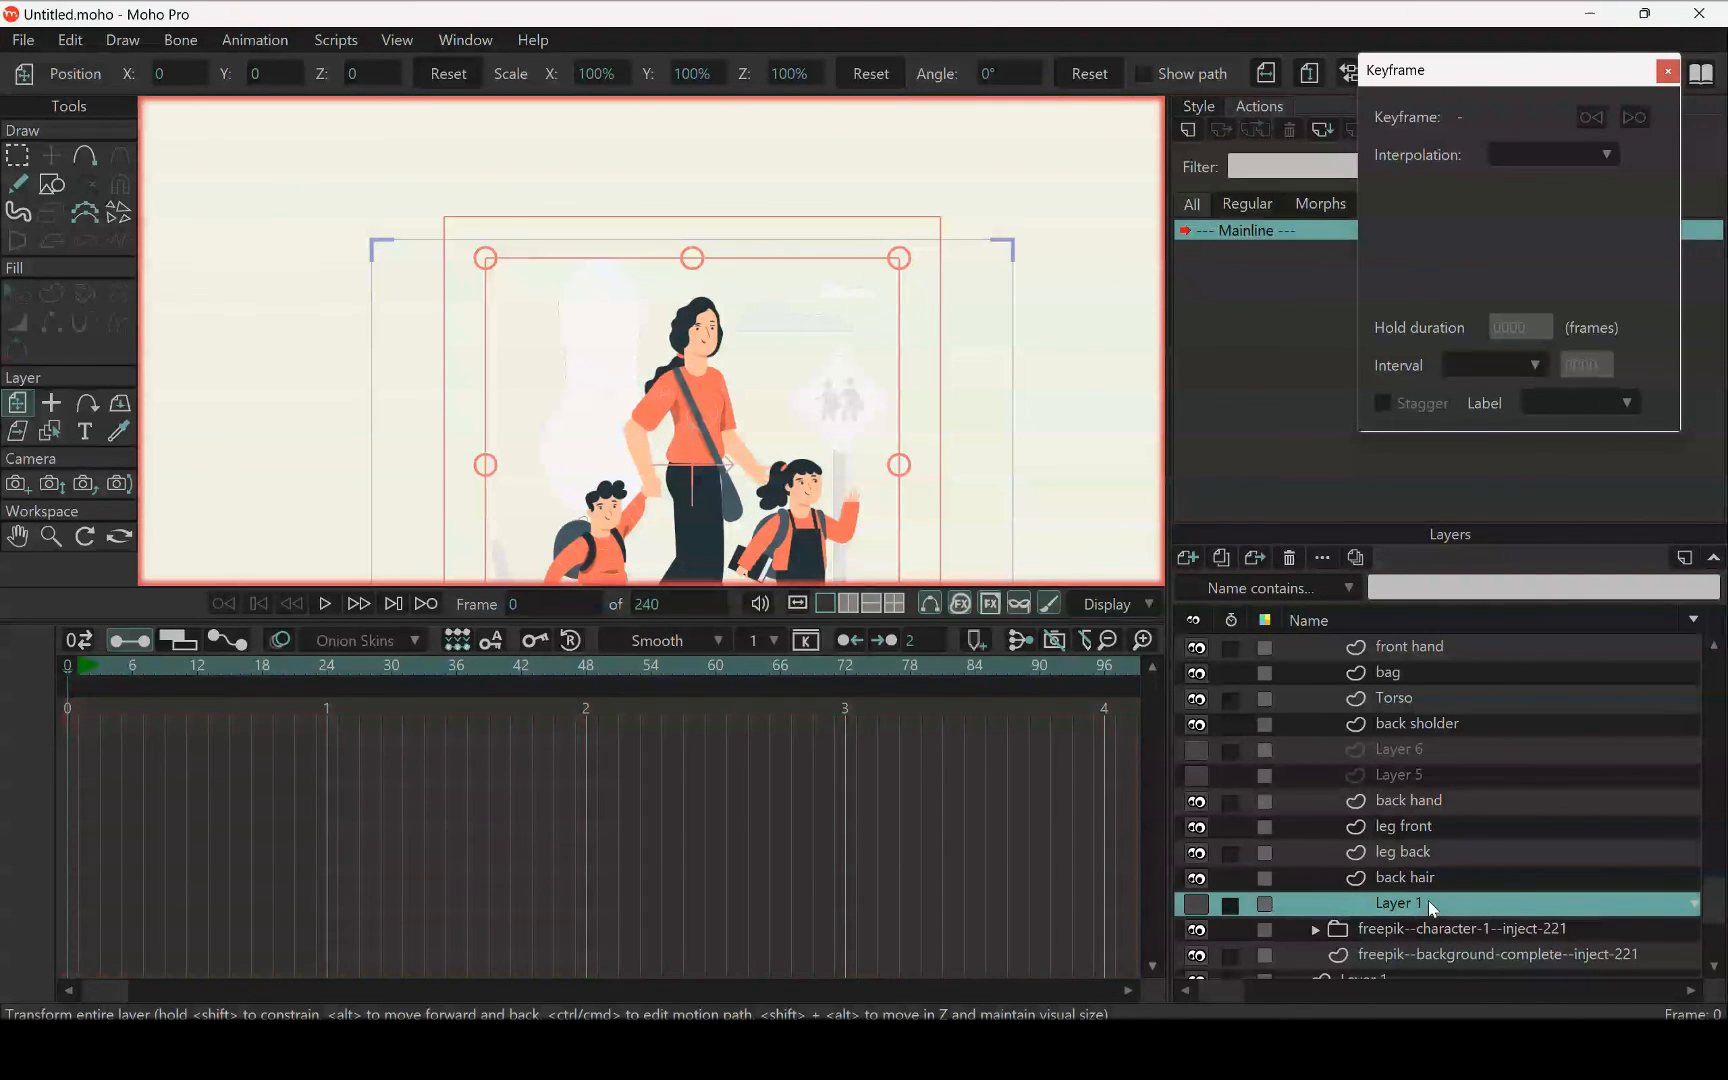
{"action": "left_click", "coordinate": [1408, 770], "text": "ctrl"}
{"action": "left_click", "coordinate": [1421, 749], "text": "ctrl"}
{"action": "scroll", "coordinate": [1422, 745], "scroll_direction": "up", "scroll_amount": 7}
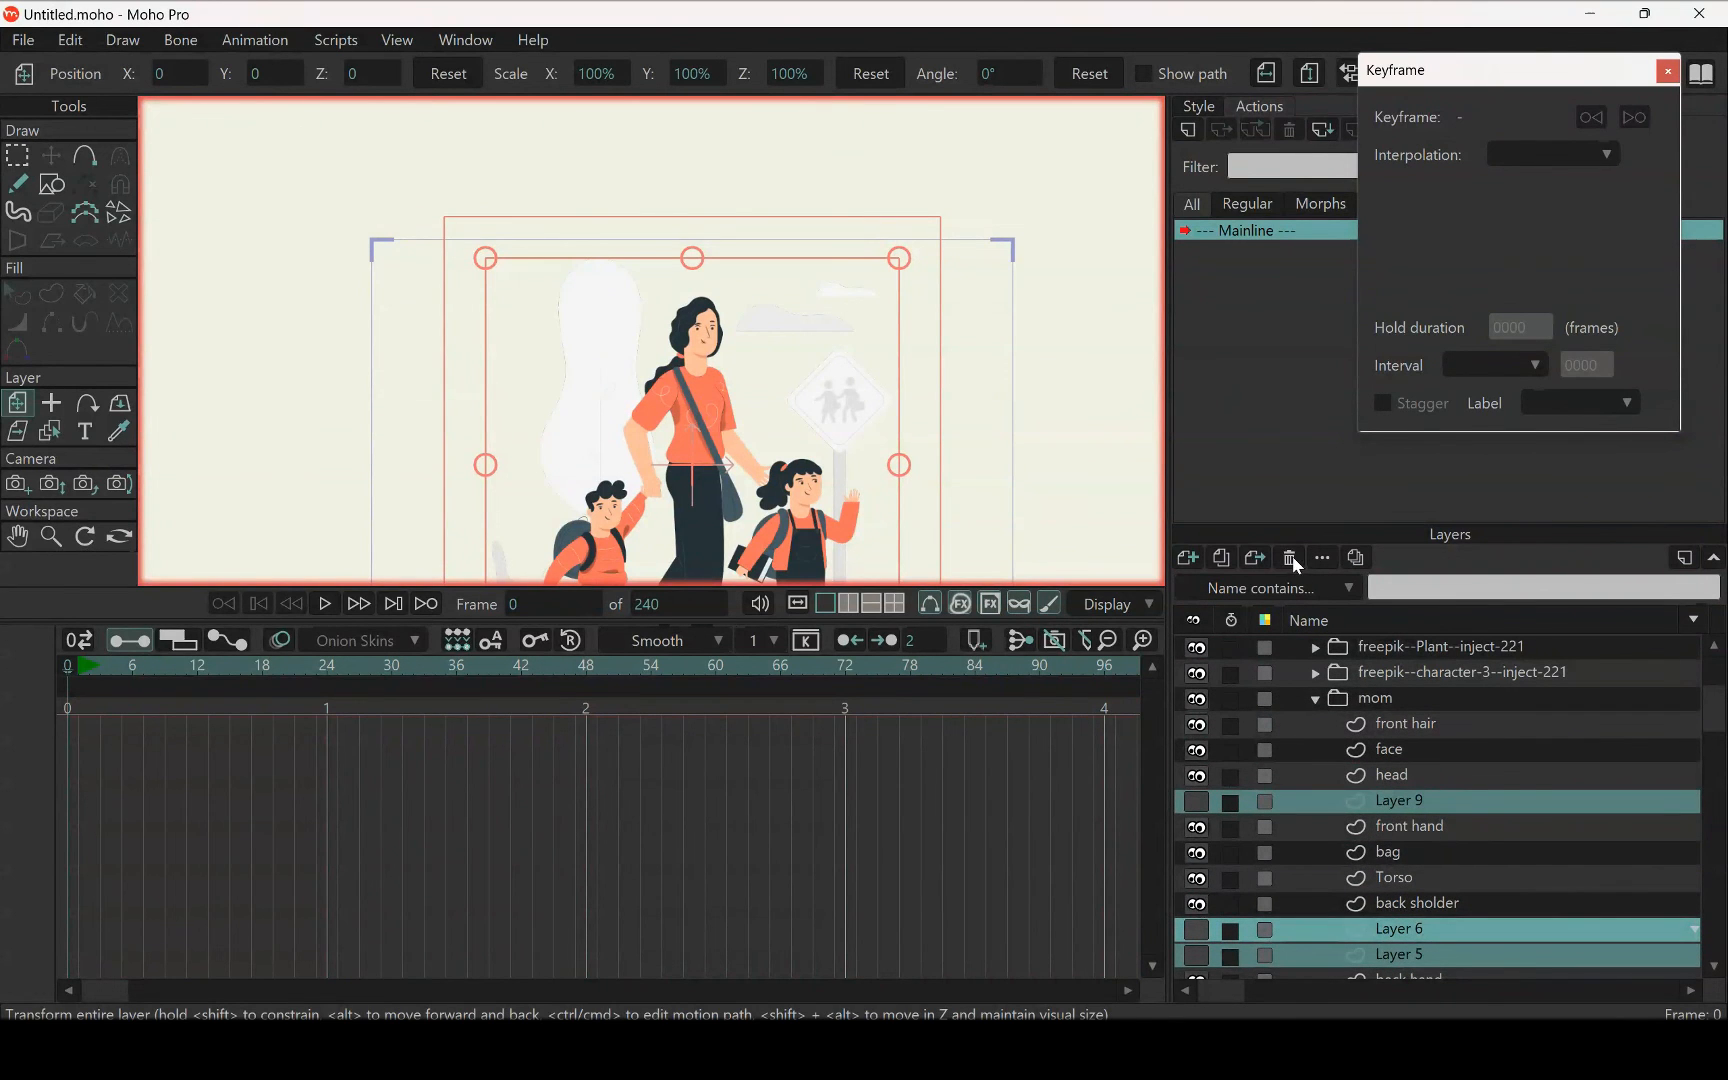
{"action": "left_click", "coordinate": [1289, 557]}
Collapse the mom group and check the woman's artwork by toggling the group's visibility
{"action": "scroll", "coordinate": [1372, 742], "scroll_direction": "down", "scroll_amount": 5}
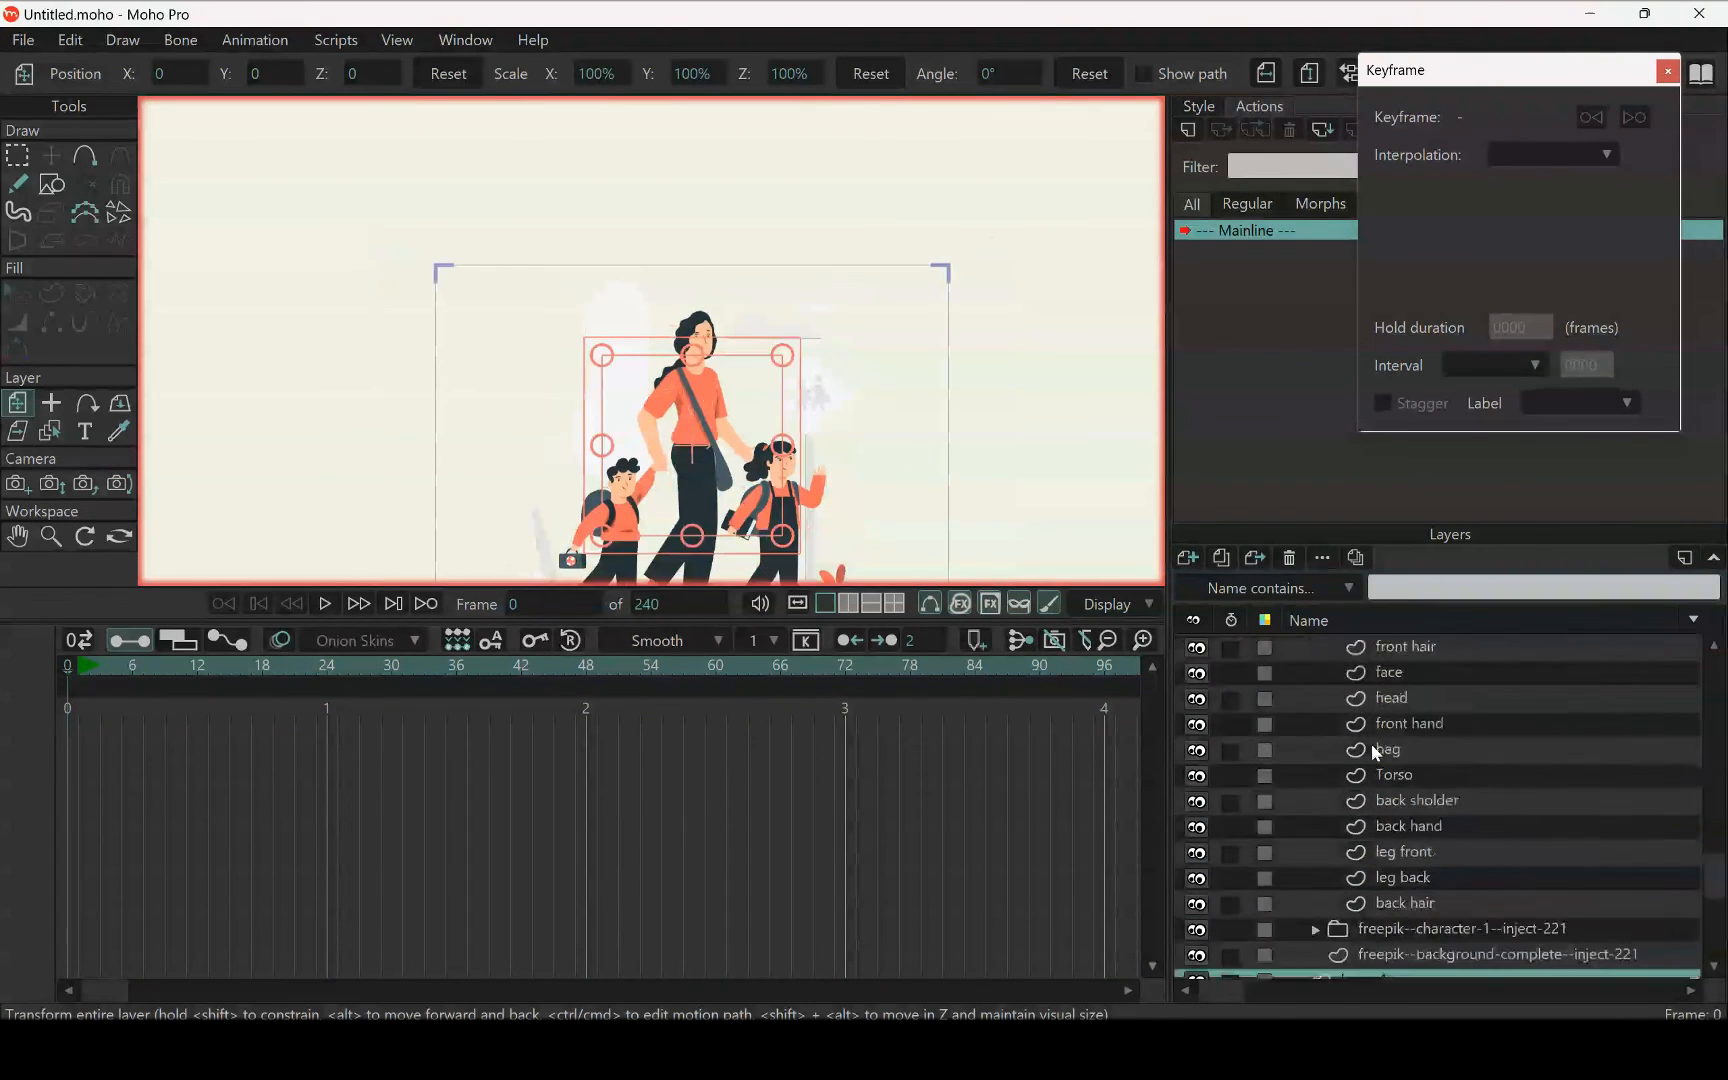
{"action": "scroll", "coordinate": [1415, 756], "scroll_direction": "up", "scroll_amount": 5}
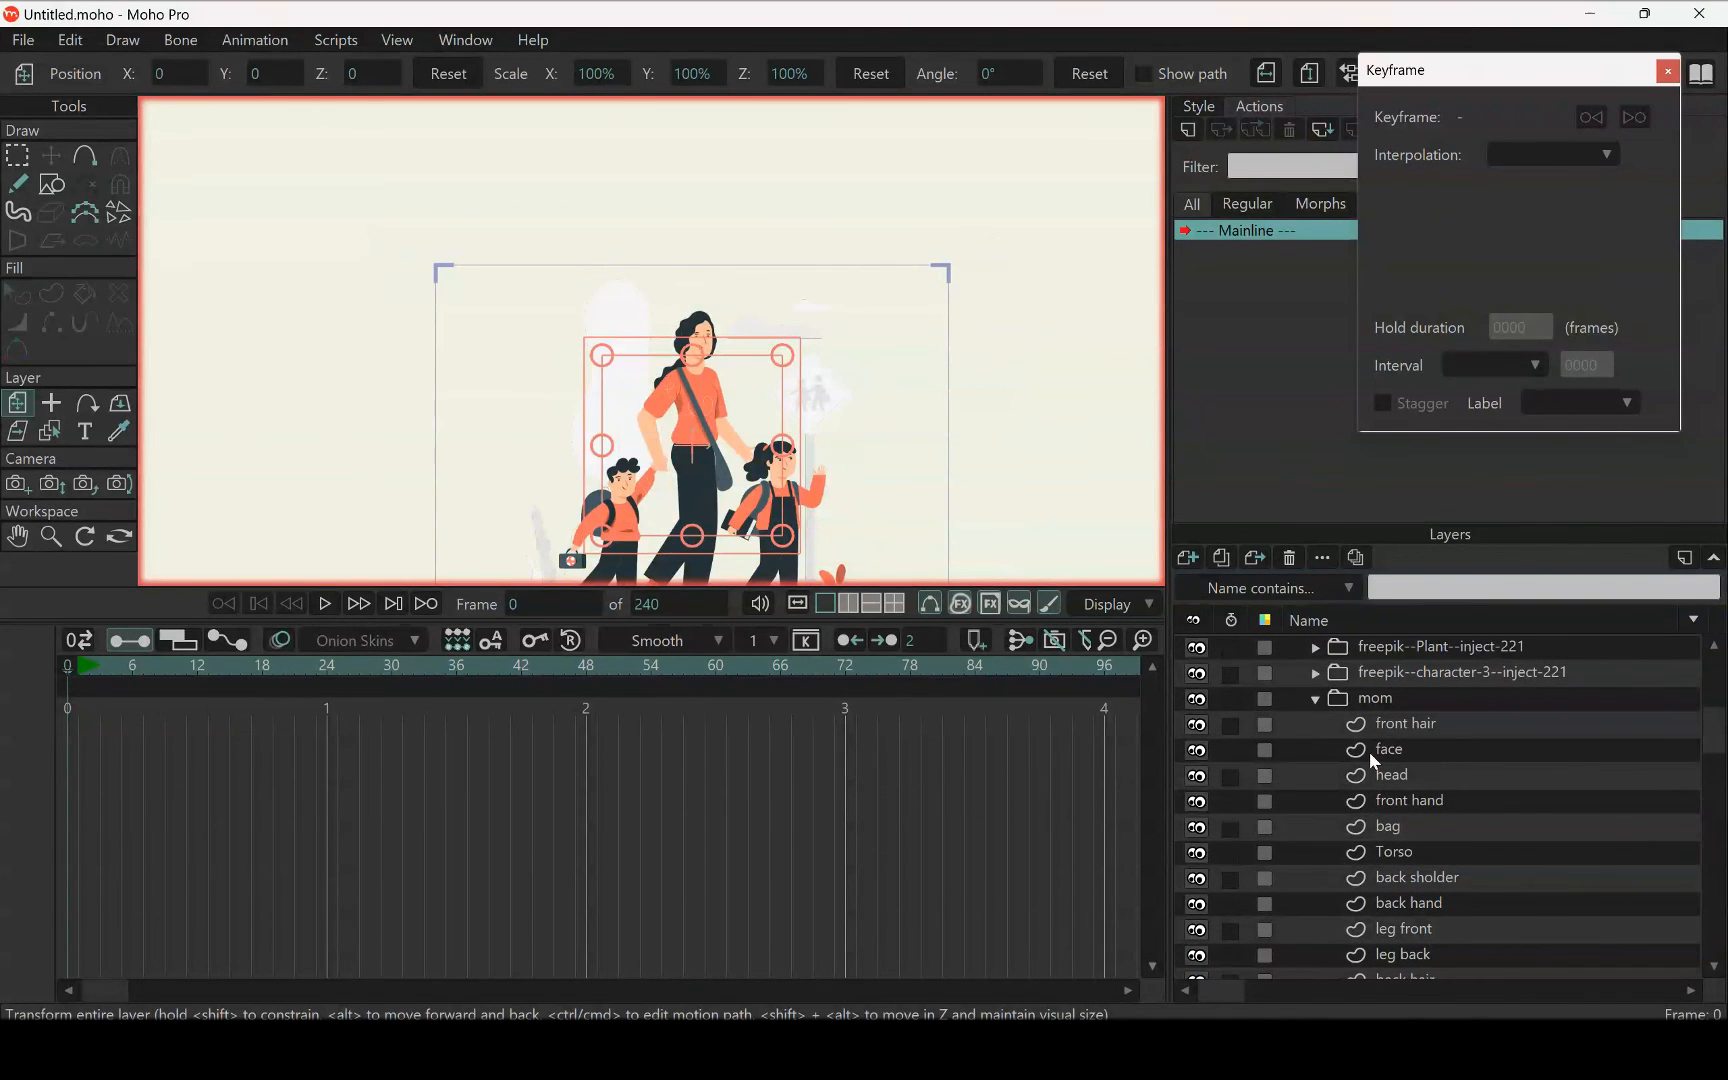
{"action": "left_click", "coordinate": [1316, 699]}
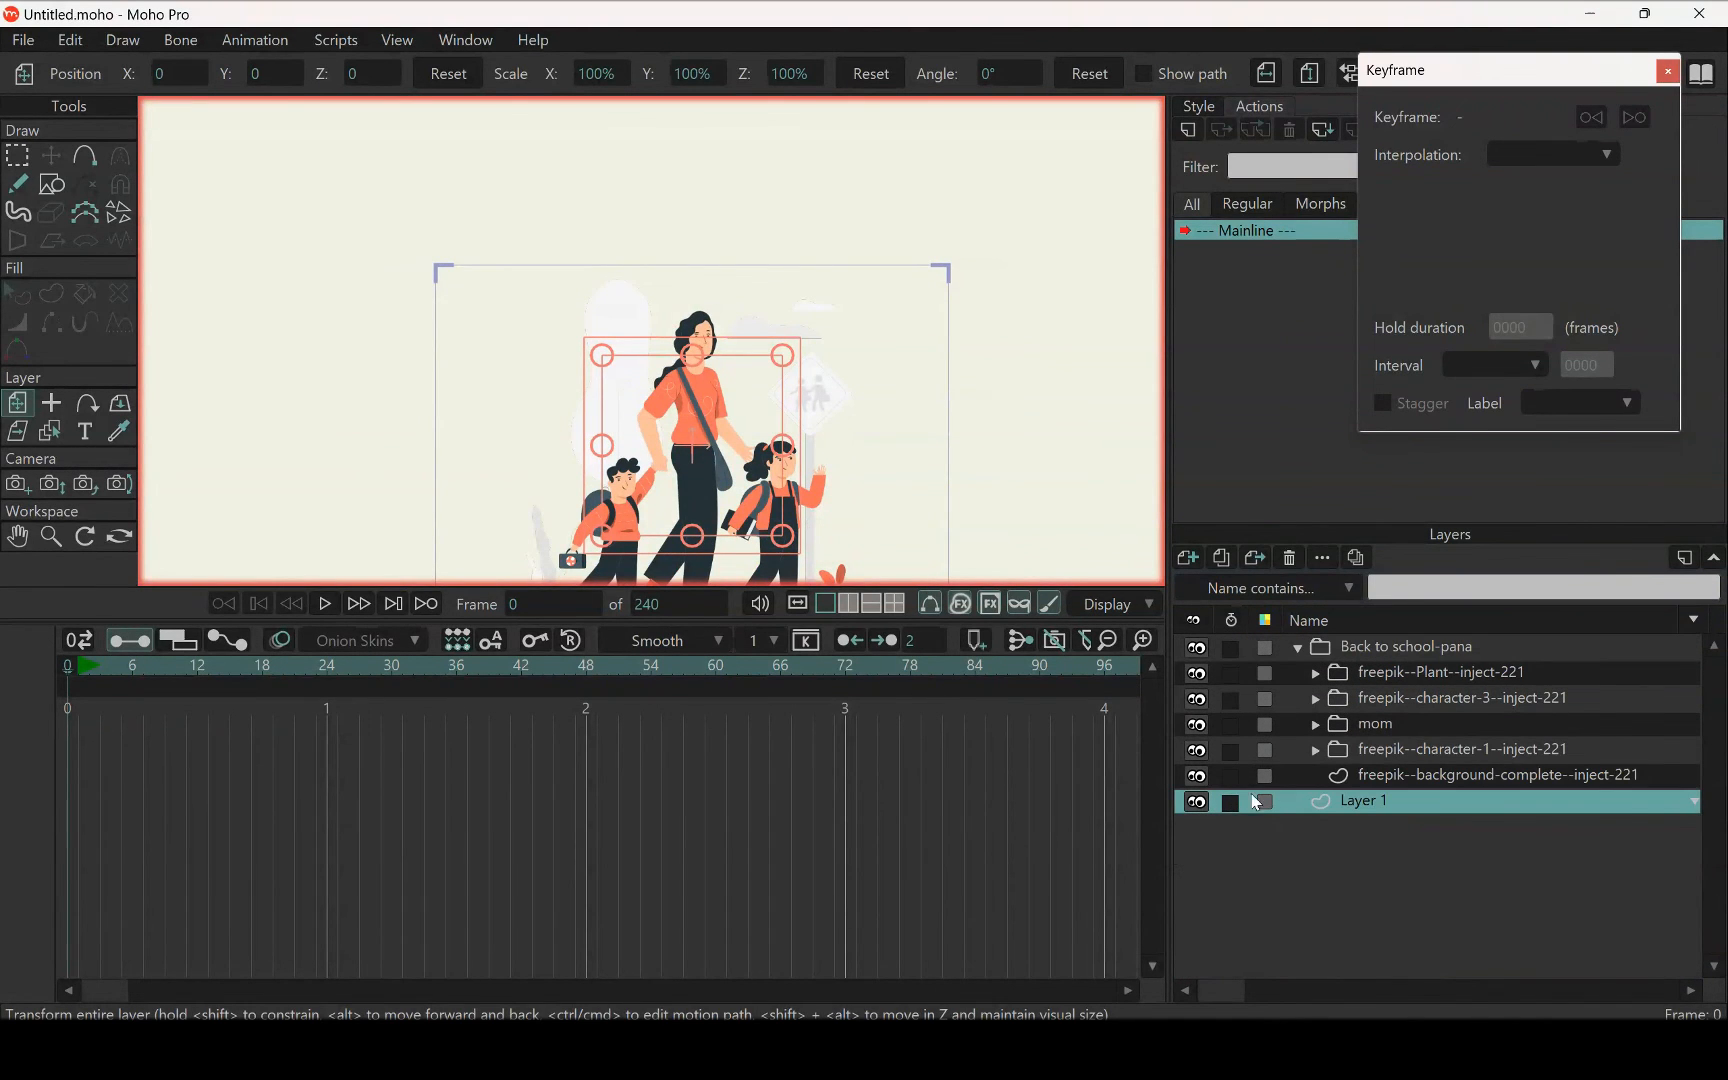
{"action": "left_click", "coordinate": [1198, 727]}
{"action": "left_click", "coordinate": [1198, 727]}
{"action": "scroll", "coordinate": [693, 416], "scroll_direction": "up", "scroll_amount": 3}
{"action": "scroll", "coordinate": [720, 367], "scroll_direction": "down", "scroll_amount": 2}
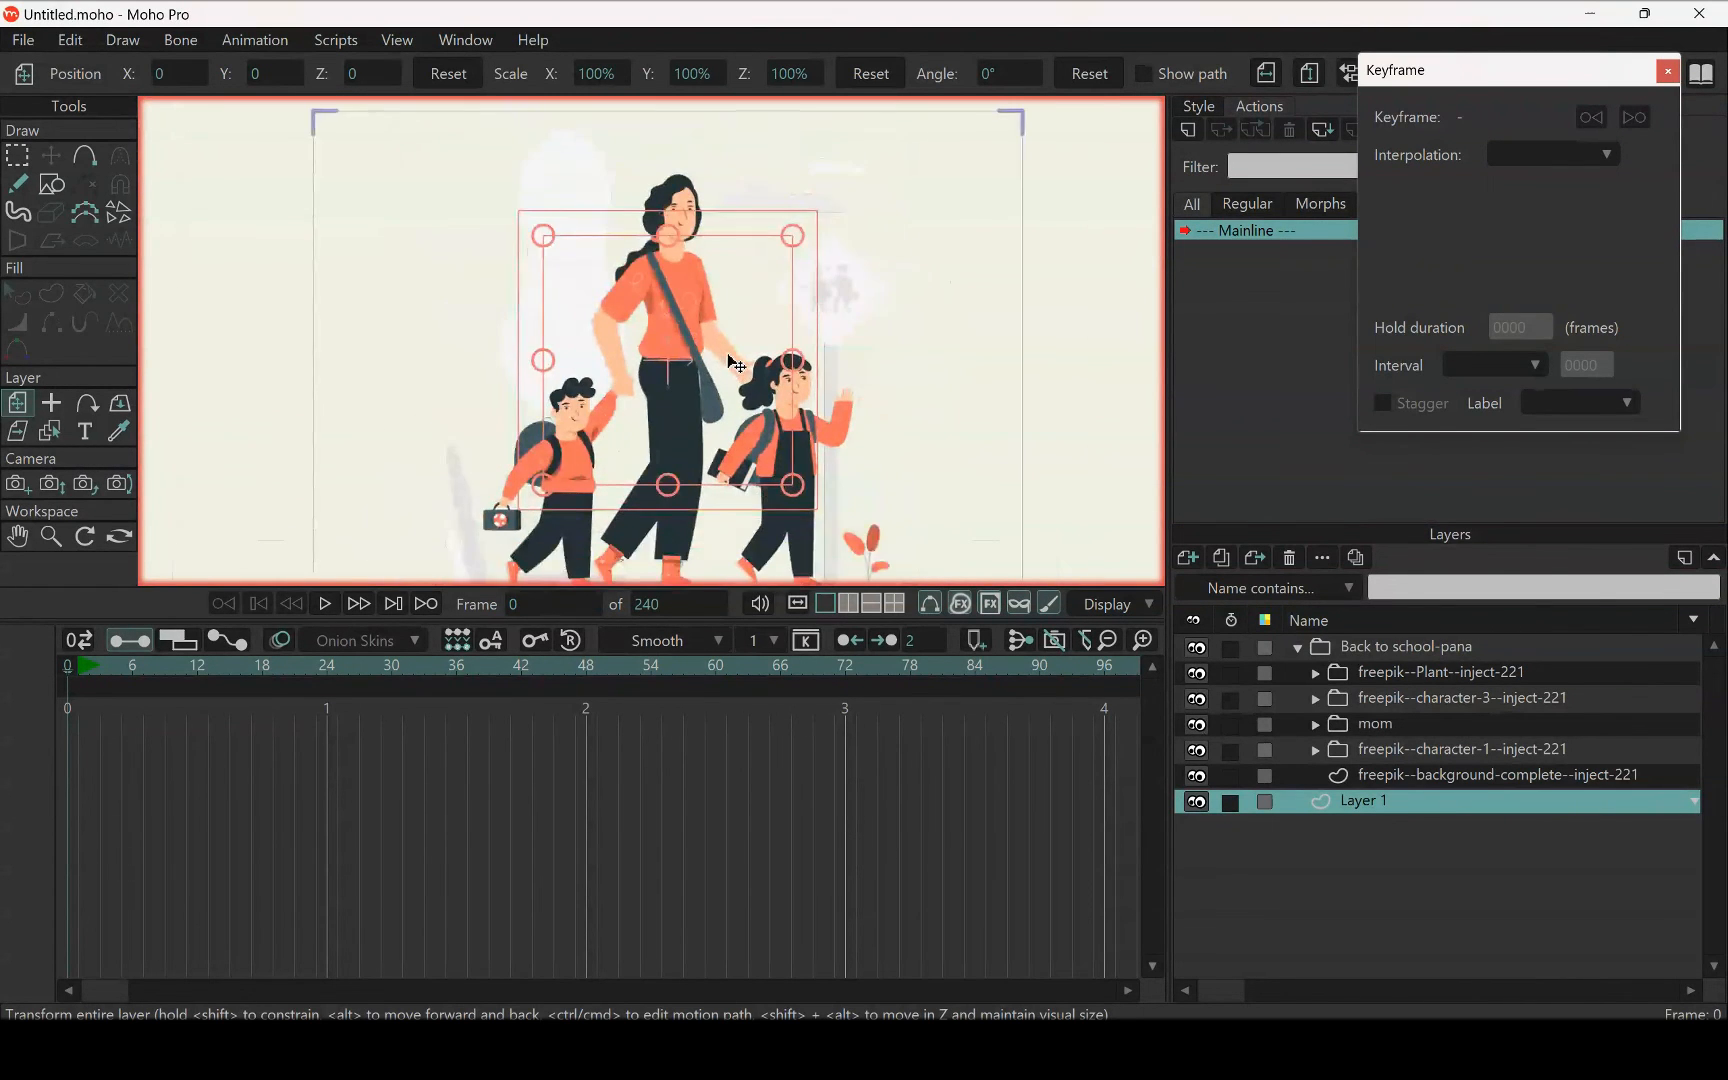